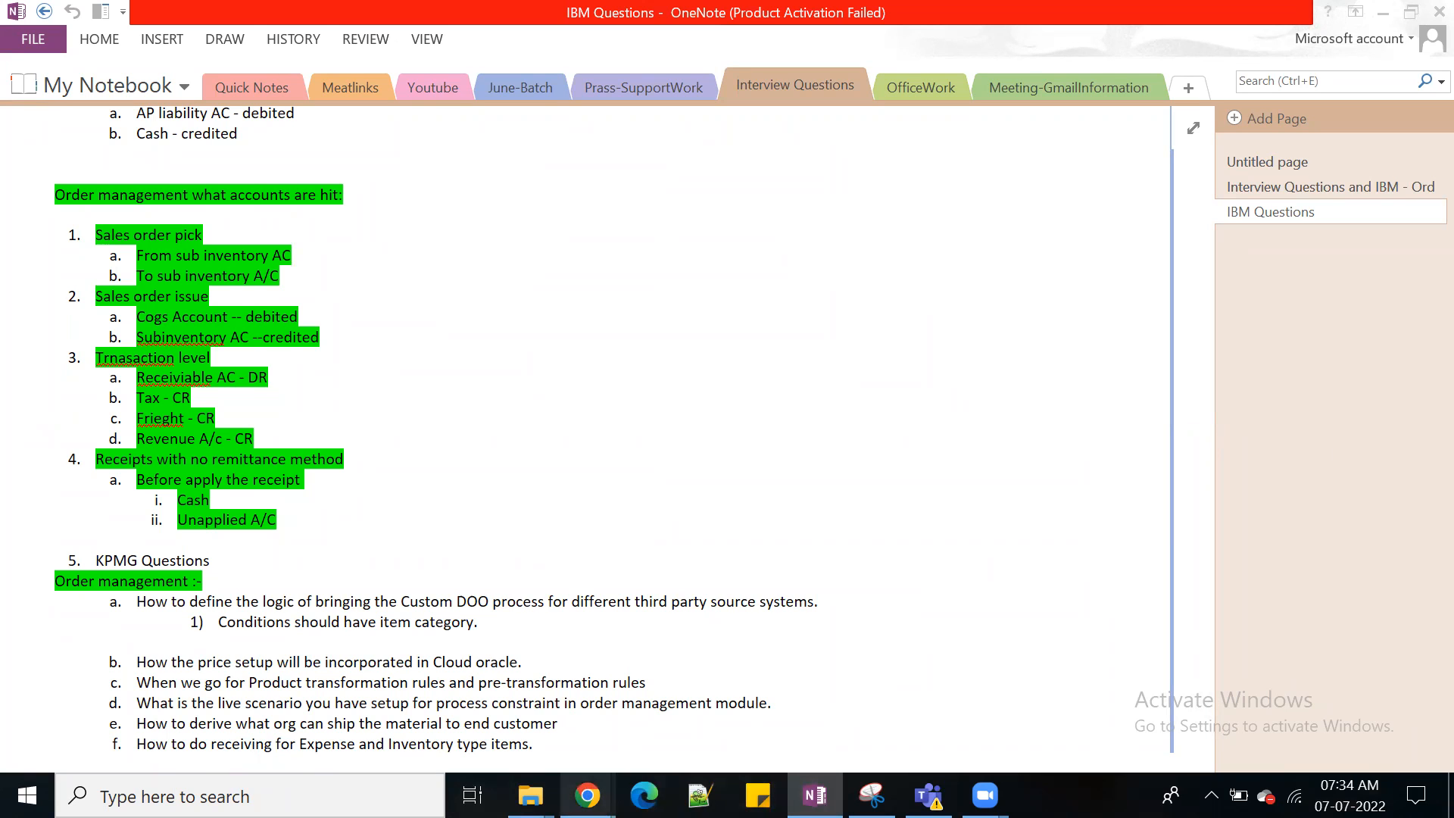
Step: Switch to the browser window with Oracle Setup and Maintenance and return to the Oracle home page
{"action": "mouse_move", "coordinate": [586, 795]}
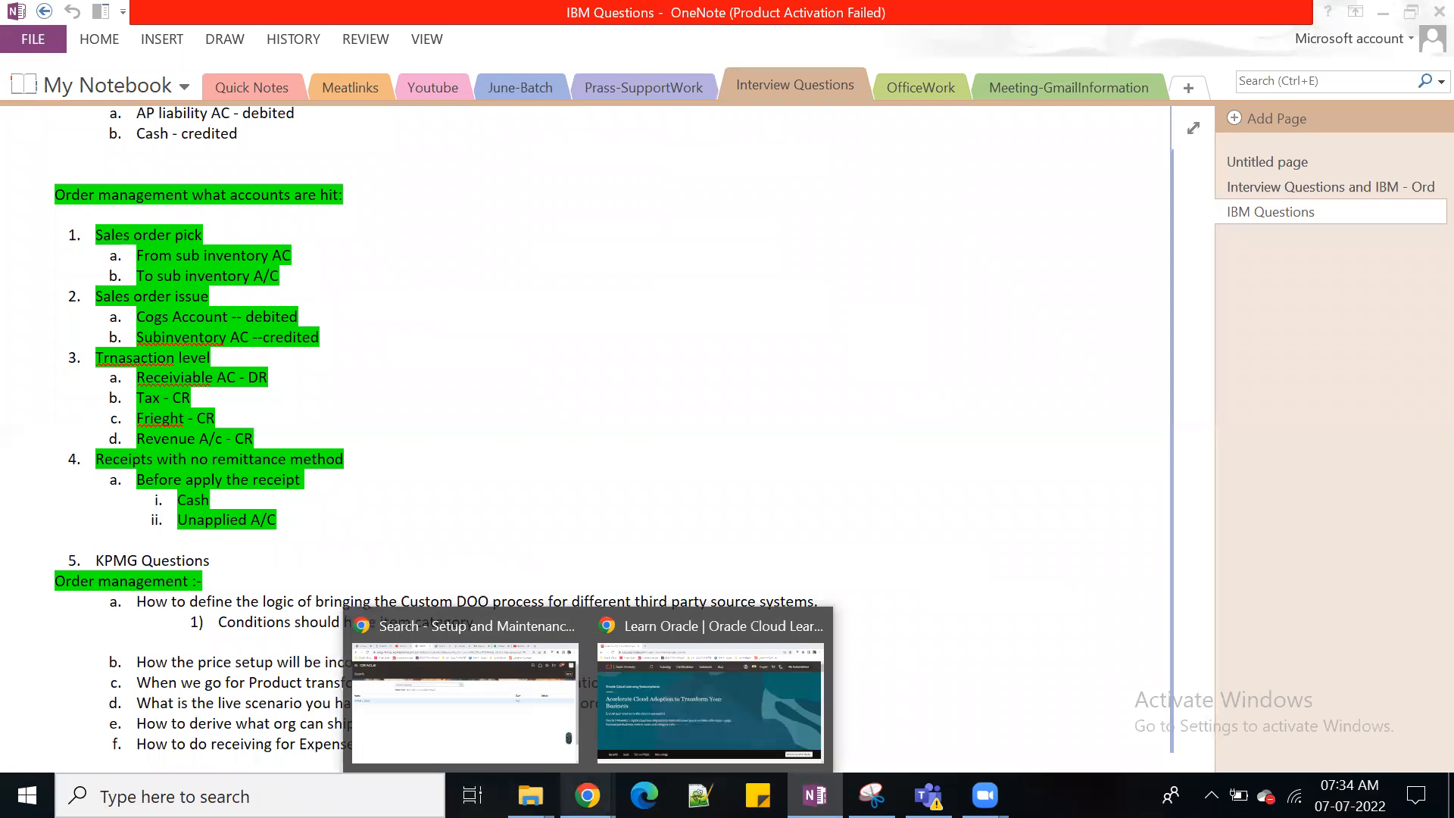
{"action": "left_click", "coordinate": [475, 718]}
{"action": "left_click", "coordinate": [1388, 198]}
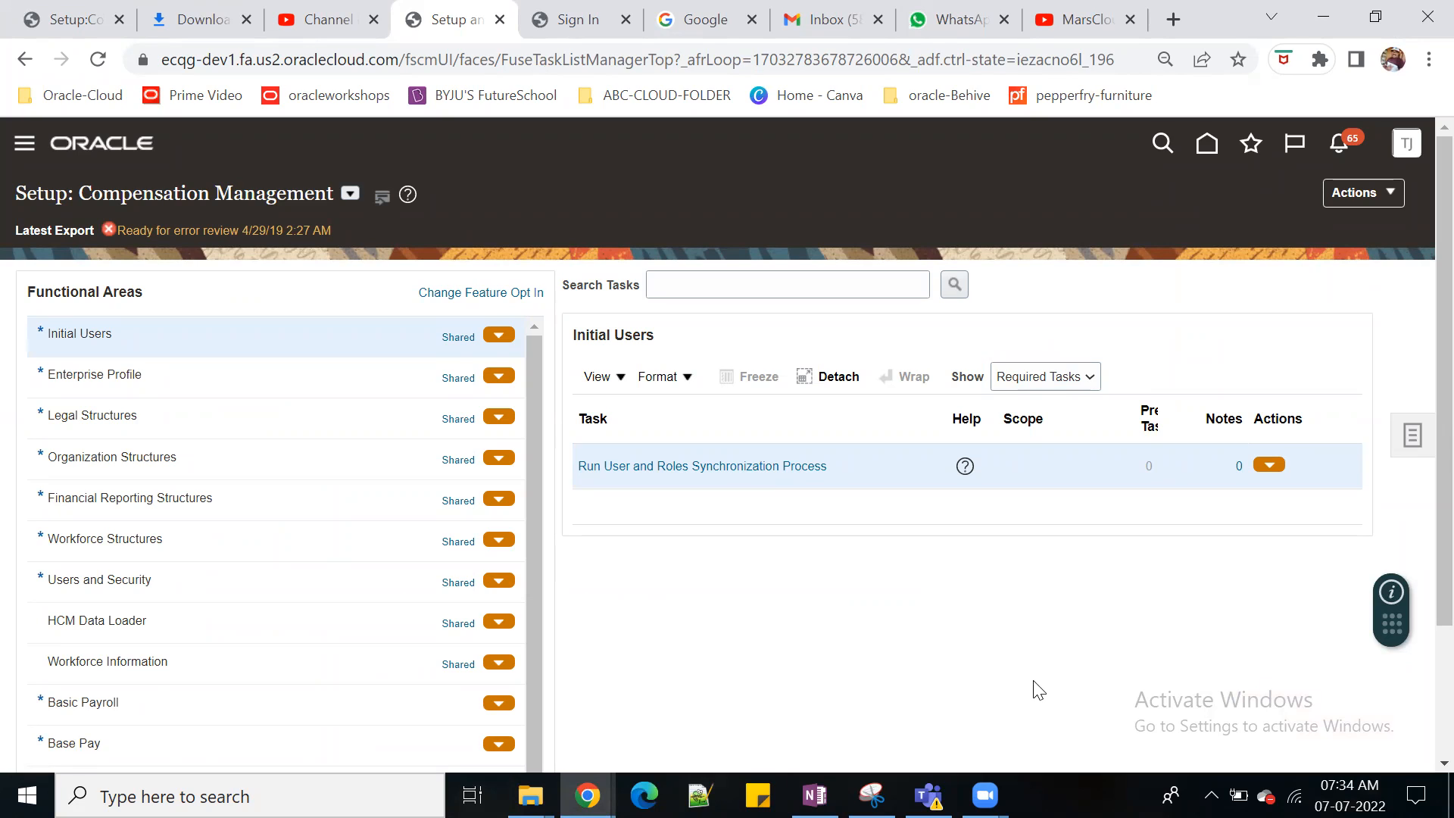
{"action": "left_click", "coordinate": [1206, 144]}
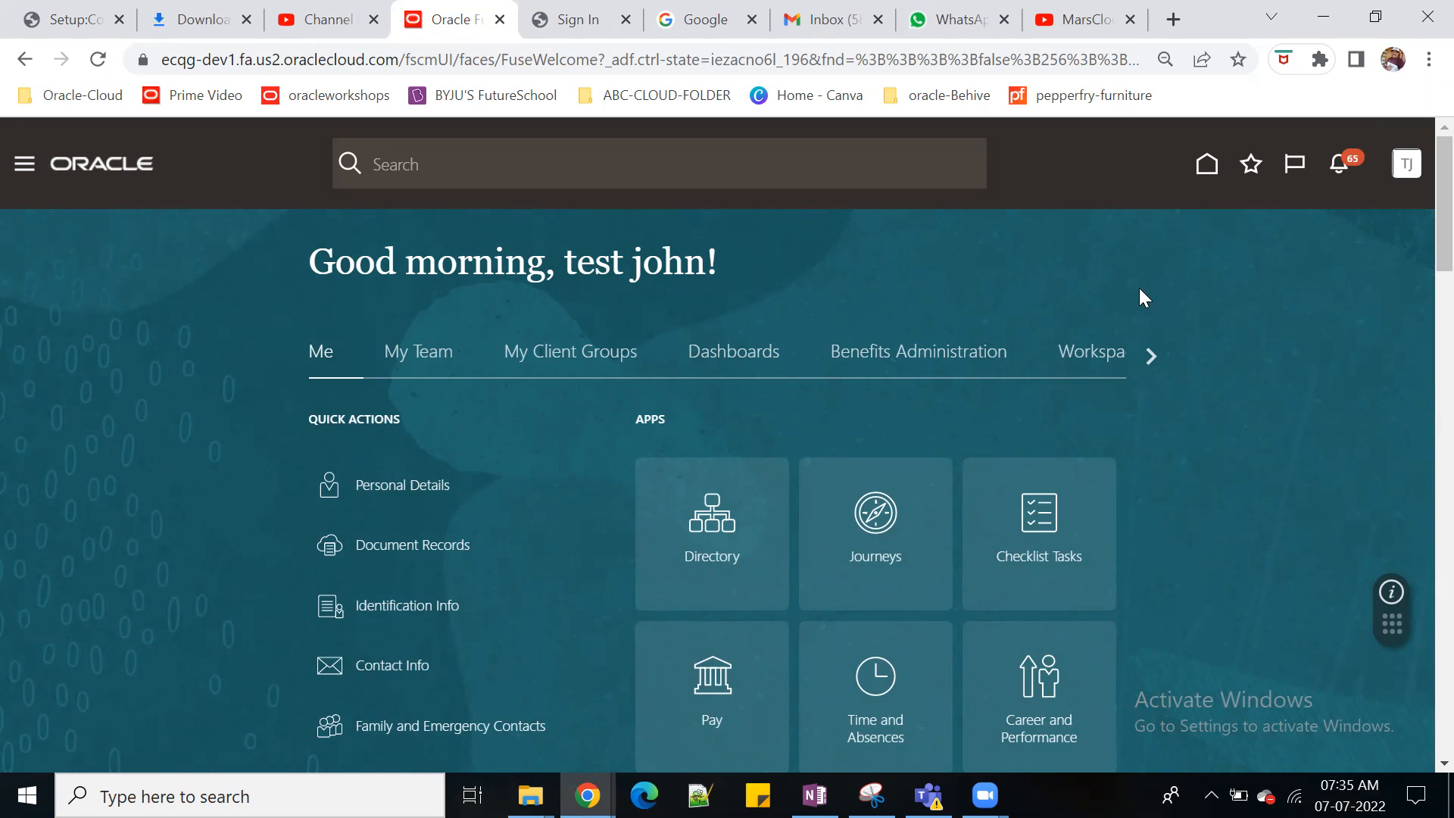
Step: Open Inventory Management from the Supply Chain Execution area of the home page
{"action": "left_click", "coordinate": [1151, 357]}
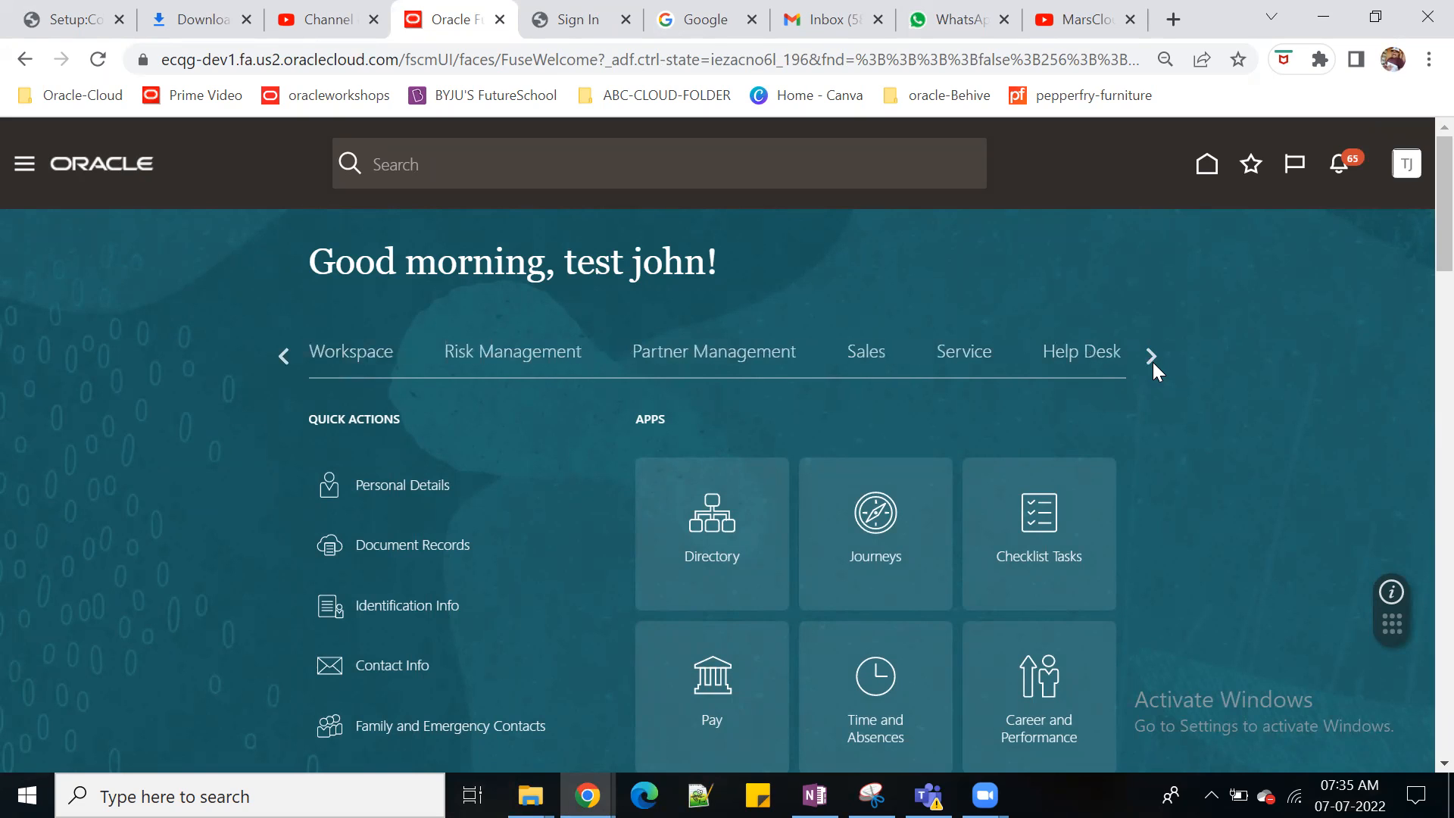
{"action": "left_click", "coordinate": [1151, 360]}
{"action": "left_click", "coordinate": [1151, 357]}
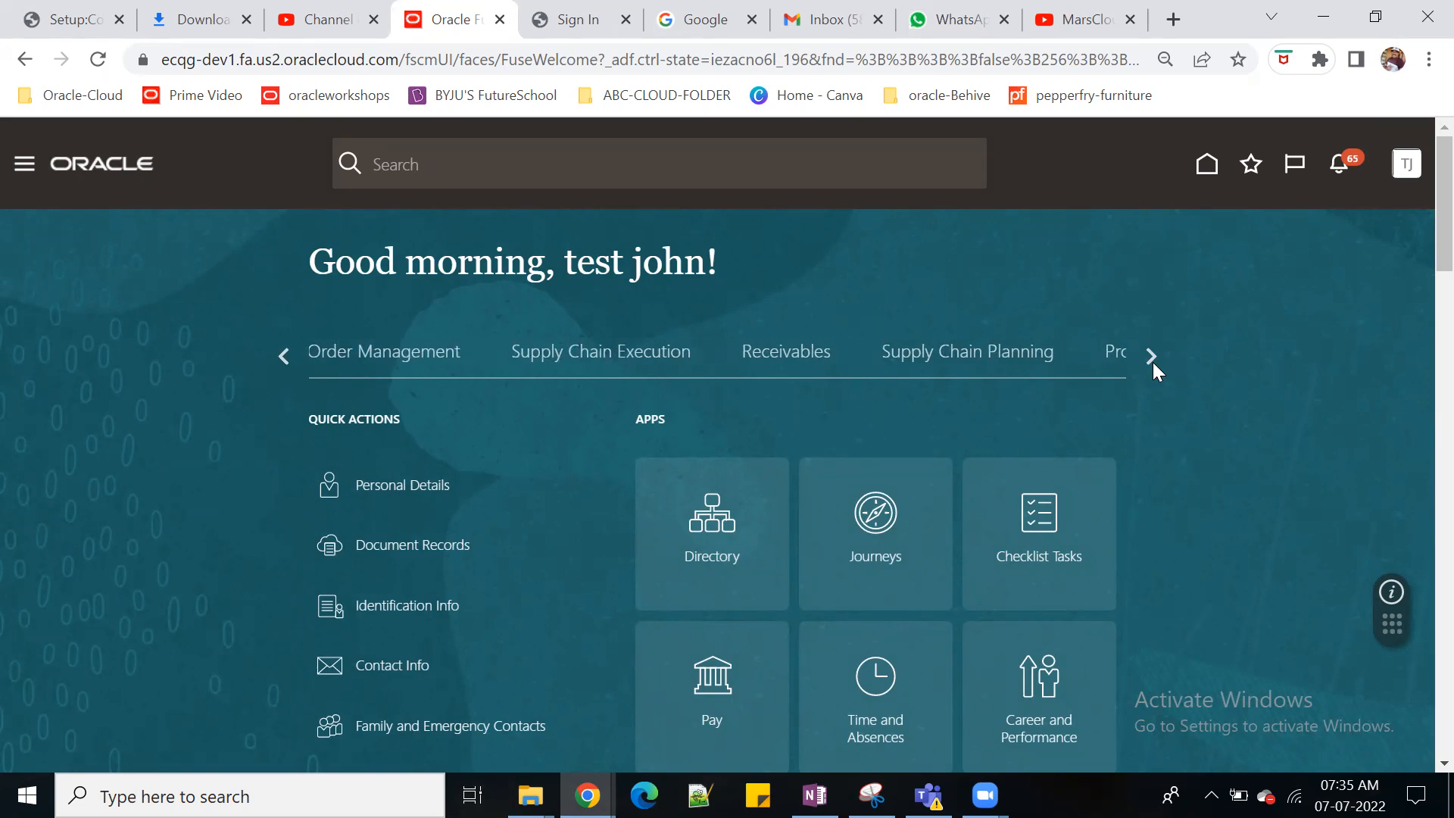
{"action": "left_click", "coordinate": [1151, 358]}
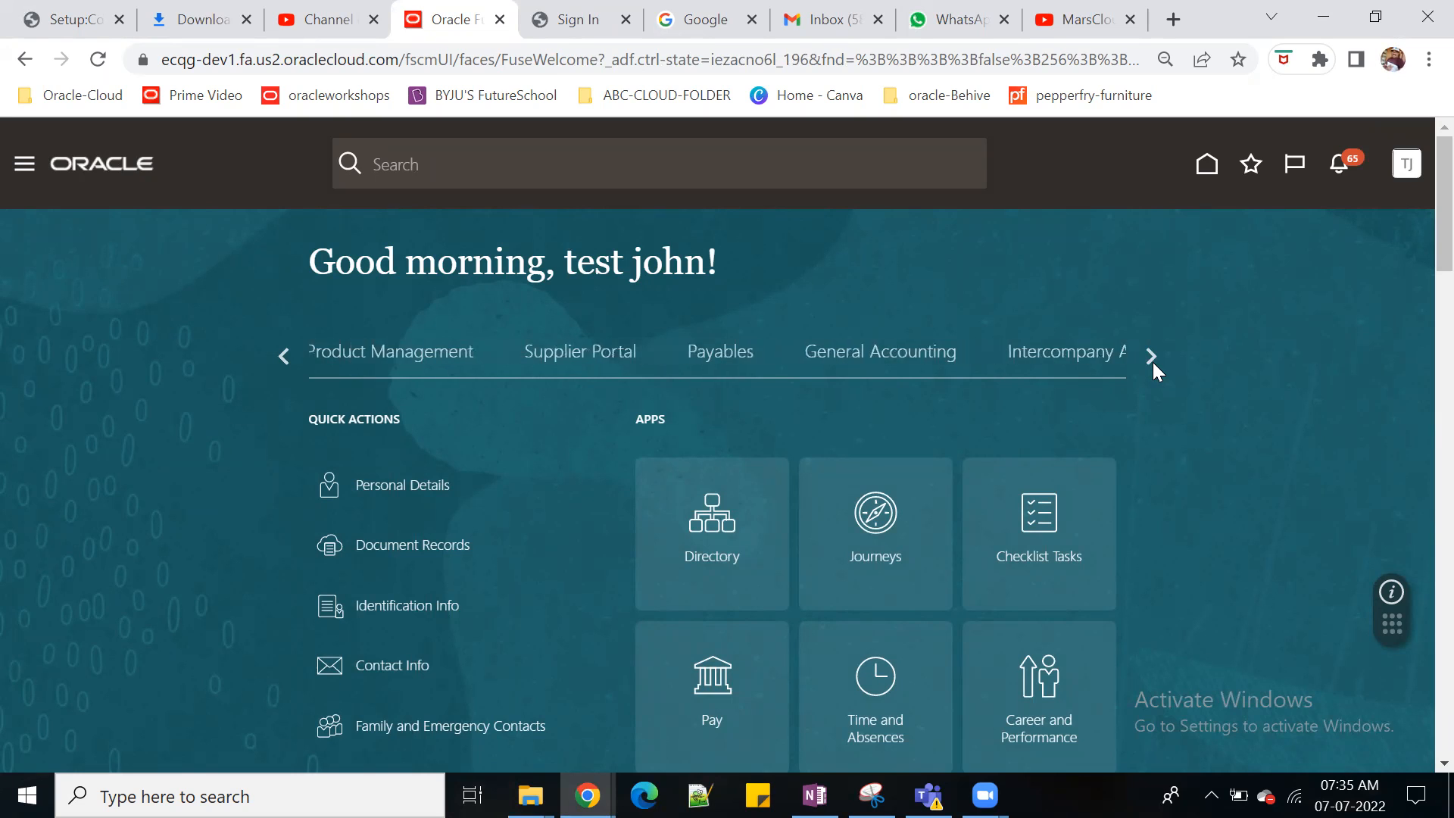
{"action": "left_click", "coordinate": [284, 354]}
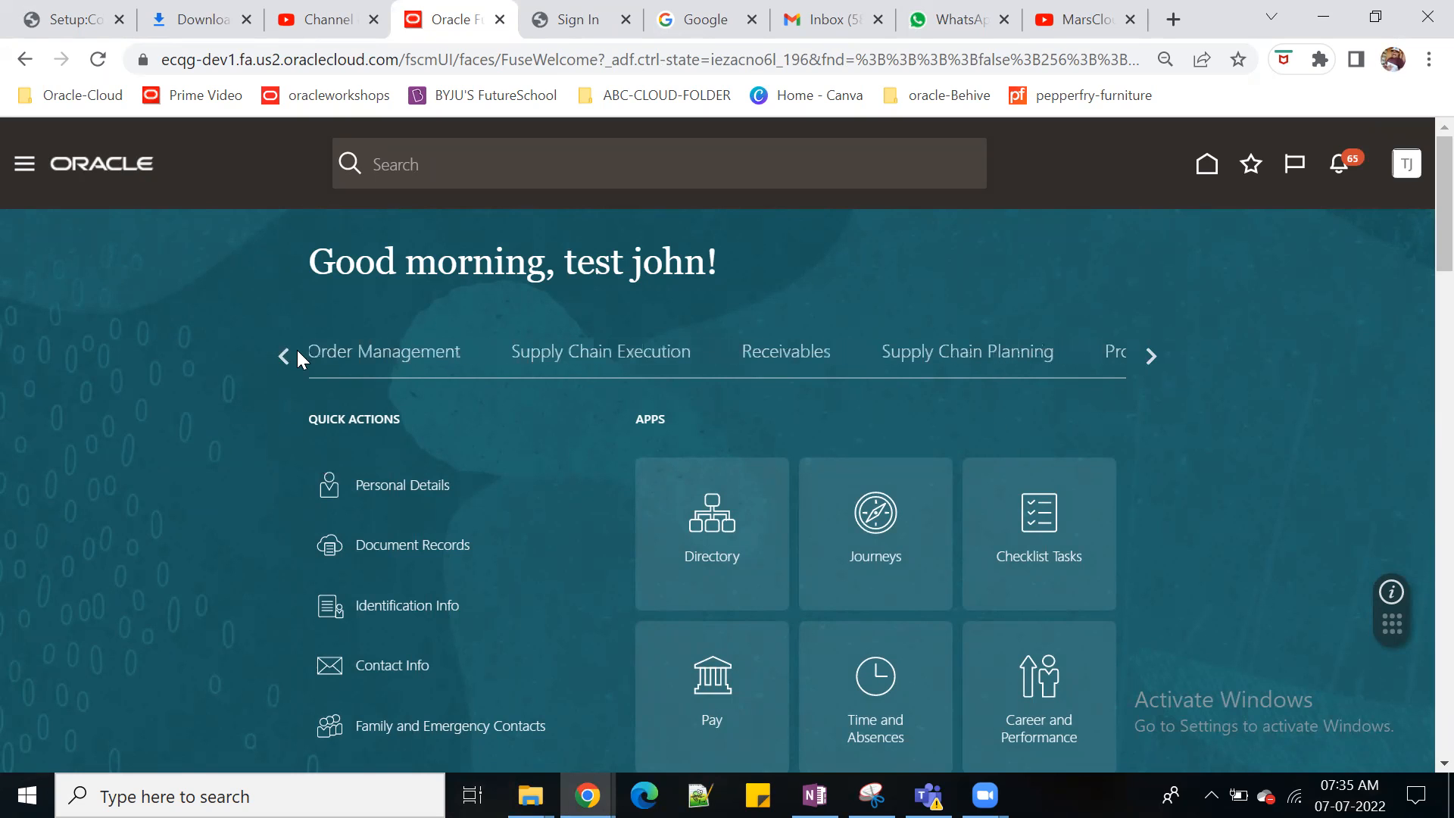
{"action": "left_click", "coordinate": [670, 361]}
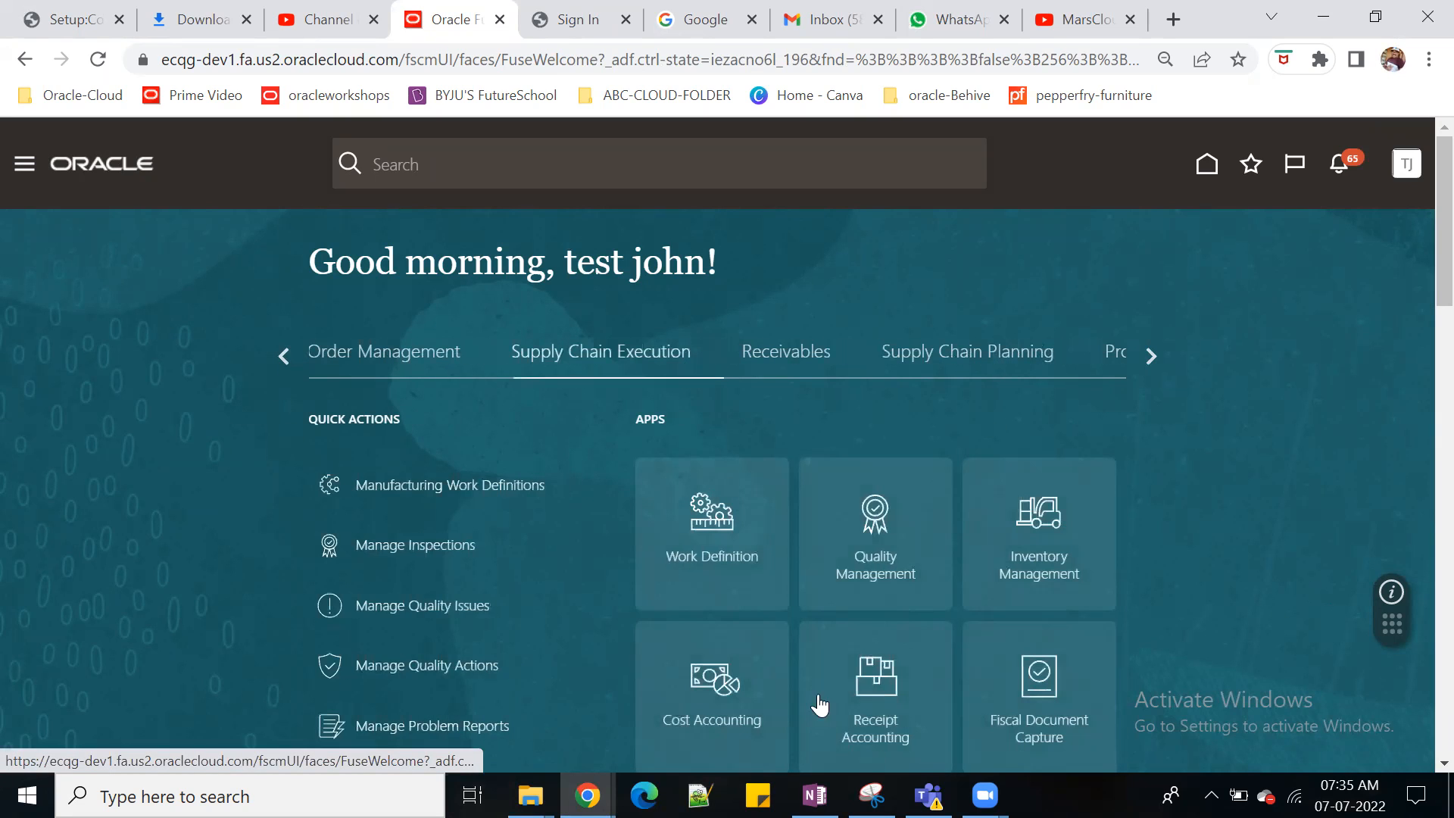
{"action": "left_click", "coordinate": [1037, 568]}
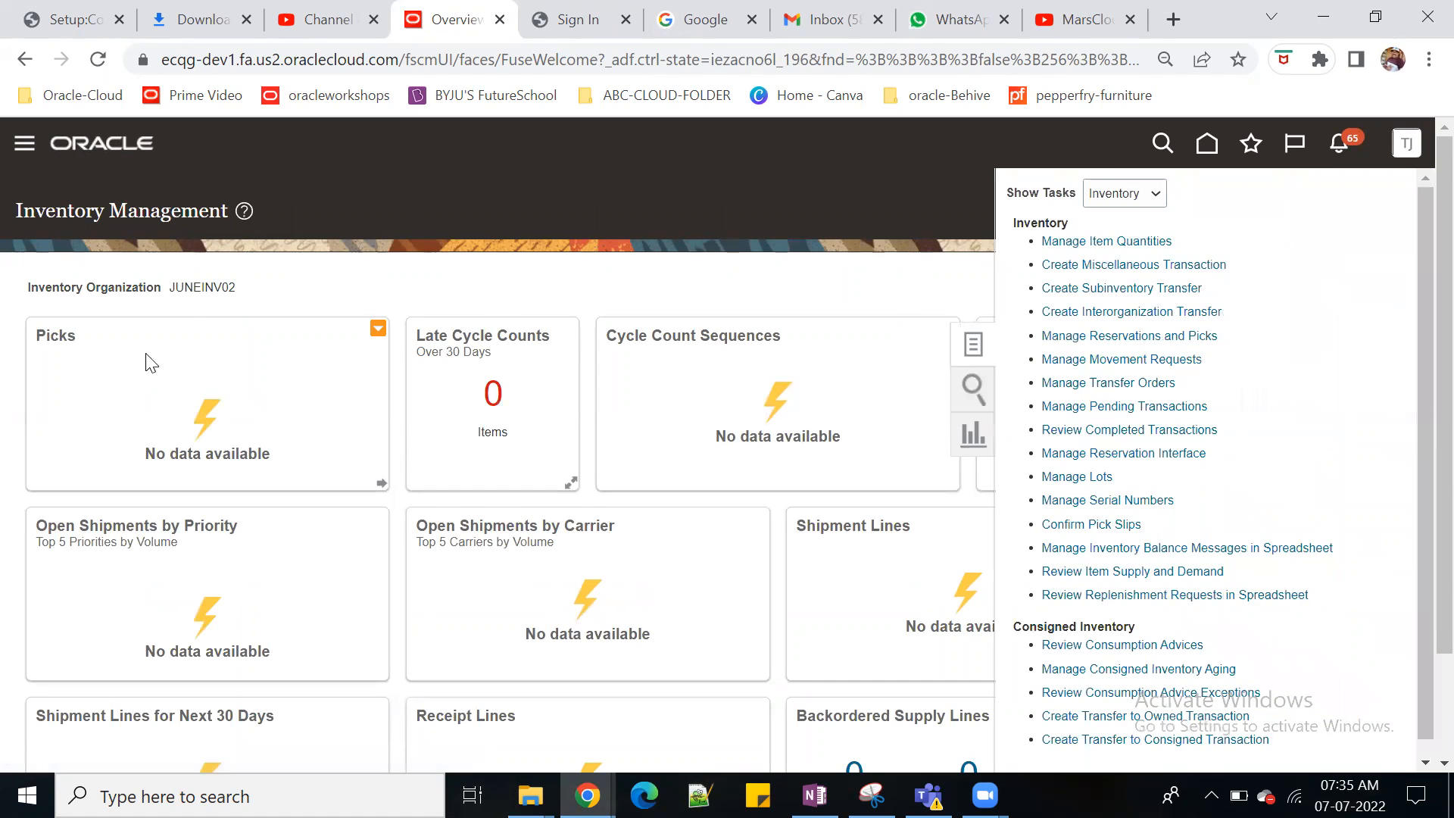
Step: Start a subinventory transfer with the type june_subinve and add a transaction line for entering its item
{"action": "left_click", "coordinate": [1174, 295]}
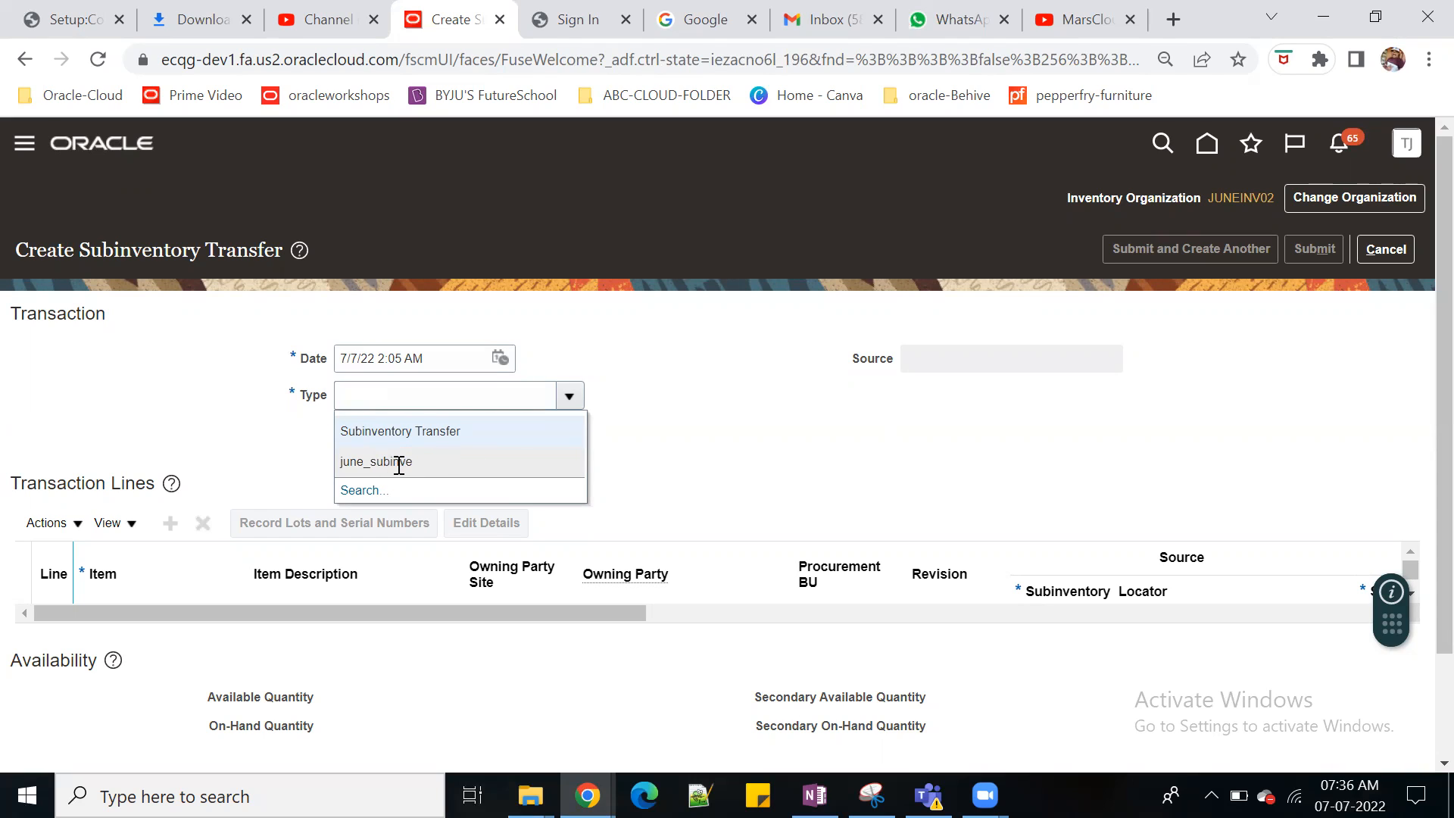
{"action": "left_click", "coordinate": [397, 463]}
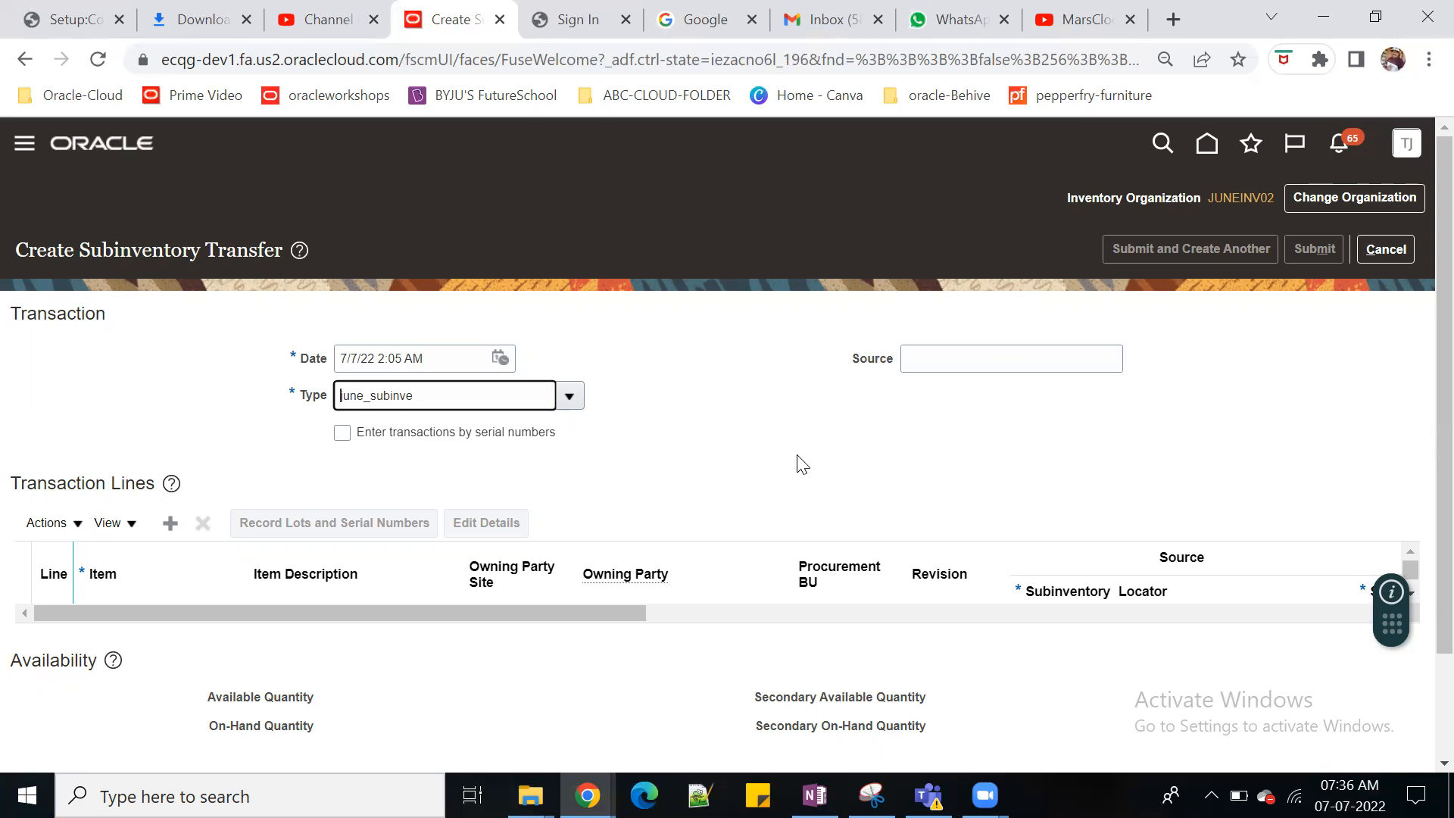
{"action": "left_click", "coordinate": [172, 528]}
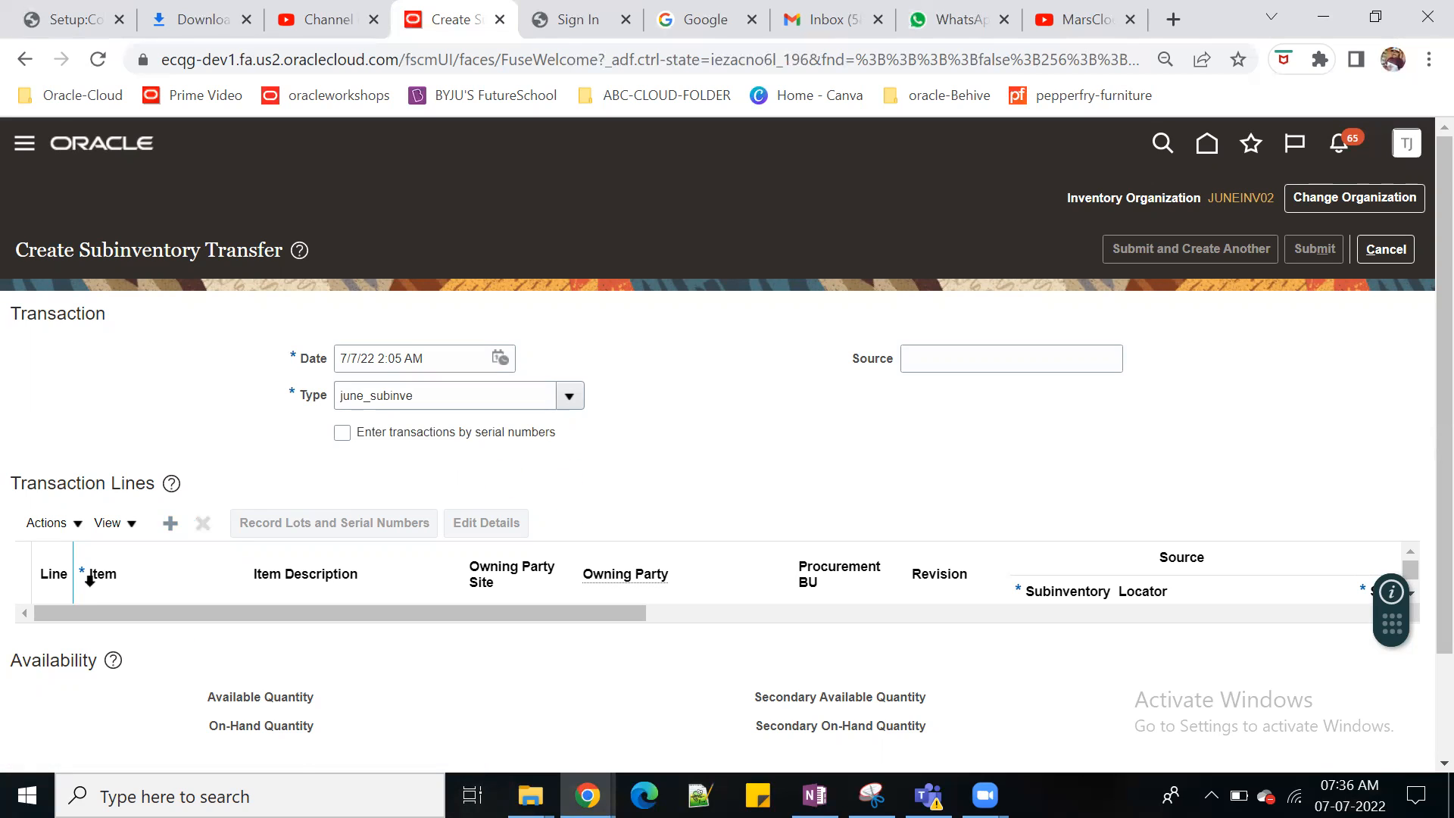
{"action": "left_click", "coordinate": [125, 638]}
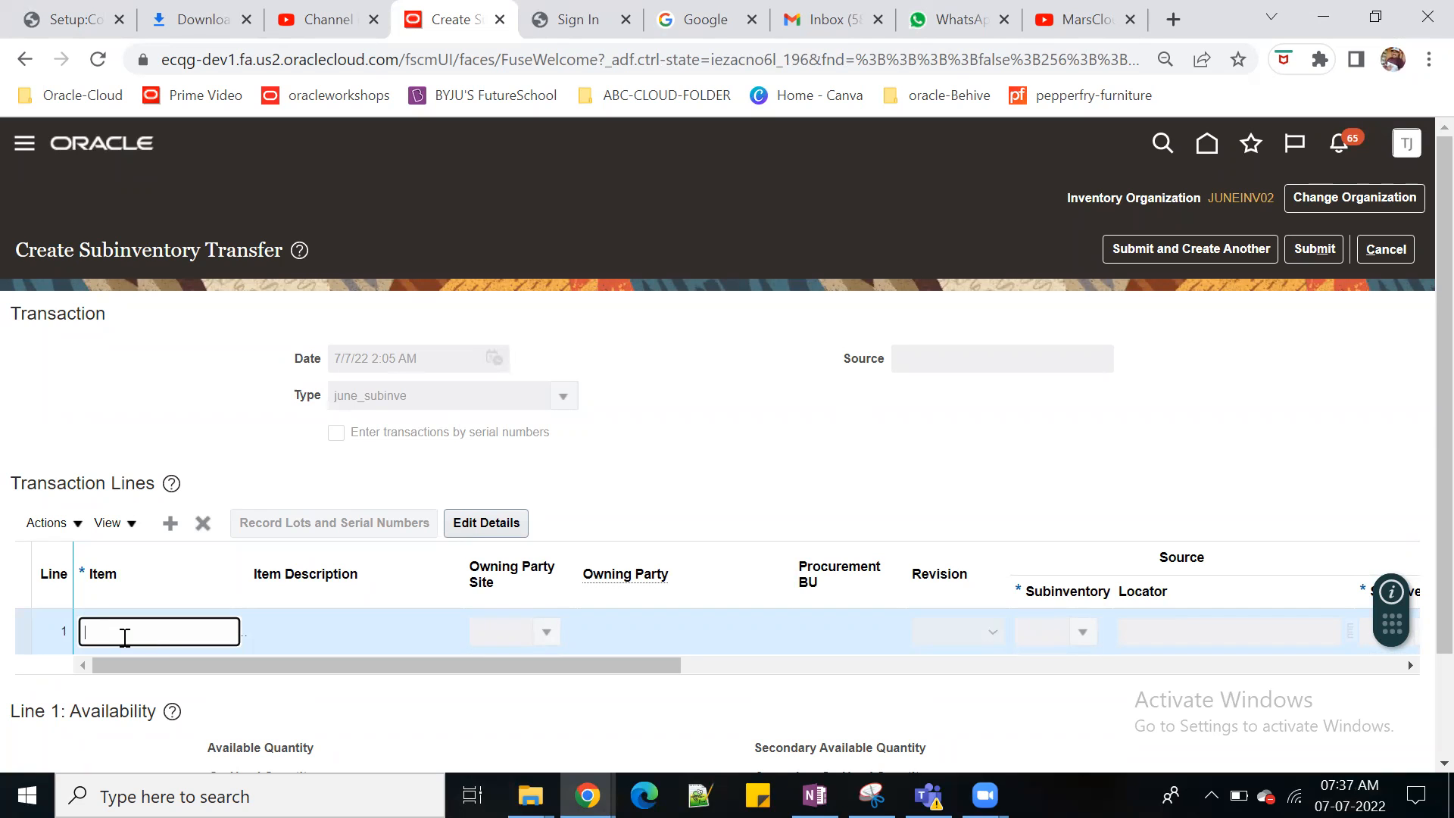
Step: Switch to OneNote and look through the IBM Questions page for the item number
{"action": "mouse_move", "coordinate": [815, 795]}
{"action": "left_click", "coordinate": [769, 720]}
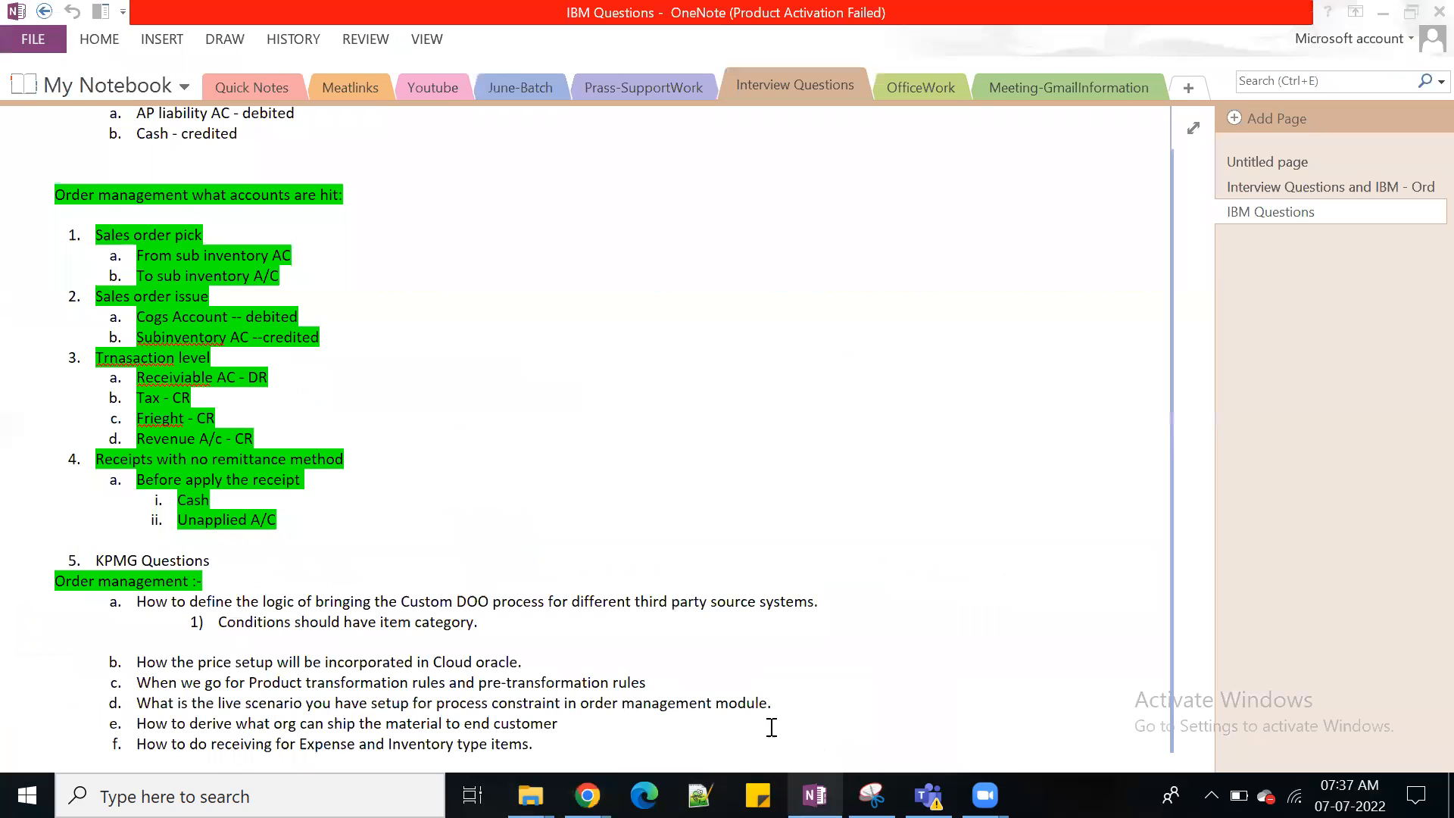
{"action": "scroll", "coordinate": [630, 474], "scroll_direction": "down", "scroll_amount": 1}
{"action": "scroll", "coordinate": [629, 474], "scroll_direction": "down", "scroll_amount": 4}
{"action": "scroll", "coordinate": [627, 475], "scroll_direction": "down", "scroll_amount": 8}
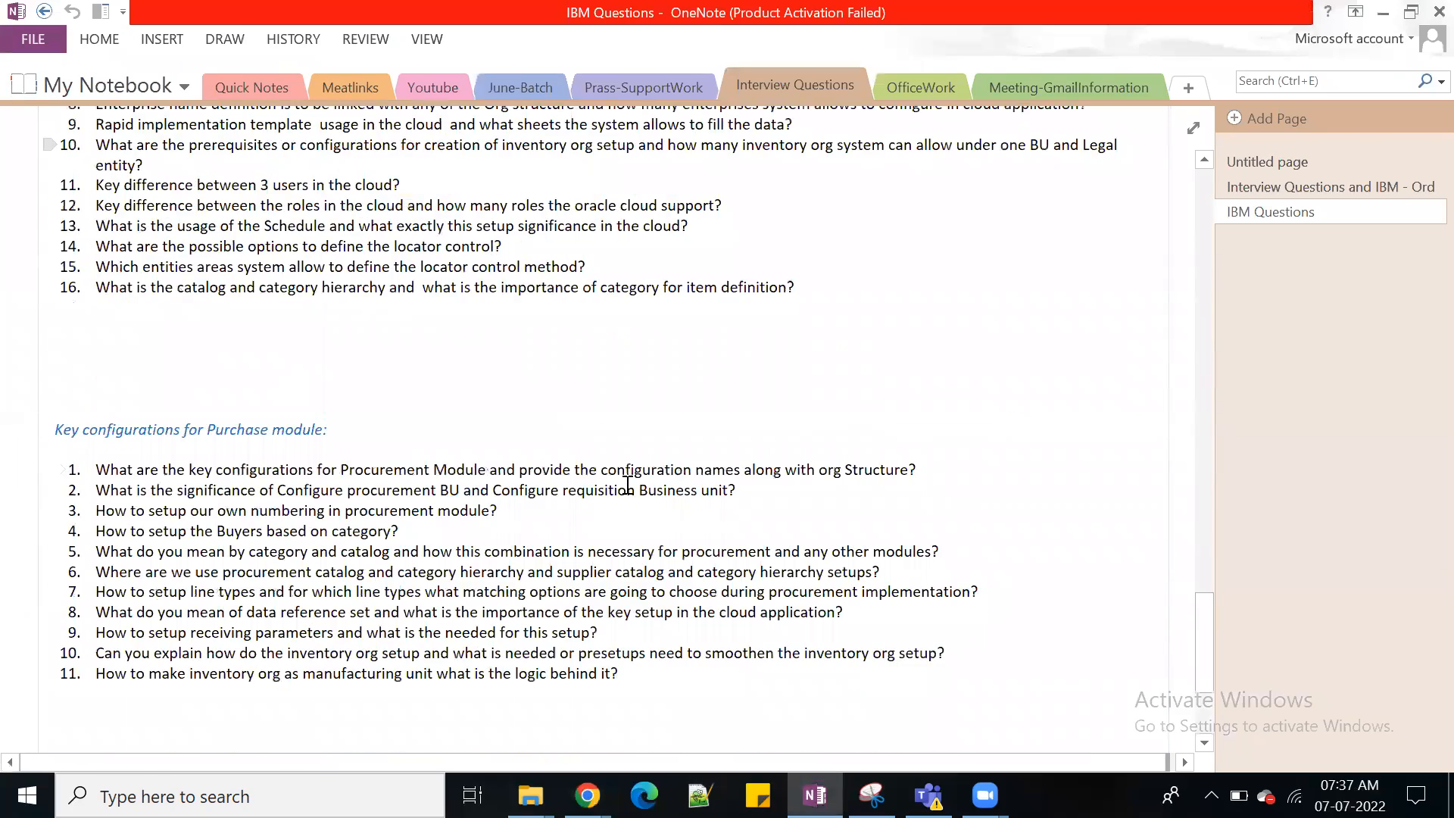
{"action": "scroll", "coordinate": [629, 486], "scroll_direction": "up", "scroll_amount": 18}
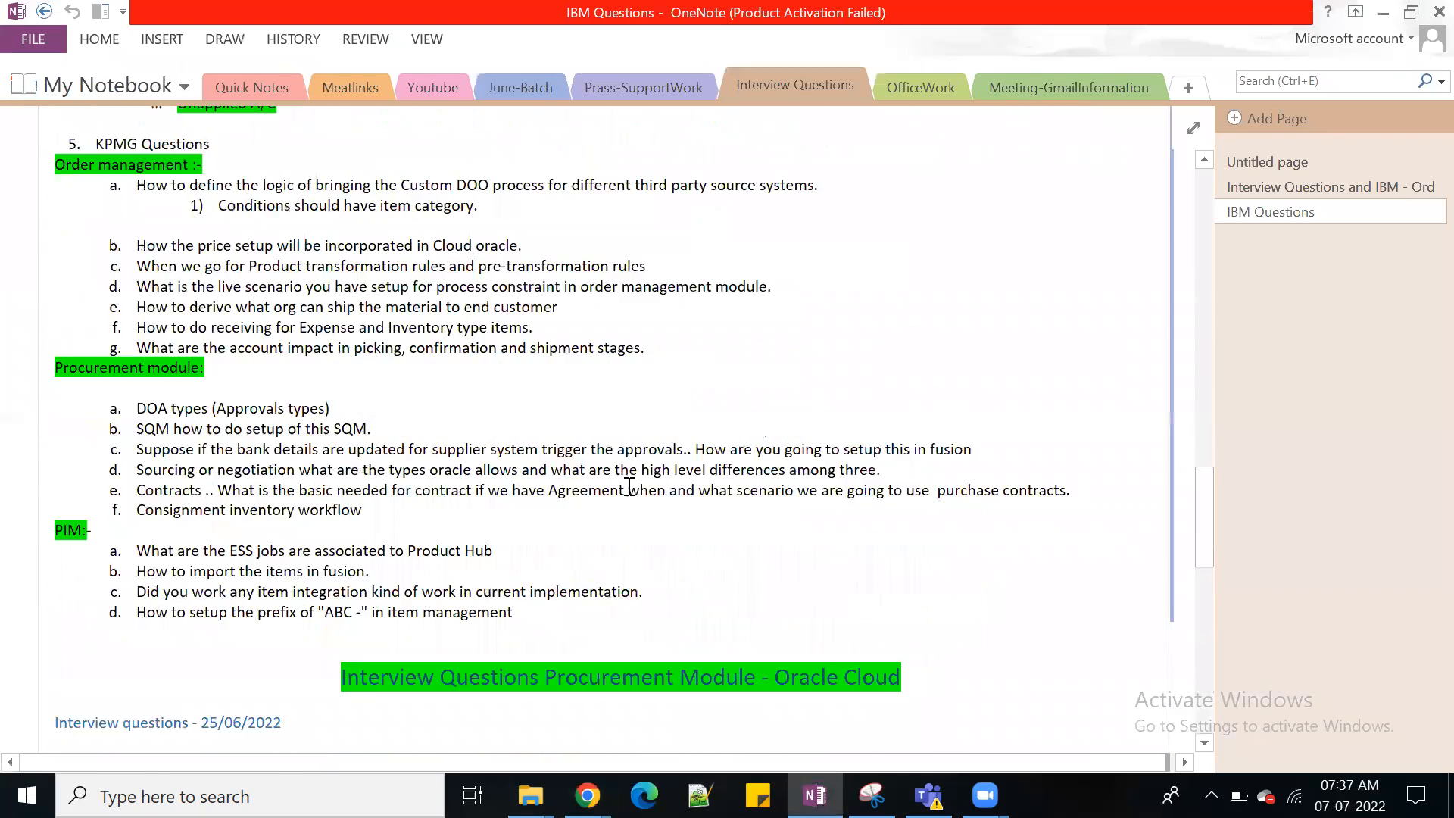
{"action": "scroll", "coordinate": [628, 486], "scroll_direction": "up", "scroll_amount": 4}
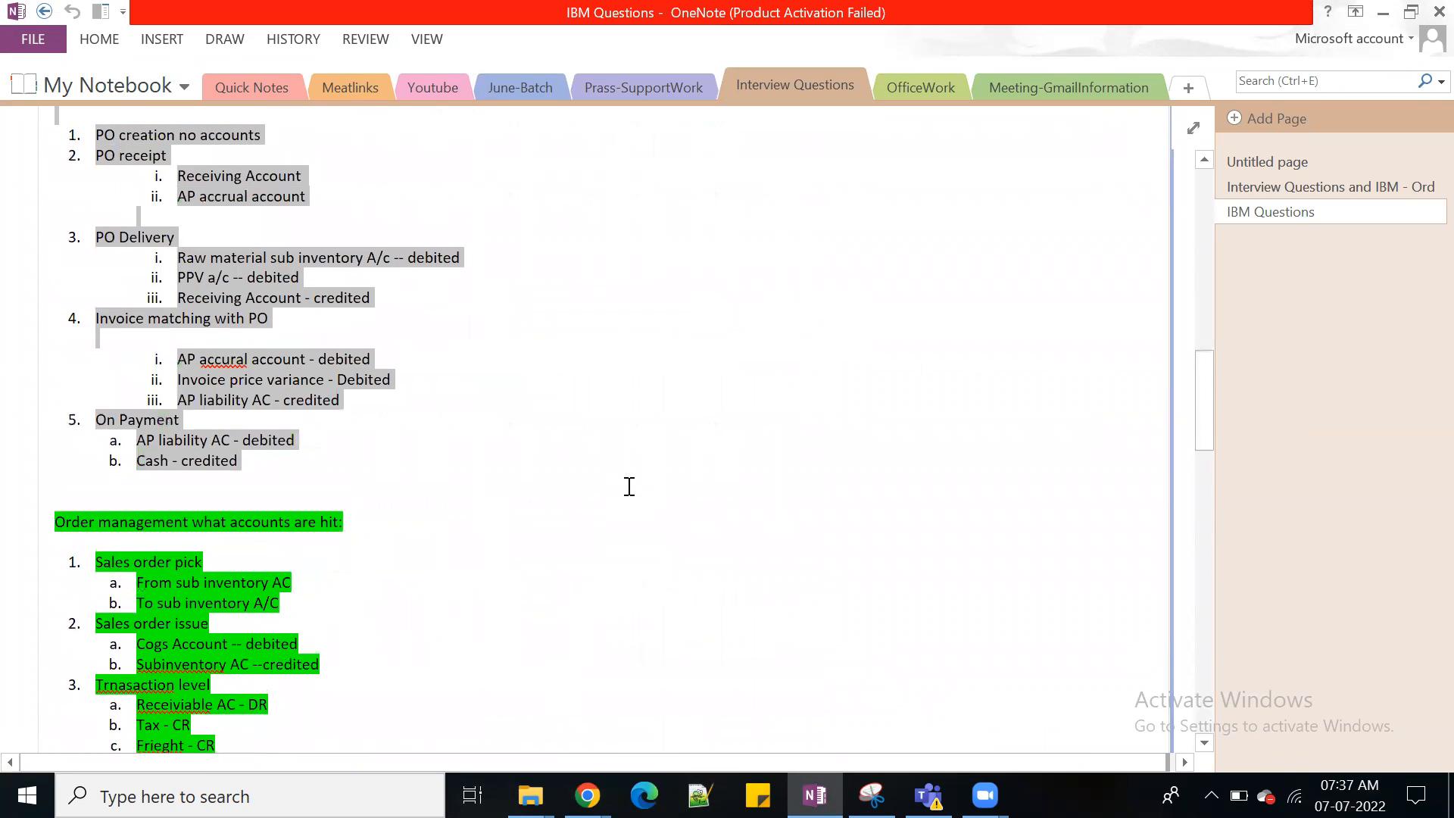
Step: Copy the item number JUNE900002 from the June-Batch section's page on inventory transactions and item definitions
{"action": "left_click", "coordinate": [523, 84]}
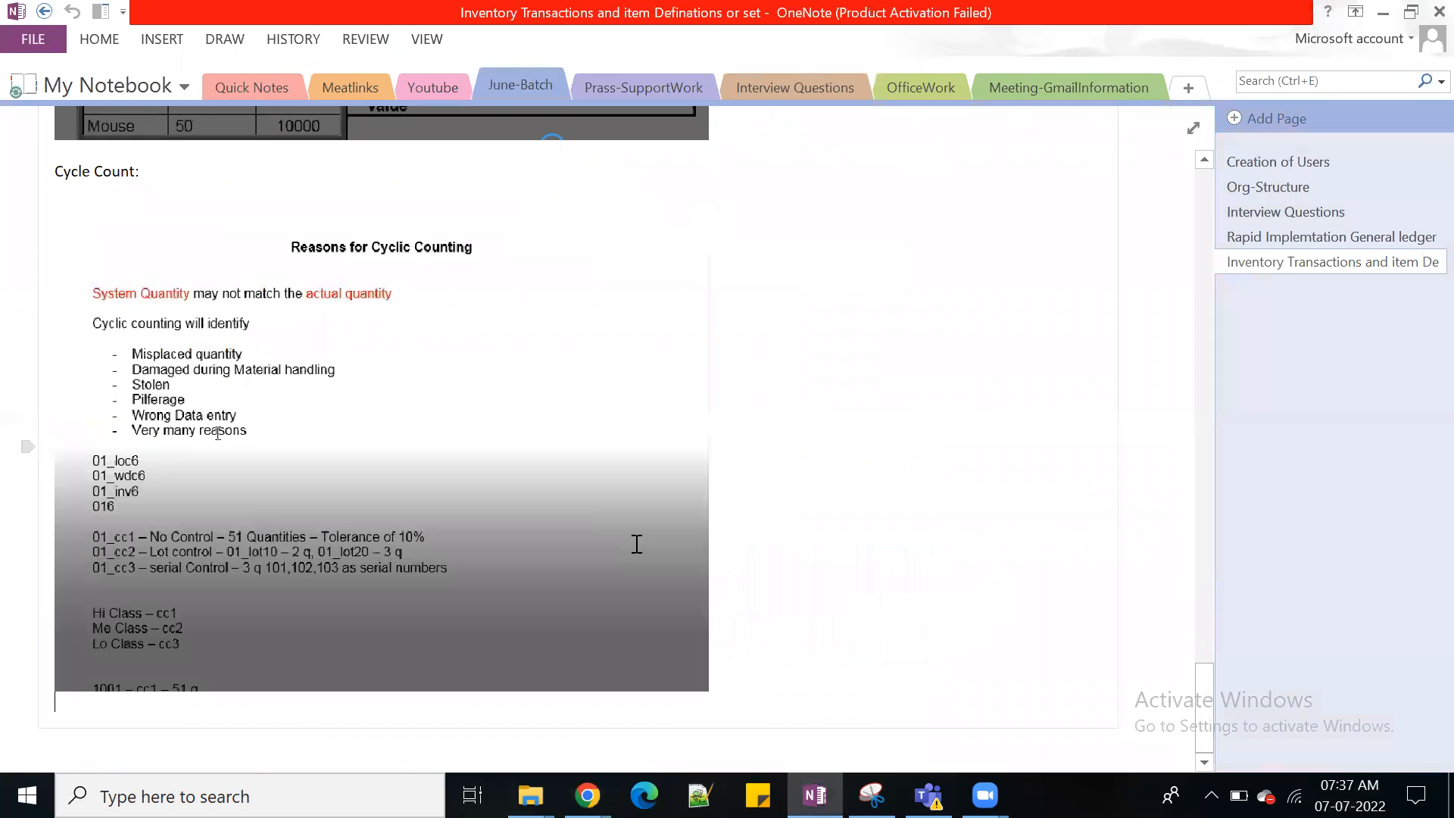
{"action": "scroll", "coordinate": [665, 571], "scroll_direction": "up", "scroll_amount": 10}
{"action": "scroll", "coordinate": [668, 571], "scroll_direction": "up", "scroll_amount": 10}
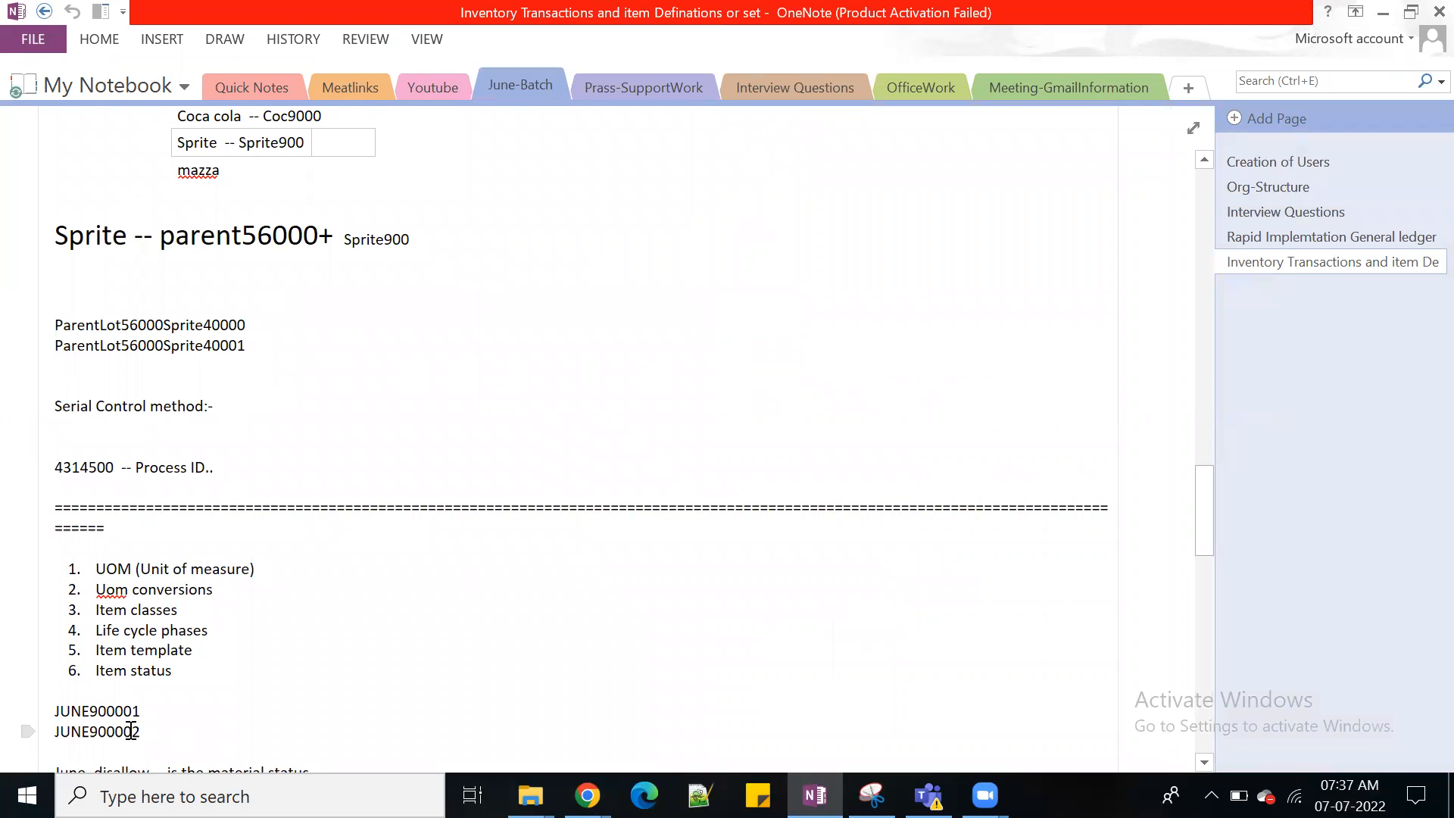
{"action": "scroll", "coordinate": [438, 691], "scroll_direction": "down", "scroll_amount": 1}
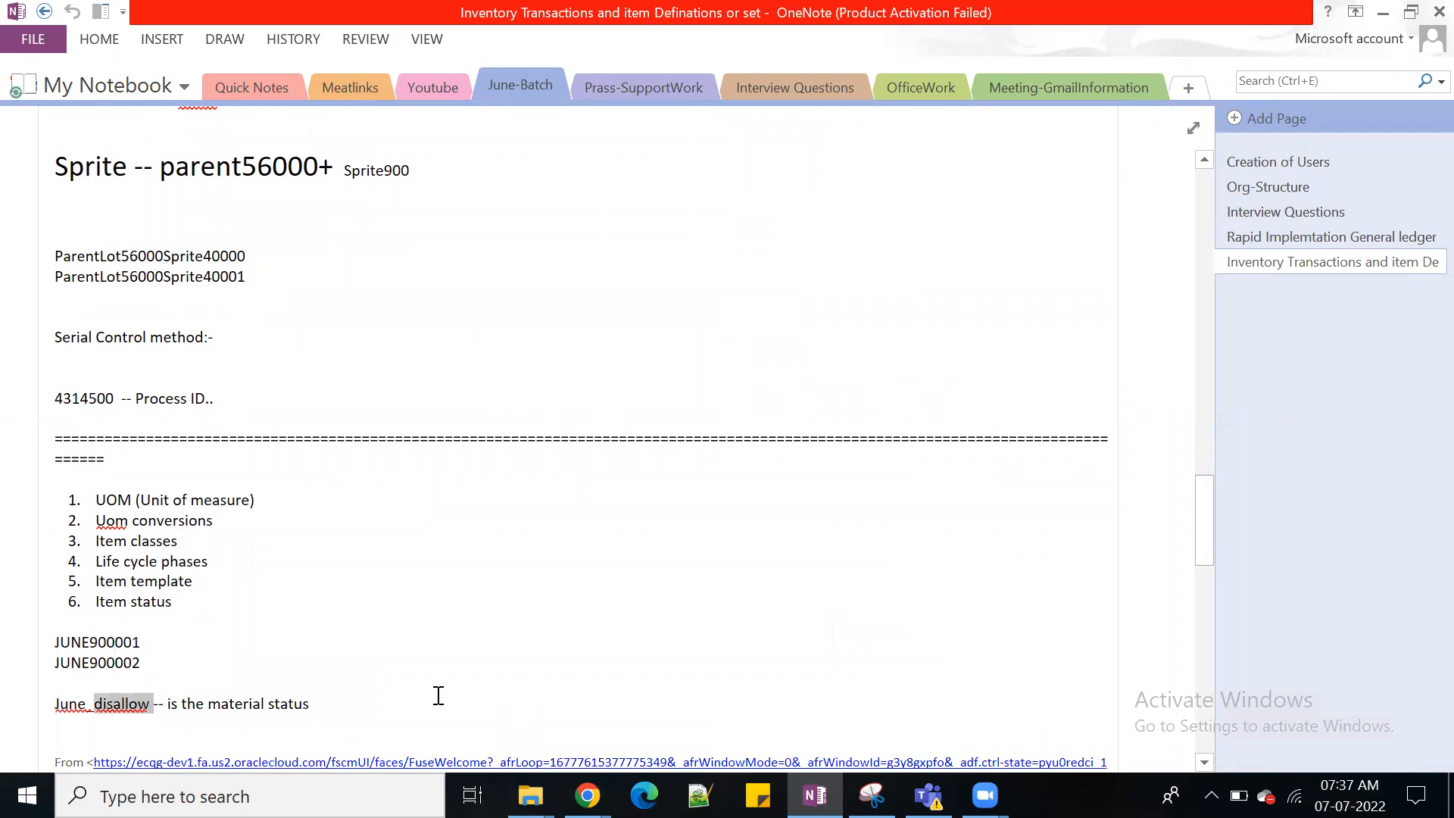
{"action": "double_click", "coordinate": [91, 663]}
{"action": "key", "text": "ctrl+c"}
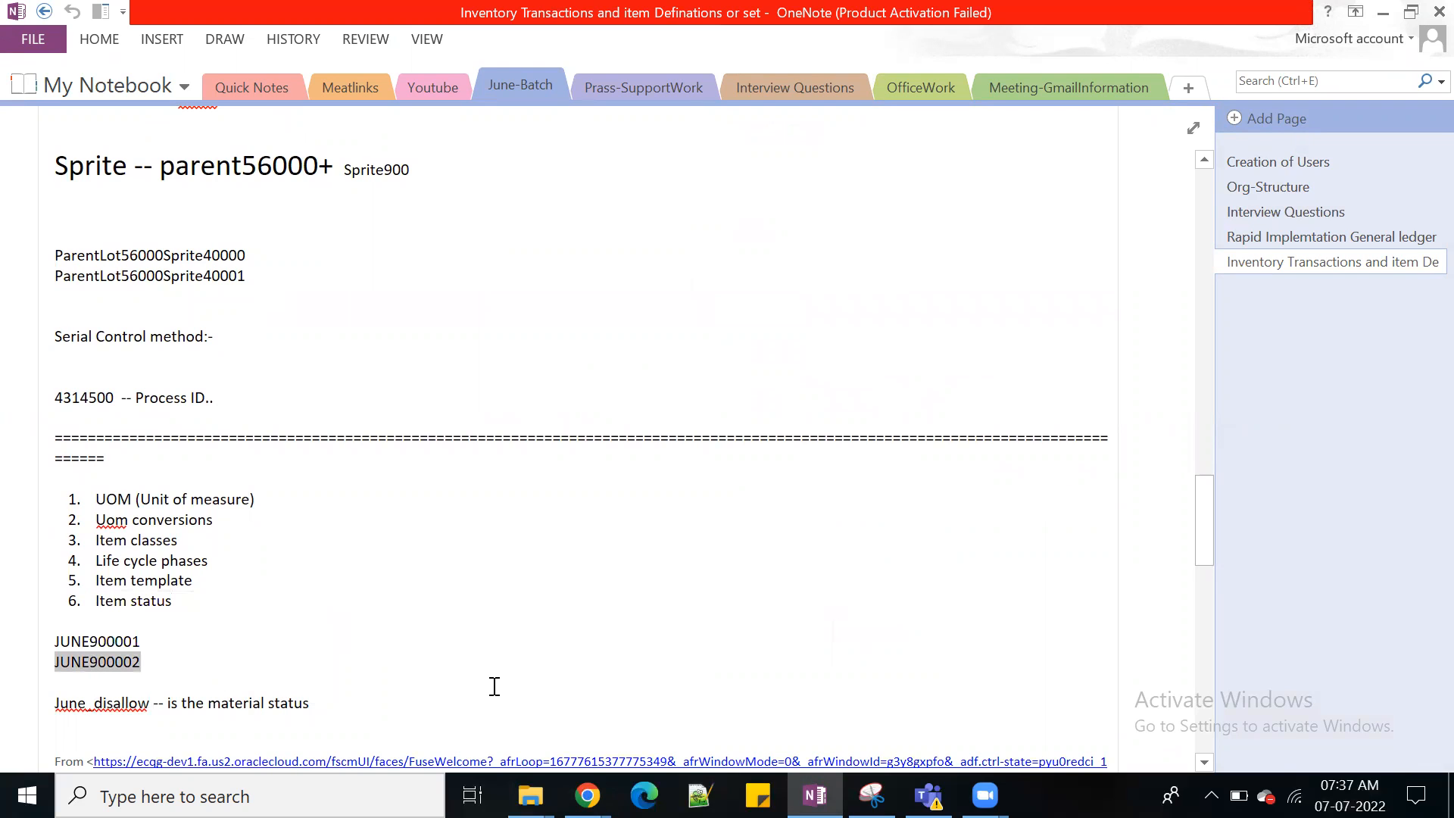
Step: Return to the browser and enter JUNE900002 as the item on transfer line 1
{"action": "key", "text": "alt+Tab"}
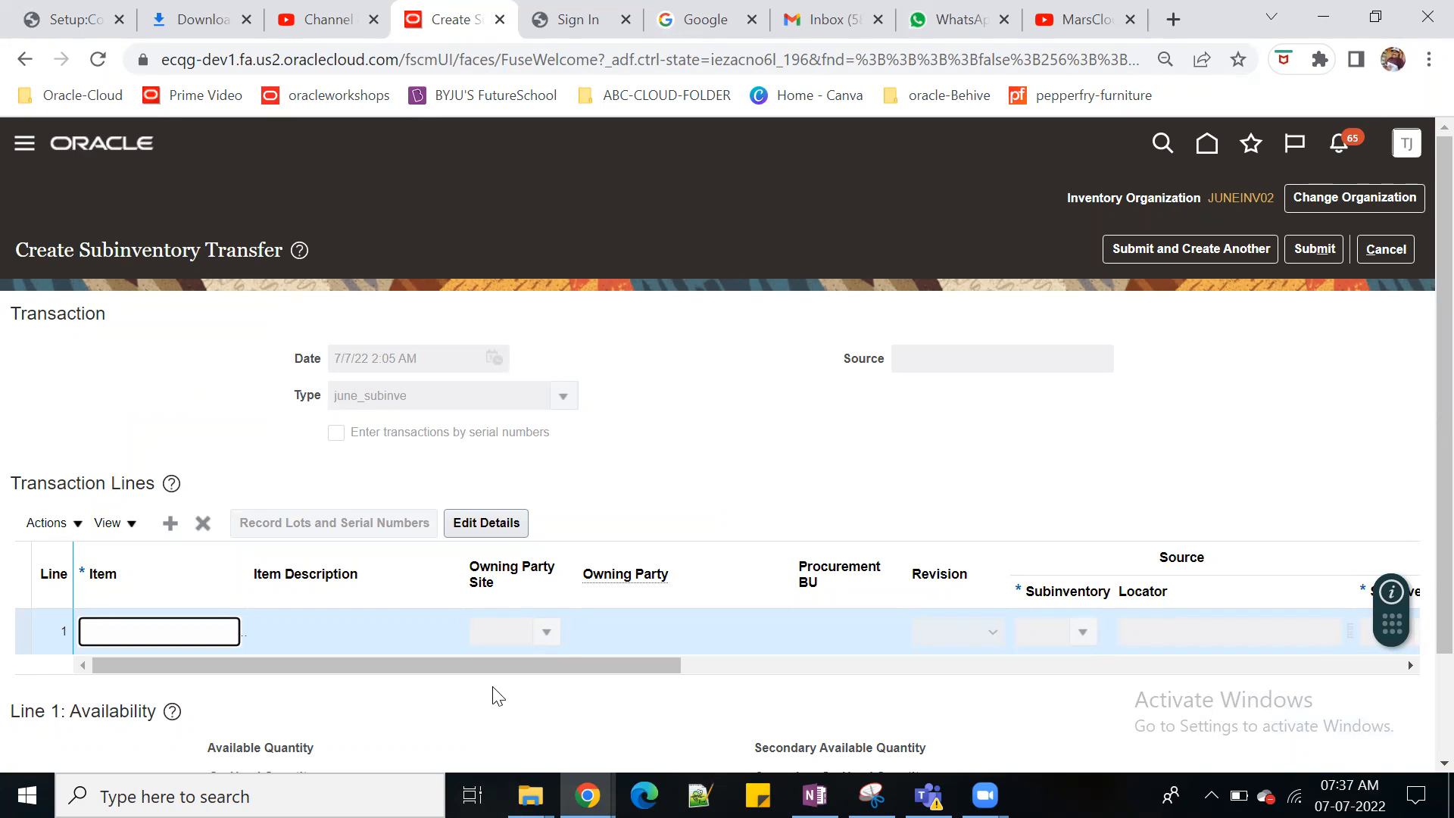
{"action": "key", "text": "ctrl+v"}
{"action": "left_click", "coordinate": [493, 687]}
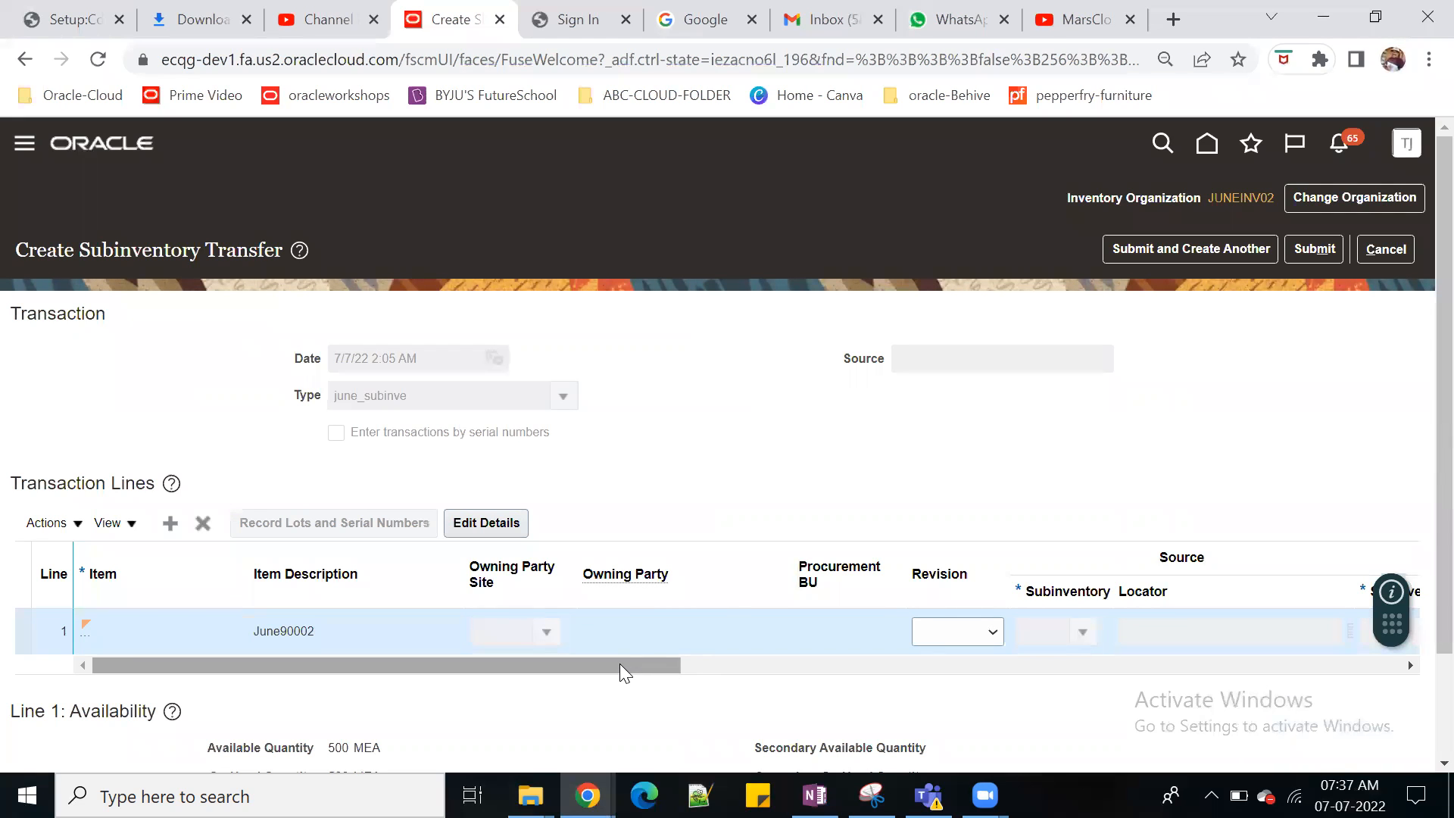
{"action": "left_click_drag", "start_coordinate": [619, 663], "coordinate": [723, 663]}
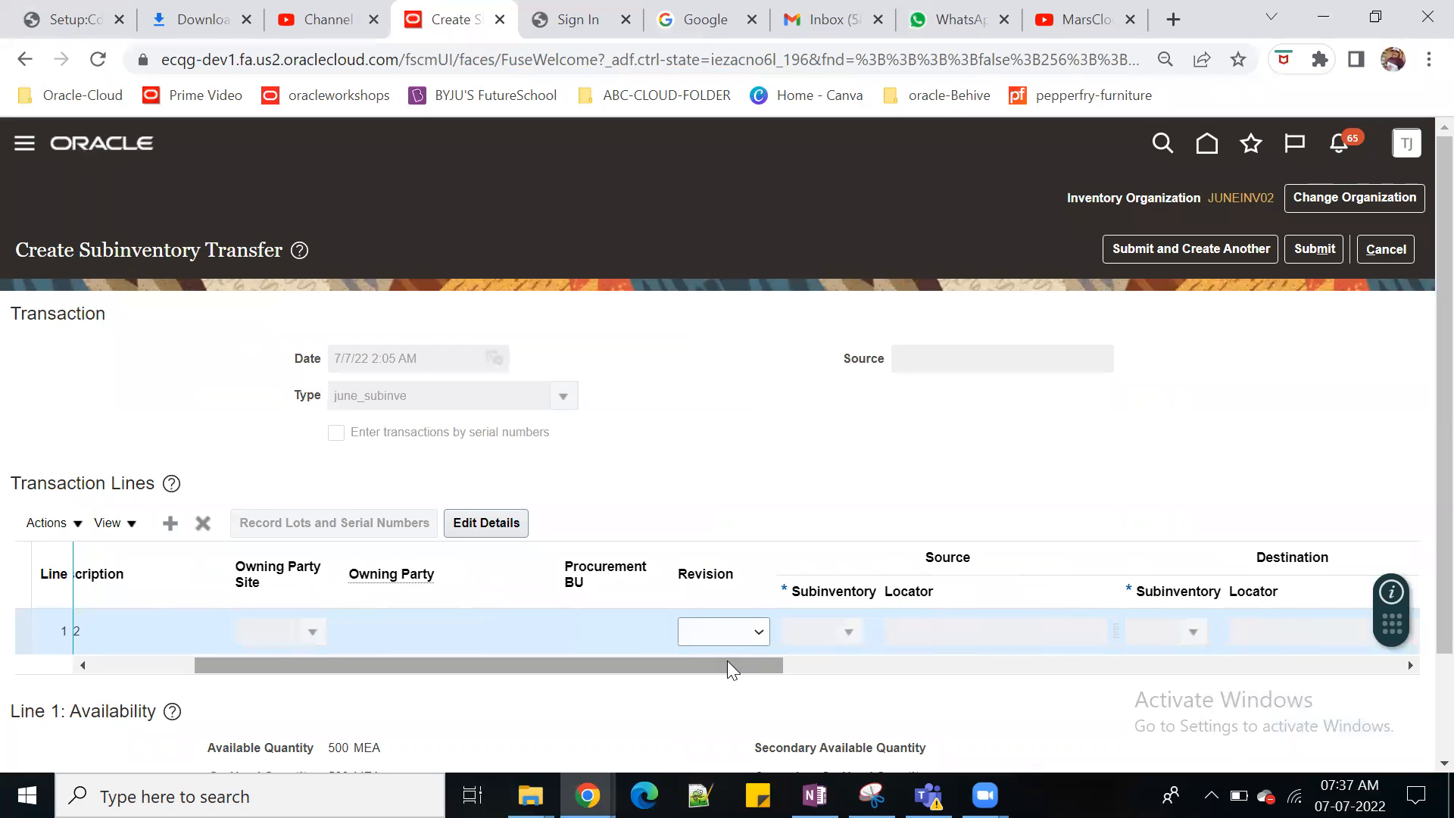
{"action": "left_click", "coordinate": [750, 630]}
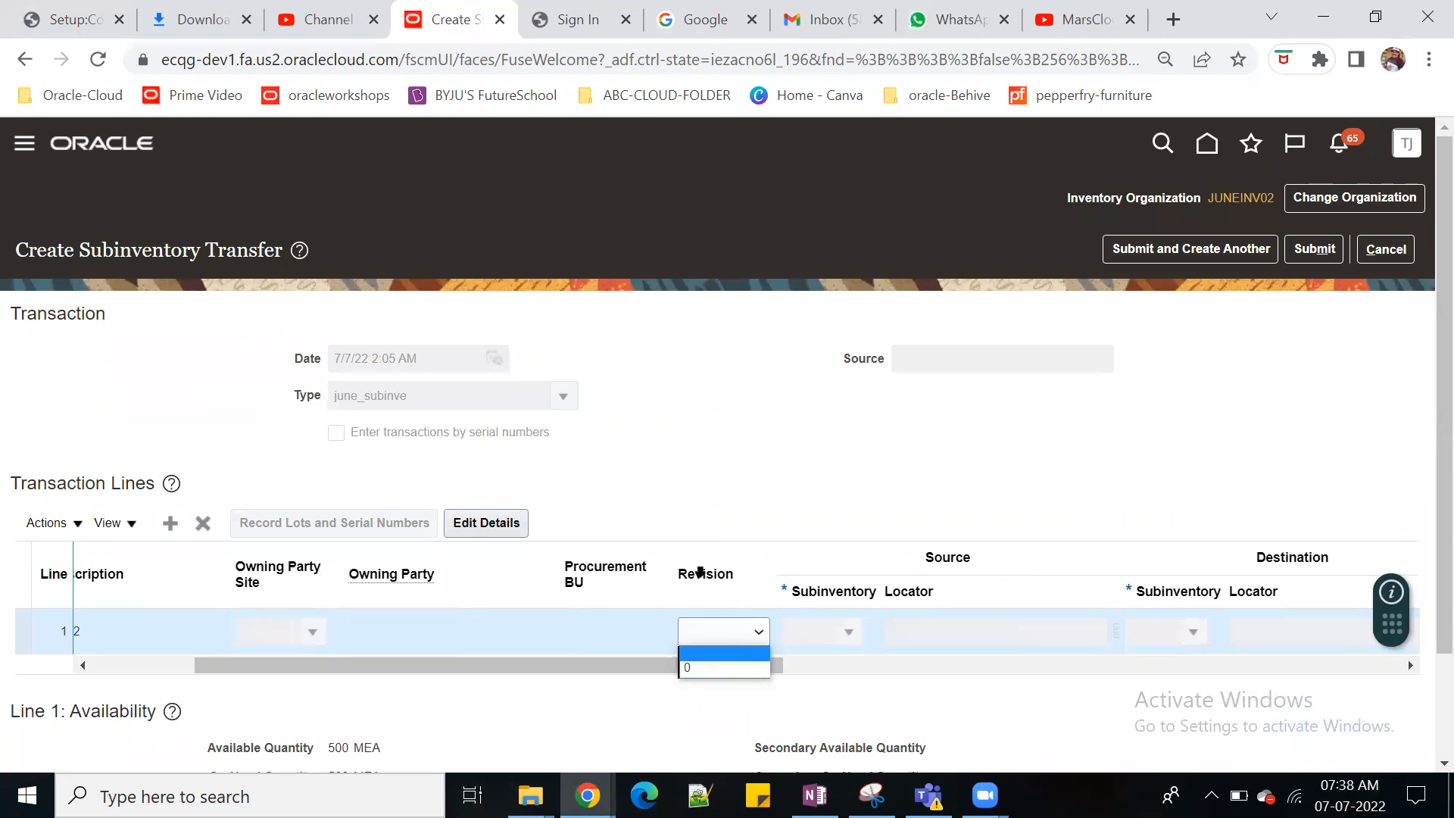
{"action": "left_click", "coordinate": [750, 496]}
Step: Review the full list of columns available for the transaction lines table, reducing the browser zoom by one level
{"action": "left_click", "coordinate": [114, 522]}
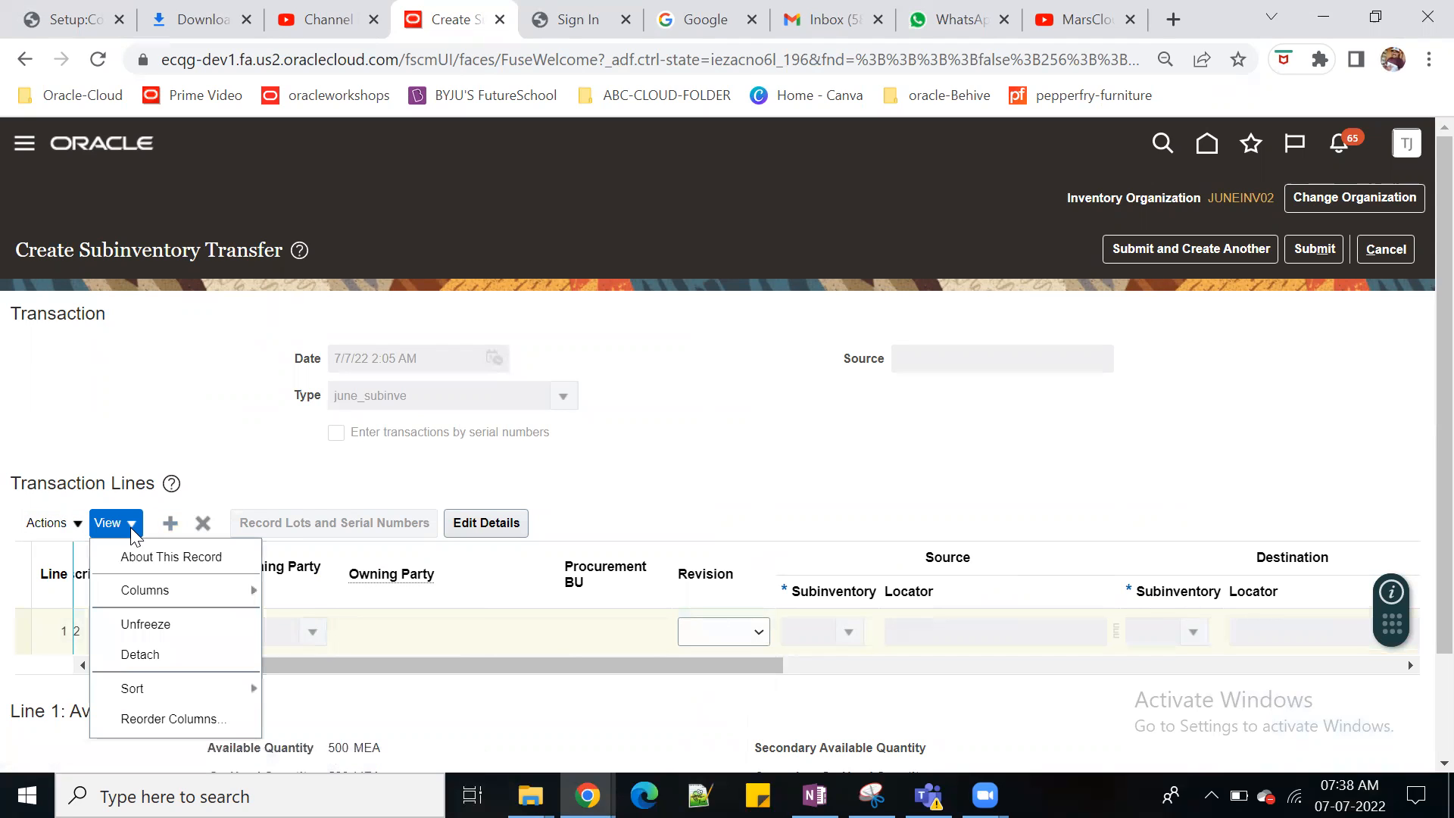
{"action": "mouse_move", "coordinate": [160, 600]}
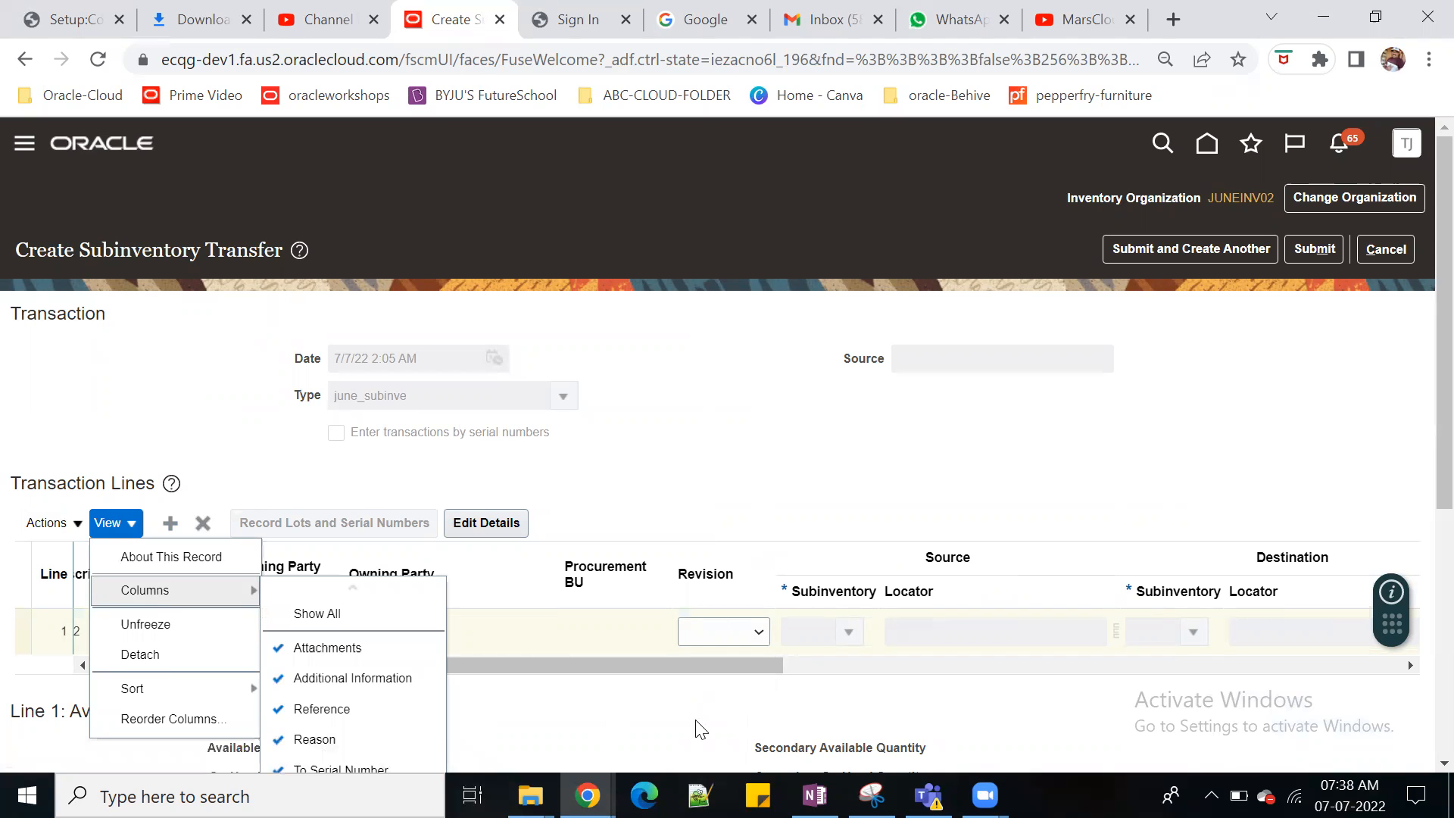
{"action": "scroll", "coordinate": [1423, 504], "scroll_direction": "down", "scroll_amount": 1}
{"action": "scroll", "coordinate": [1423, 503], "scroll_direction": "down", "scroll_amount": 4}
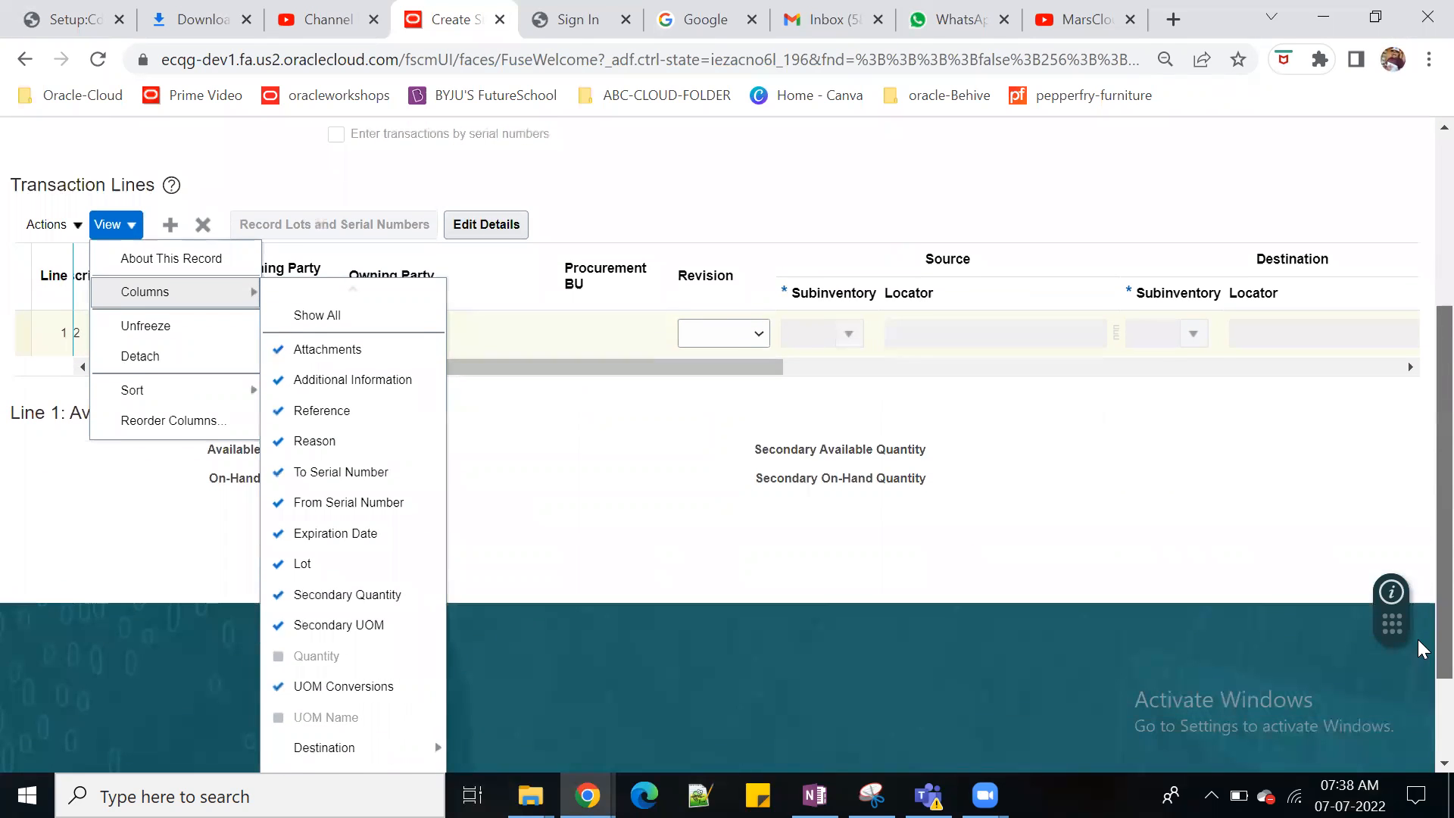
{"action": "scroll", "coordinate": [1418, 639], "scroll_direction": "down", "scroll_amount": 1}
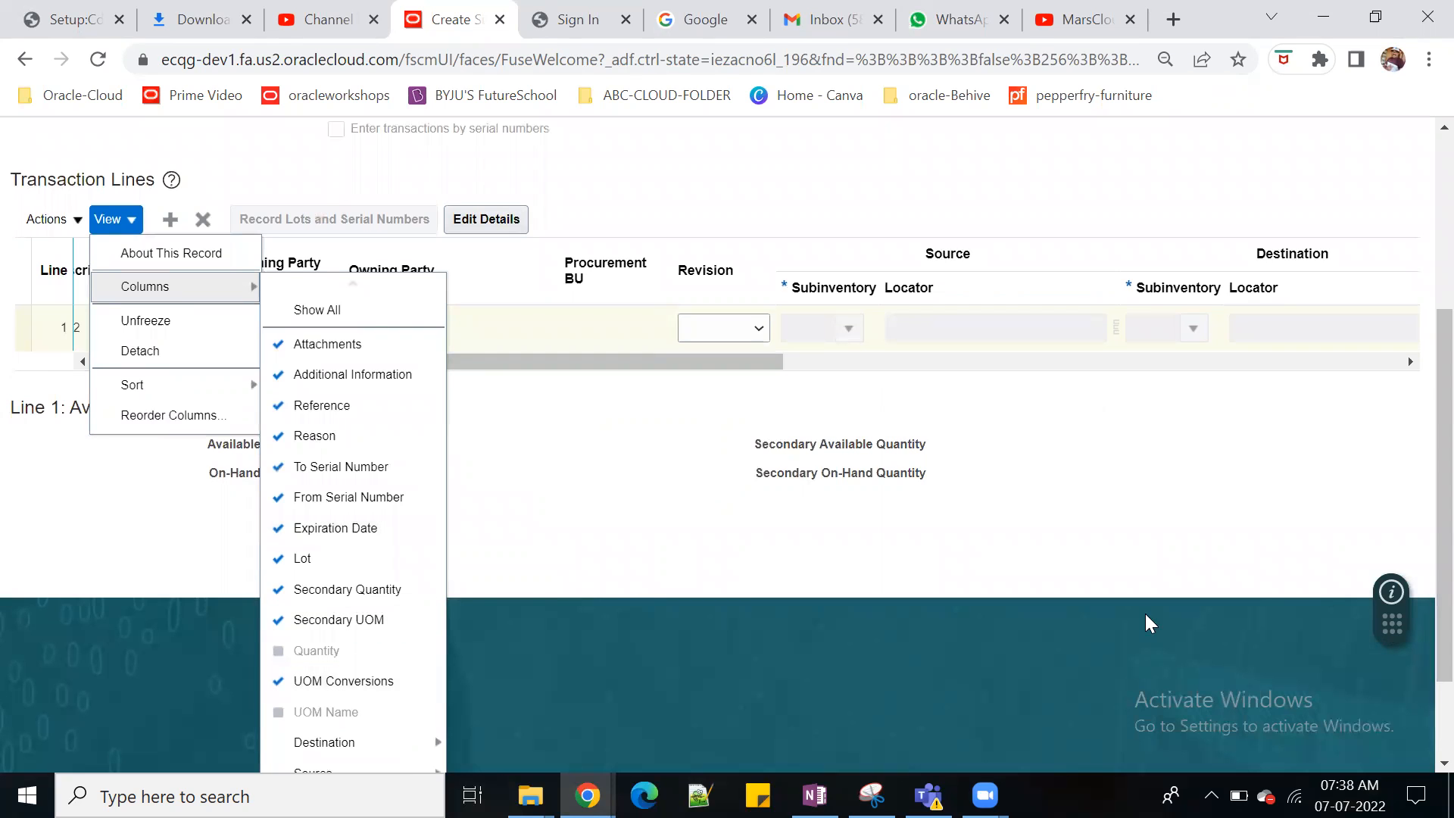
{"action": "scroll", "coordinate": [1418, 315], "scroll_direction": "up", "scroll_amount": 5}
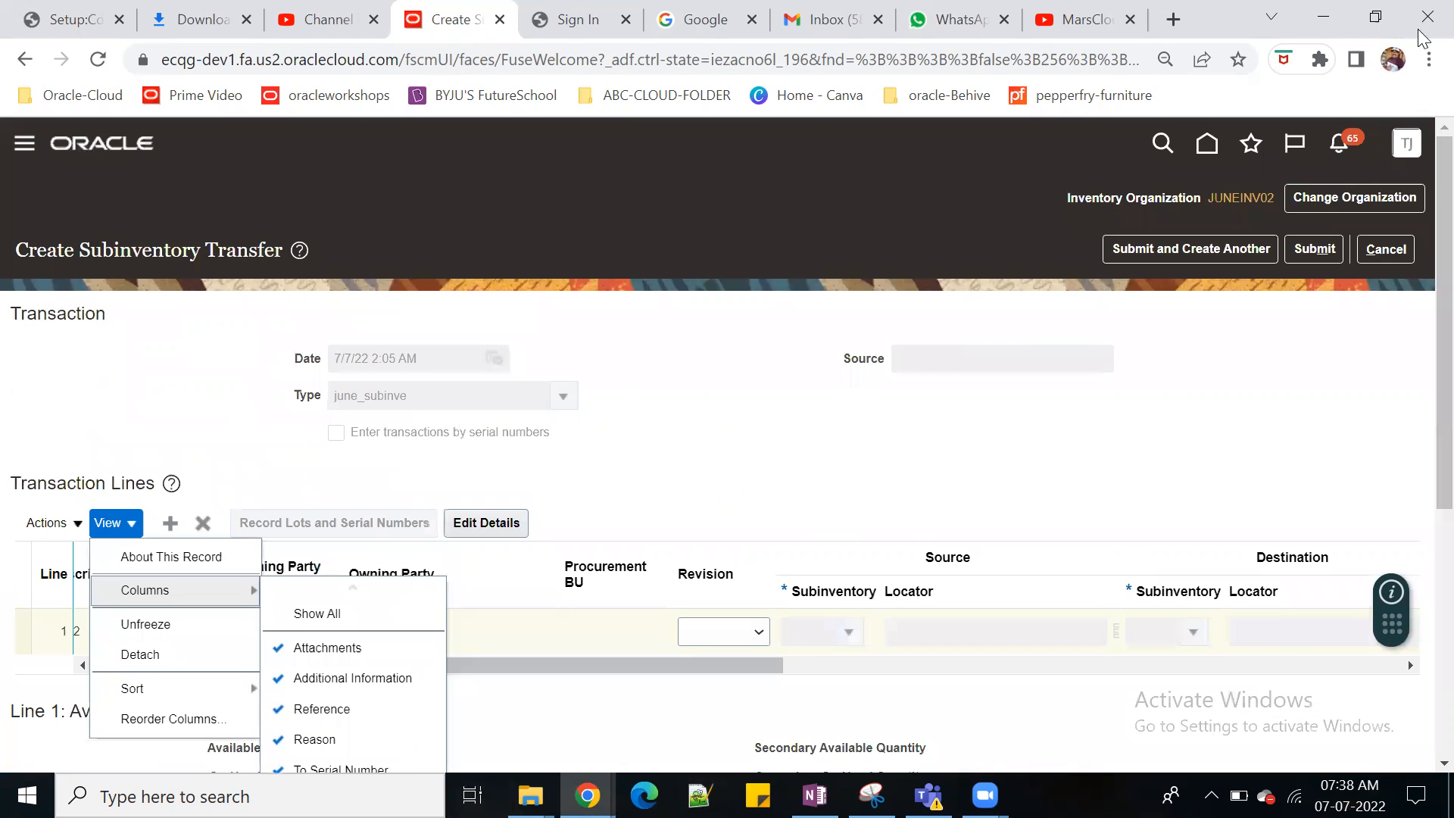
{"action": "left_click", "coordinate": [1429, 59]}
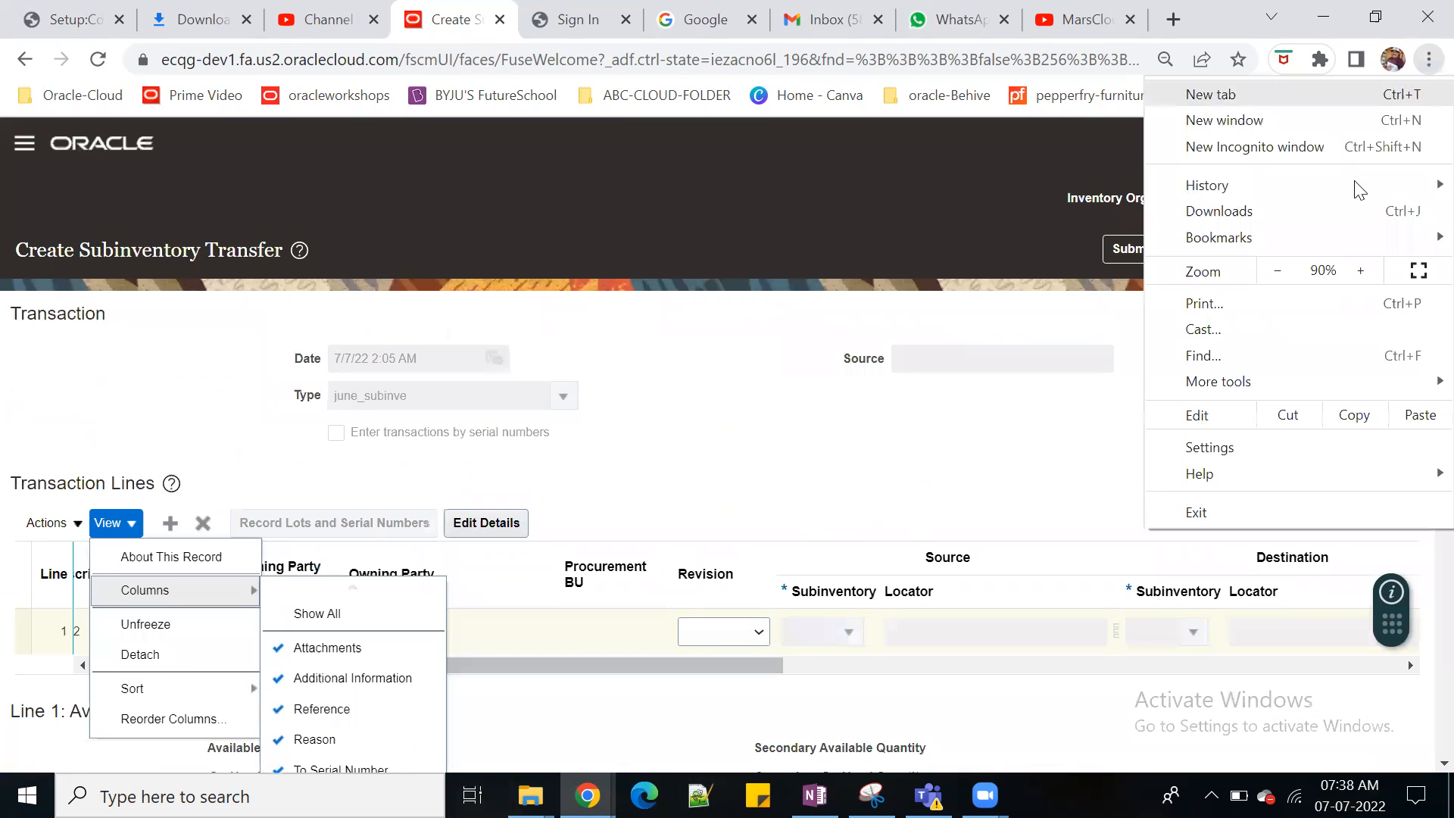
{"action": "left_click", "coordinate": [1279, 270]}
{"action": "scroll", "coordinate": [553, 417], "scroll_direction": "down", "scroll_amount": 2}
{"action": "scroll", "coordinate": [554, 414], "scroll_direction": "down", "scroll_amount": 2}
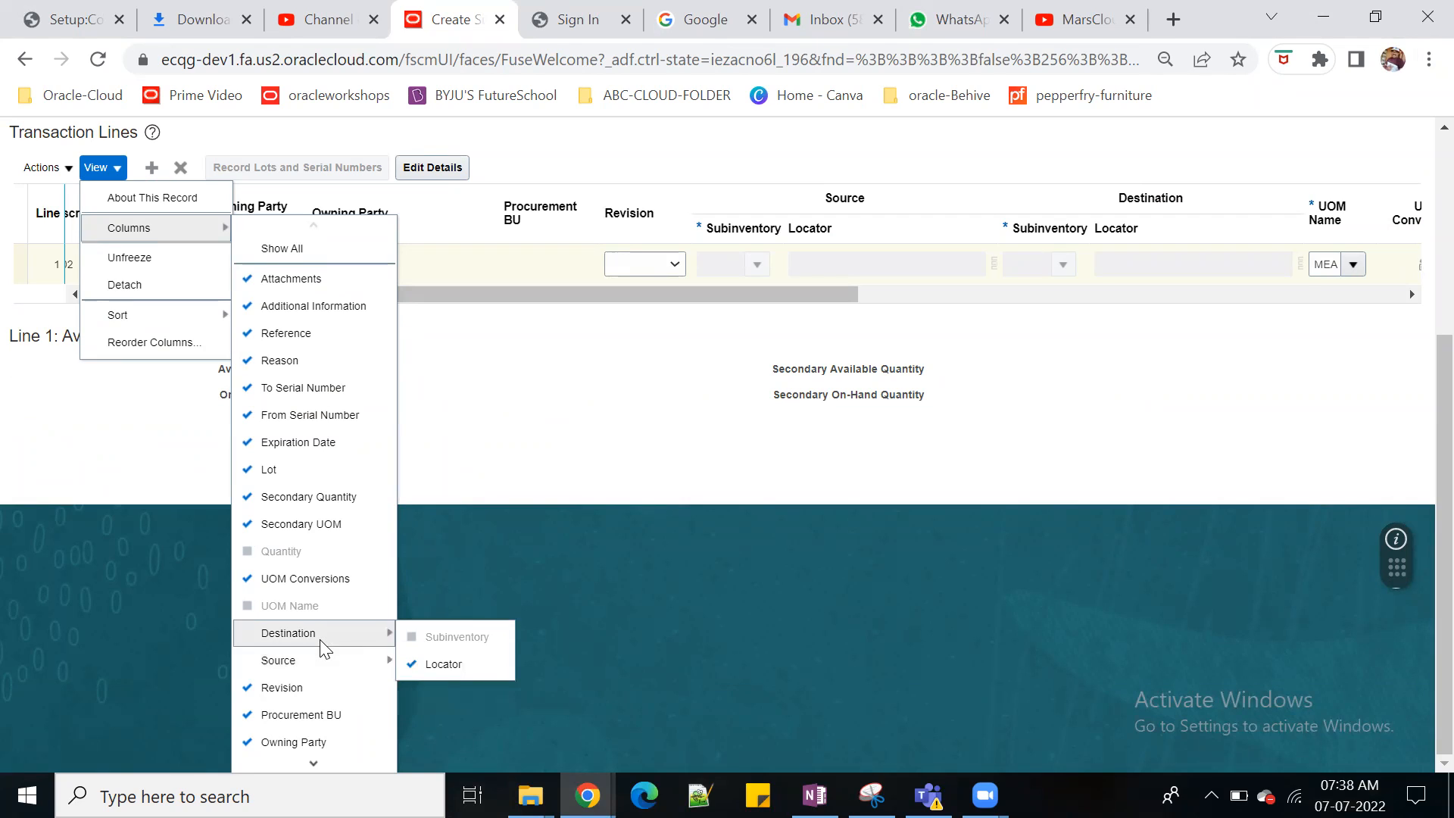
{"action": "mouse_move", "coordinate": [317, 760]}
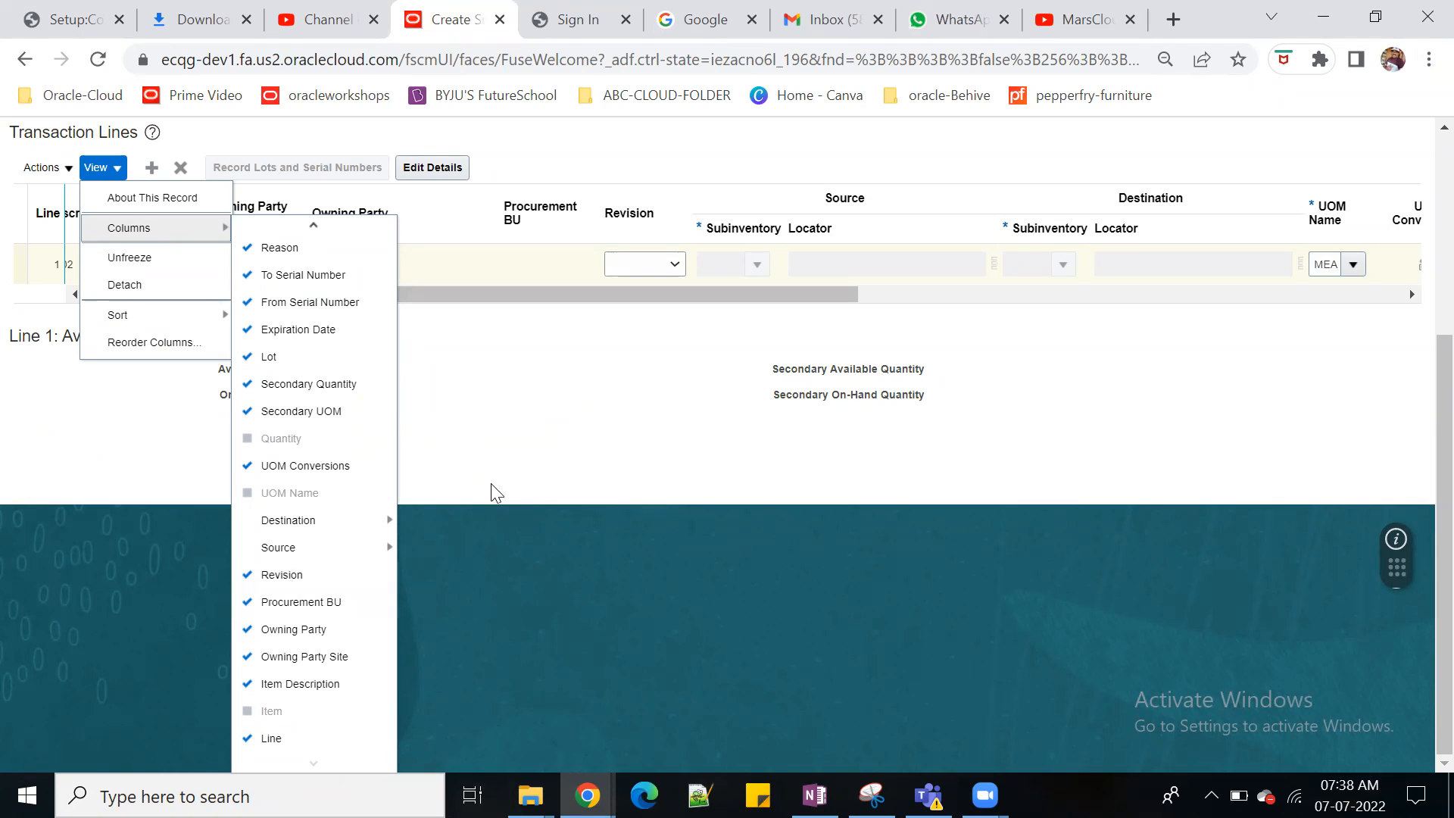
{"action": "scroll", "coordinate": [523, 439], "scroll_direction": "up", "scroll_amount": 4}
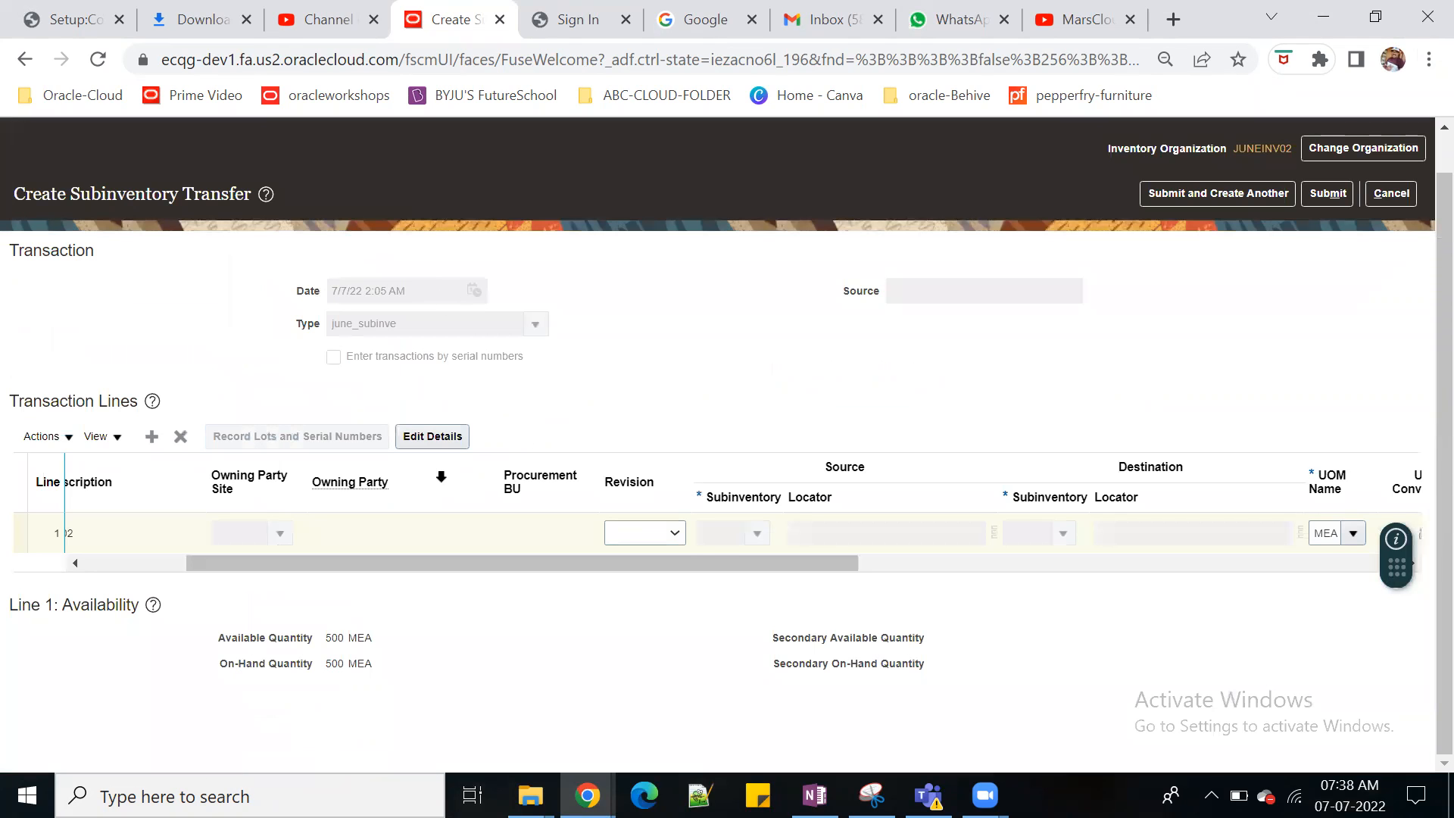
Step: Set the revision of transfer line 1 to 0
{"action": "left_click", "coordinate": [684, 534]}
{"action": "left_click", "coordinate": [666, 569]}
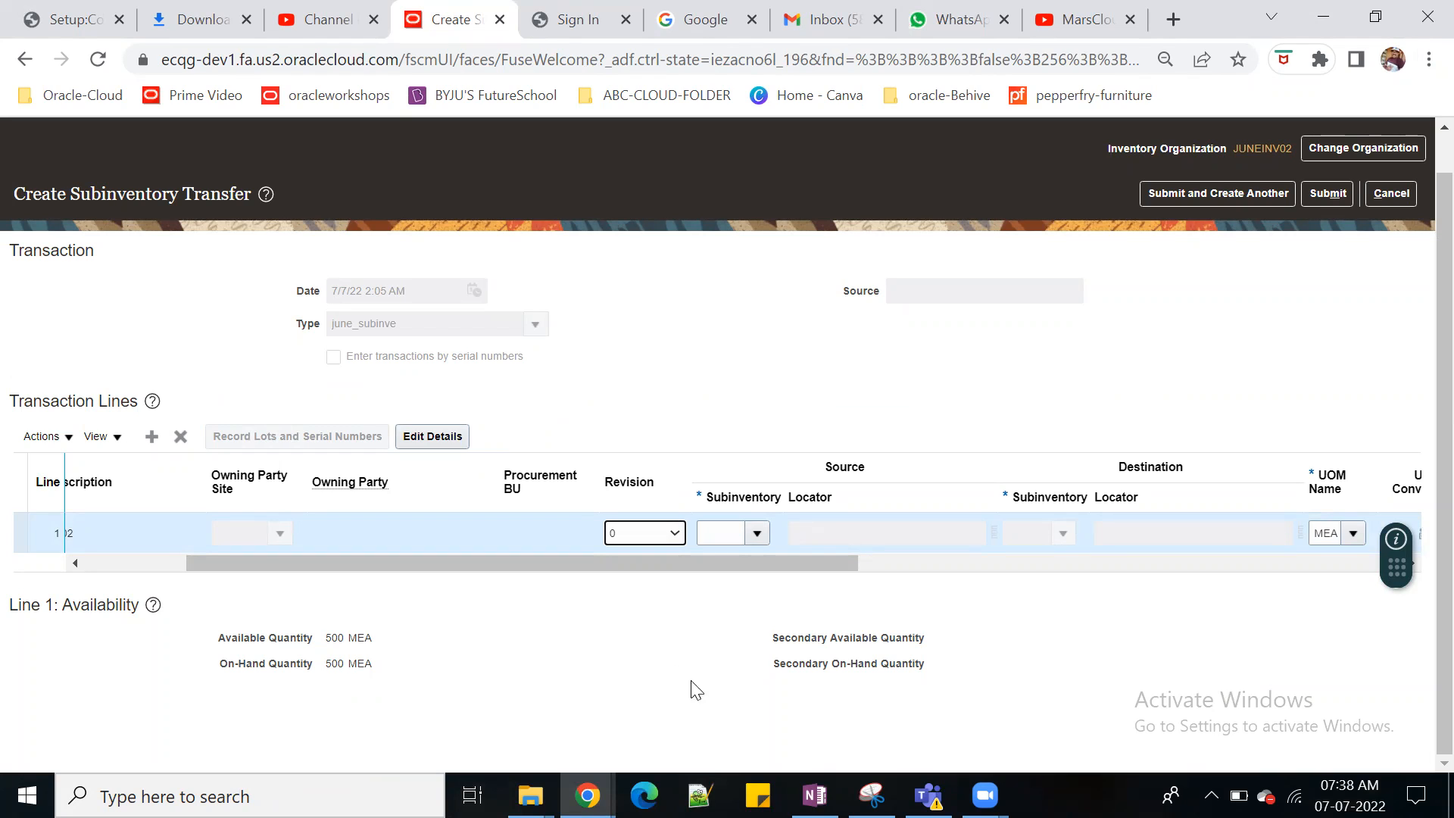
{"action": "left_click", "coordinate": [113, 445]}
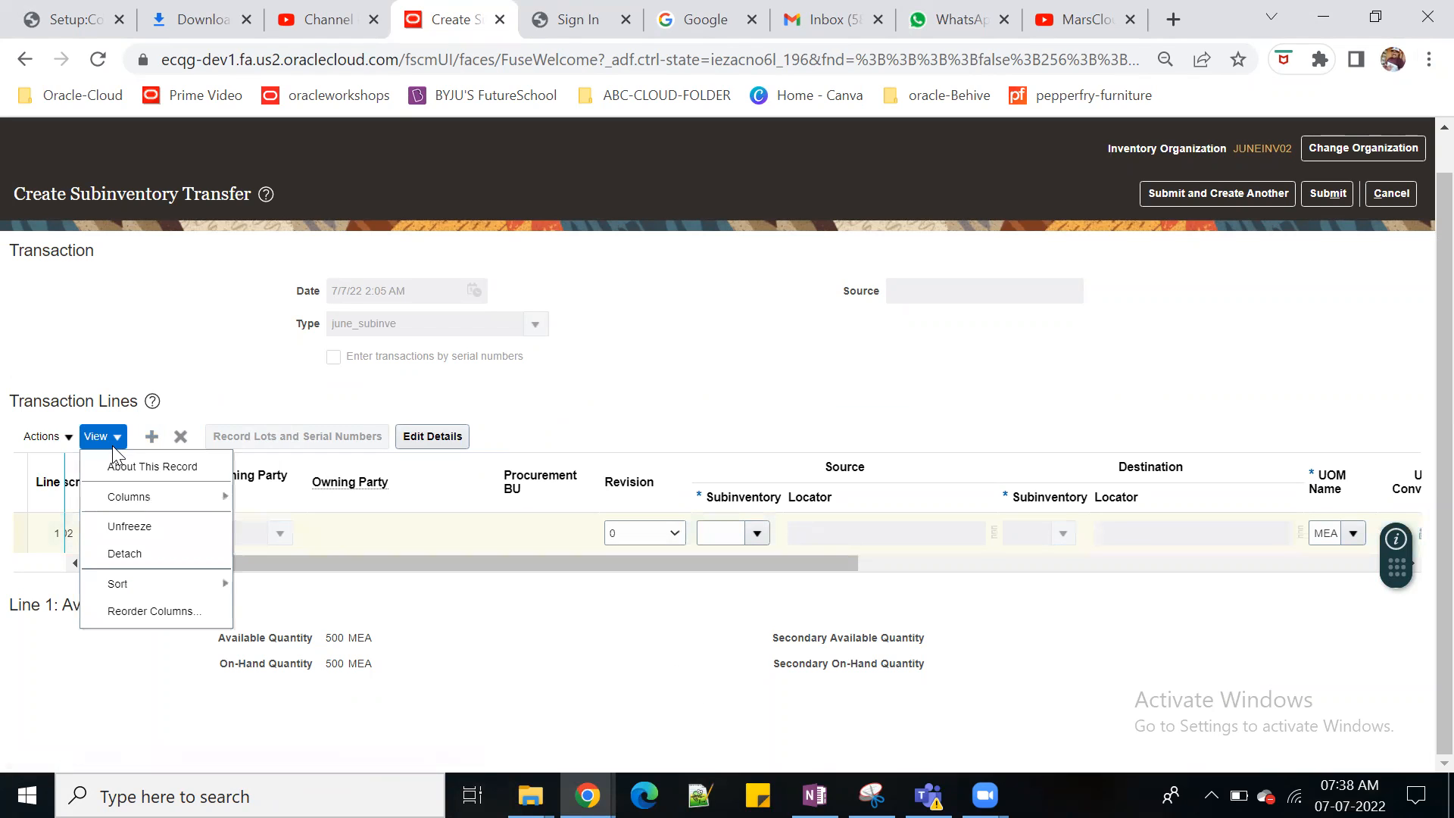
{"action": "mouse_move", "coordinate": [175, 506]}
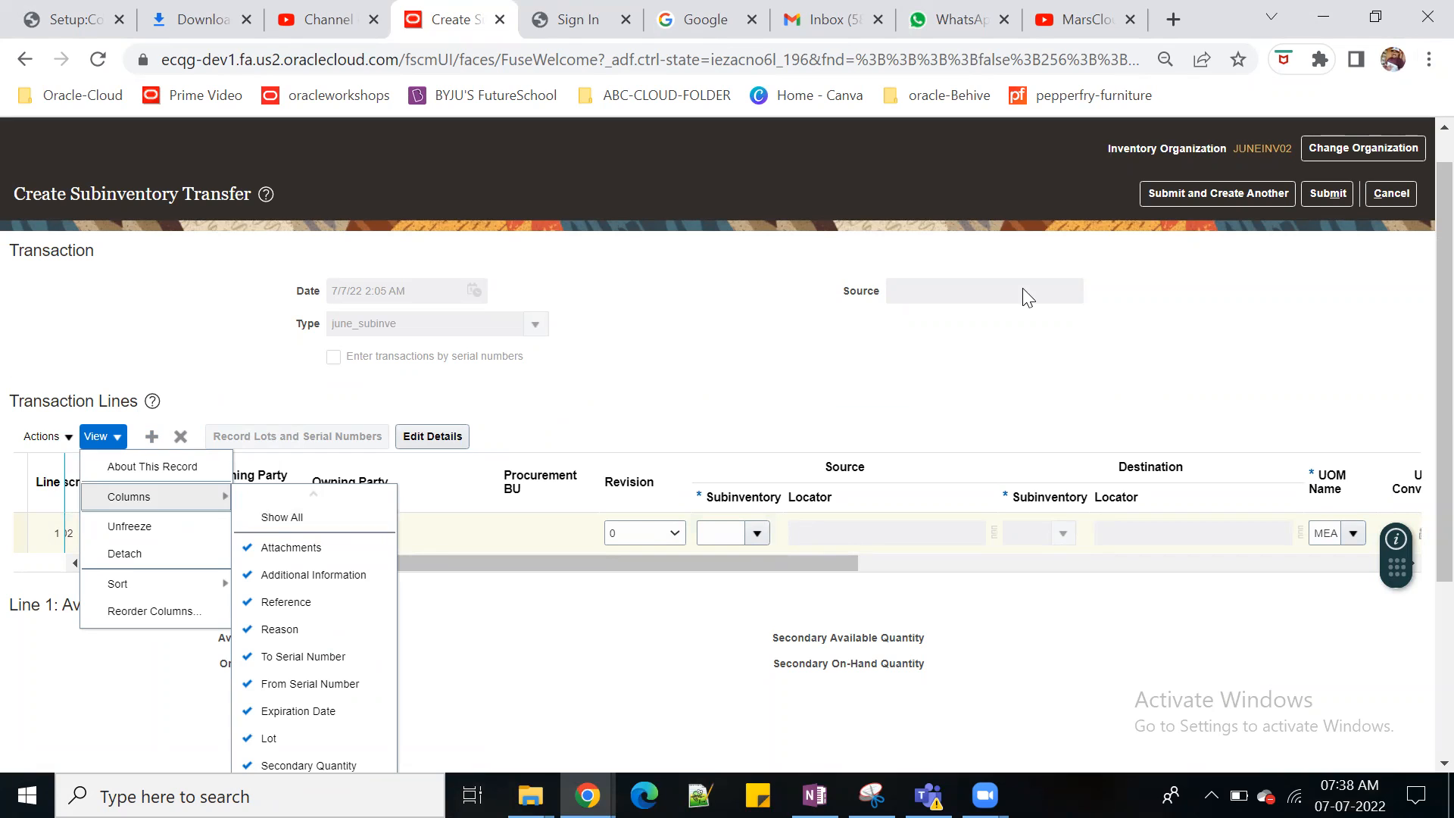
{"action": "left_click", "coordinate": [883, 397]}
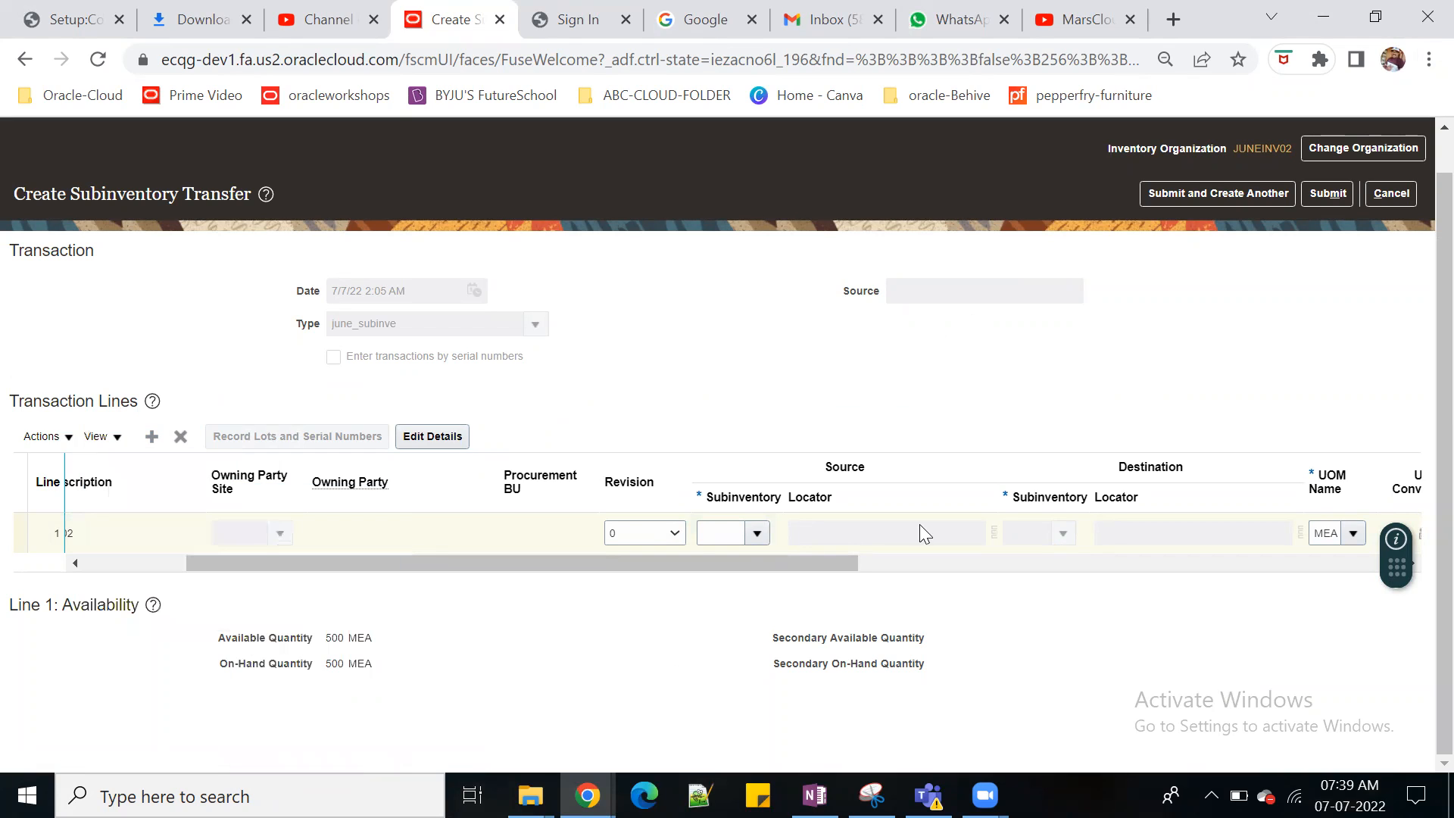
Step: Compare line 1's available quantity for source subinventories SUB_FG_R1 and Sub_INV_R2, and set the source subinventory to SUB_FG_R1
{"action": "left_click", "coordinate": [756, 532]}
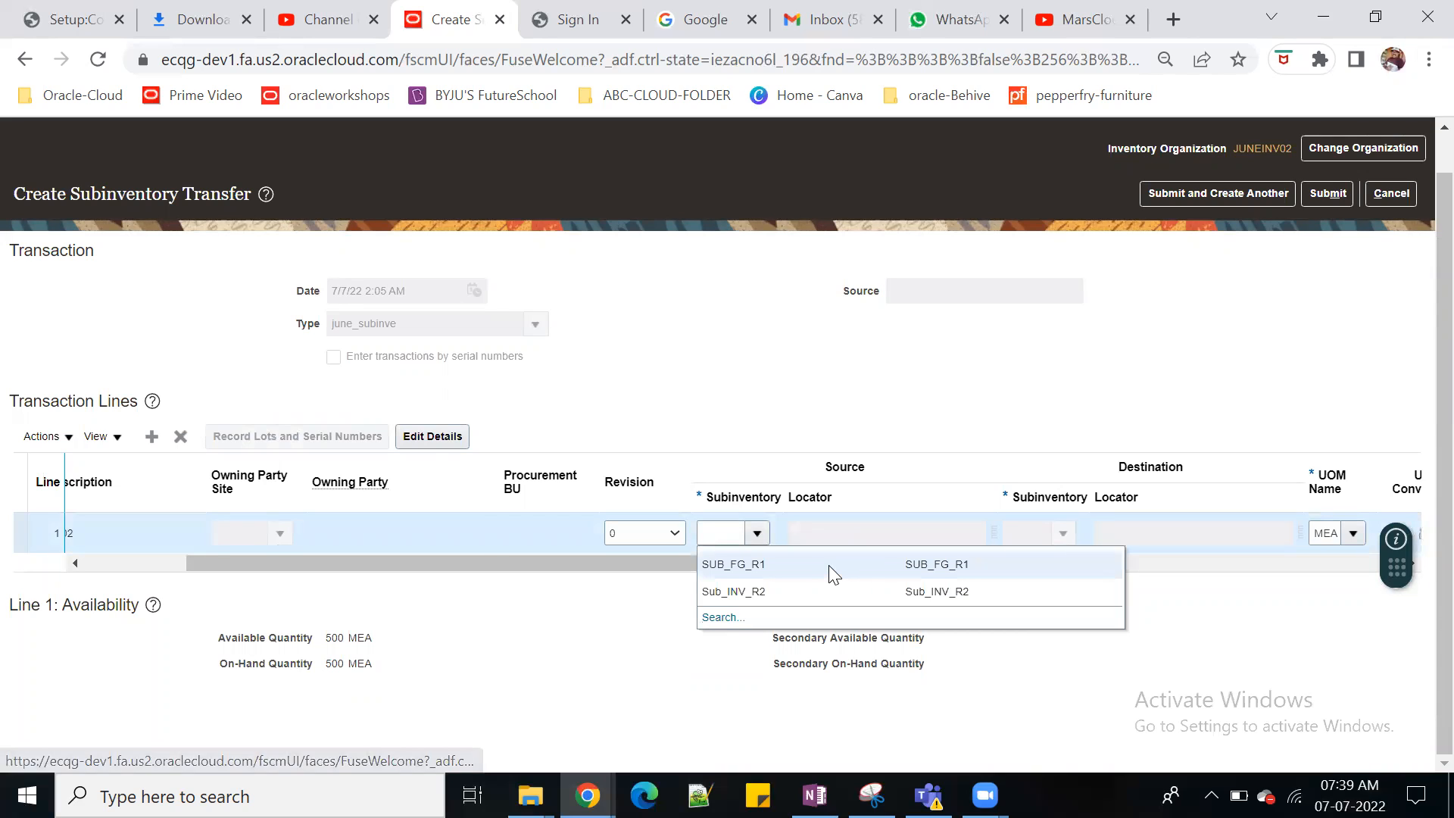
{"action": "left_click", "coordinate": [825, 566]}
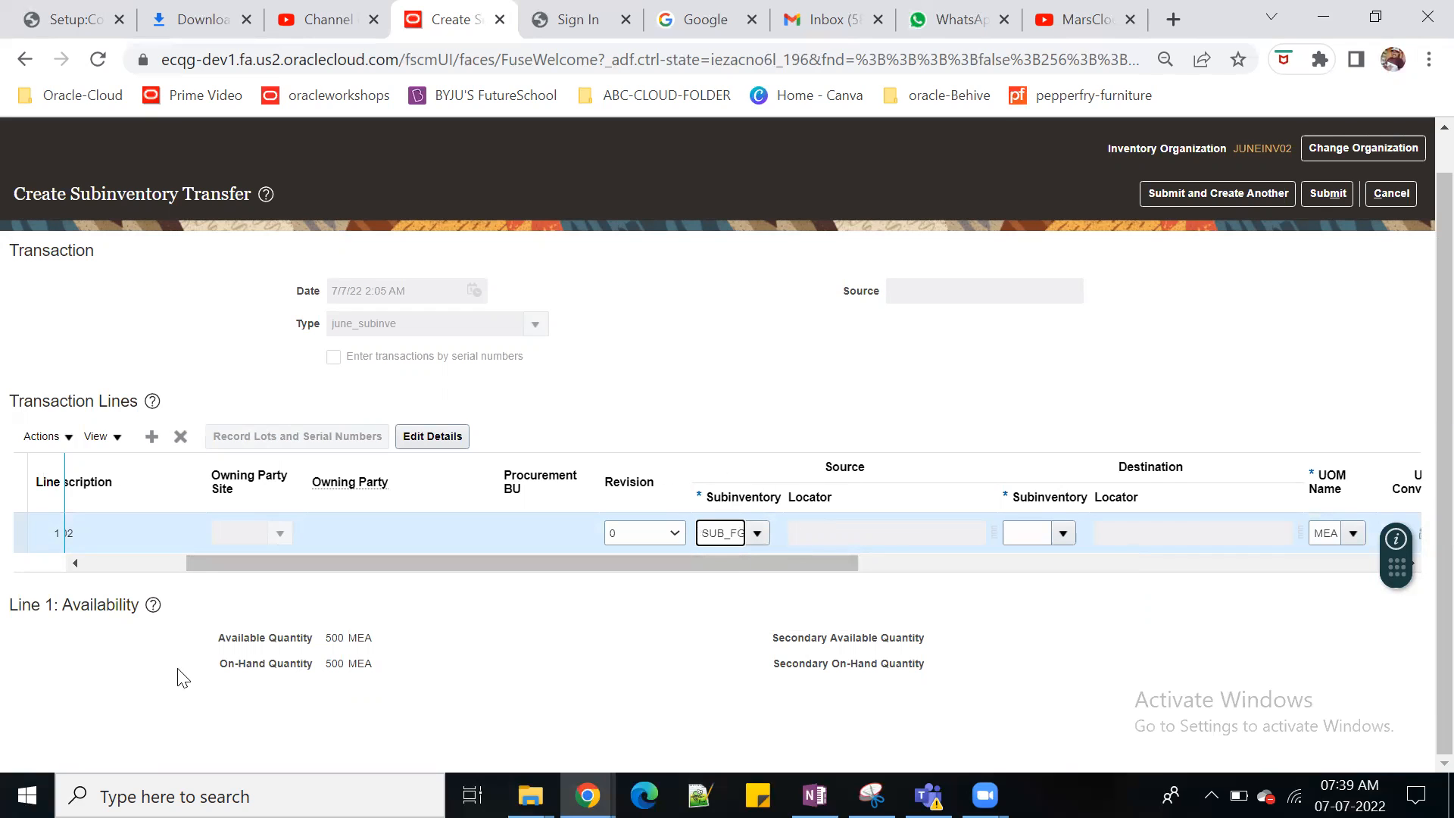
{"action": "left_click", "coordinate": [756, 536]}
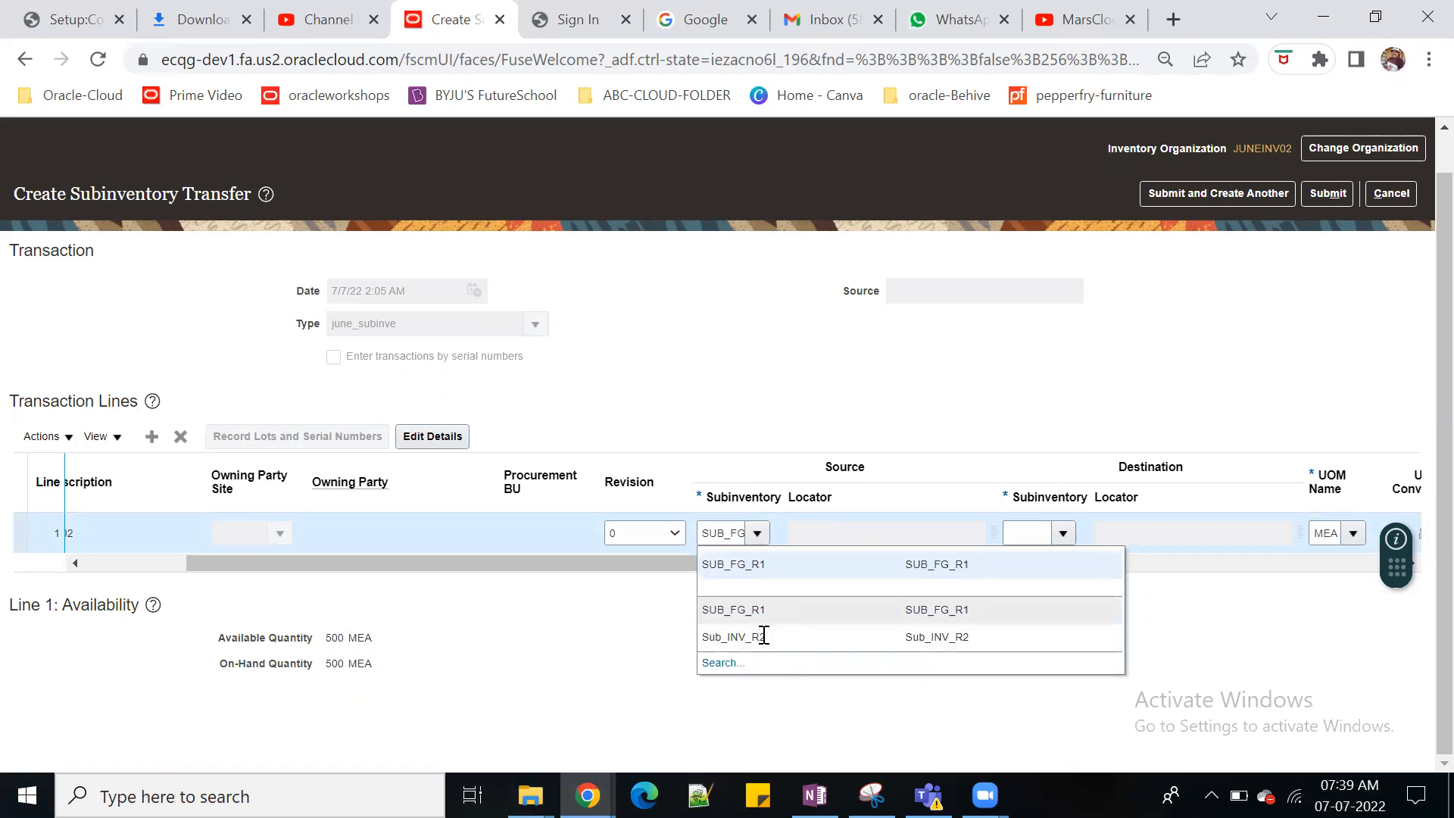
{"action": "left_click", "coordinate": [761, 643]}
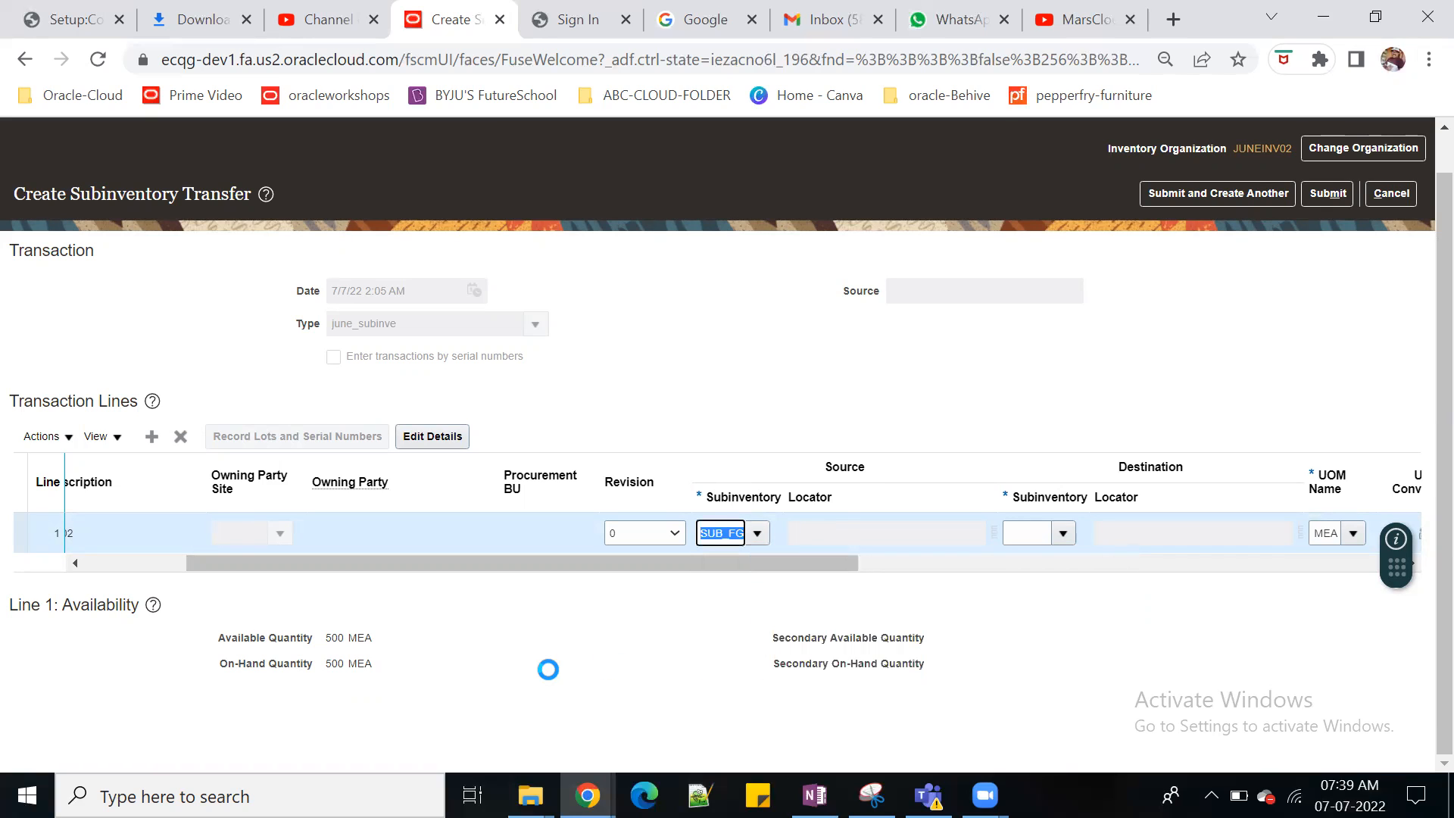
{"action": "left_click_drag", "start_coordinate": [220, 638], "coordinate": [357, 638]}
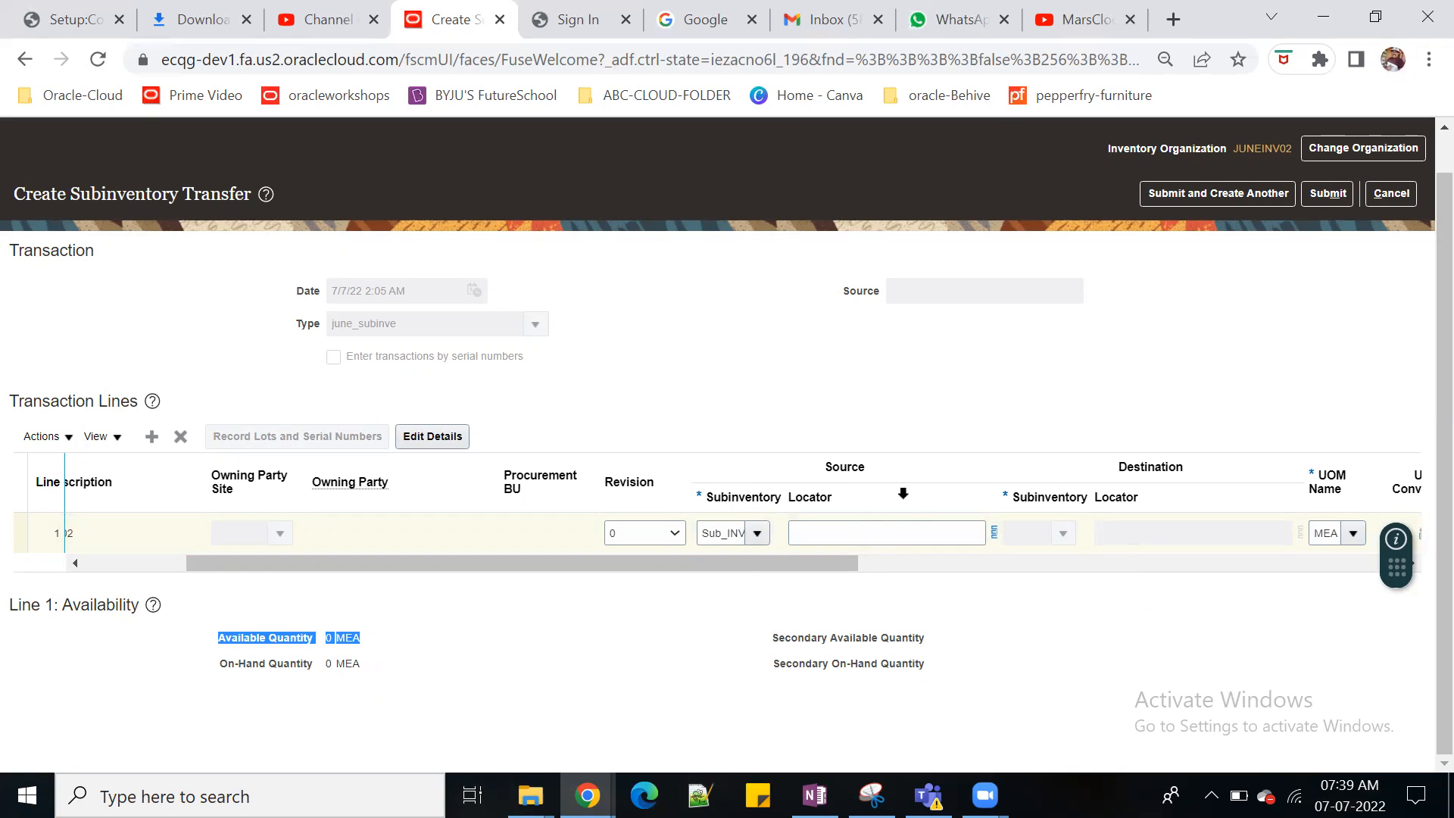
{"action": "left_click", "coordinate": [757, 533]}
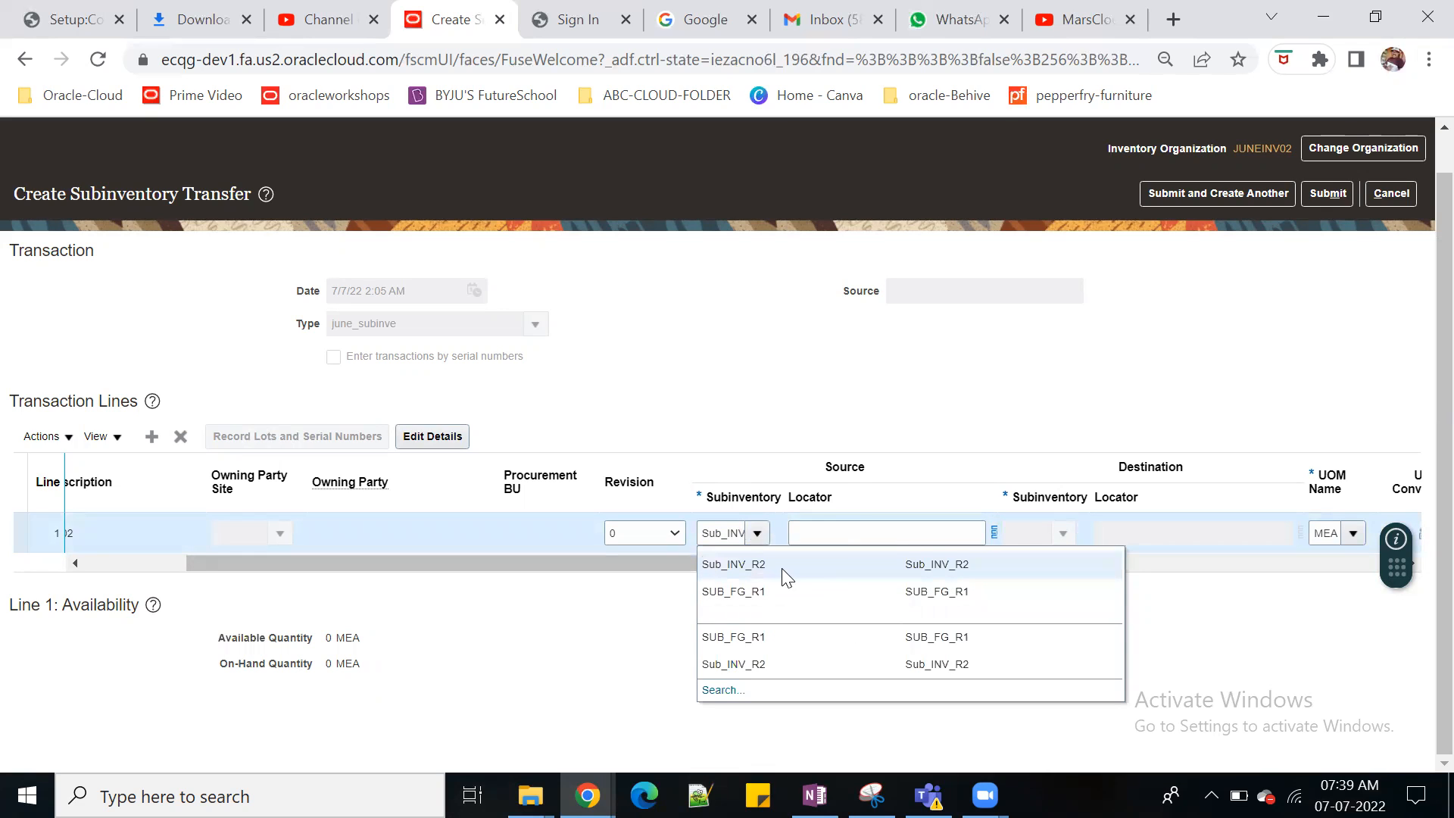
{"action": "left_click", "coordinate": [796, 641]}
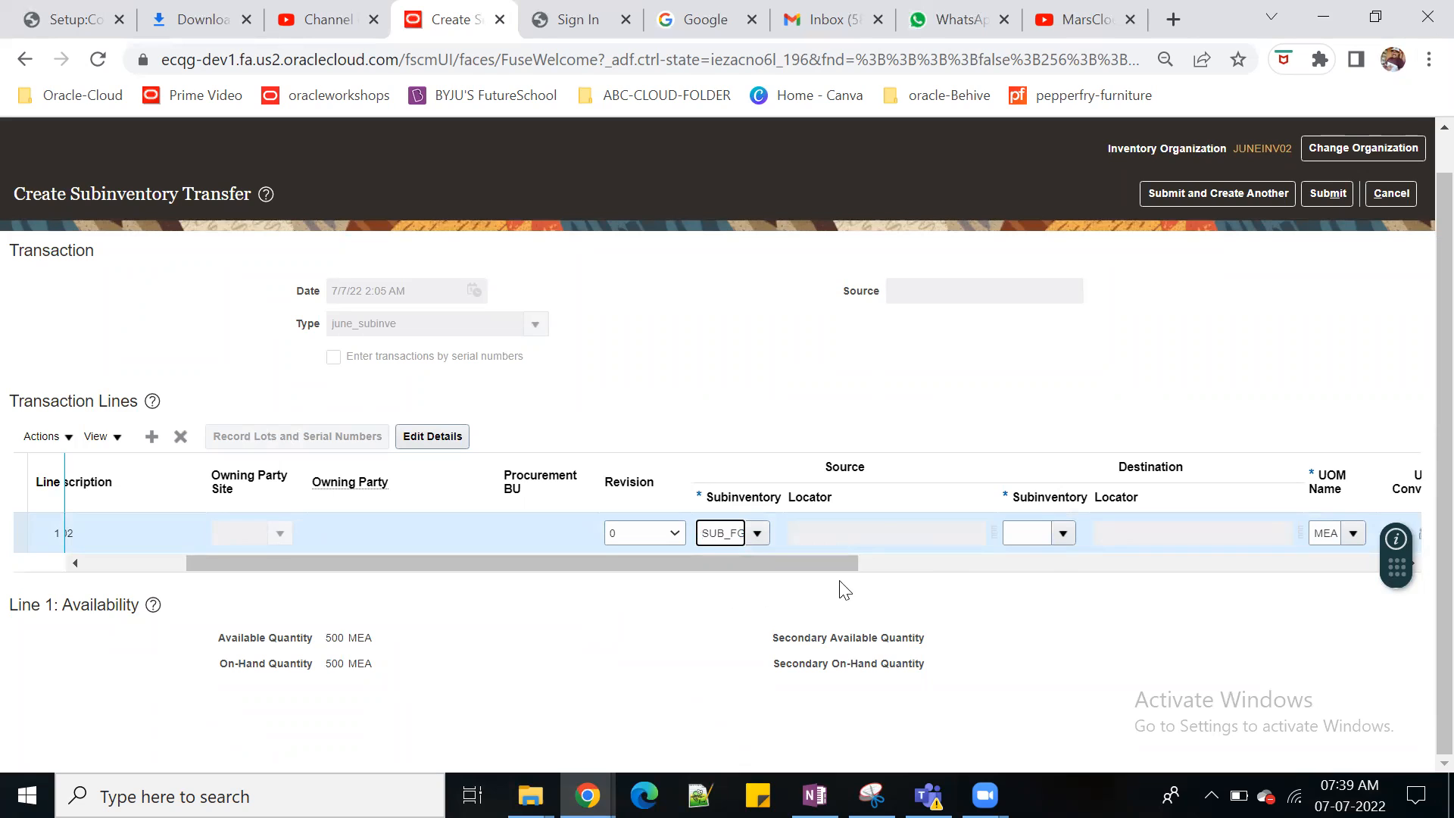
Step: Set the destination subinventory of transfer line 1 to Sub_INV_R2 with destination locator 01-02-01
{"action": "left_click", "coordinate": [1063, 533]}
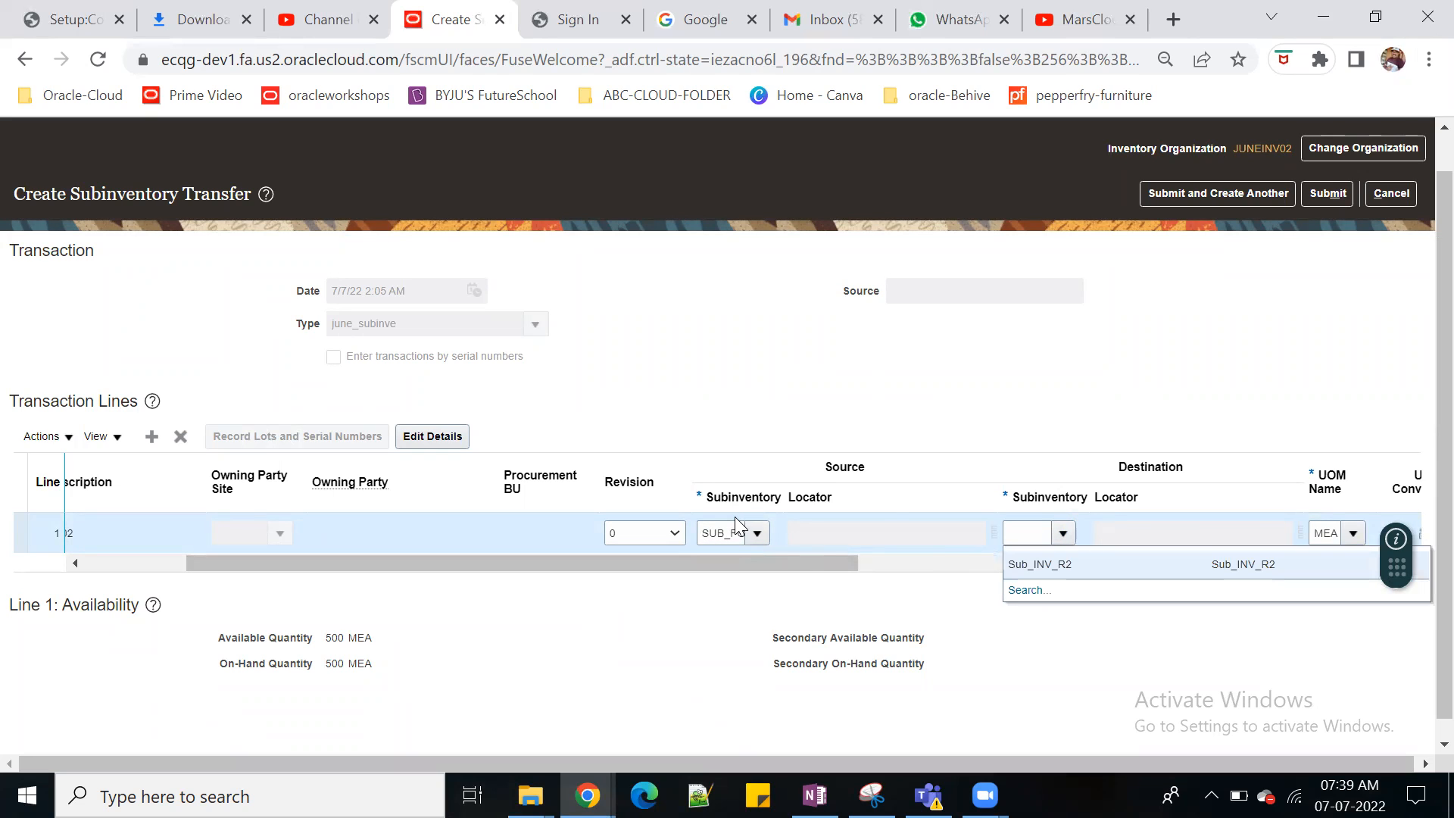
{"action": "left_click", "coordinate": [1072, 570]}
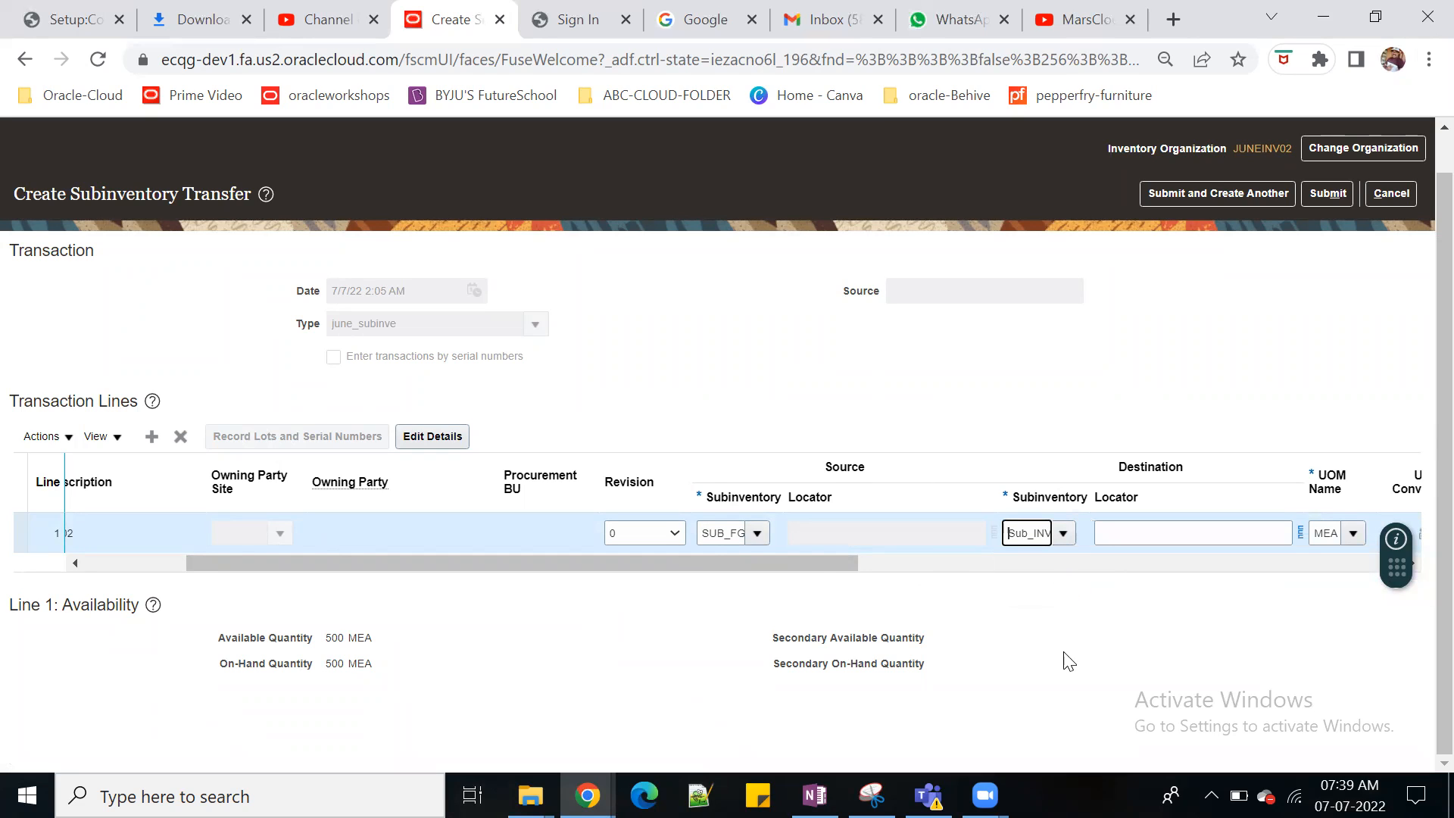
{"action": "left_click_drag", "start_coordinate": [822, 559], "coordinate": [957, 559]}
{"action": "left_click", "coordinate": [1025, 537]}
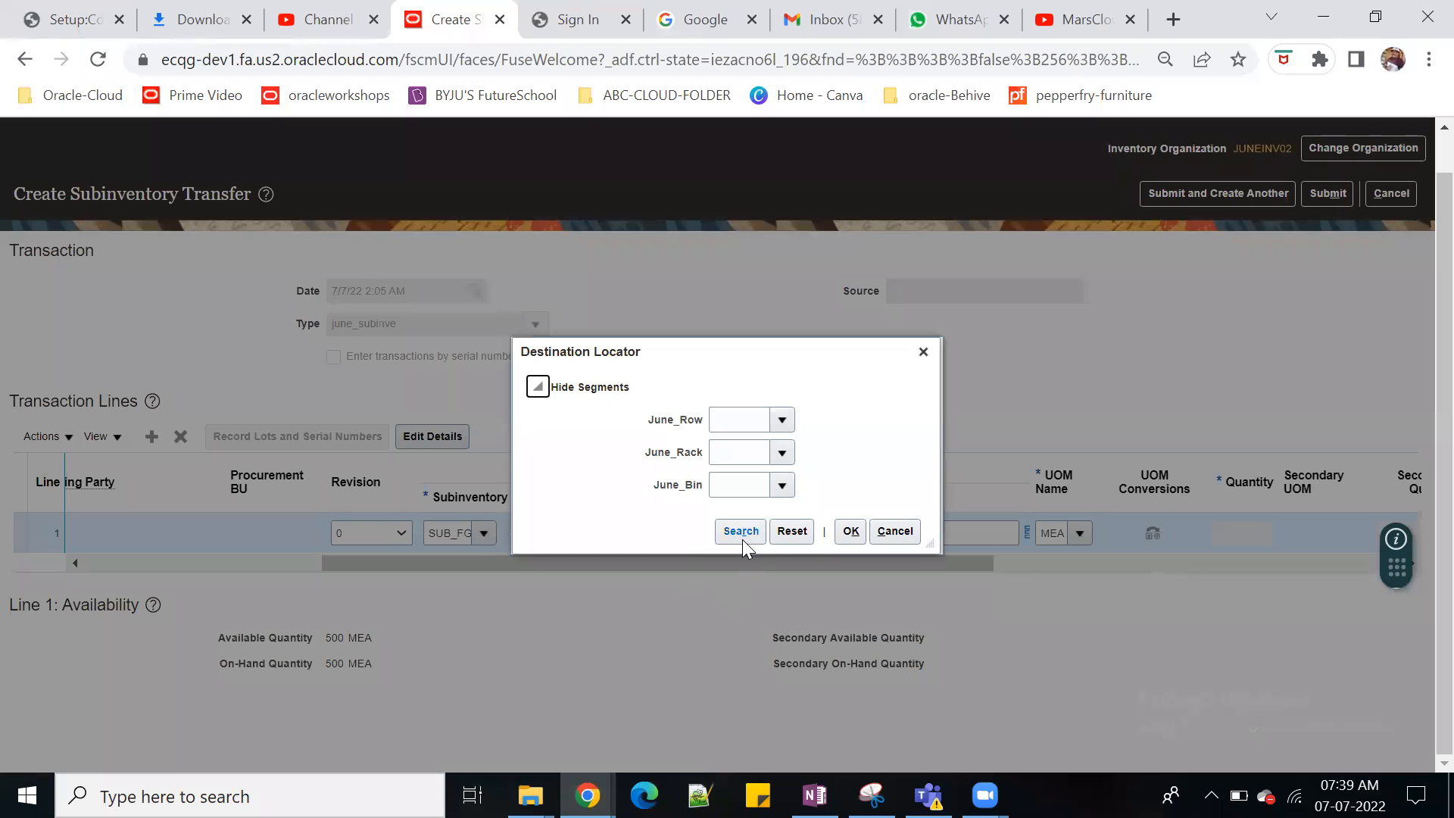
{"action": "left_click", "coordinate": [744, 535]}
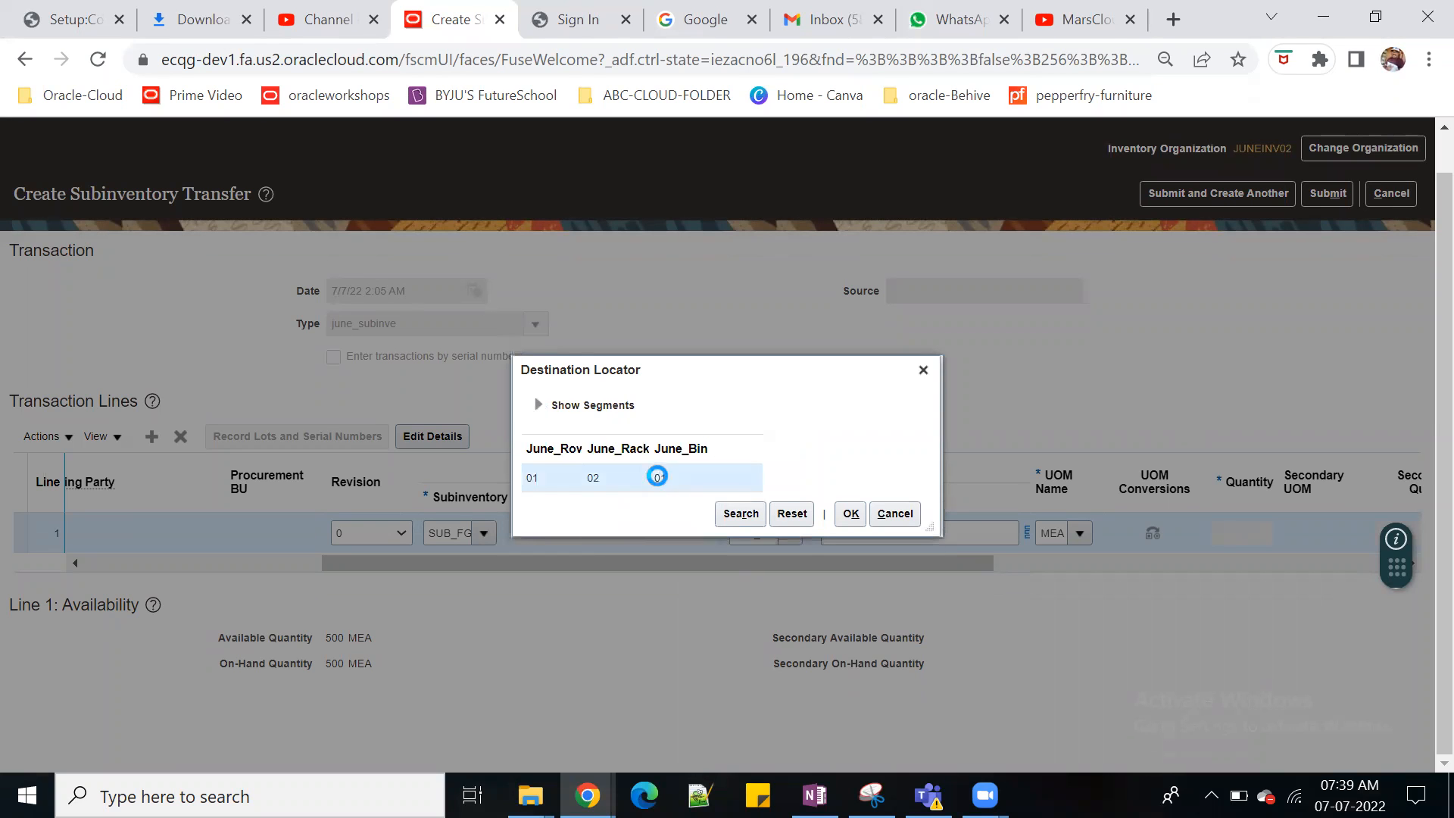
{"action": "left_click", "coordinate": [850, 512]}
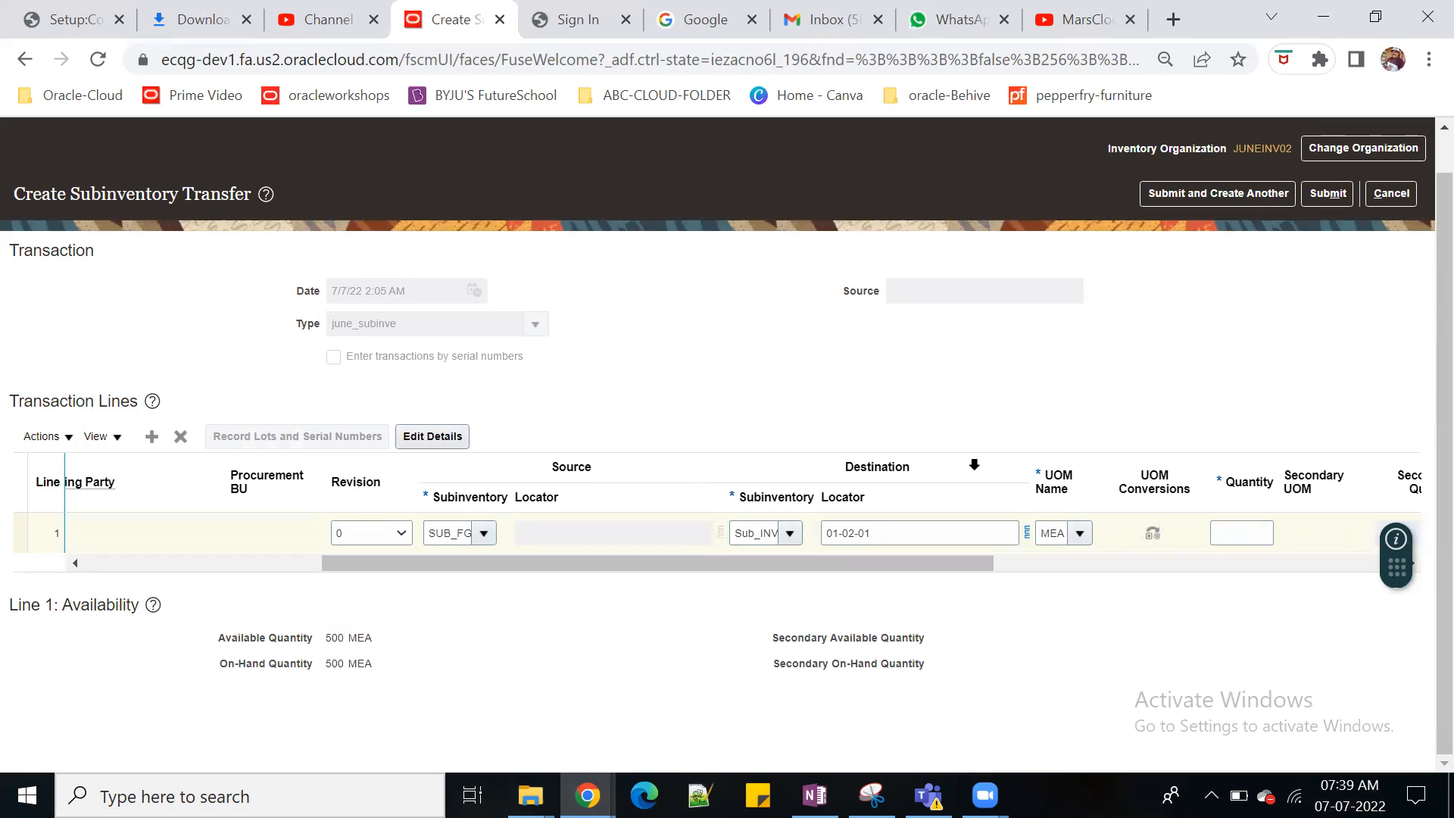
Step: Open the list of lots available for transfer line 1
{"action": "left_click_drag", "start_coordinate": [948, 563], "coordinate": [1042, 561]}
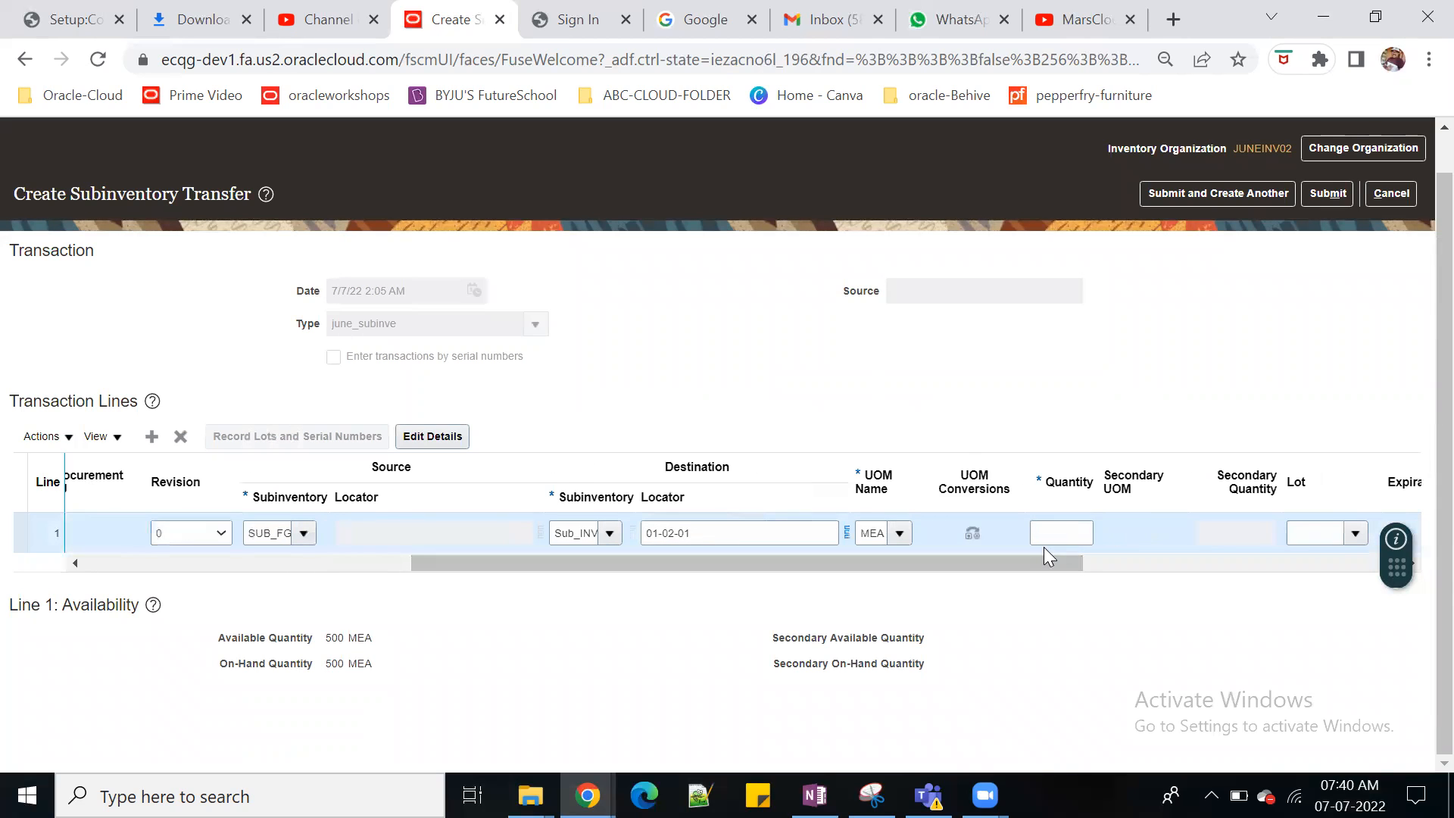
{"action": "left_click", "coordinate": [1049, 534]}
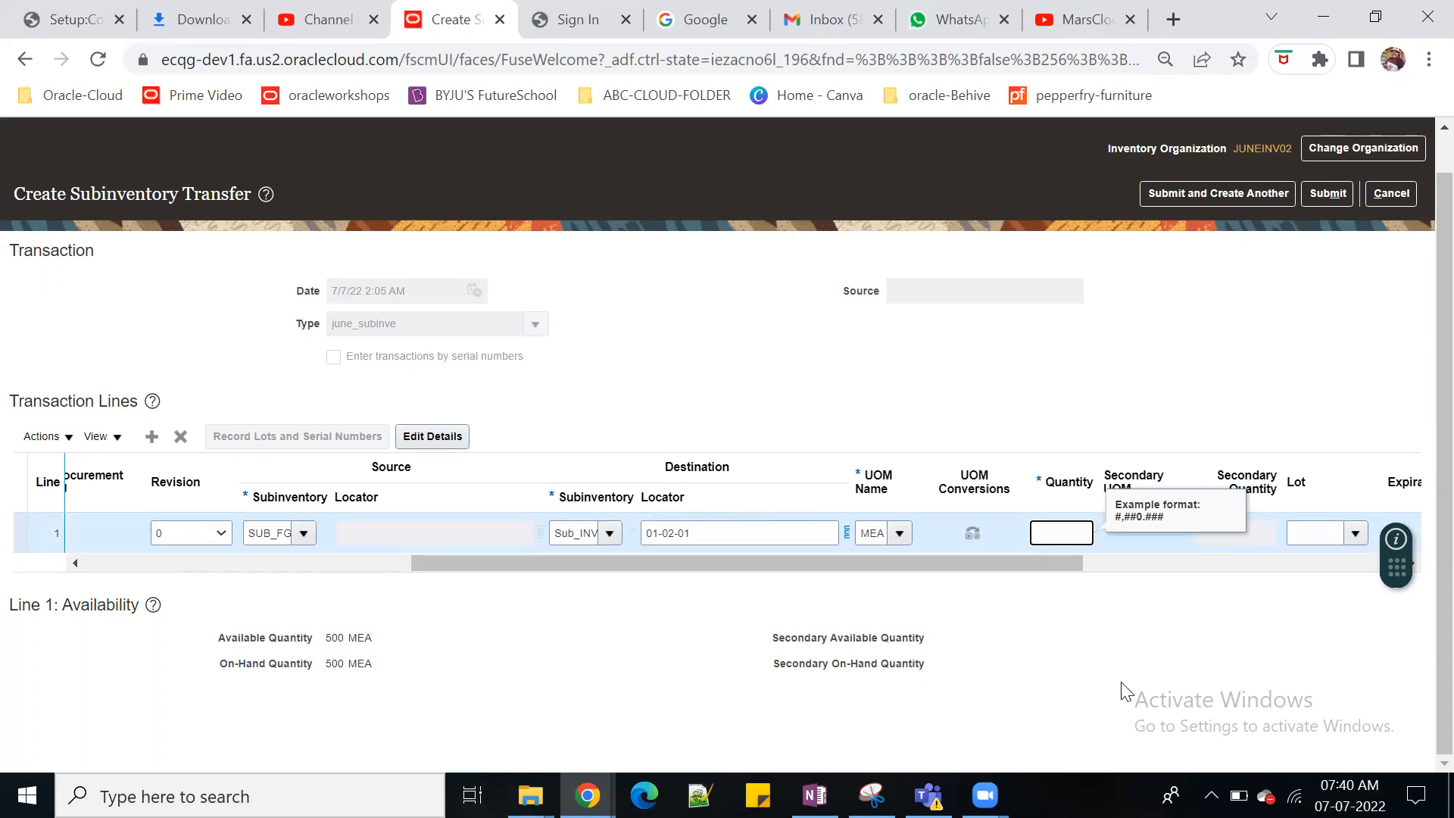
{"action": "left_click", "coordinate": [1360, 533]}
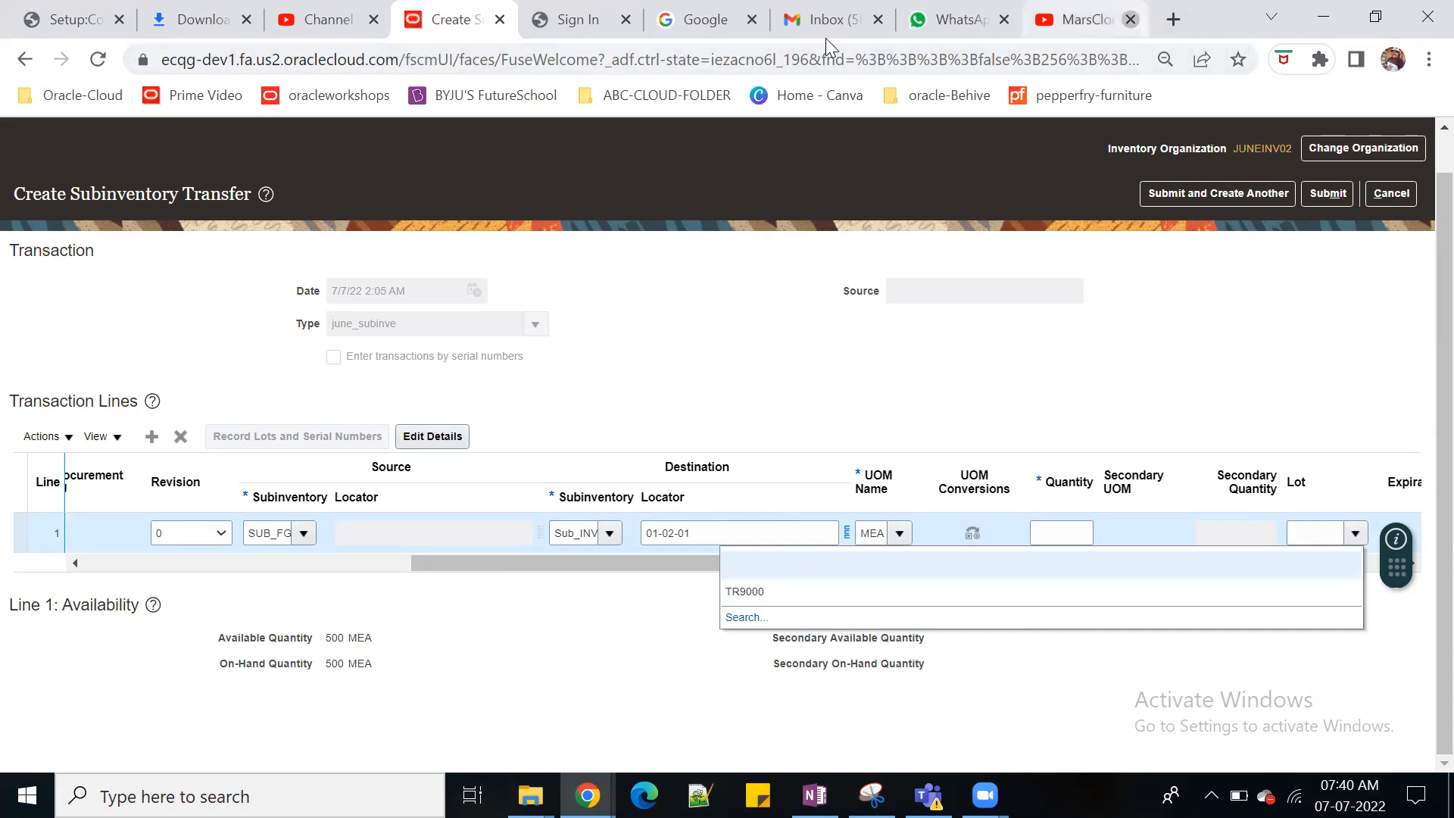
Step: Close the YouTube video, WhatsApp, Gmail and Google pages and switch to the Oracle sign-in page
{"action": "left_click", "coordinate": [1129, 20]}
{"action": "left_click", "coordinate": [1130, 19]}
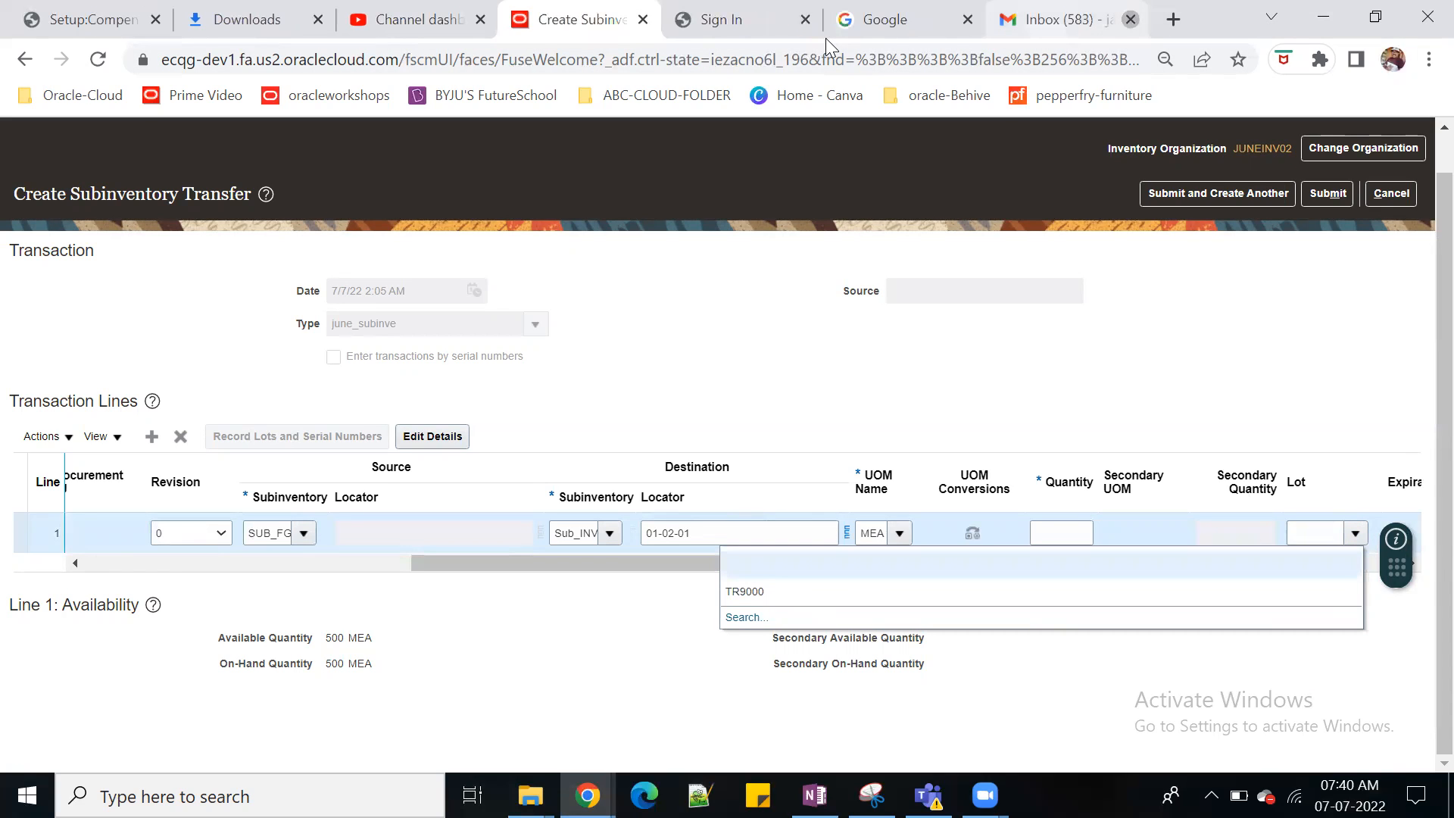
{"action": "left_click", "coordinate": [1129, 20]}
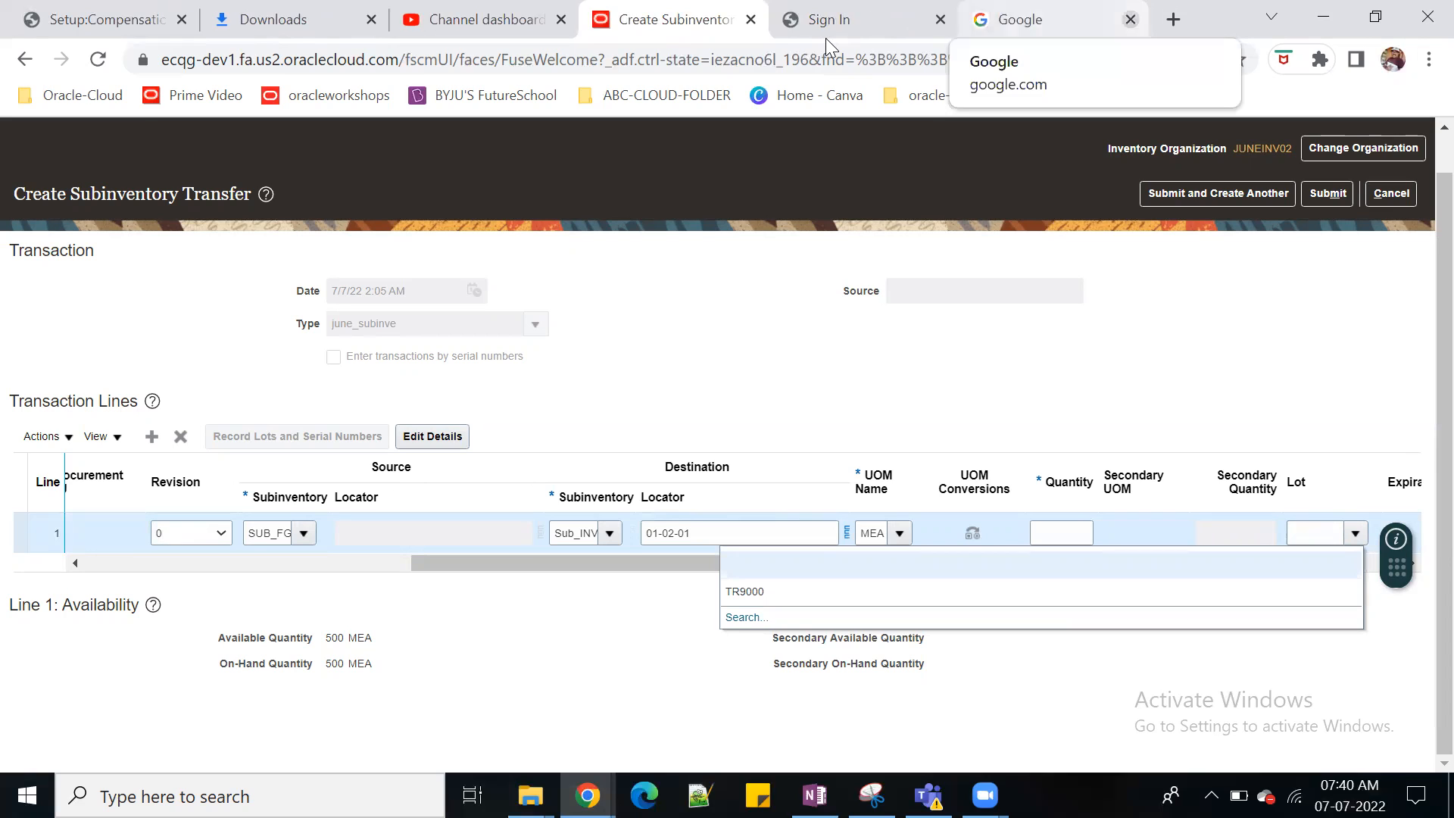
{"action": "left_click", "coordinate": [1129, 19]}
{"action": "left_click", "coordinate": [1045, 20]}
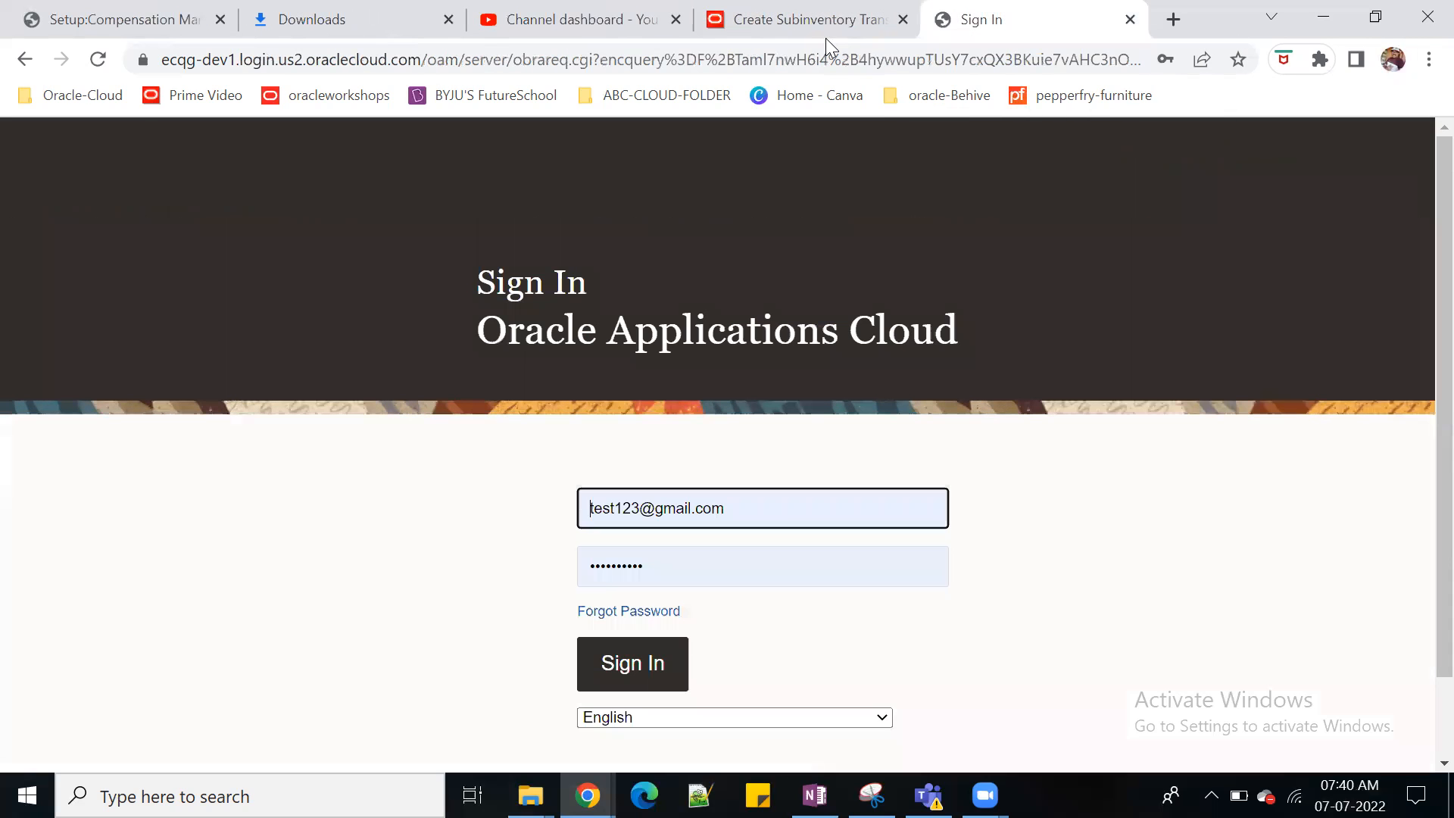
Step: Try to sign in with the prefilled credentials, and open the Oracle Fusion home page from the ABC-Company bookmarks
{"action": "left_click", "coordinate": [610, 666]}
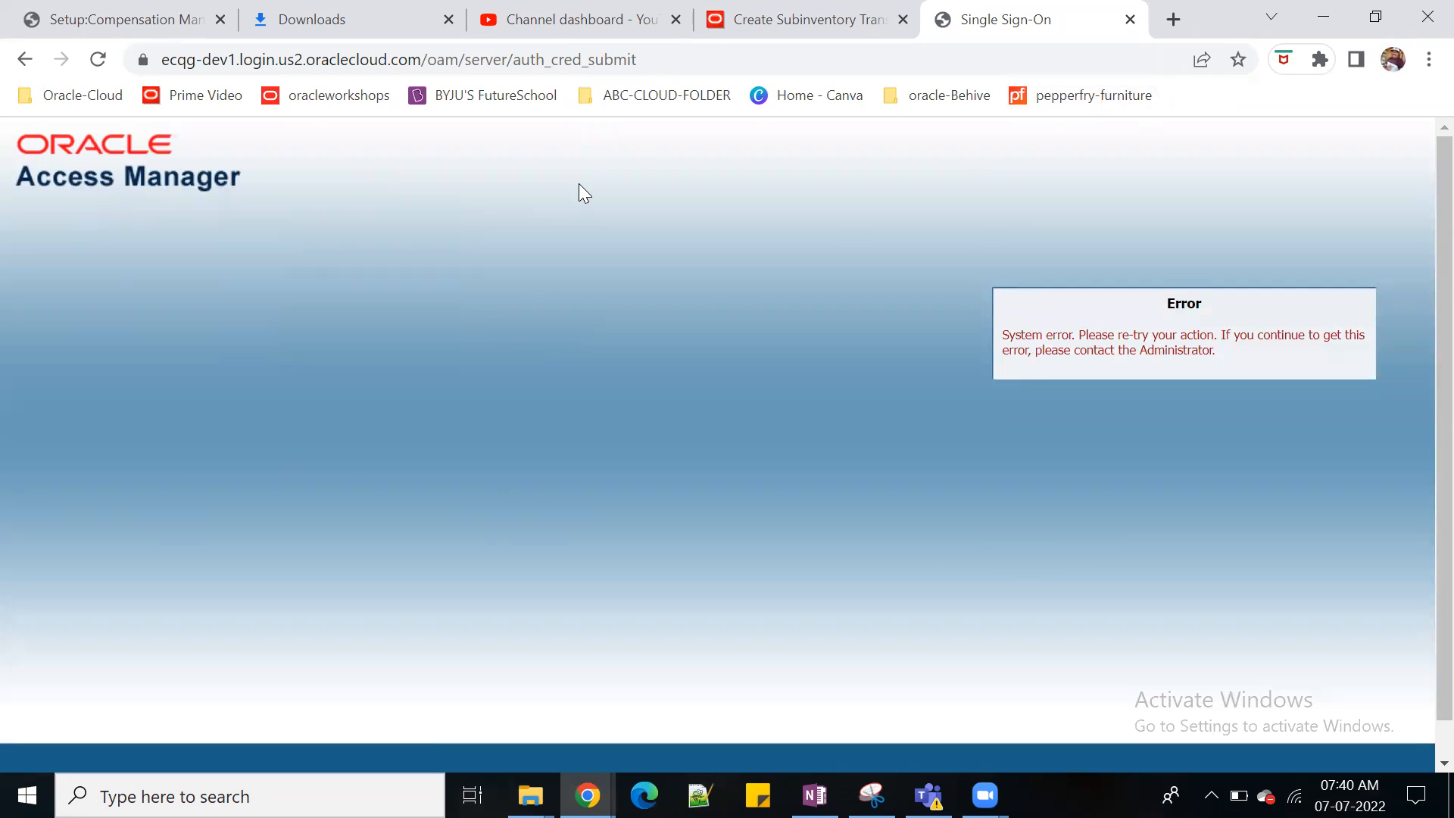
{"action": "left_click", "coordinate": [662, 95]}
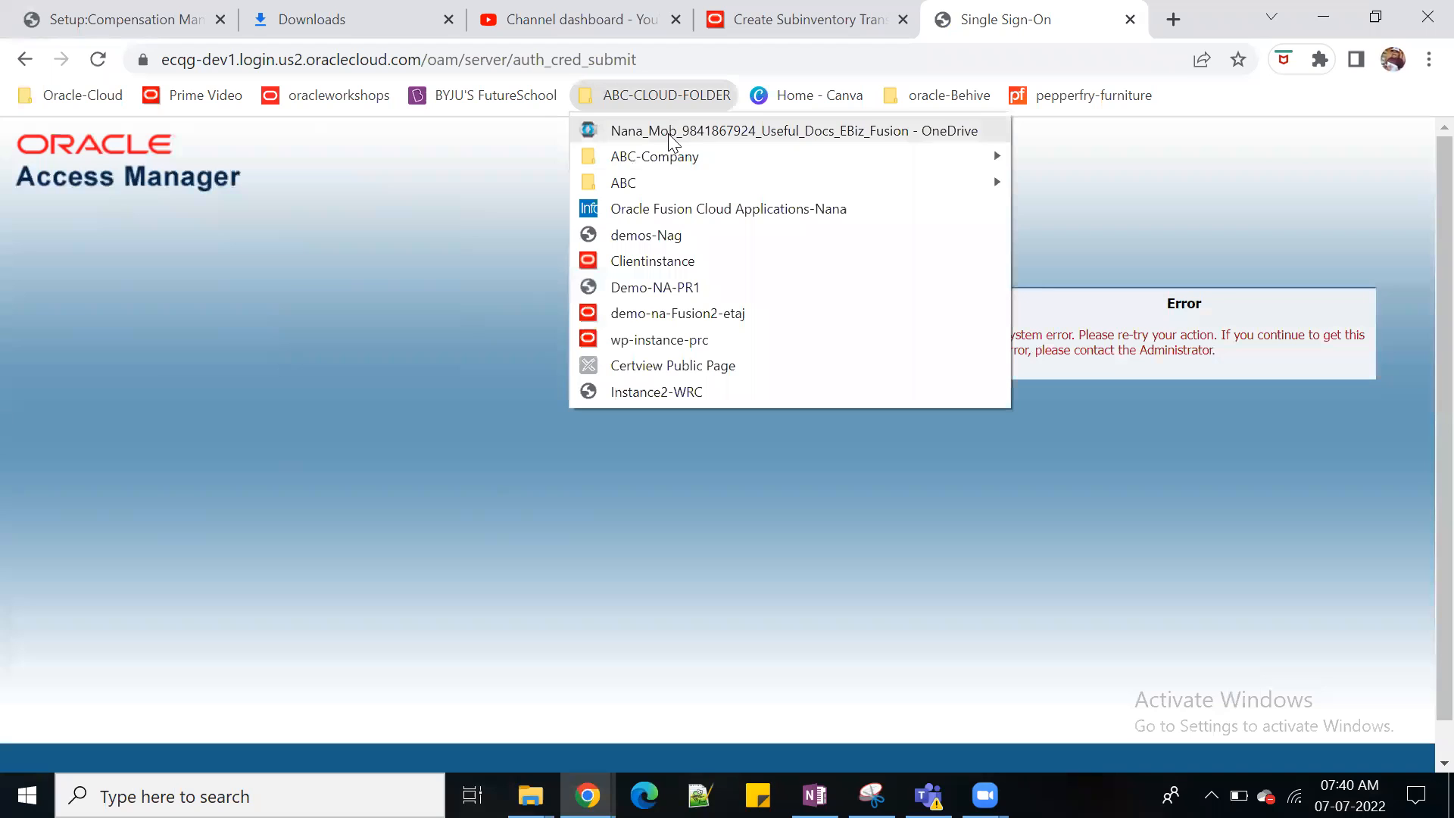
{"action": "mouse_move", "coordinate": [670, 159]}
{"action": "left_click", "coordinate": [1060, 207]}
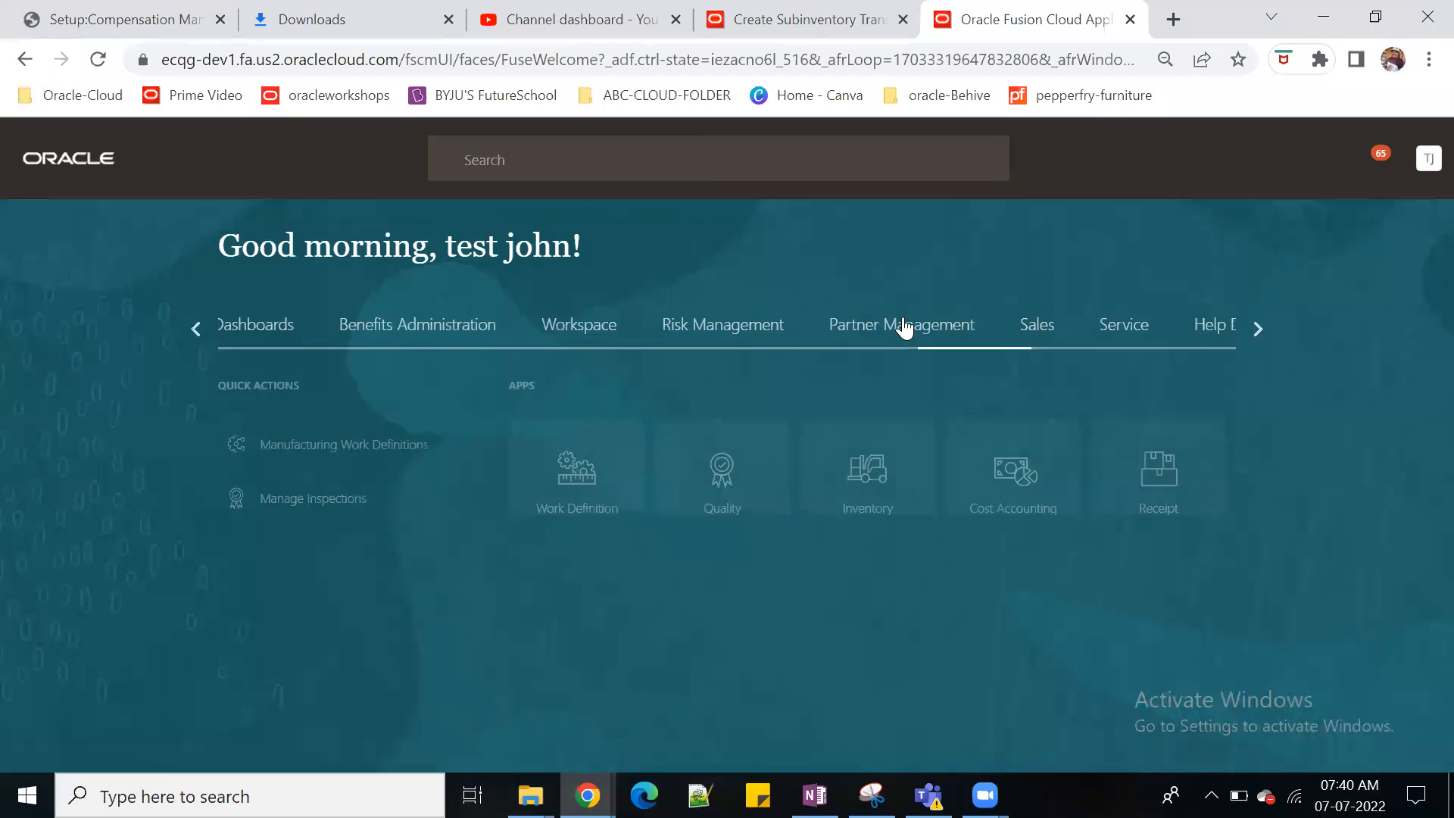
Step: Open the Manage Item Quantities task in Inventory Management and search for item JUNE900002
{"action": "left_click", "coordinate": [877, 480]}
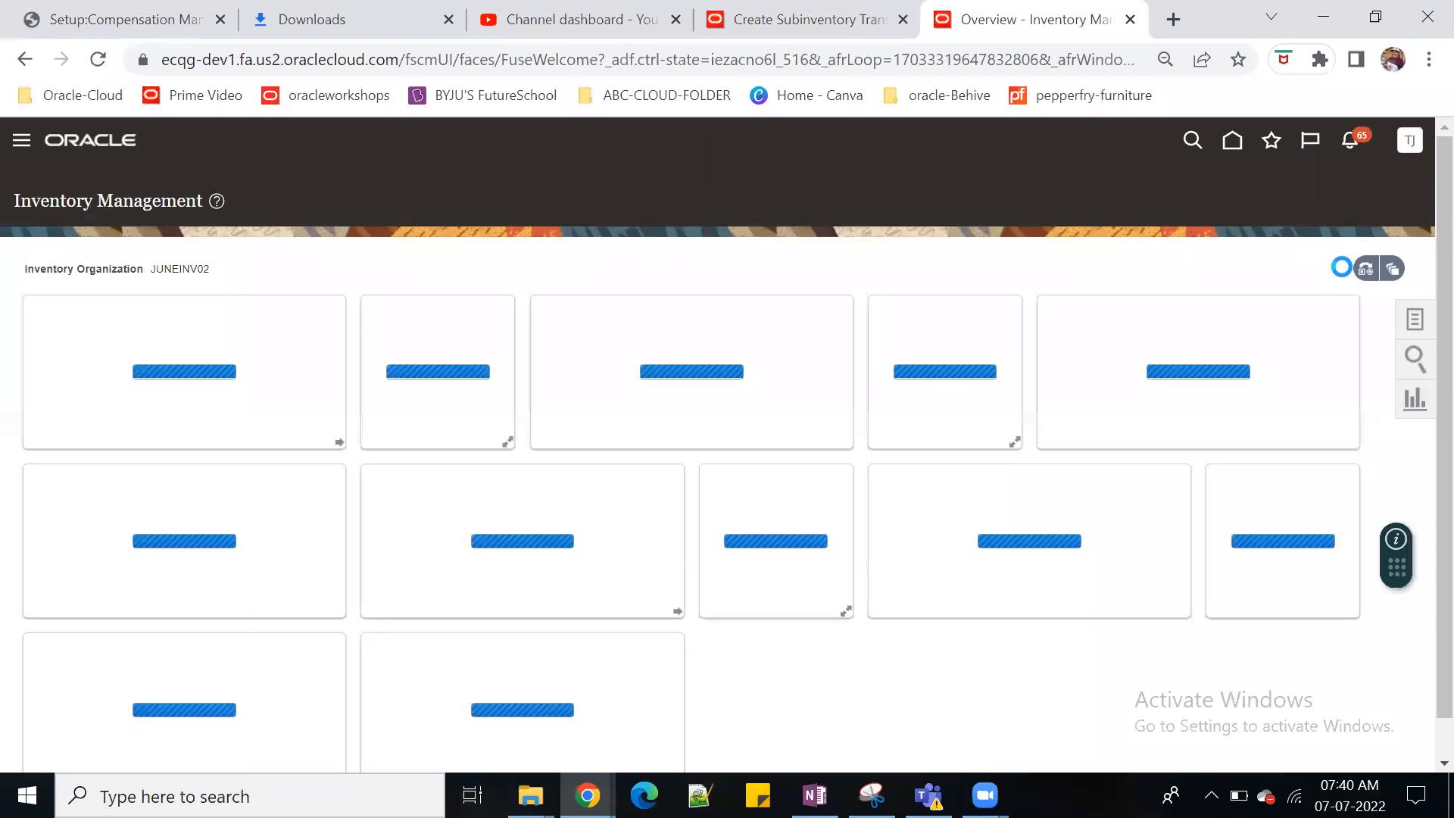
{"action": "left_click", "coordinate": [1414, 324]}
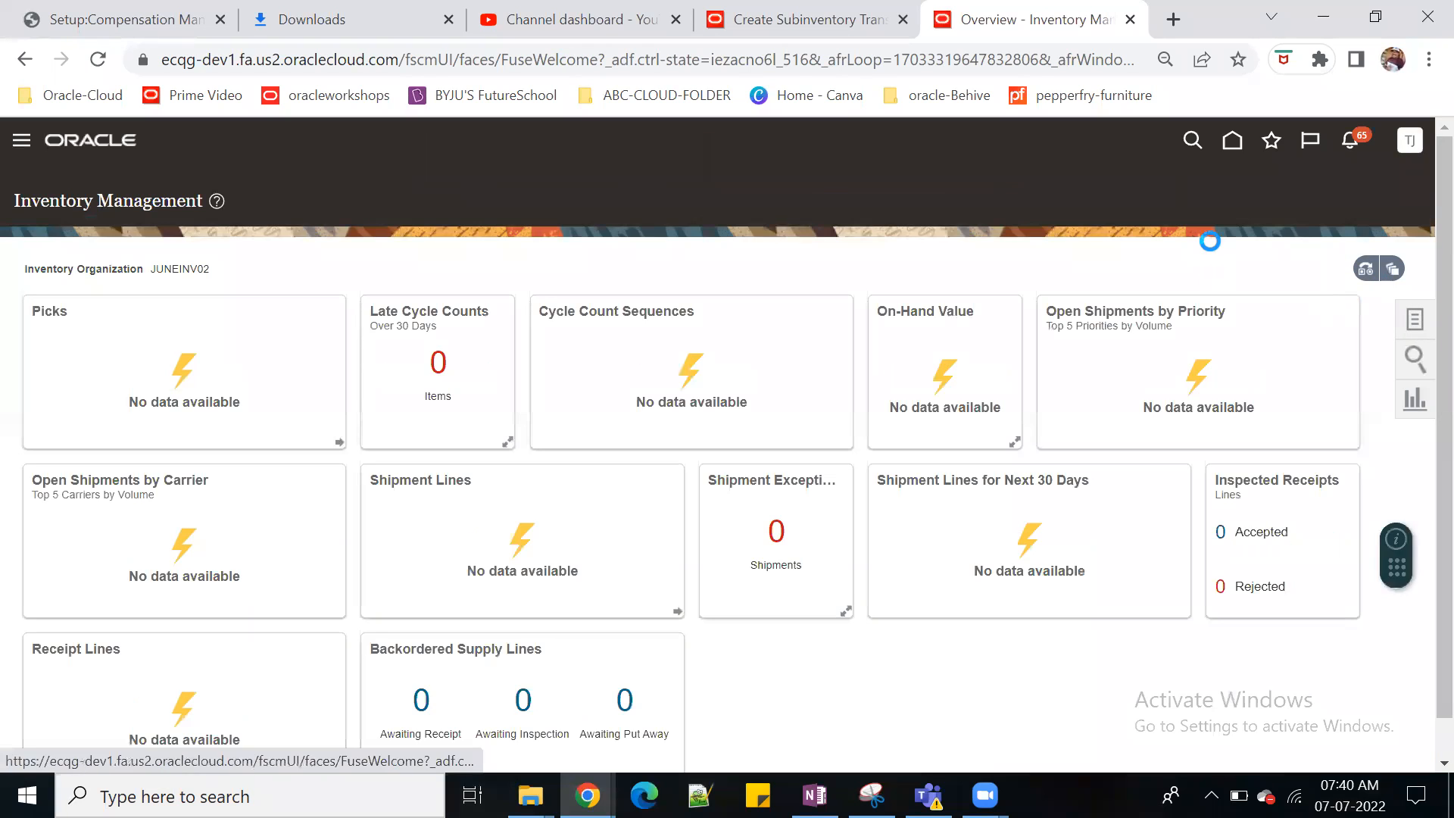
{"action": "left_click", "coordinate": [1159, 226]}
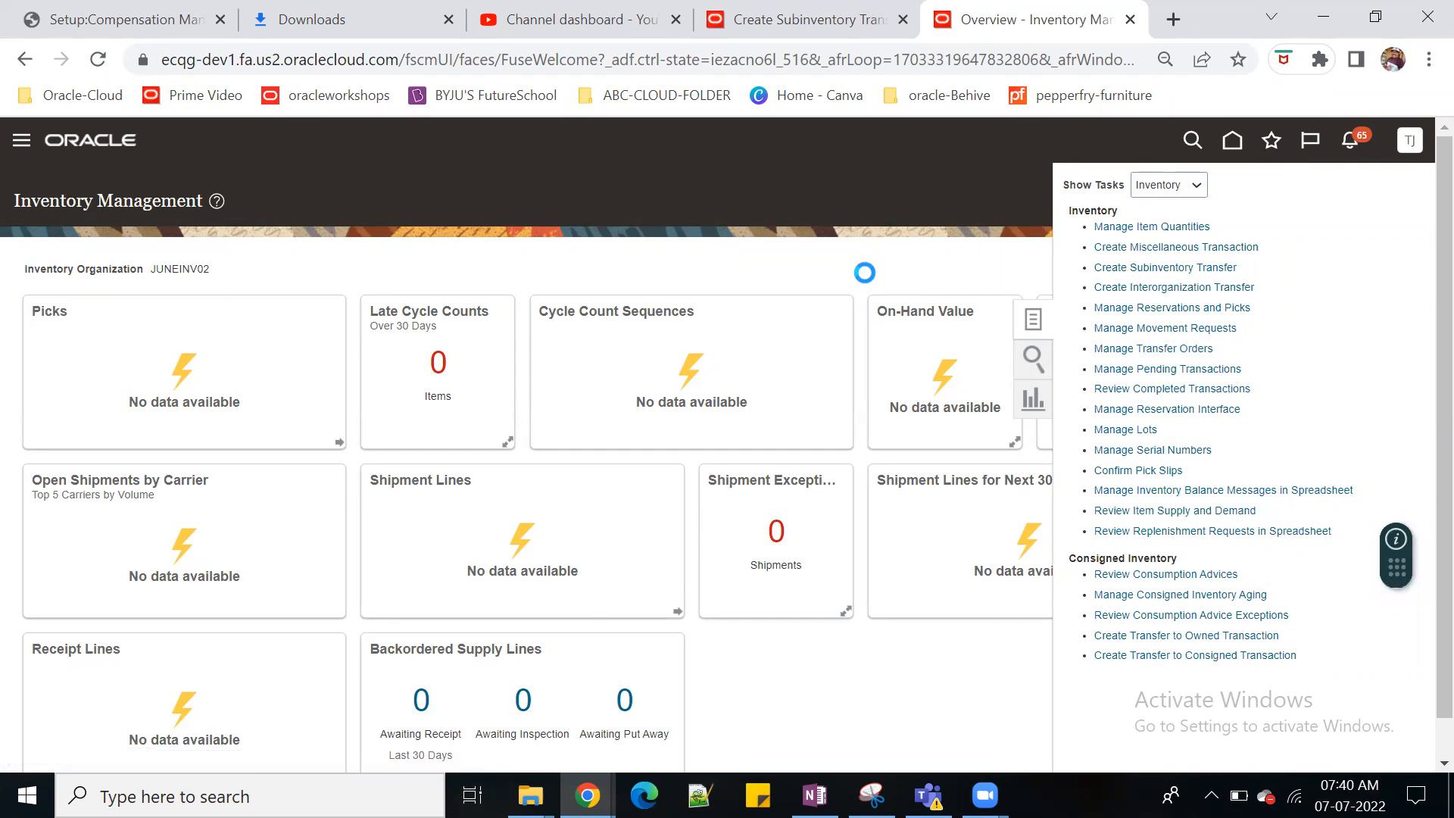
{"action": "left_click", "coordinate": [206, 342]}
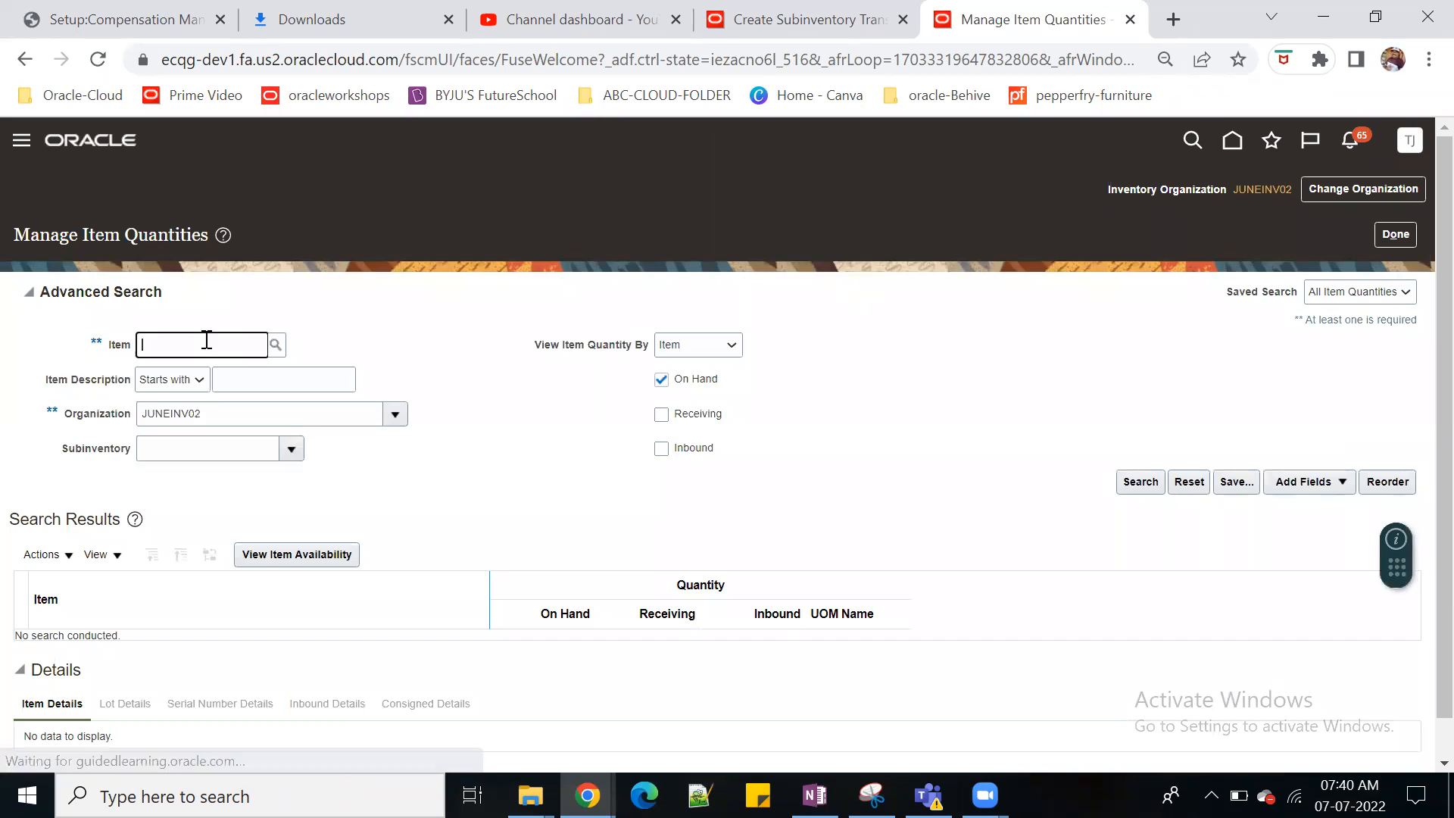
{"action": "type", "text": "JUNE900002"}
{"action": "left_click", "coordinate": [645, 481]}
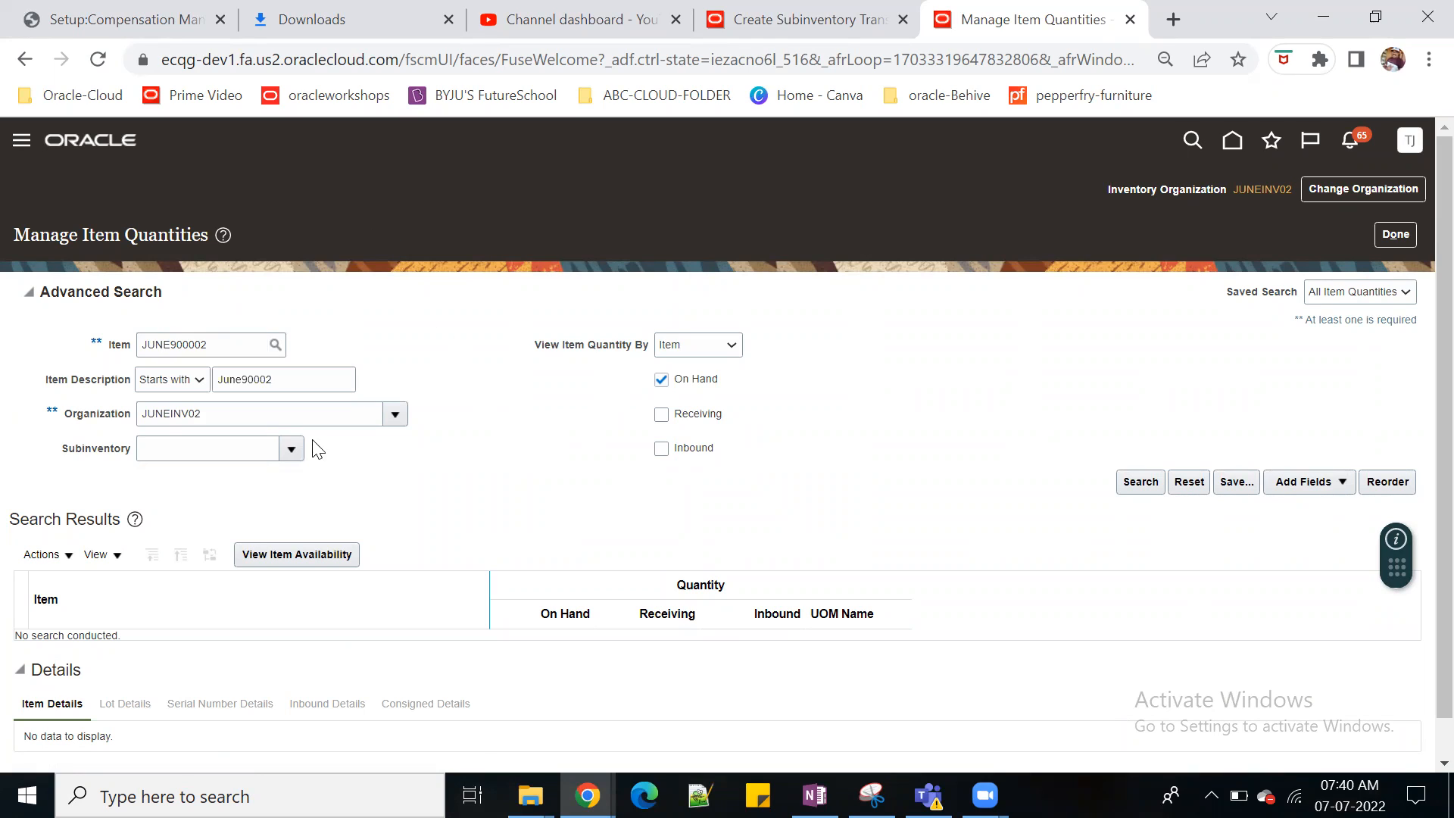
{"action": "left_click", "coordinate": [1142, 485]}
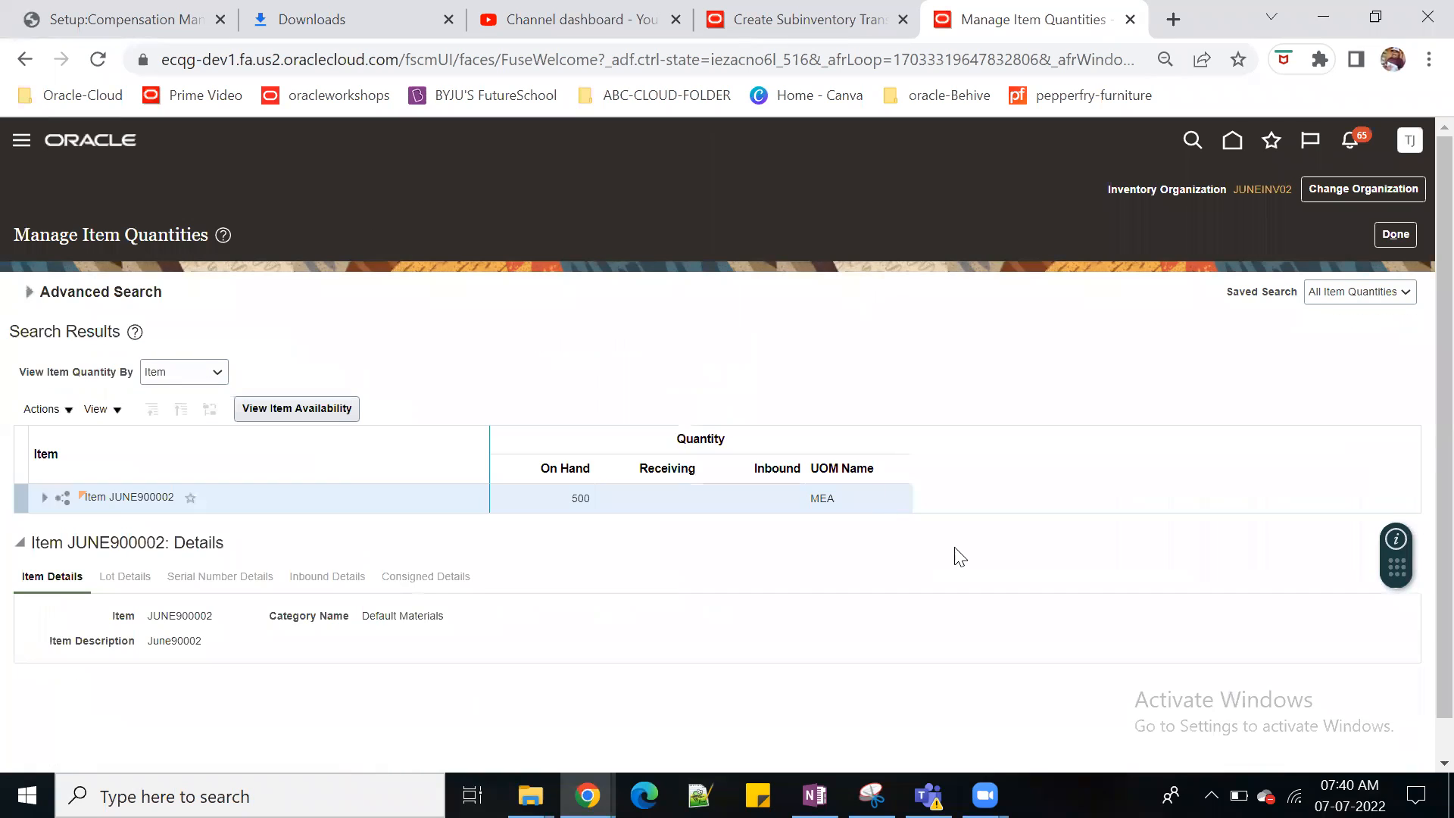
Step: Expand item JUNE900002 through Revision 0, organization JUNEINV02, subinventory SUB_FG_R1 and lot TR9000 to examine its on-hand quantities
{"action": "left_click", "coordinate": [44, 498]}
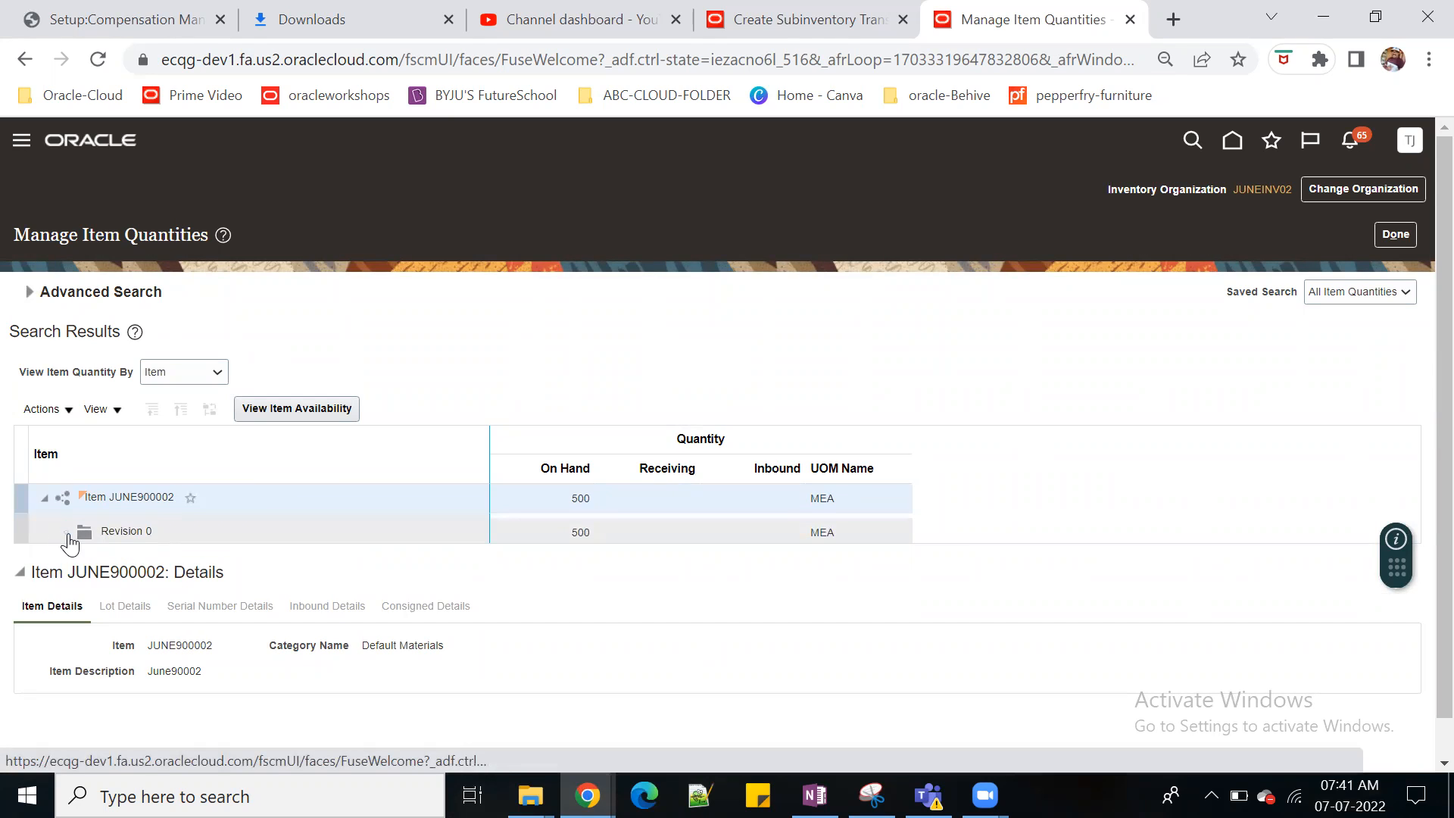
{"action": "left_click", "coordinate": [67, 532]}
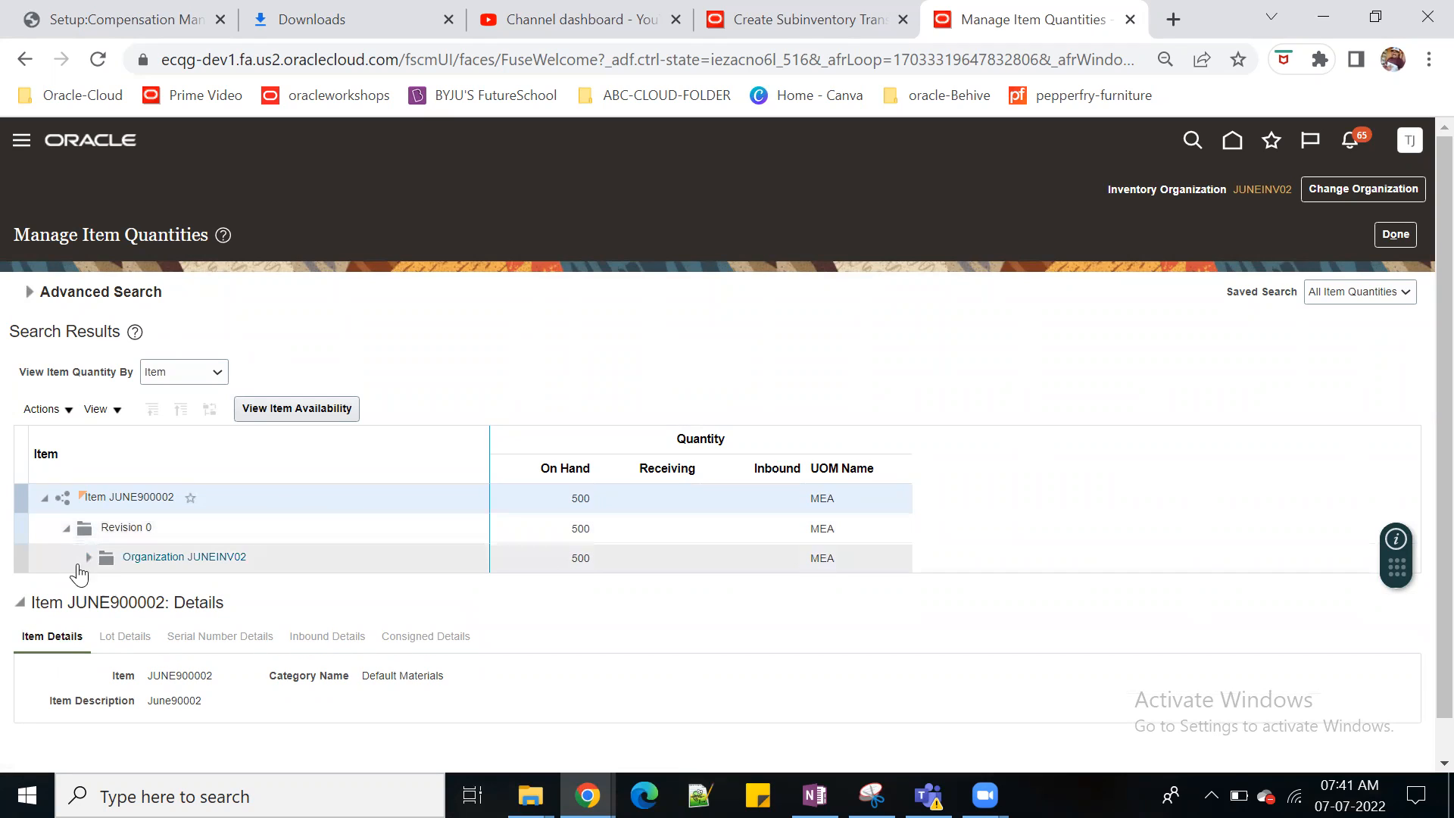
{"action": "left_click", "coordinate": [88, 557]}
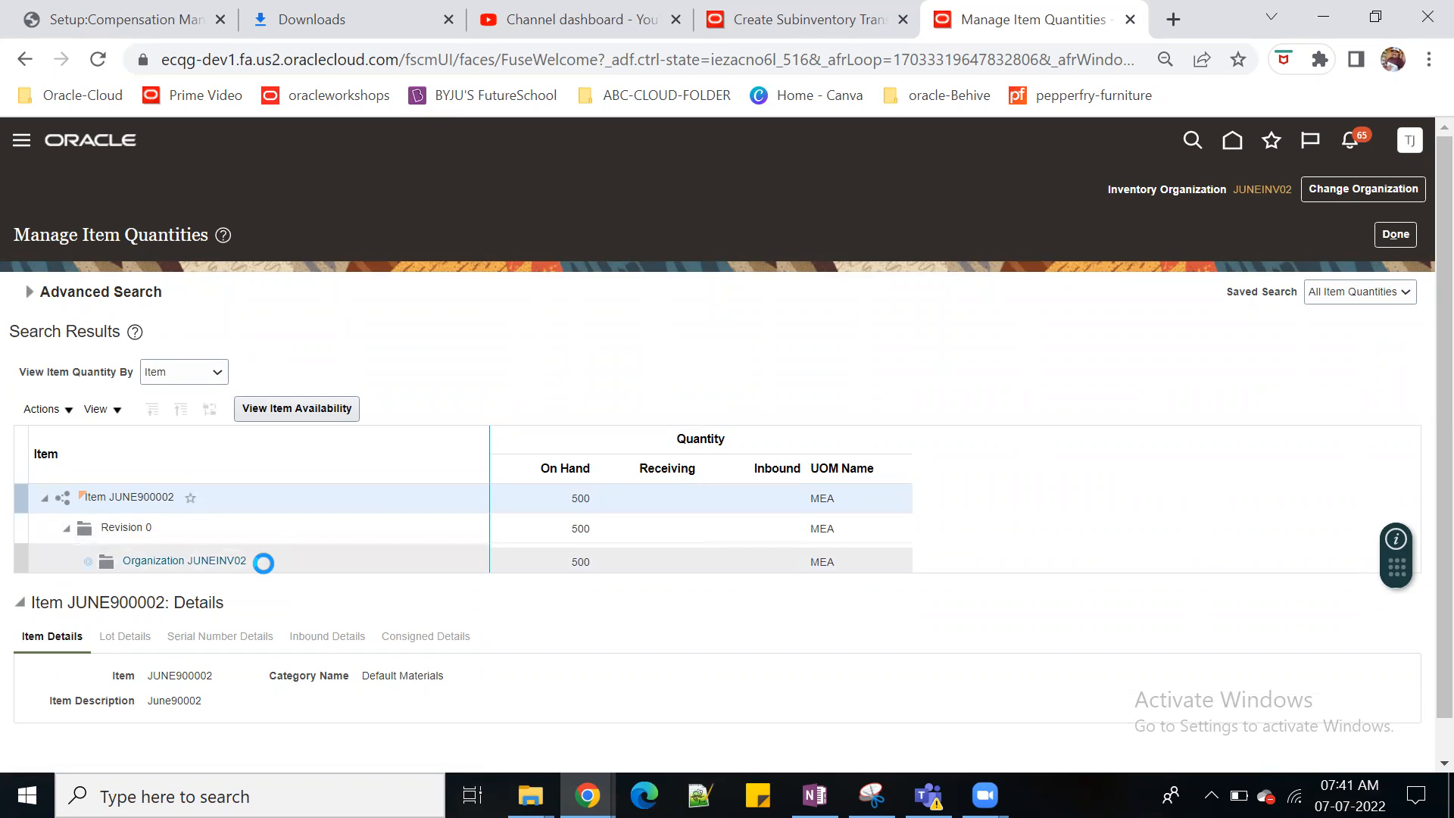
{"action": "left_click", "coordinate": [109, 588]}
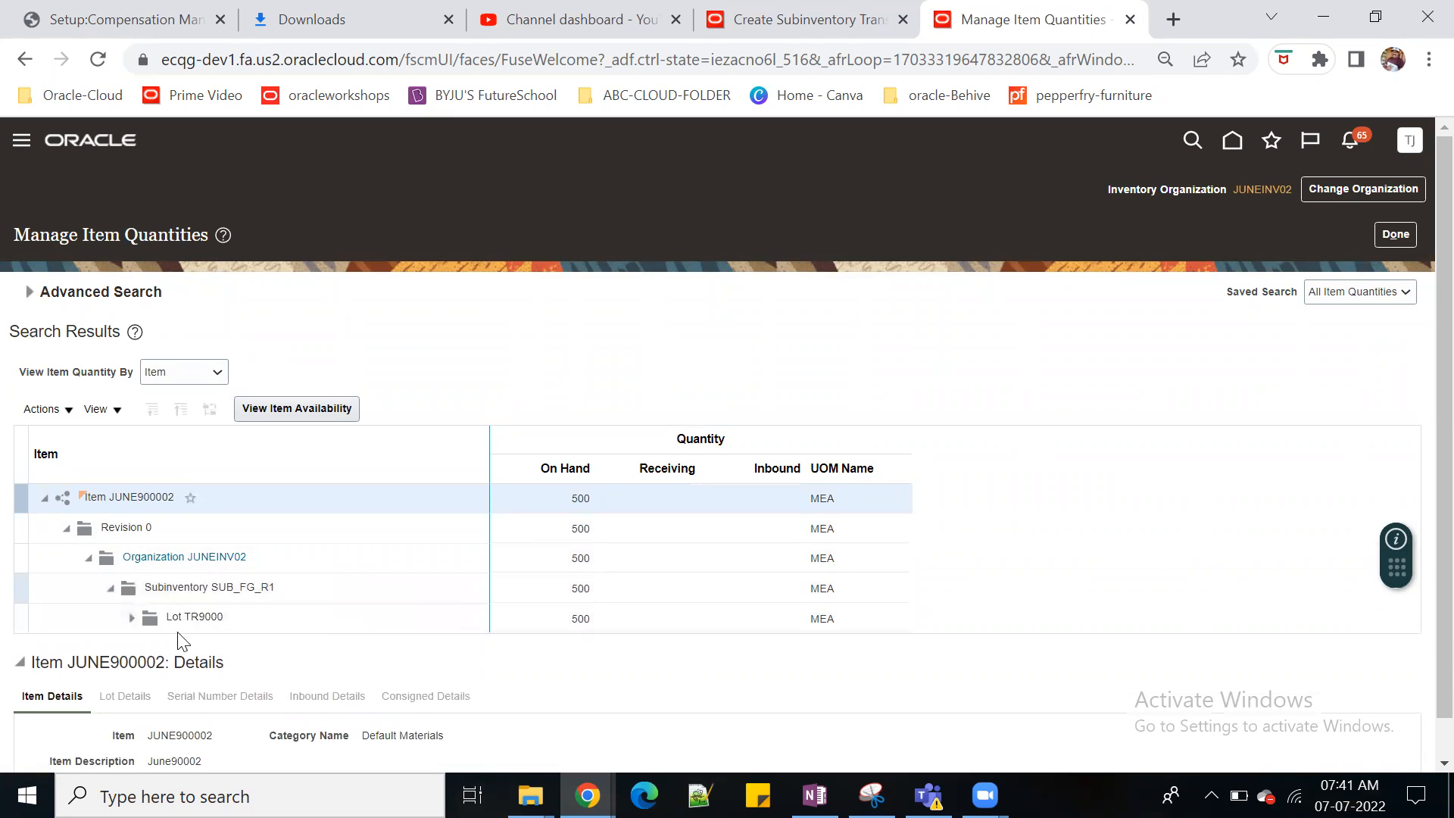
{"action": "left_click", "coordinate": [131, 617]}
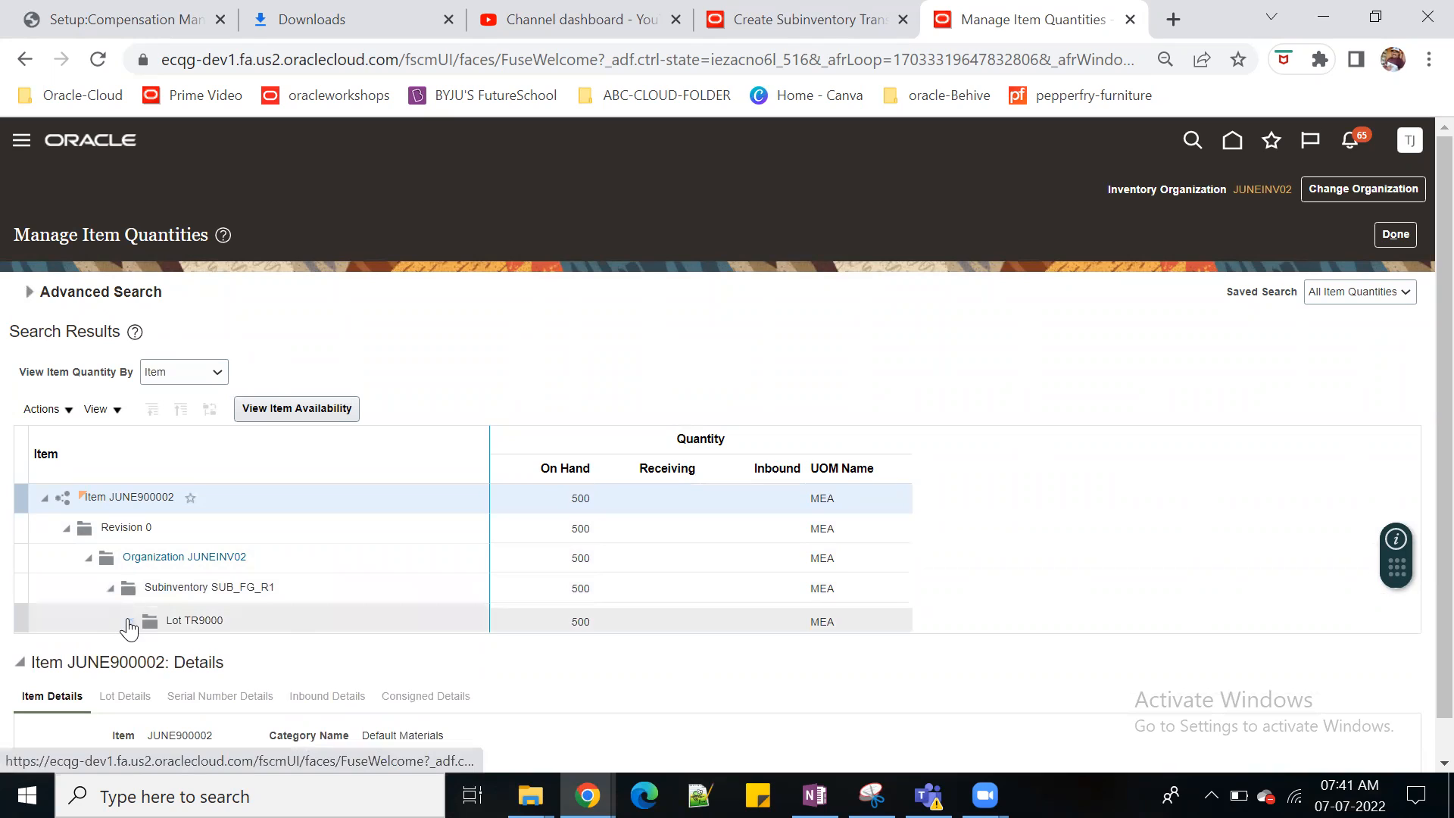
Step: Return to the Create Subinventory Transfer page and choose lot TR9000 for transaction line 1
{"action": "left_click", "coordinate": [608, 623]}
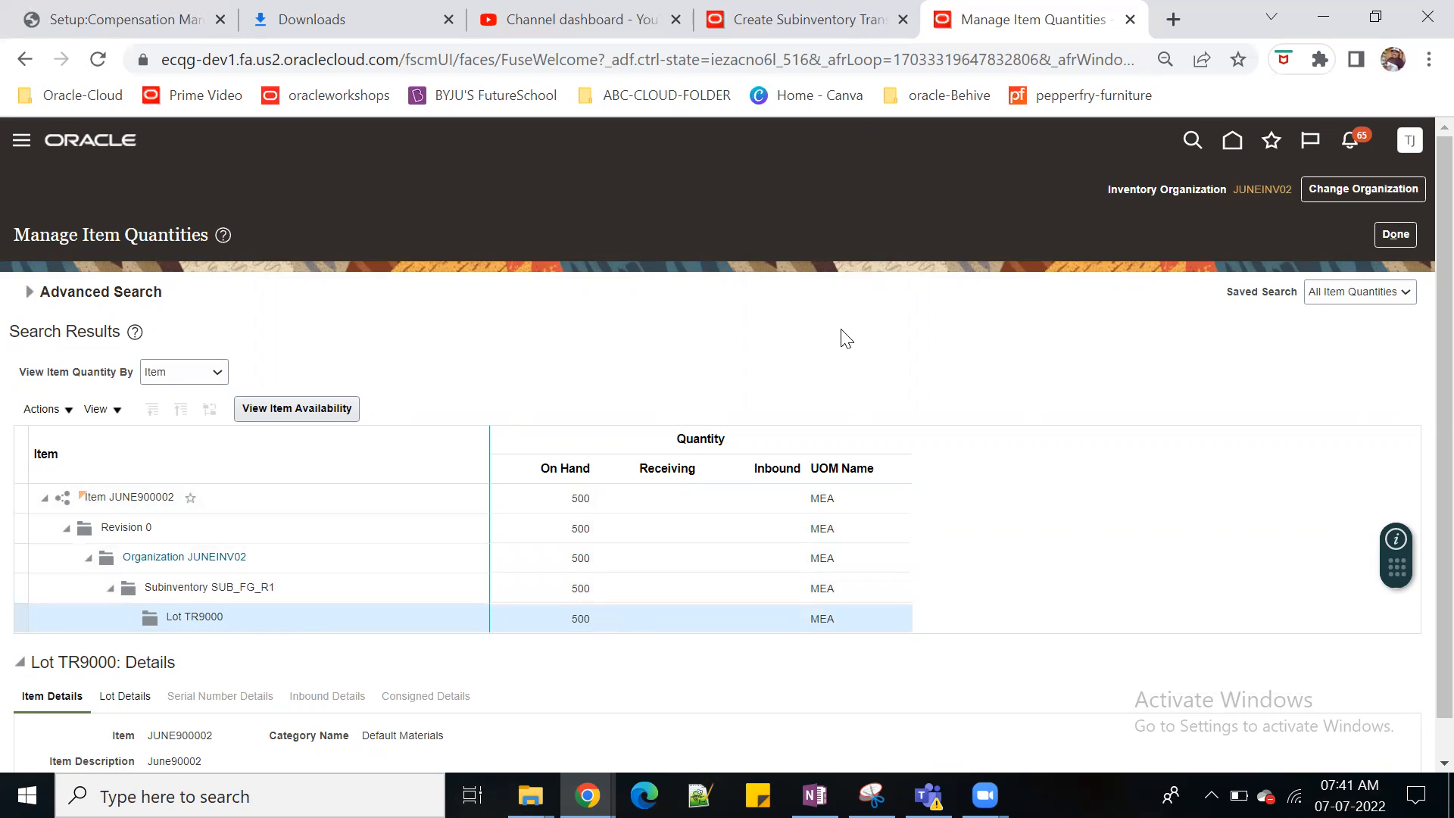
{"action": "double_click", "coordinate": [1314, 31]}
{"action": "left_click", "coordinate": [814, 83]}
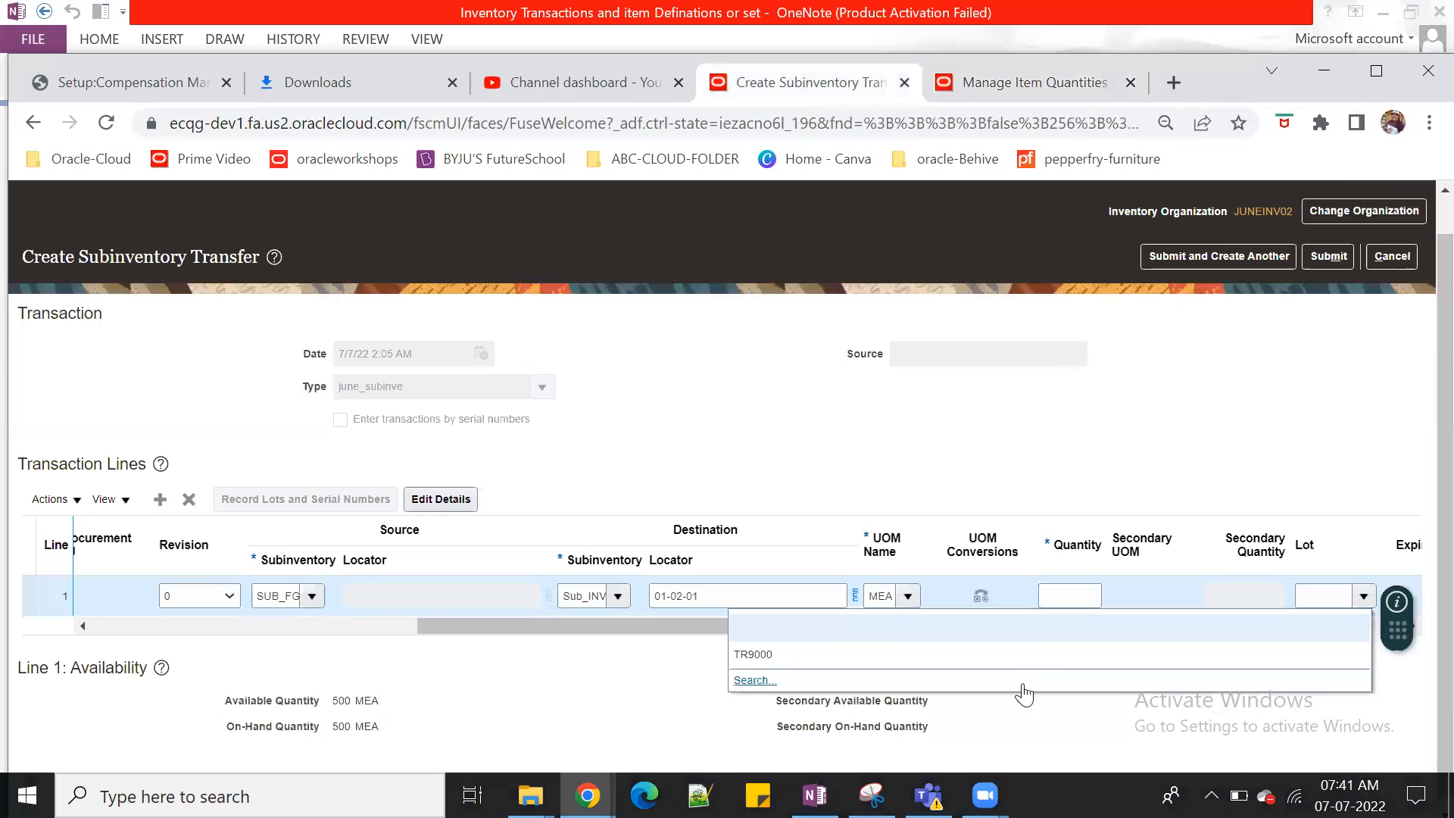
{"action": "left_click", "coordinate": [773, 654]}
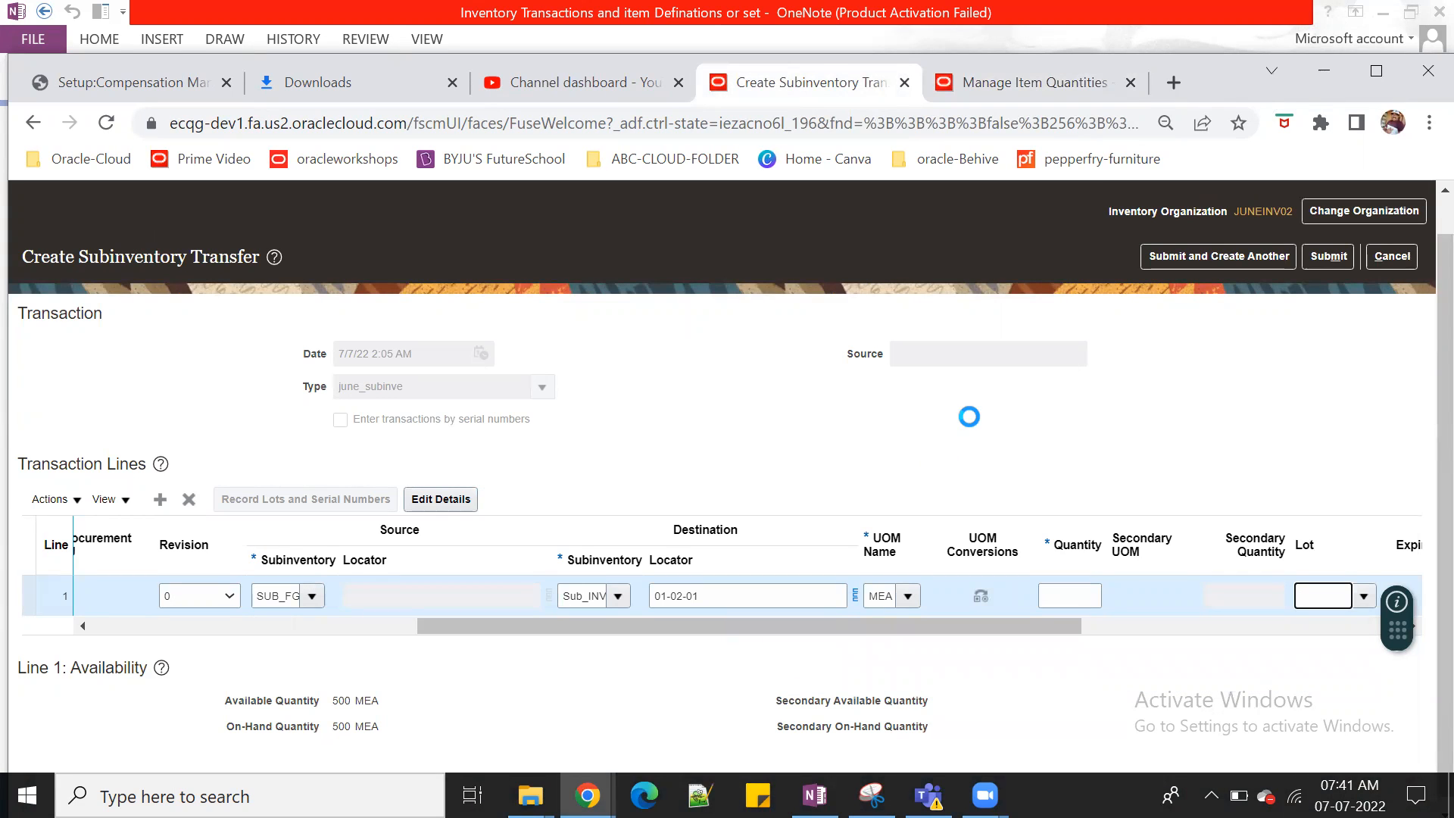
Step: Set the line's quantity to 200 and try to submit the subinventory transfer
{"action": "left_click", "coordinate": [1057, 598]}
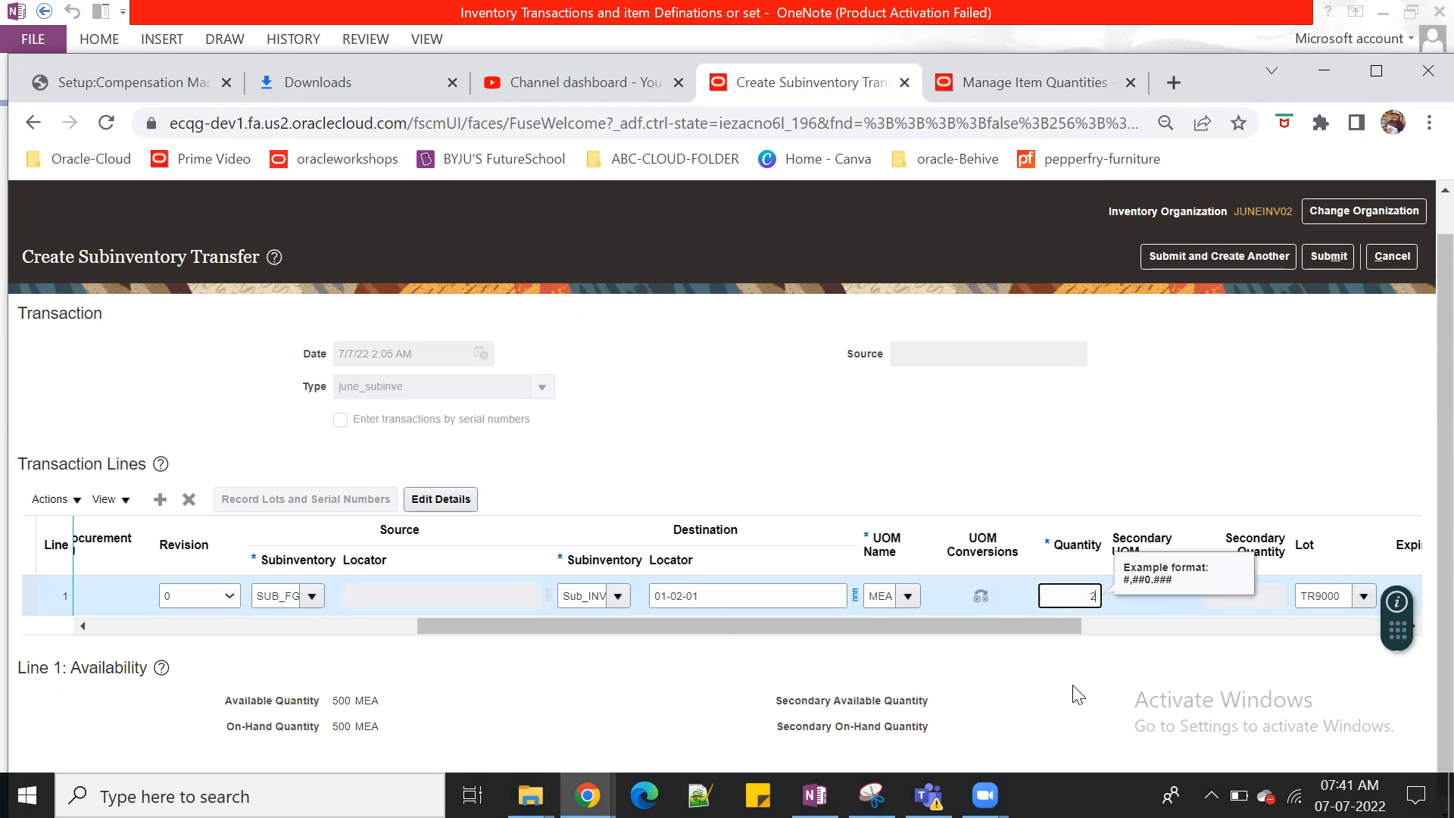
{"action": "key", "text": "Tab"}
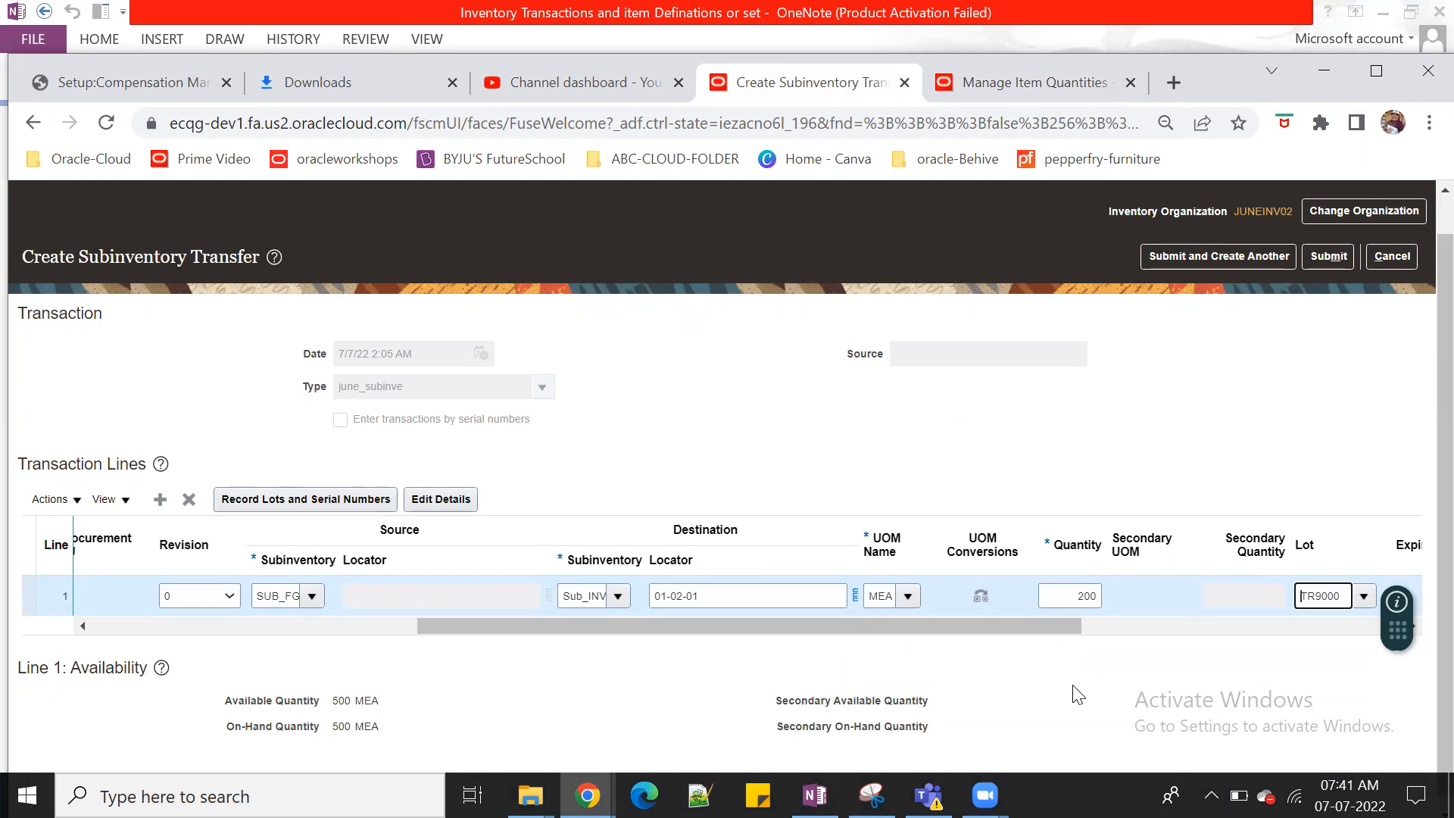
{"action": "left_click_drag", "start_coordinate": [1057, 629], "coordinate": [1374, 672]}
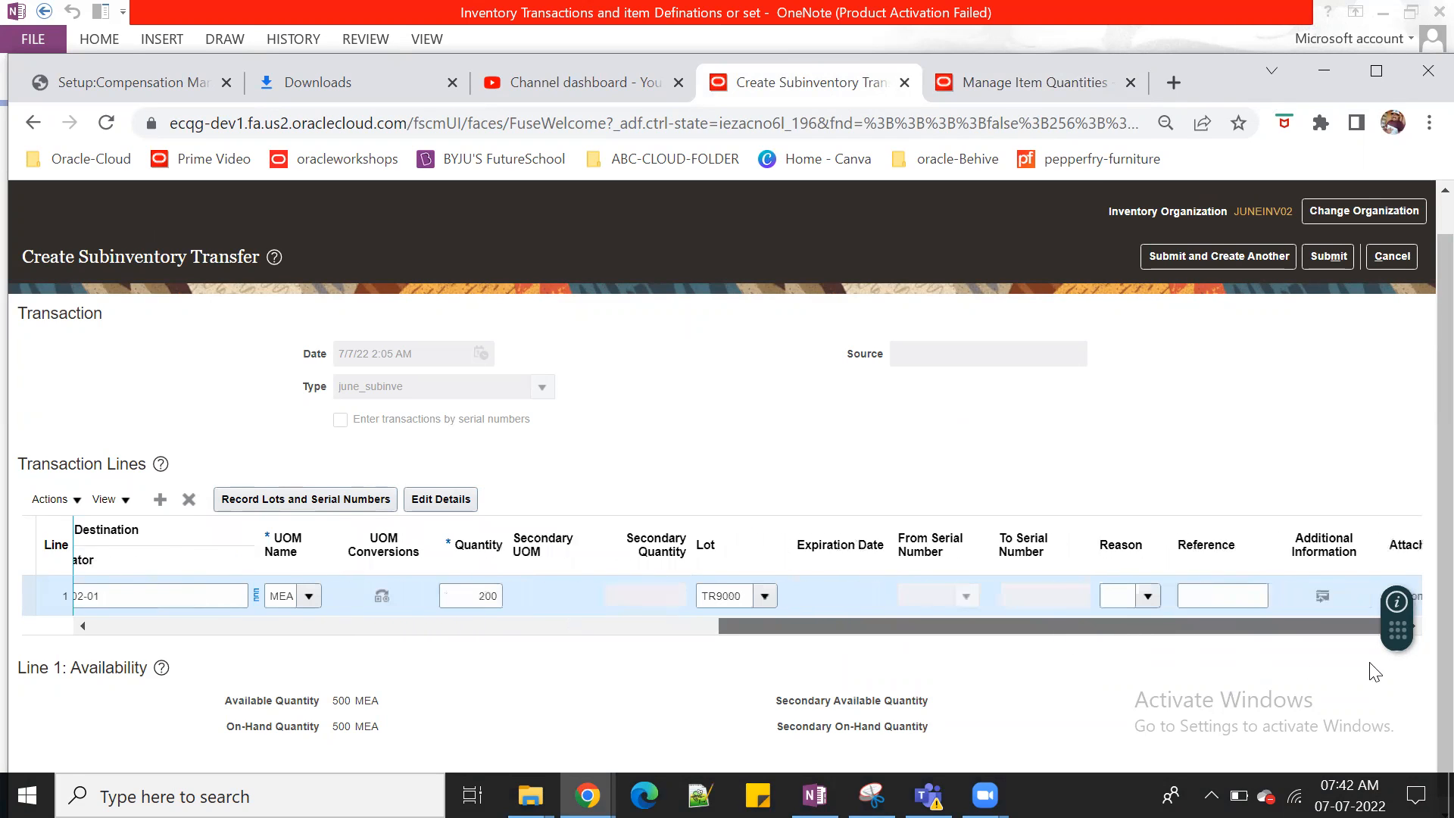
{"action": "left_click", "coordinate": [1326, 264]}
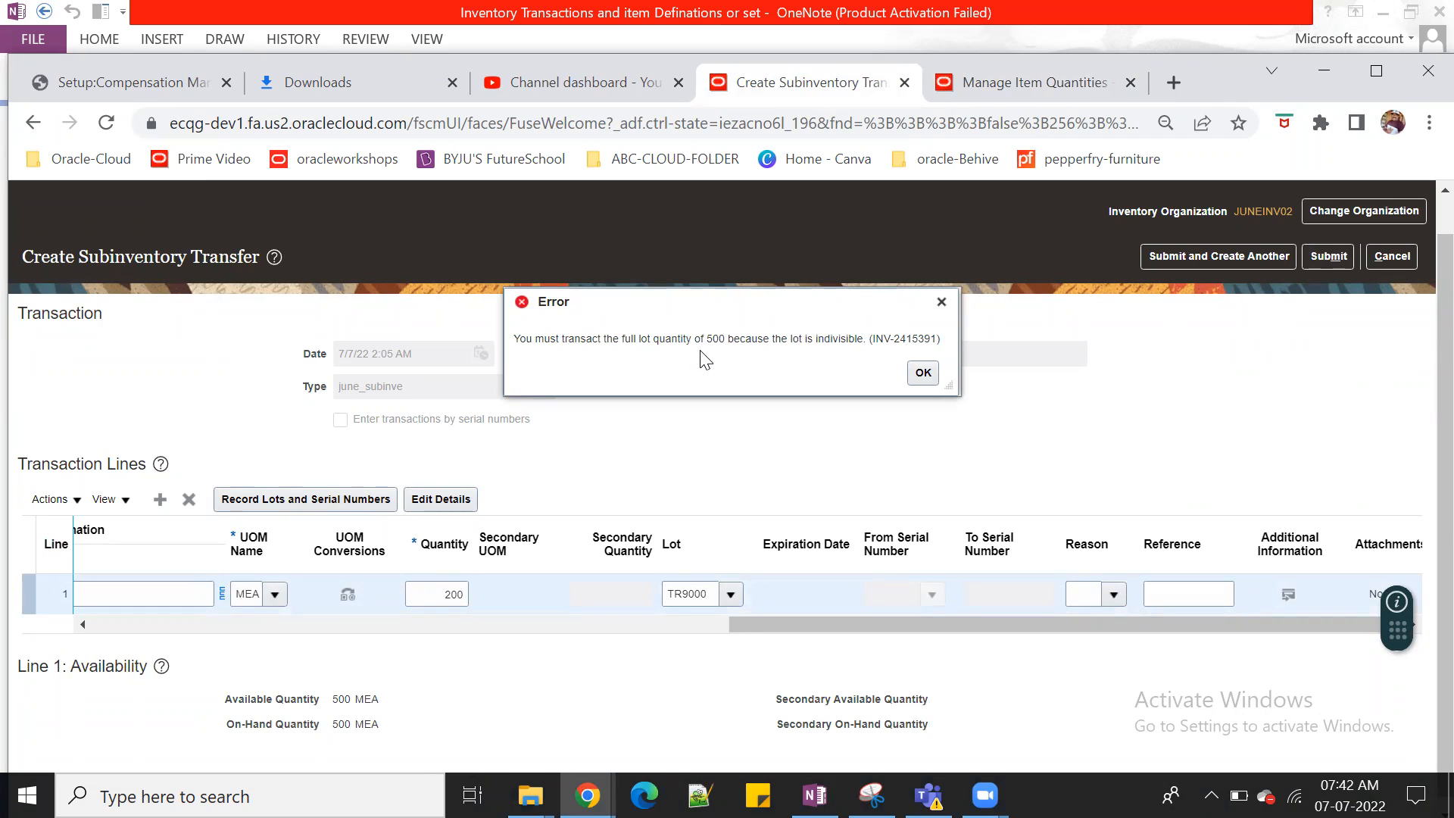
{"action": "left_click_drag", "start_coordinate": [518, 339], "coordinate": [876, 337]}
{"action": "left_click", "coordinate": [926, 375]}
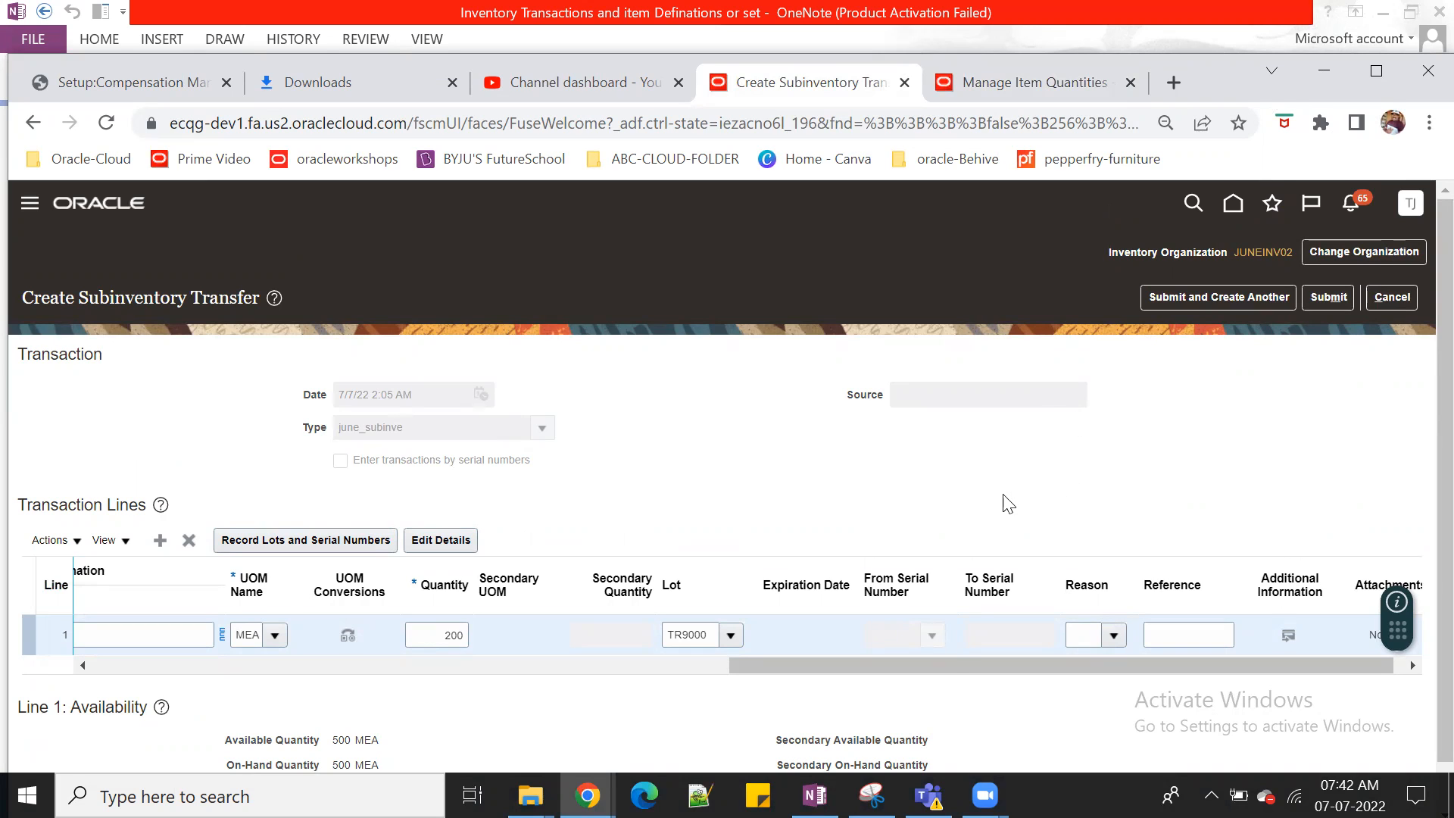
Step: Set the transfer line's quantity to 500 and submit the subinventory transfer, acknowledging the confirmation
{"action": "left_click_drag", "start_coordinate": [940, 666], "coordinate": [805, 670]}
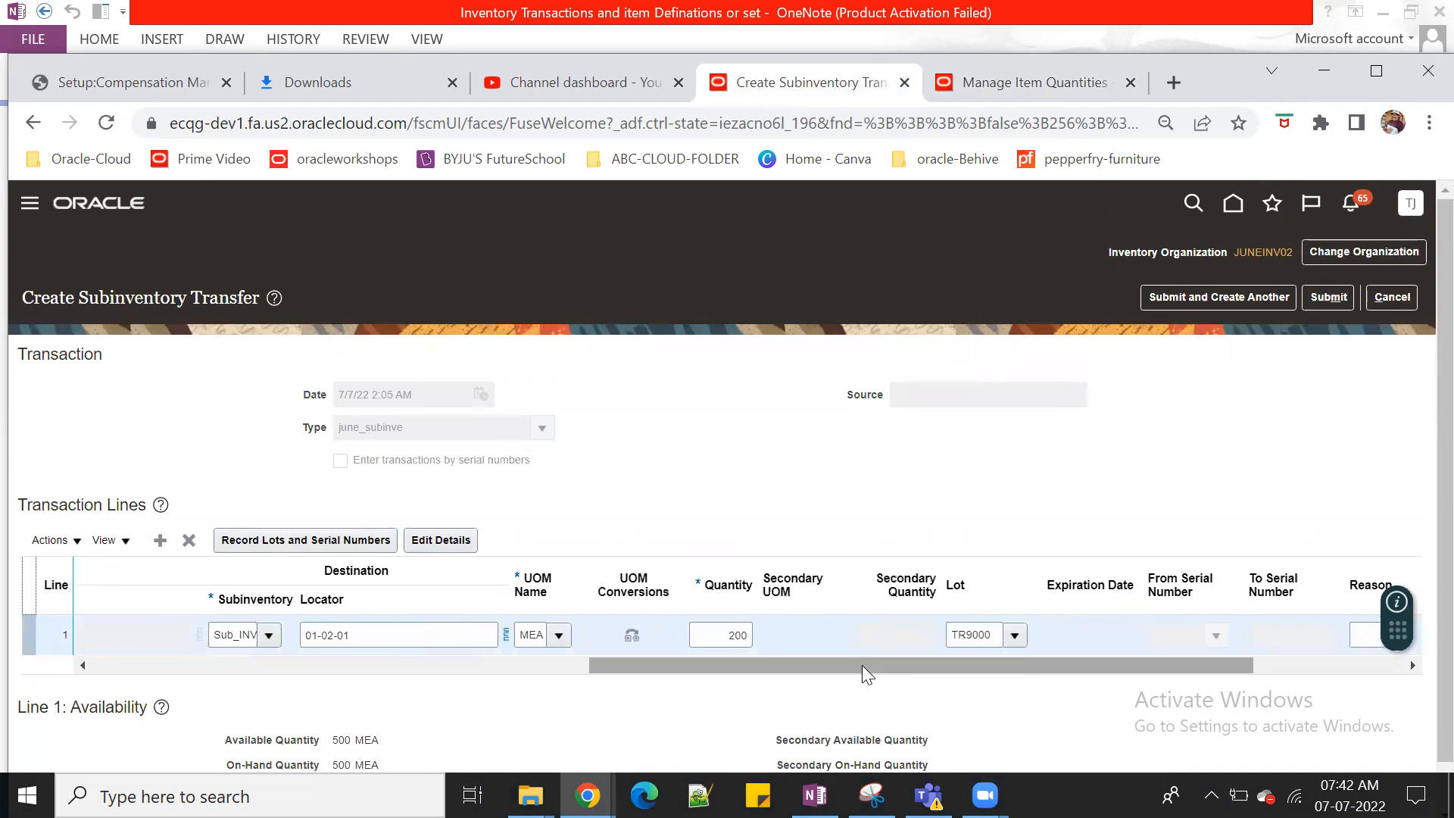
{"action": "left_click_drag", "start_coordinate": [1091, 671], "coordinate": [1045, 673]}
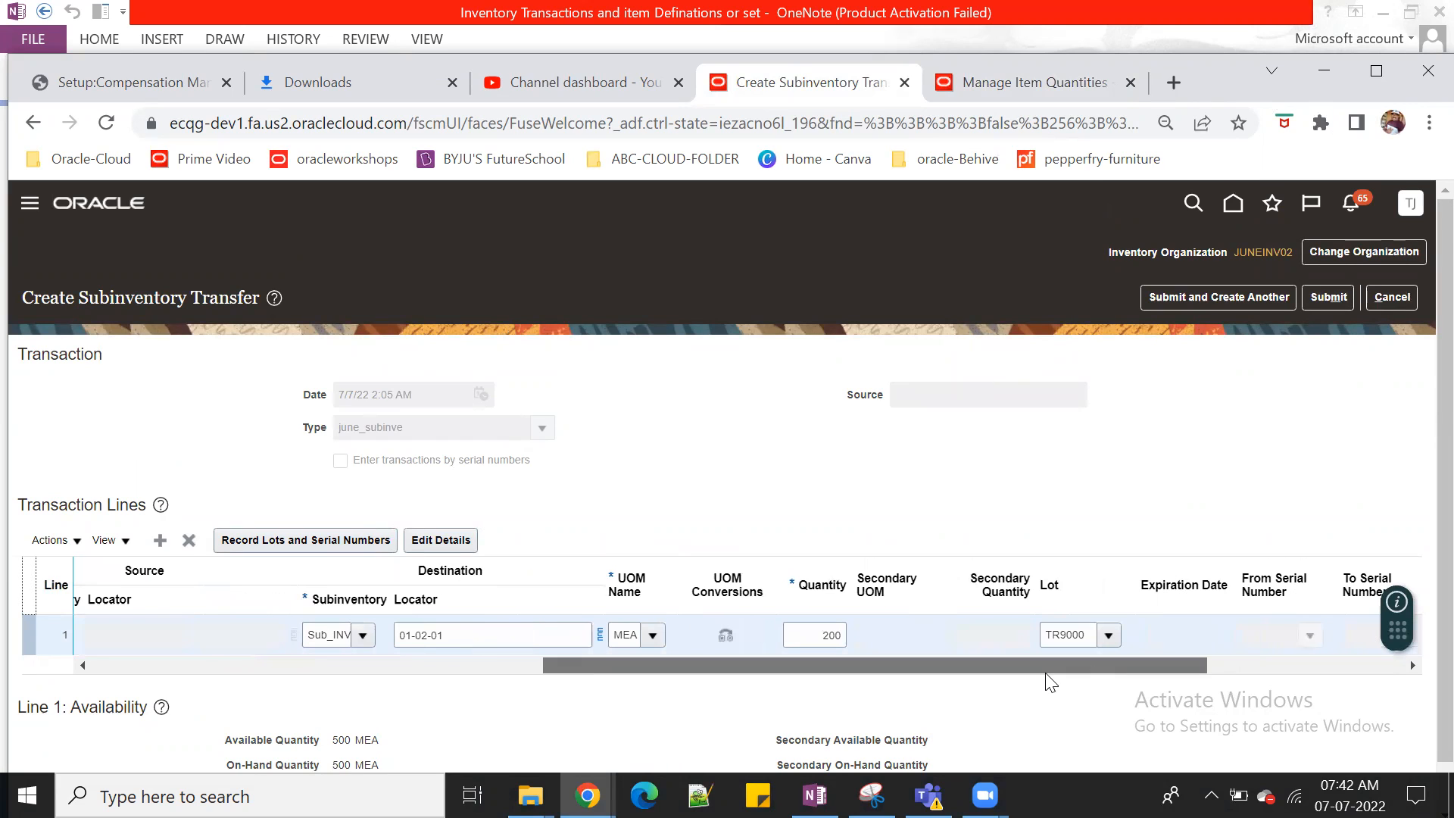
{"action": "left_click", "coordinate": [819, 636]}
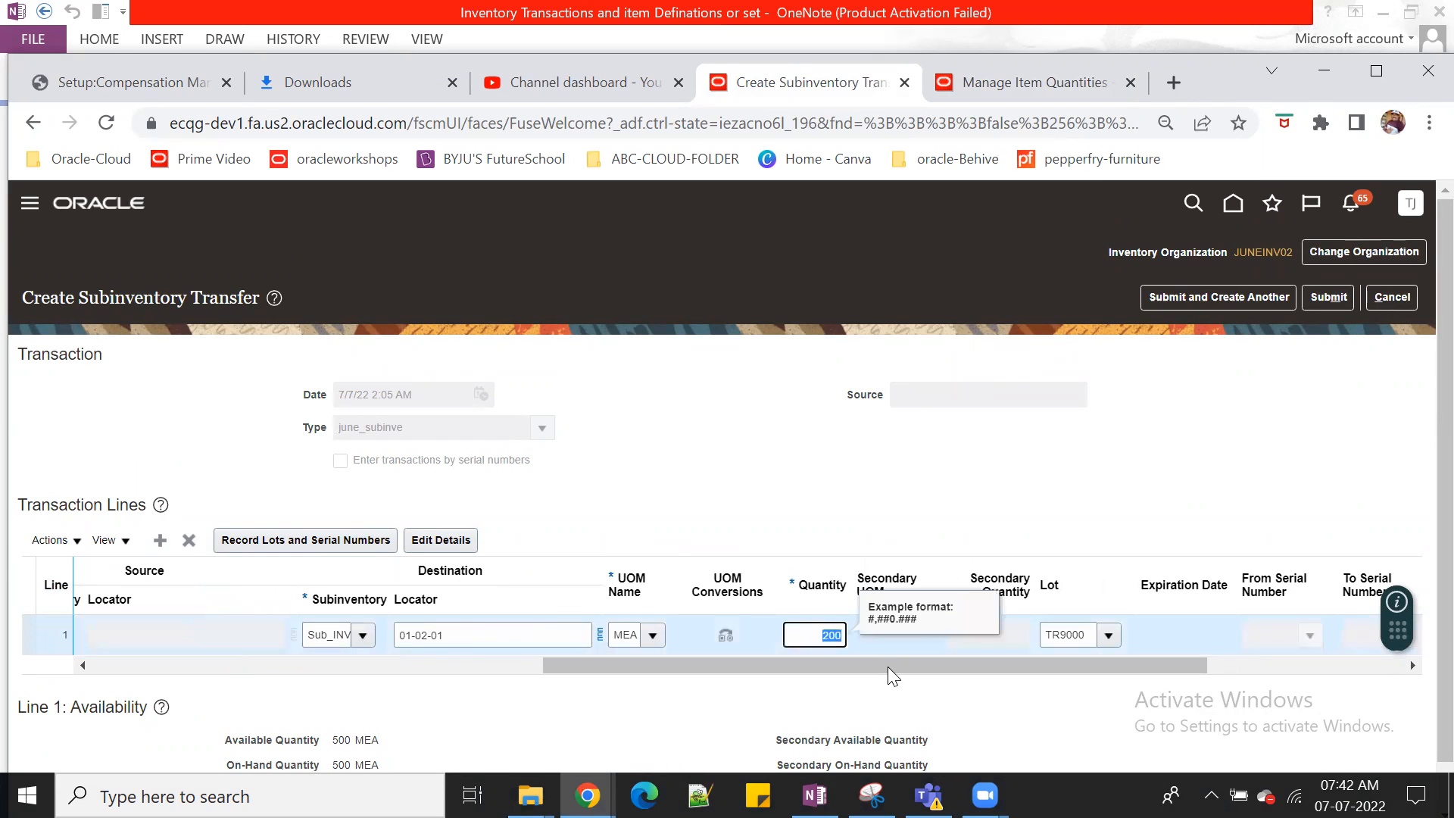
{"action": "type", "text": "5"}
{"action": "key", "text": "Tab"}
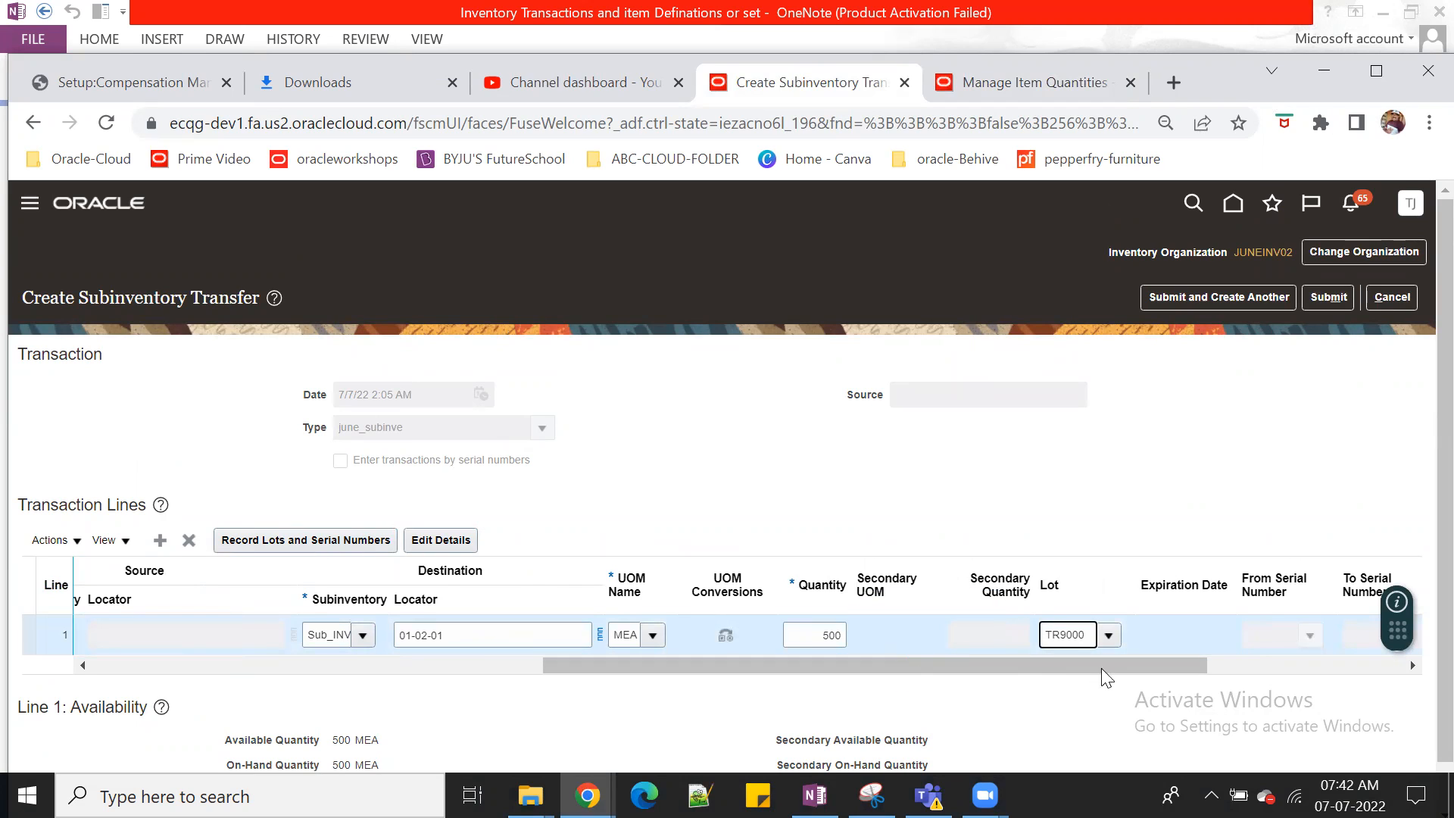
{"action": "left_click_drag", "start_coordinate": [1101, 667], "coordinate": [1342, 685]}
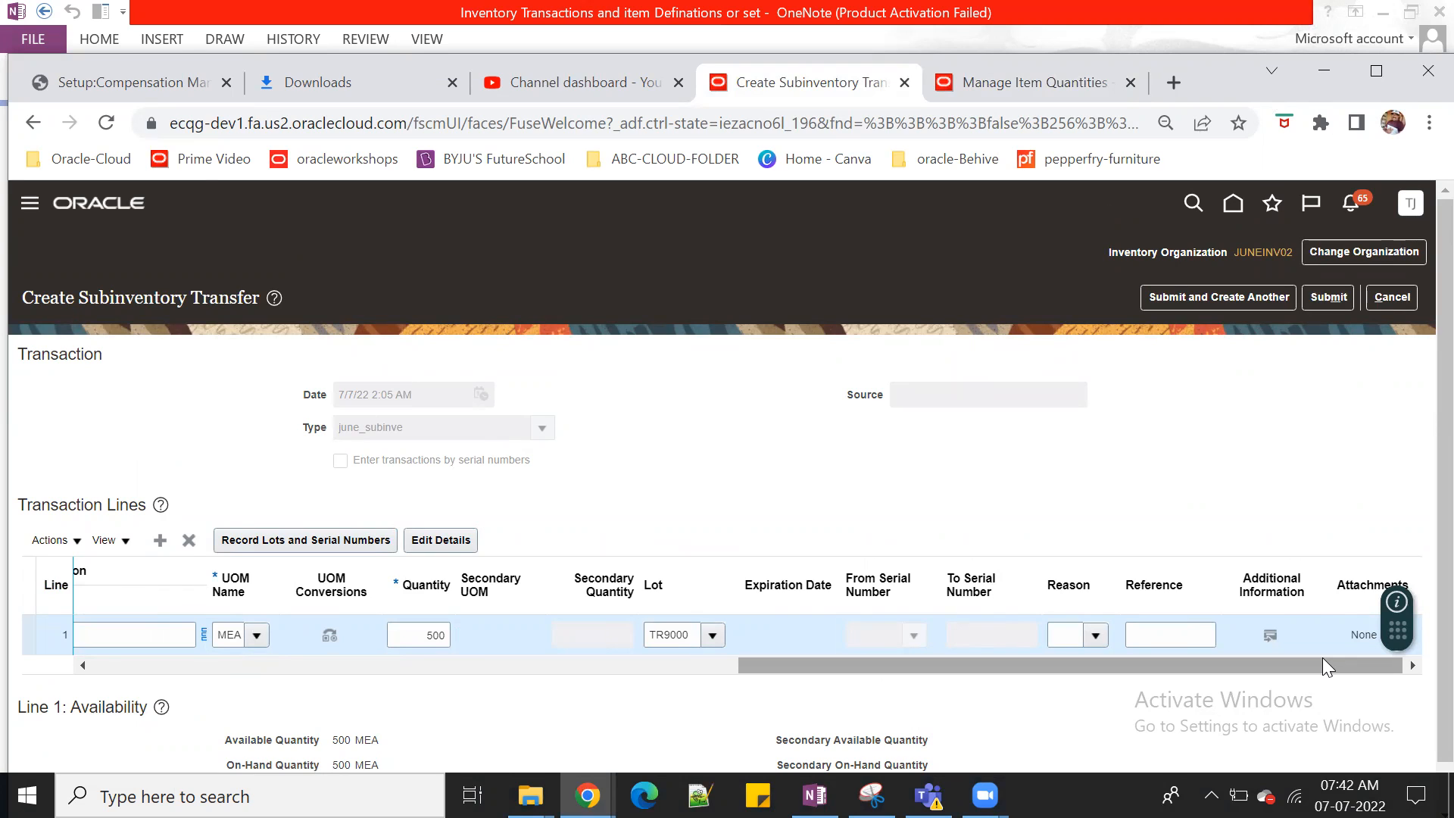
{"action": "left_click", "coordinate": [1329, 297]}
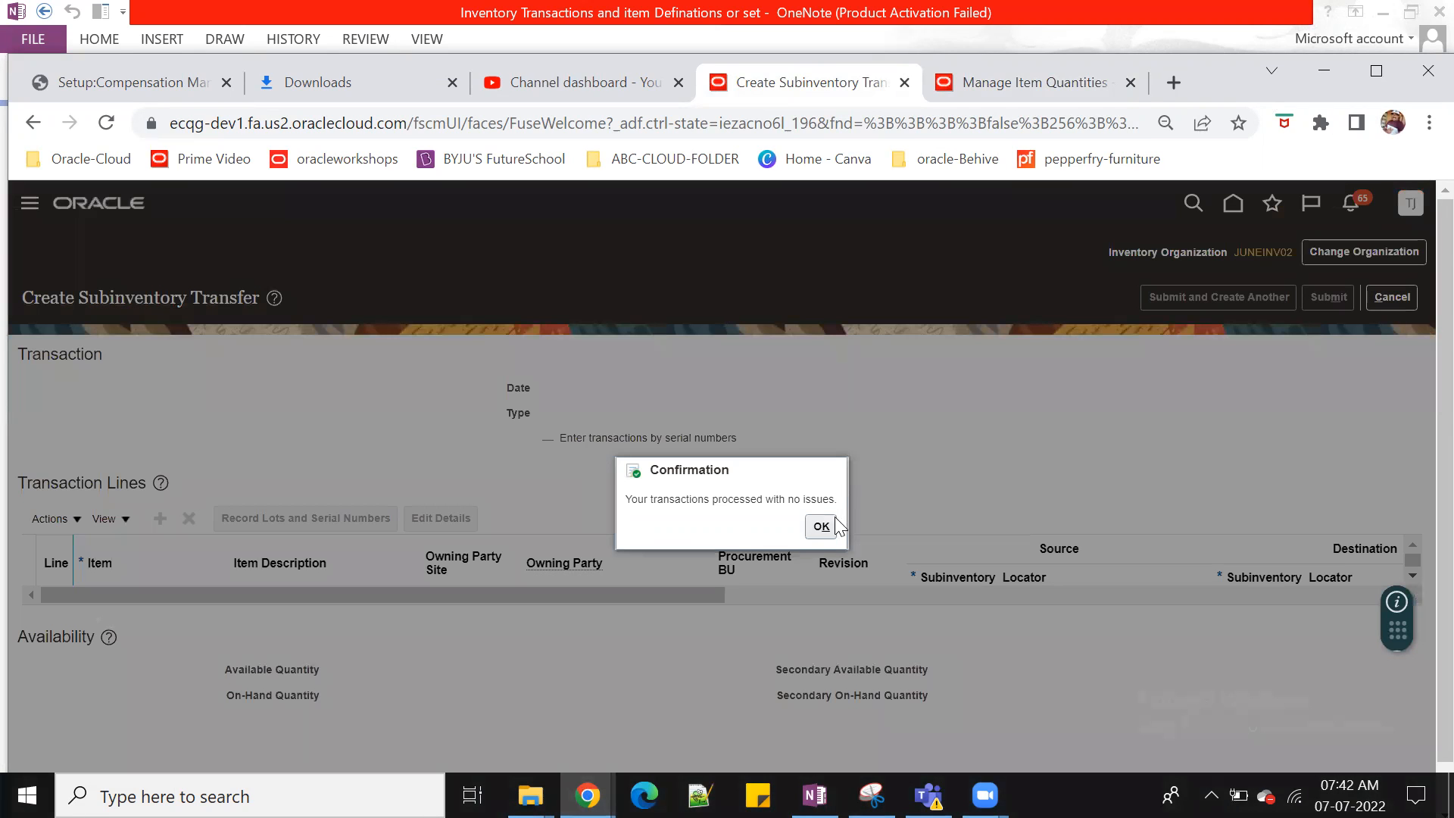
{"action": "left_click", "coordinate": [831, 524]}
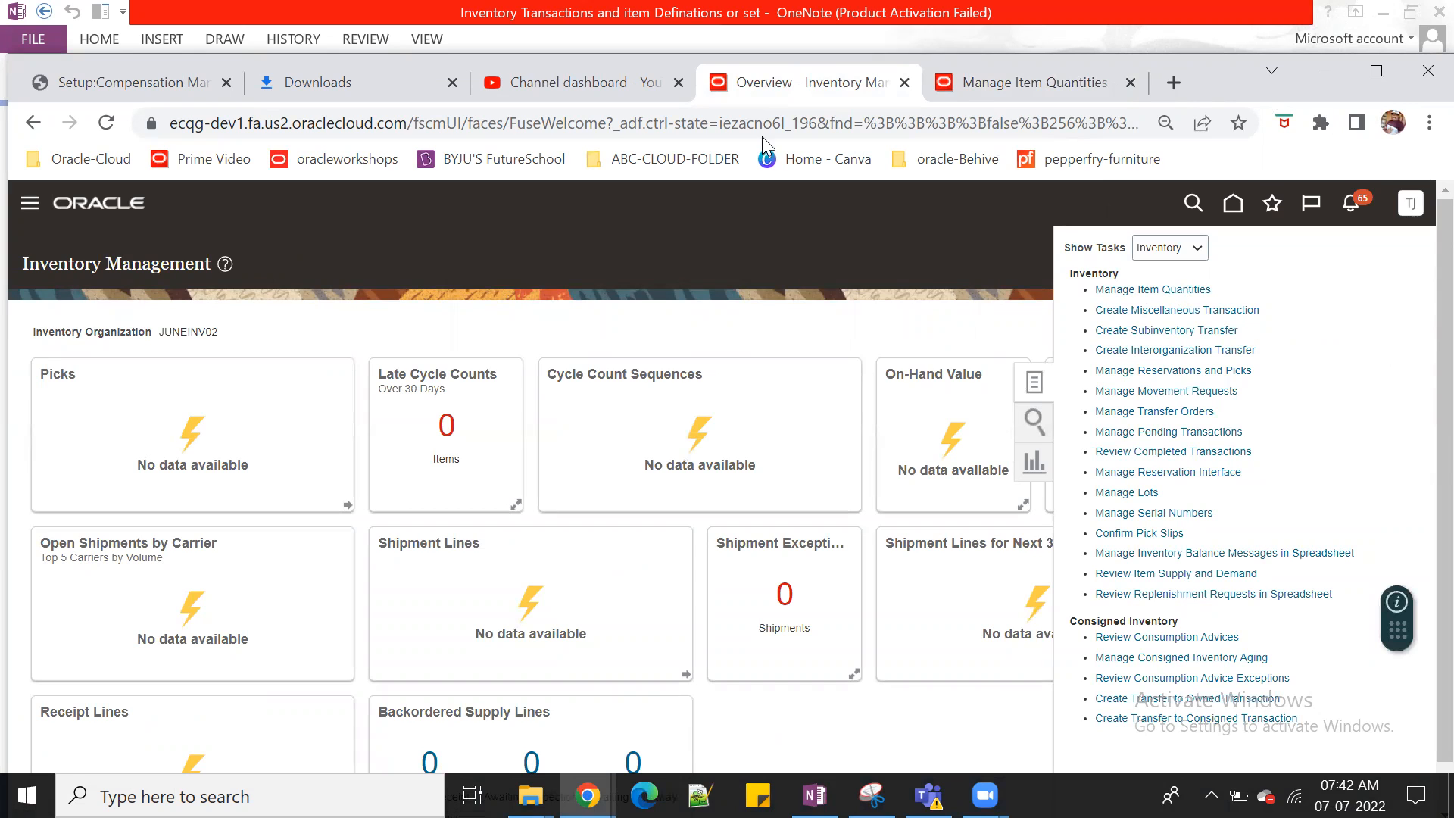
Step: Reopen a blank Manage Item Quantities search in JUNEINV02 and search for item JUNE900002
{"action": "left_click", "coordinate": [1105, 89]}
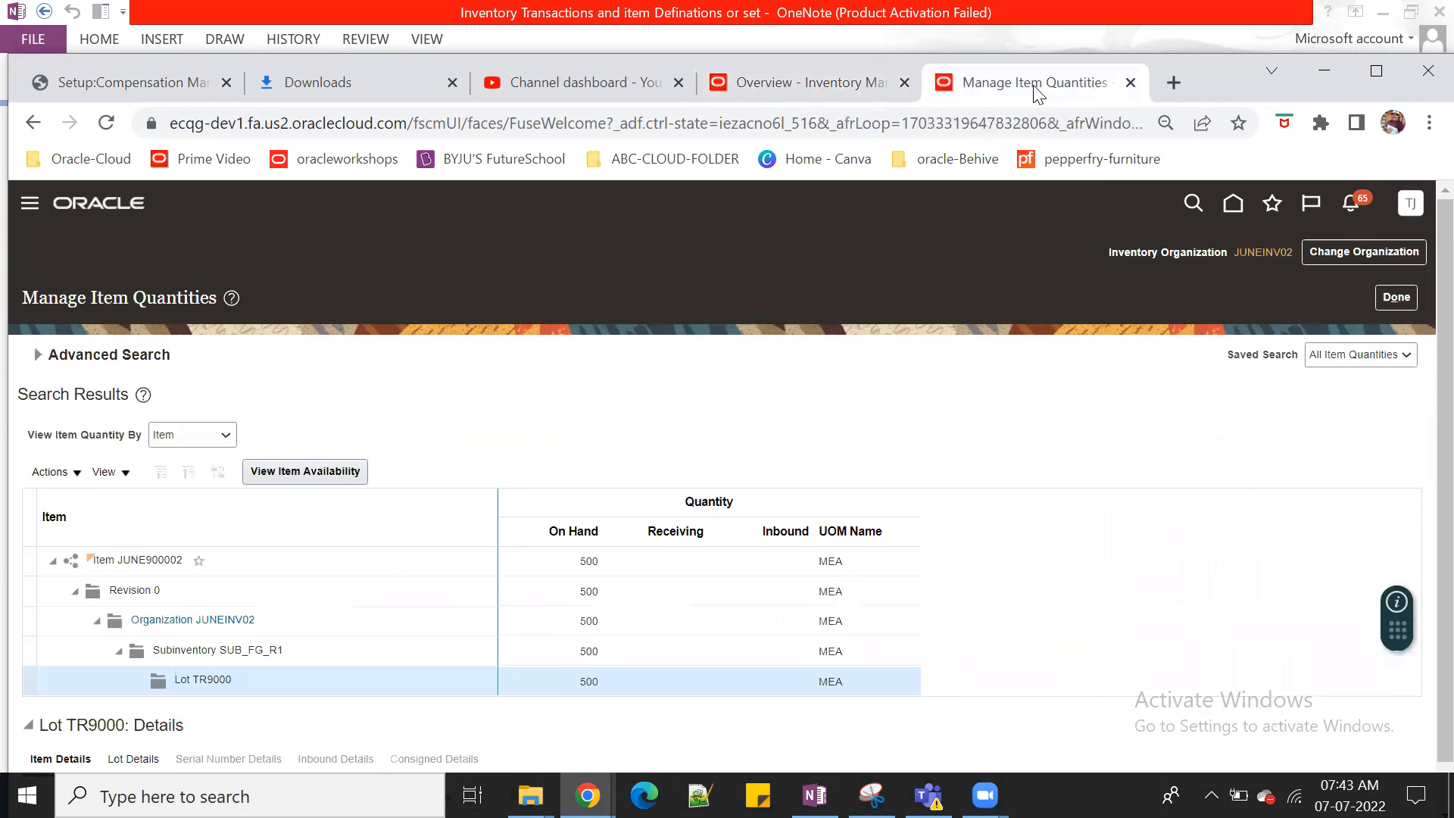
{"action": "left_click", "coordinate": [1409, 305]}
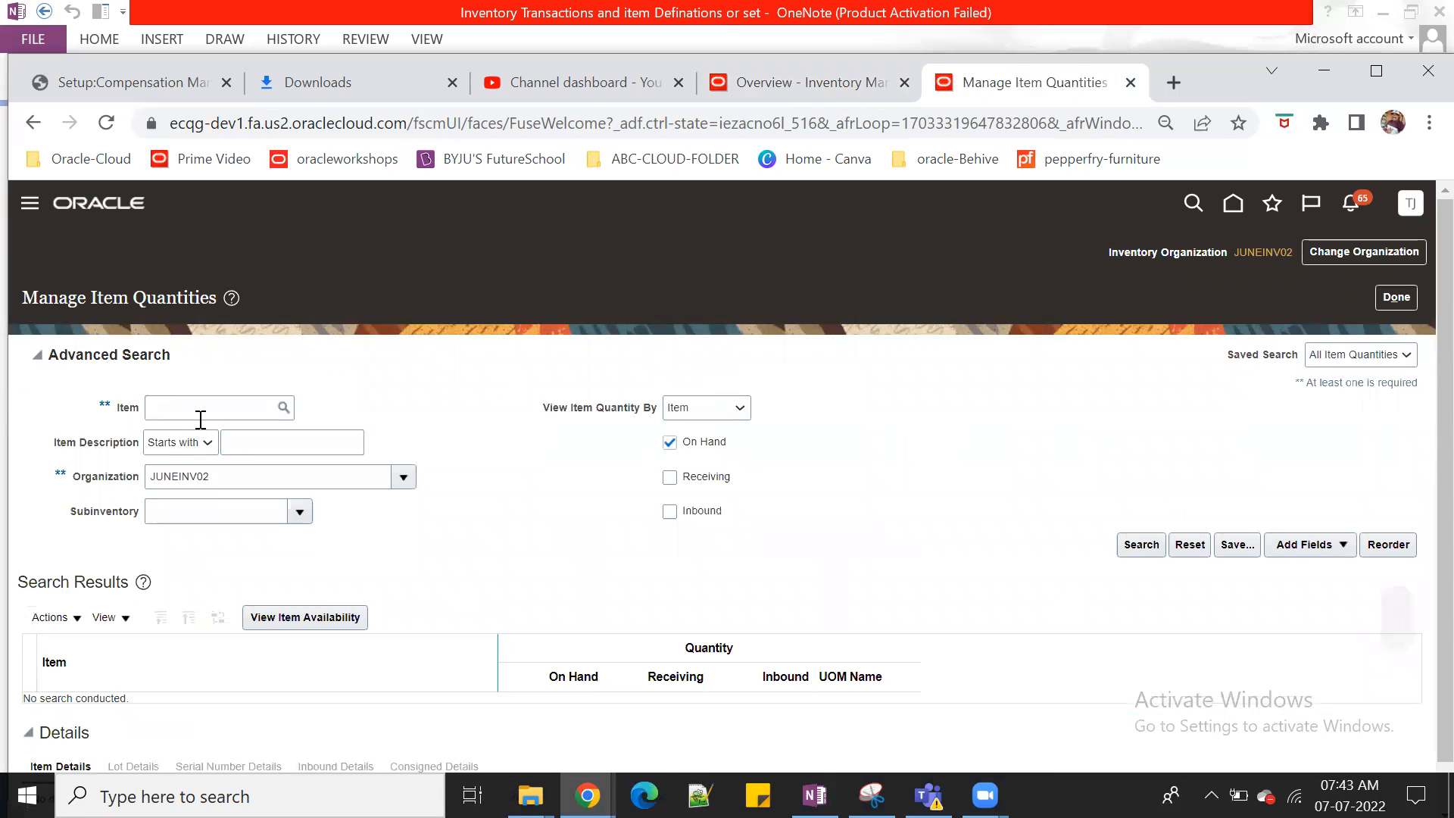
{"action": "left_click", "coordinate": [200, 415]}
{"action": "type", "text": "JUNE900002"}
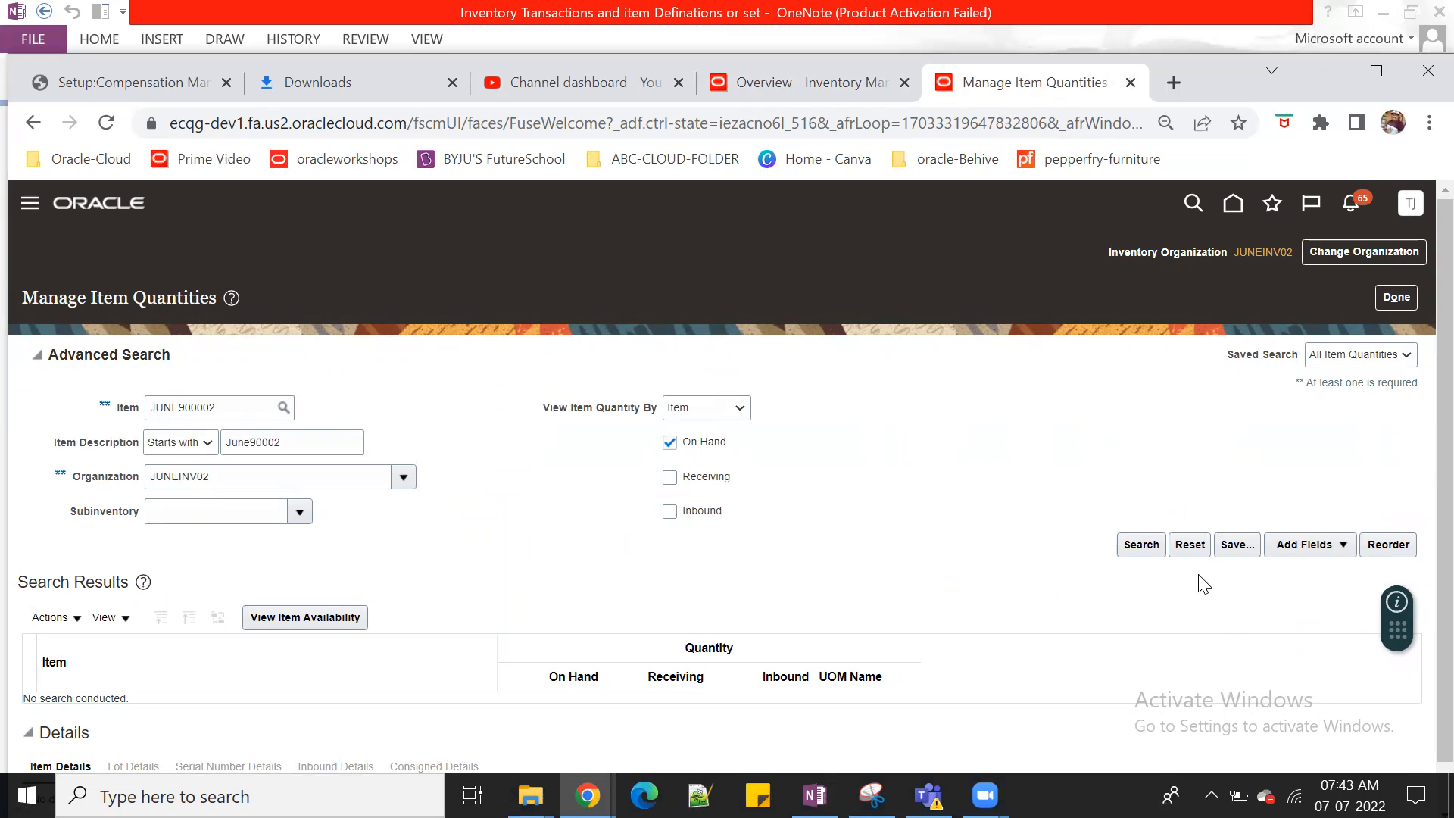
{"action": "left_click", "coordinate": [1147, 543]}
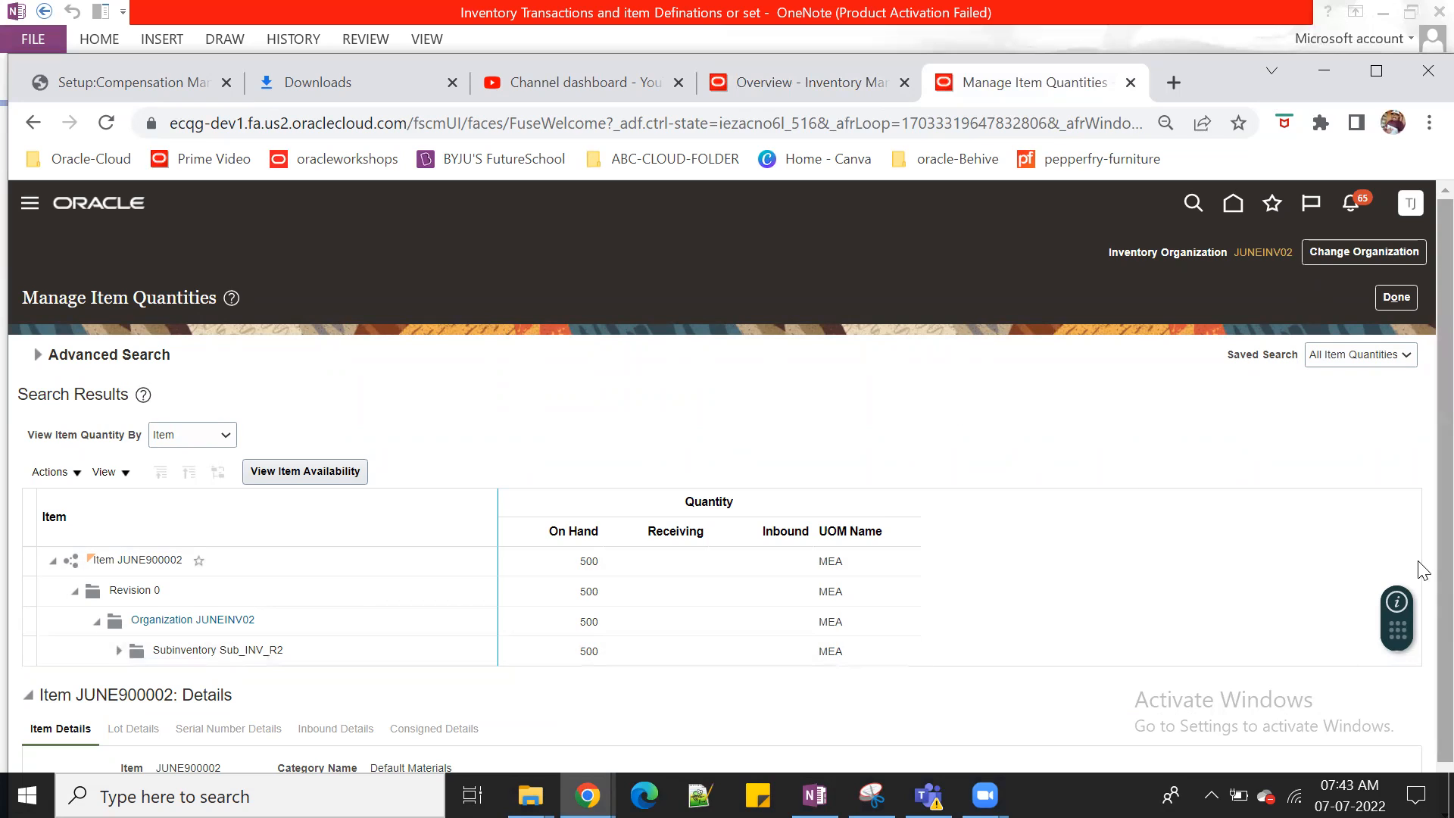
Step: Expand subinventory Sub_INV_R2 and its locator 01-02-01 to examine the item's on-hand quantity by lot
{"action": "scroll", "coordinate": [1422, 489], "scroll_direction": "down", "scroll_amount": 2}
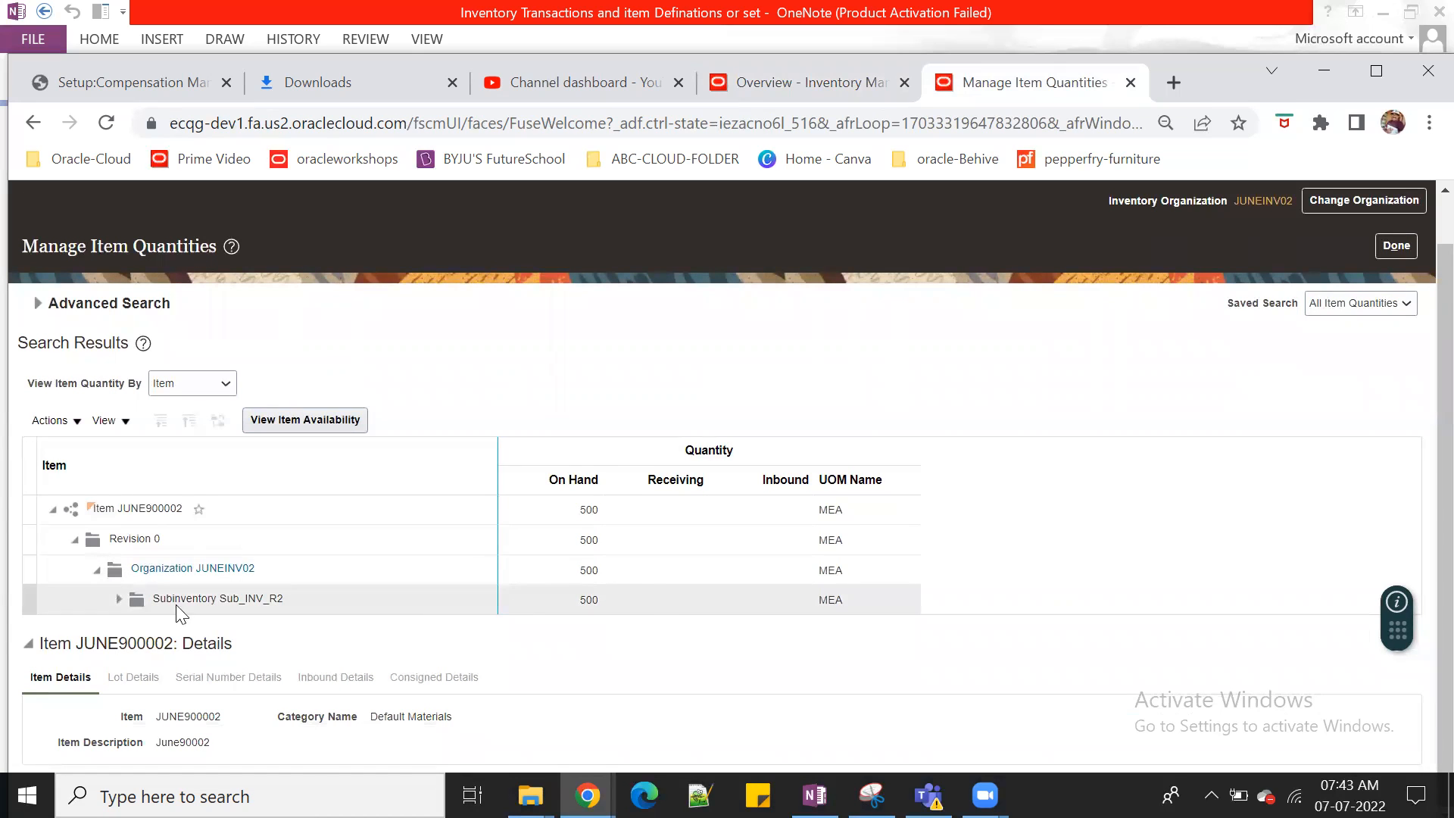
{"action": "left_click", "coordinate": [118, 599]}
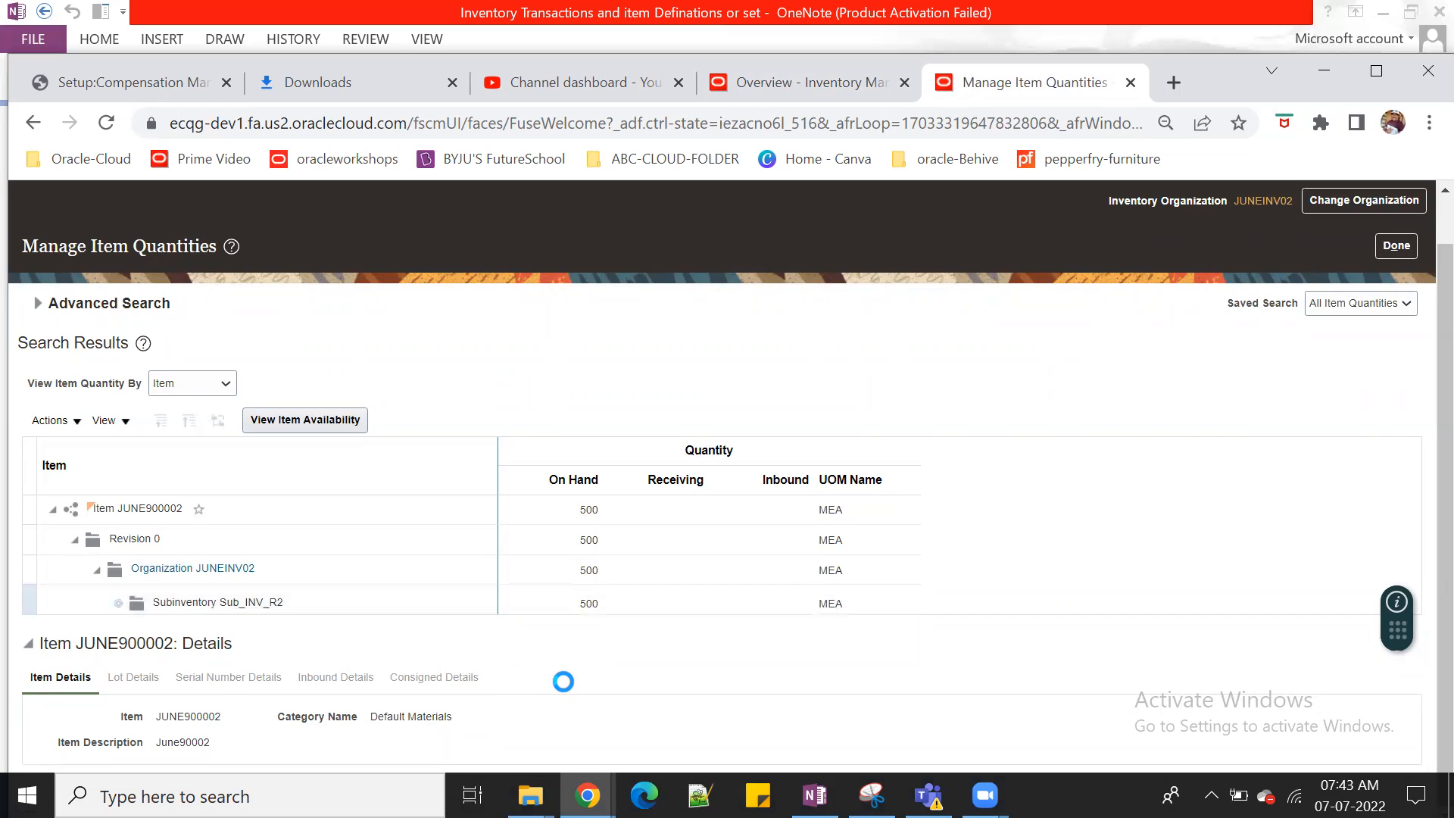
{"action": "left_click", "coordinate": [140, 629]}
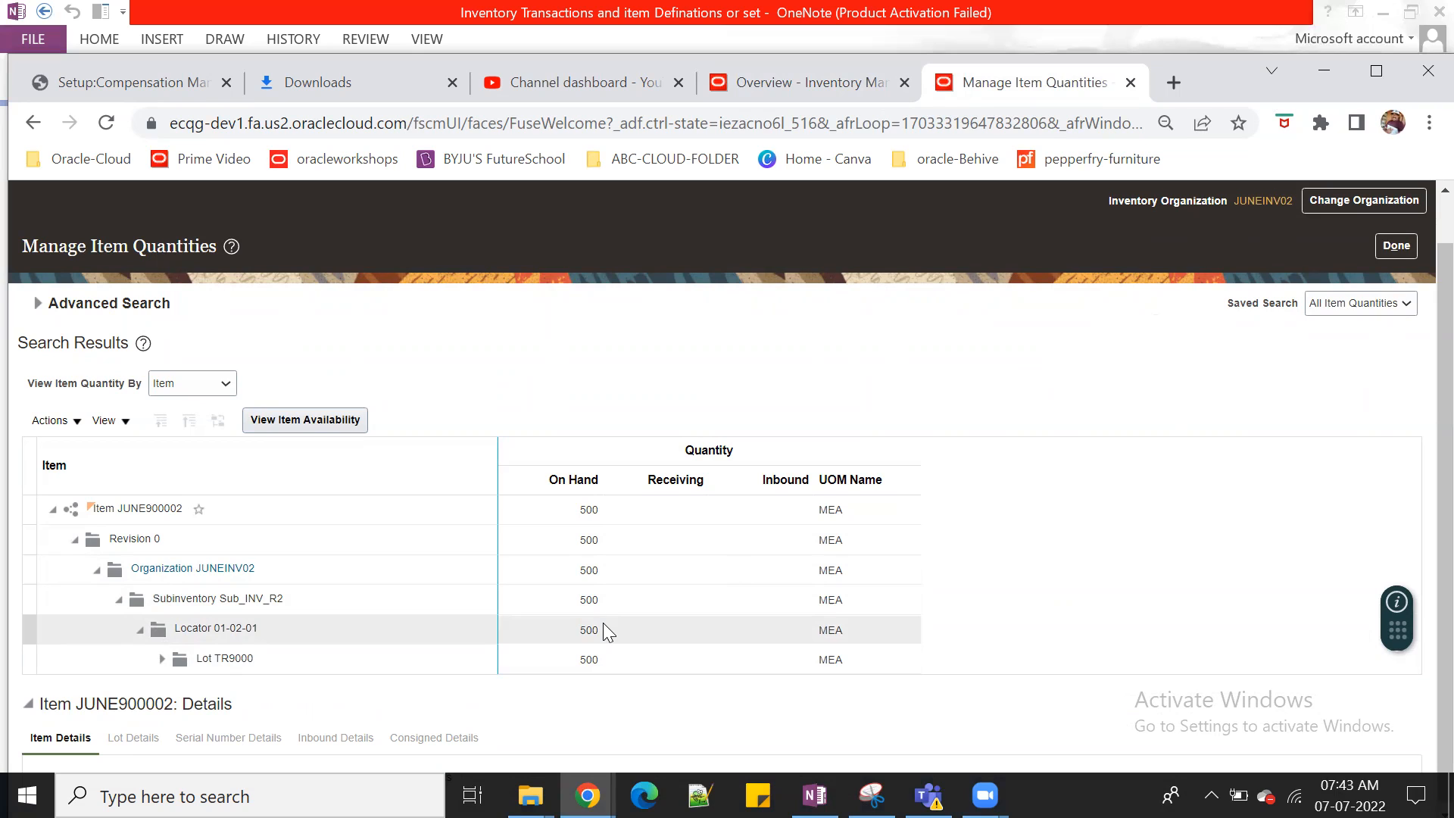
Step: Duplicate the Manage Item Quantities browser page and show the copy at 100% zoom in a maximized window
{"action": "right_click", "coordinate": [1017, 88]}
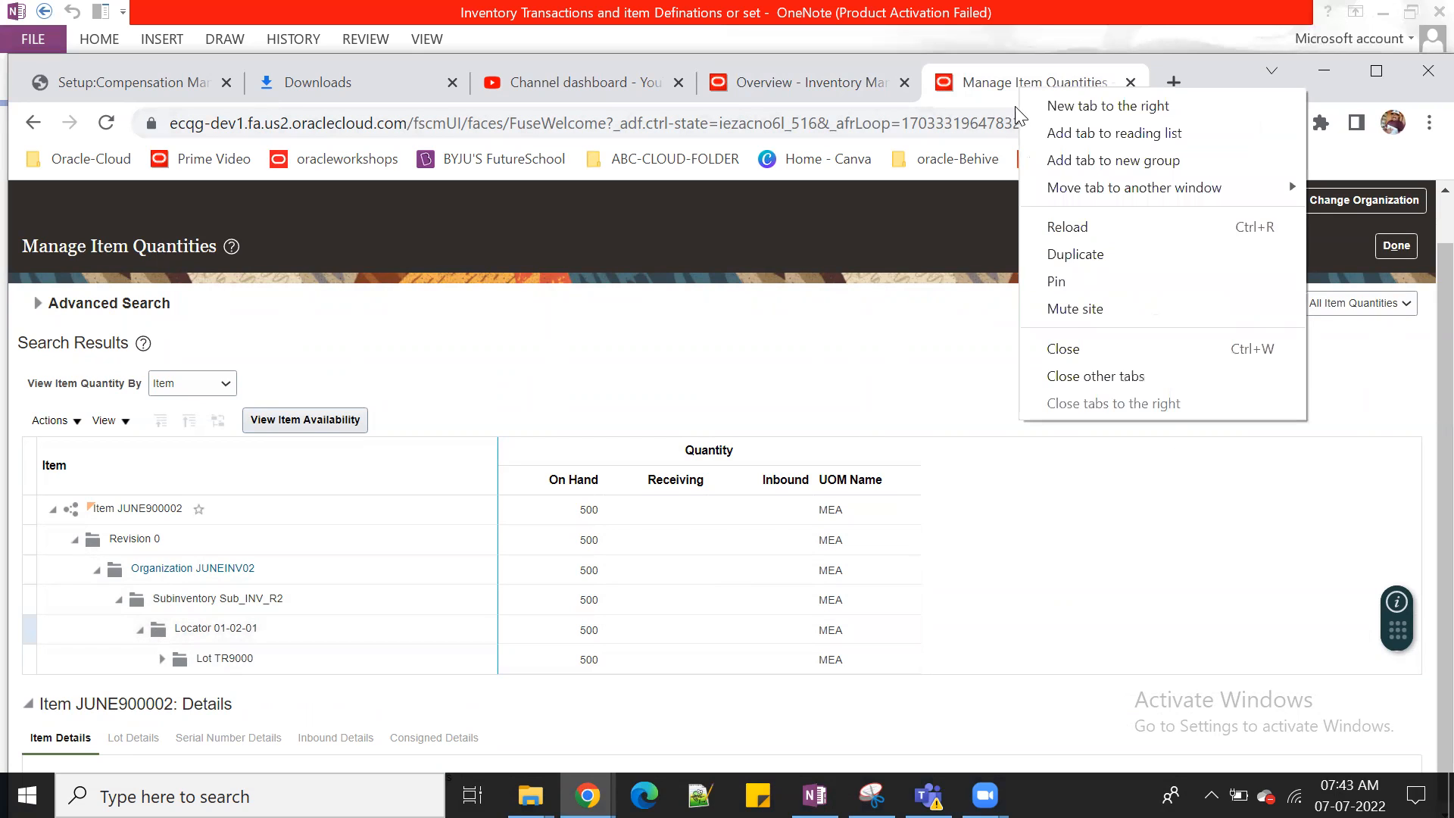
{"action": "left_click", "coordinate": [1075, 254]}
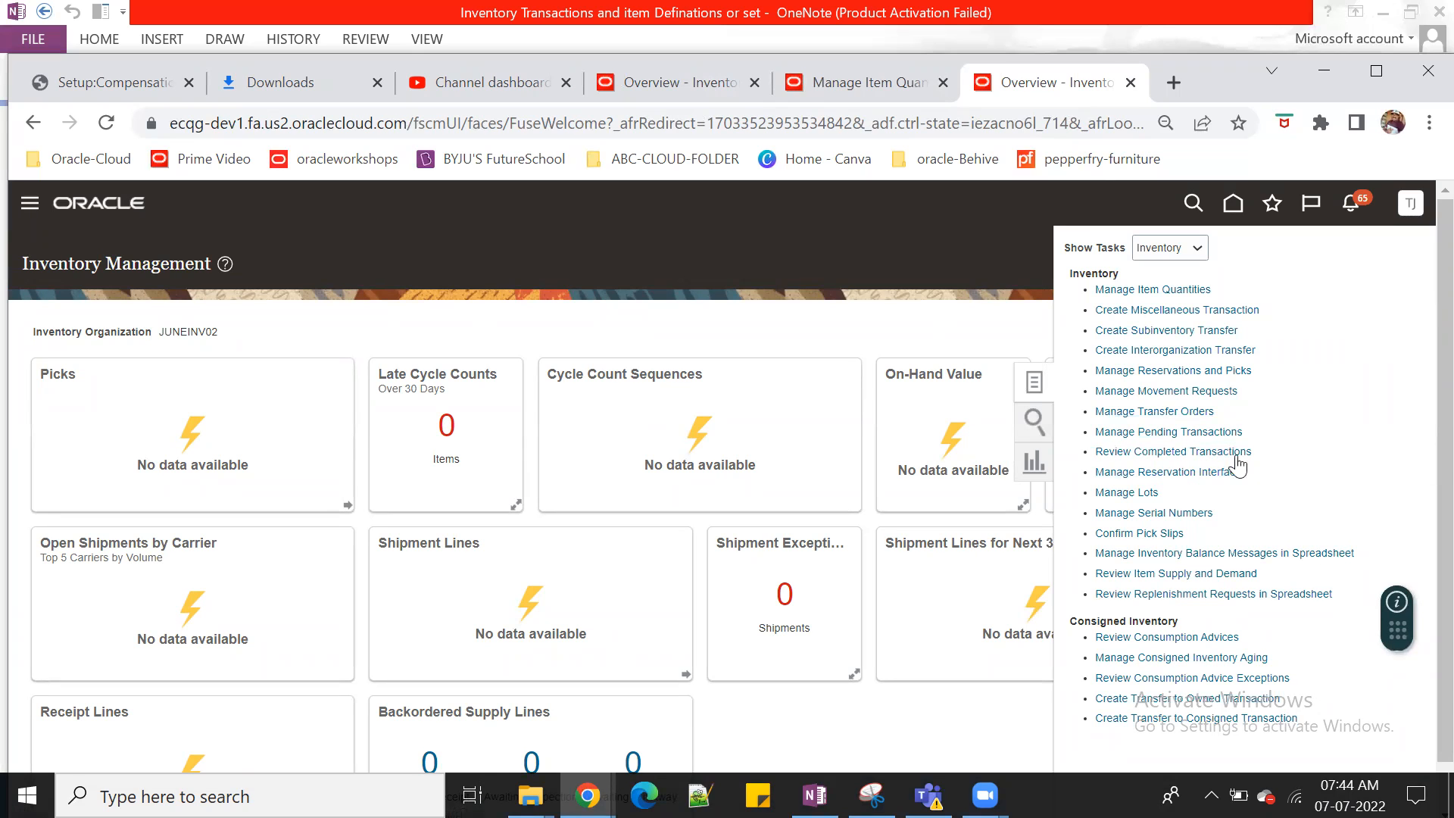
{"action": "left_click", "coordinate": [1429, 122]}
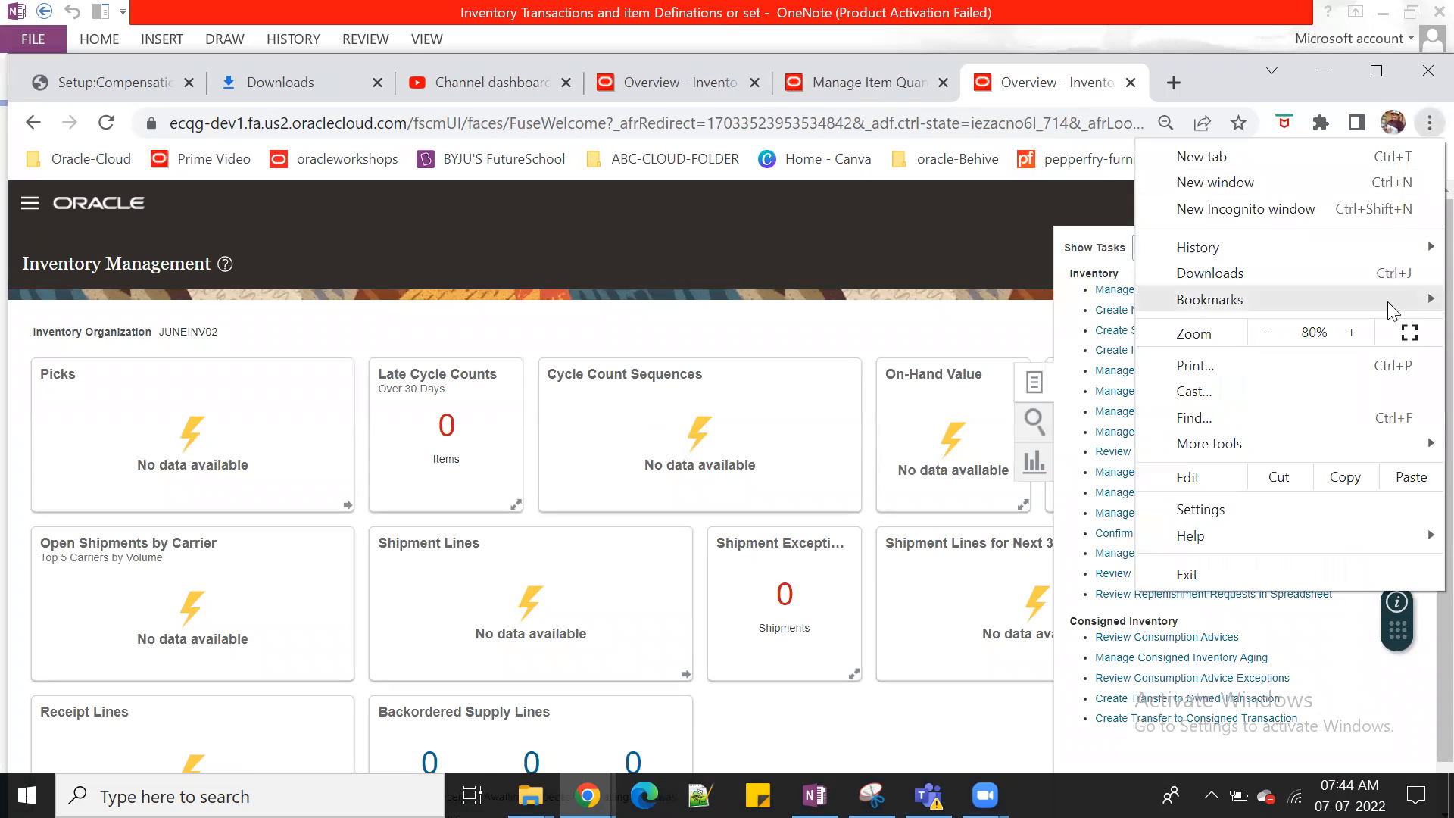
{"action": "left_click", "coordinate": [1359, 340]}
{"action": "left_click", "coordinate": [1357, 341]}
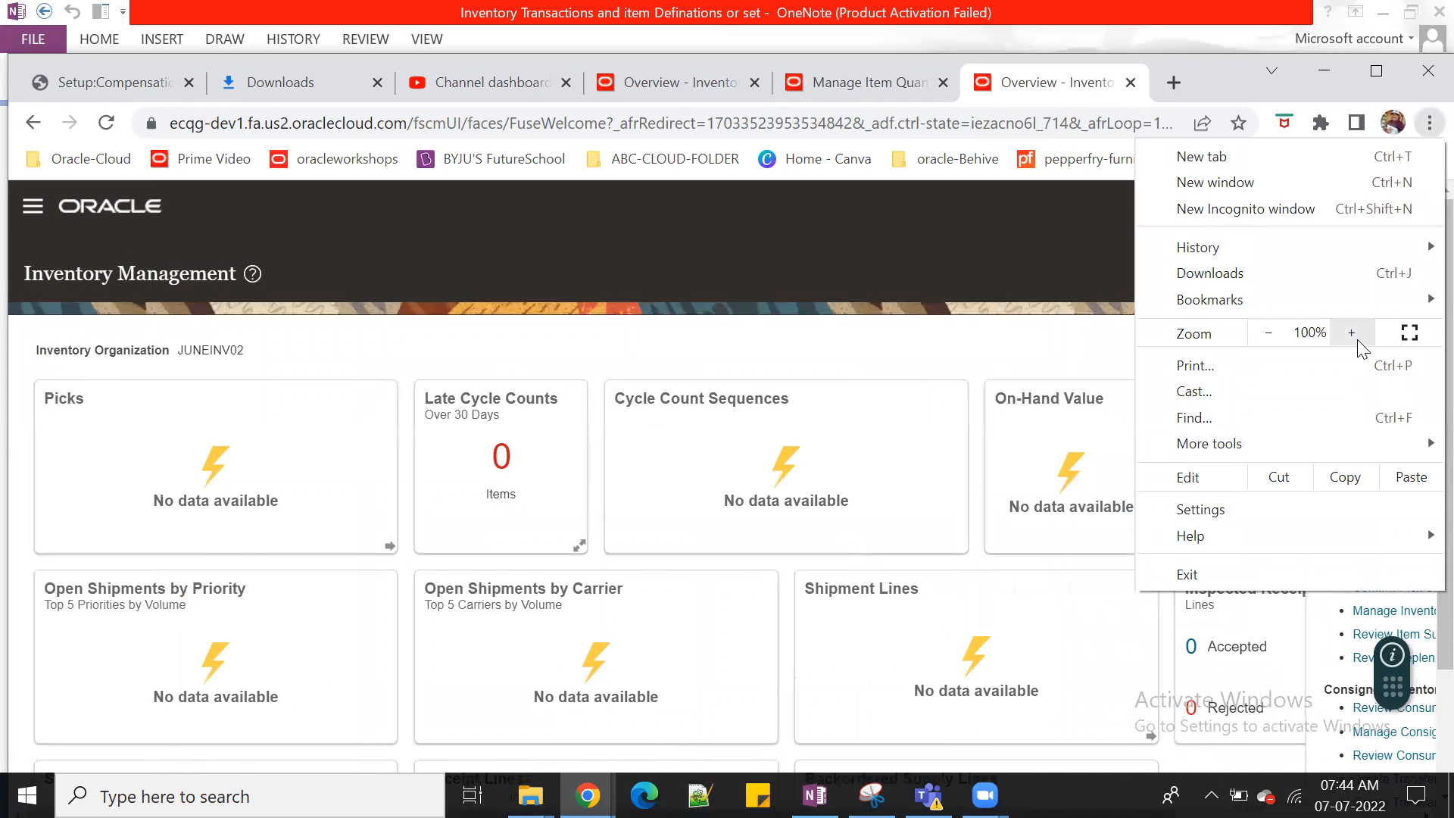
{"action": "left_click", "coordinate": [1376, 76]}
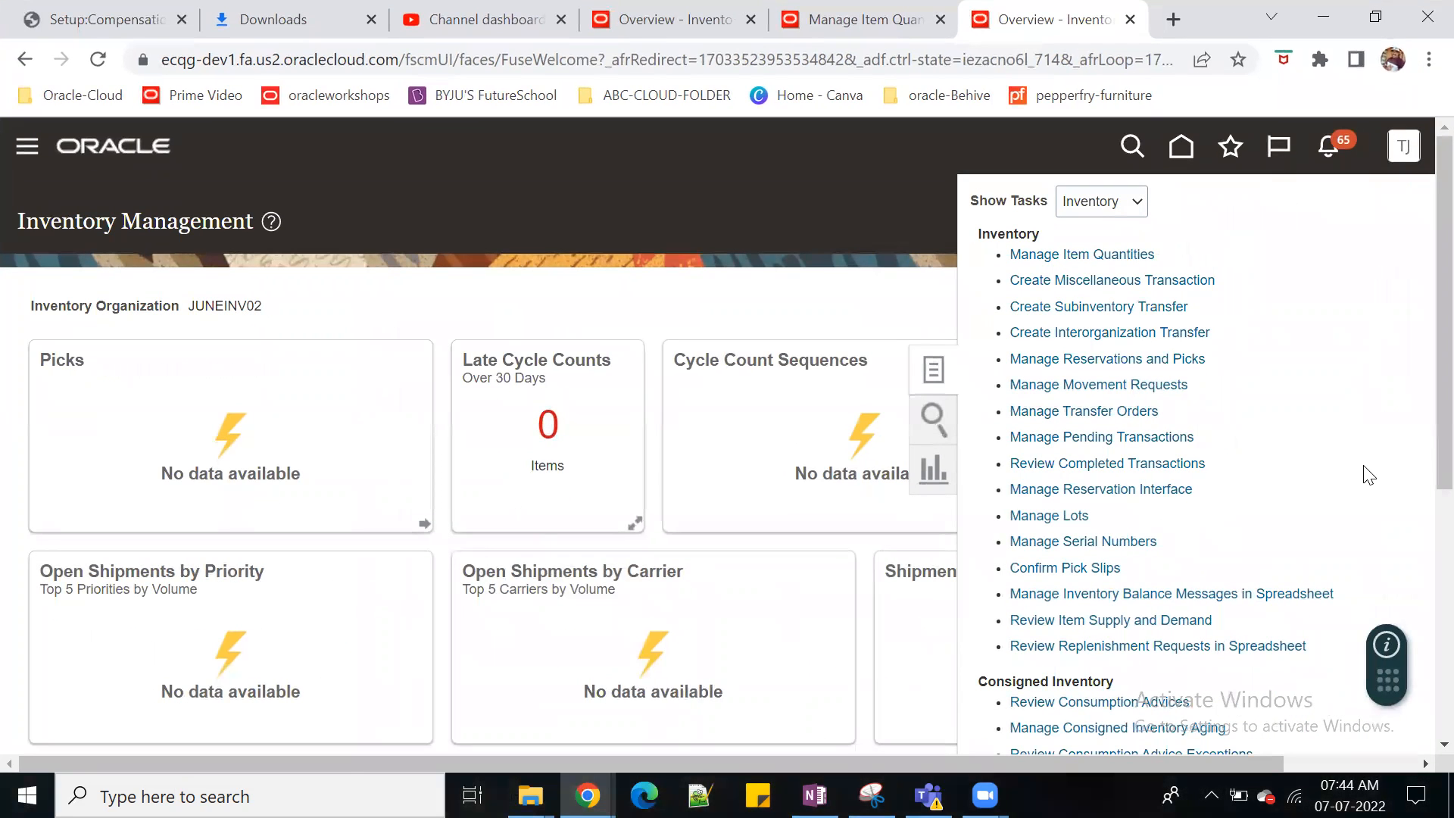
Step: Open the Review Completed Transactions task and search for item JUNE900002 with the transaction date range 7/7/22 to 7/7/22
{"action": "left_click", "coordinate": [1169, 466]}
{"action": "left_click", "coordinate": [280, 464]}
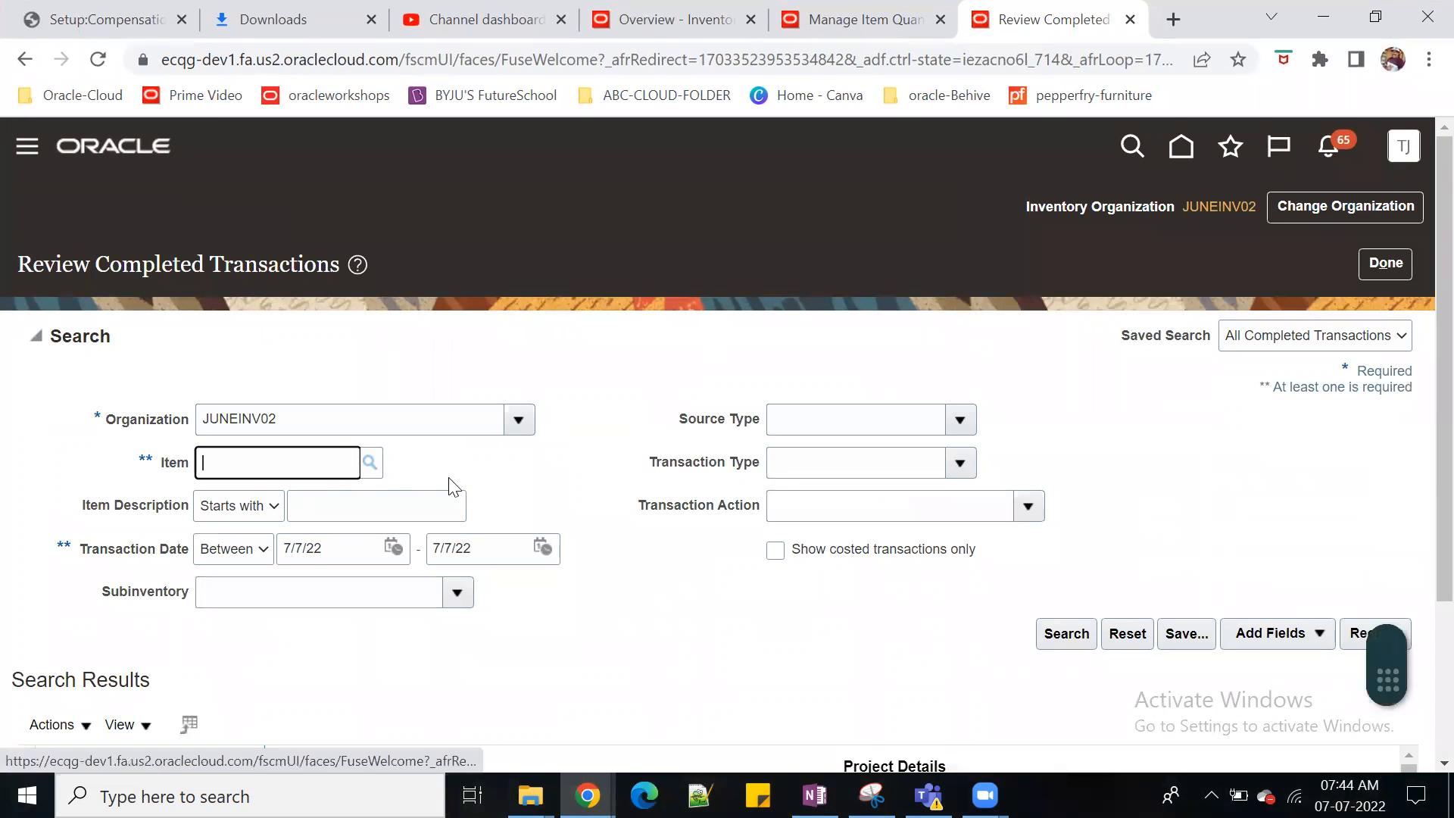
{"action": "type", "text": "JUNE900002"}
{"action": "left_click", "coordinate": [458, 487]}
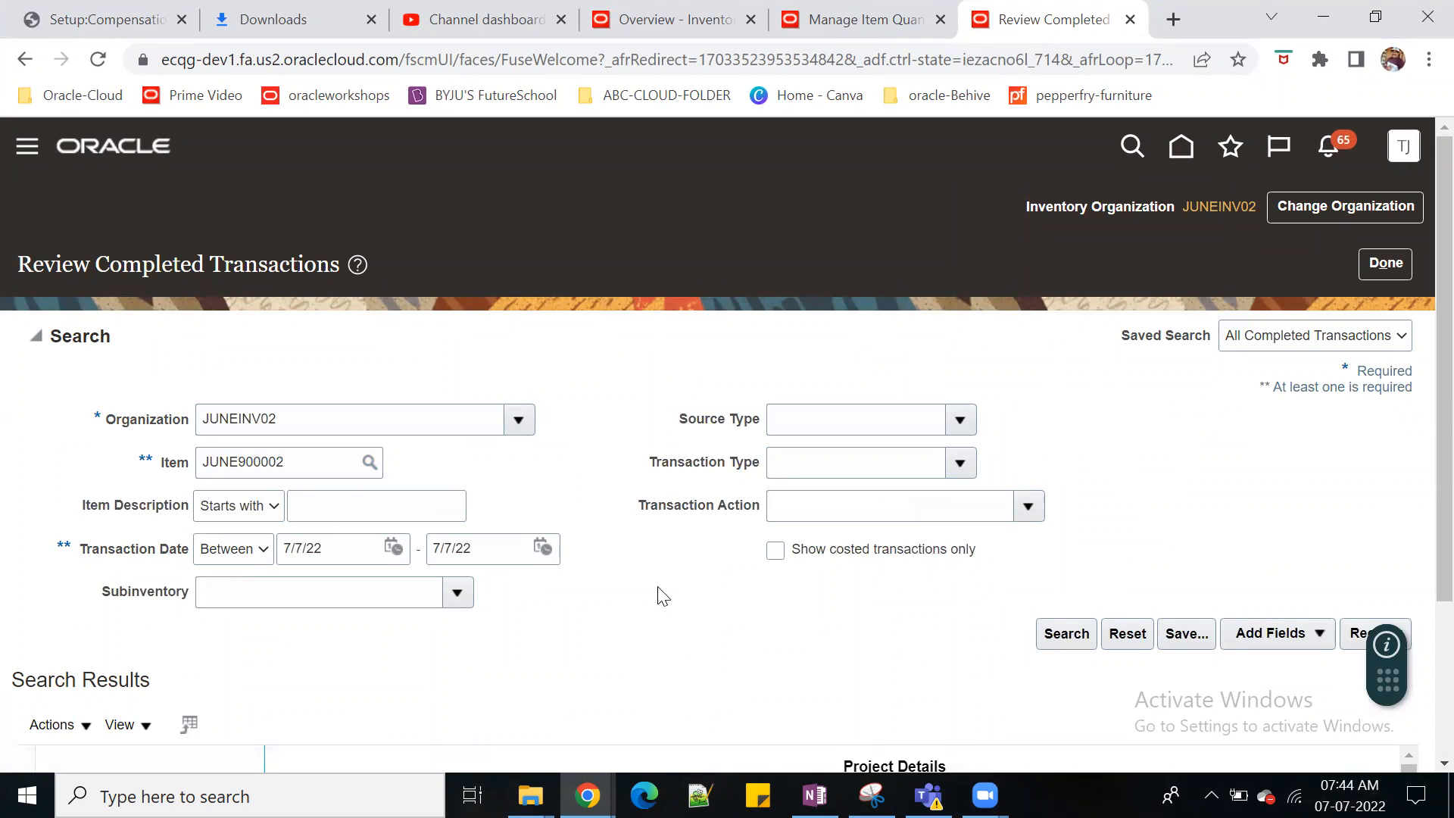
{"action": "left_click", "coordinate": [1076, 635]}
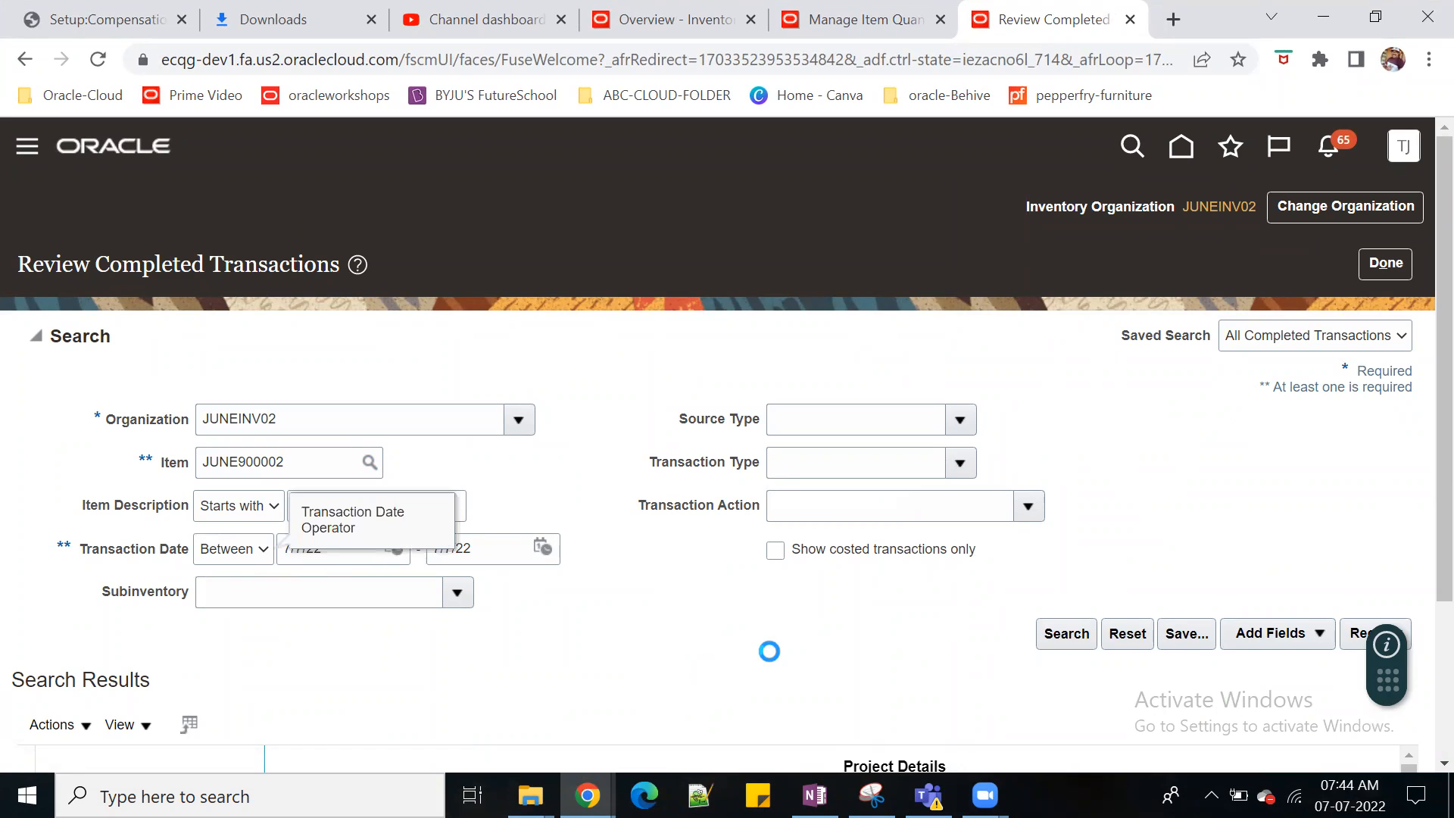
Step: Examine the subinventory, locator and quantity of the item's completed transactions, and close the review page
{"action": "scroll", "coordinate": [700, 382], "scroll_direction": "down", "scroll_amount": 3}
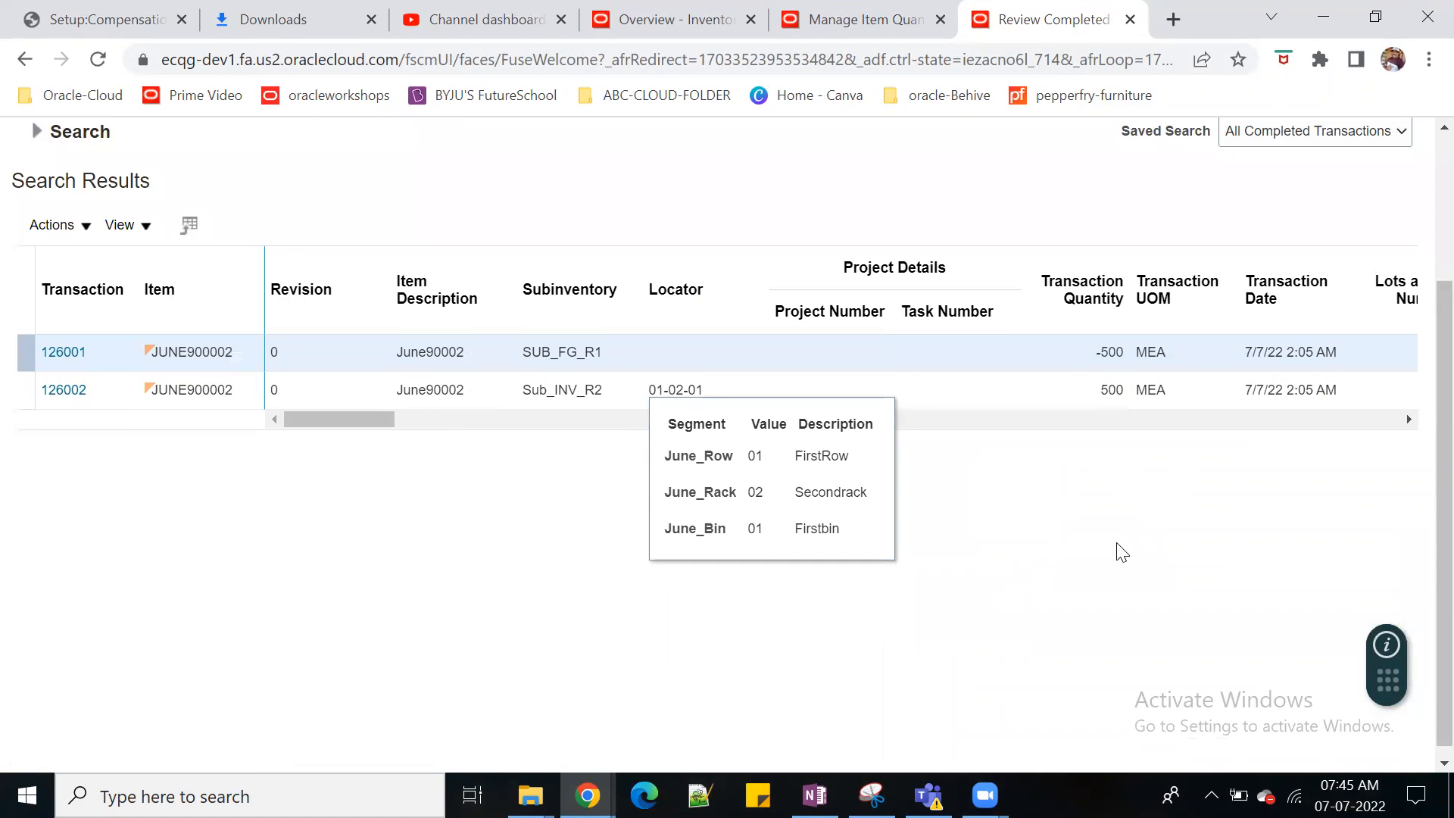
{"action": "left_click_drag", "start_coordinate": [330, 428], "coordinate": [272, 448]}
{"action": "scroll", "coordinate": [825, 499], "scroll_direction": "up", "scroll_amount": 3}
{"action": "left_click", "coordinate": [1384, 265]}
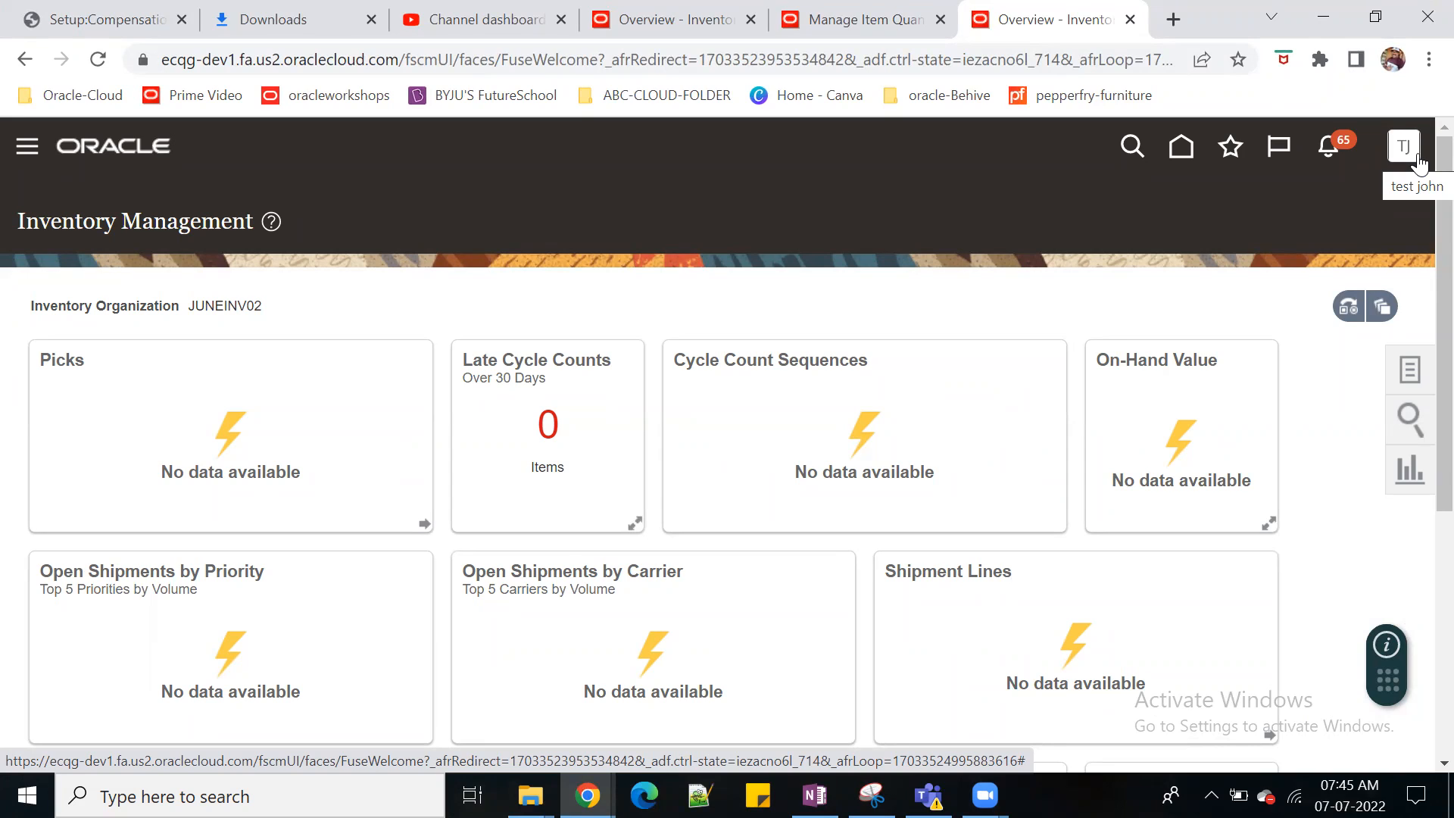
Step: Open Setup and Maintenance and switch the setup offering to Manufacturing and Supply Chain Materials Management
{"action": "left_click", "coordinate": [1418, 161]}
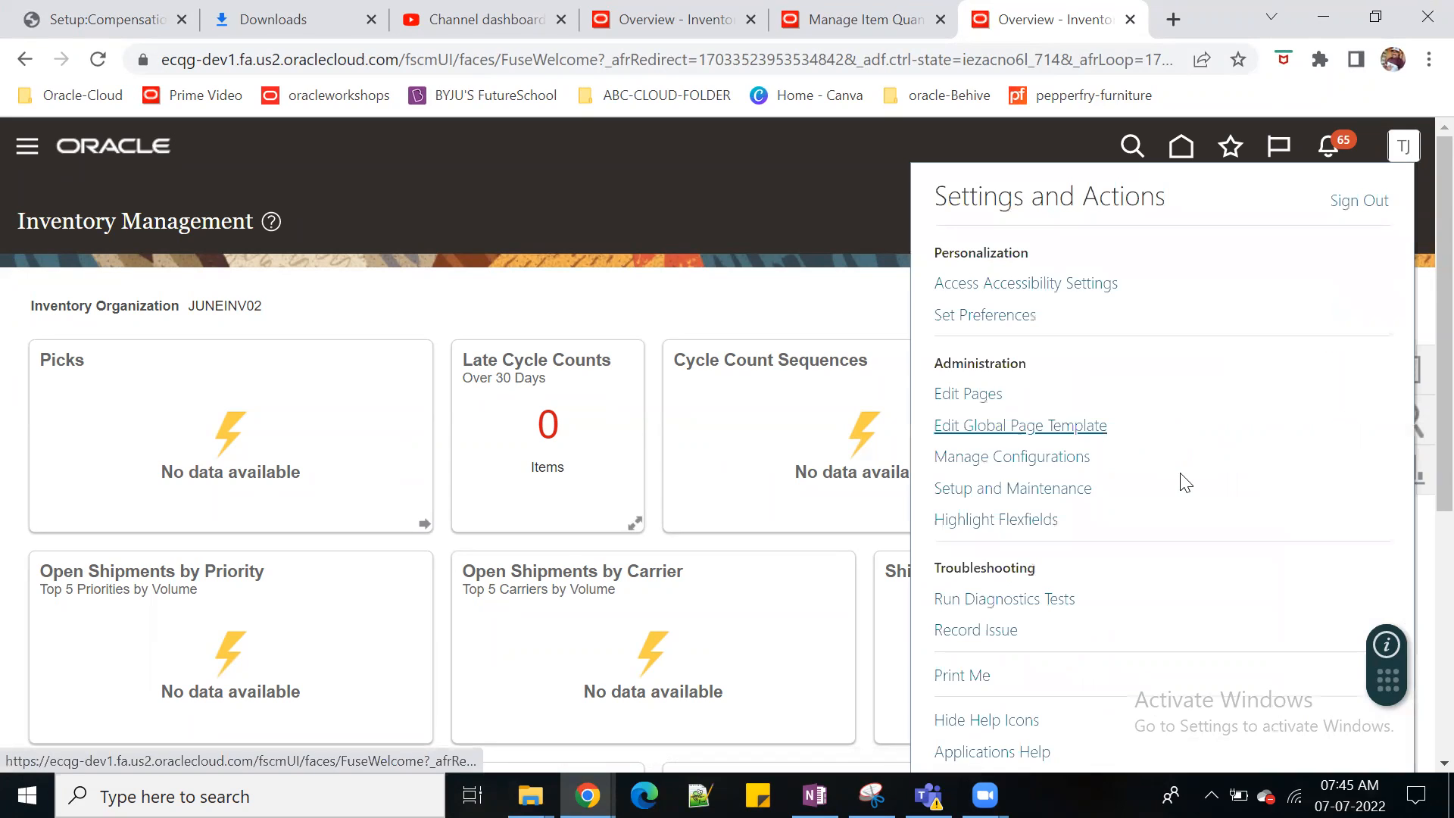
{"action": "left_click", "coordinate": [1022, 487]}
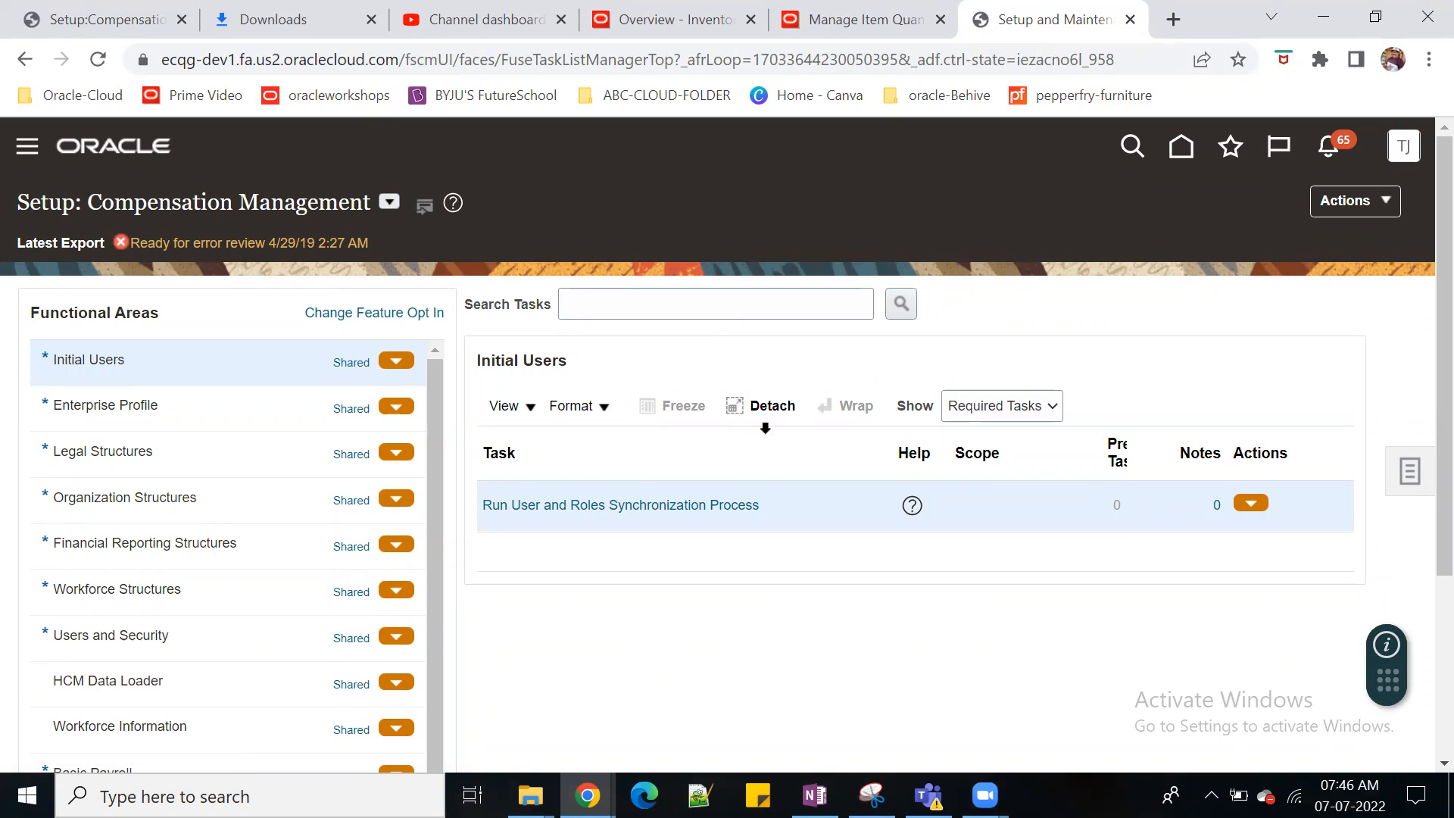
{"action": "left_click", "coordinate": [390, 201]}
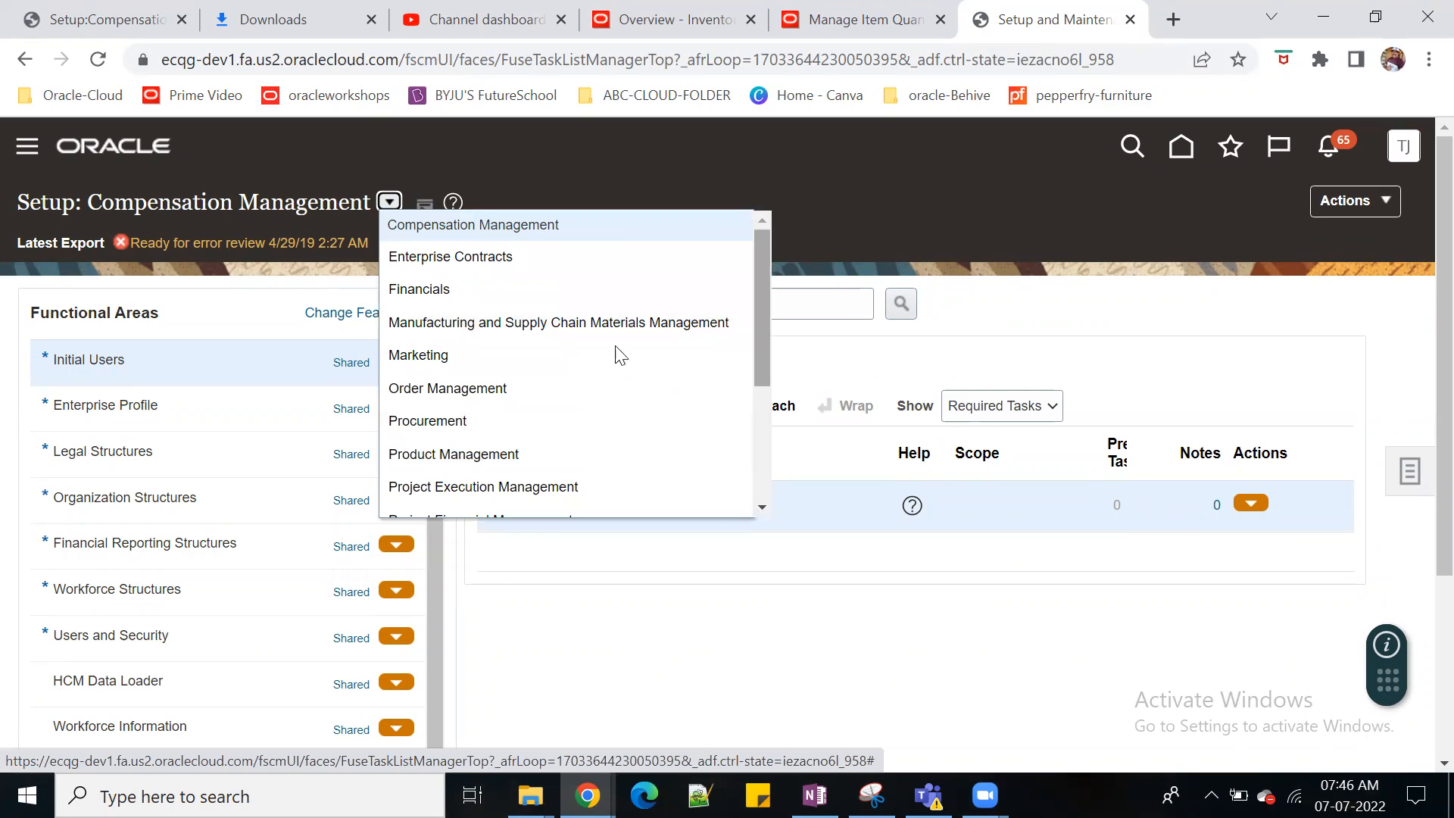
{"action": "left_click", "coordinate": [583, 328]}
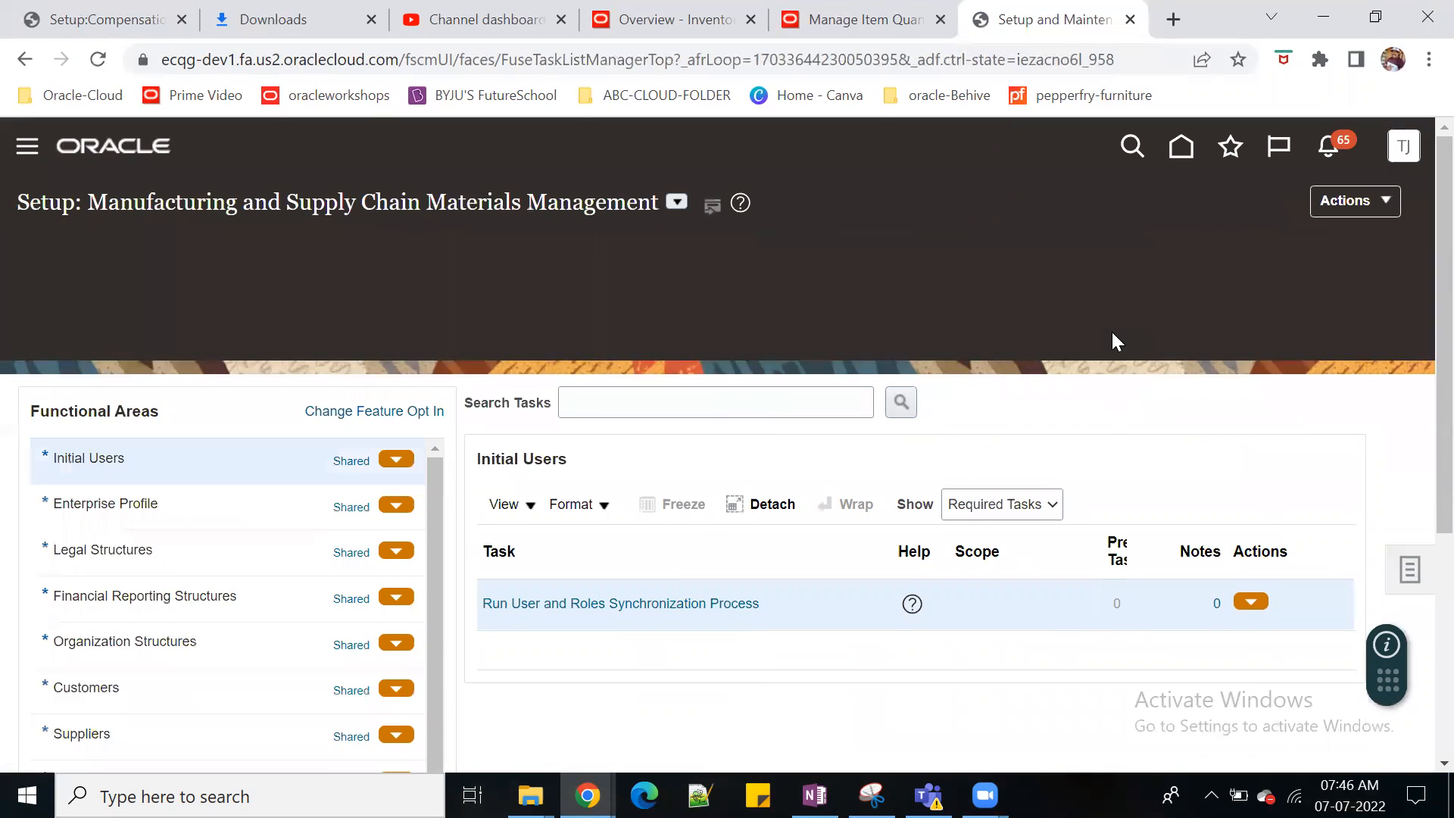
Step: Open the Manage Material Statuses task in the Inventory Management functional area
{"action": "scroll", "coordinate": [186, 647], "scroll_direction": "down", "scroll_amount": 3}
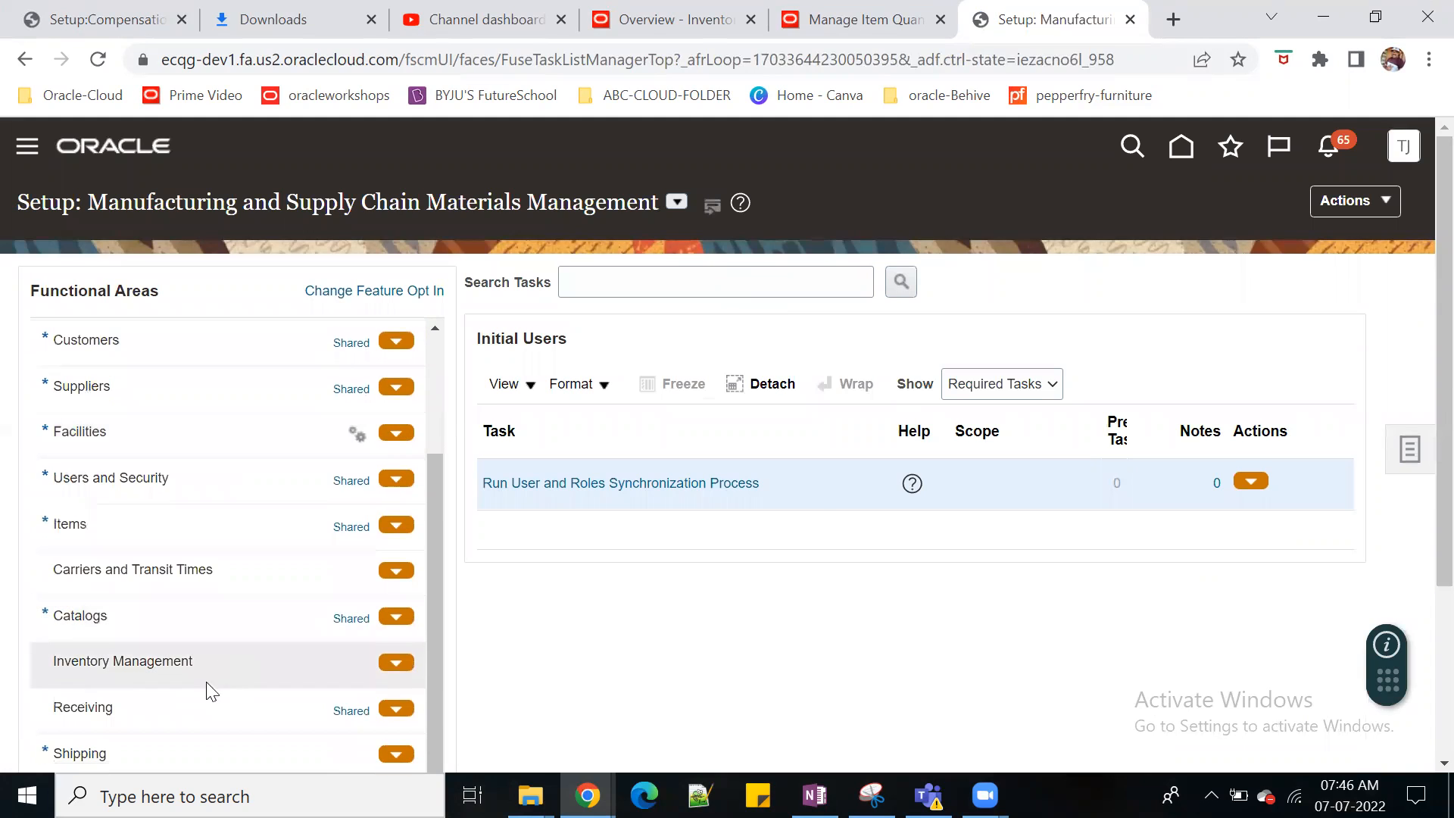
{"action": "left_click", "coordinate": [152, 657]}
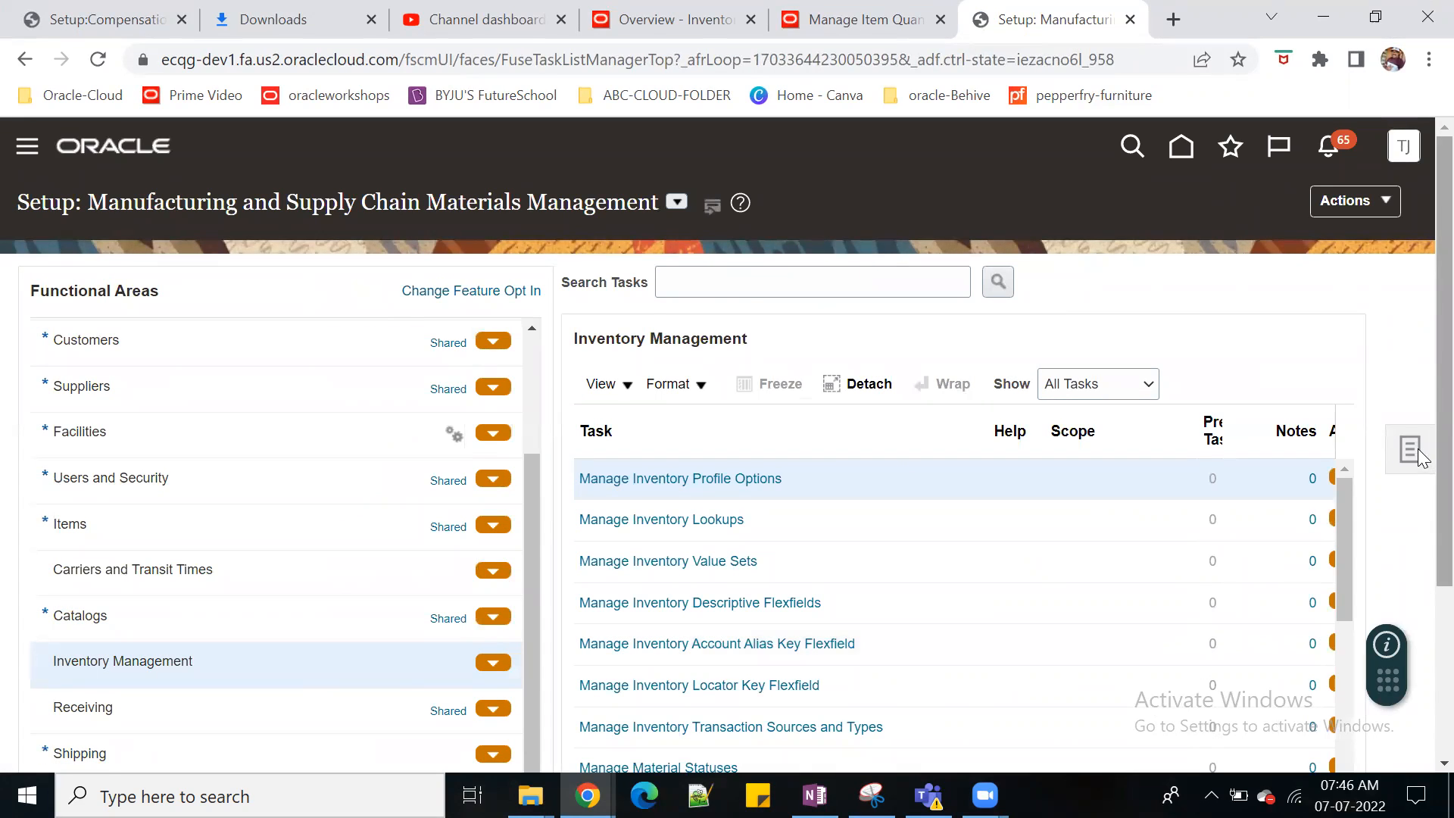
{"action": "scroll", "coordinate": [1422, 500], "scroll_direction": "down", "scroll_amount": 2}
{"action": "scroll", "coordinate": [1421, 557], "scroll_direction": "down", "scroll_amount": 1}
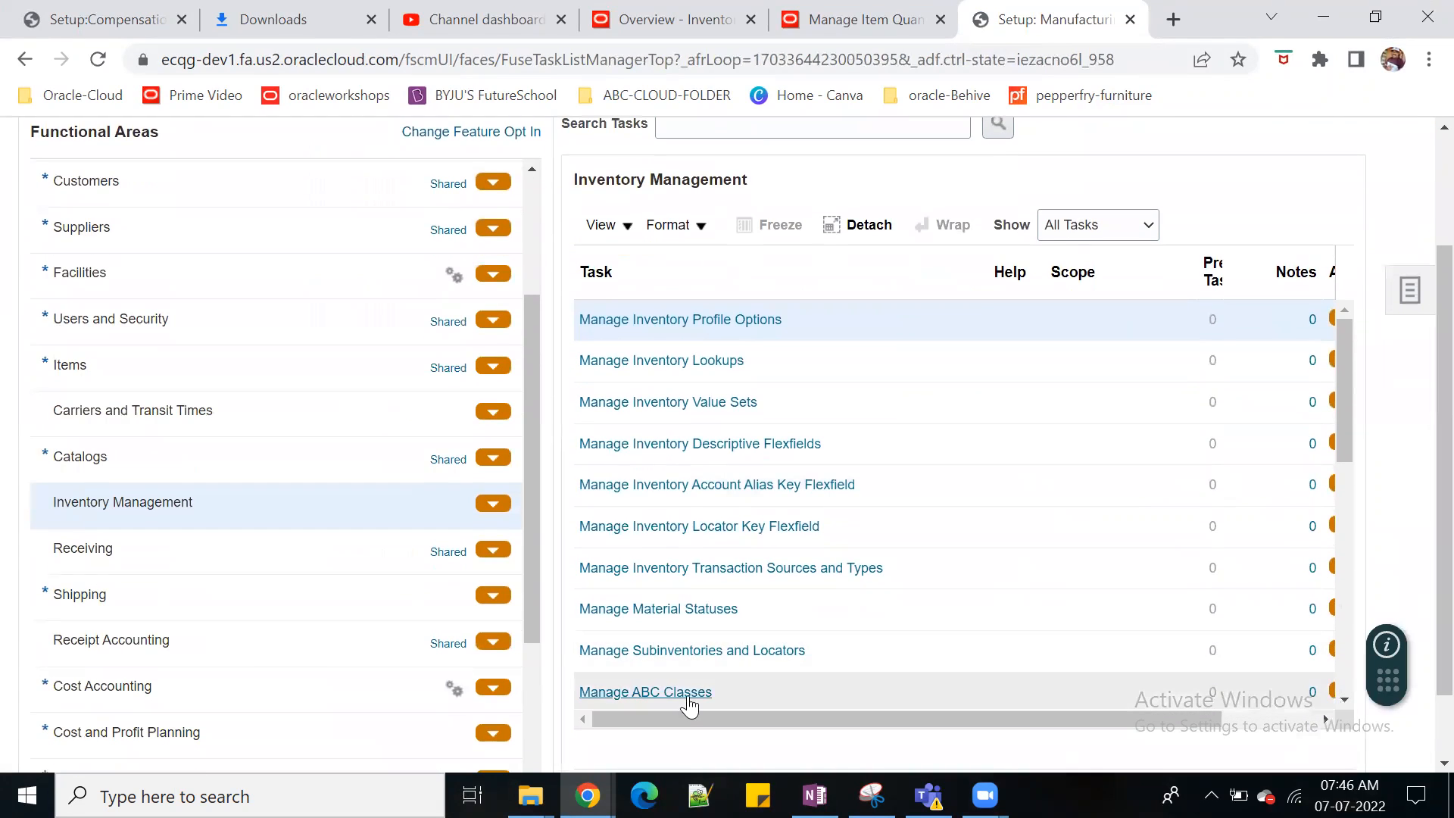
{"action": "left_click", "coordinate": [667, 619]}
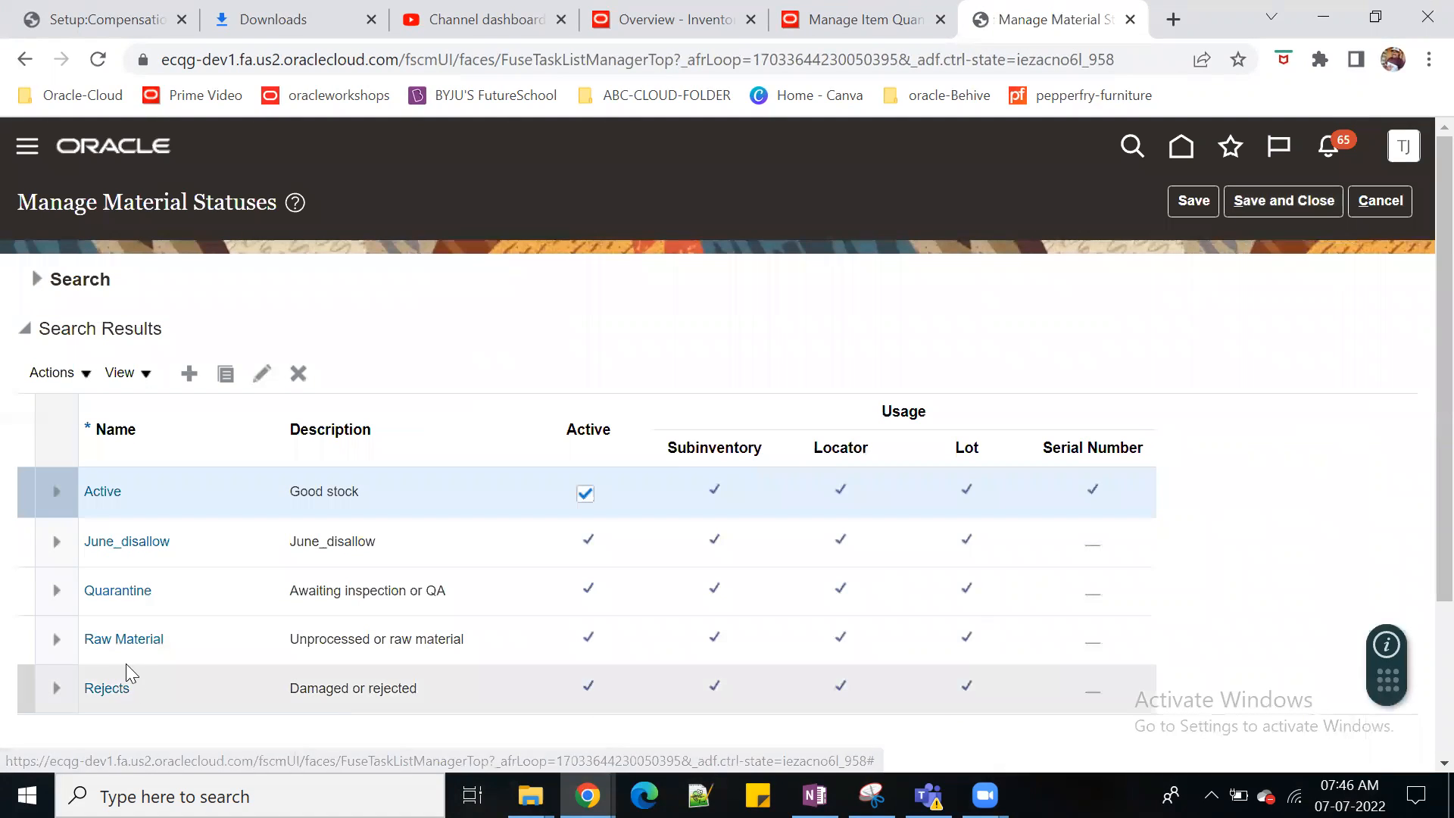
Step: Open the Quarantine material status, examine its disallowed transactions, and close it without changes
{"action": "left_click", "coordinate": [223, 600]}
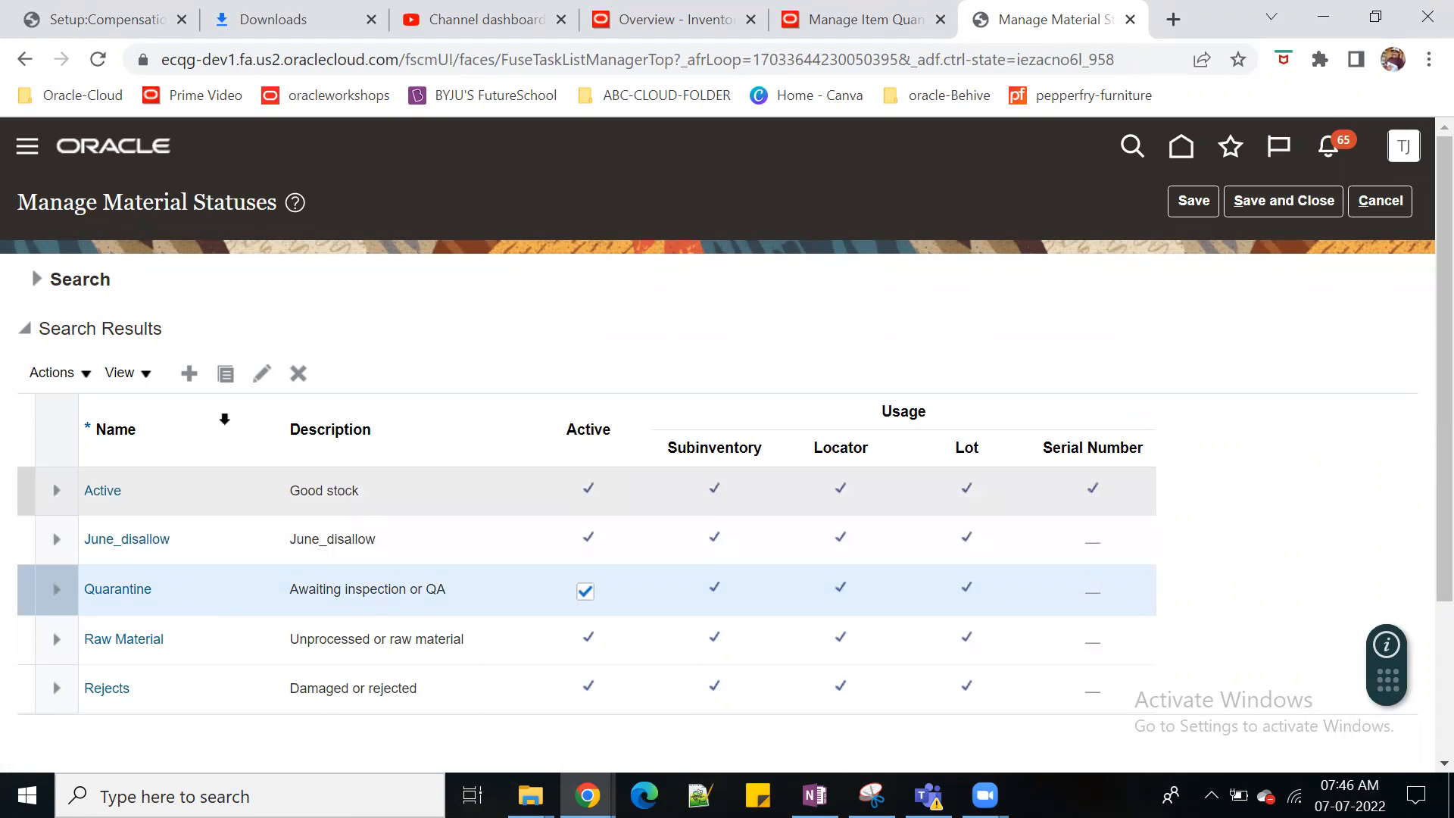
{"action": "left_click", "coordinate": [262, 374]}
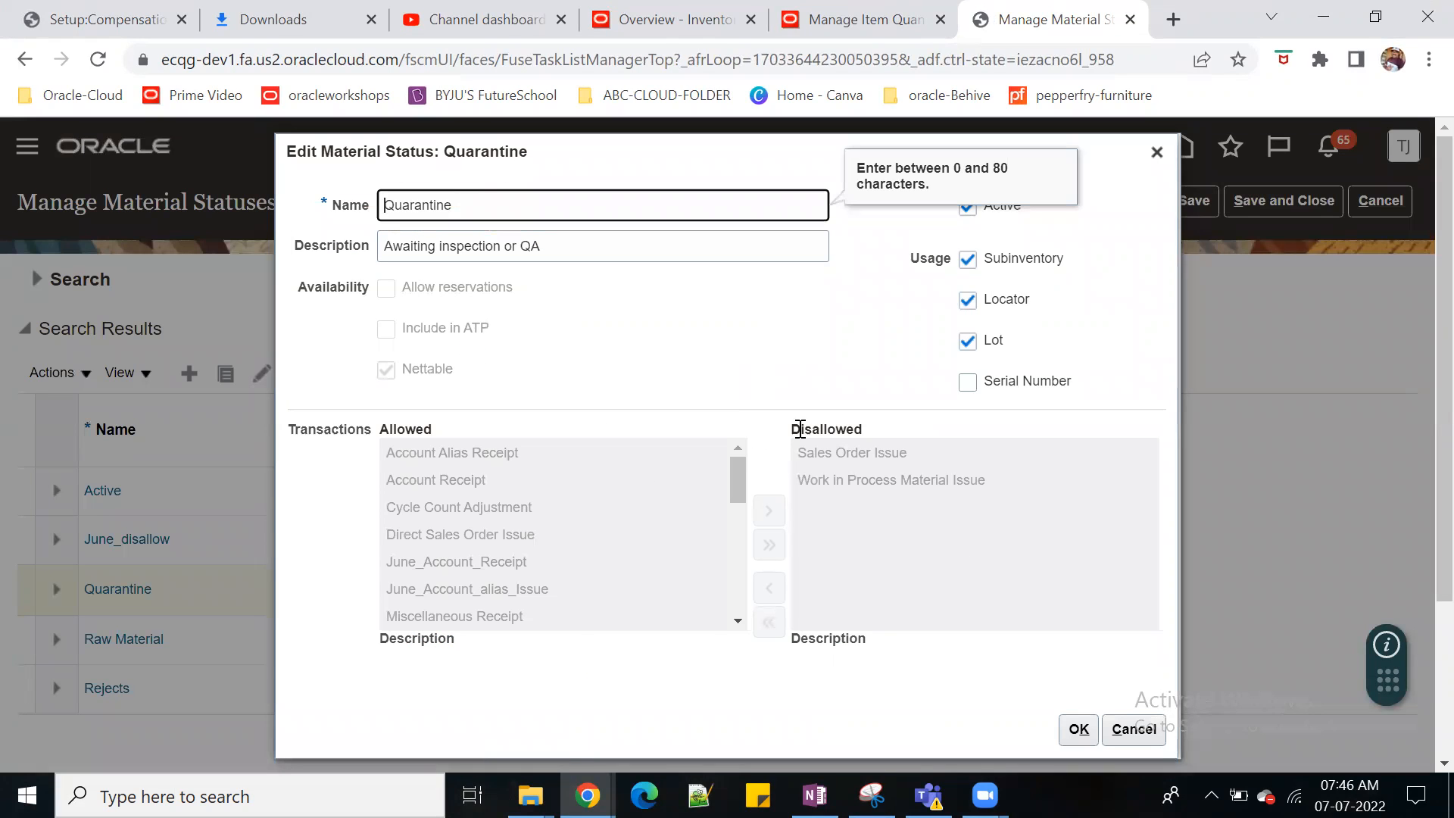
{"action": "left_click_drag", "start_coordinate": [790, 428], "coordinate": [867, 428]}
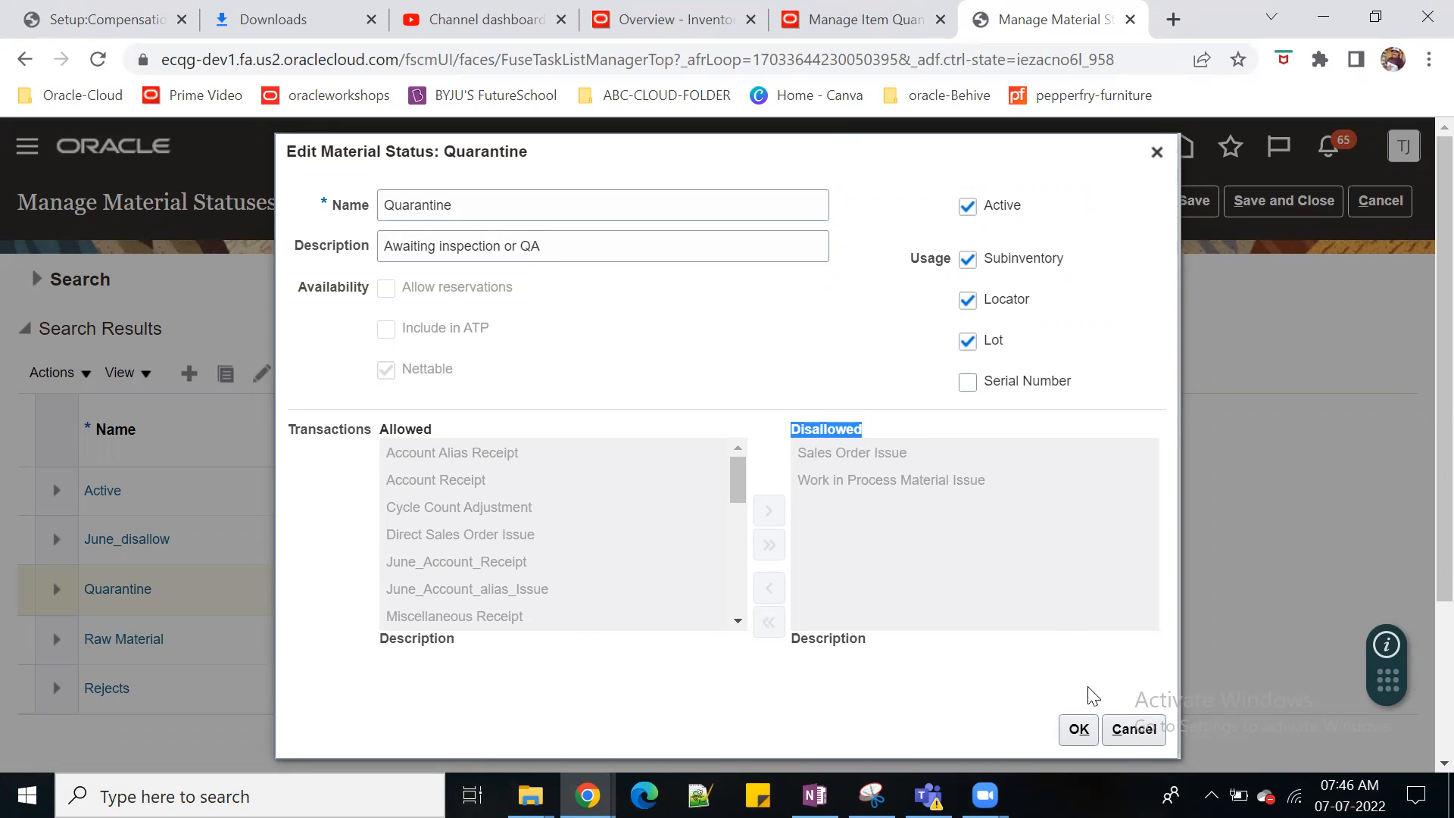
{"action": "left_click", "coordinate": [1134, 729]}
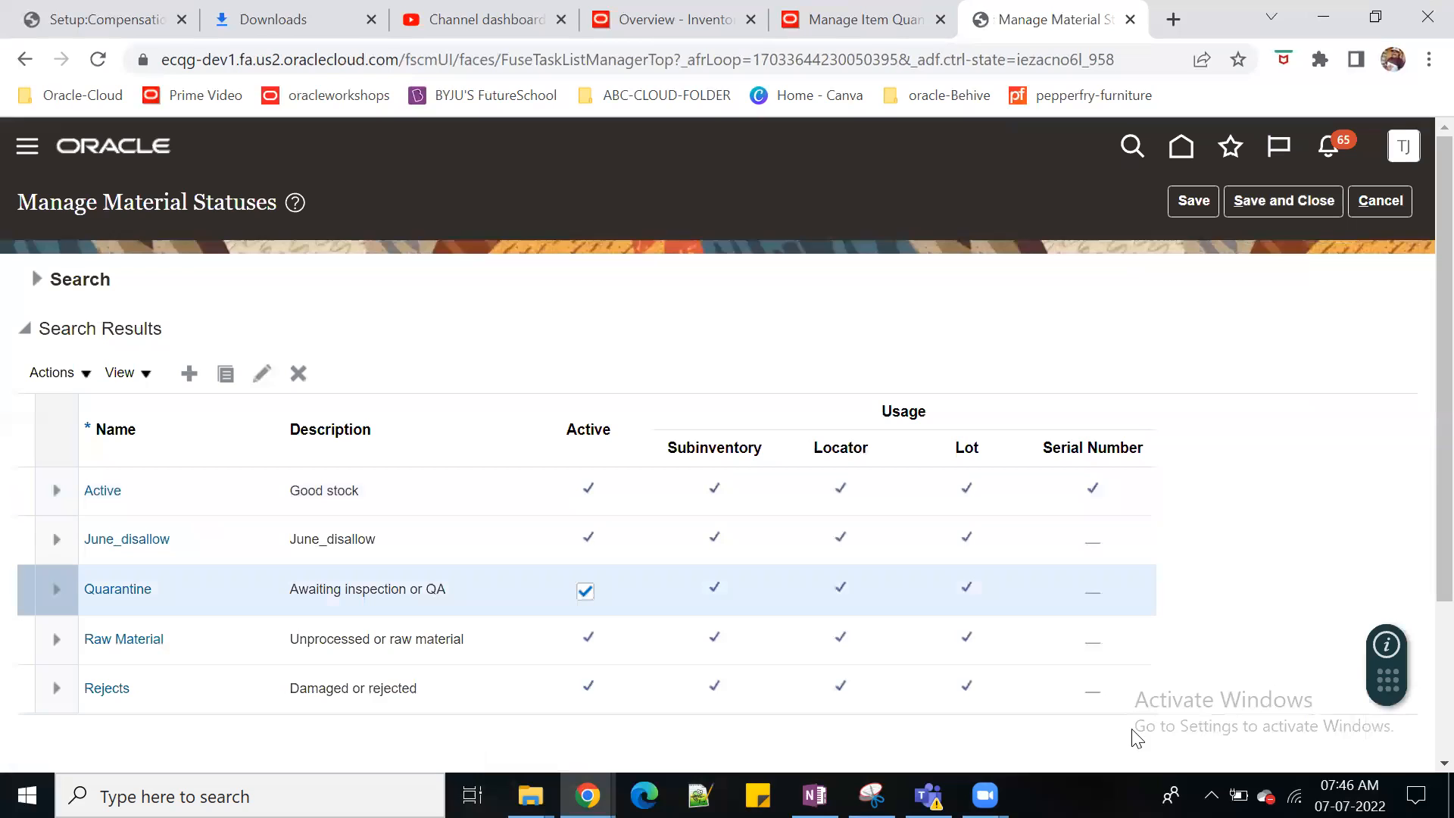
Step: Open the Rejects material status, examine its allowed and disallowed transactions, and close it without changes
{"action": "left_click", "coordinate": [182, 694]}
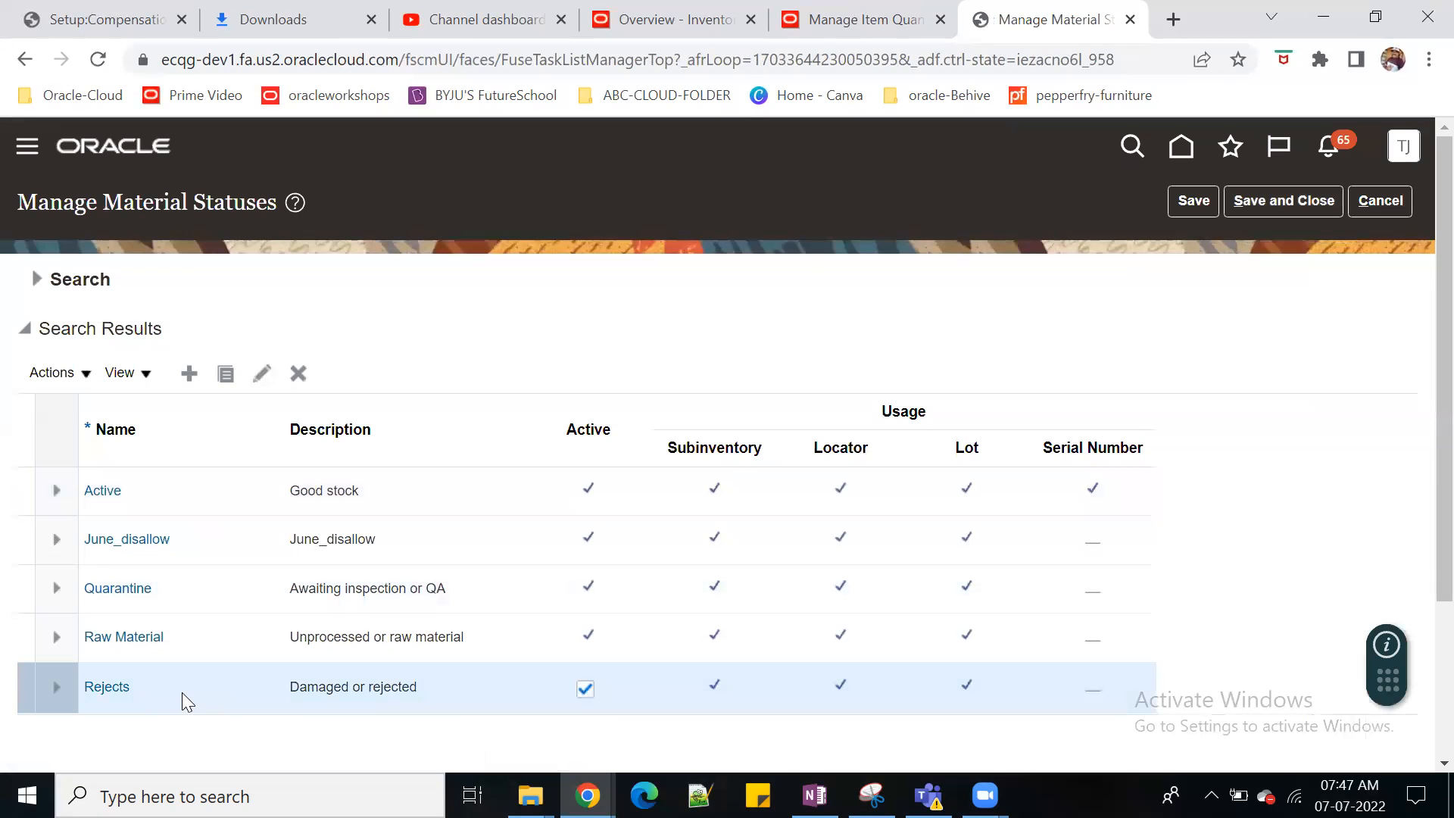
{"action": "left_click", "coordinate": [298, 372]}
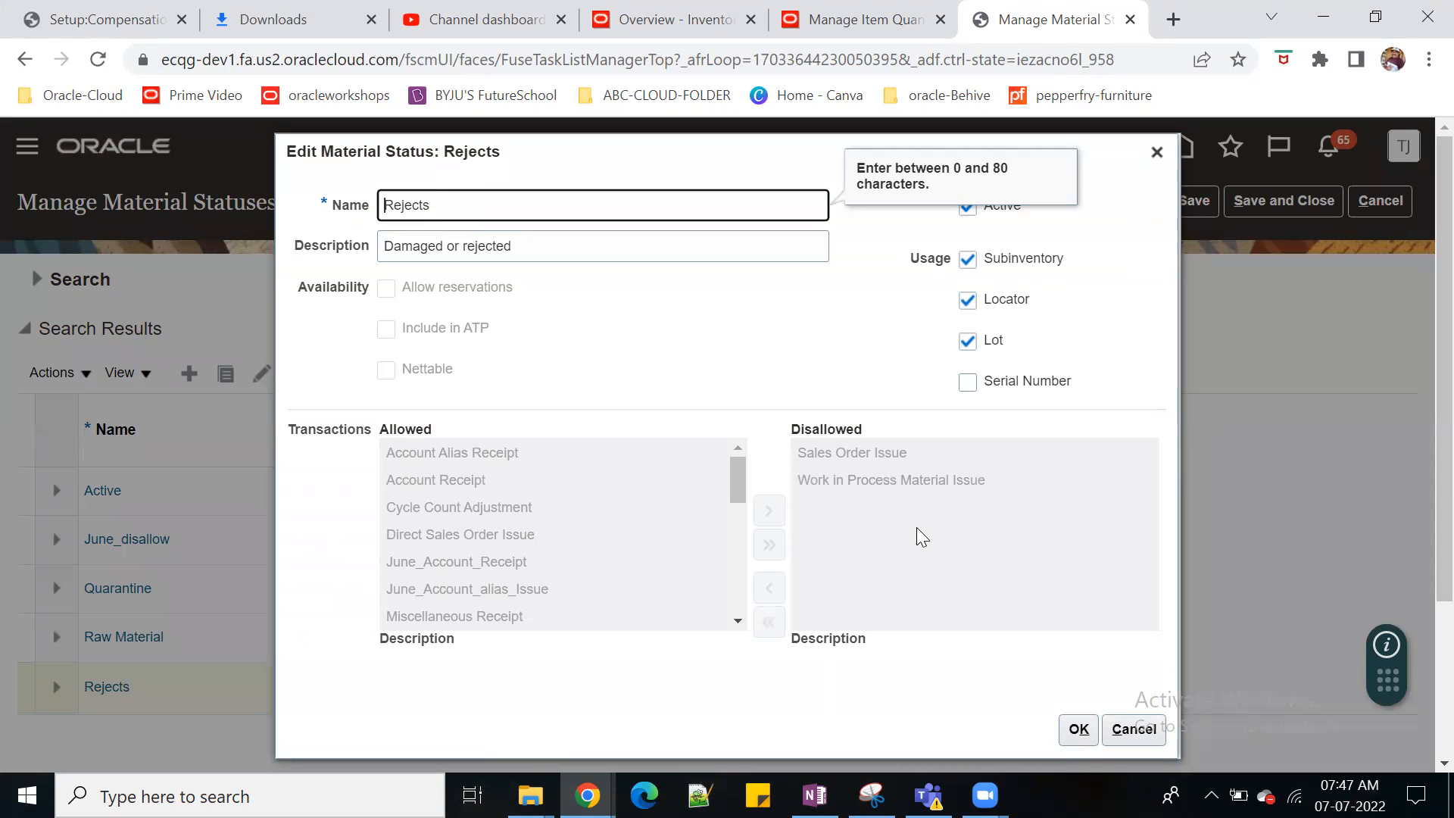
{"action": "left_click", "coordinate": [1152, 725]}
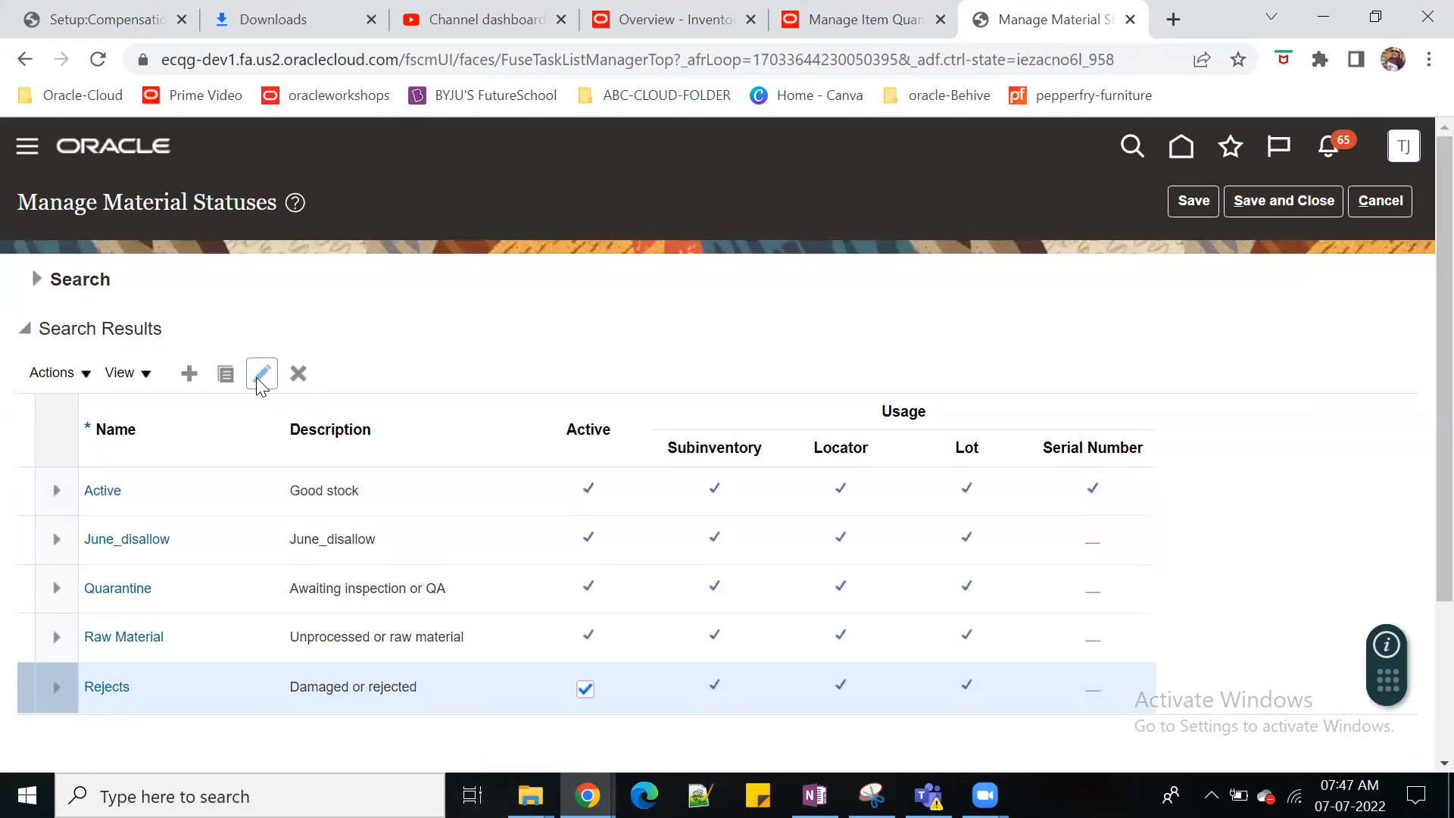
Step: Start a new material status with JUNE_REJECTS as both its name and description
{"action": "left_click", "coordinate": [260, 378]}
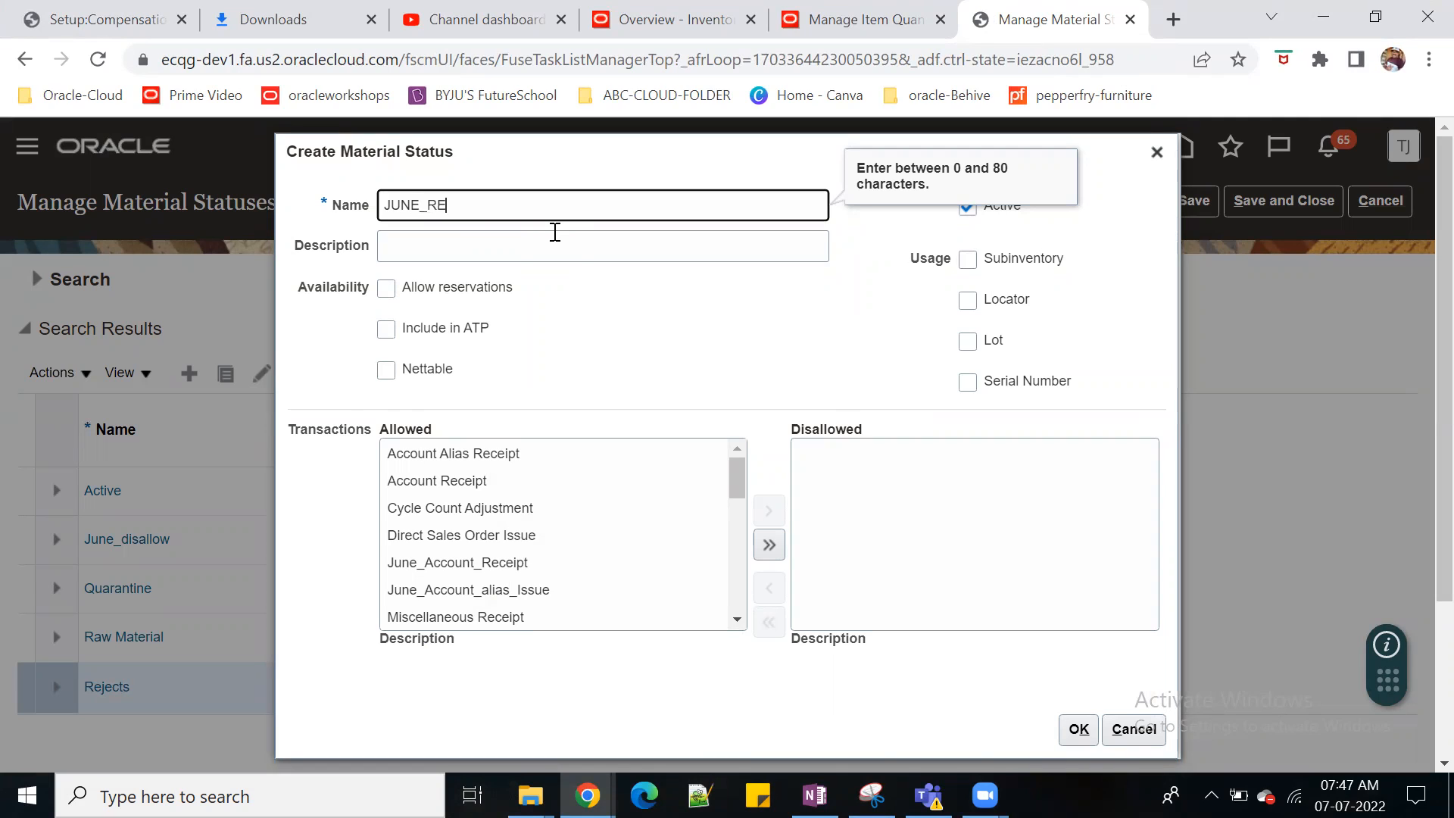
{"action": "left_click", "coordinate": [555, 235]}
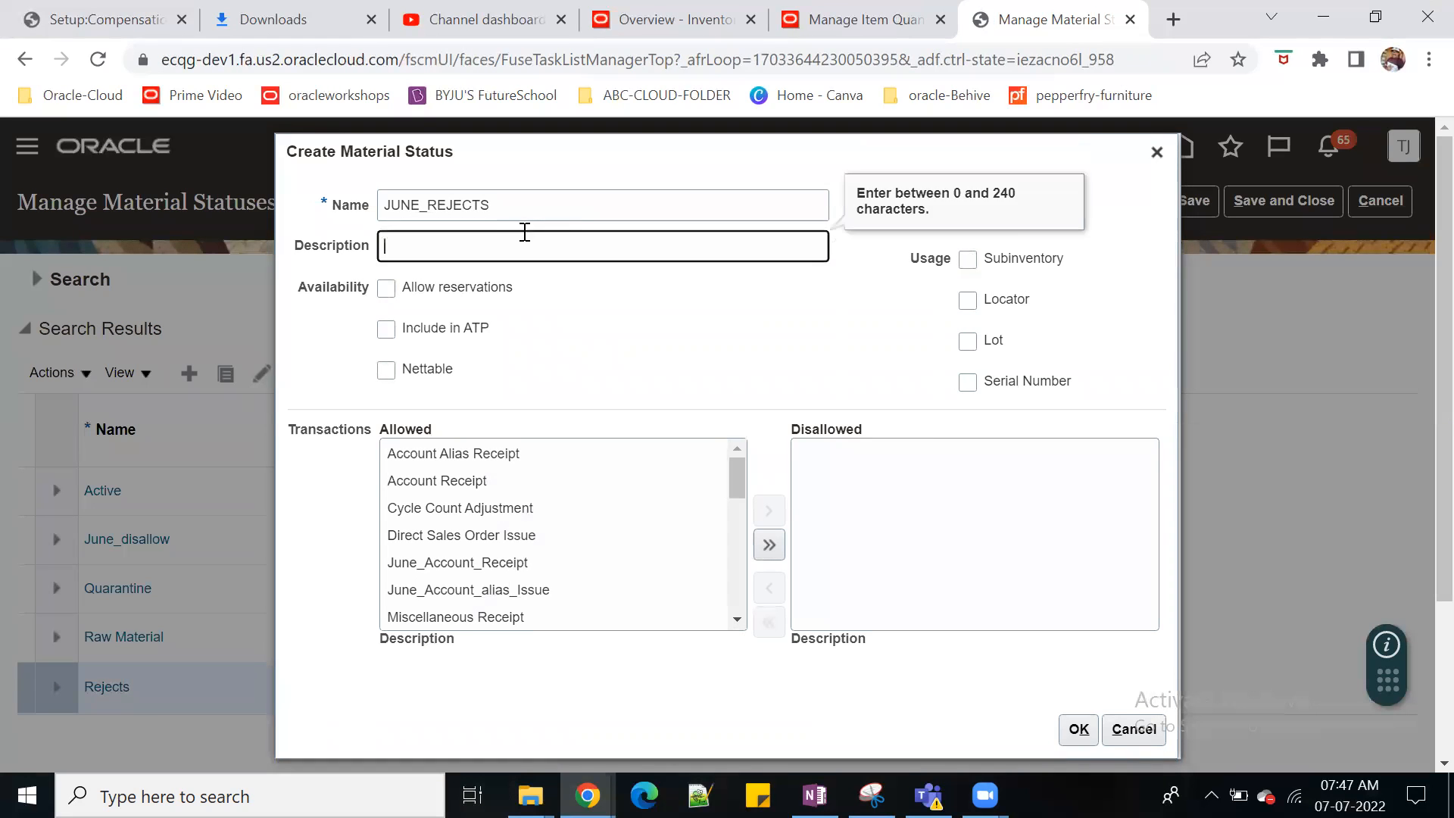
{"action": "double_click", "coordinate": [526, 202]}
{"action": "key", "text": "ctrl+c"}
{"action": "left_click", "coordinate": [455, 241]}
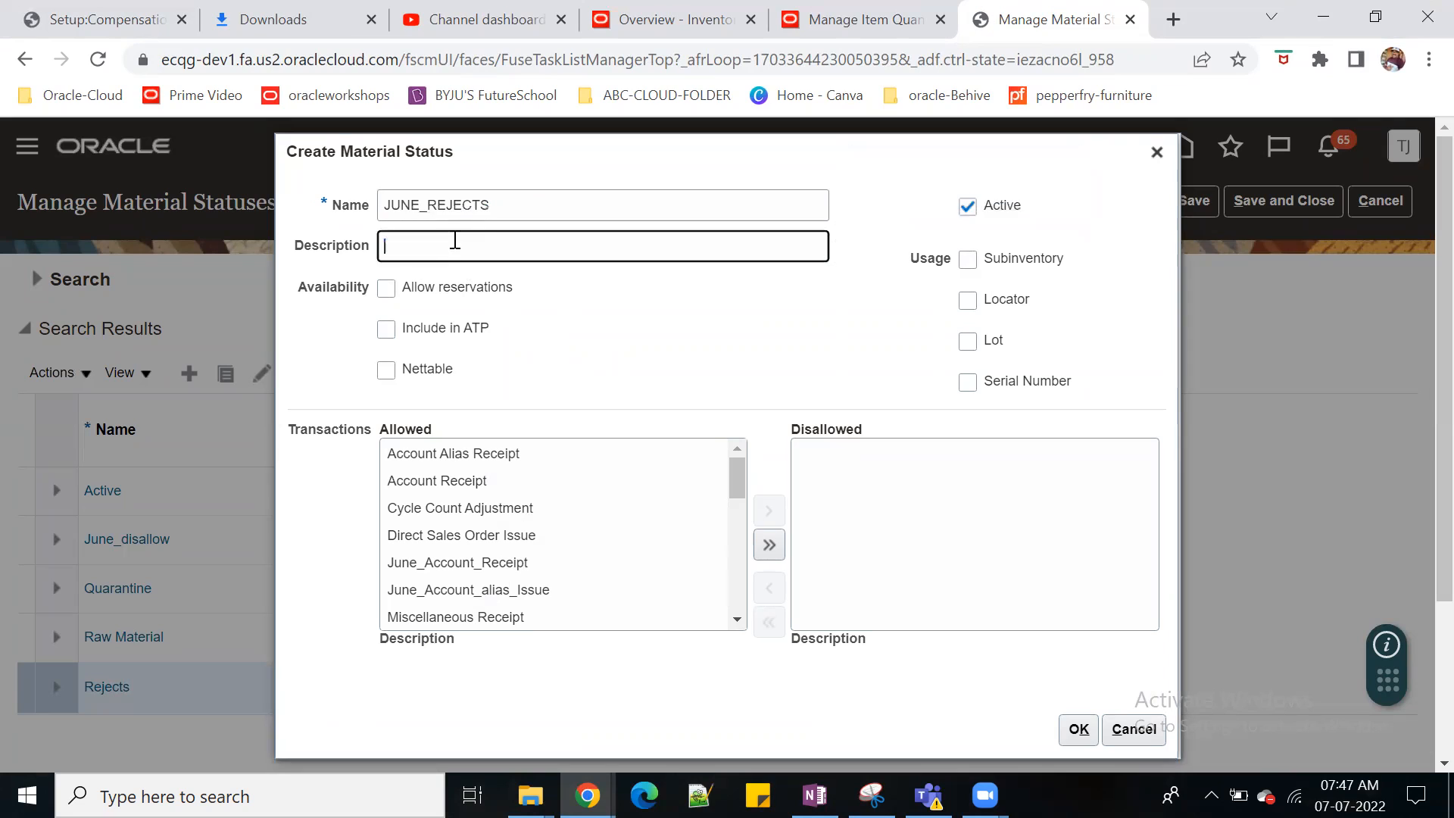
{"action": "key", "text": "ctrl+v"}
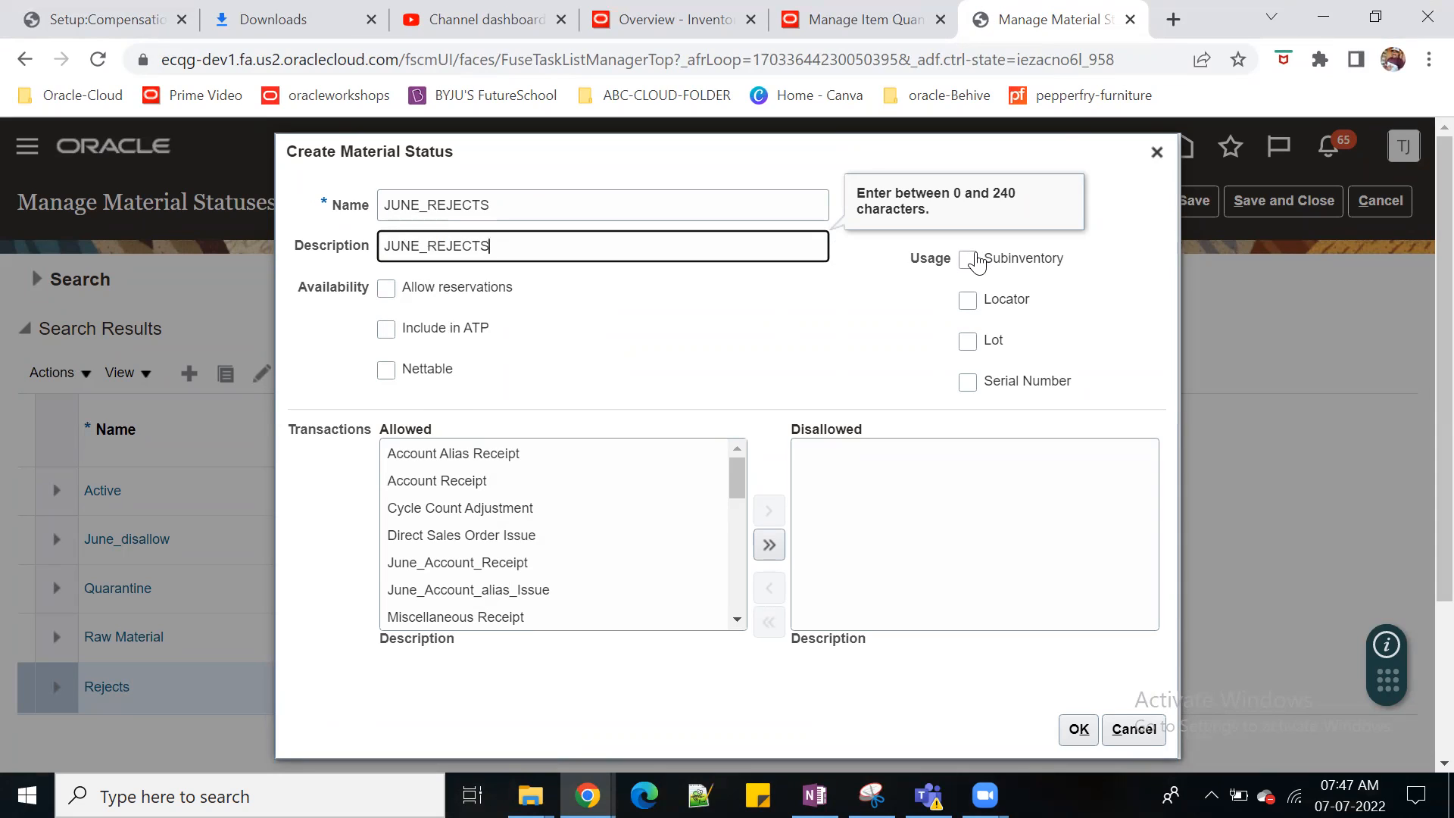
Step: Enable the new material status for Subinventory, Locator, Lot and Serial Number usage
{"action": "left_click", "coordinate": [972, 262]}
{"action": "left_click", "coordinate": [970, 304]}
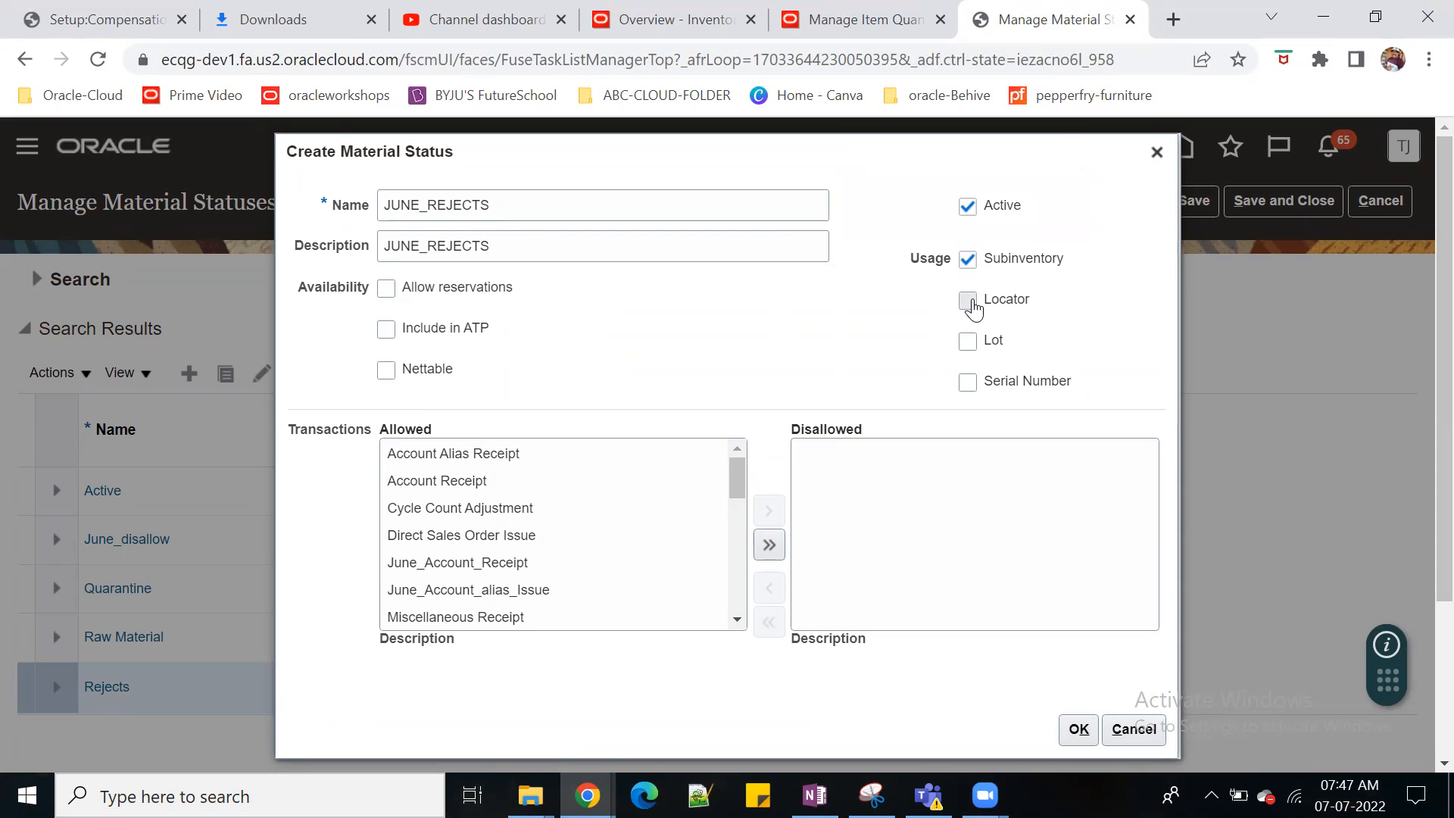
{"action": "left_click", "coordinate": [969, 340]}
{"action": "left_click", "coordinate": [968, 383]}
Step: Move the June_Account_alias_Issue and Subinventory Transfer transactions from Allowed to Disallowed for JUNE_REJECTS
{"action": "left_click", "coordinate": [742, 617]}
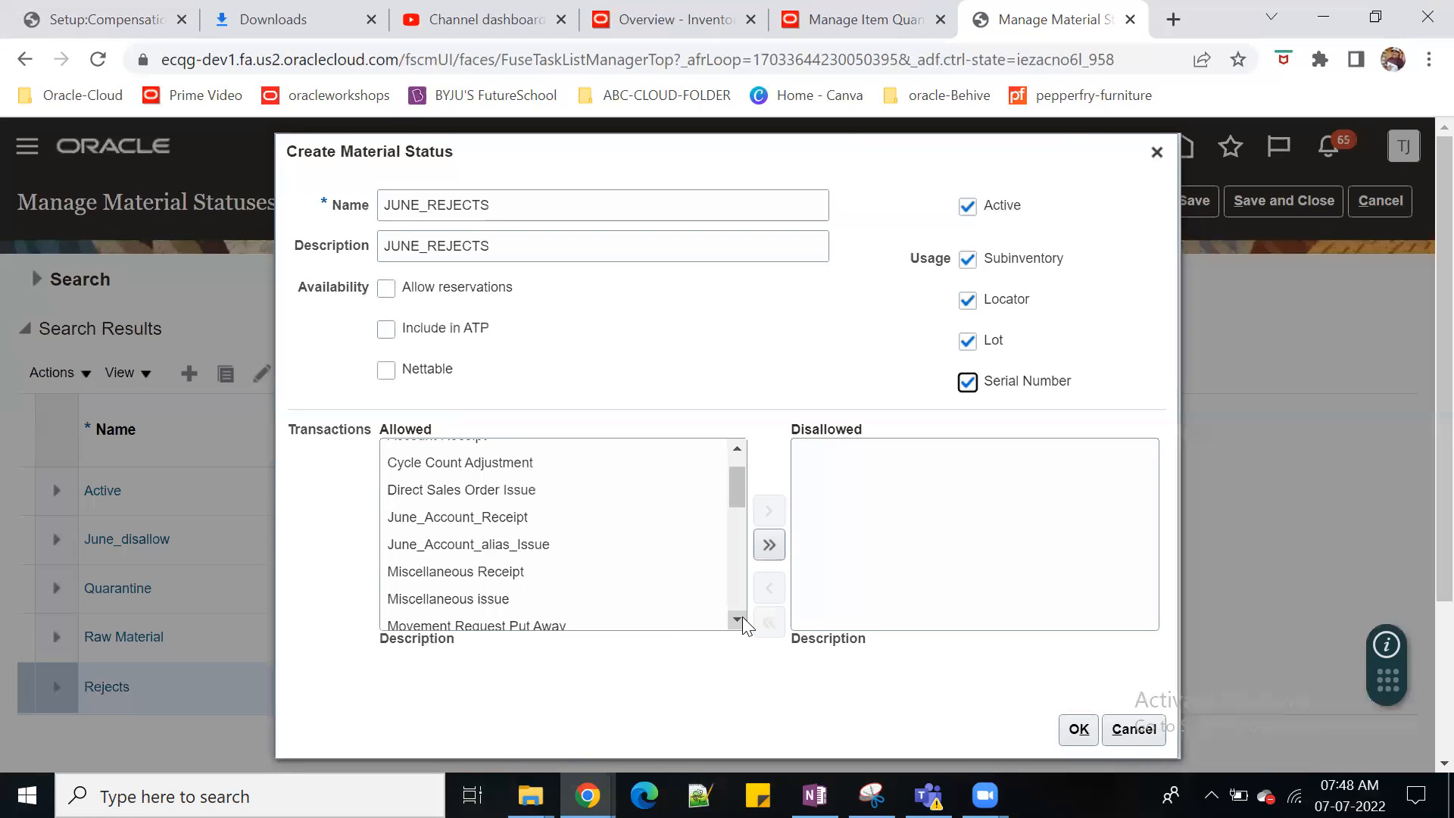
{"action": "left_click", "coordinate": [545, 545]}
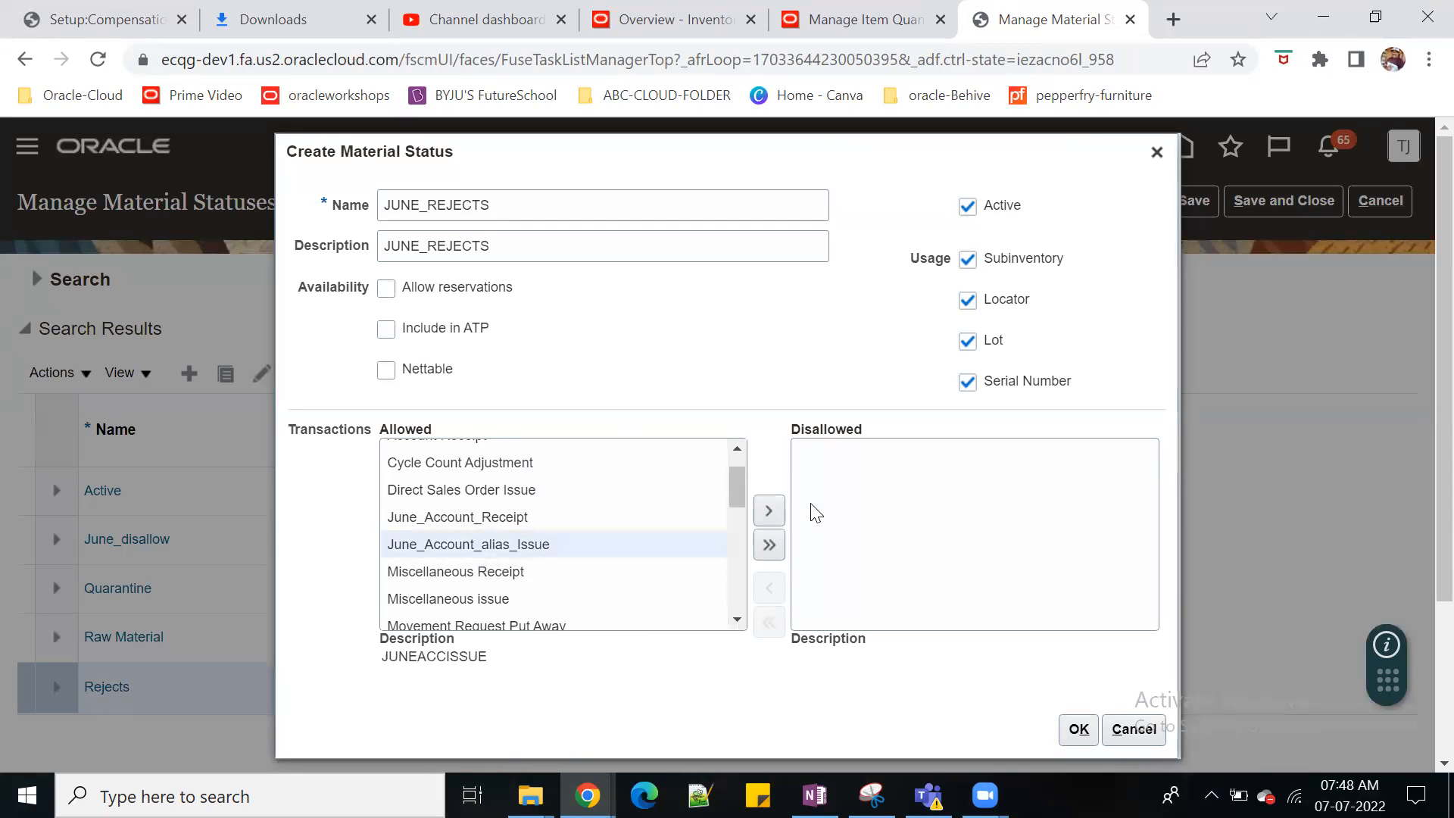
{"action": "left_click", "coordinate": [768, 510]}
{"action": "left_click_drag", "start_coordinate": [740, 481], "coordinate": [745, 517]}
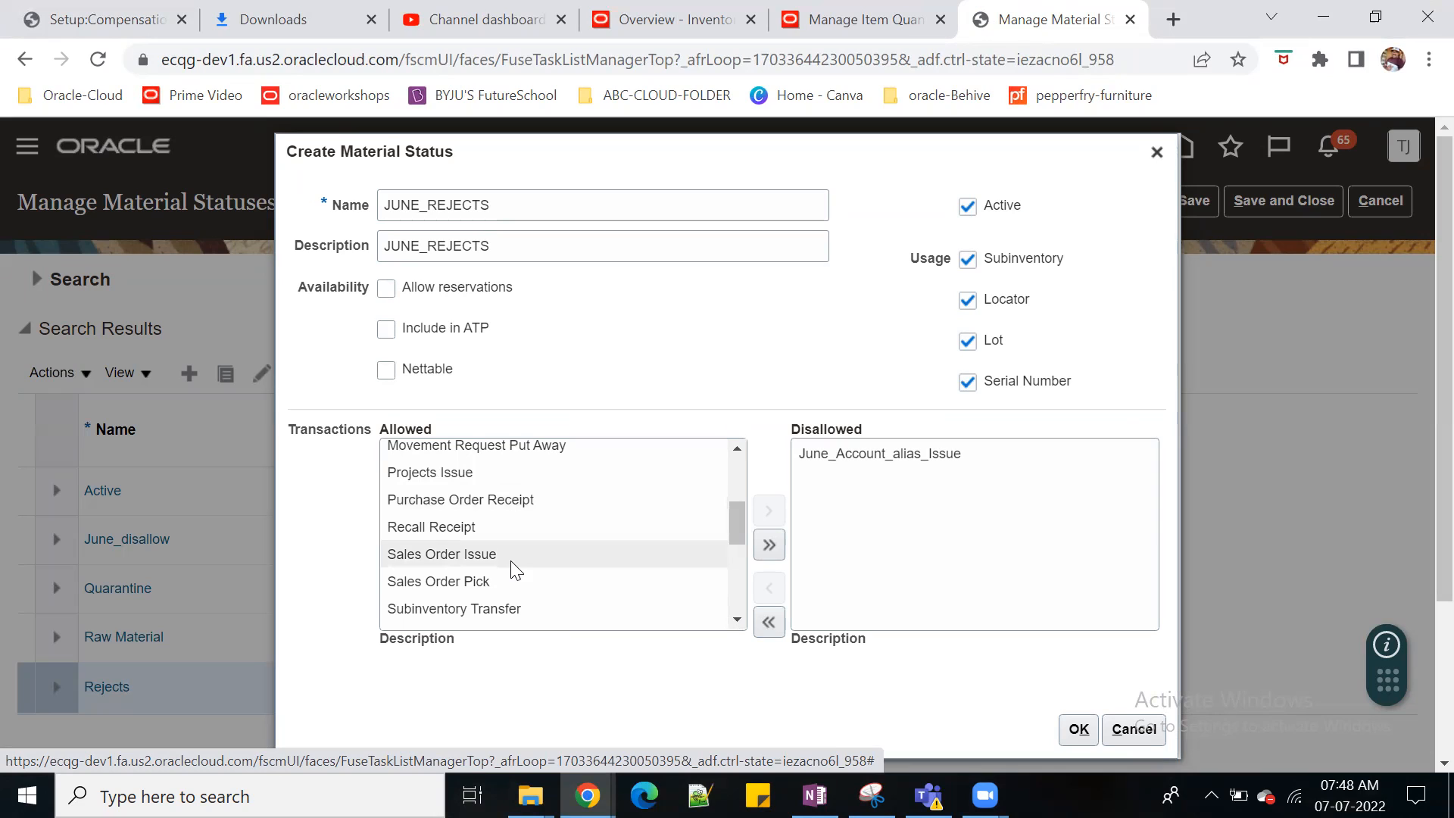
{"action": "left_click", "coordinate": [523, 608]}
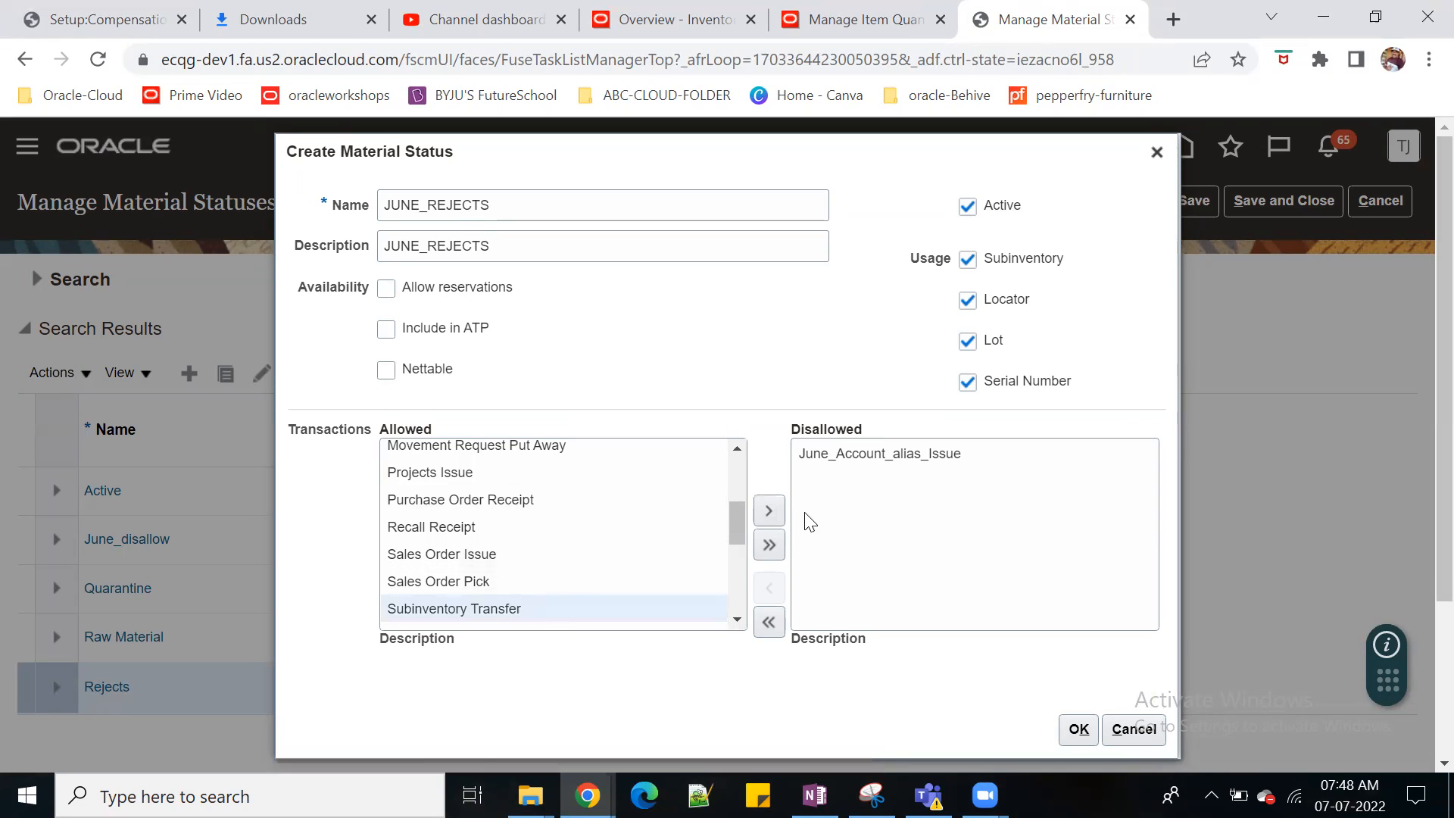
{"action": "left_click", "coordinate": [769, 510]}
Step: Try to confirm the new status, and enable its Include in ATP and Nettable availability options
{"action": "left_click", "coordinate": [1078, 736]}
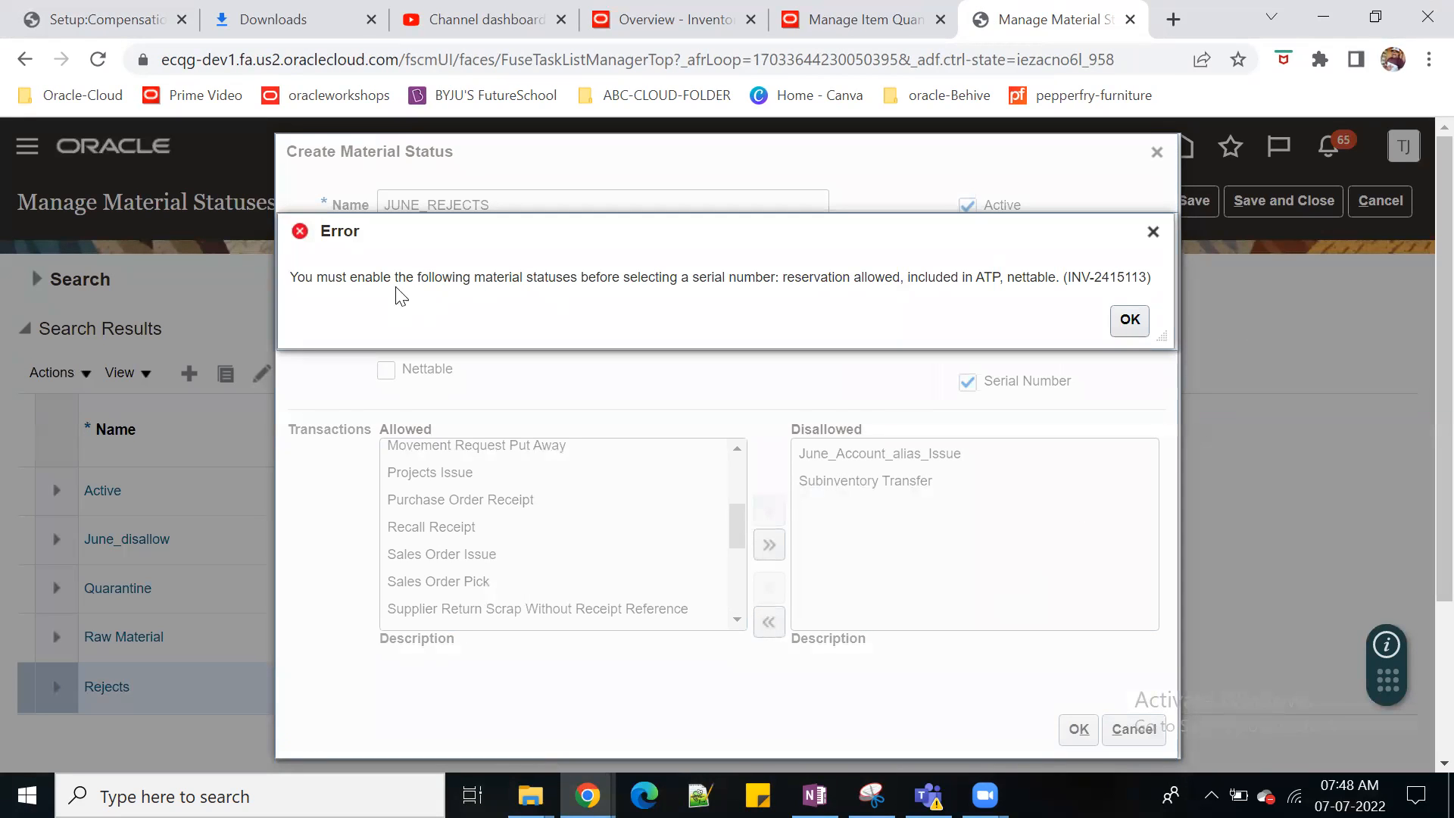
{"action": "left_click_drag", "start_coordinate": [454, 280], "coordinate": [833, 281]}
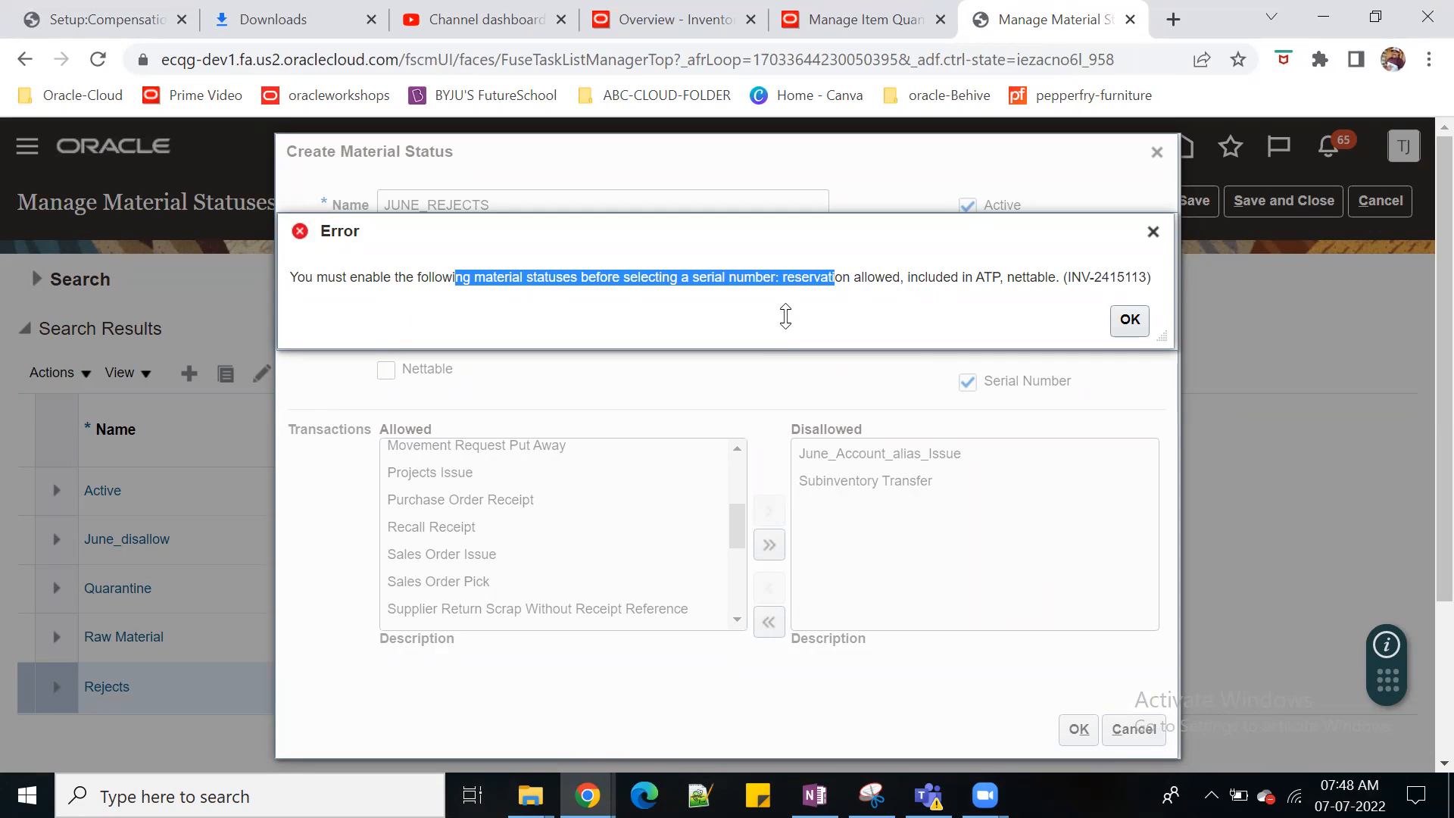
{"action": "left_click", "coordinate": [1130, 318]}
{"action": "left_click", "coordinate": [385, 328]}
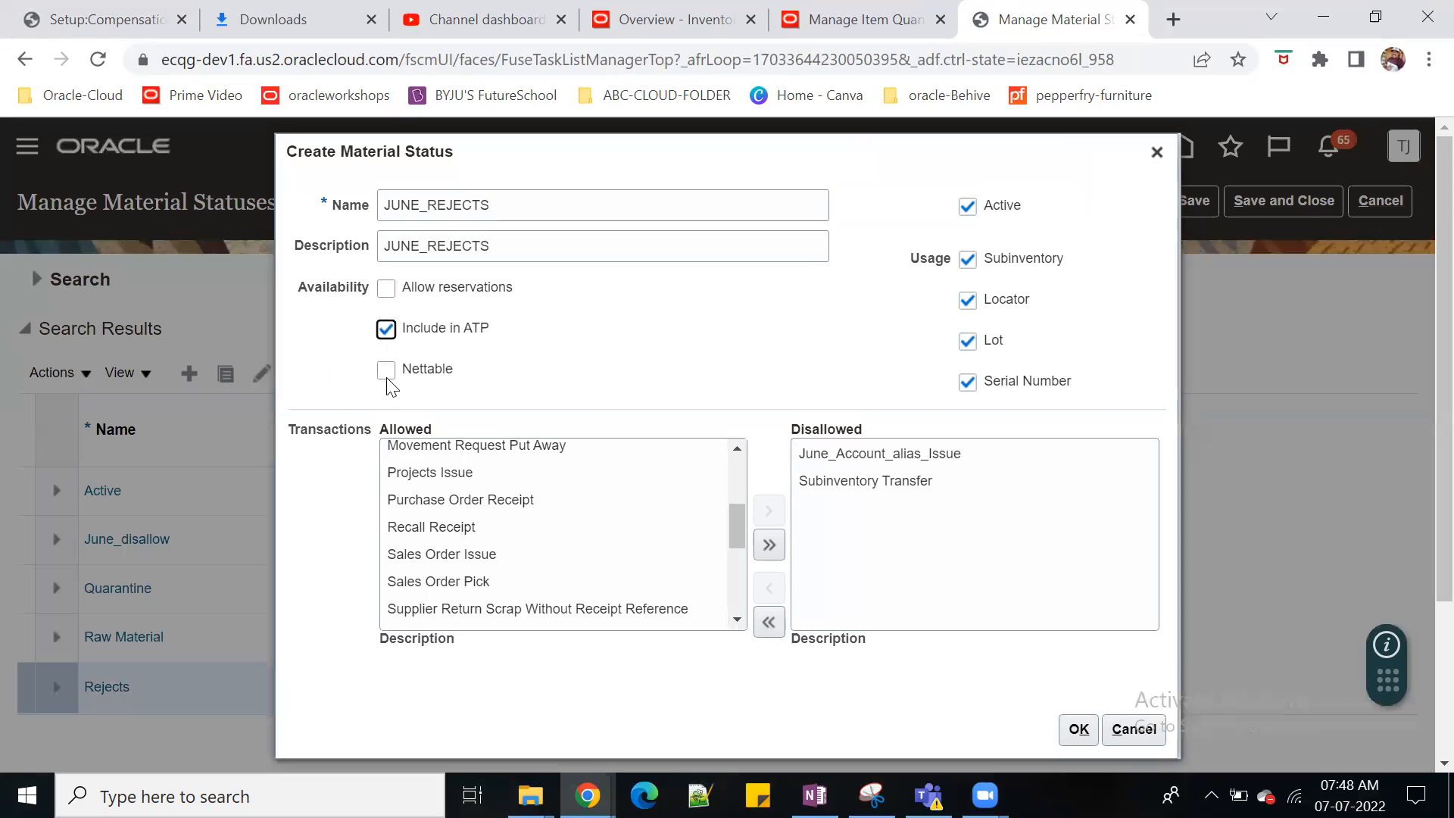
{"action": "left_click", "coordinate": [387, 373]}
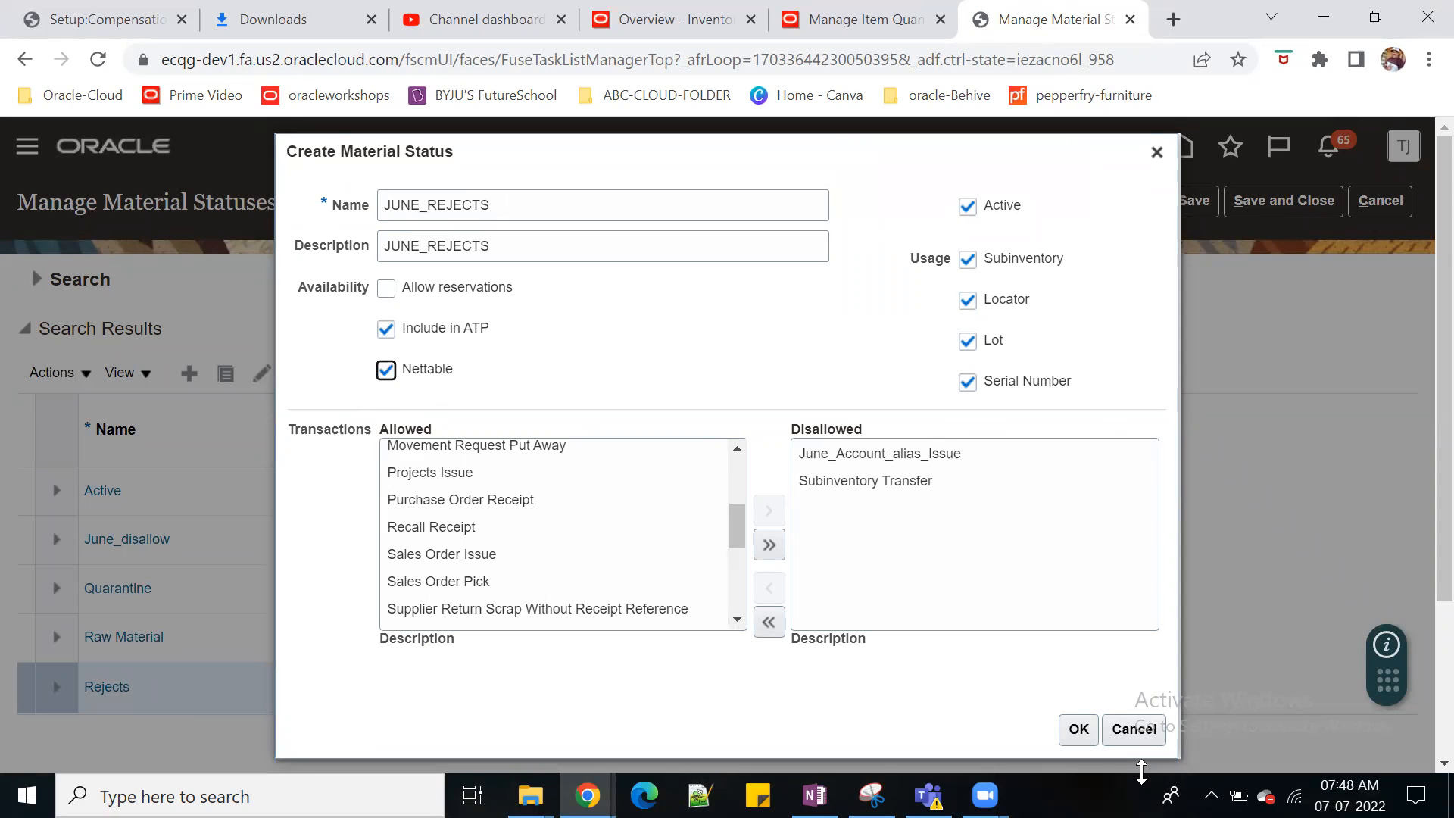
Step: Allow reservations for JUNE_REJECTS, confirm the new status, and save and close the material statuses
{"action": "left_click", "coordinate": [1079, 730]}
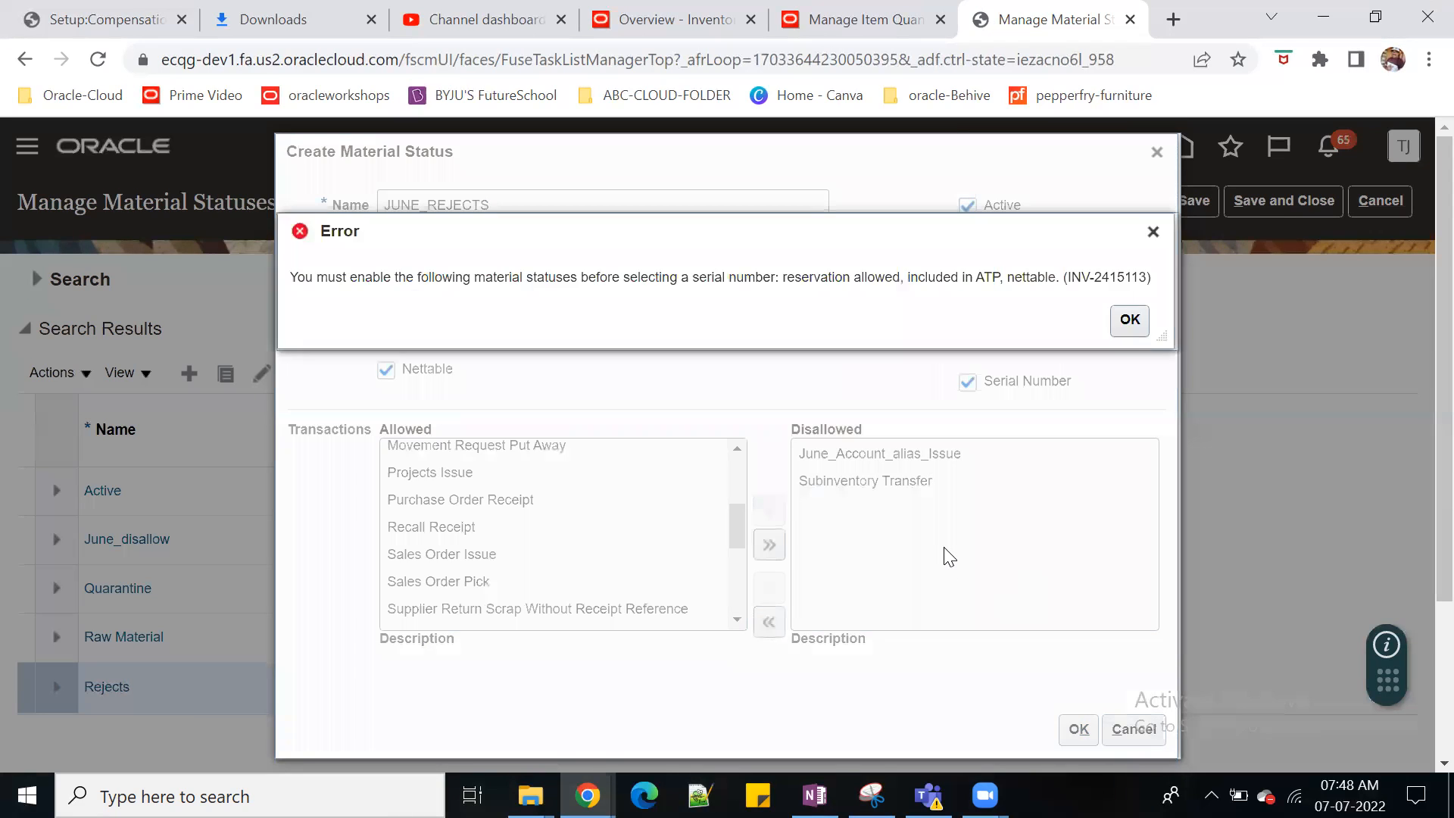
{"action": "left_click", "coordinate": [1129, 319]}
{"action": "left_click", "coordinate": [386, 287]}
{"action": "left_click", "coordinate": [1075, 730]}
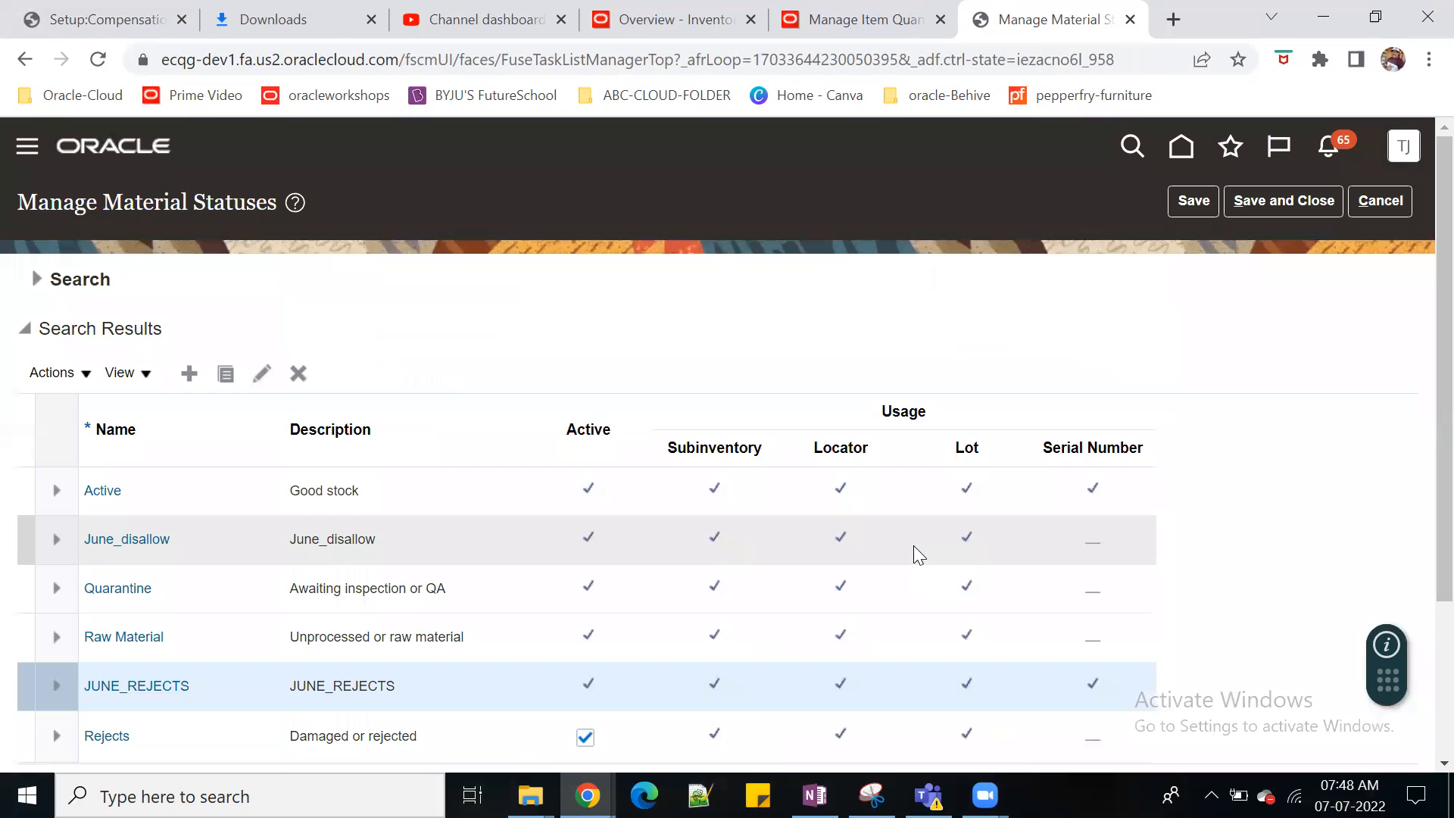
{"action": "left_click", "coordinate": [1204, 214]}
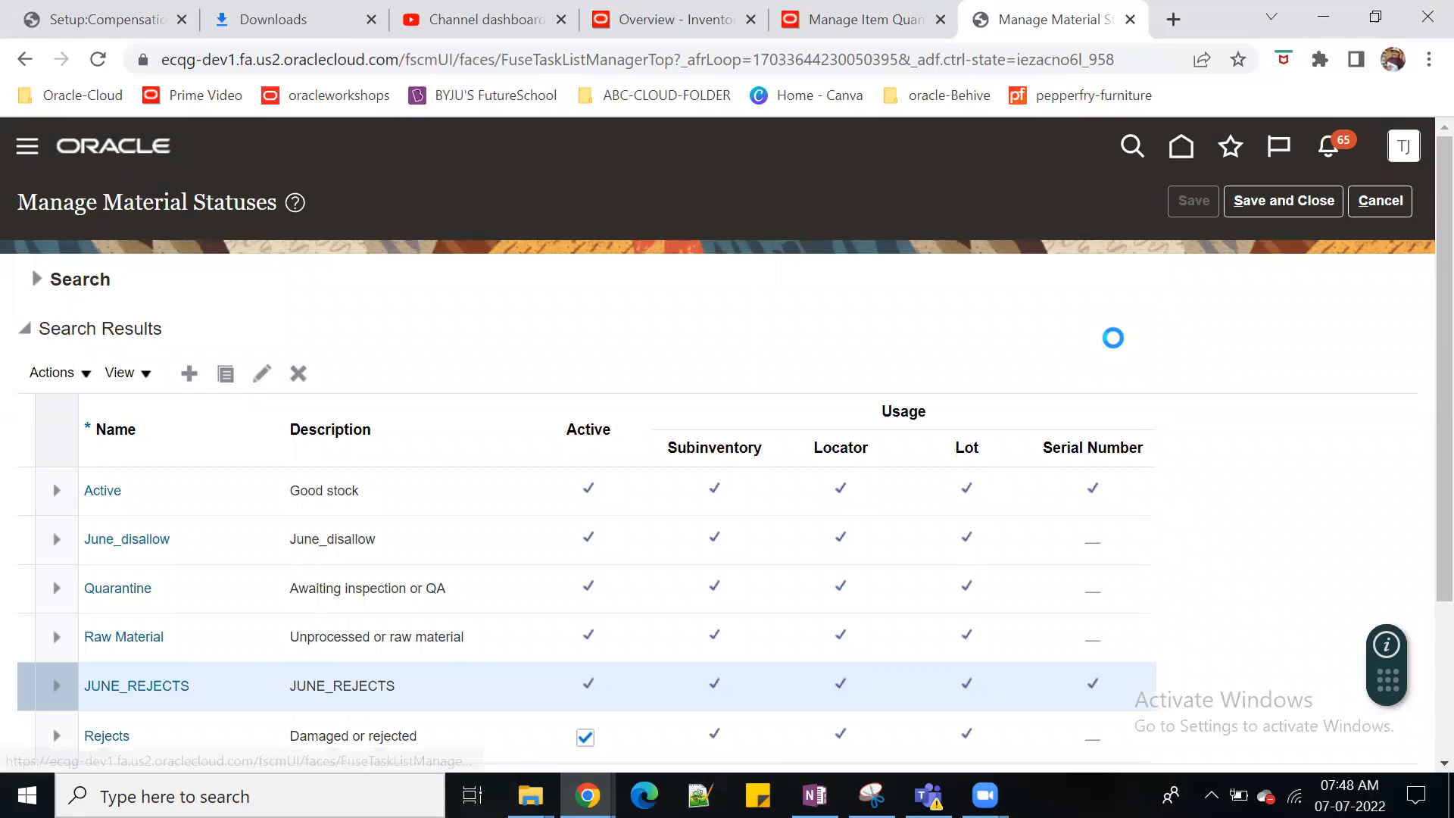
{"action": "left_click", "coordinate": [1287, 202]}
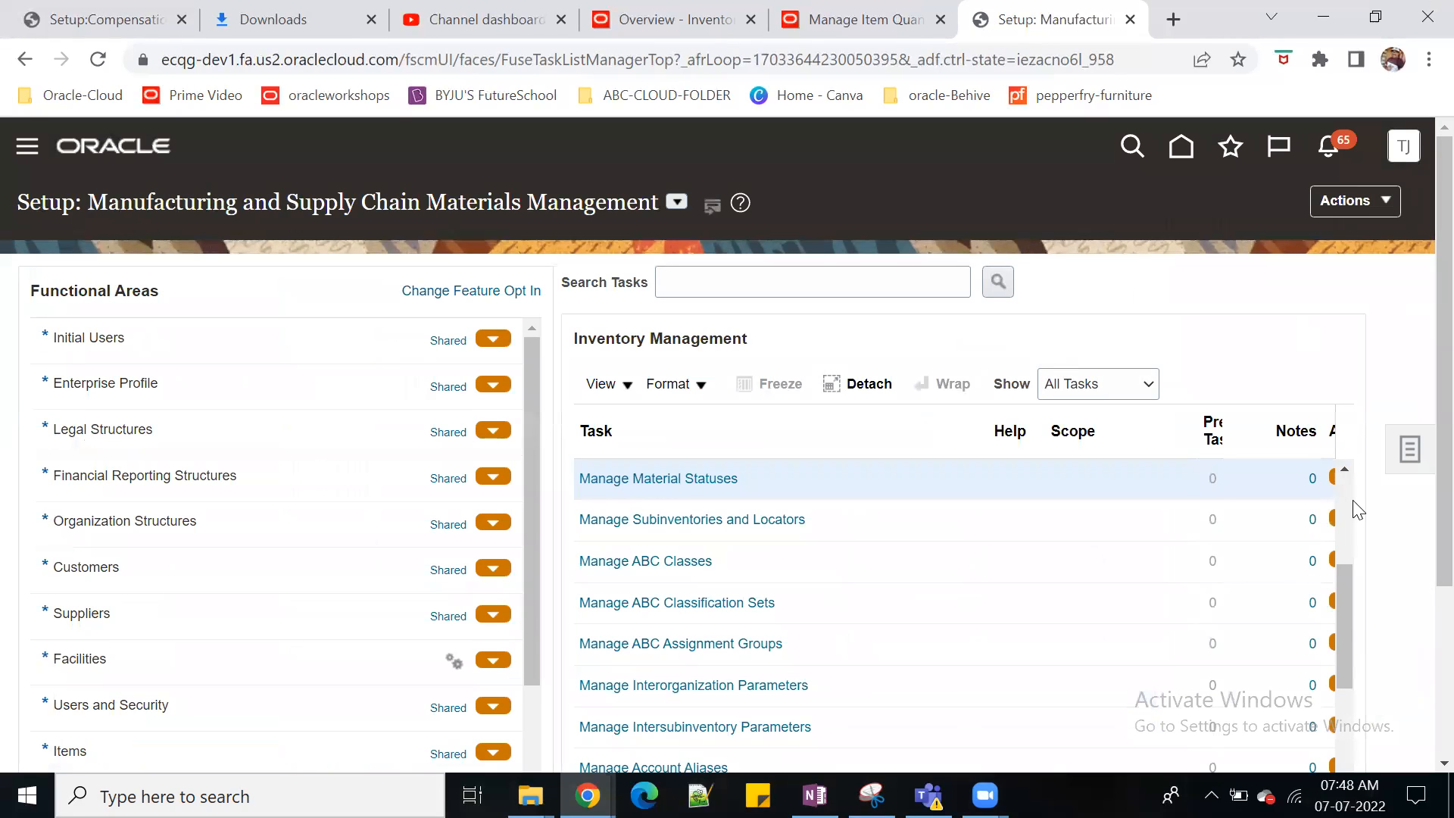
Step: From the home page's product apps, open the work area whose overview has My Favorite Items, My Worklist and My Changes
{"action": "left_click", "coordinate": [1183, 152]}
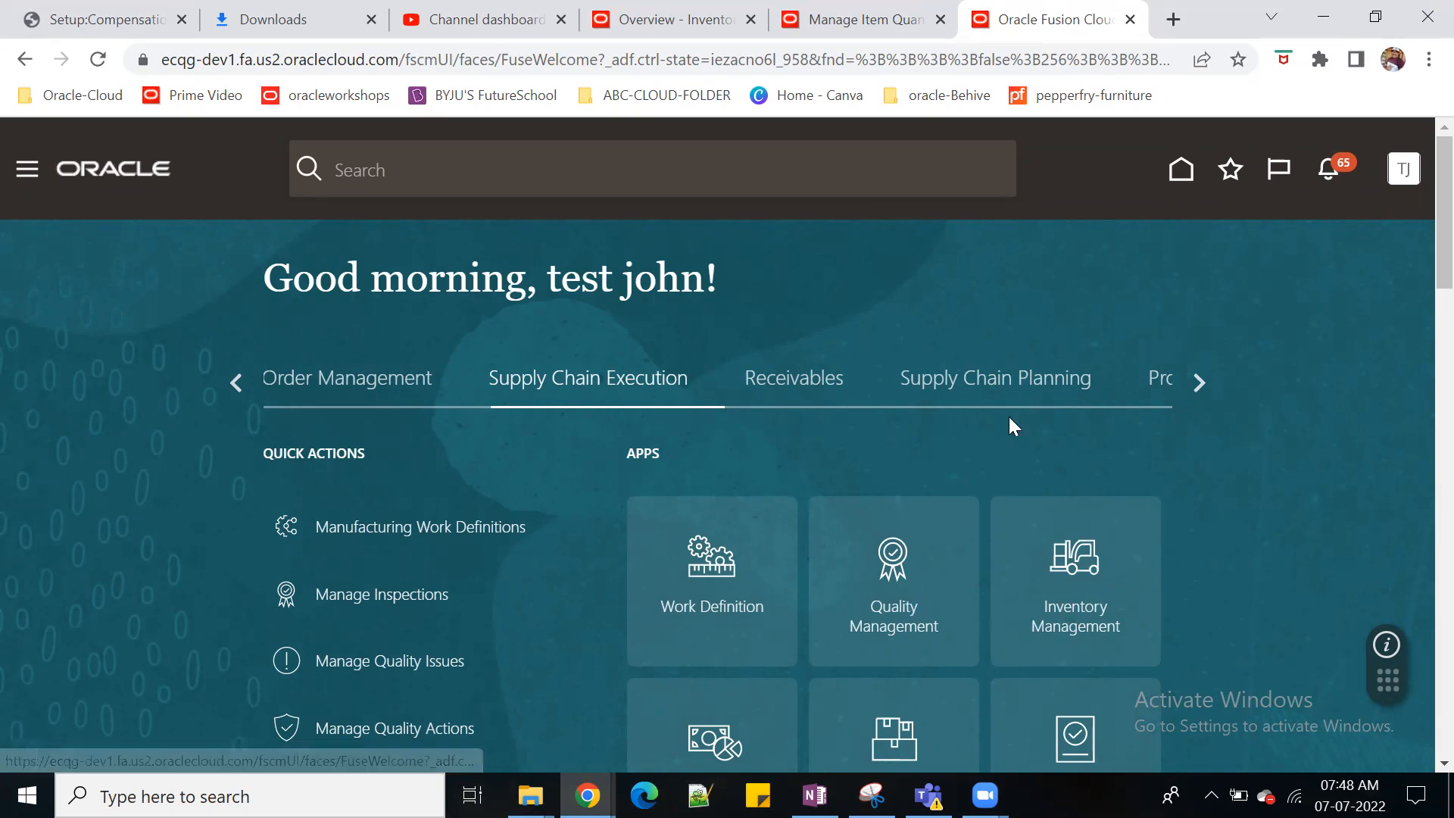
{"action": "left_click", "coordinate": [1151, 391]}
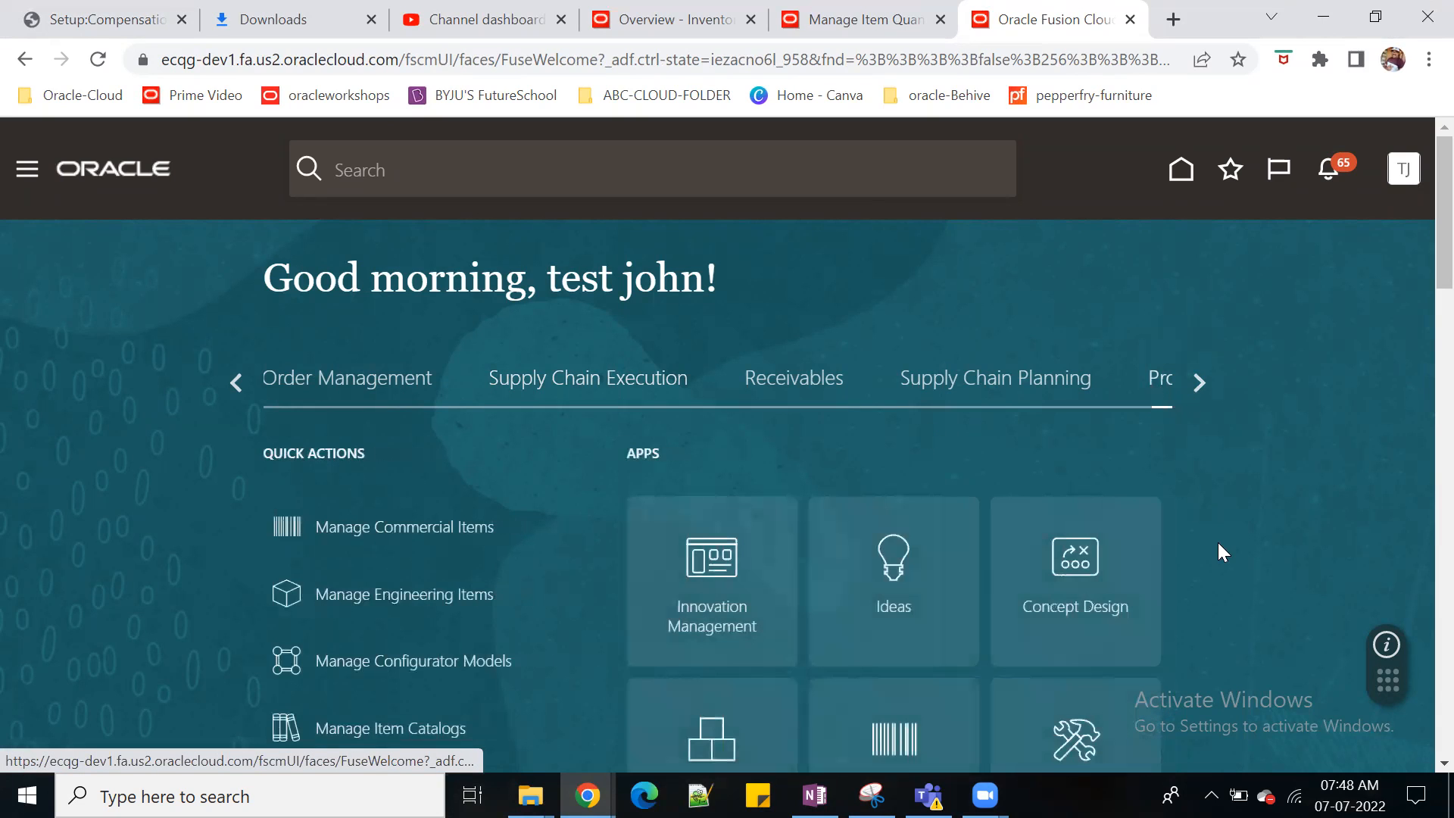
{"action": "scroll", "coordinate": [1218, 542], "scroll_direction": "down", "scroll_amount": 3}
{"action": "left_click", "coordinate": [694, 587]}
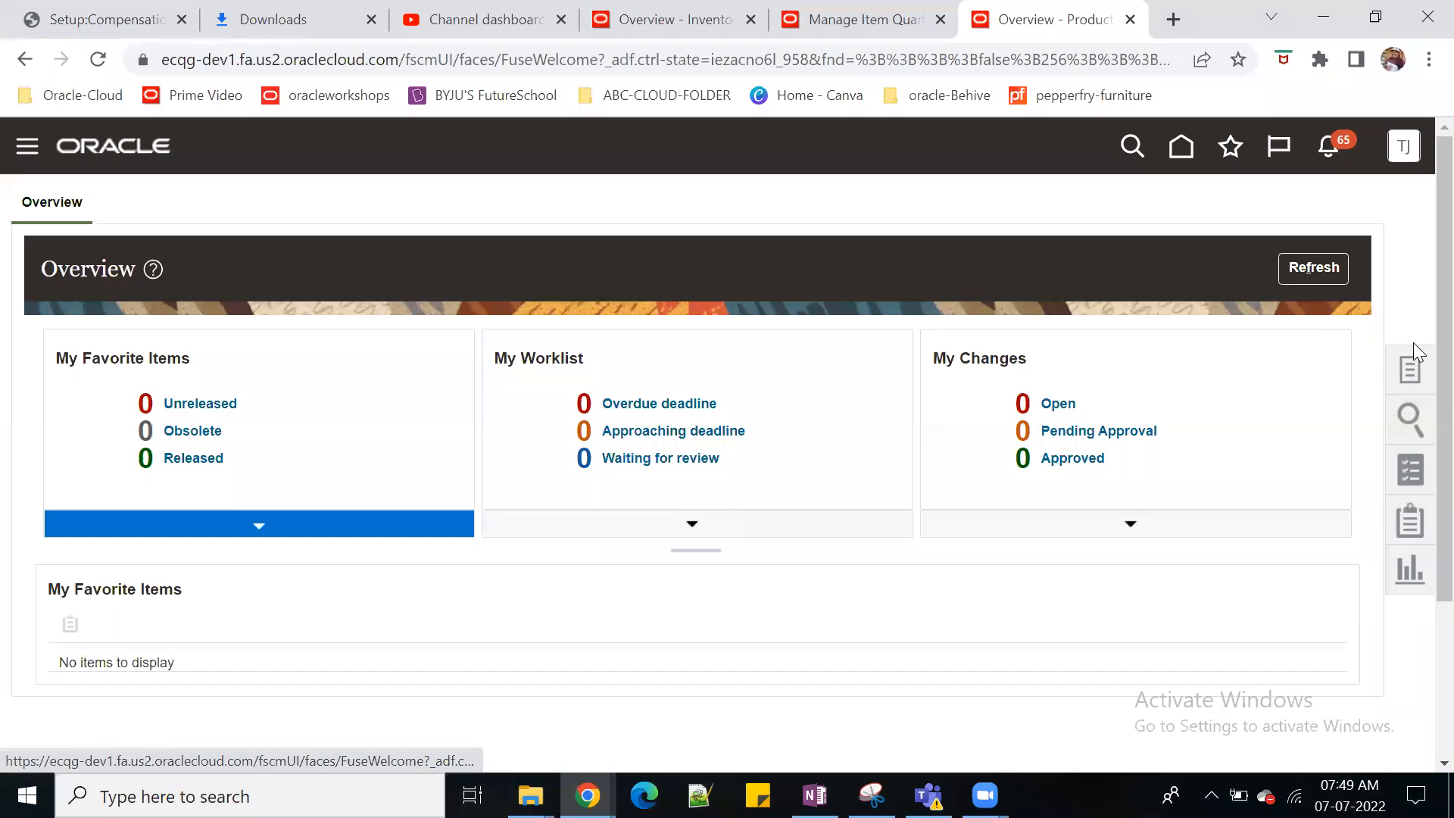
Step: Open Product Information Management from the home page and go to Browse Items
{"action": "left_click", "coordinate": [1180, 146]}
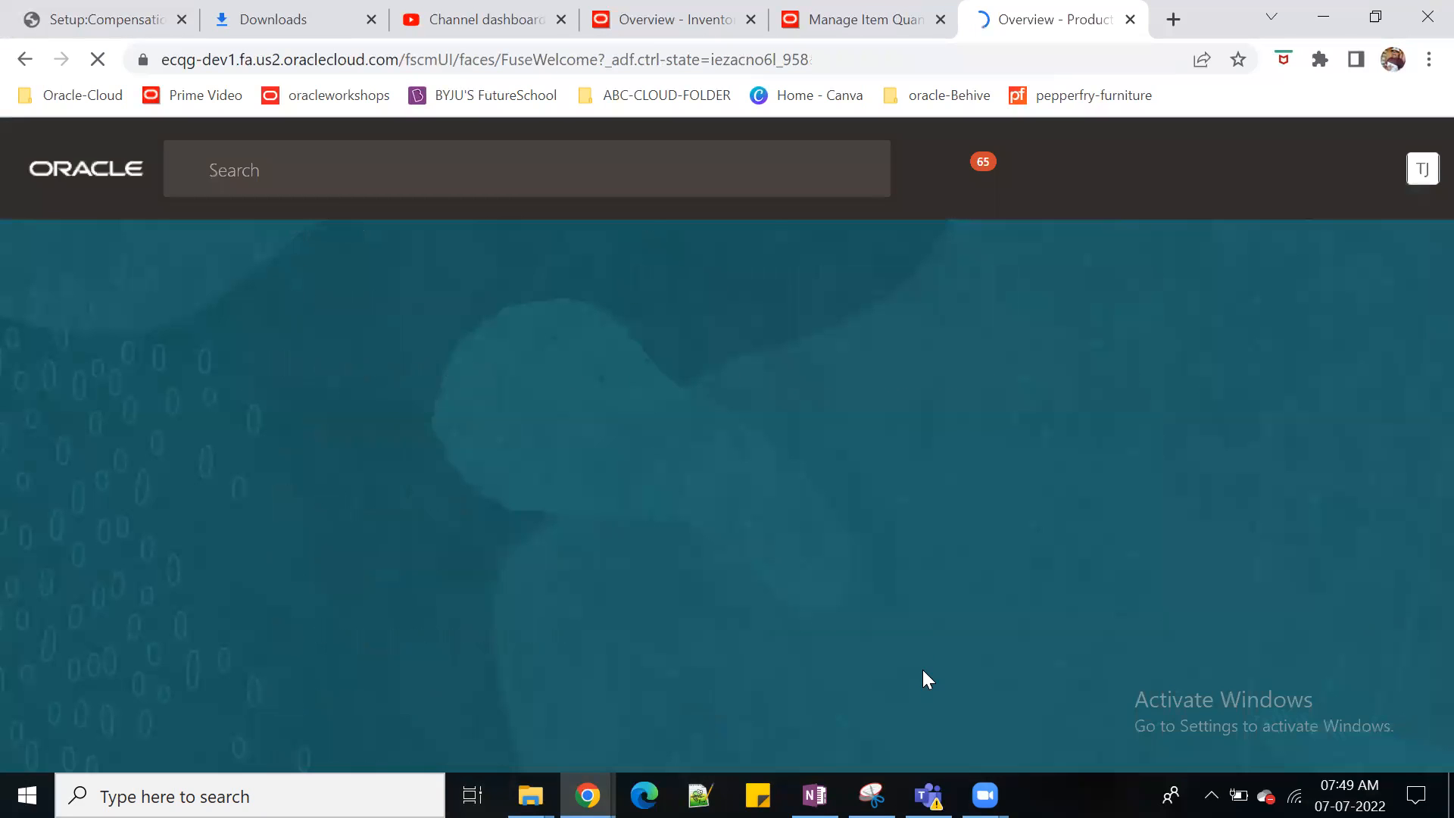
{"action": "scroll", "coordinate": [1282, 598], "scroll_direction": "down", "scroll_amount": 4}
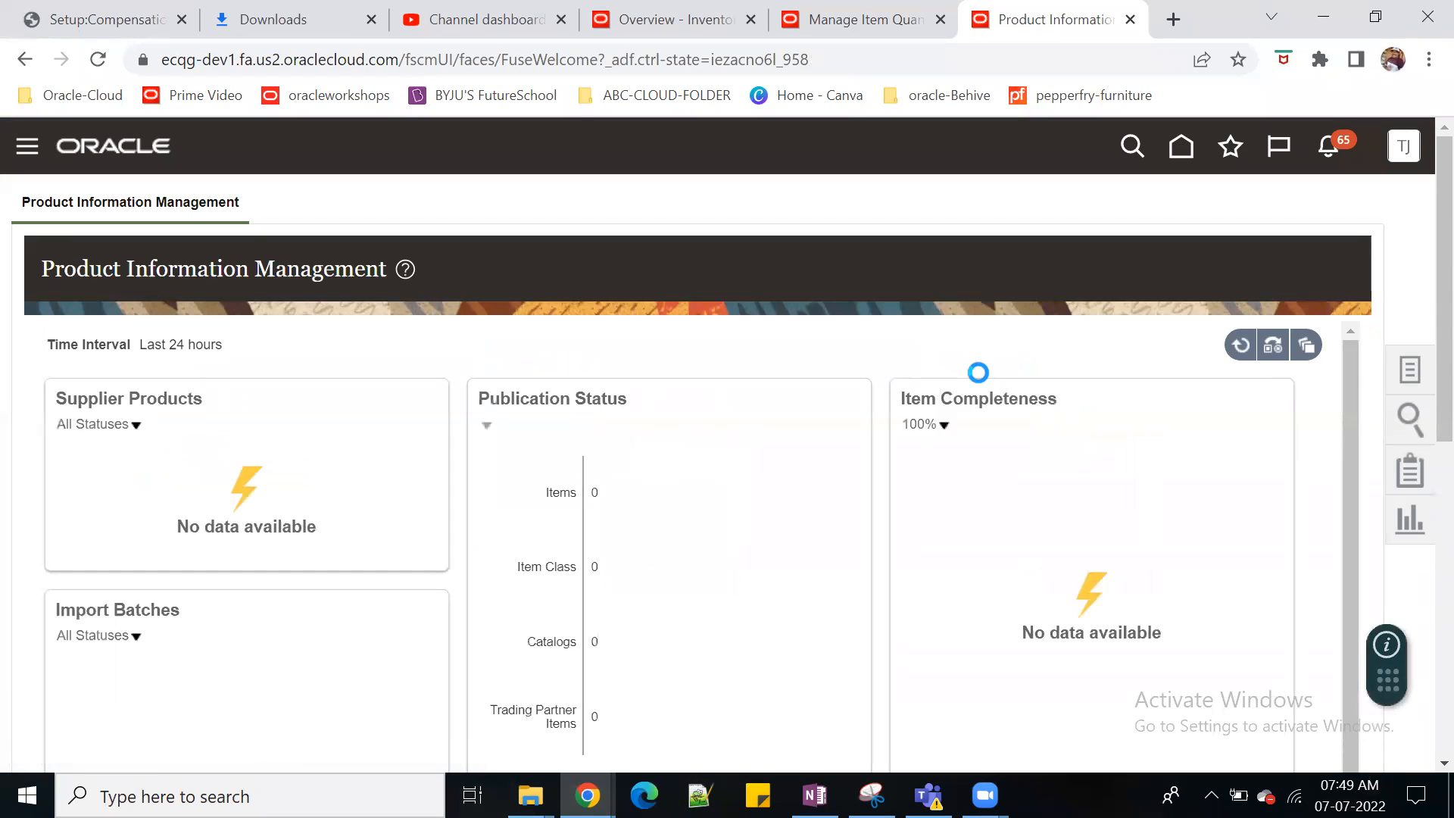
{"action": "left_click", "coordinate": [1258, 297]}
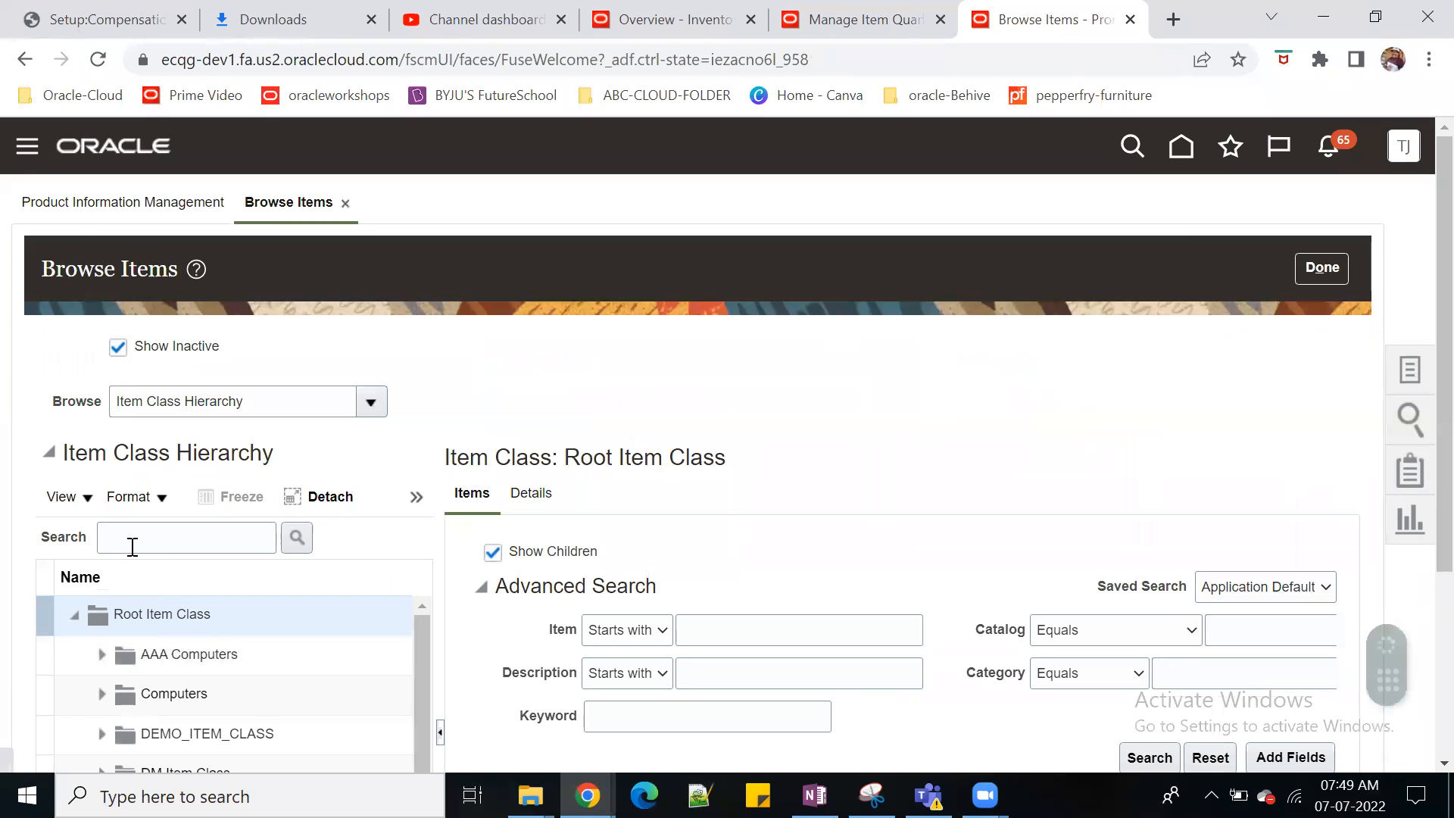
Step: Look up the item number in the OneNote notes and try to find JUNE900002 through the item class hierarchy search
{"action": "left_click", "coordinate": [133, 547]}
{"action": "type", "text": "JUNE_REJECTS"}
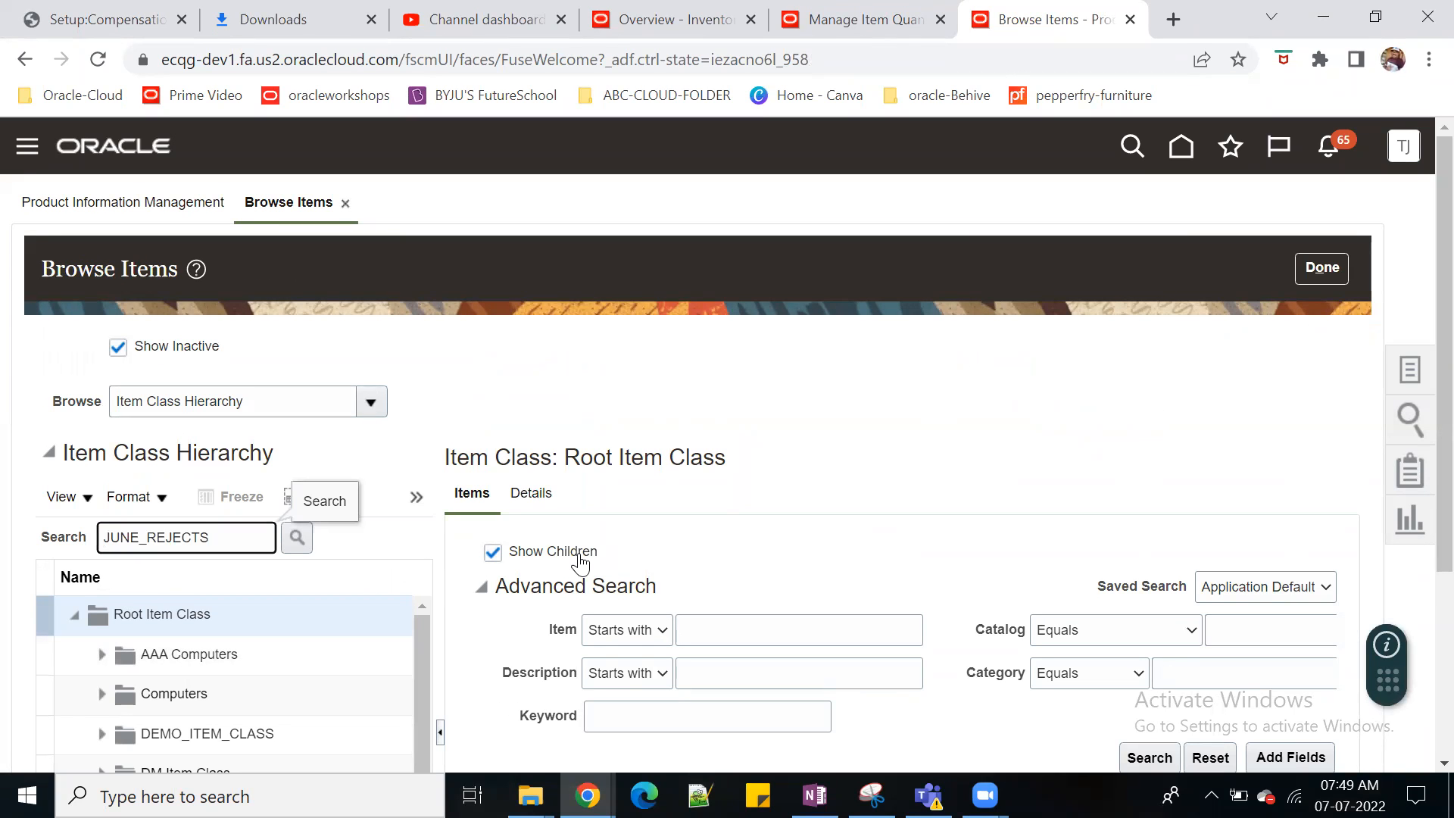
{"action": "key", "text": "ctrl+z"}
{"action": "left_click", "coordinate": [818, 795]}
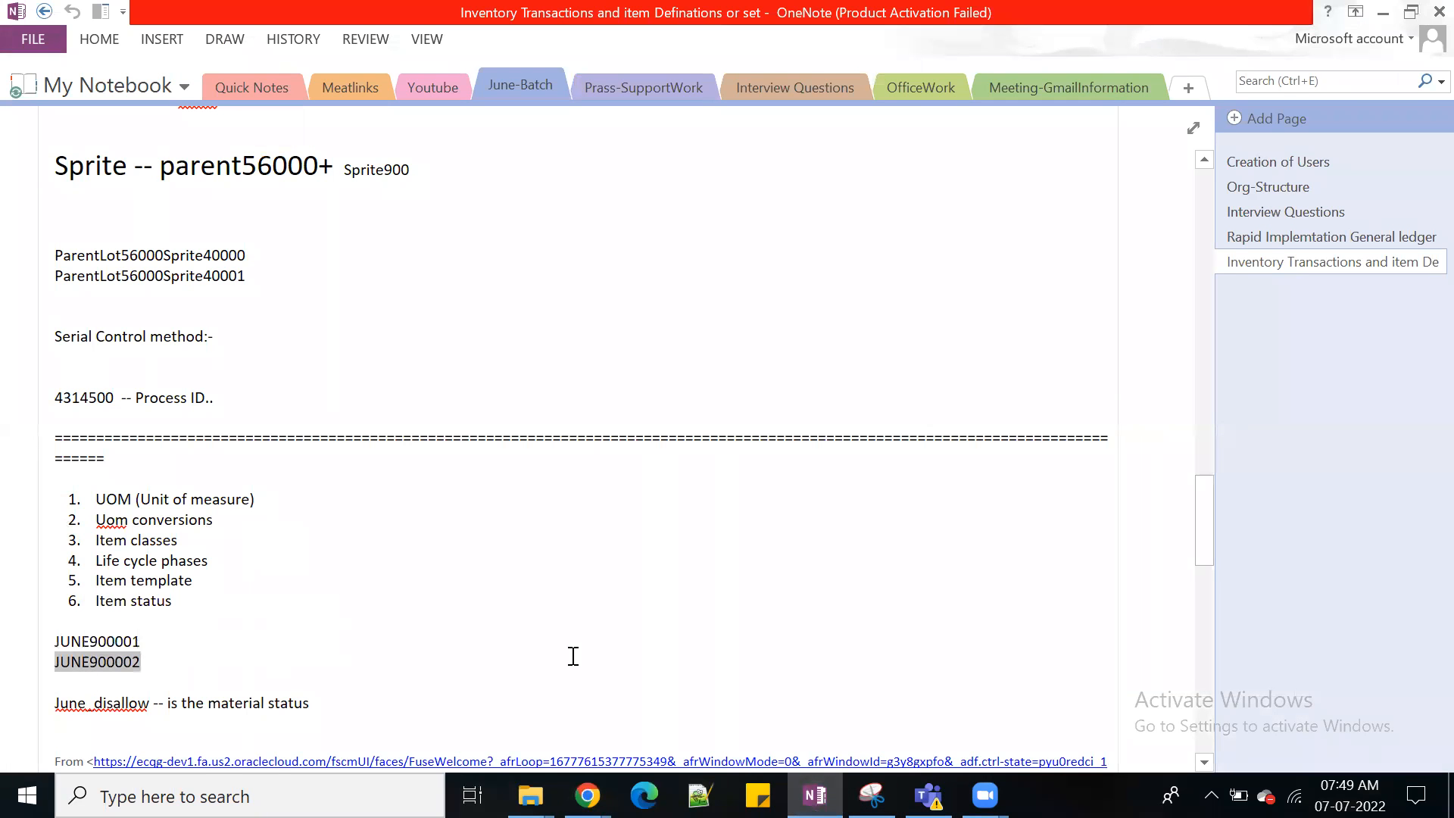
{"action": "key", "text": "alt+Tab"}
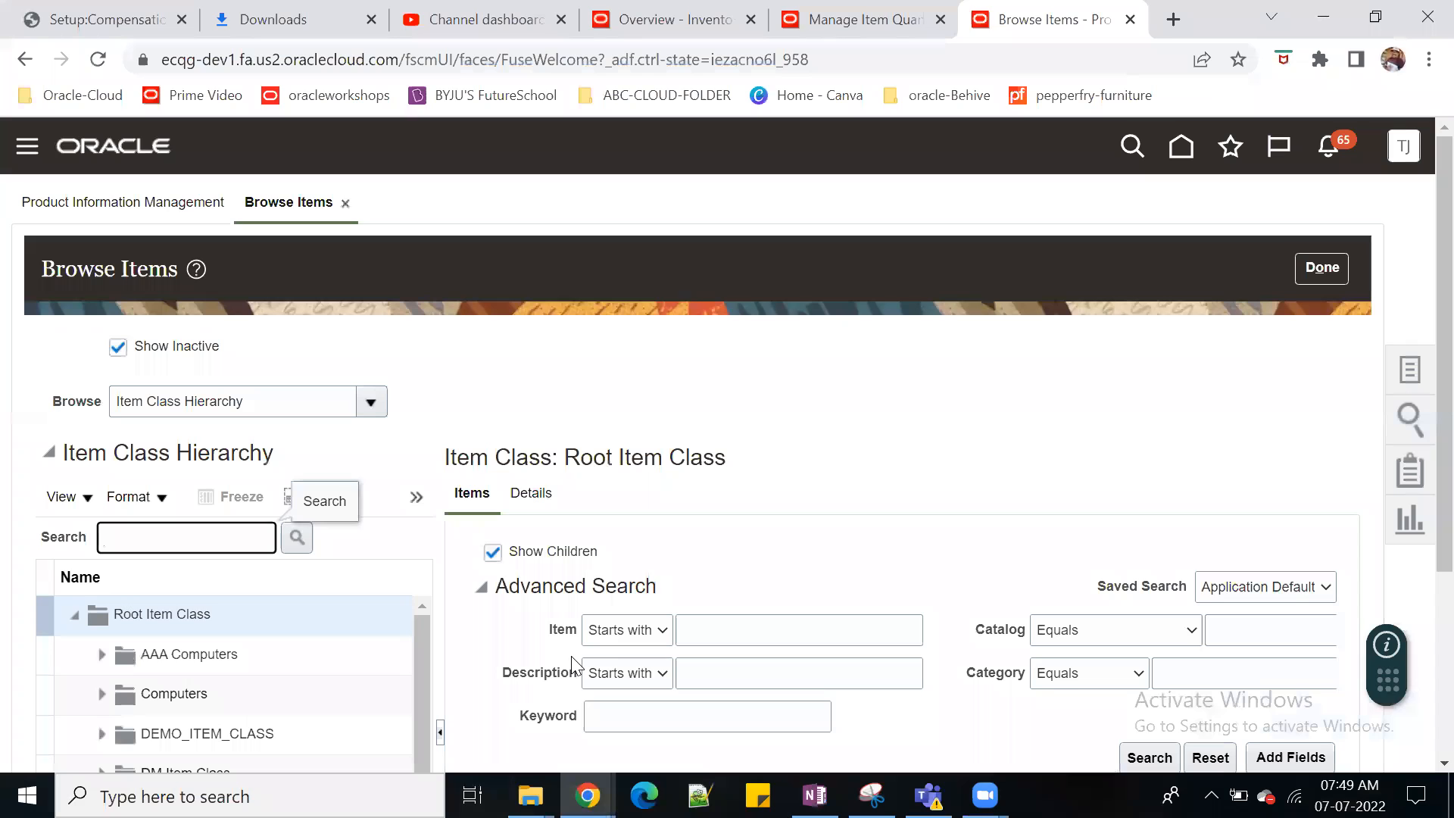
{"action": "type", "text": "JUNE900002"}
{"action": "key", "text": "Return"}
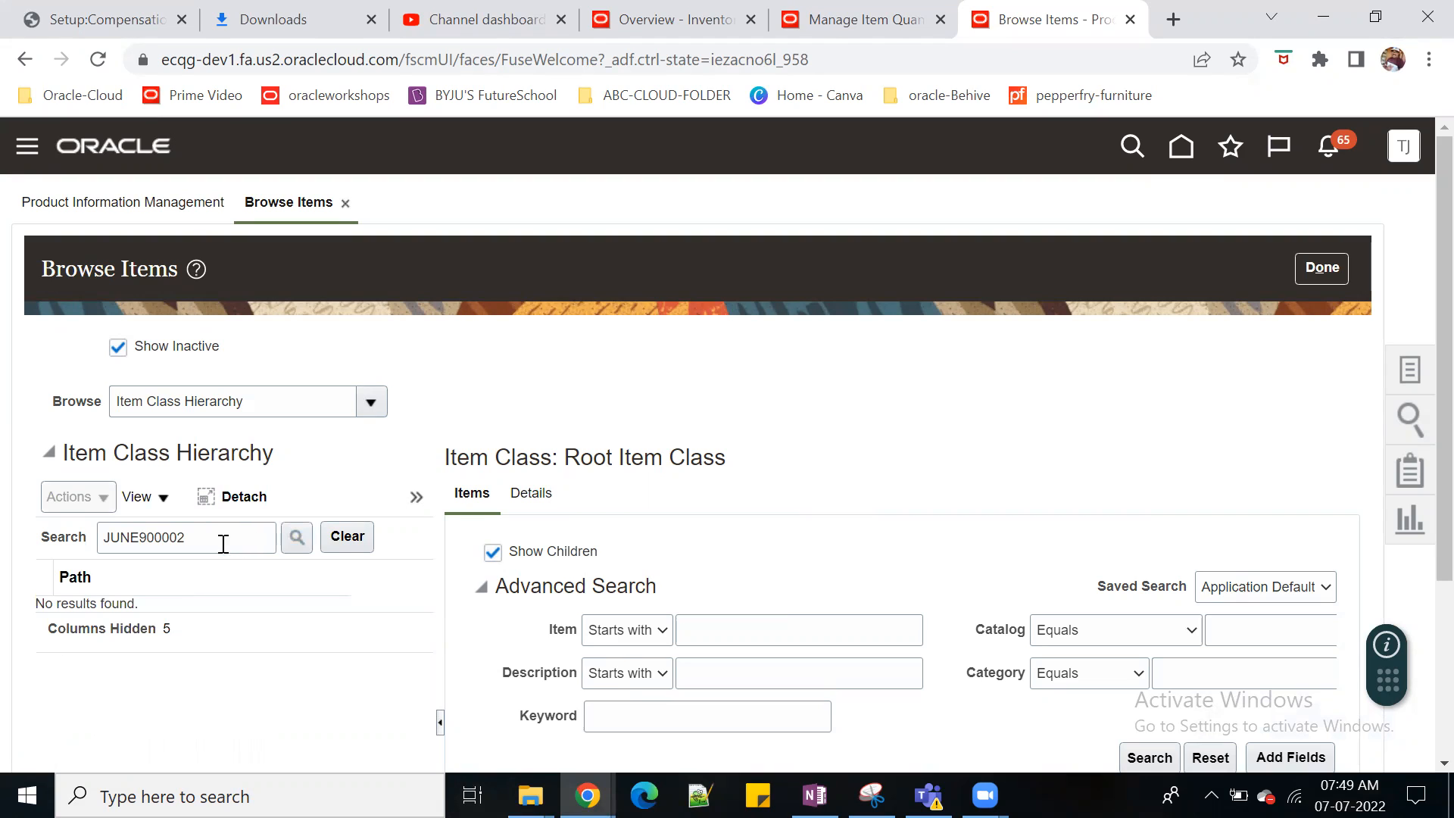
Step: Clear the hierarchy search and search the Root Item Class items for item numbers starting with JUNE900002
{"action": "left_click_drag", "start_coordinate": [220, 538], "coordinate": [33, 538]}
{"action": "key", "text": "ctrl+c"}
{"action": "key", "text": "BackSpace"}
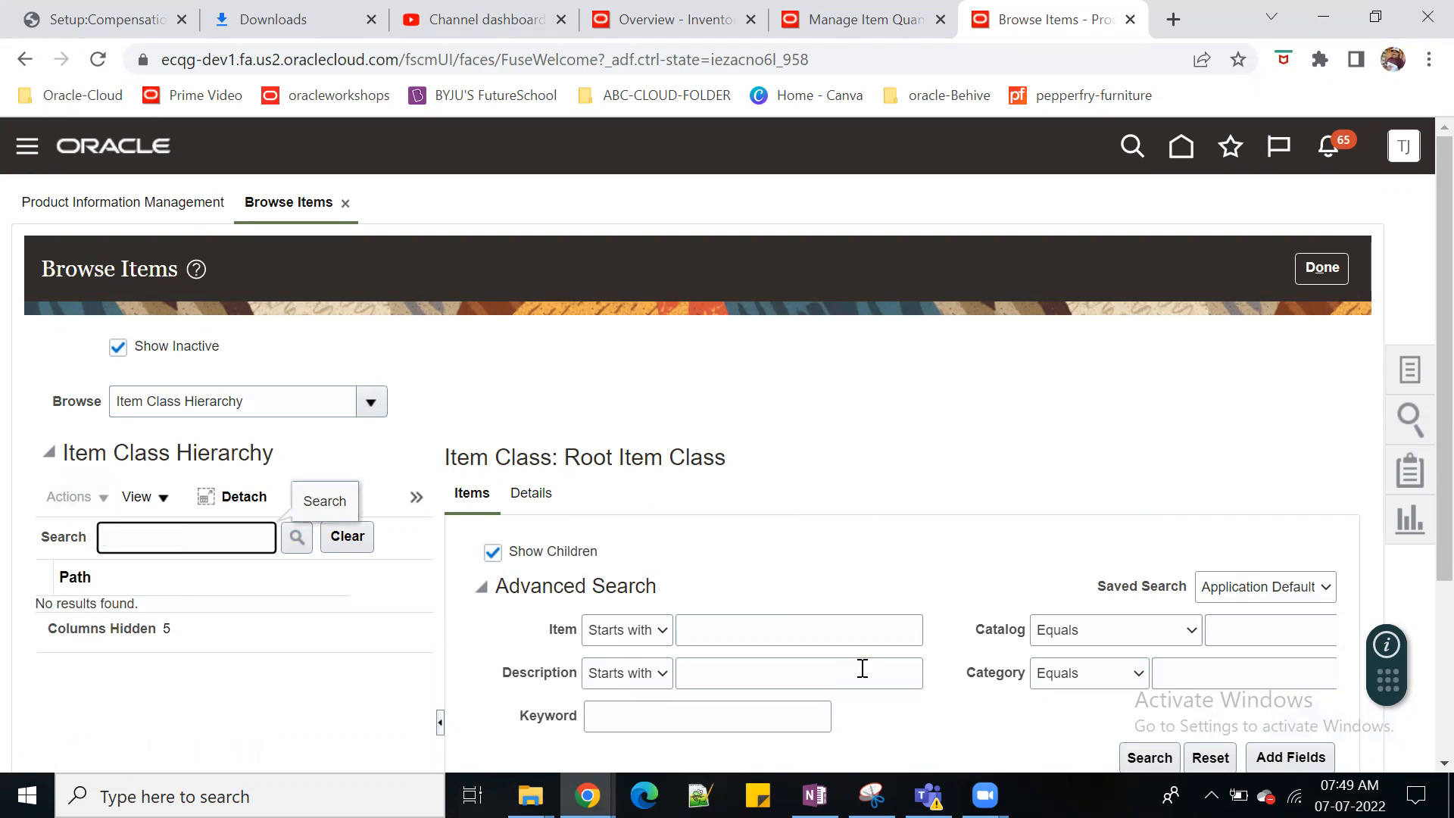
{"action": "left_click", "coordinate": [810, 638]}
{"action": "key", "text": "ctrl+v"}
{"action": "scroll", "coordinate": [878, 506], "scroll_direction": "down", "scroll_amount": 3}
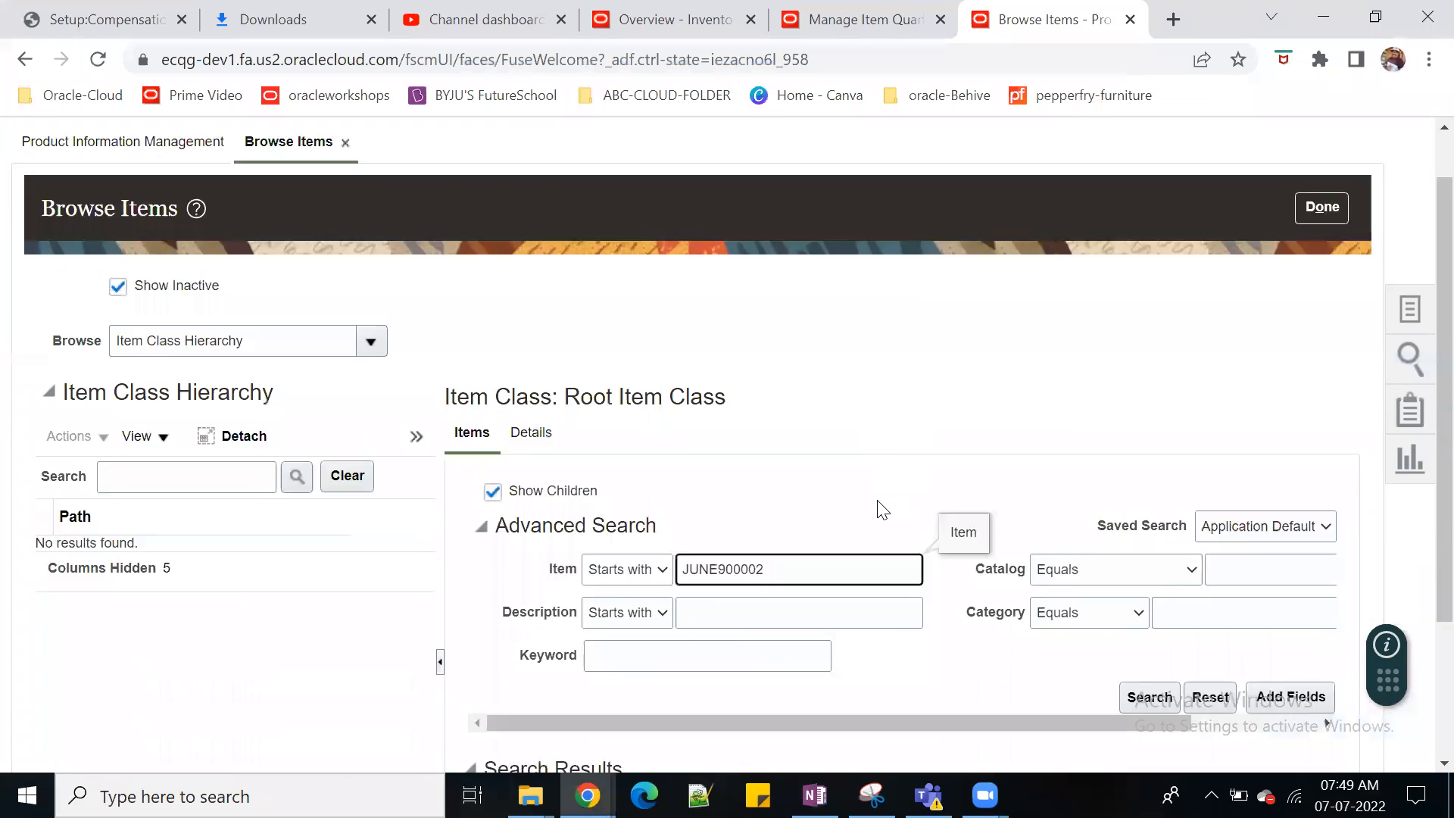
{"action": "left_click", "coordinate": [1136, 501]}
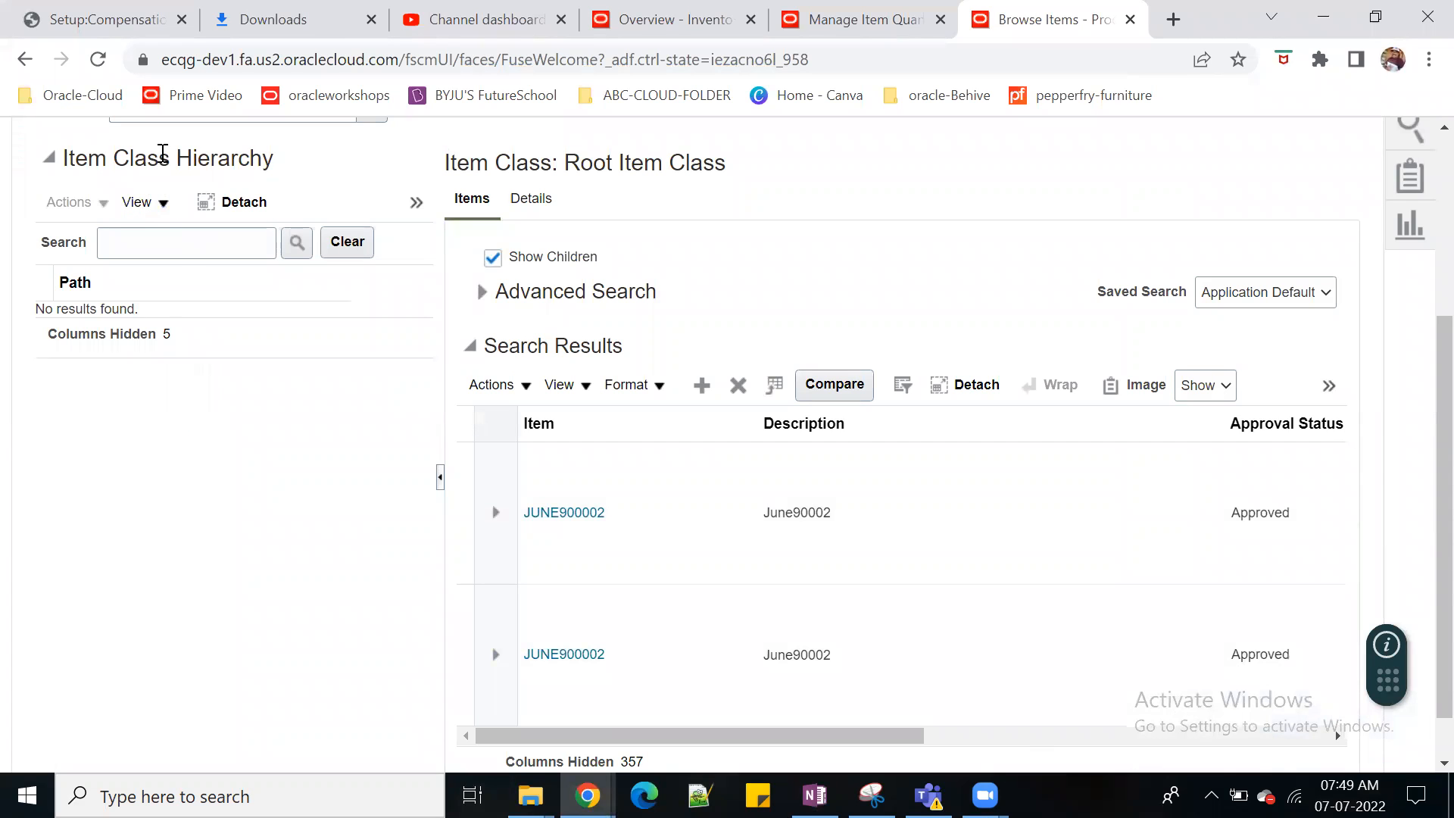
Step: Widen the item search results to check the organization of each match, and open JUNE900002 of organization 000
{"action": "scroll", "coordinate": [681, 374], "scroll_direction": "up", "scroll_amount": 3}
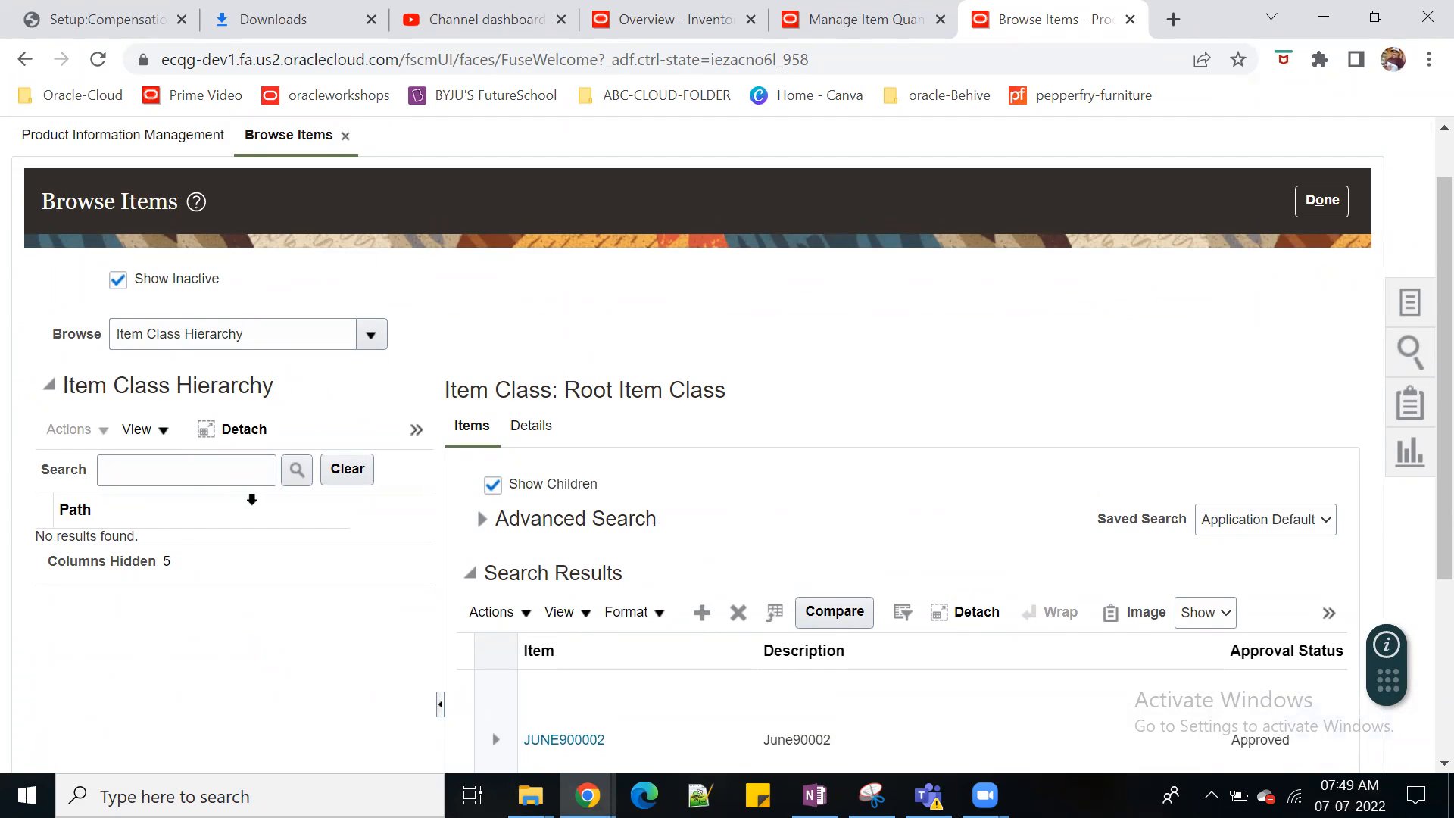
{"action": "scroll", "coordinate": [280, 502], "scroll_direction": "down", "scroll_amount": 3}
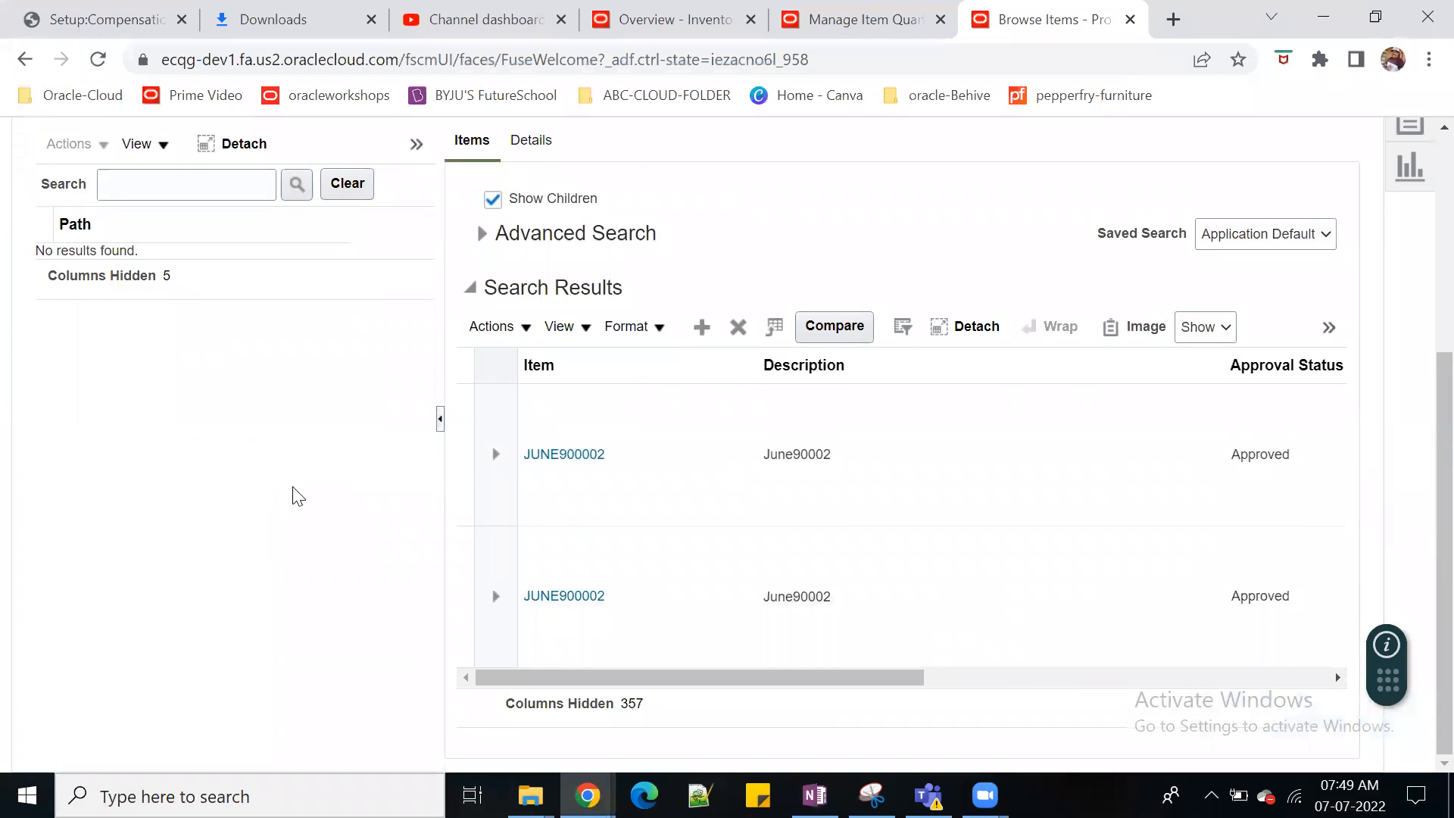
{"action": "left_click", "coordinate": [441, 418]}
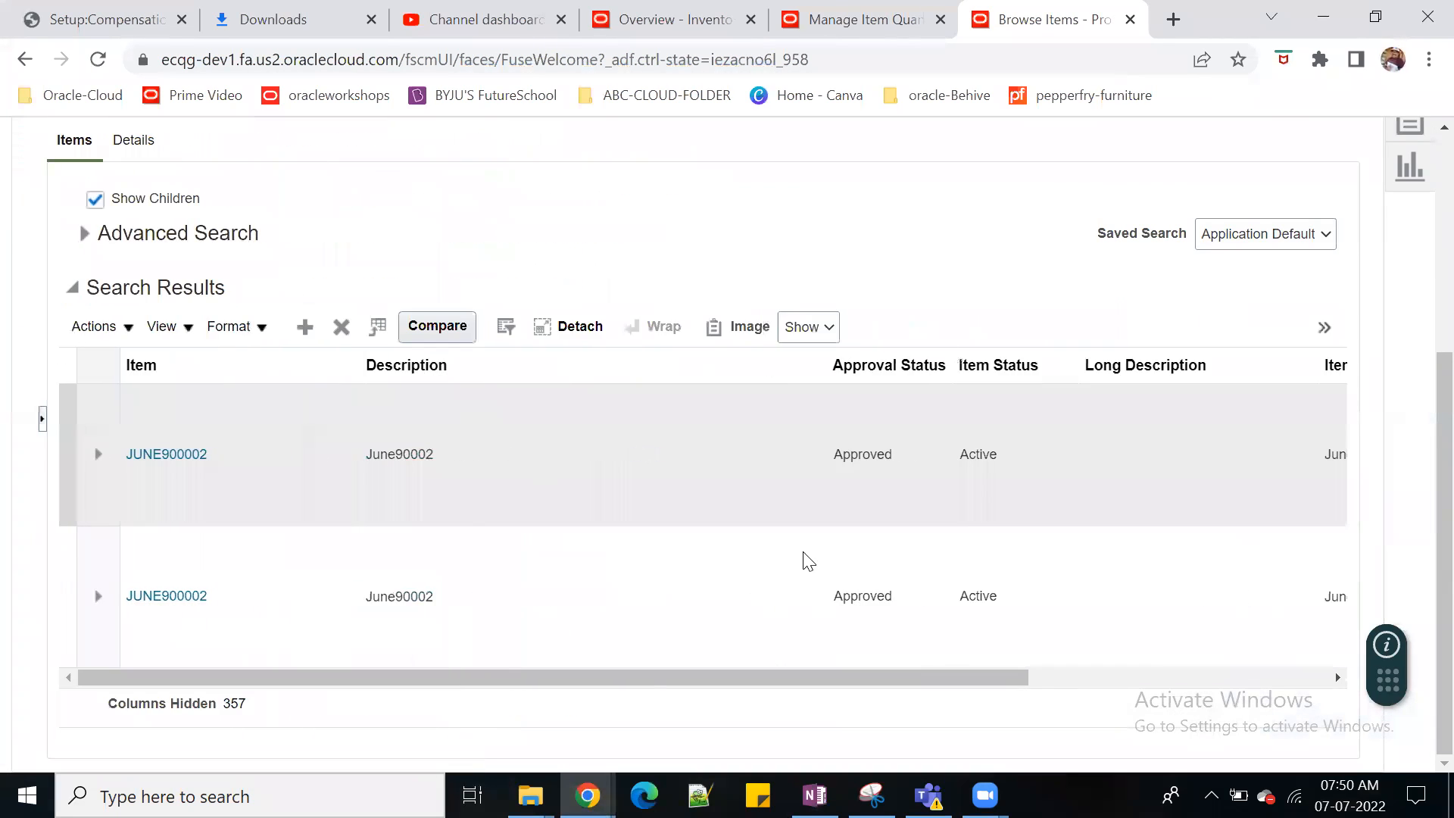
{"action": "left_click_drag", "start_coordinate": [1004, 683], "coordinate": [1272, 693]}
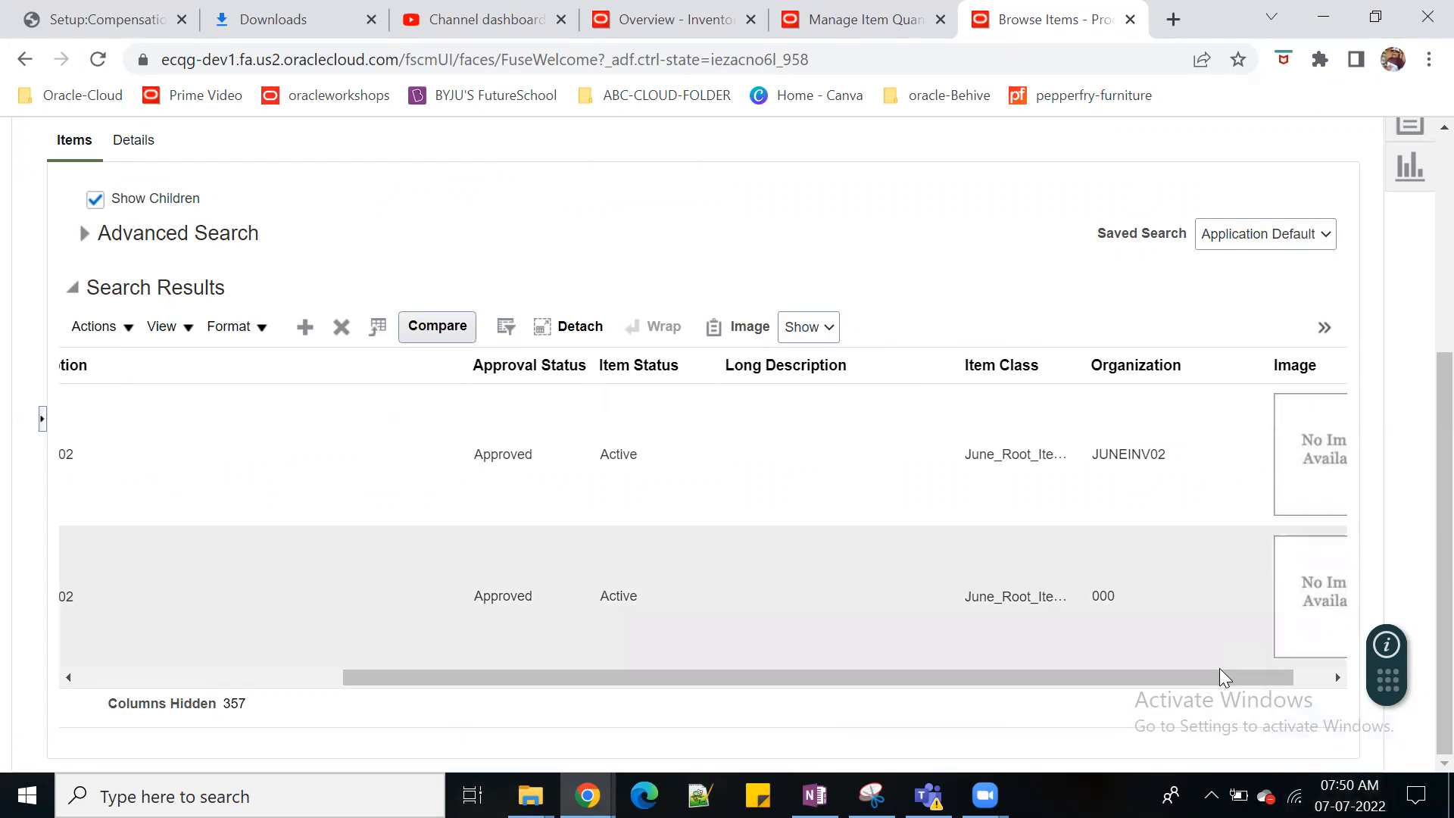
{"action": "left_click_drag", "start_coordinate": [1224, 676], "coordinate": [425, 636]}
{"action": "left_click", "coordinate": [178, 598]}
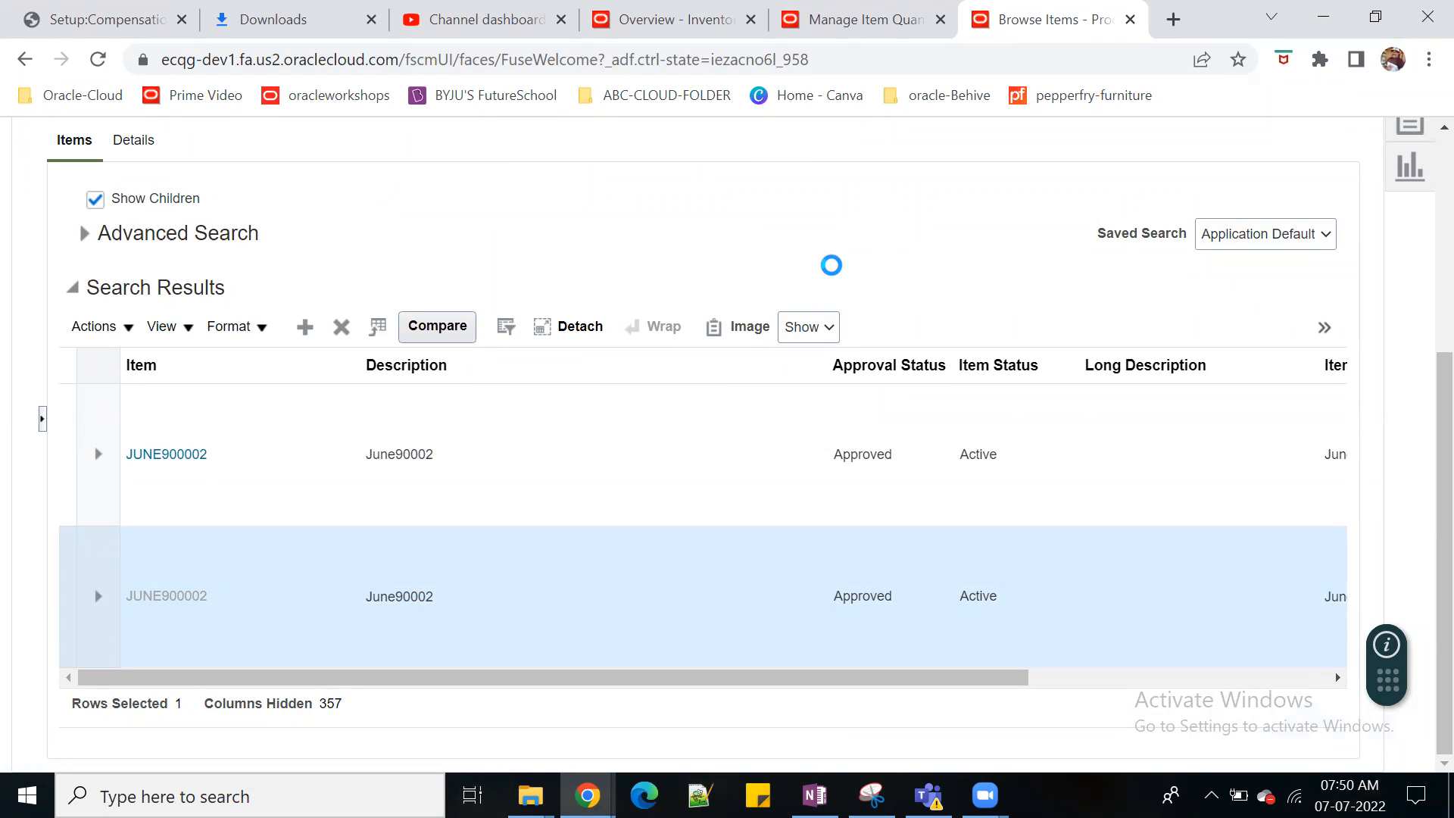
Step: Open the item's Inventory specifications and check its Lot Status Enabled and Serial Status Enabled settings
{"action": "scroll", "coordinate": [126, 414], "scroll_direction": "down", "scroll_amount": 5}
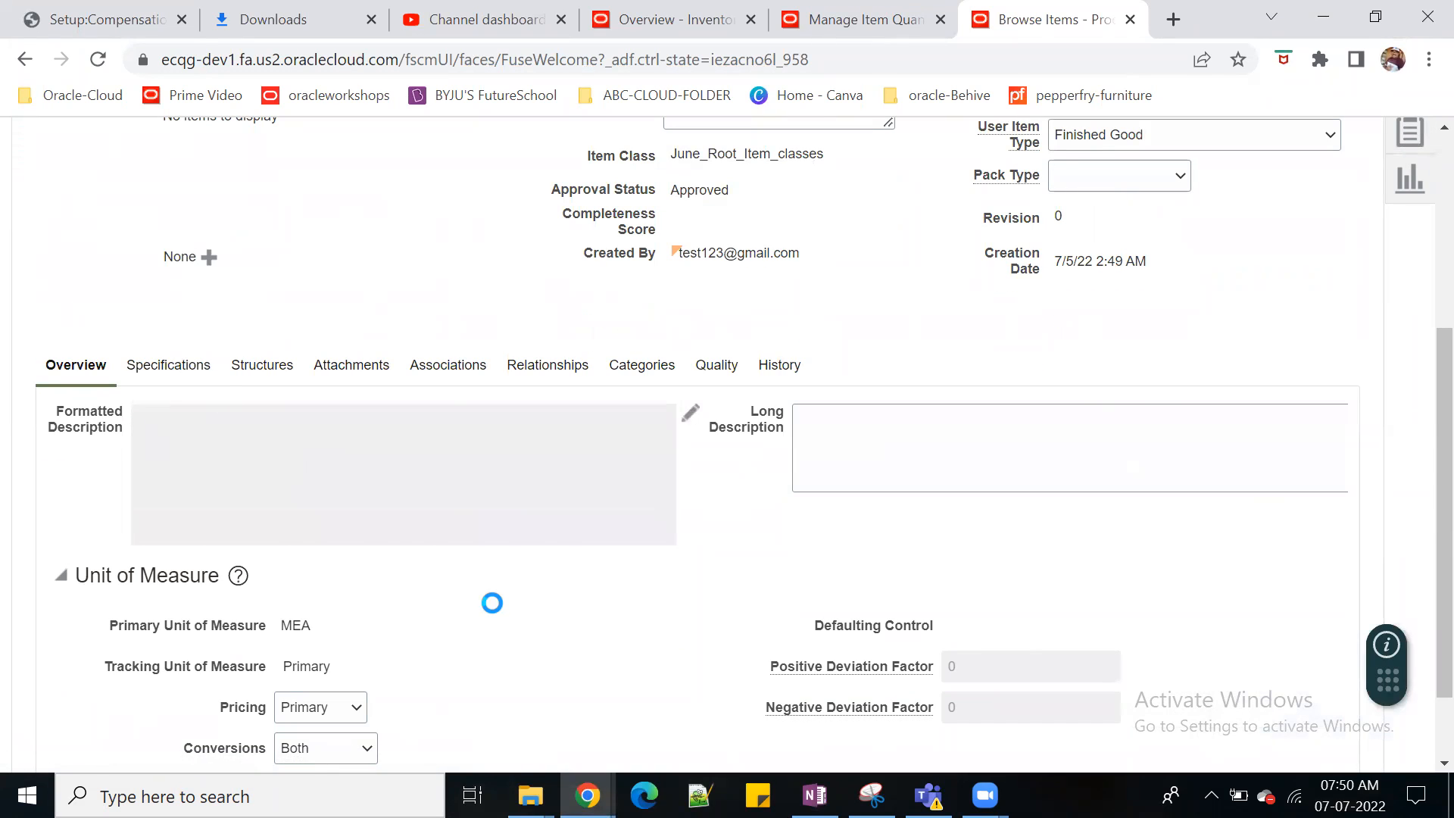
{"action": "scroll", "coordinate": [341, 575], "scroll_direction": "down", "scroll_amount": 3}
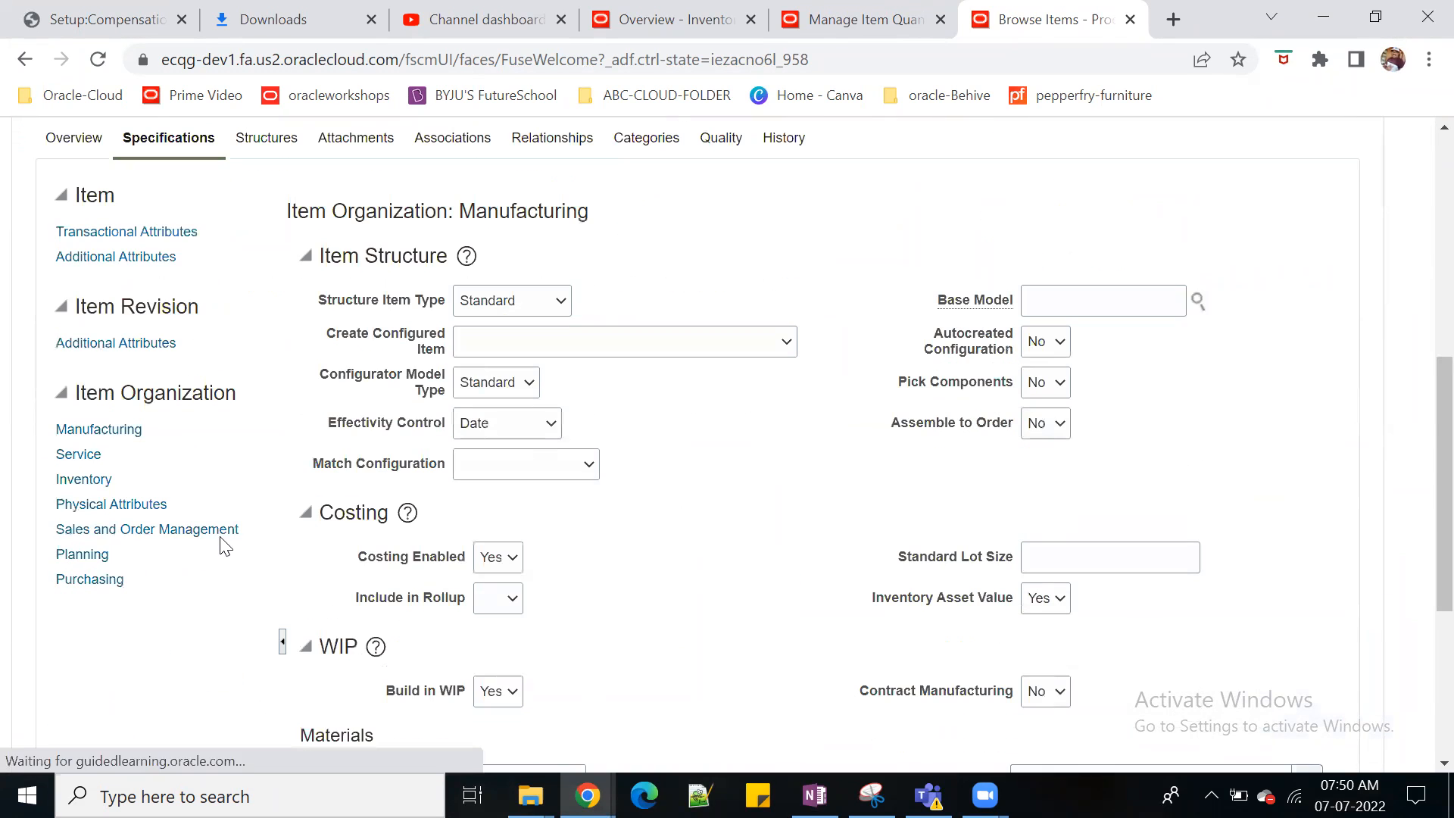
{"action": "left_click", "coordinate": [85, 479]}
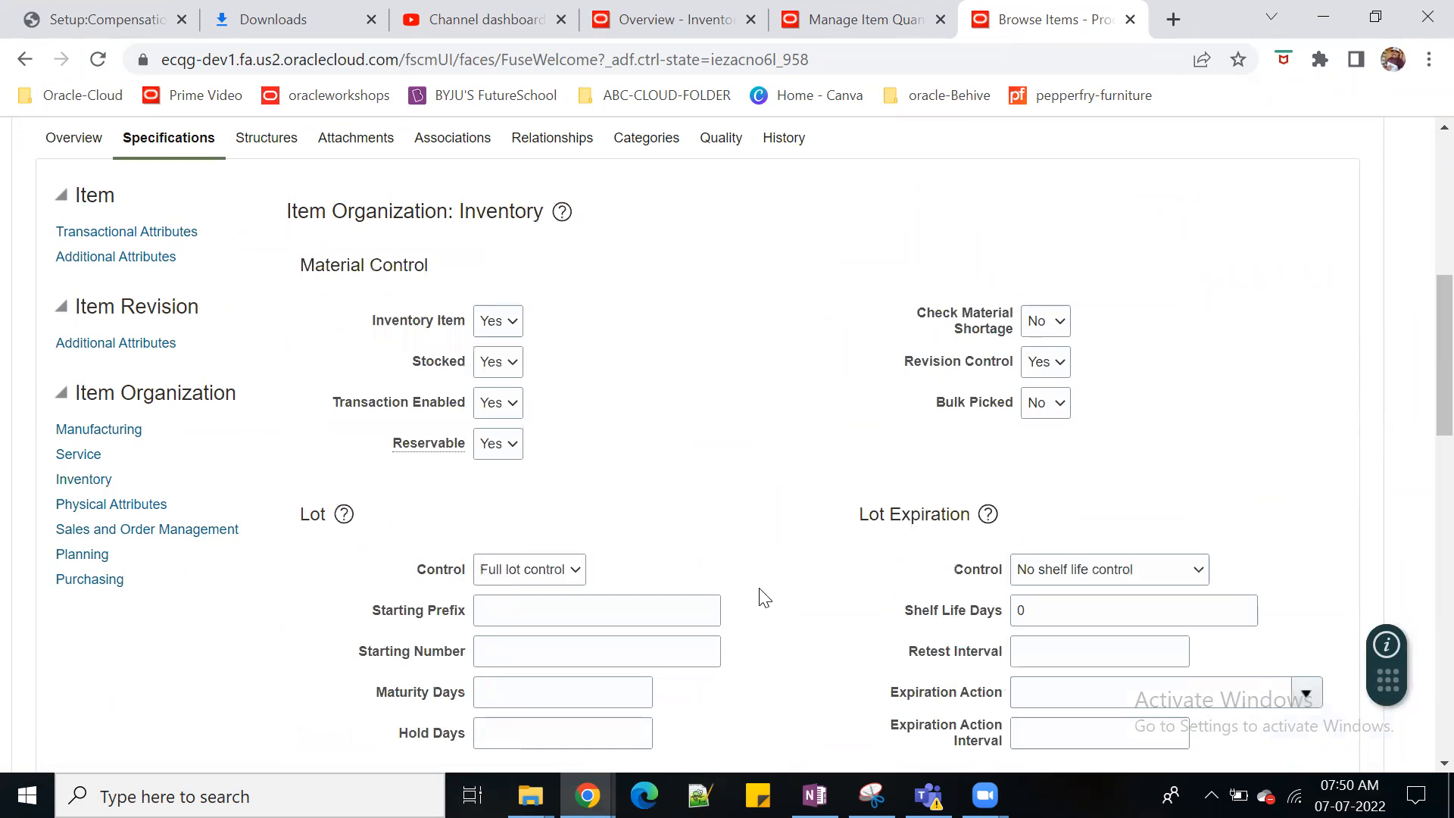
{"action": "scroll", "coordinate": [763, 597], "scroll_direction": "down", "scroll_amount": 13}
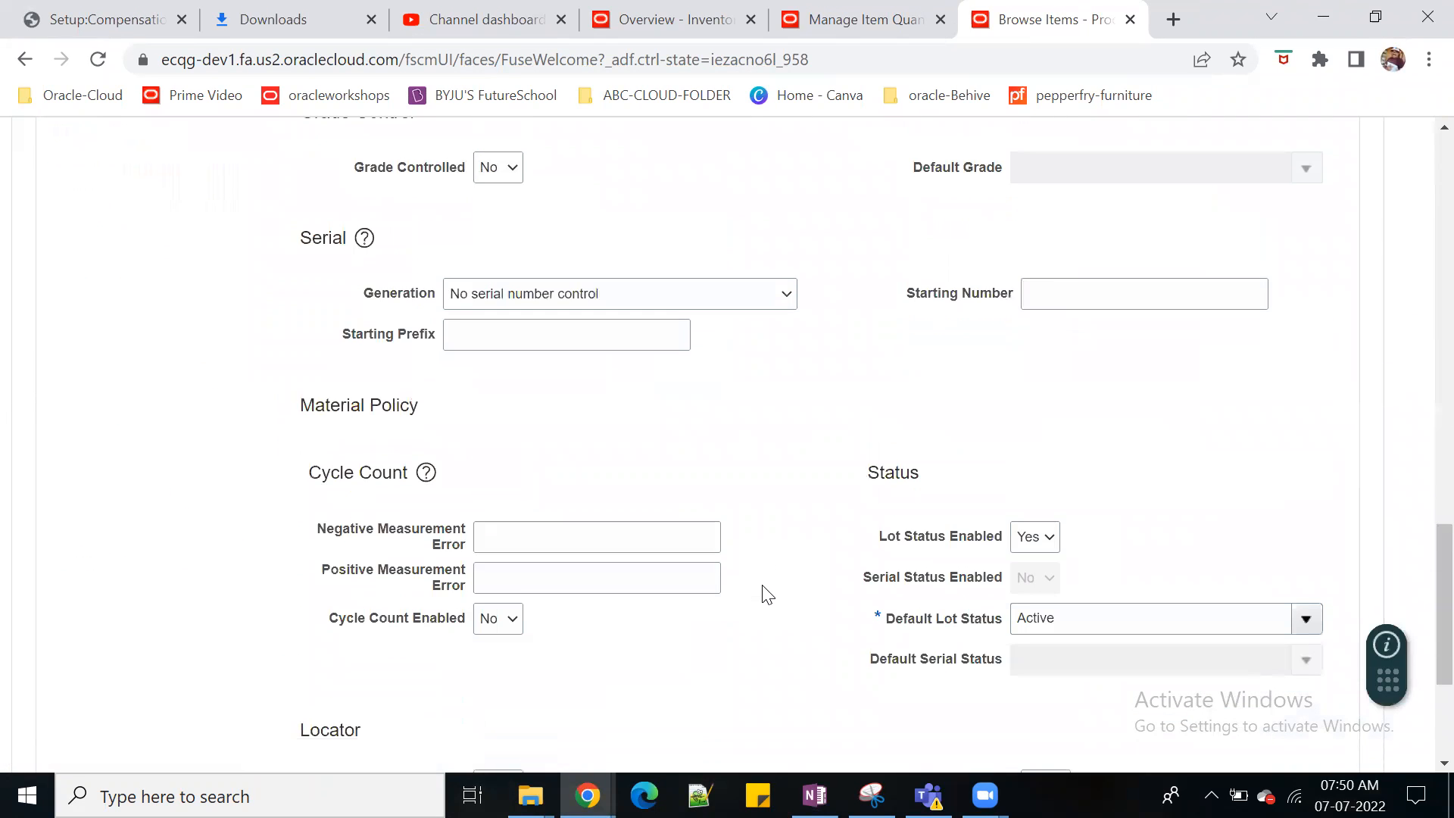
{"action": "left_click_drag", "start_coordinate": [879, 547], "coordinate": [1192, 556]}
{"action": "left_click", "coordinate": [1193, 556]}
{"action": "left_click_drag", "start_coordinate": [871, 592], "coordinate": [948, 592]}
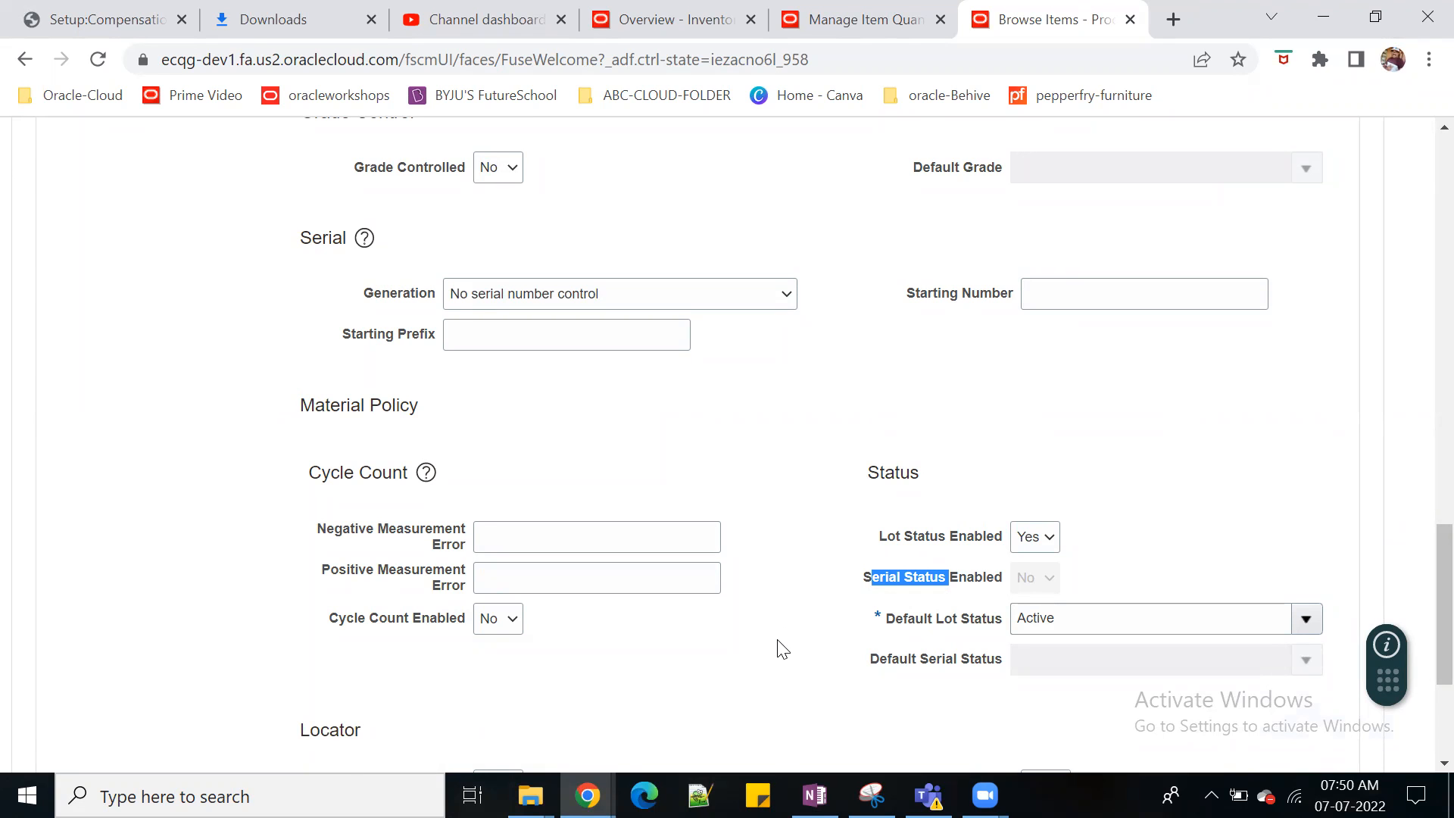
Step: Set the item's serial generation to Dynamic entry at inventory receipt
{"action": "scroll", "coordinate": [780, 648], "scroll_direction": "up", "scroll_amount": 6}
{"action": "scroll", "coordinate": [831, 652], "scroll_direction": "down", "scroll_amount": 4}
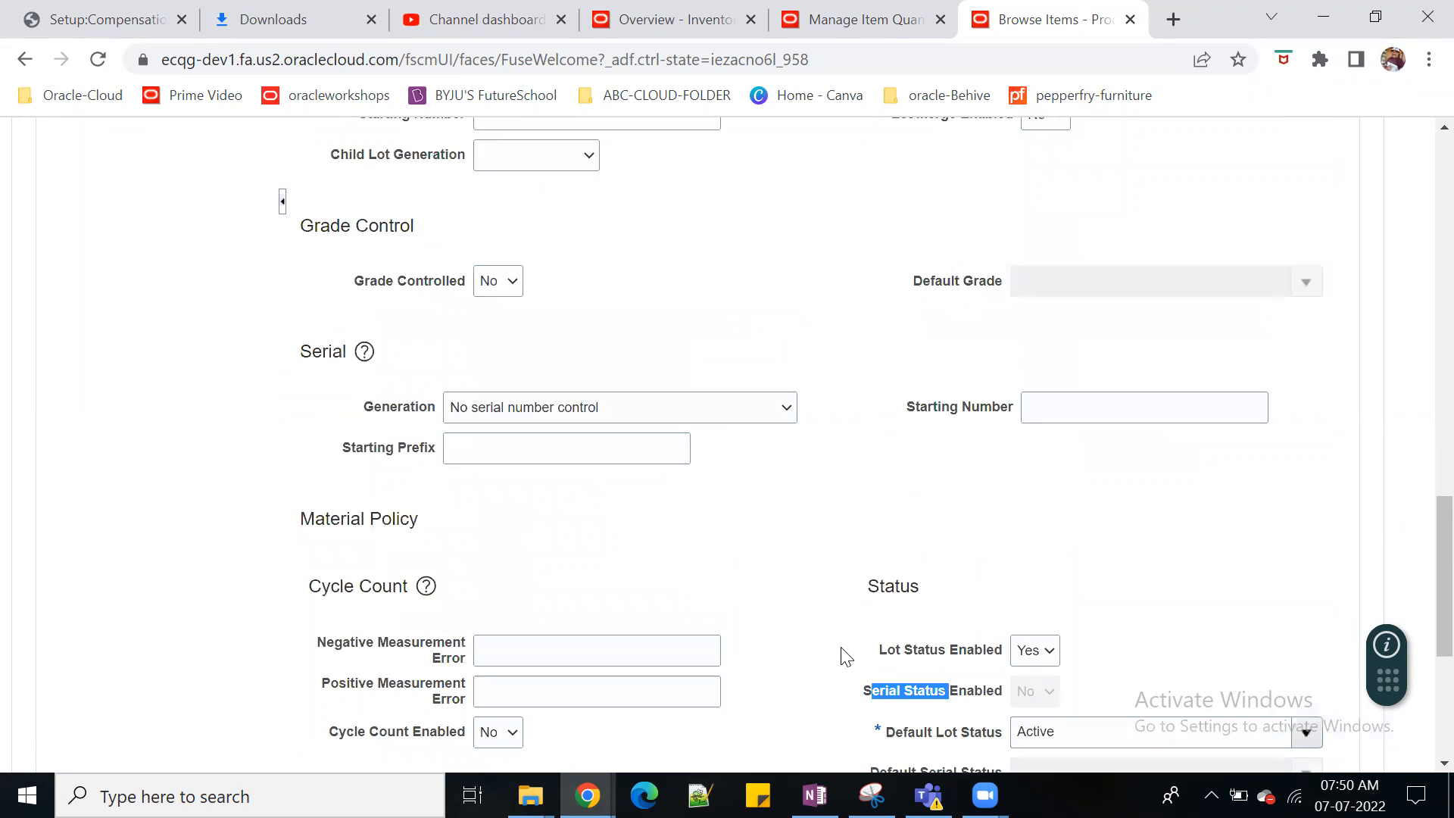
{"action": "scroll", "coordinate": [769, 623], "scroll_direction": "up", "scroll_amount": 6}
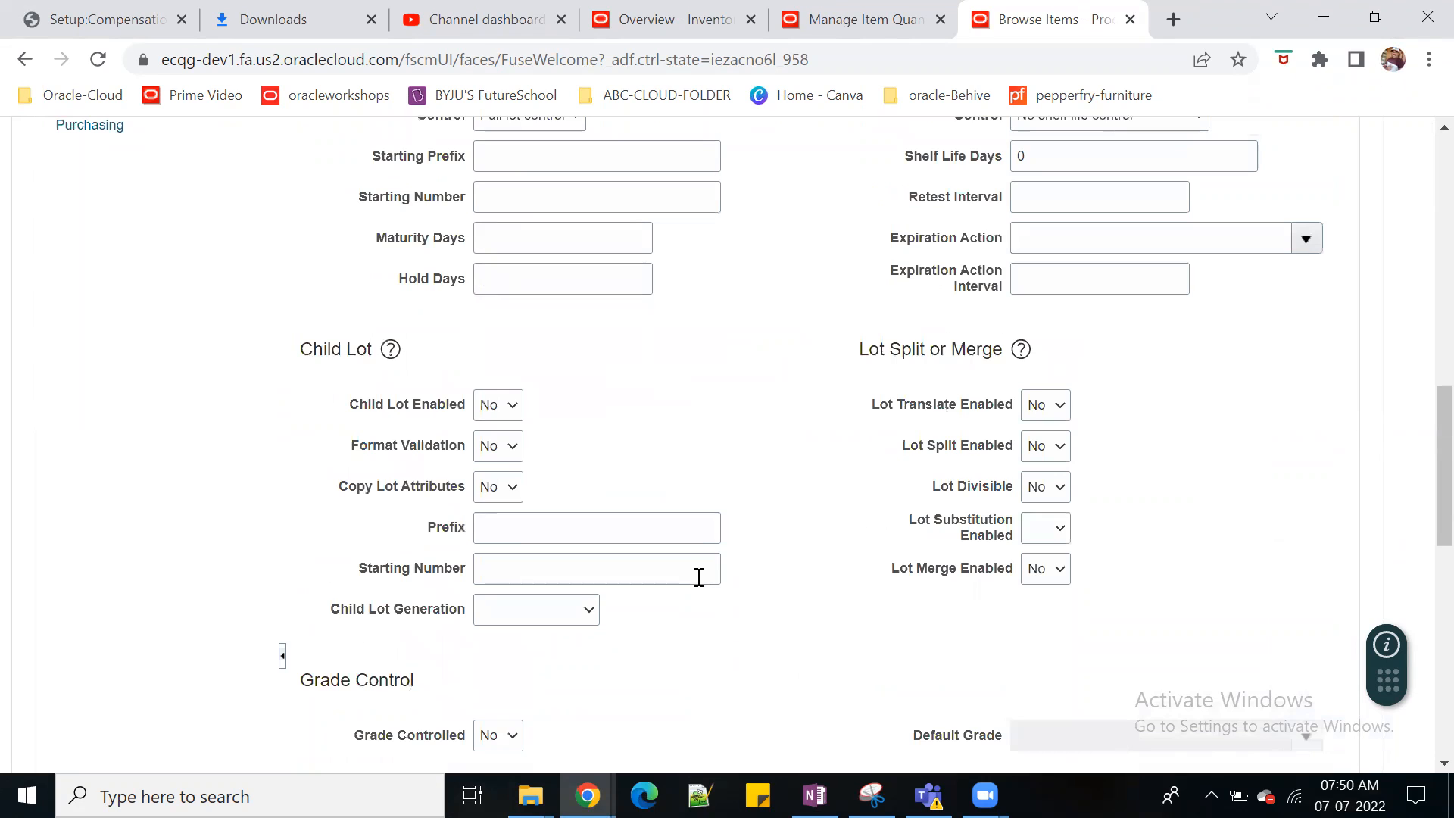
{"action": "scroll", "coordinate": [698, 577], "scroll_direction": "down", "scroll_amount": 4}
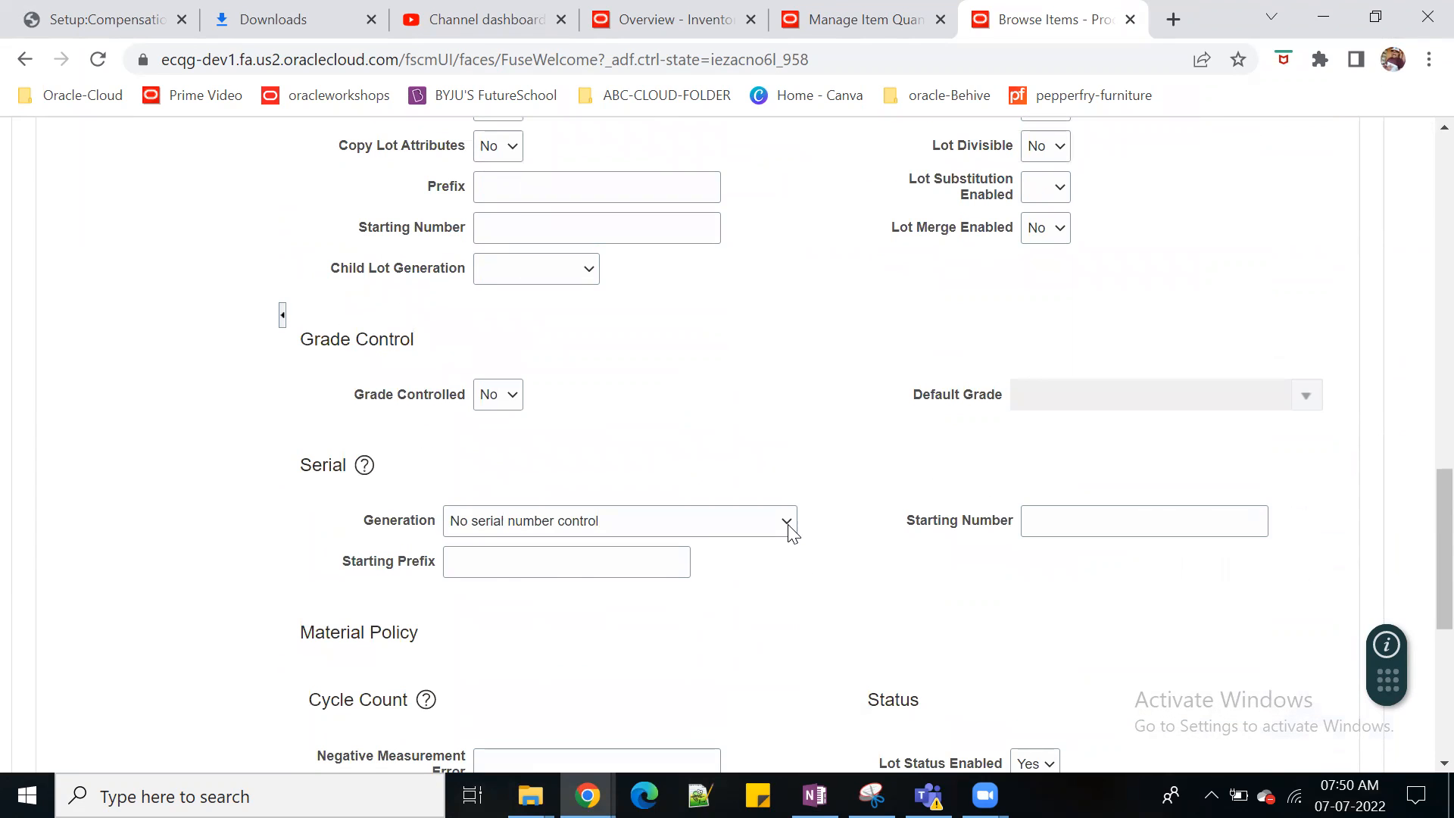
{"action": "left_click", "coordinate": [786, 522]}
{"action": "left_click", "coordinate": [690, 575]}
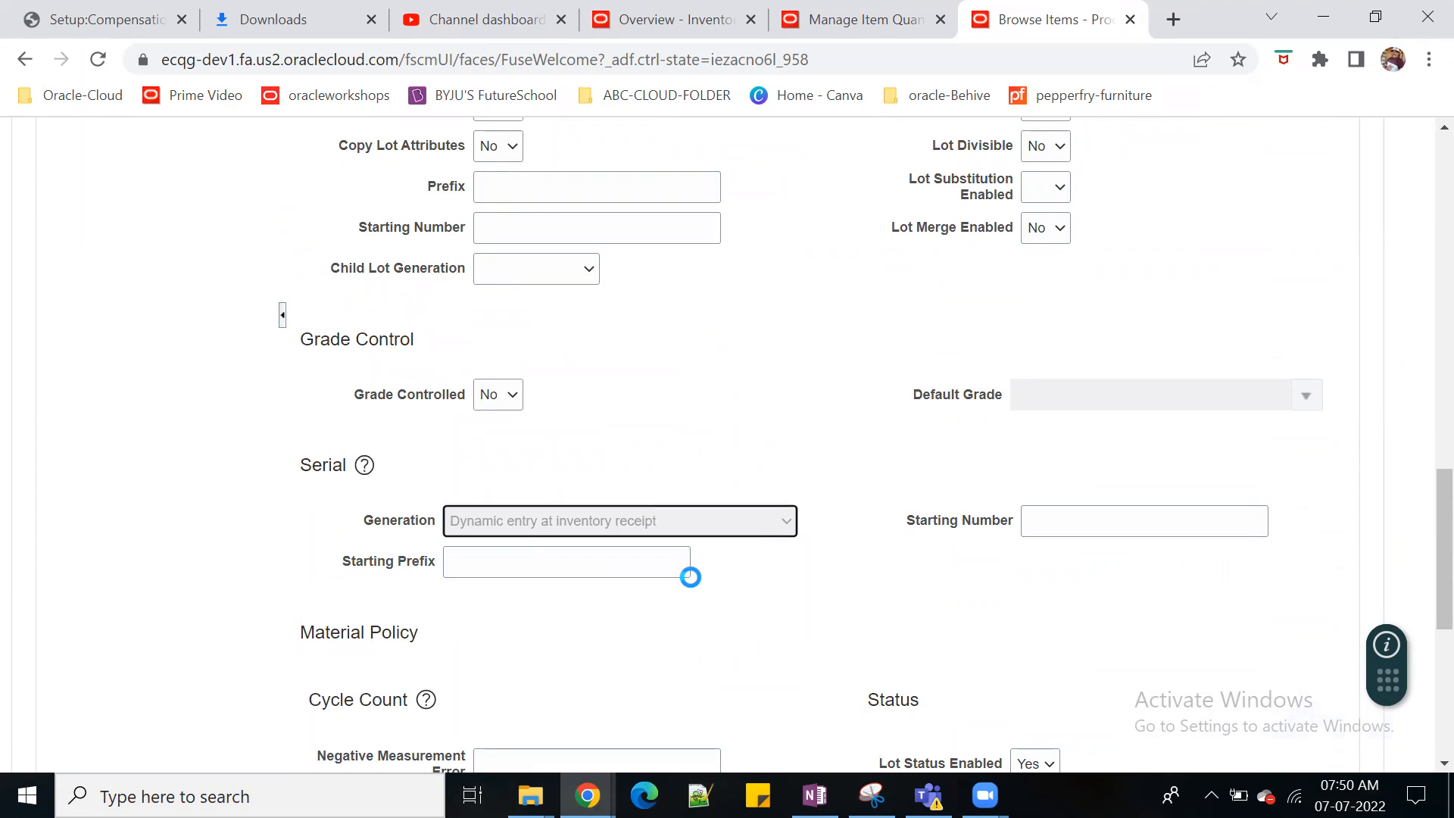
{"action": "left_click", "coordinate": [787, 525]}
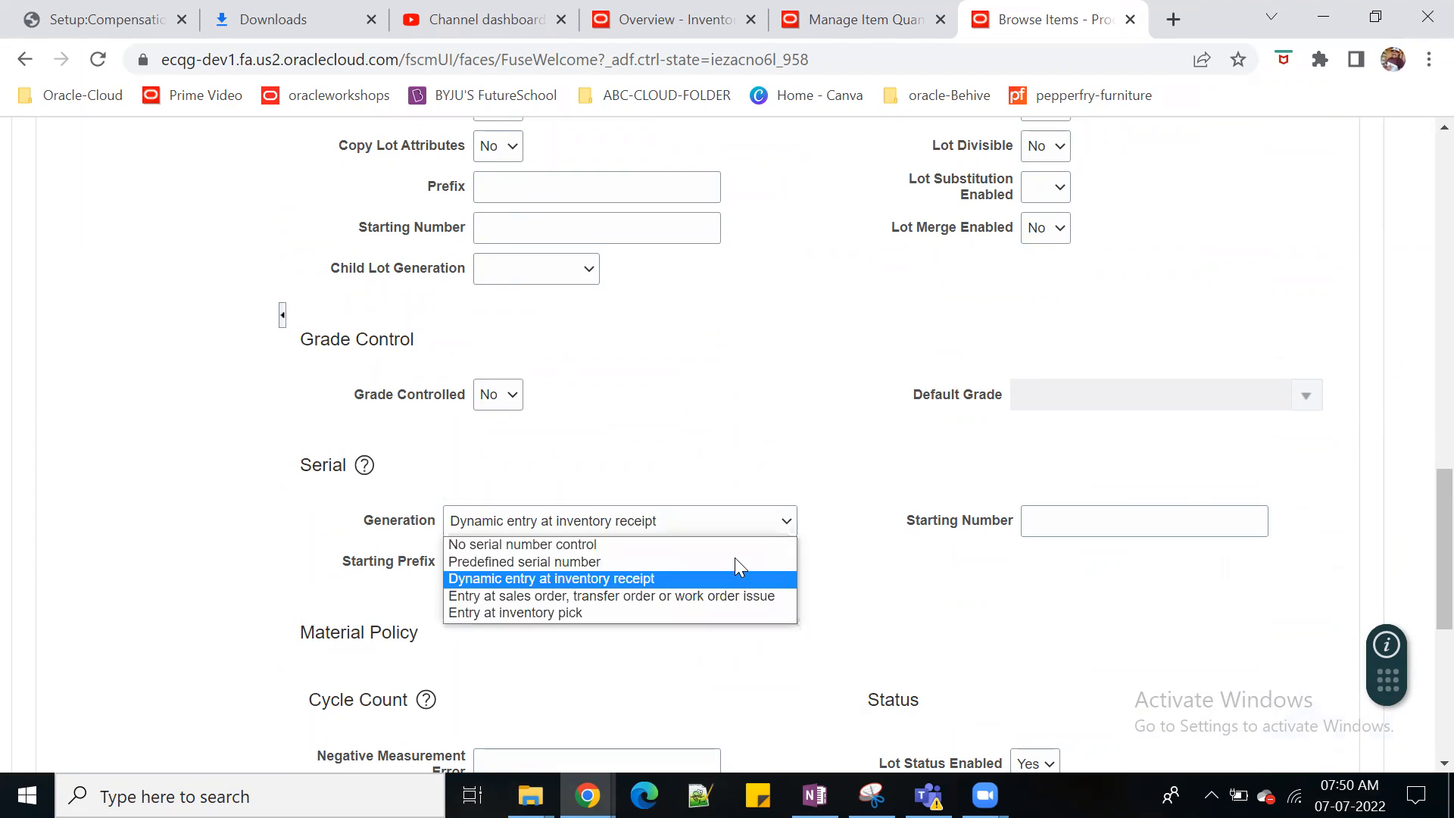
{"action": "left_click", "coordinate": [691, 578]}
Step: Set Serial Status Enabled to Yes and choose Active as the default serial status
{"action": "scroll", "coordinate": [862, 587], "scroll_direction": "down", "scroll_amount": 7}
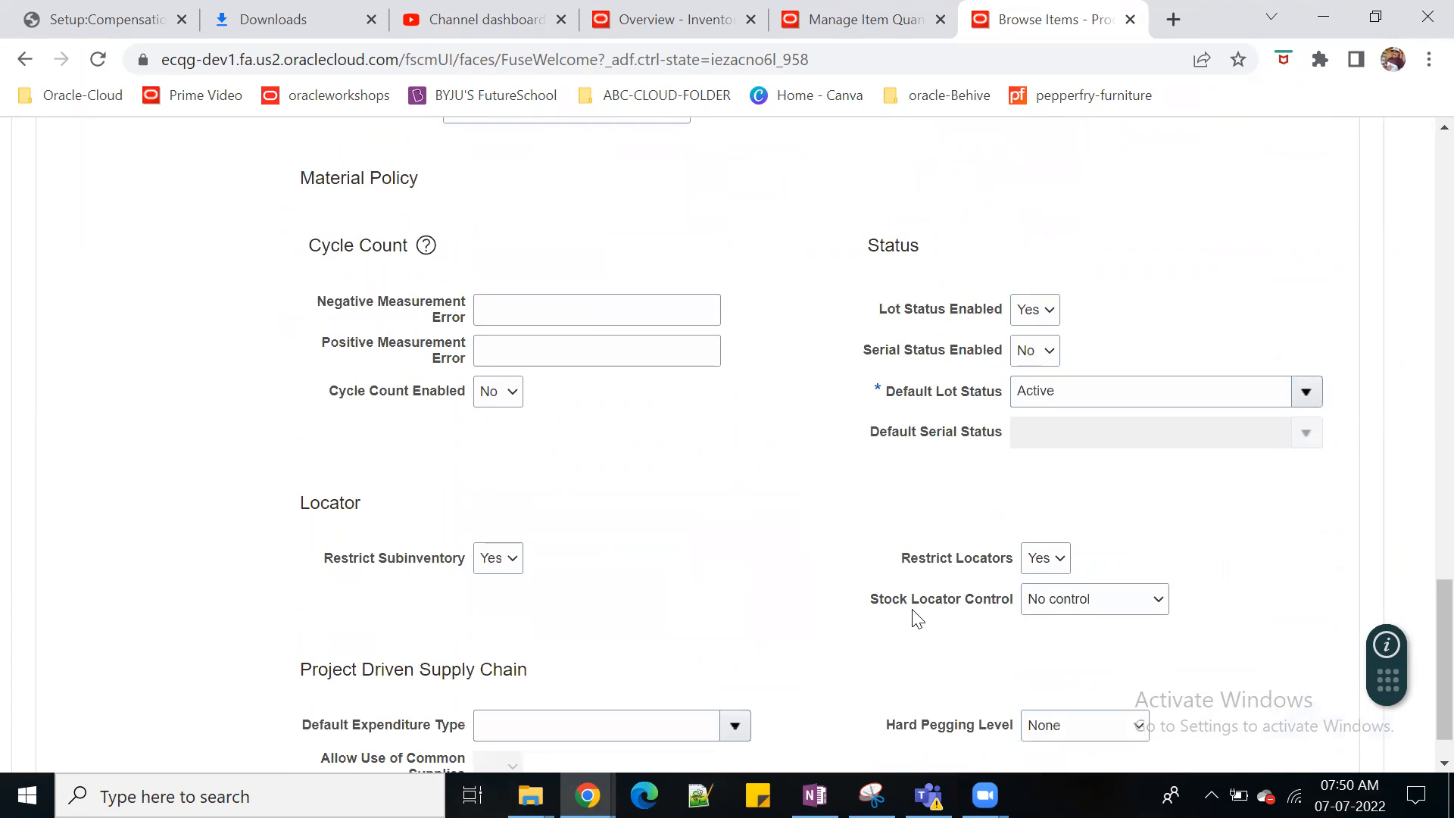
{"action": "scroll", "coordinate": [912, 614], "scroll_direction": "down", "scroll_amount": 1}
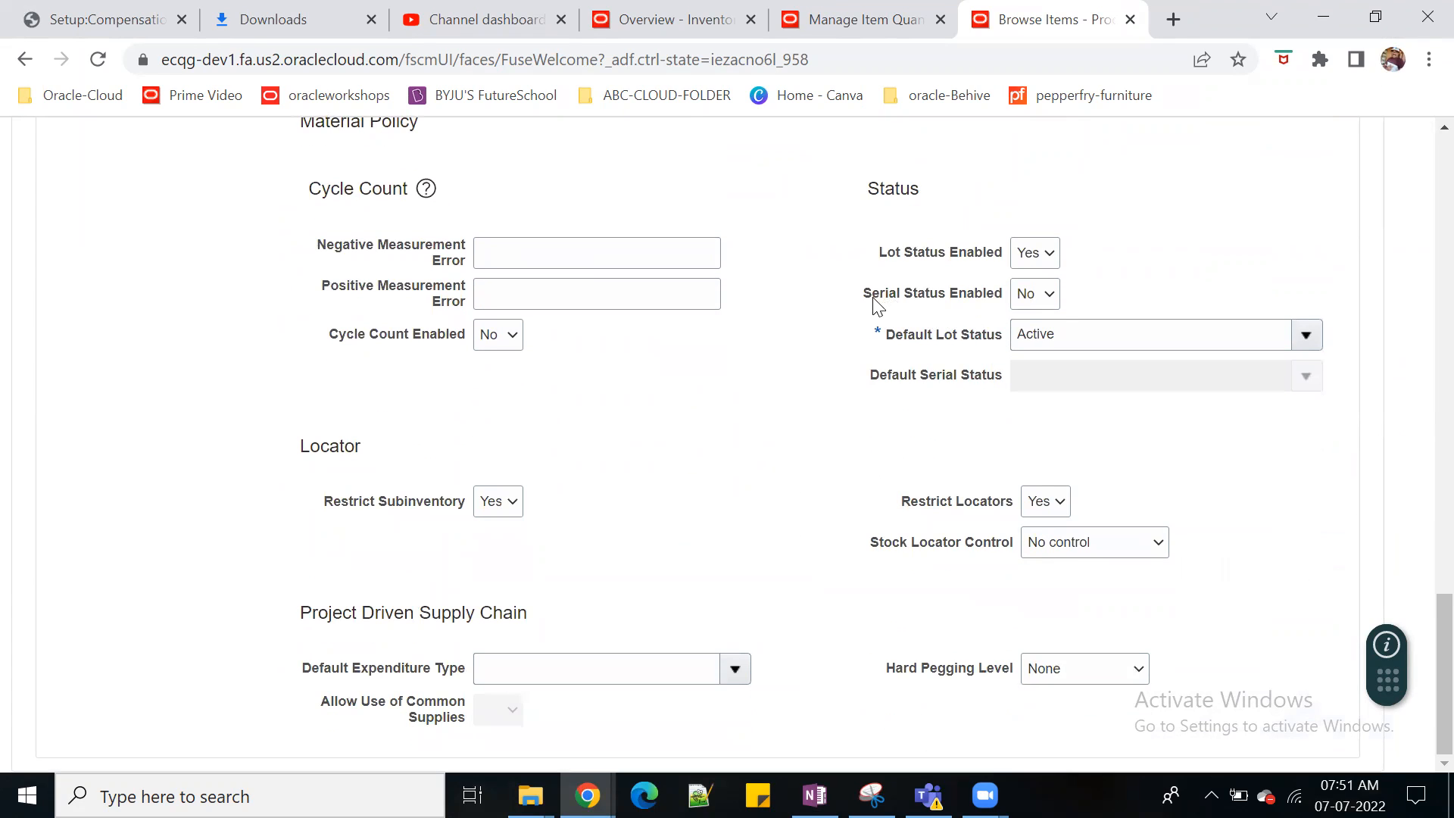
{"action": "left_click_drag", "start_coordinate": [871, 293], "coordinate": [1016, 320]}
{"action": "left_click", "coordinate": [1247, 265]}
{"action": "left_click", "coordinate": [1044, 301]}
{"action": "left_click", "coordinate": [1030, 335]}
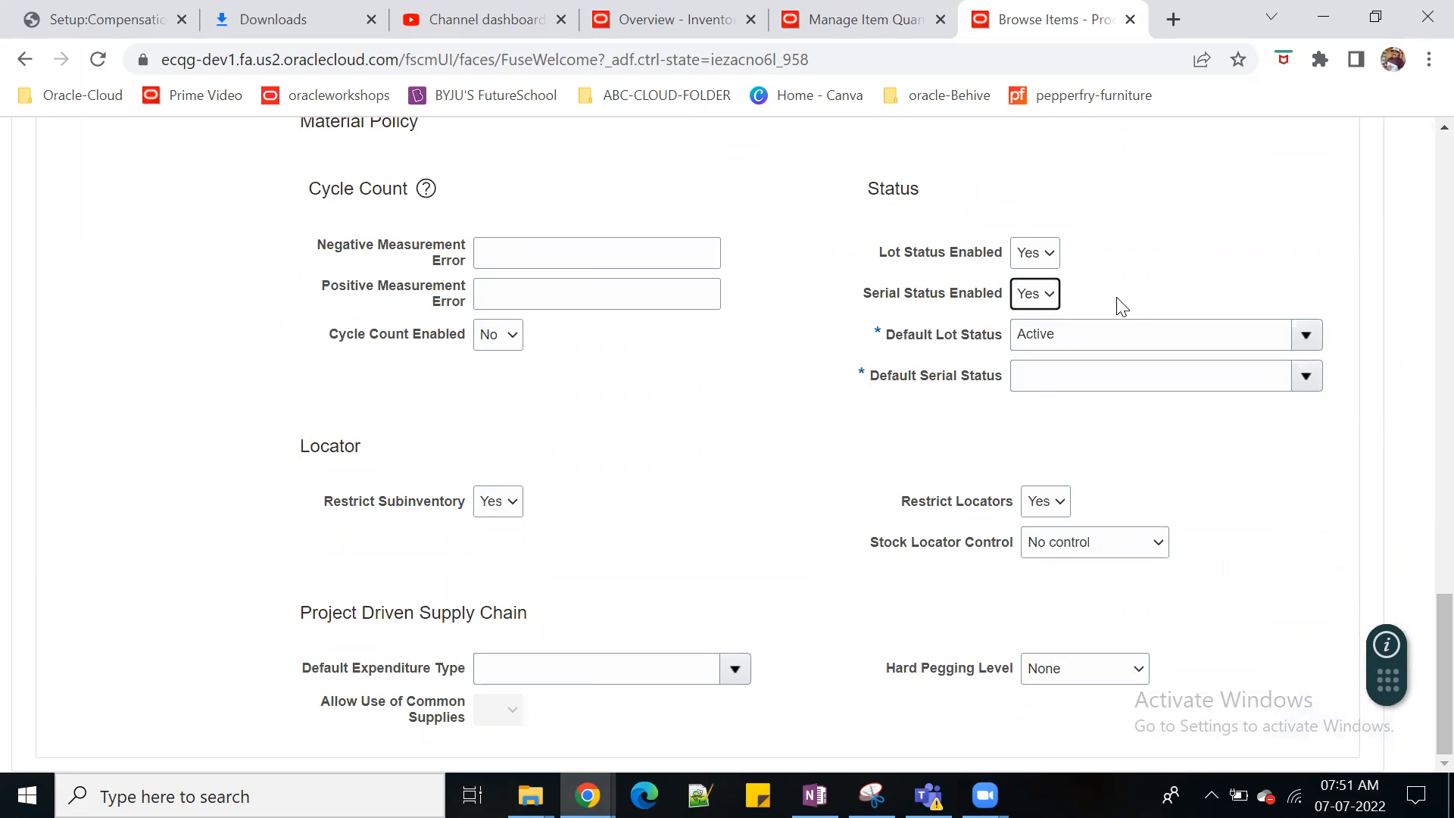
{"action": "left_click", "coordinate": [1306, 376]}
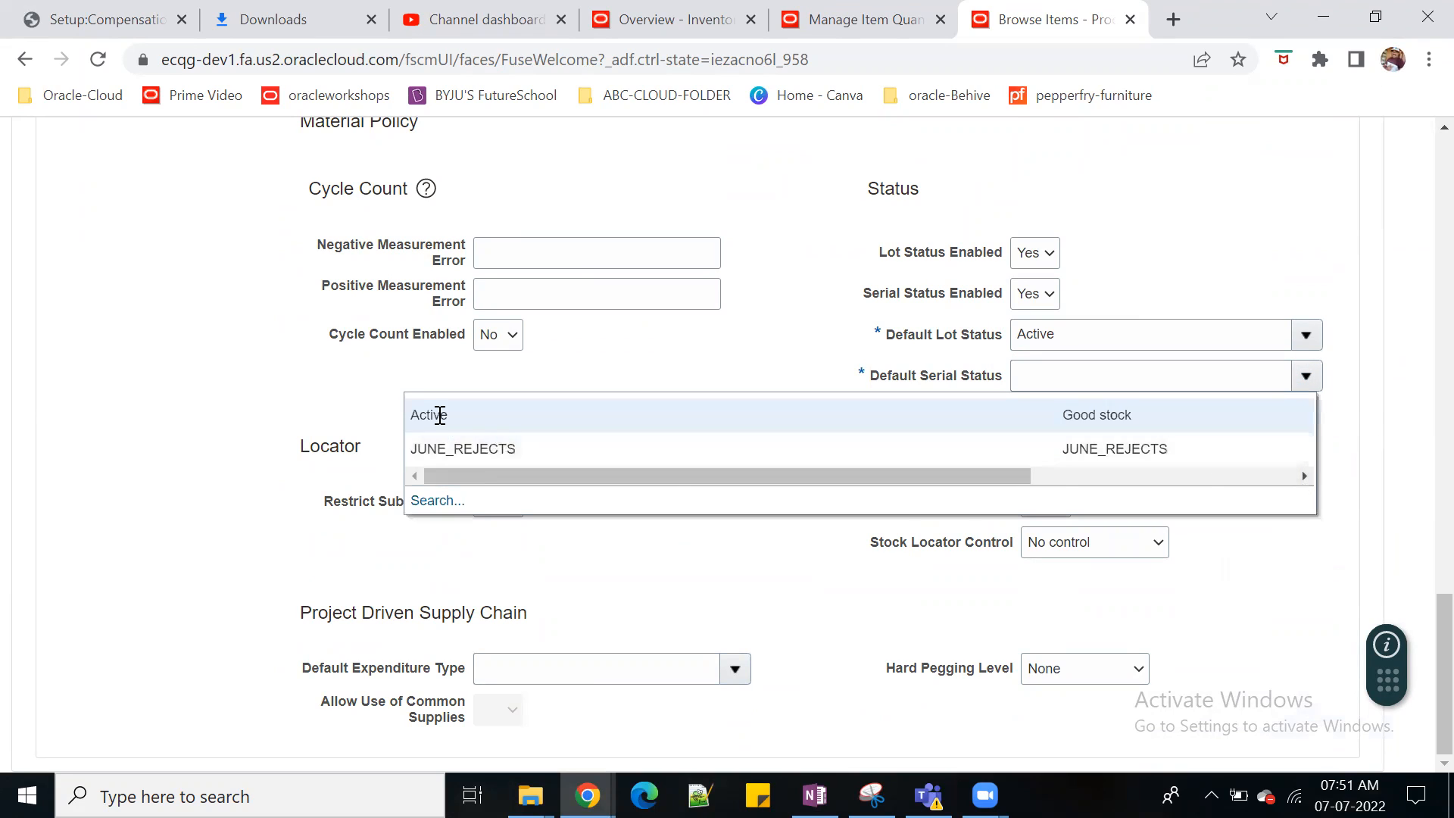
{"action": "left_click", "coordinate": [437, 414]}
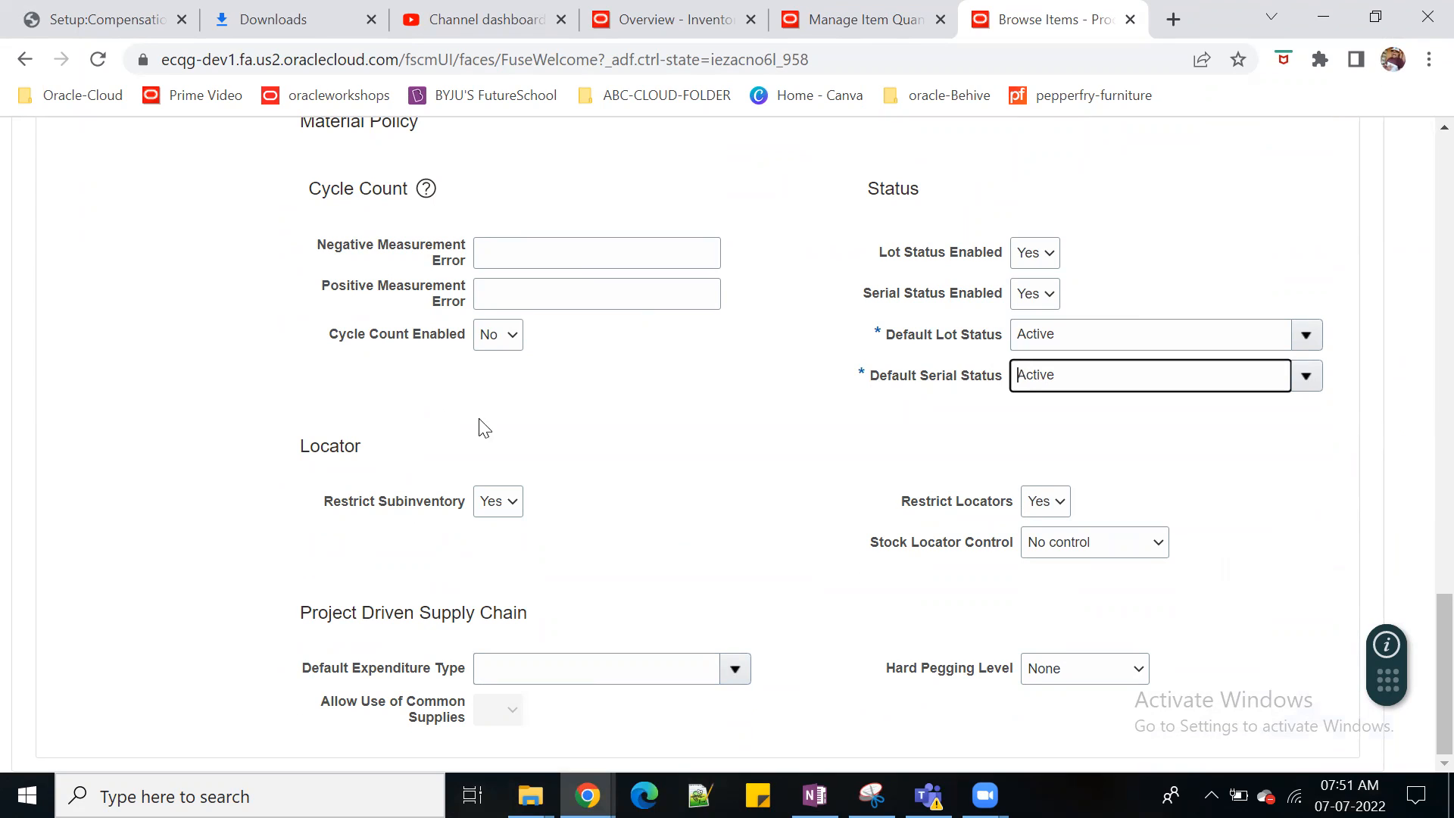
Step: Try to save the changes to JUNE900002, read the resulting error message, dismiss it and return to the Inventory specifications
{"action": "scroll", "coordinate": [832, 509], "scroll_direction": "up", "scroll_amount": 15}
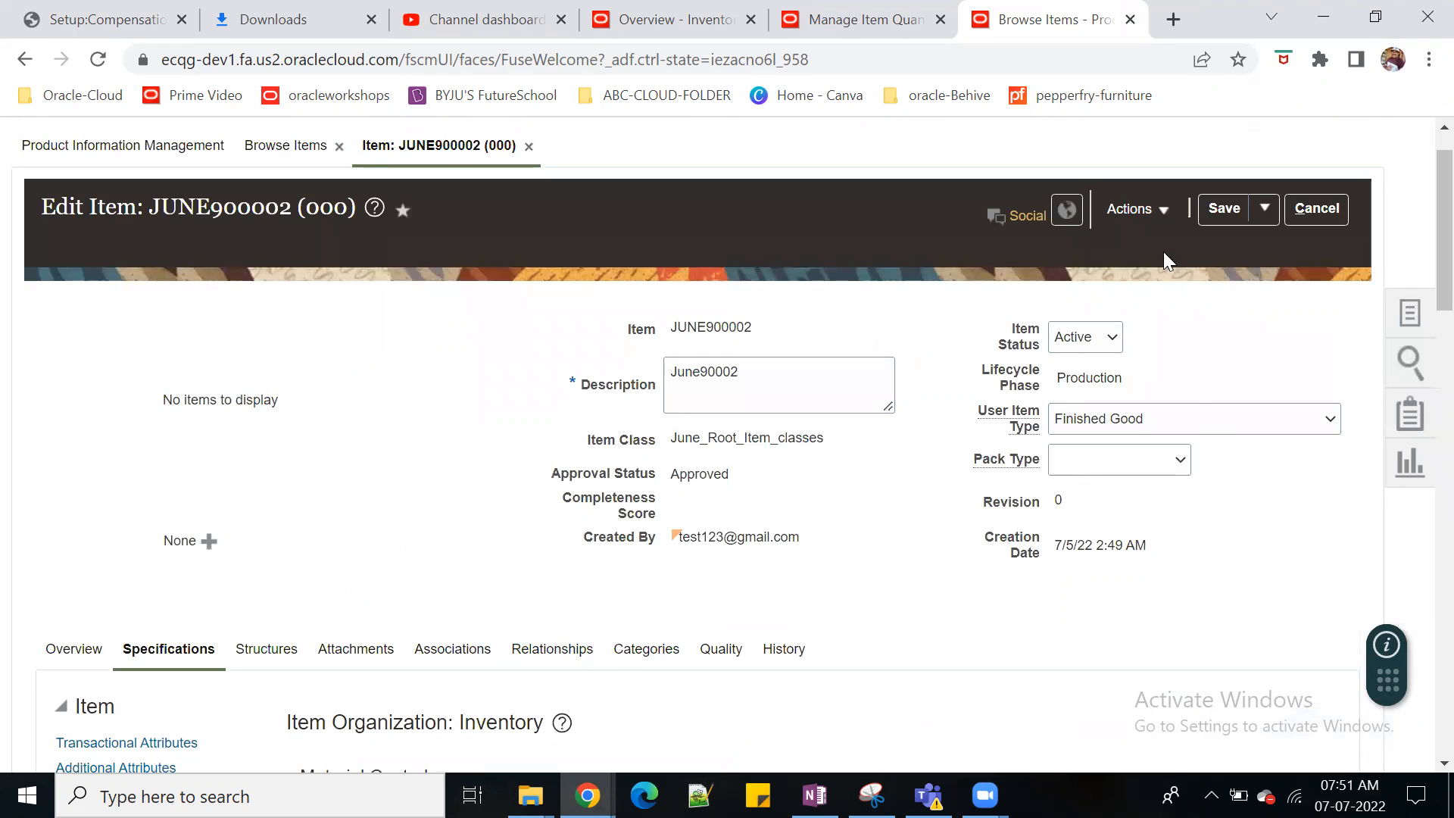
{"action": "left_click", "coordinate": [1222, 209]}
{"action": "scroll", "coordinate": [947, 611], "scroll_direction": "down", "scroll_amount": 7}
{"action": "scroll", "coordinate": [946, 611], "scroll_direction": "down", "scroll_amount": 3}
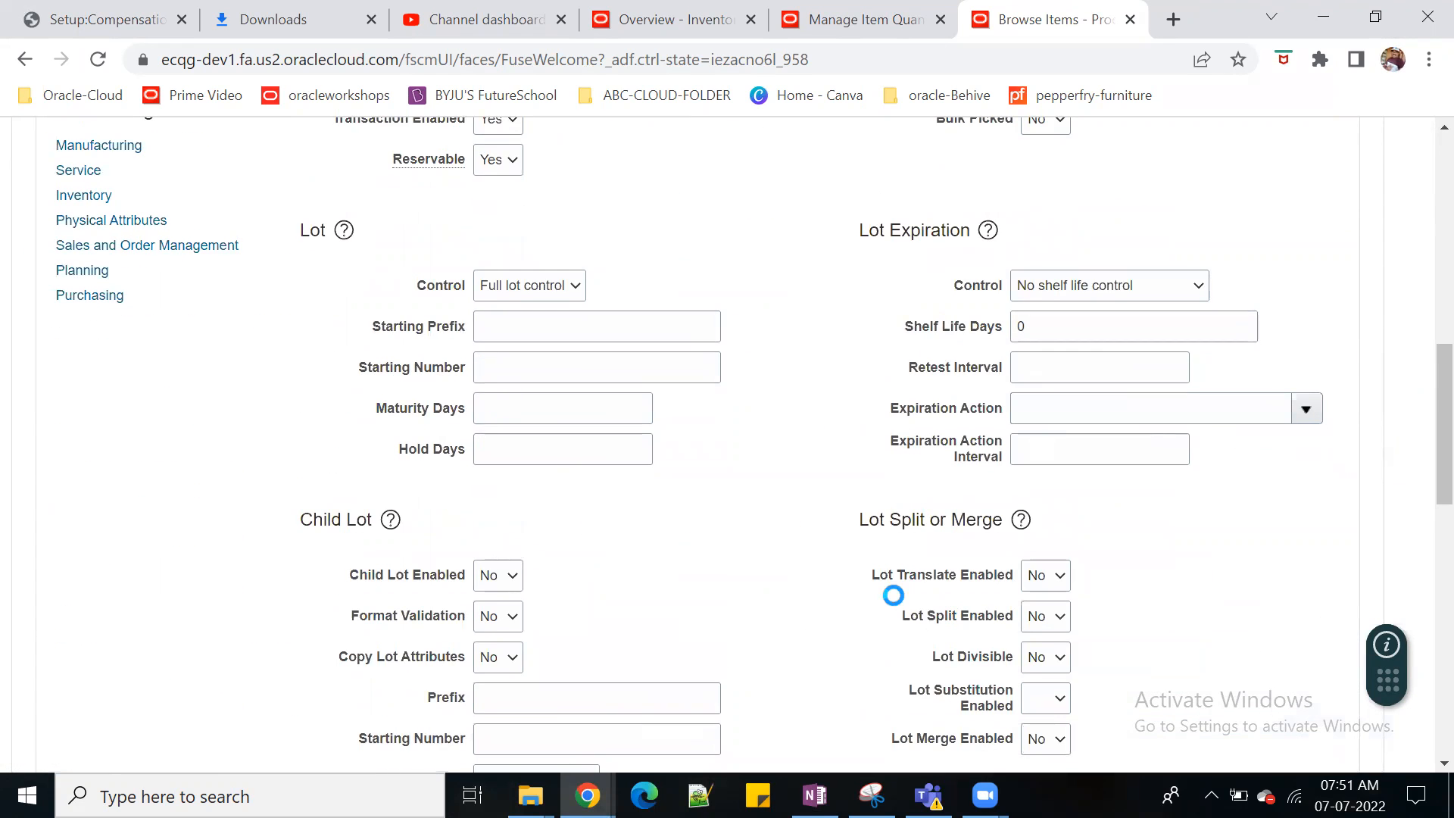
{"action": "scroll", "coordinate": [895, 588], "scroll_direction": "up", "scroll_amount": 10}
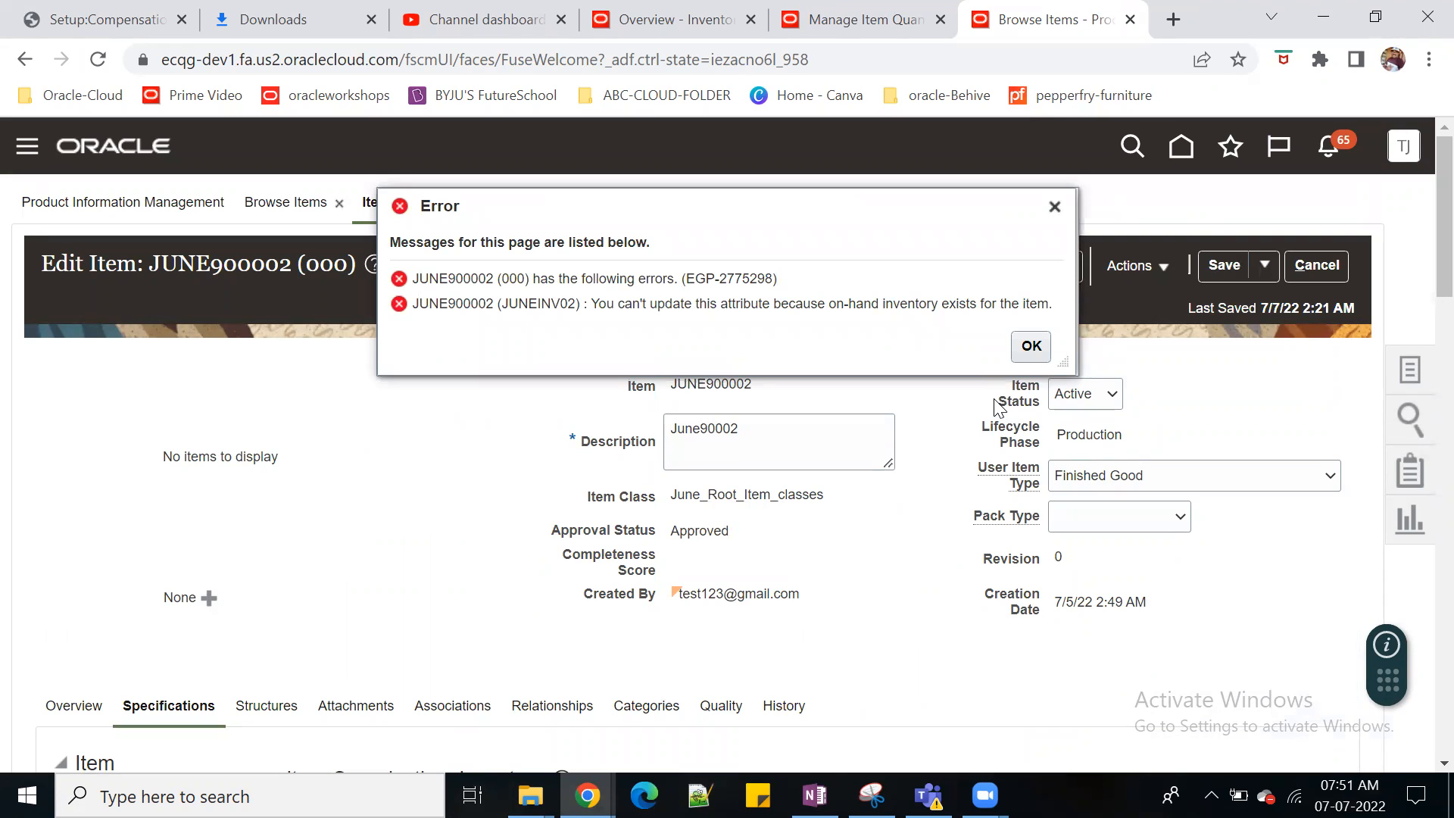
{"action": "left_click_drag", "start_coordinate": [599, 304], "coordinate": [982, 305]}
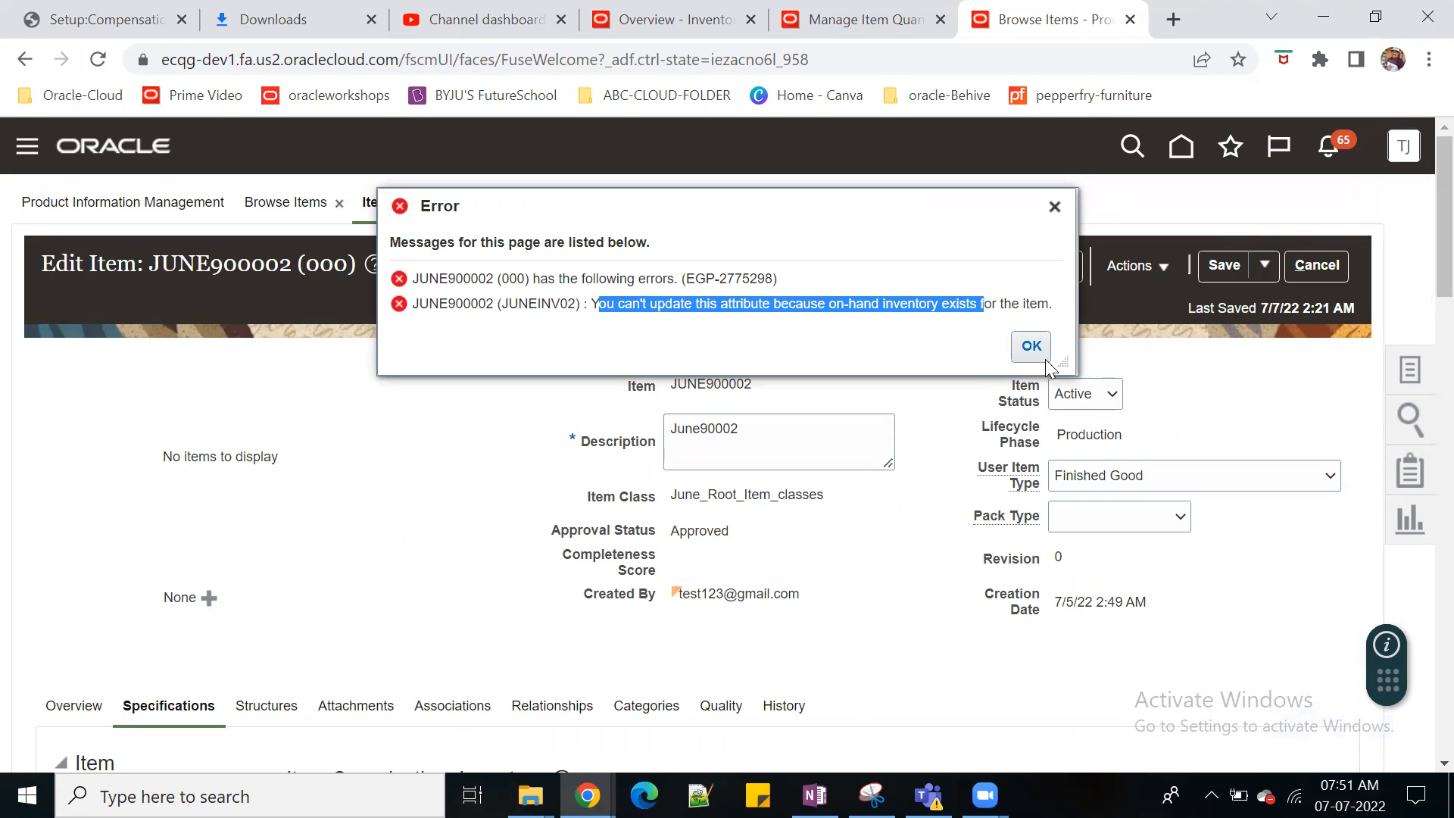
{"action": "left_click", "coordinate": [1030, 346]}
{"action": "scroll", "coordinate": [912, 556], "scroll_direction": "down", "scroll_amount": 15}
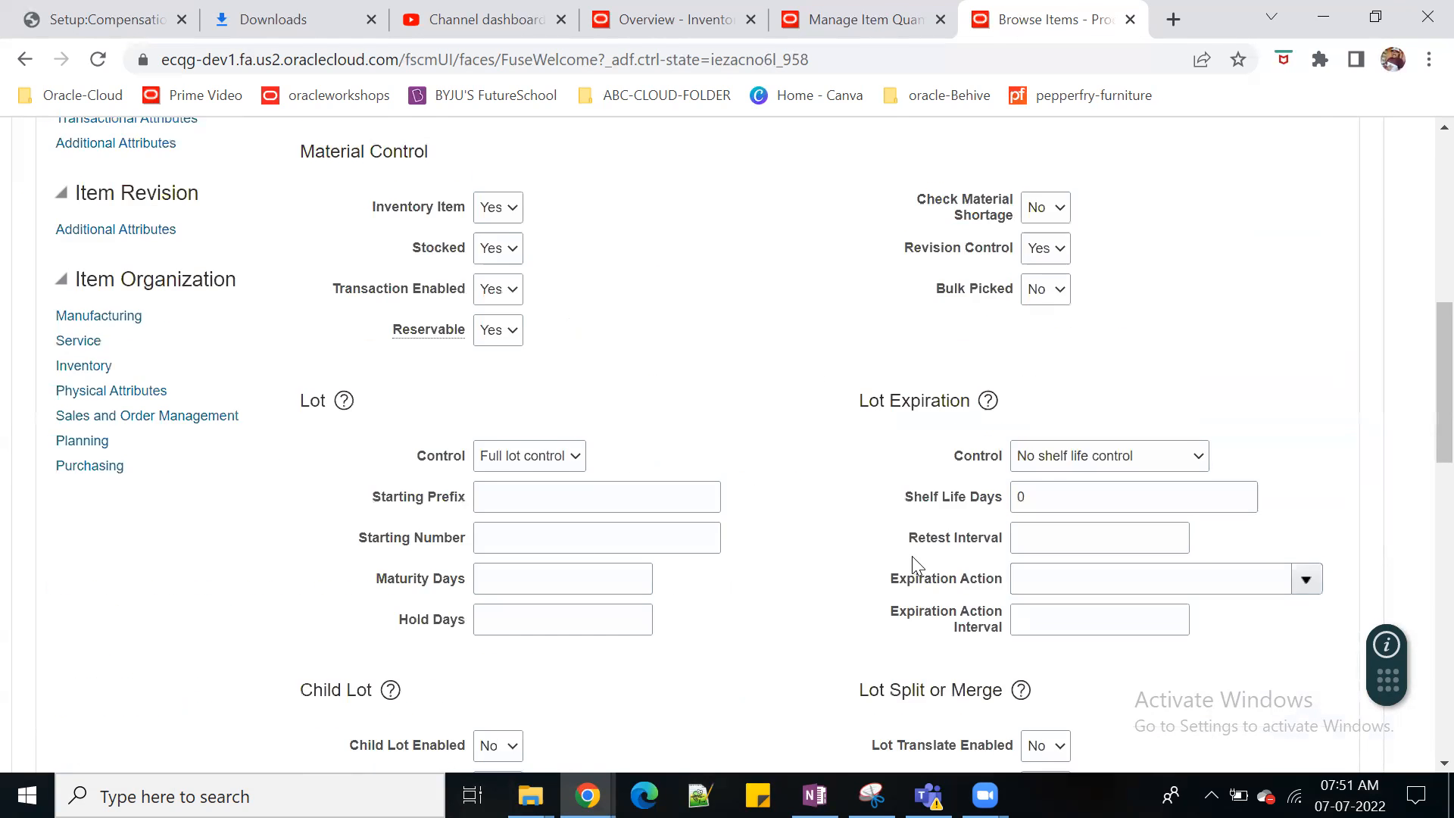
Step: Set the item's serial generation to No serial number control and review the lot and serial status settings
{"action": "scroll", "coordinate": [901, 560], "scroll_direction": "down", "scroll_amount": 7}
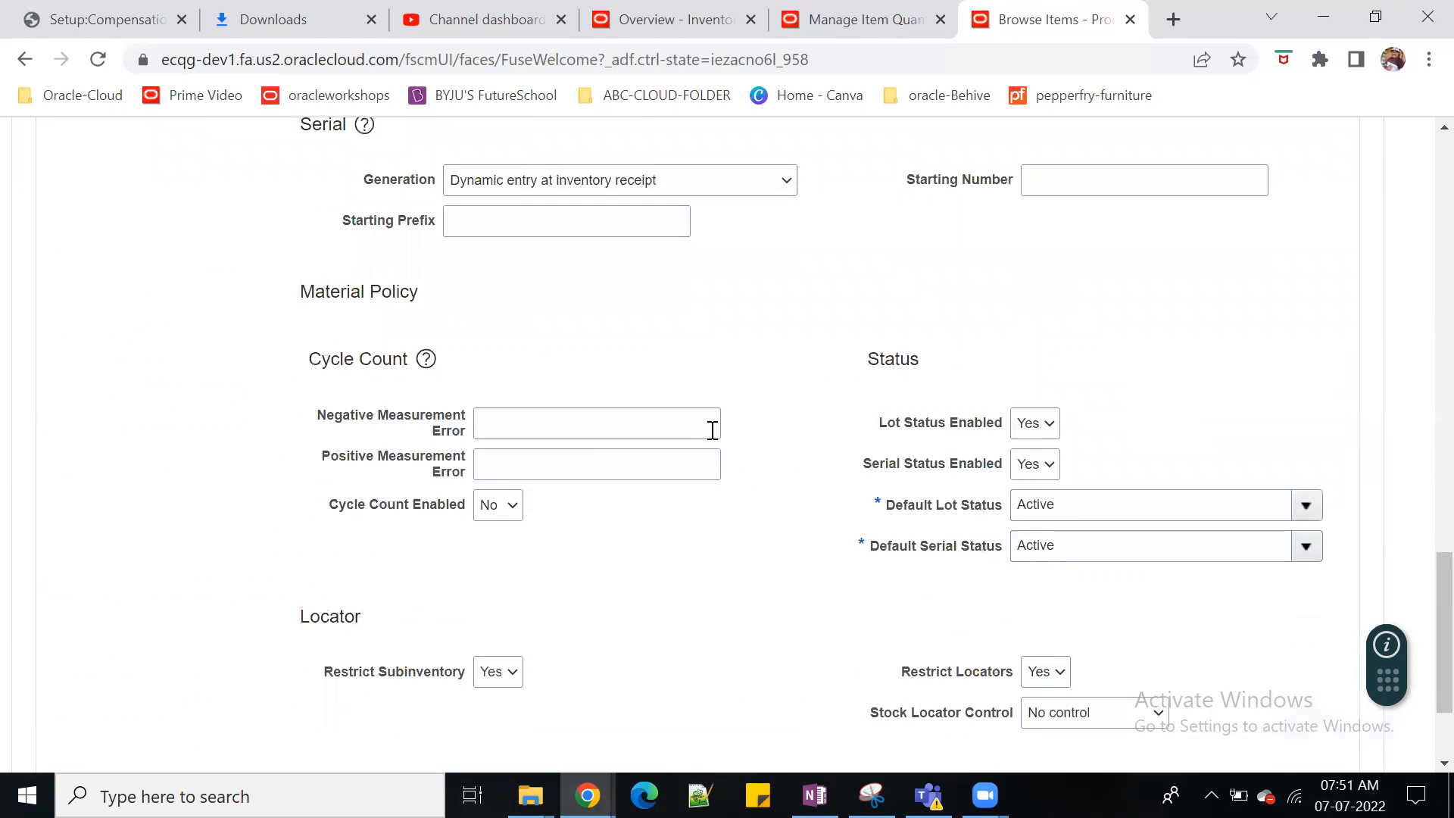
{"action": "scroll", "coordinate": [710, 426], "scroll_direction": "up", "scroll_amount": 4}
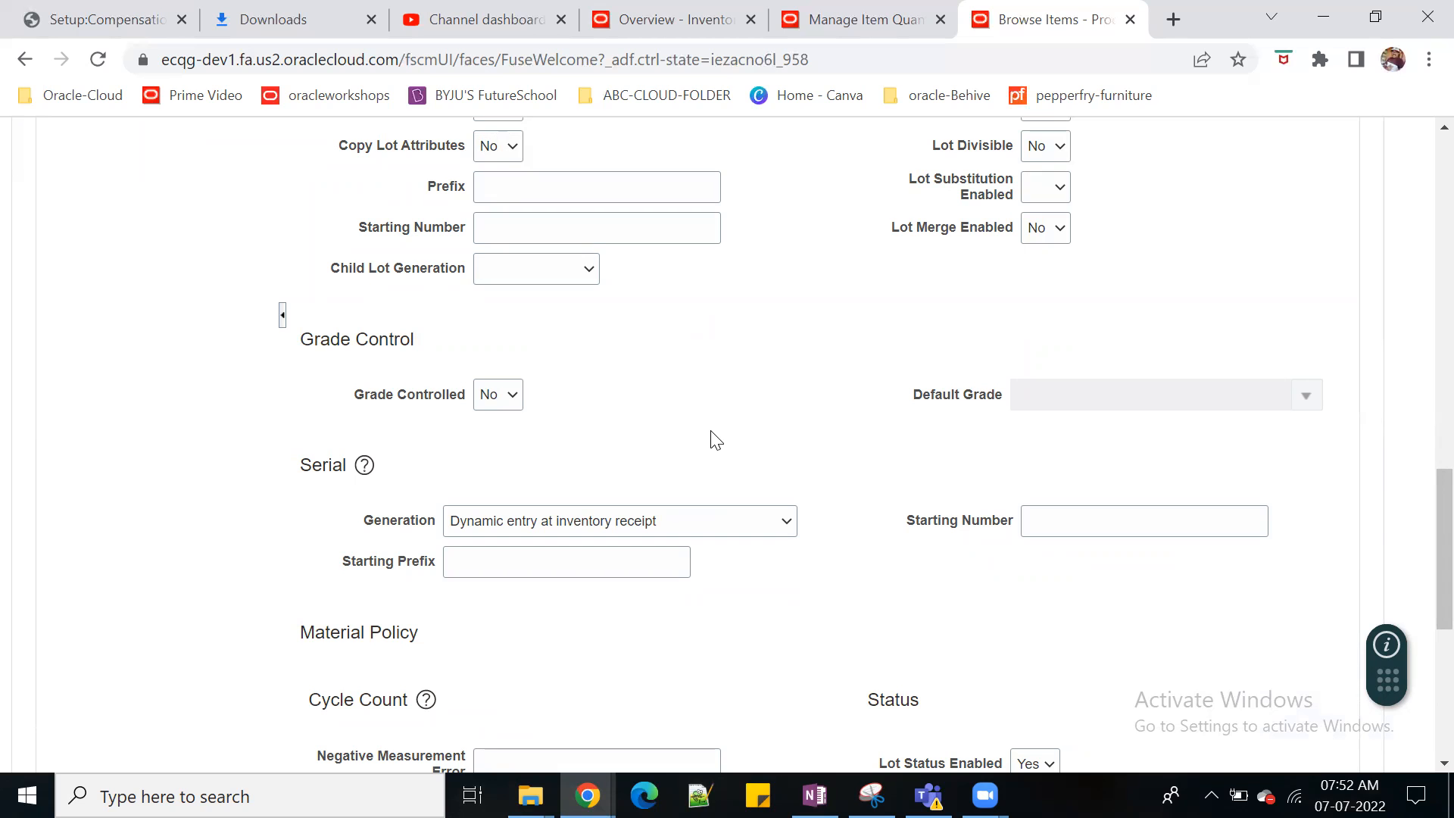
{"action": "scroll", "coordinate": [727, 545], "scroll_direction": "down", "scroll_amount": 4}
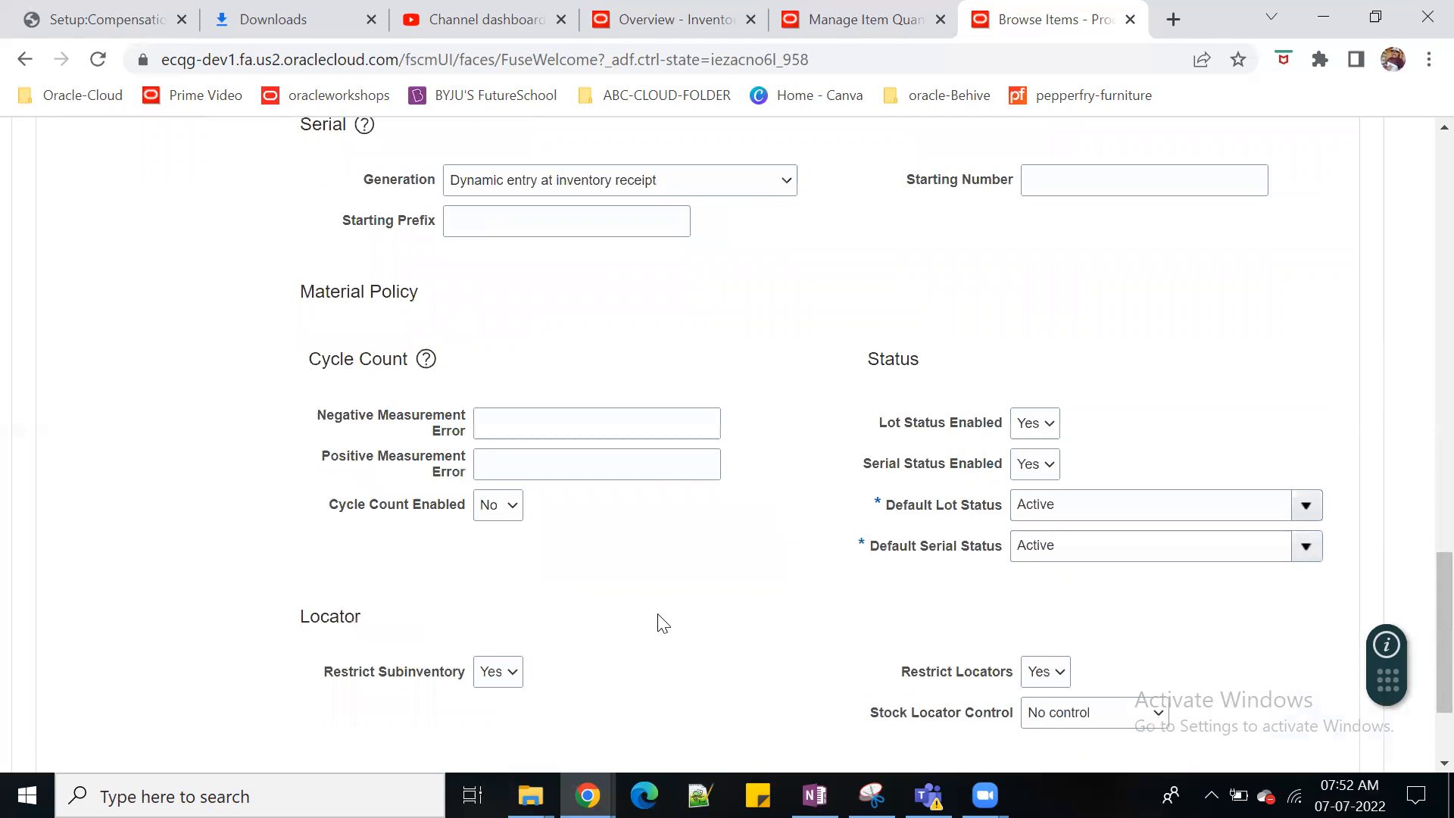
{"action": "scroll", "coordinate": [640, 451], "scroll_direction": "up", "scroll_amount": 5}
{"action": "scroll", "coordinate": [662, 597], "scroll_direction": "down", "scroll_amount": 3}
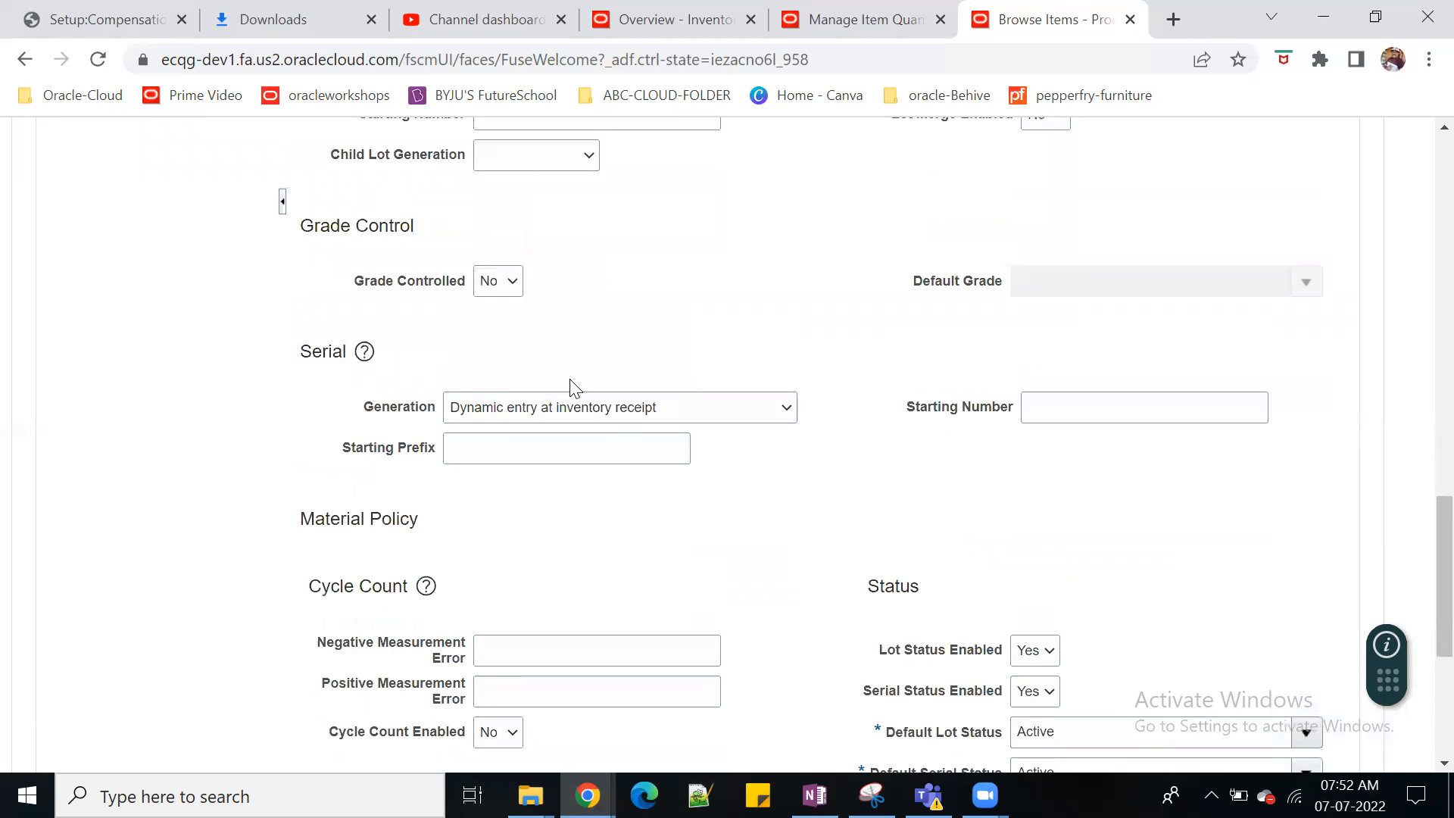
{"action": "left_click", "coordinate": [791, 412]}
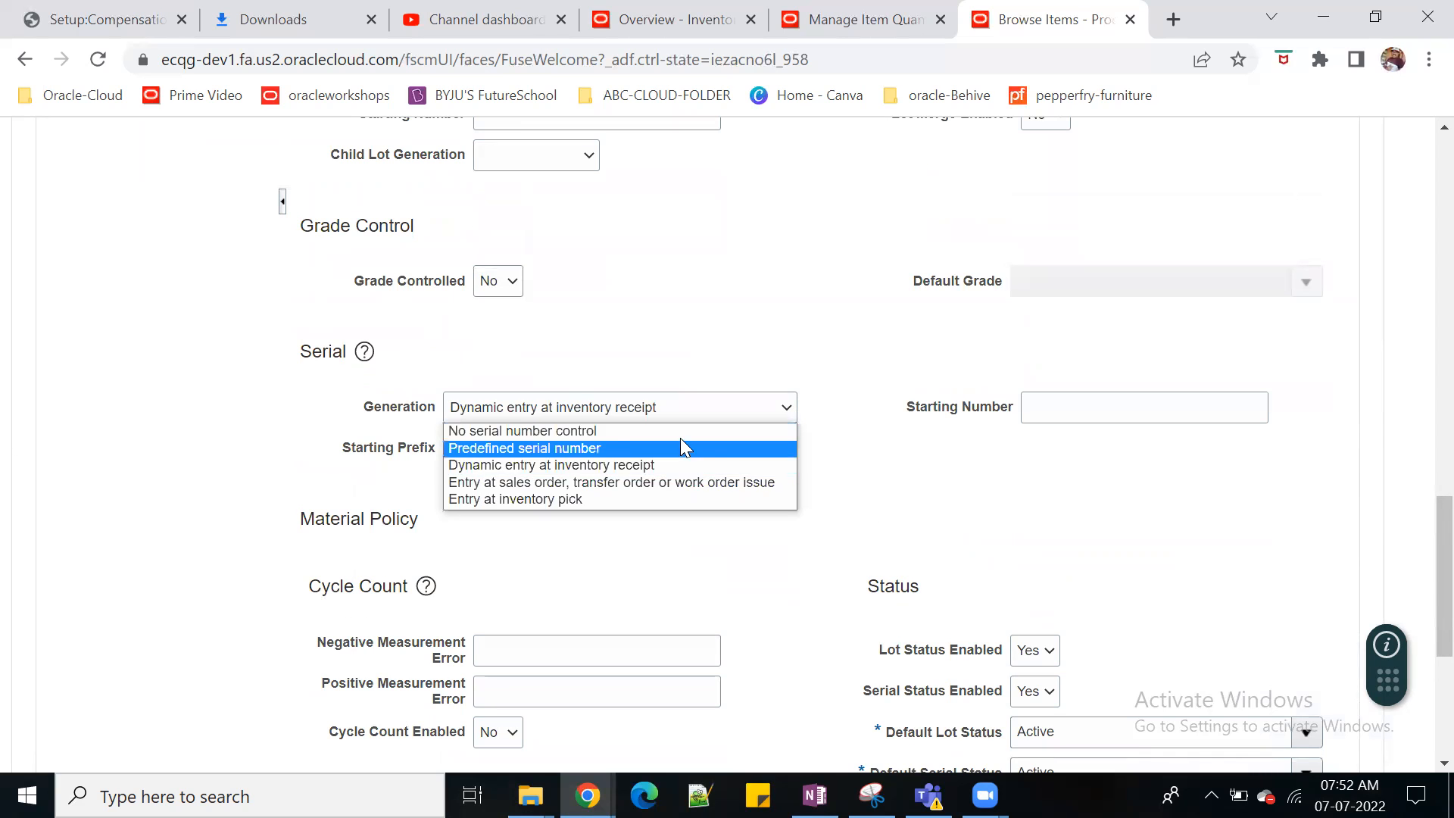
{"action": "left_click", "coordinate": [689, 429]}
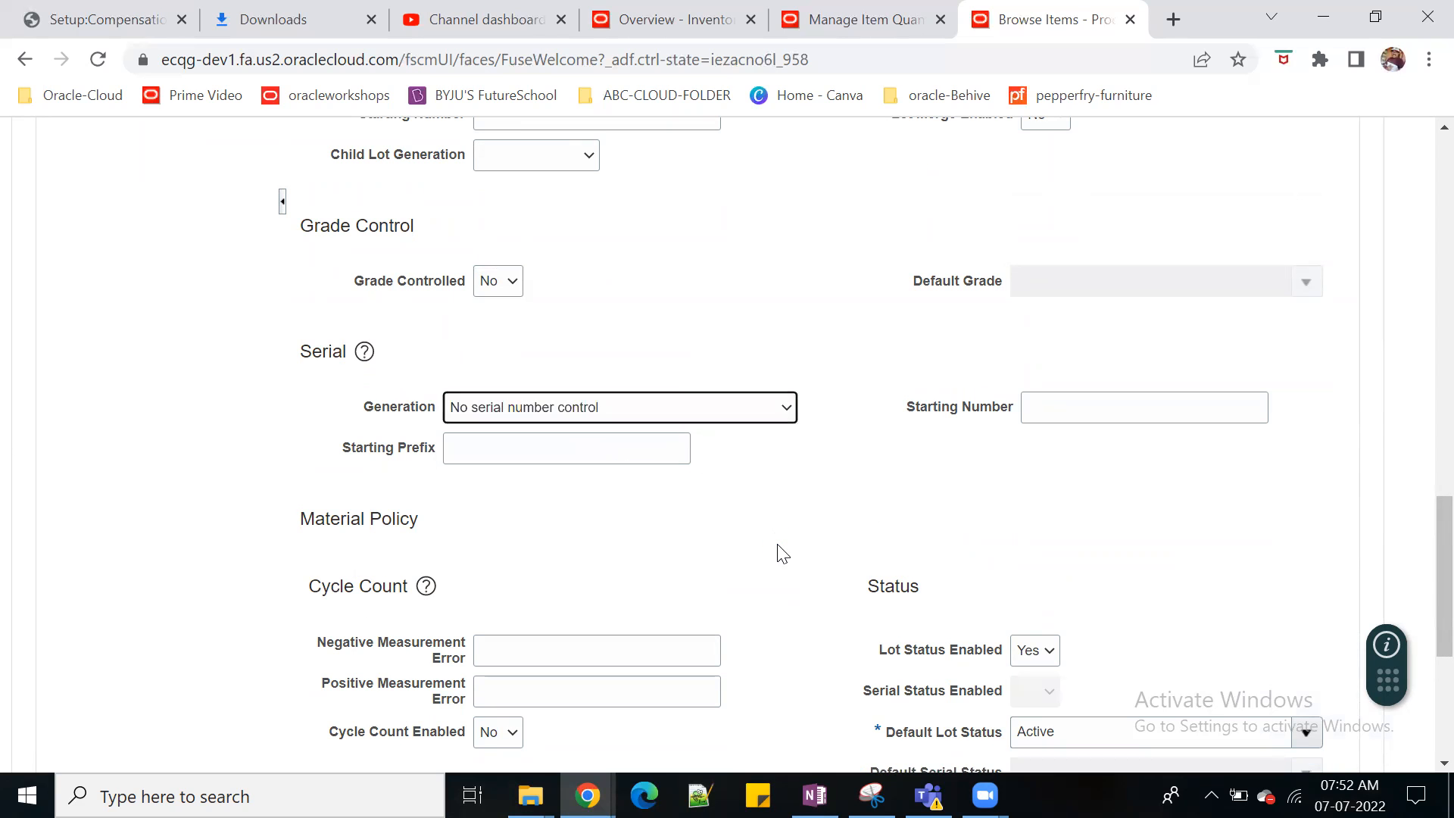
{"action": "scroll", "coordinate": [1186, 521], "scroll_direction": "up", "scroll_amount": 5}
{"action": "scroll", "coordinate": [1191, 521], "scroll_direction": "down", "scroll_amount": 6}
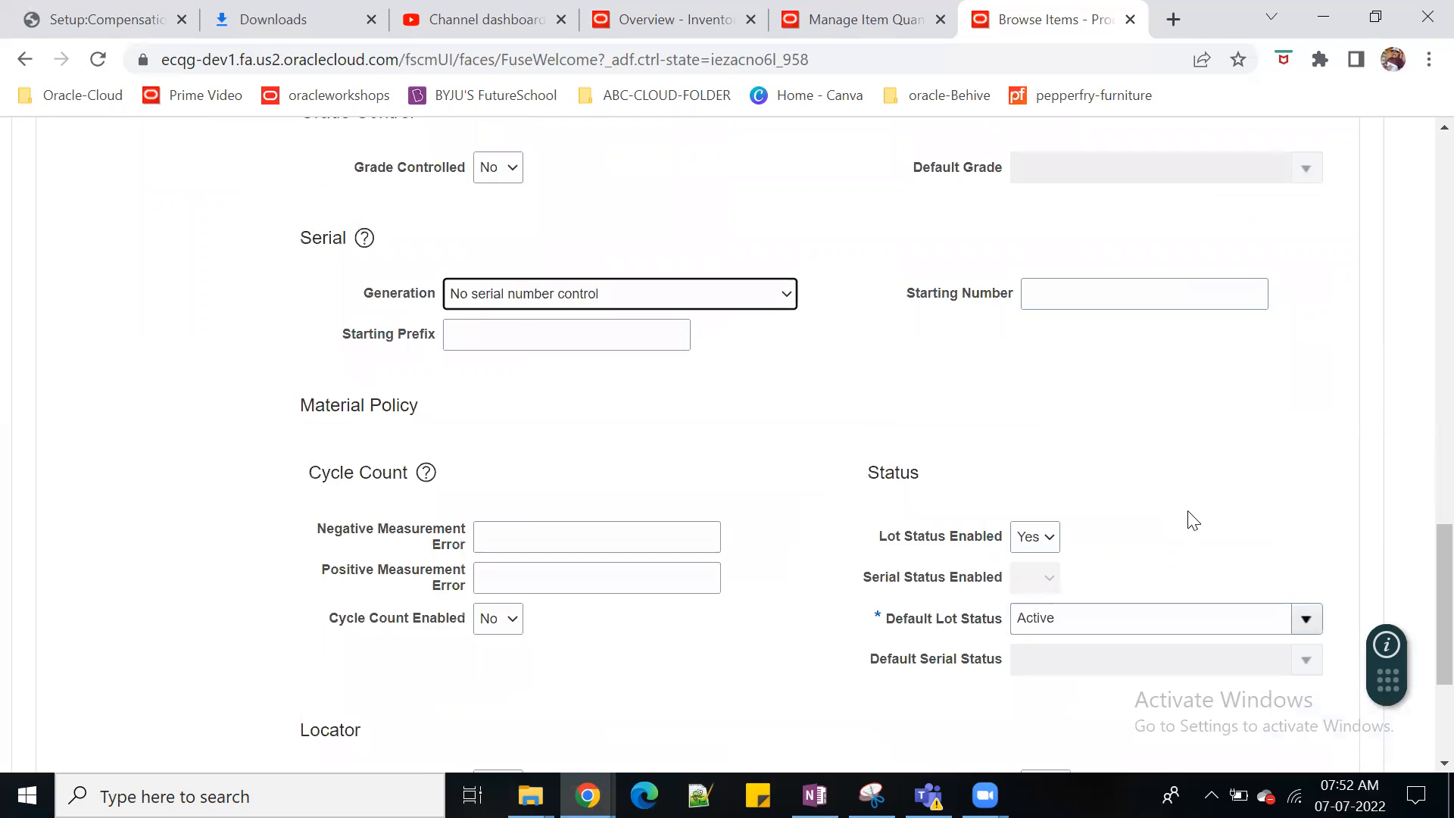
Step: Save the changes to item JUNE900002
{"action": "scroll", "coordinate": [1193, 521], "scroll_direction": "up", "scroll_amount": 10}
{"action": "left_click", "coordinate": [1224, 265]}
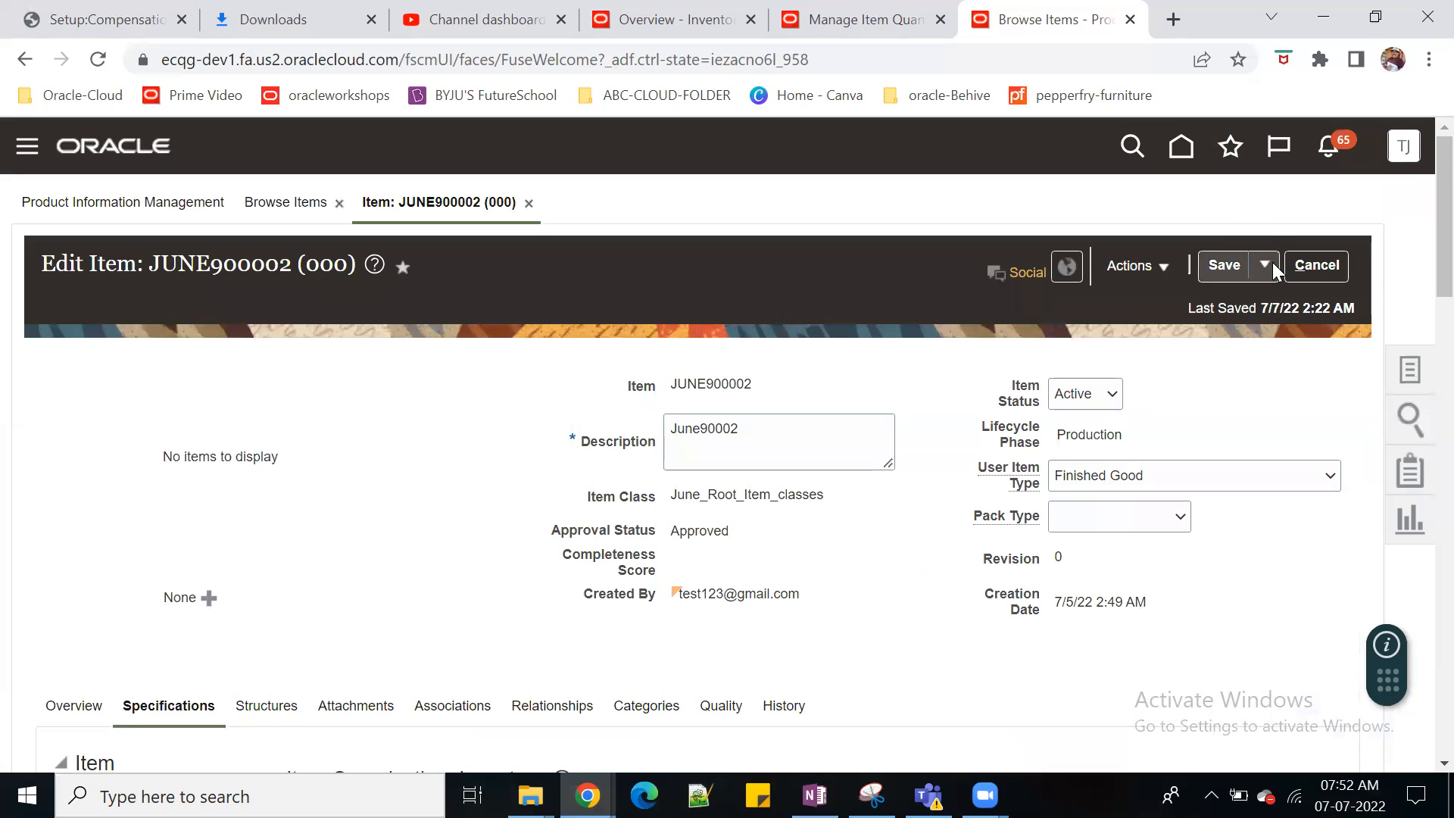
{"action": "left_click", "coordinate": [1265, 263]}
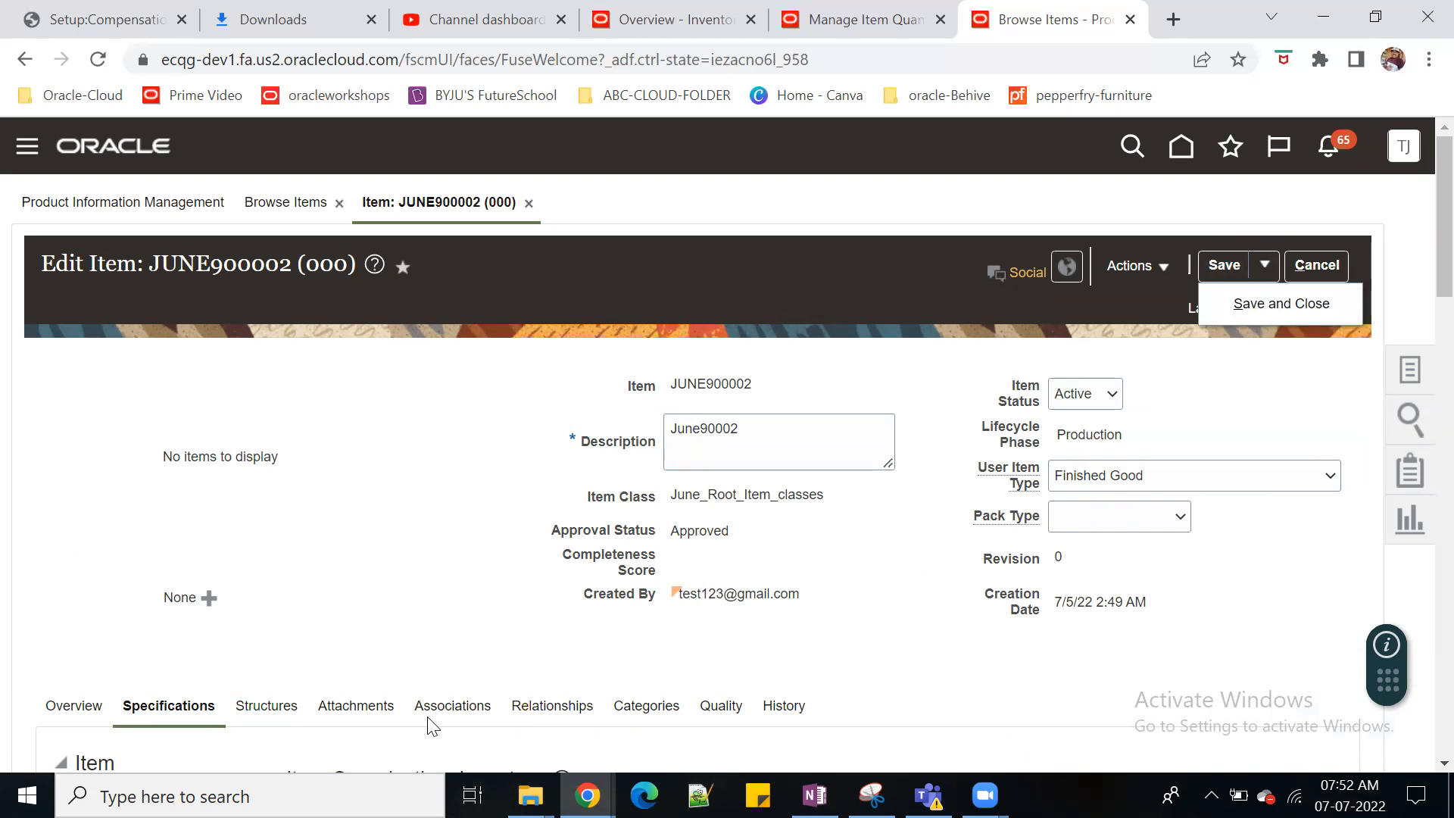
{"action": "scroll", "coordinate": [935, 632], "scroll_direction": "down", "scroll_amount": 10}
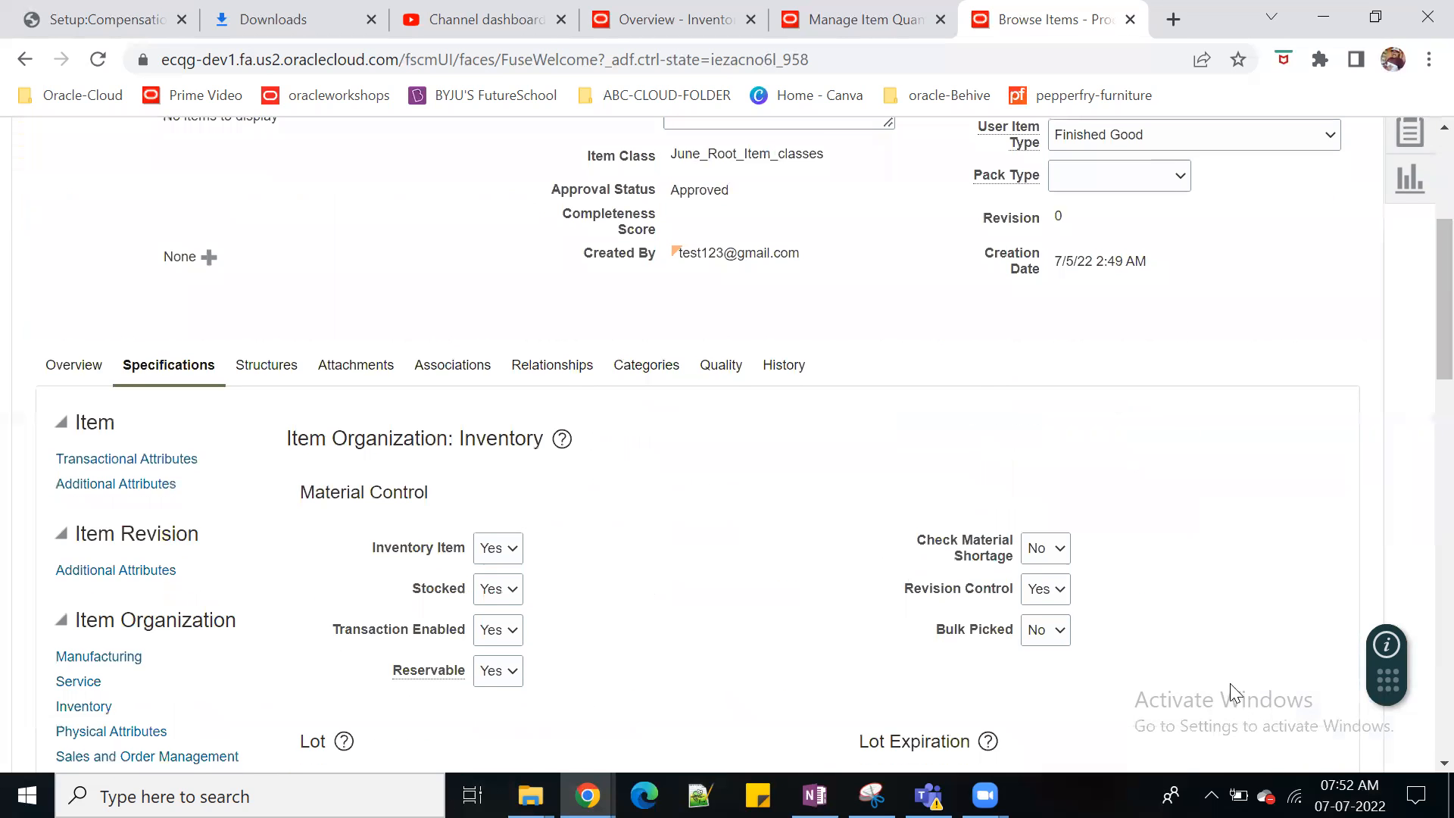
{"action": "scroll", "coordinate": [749, 552], "scroll_direction": "up", "scroll_amount": 10}
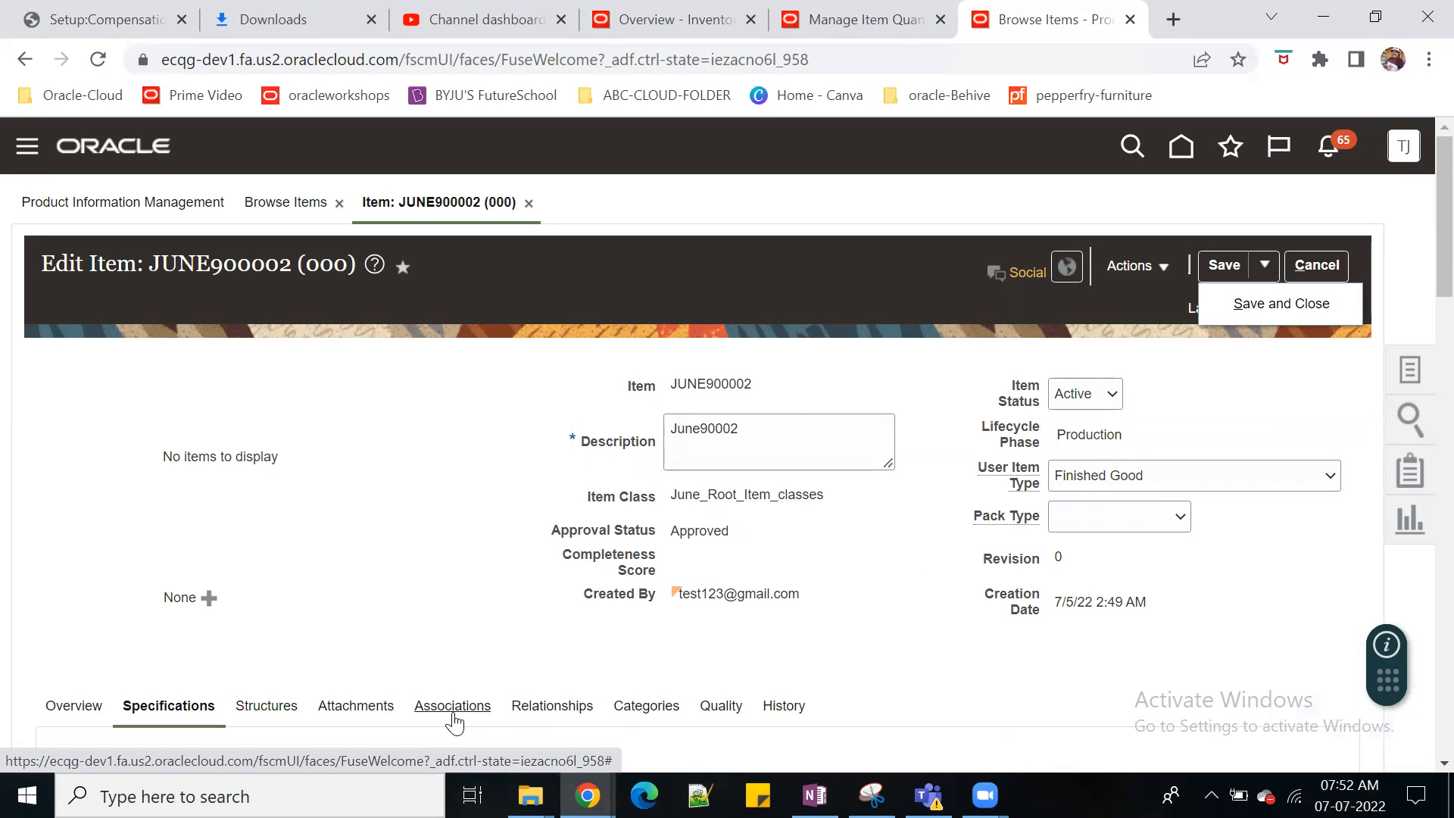
Step: Copy the item's description text, then save and close item JUNE900002
{"action": "left_click", "coordinate": [571, 439]}
{"action": "key", "text": "ctrl+c"}
{"action": "left_click", "coordinate": [1264, 265]}
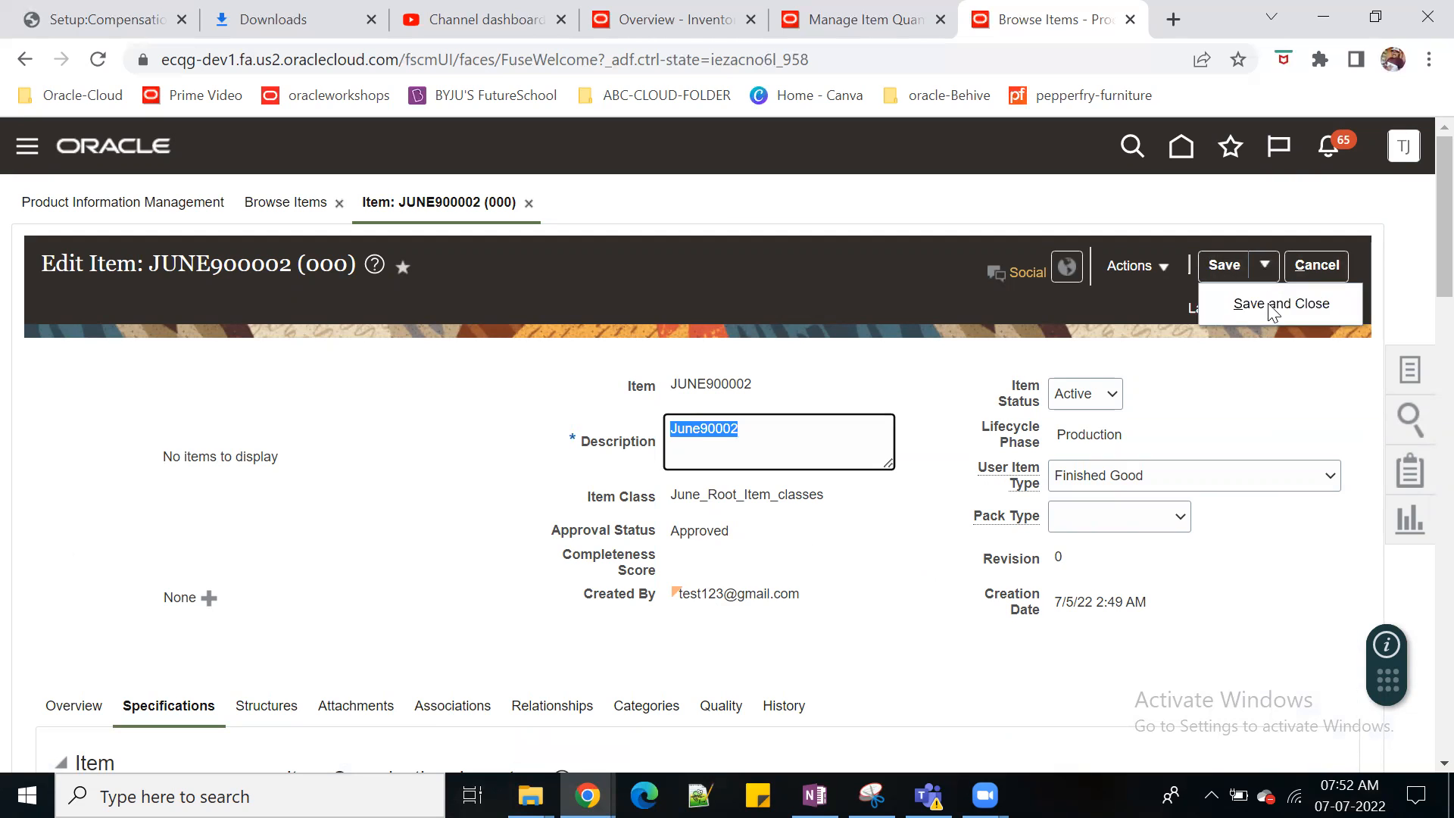
{"action": "left_click", "coordinate": [1266, 305]}
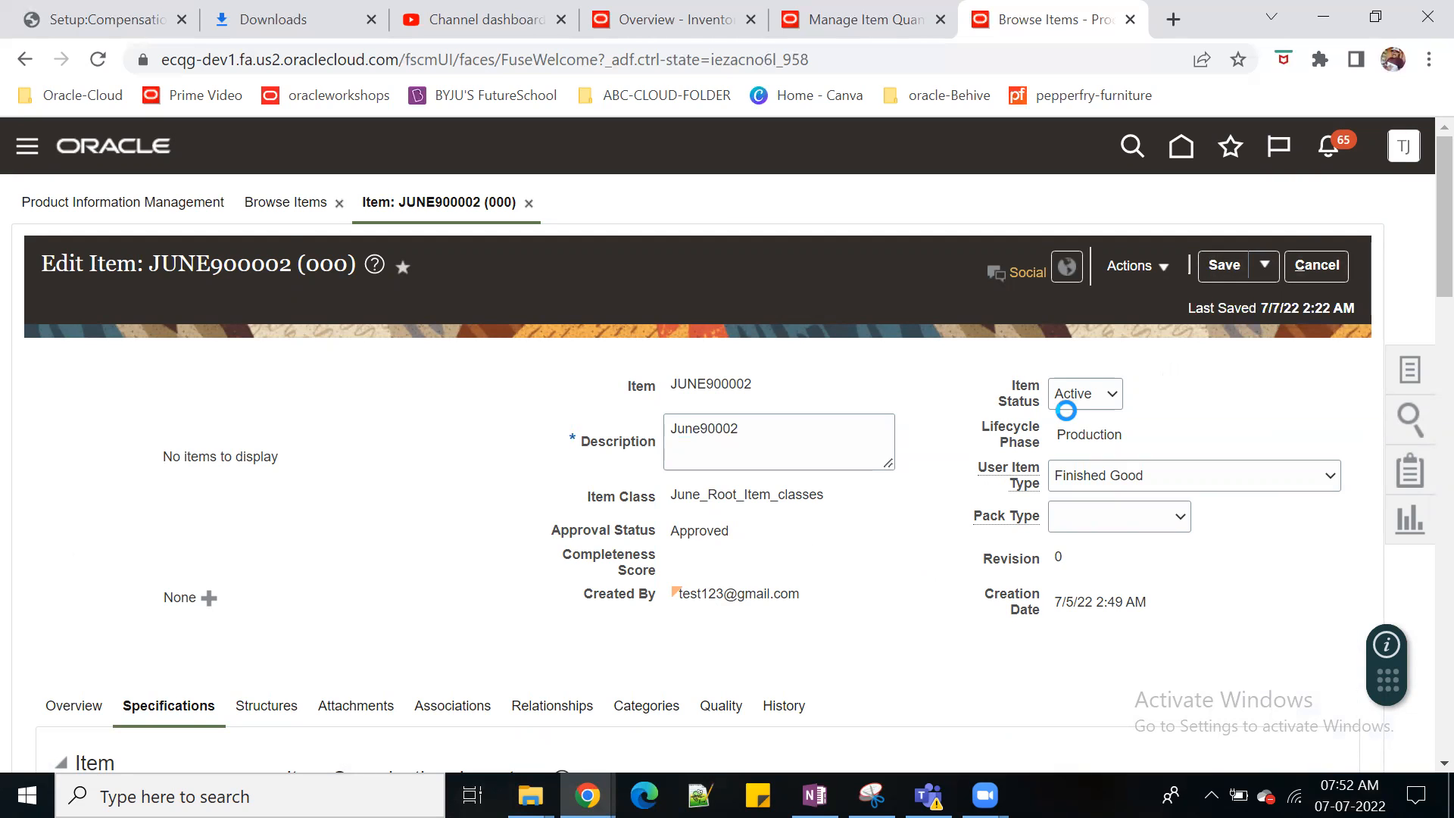
Step: Dismiss the task list and leave the Browse Items page
{"action": "left_click", "coordinate": [1410, 374]}
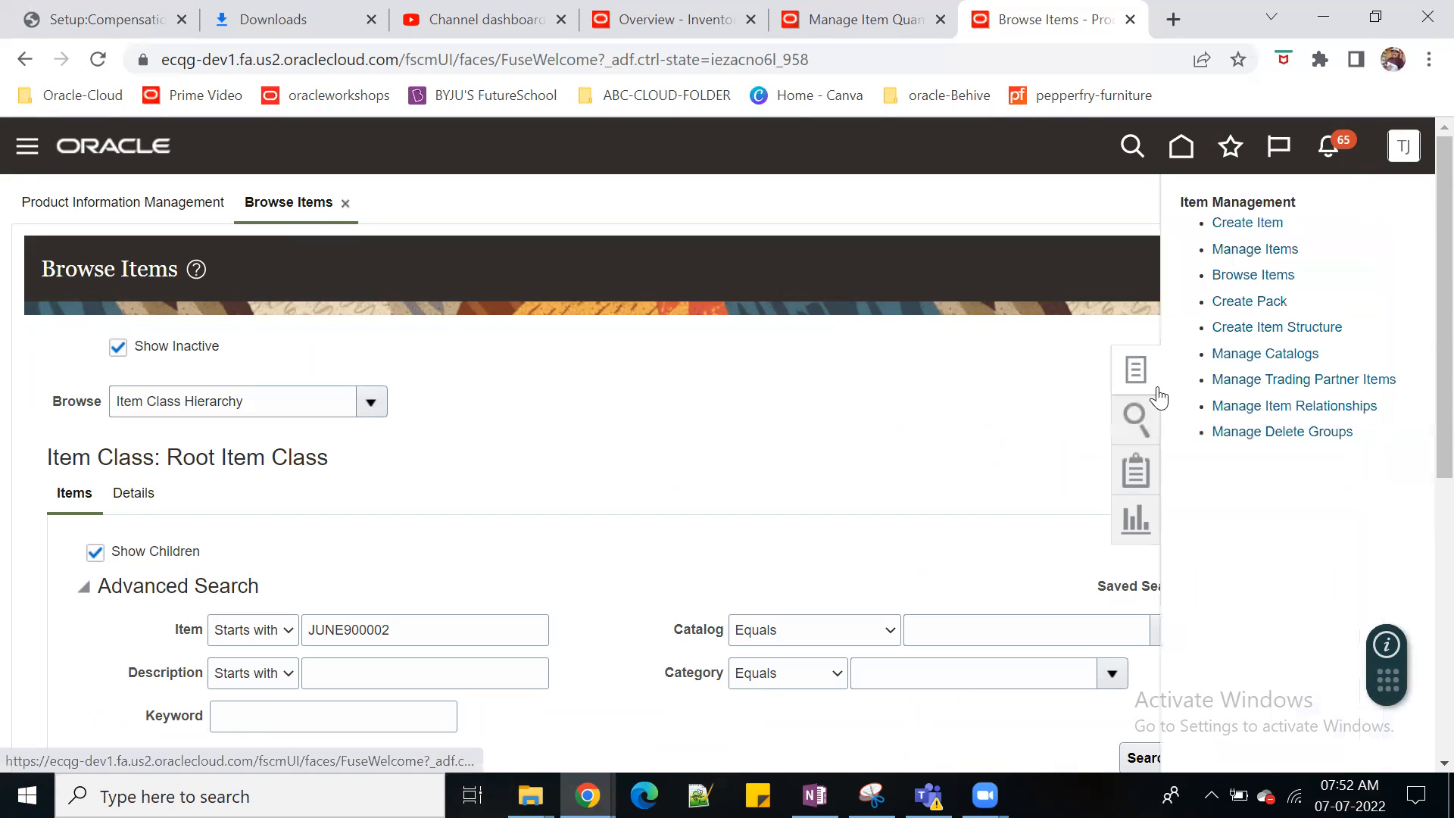
{"action": "left_click", "coordinate": [1016, 393]}
{"action": "left_click", "coordinate": [1337, 267]}
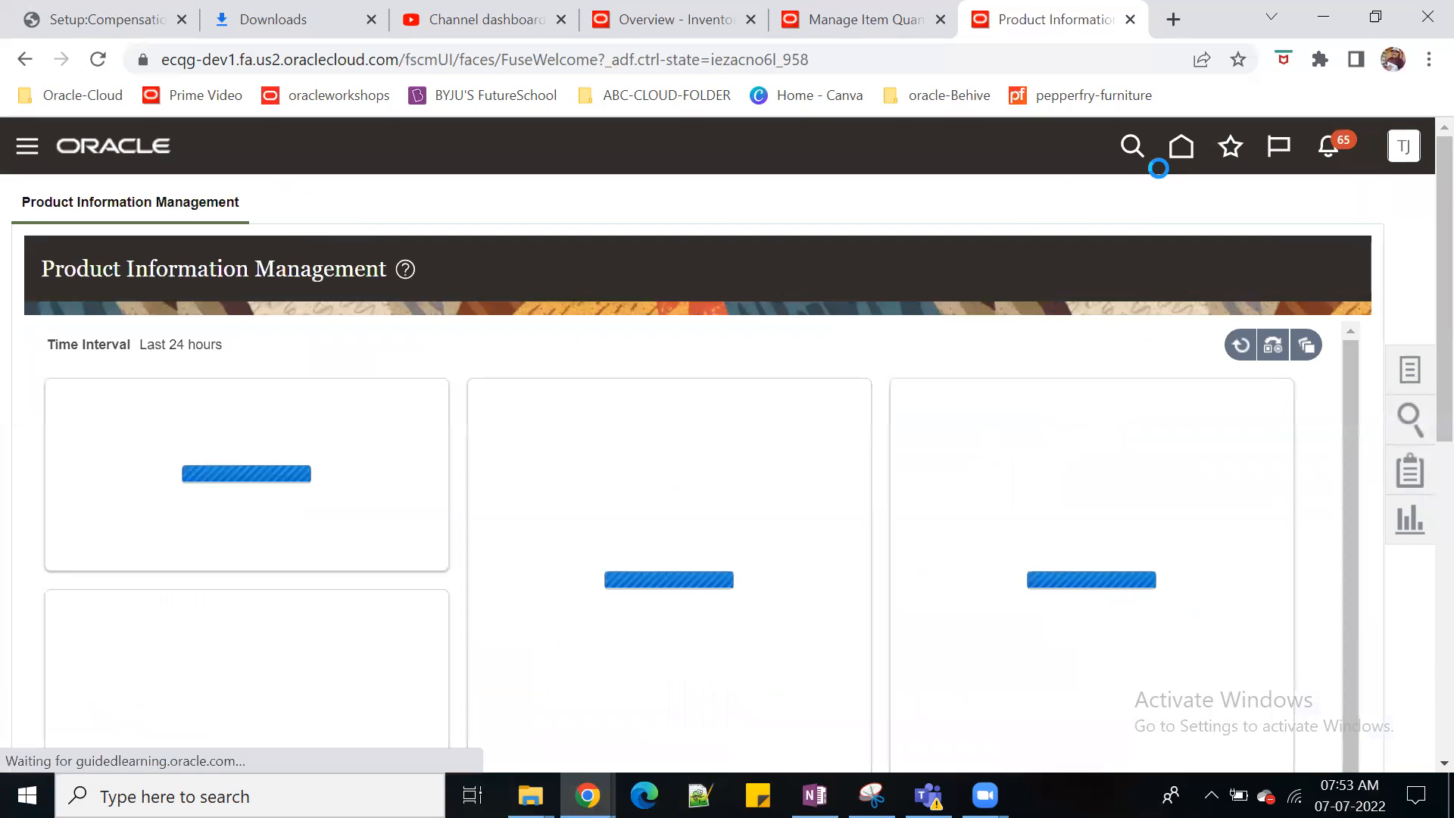
Step: Return to the home page and open Manage Lots in Inventory Management under Supply Chain Execution
{"action": "left_click", "coordinate": [1182, 152]}
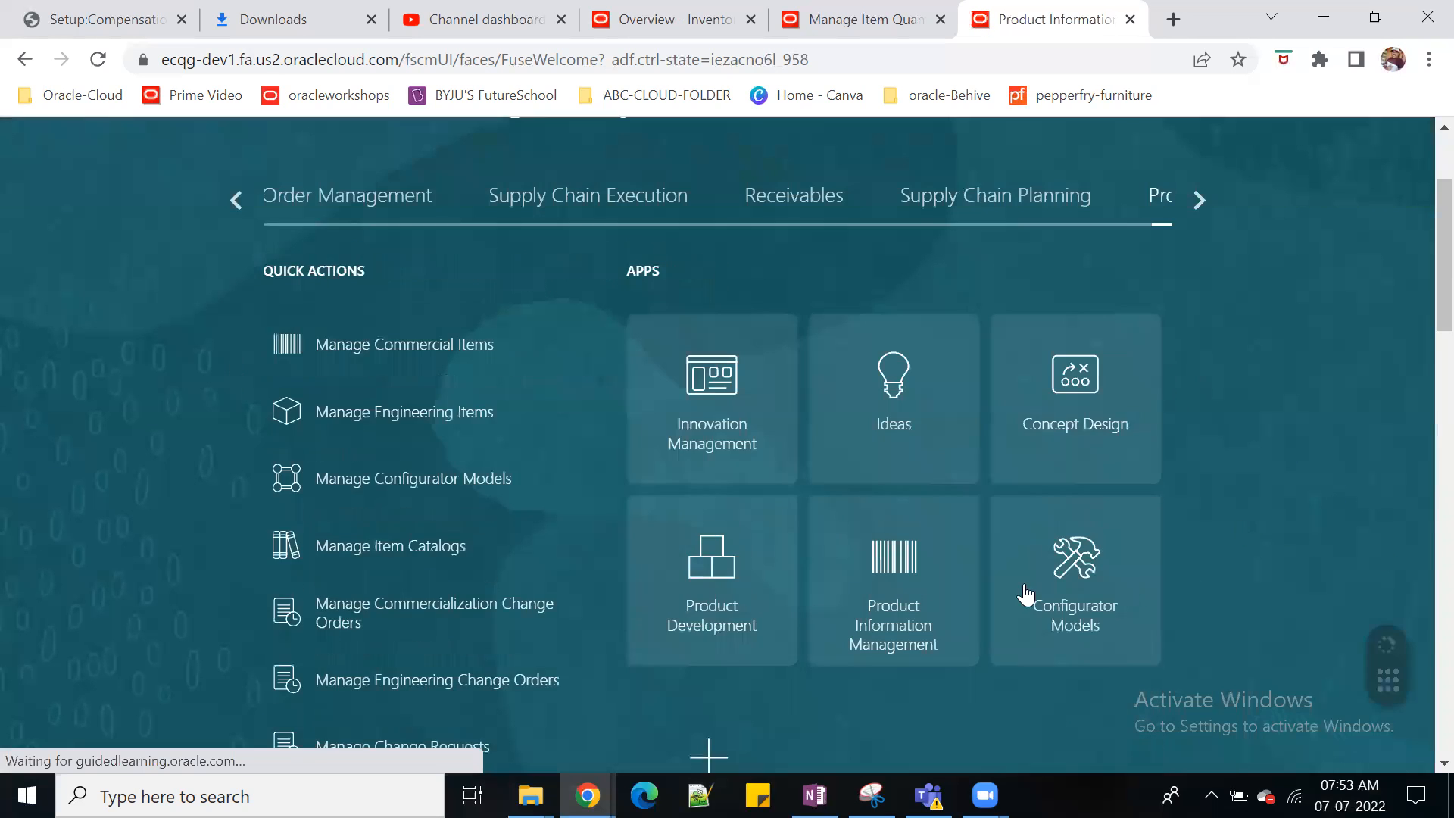
{"action": "scroll", "coordinate": [1025, 594], "scroll_direction": "down", "scroll_amount": 3}
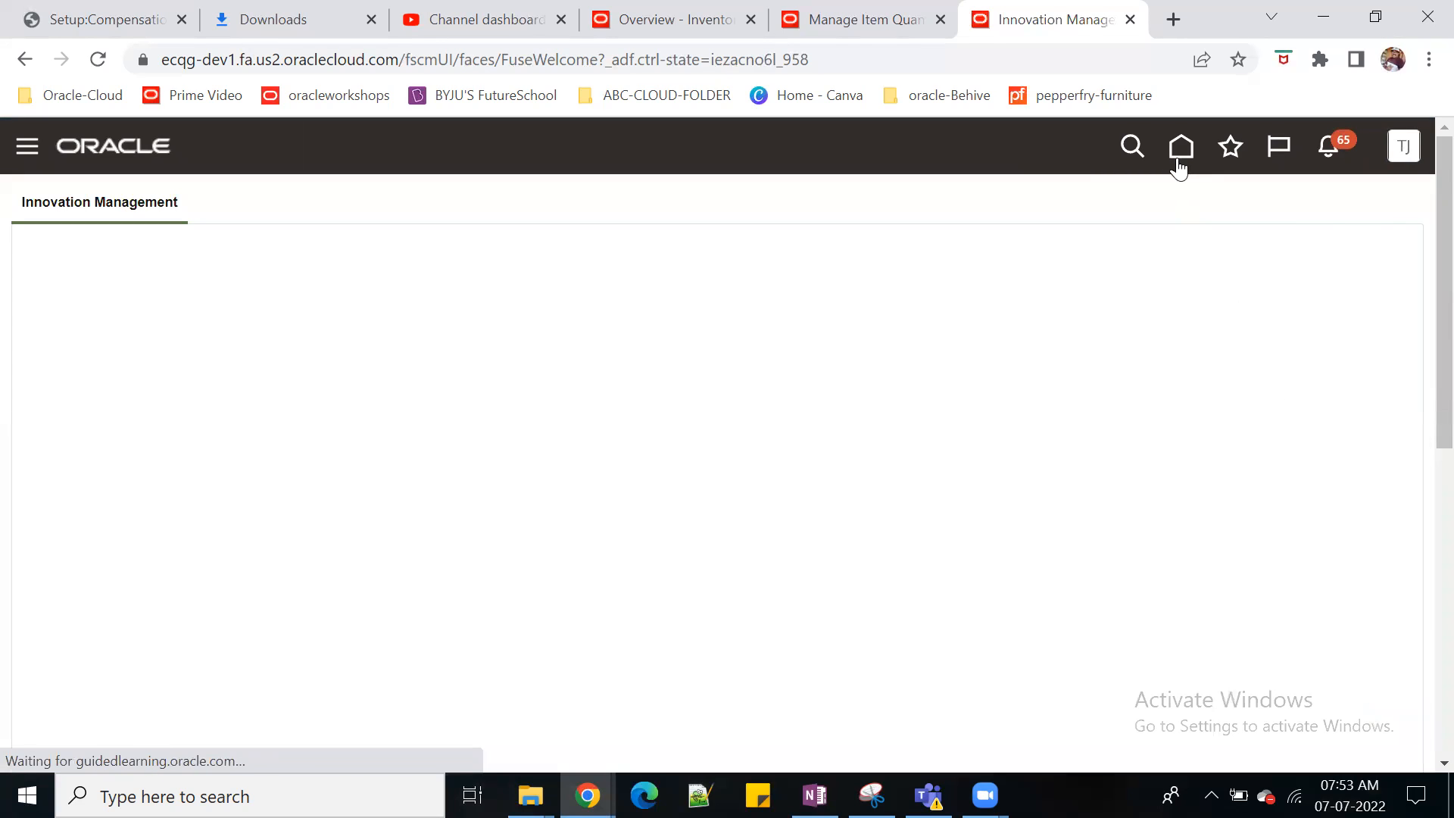
{"action": "left_click", "coordinate": [1179, 162]}
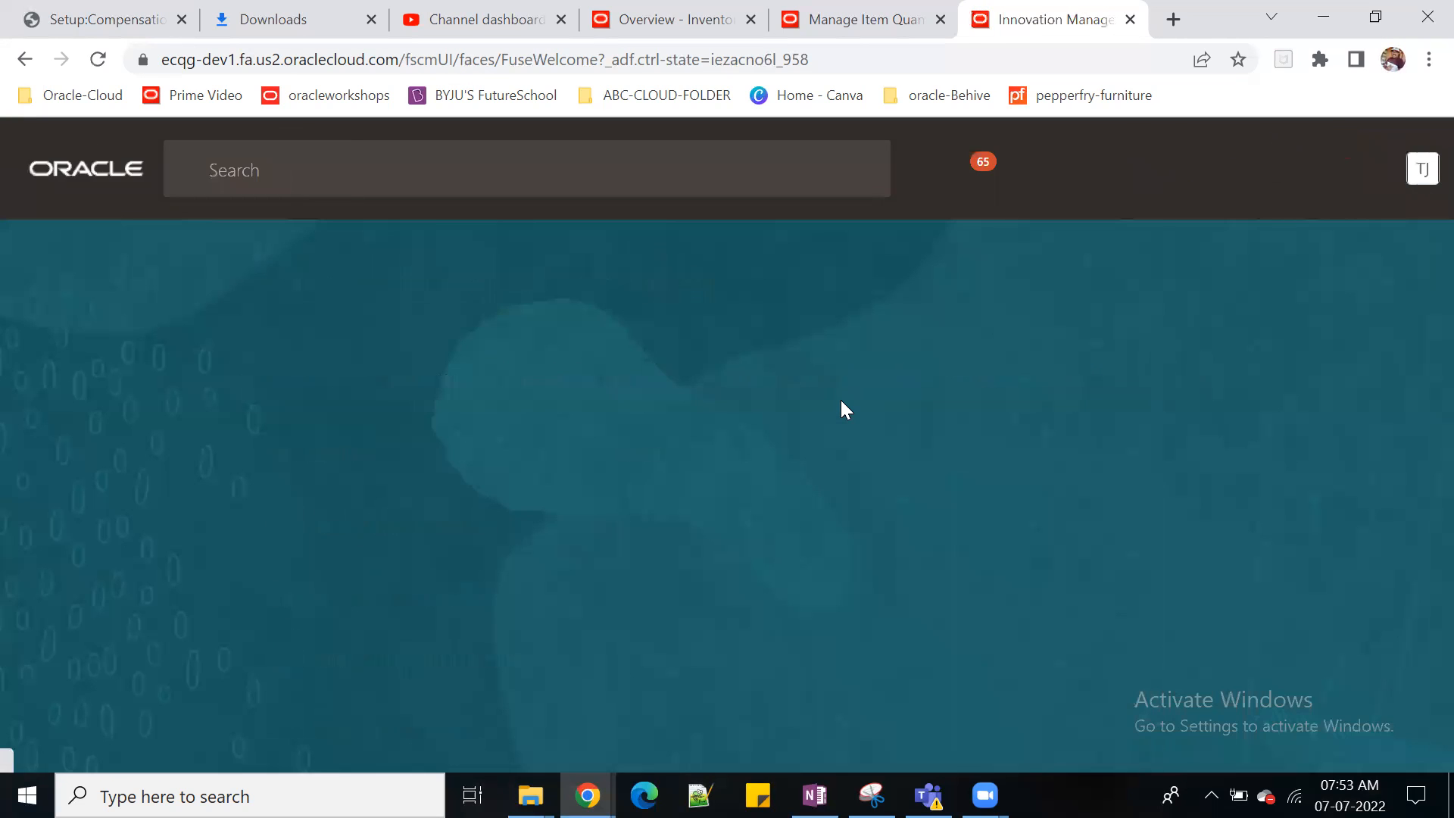
{"action": "left_click", "coordinate": [587, 379]}
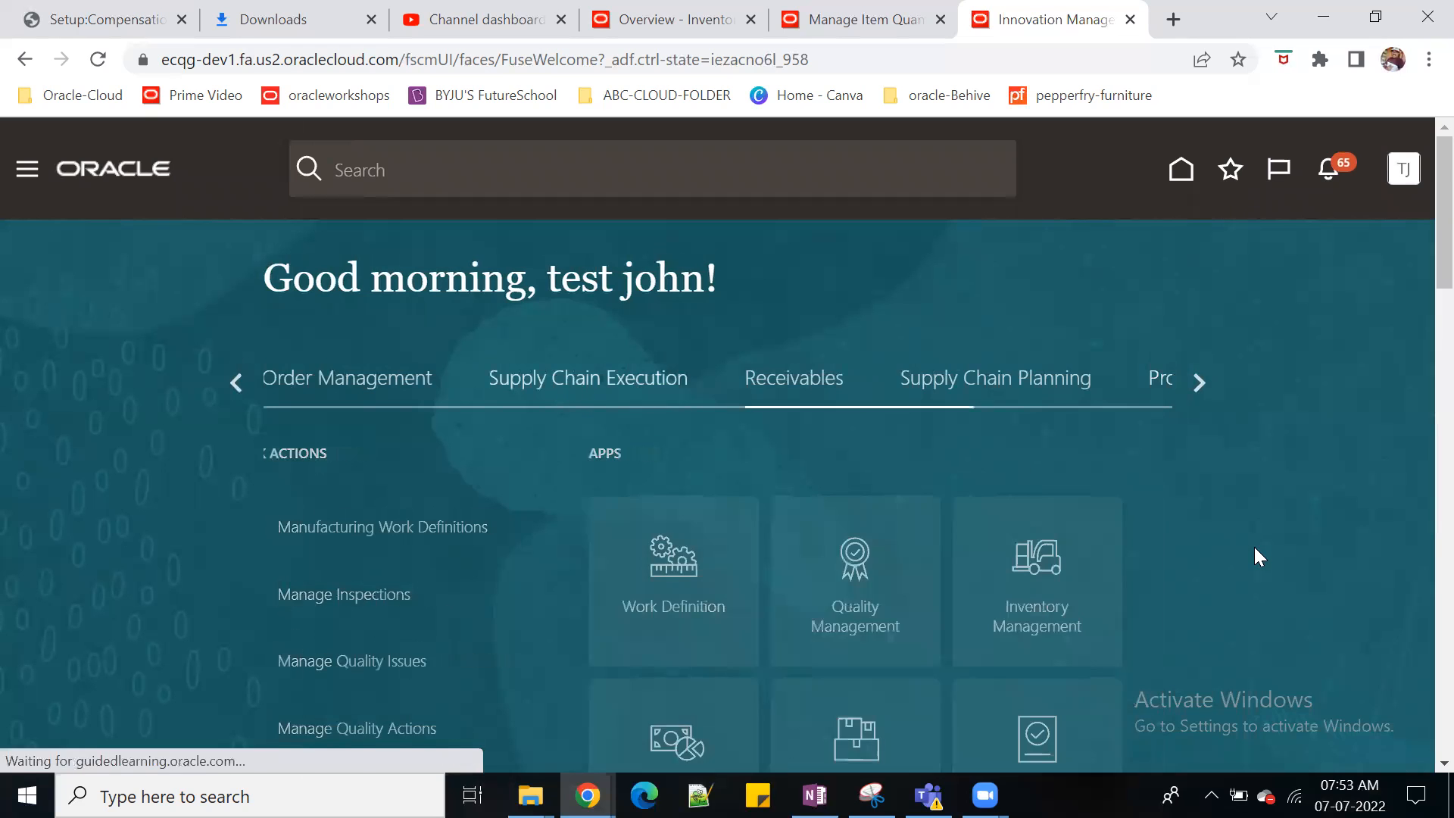
{"action": "scroll", "coordinate": [1174, 541], "scroll_direction": "down", "scroll_amount": 3}
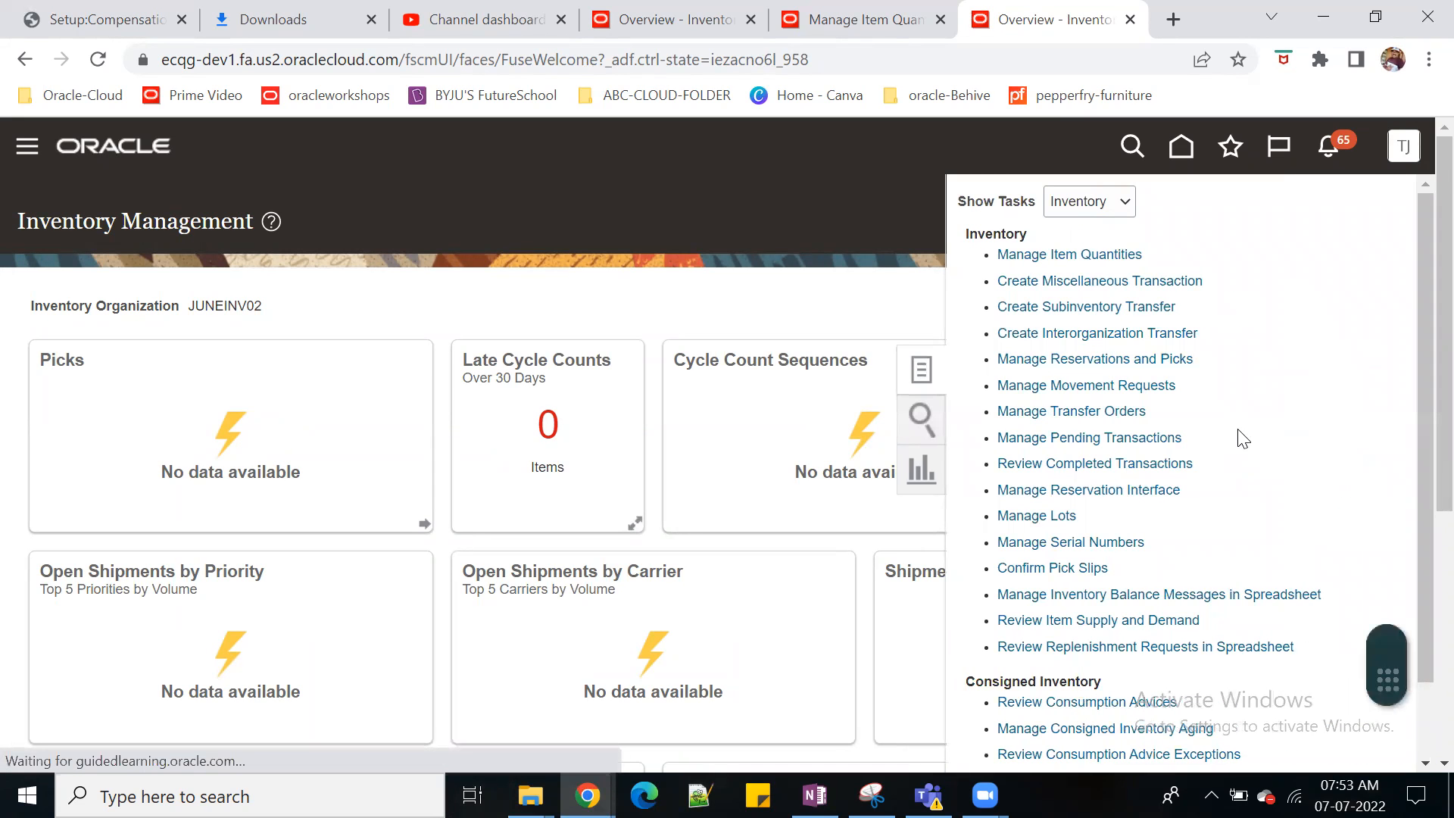
{"action": "left_click", "coordinate": [1037, 518]}
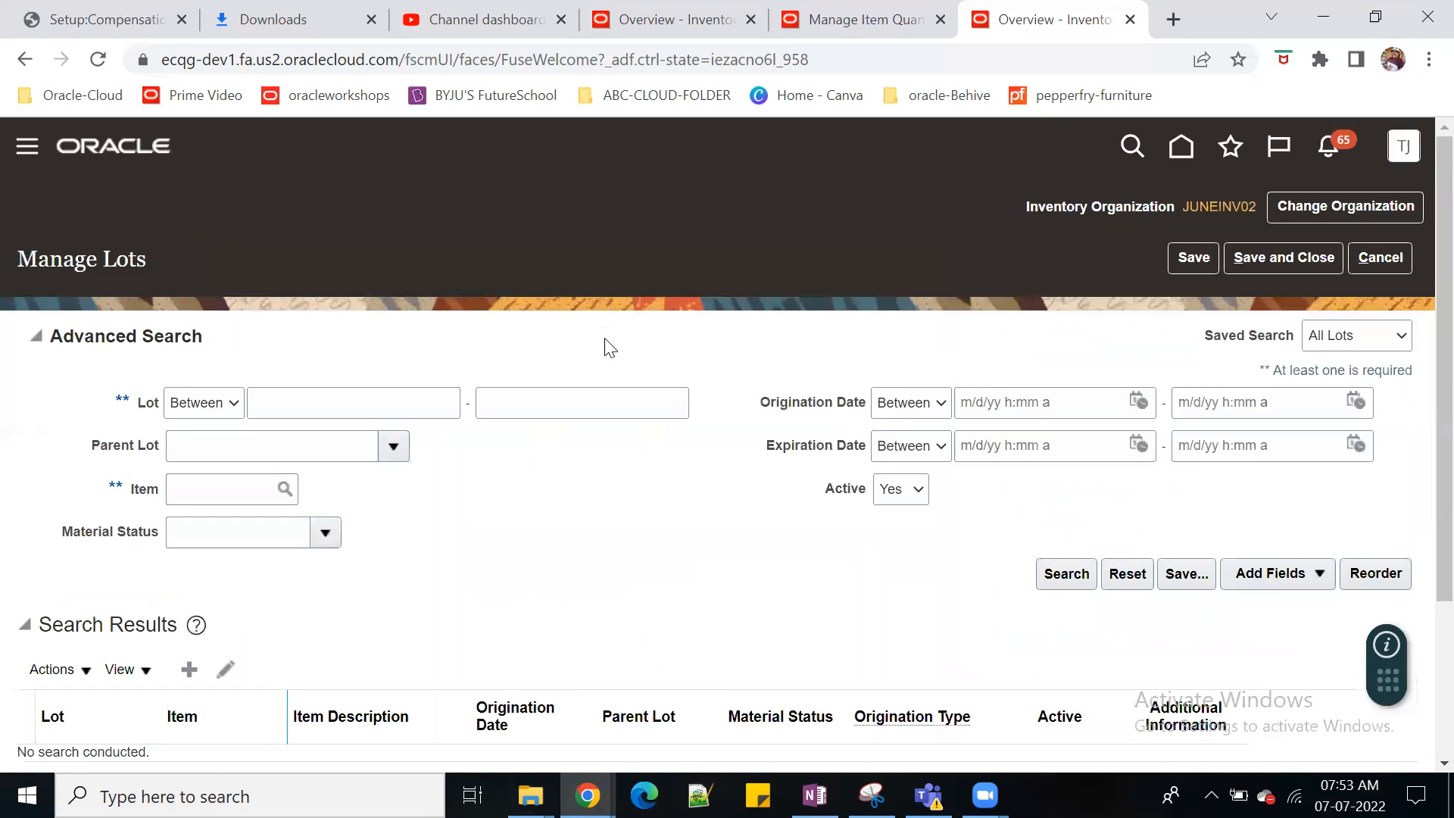
Step: Try to look up item June90002 for the lot search, cancel the lookup and clear the Item field
{"action": "left_click", "coordinate": [223, 477]}
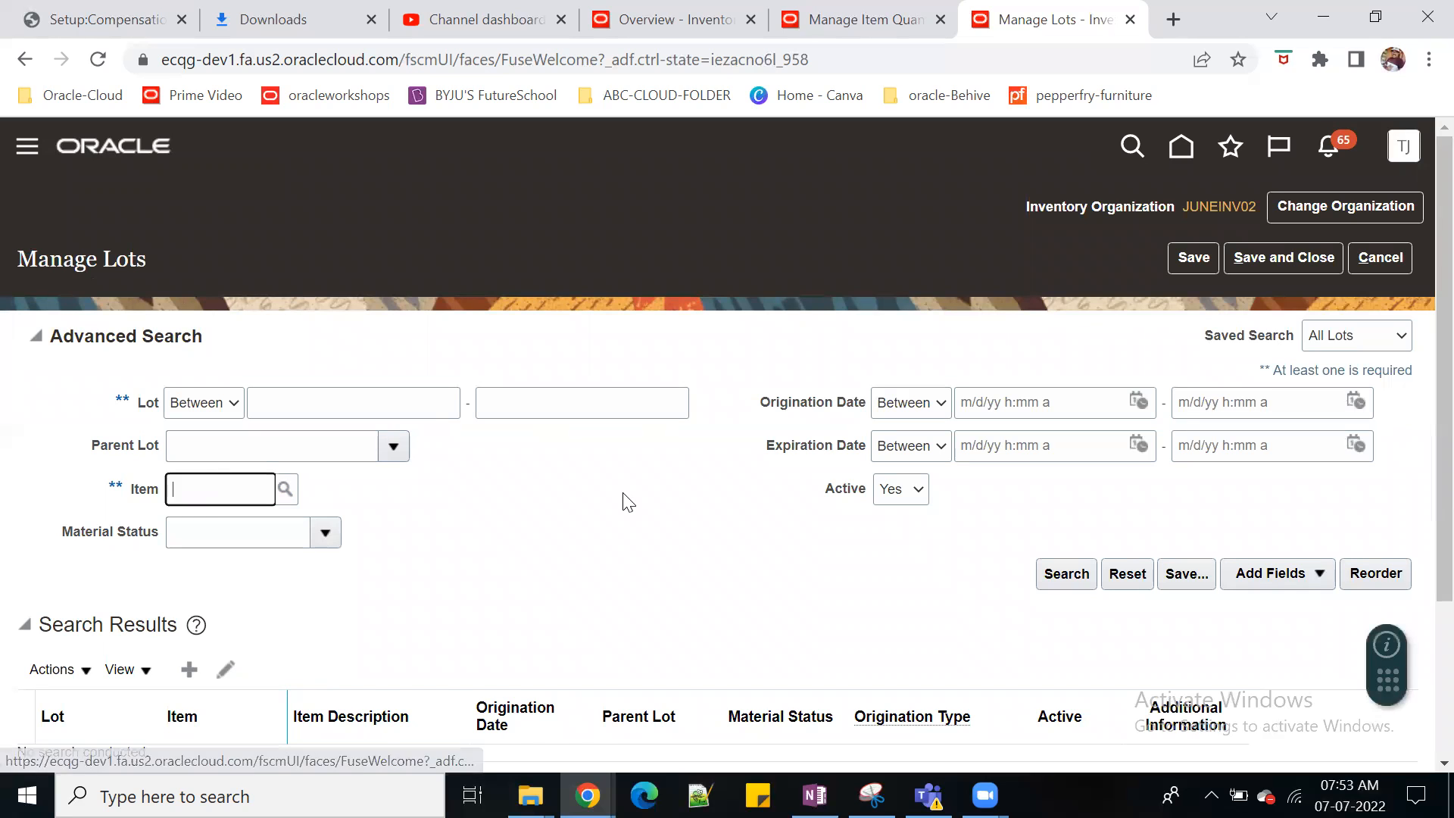
{"action": "key", "text": "ctrl+v"}
{"action": "left_click", "coordinate": [628, 503]}
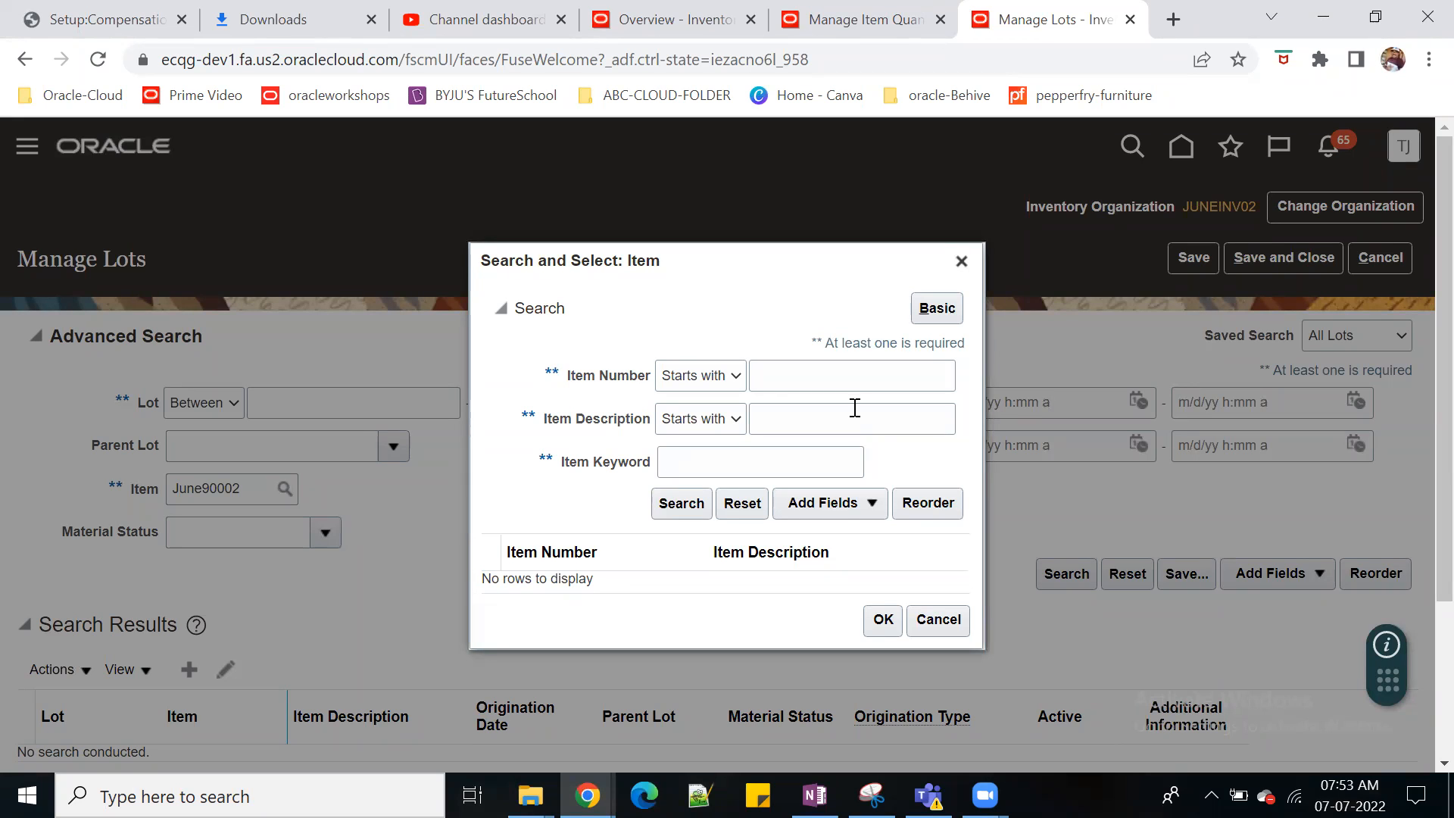
{"action": "left_click", "coordinate": [838, 387]}
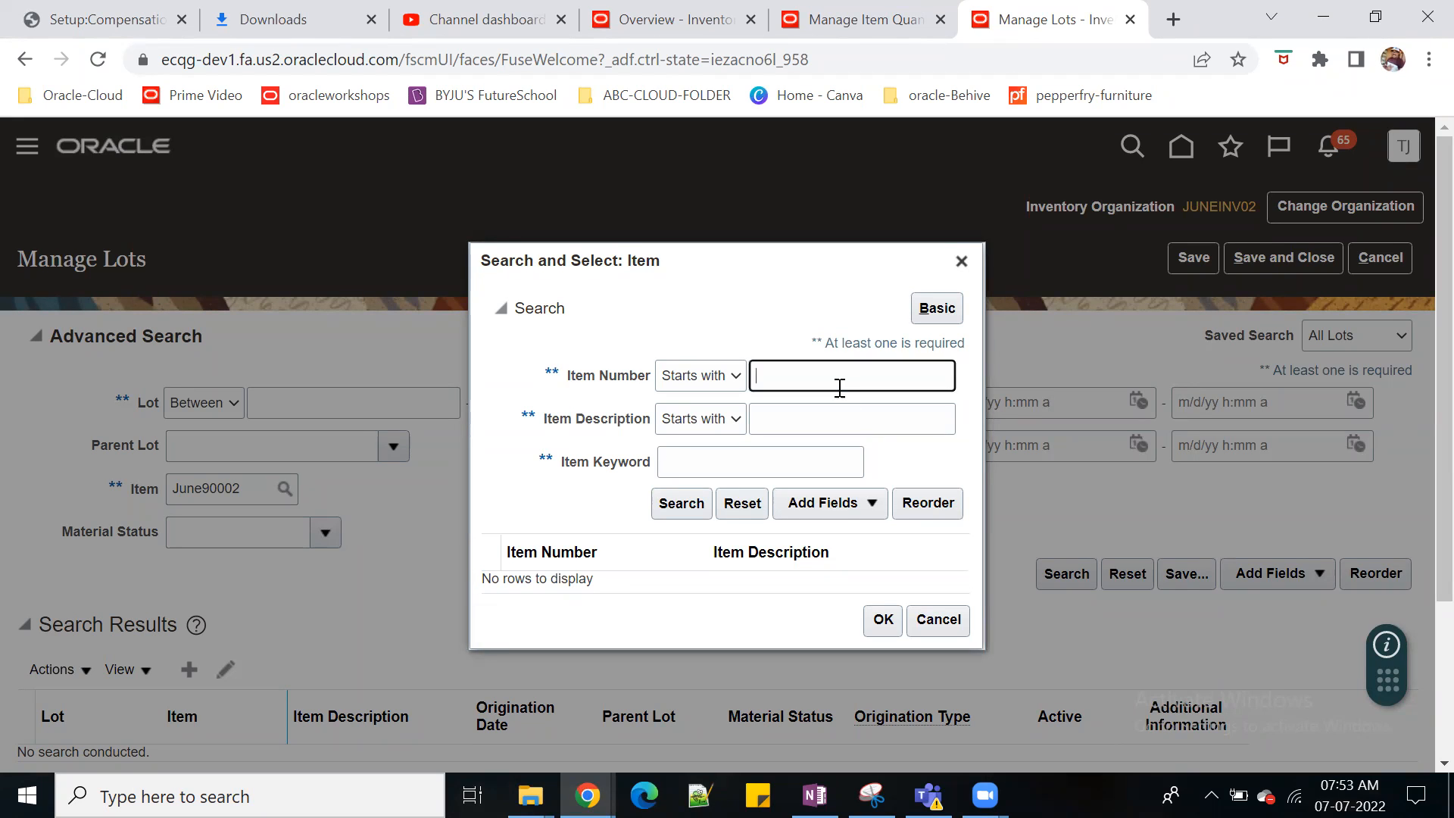
{"action": "key", "text": "ctrl+v"}
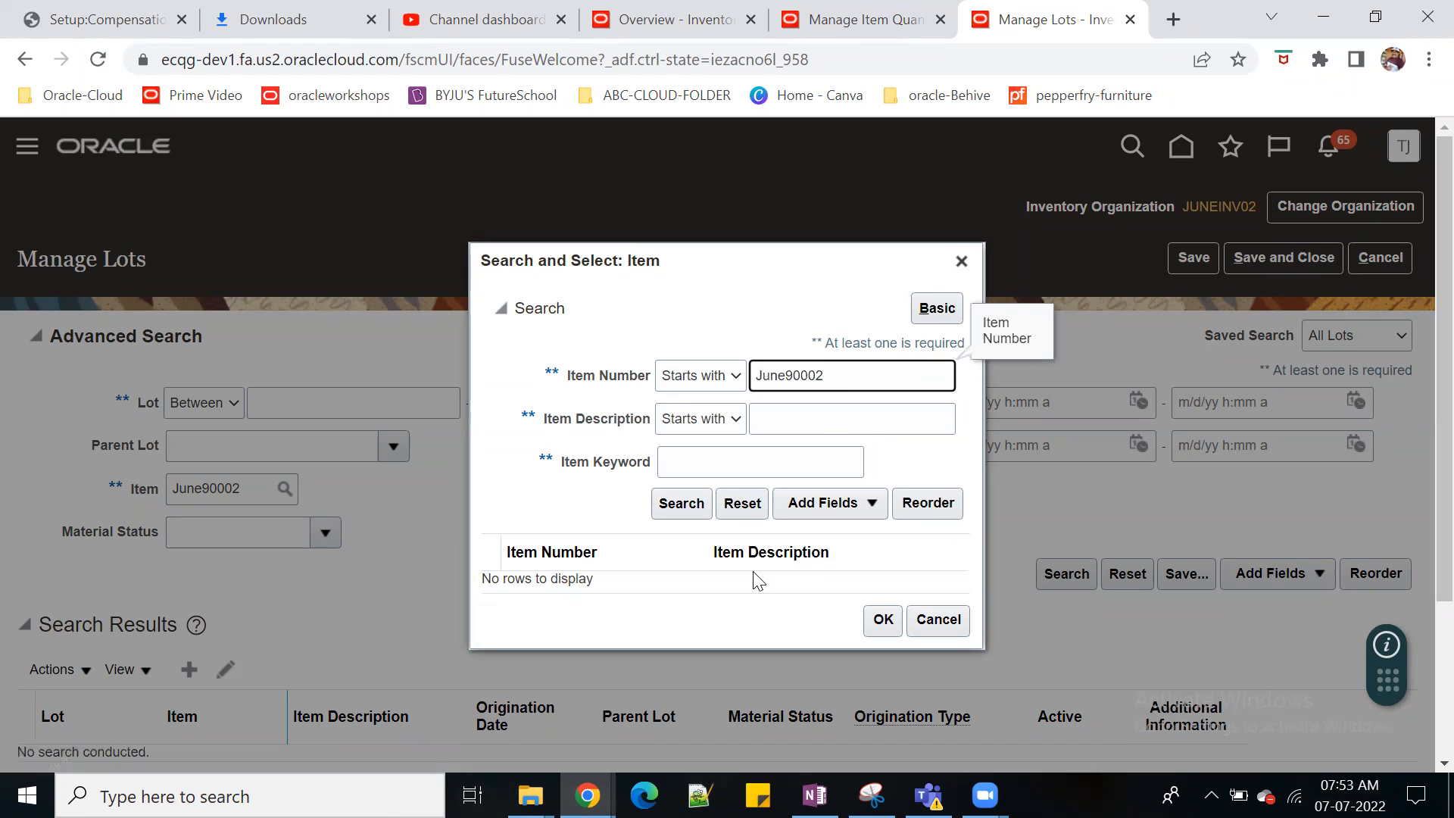
{"action": "left_click", "coordinate": [681, 505]}
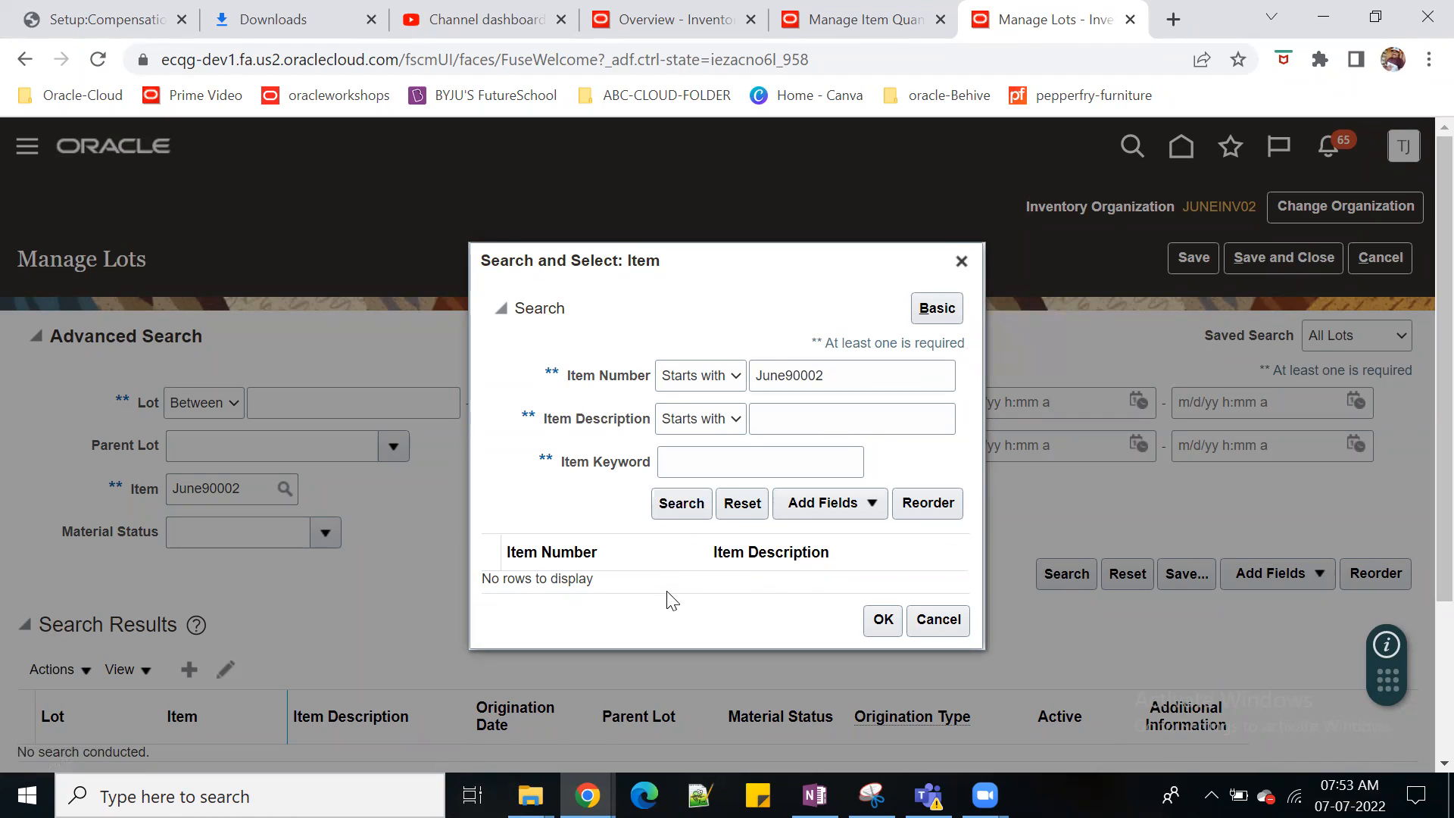
{"action": "left_click", "coordinate": [955, 622]}
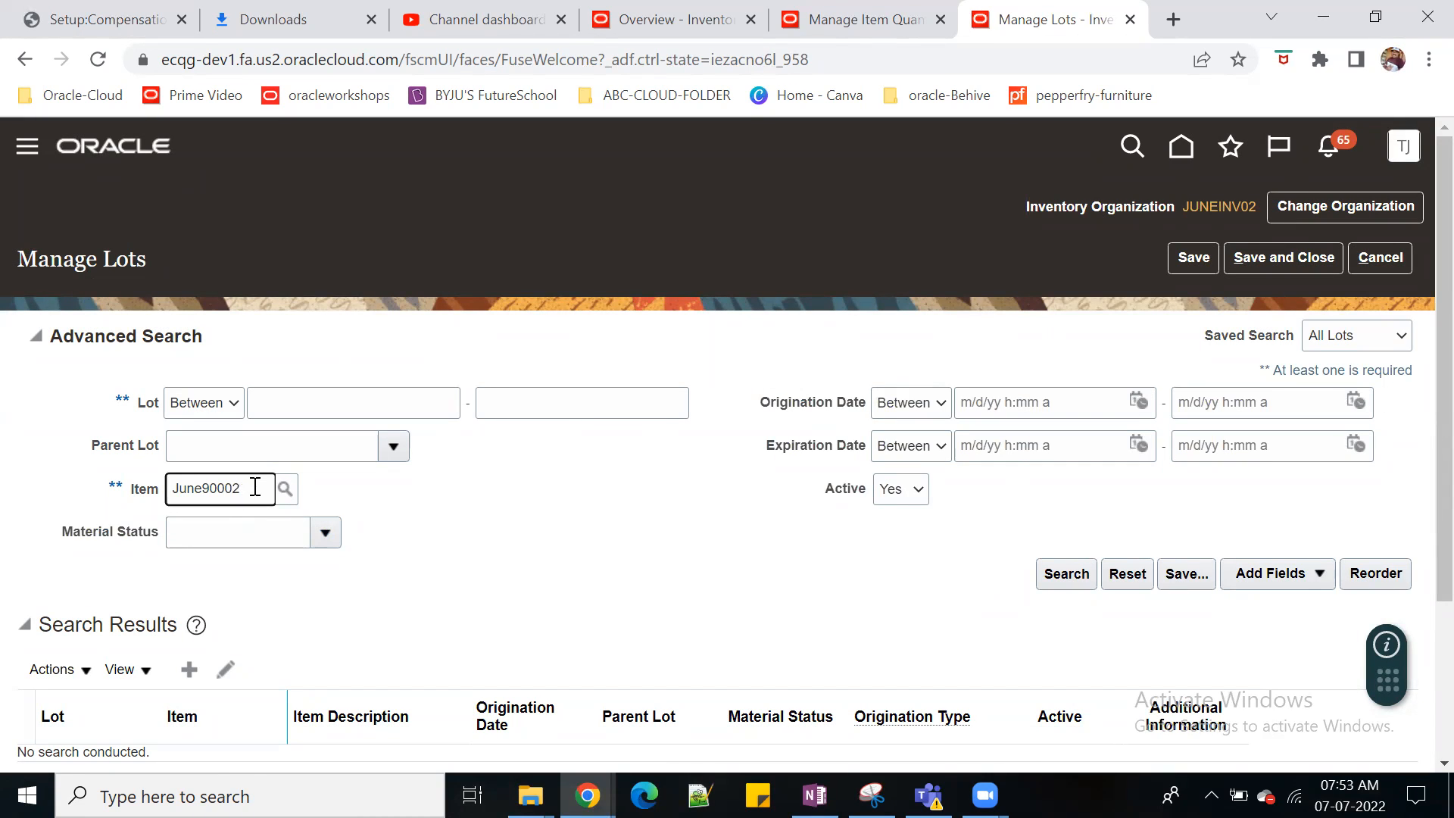
{"action": "left_click_drag", "start_coordinate": [255, 486], "coordinate": [115, 493]}
{"action": "key", "text": "BackSpace"}
Step: Switch to the Manage Item Quantities page, expand its search criteria and copy the item number JUNE900002
{"action": "left_click", "coordinate": [856, 19]}
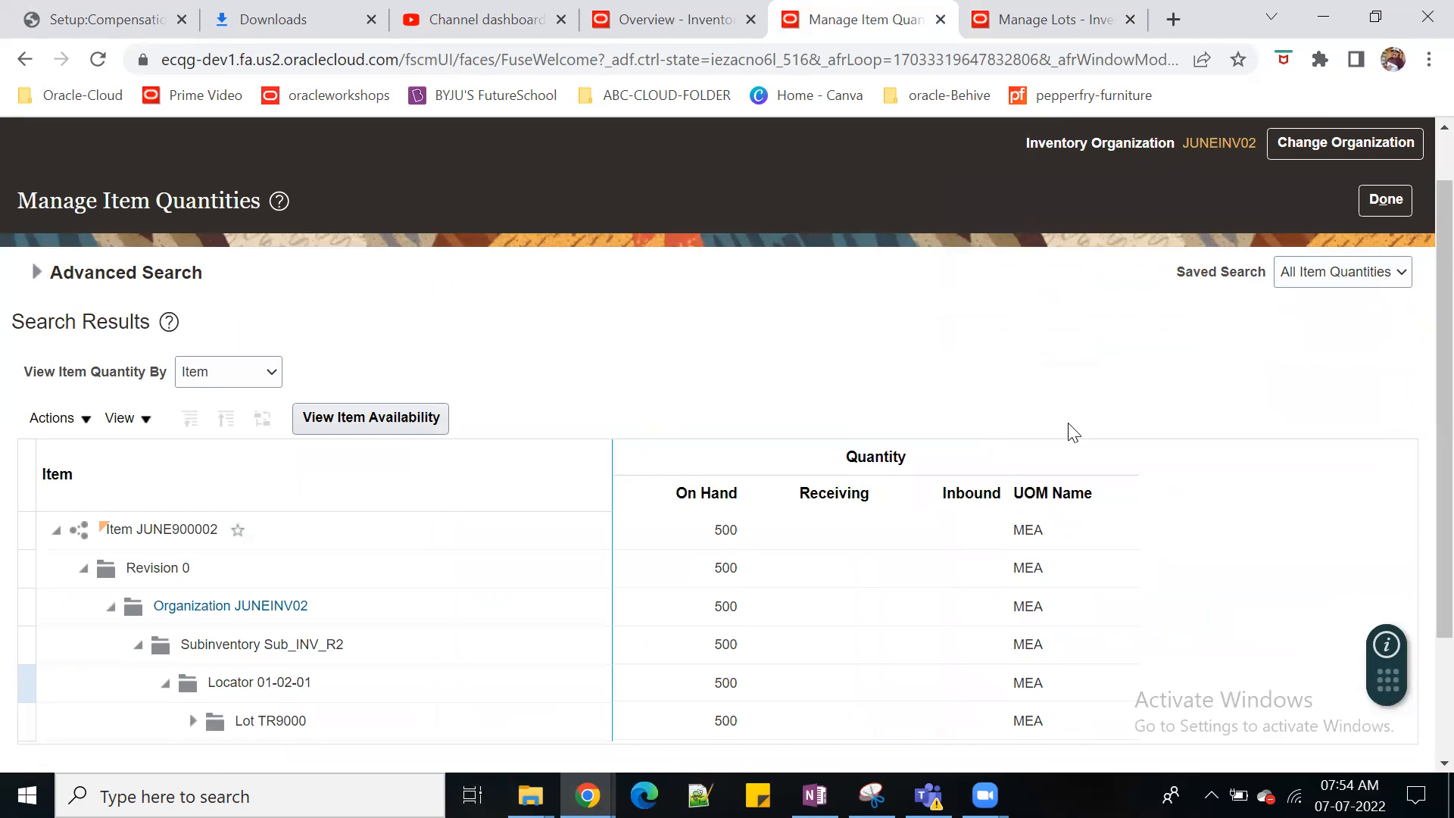
{"action": "left_click", "coordinate": [35, 272]}
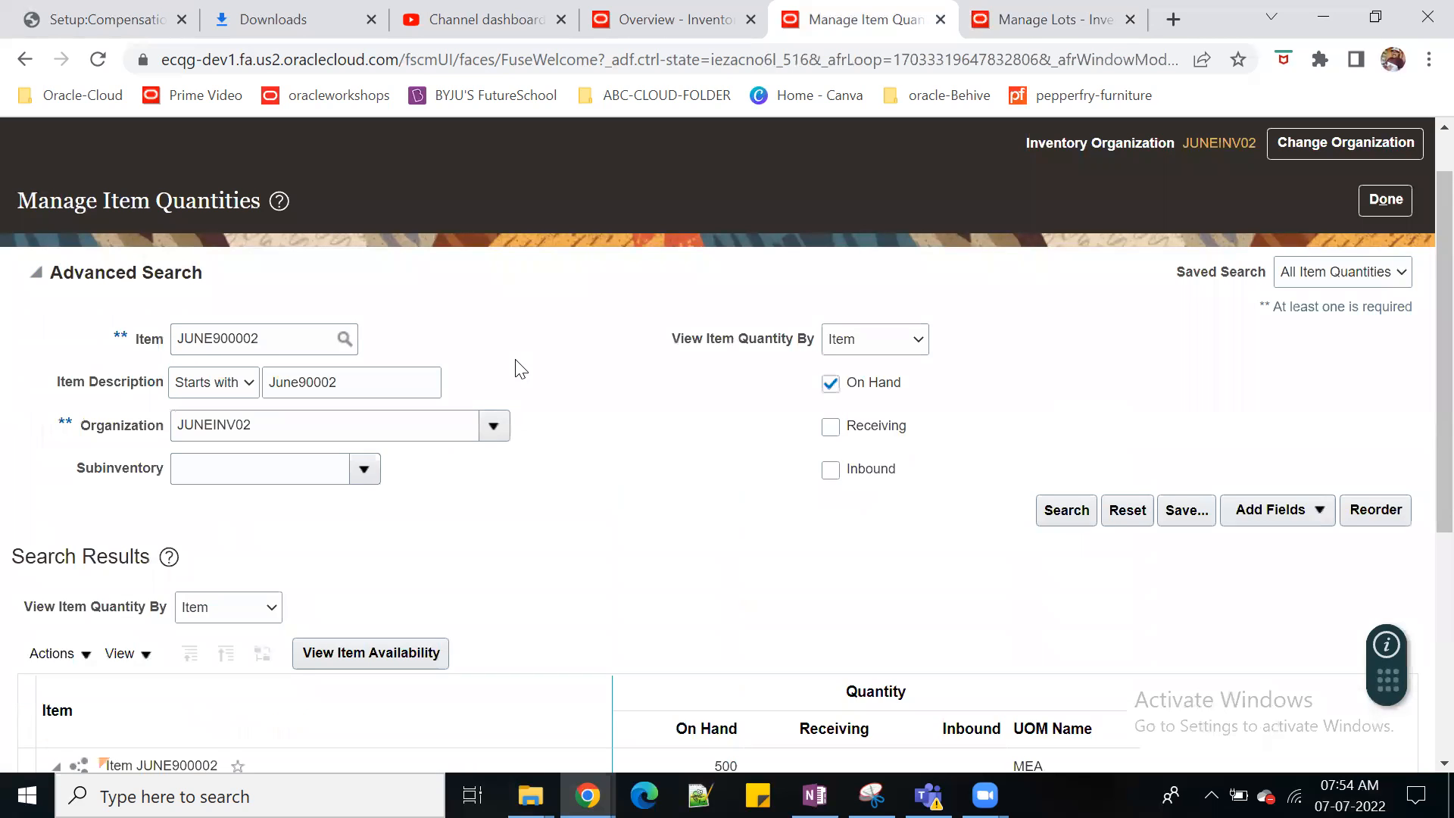
{"action": "double_click", "coordinate": [360, 382]}
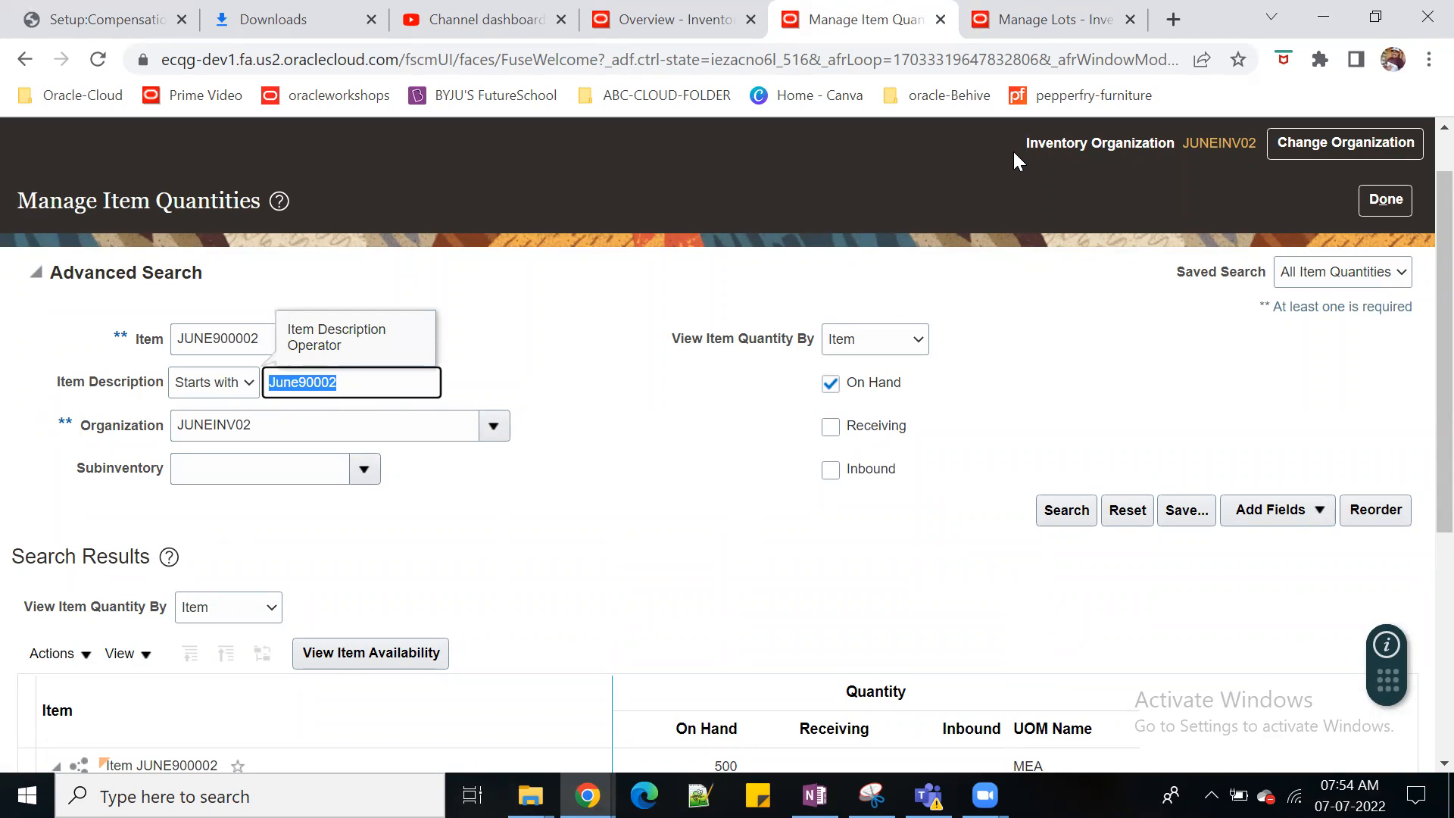
{"action": "double_click", "coordinate": [217, 339]}
{"action": "key", "text": "ctrl+c"}
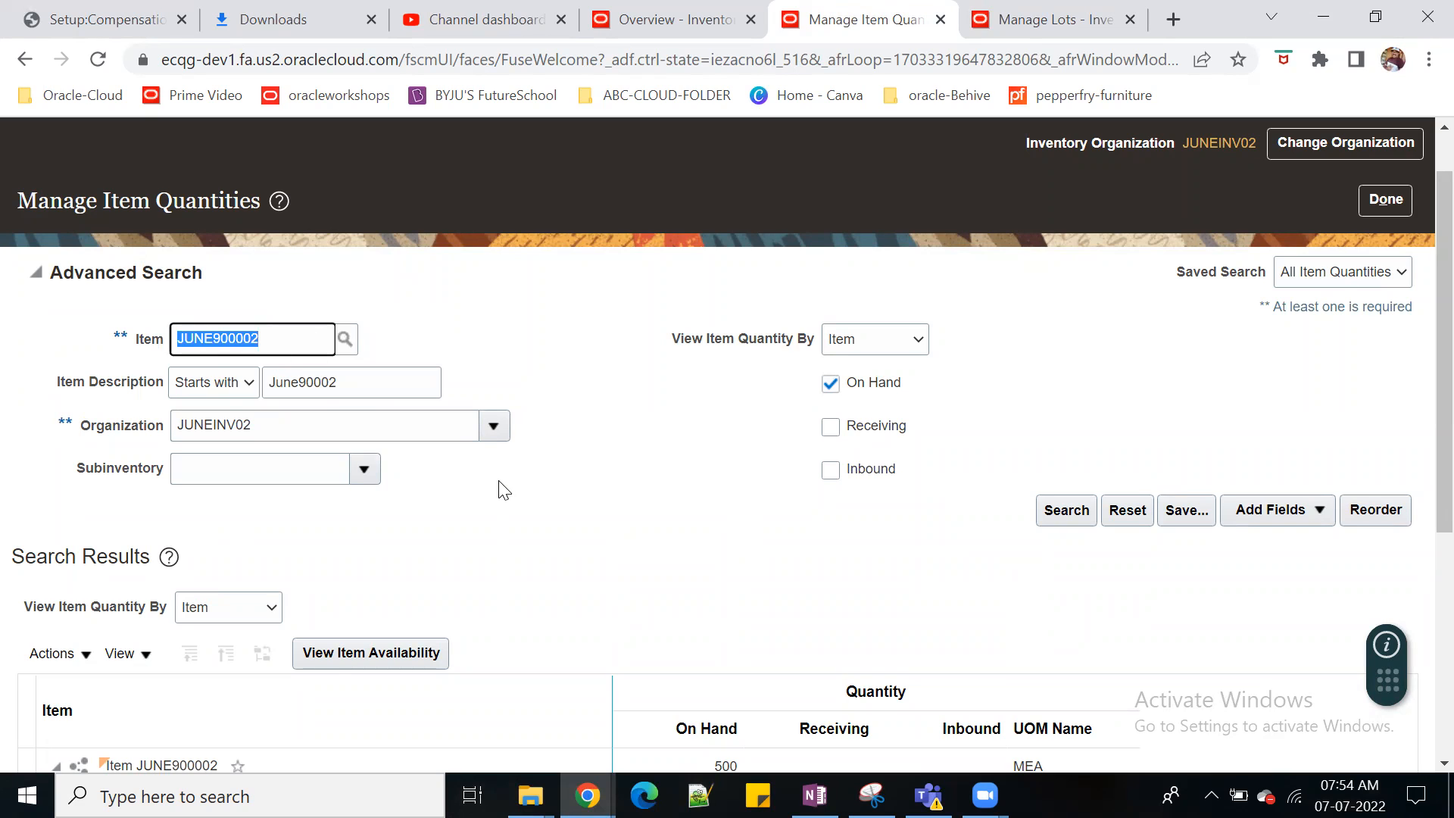
Step: Search Manage Lots for item JUNE900002 and expand the search criteria again
{"action": "key", "text": "ctrl+Tab"}
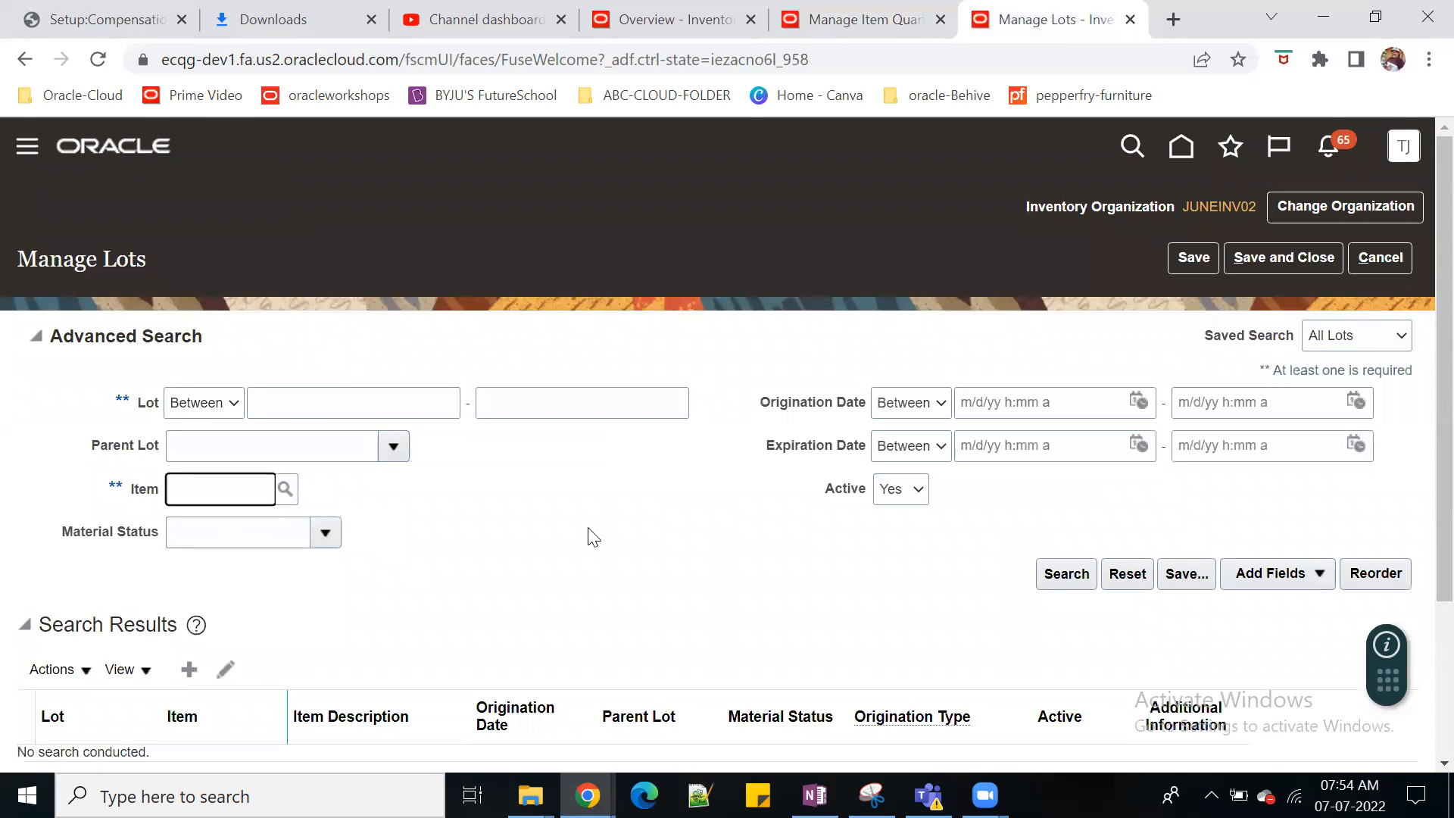
{"action": "key", "text": "ctrl+v"}
{"action": "left_click", "coordinate": [593, 536]}
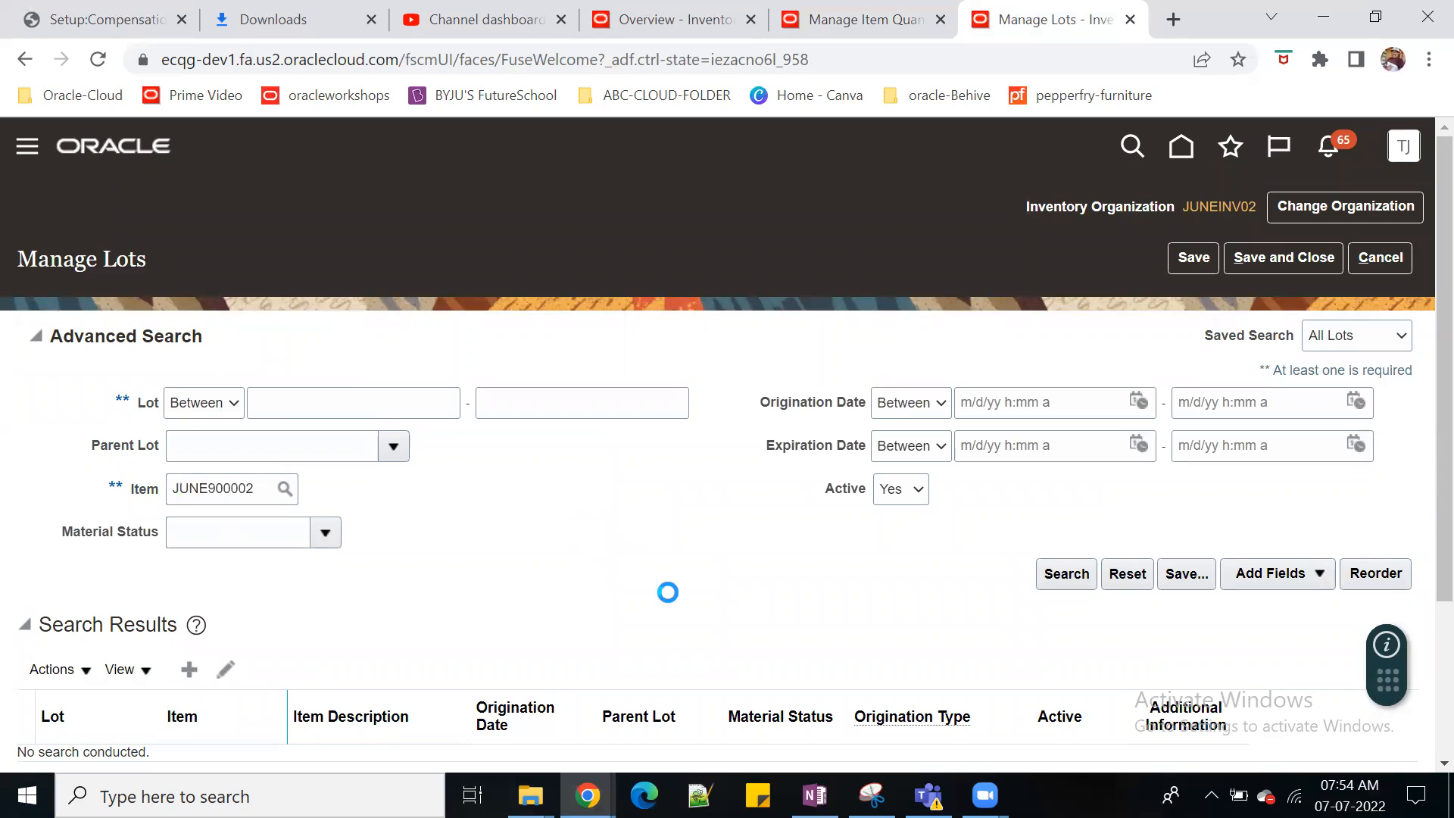
{"action": "left_click", "coordinate": [1067, 574]}
{"action": "scroll", "coordinate": [954, 626], "scroll_direction": "down", "scroll_amount": 3}
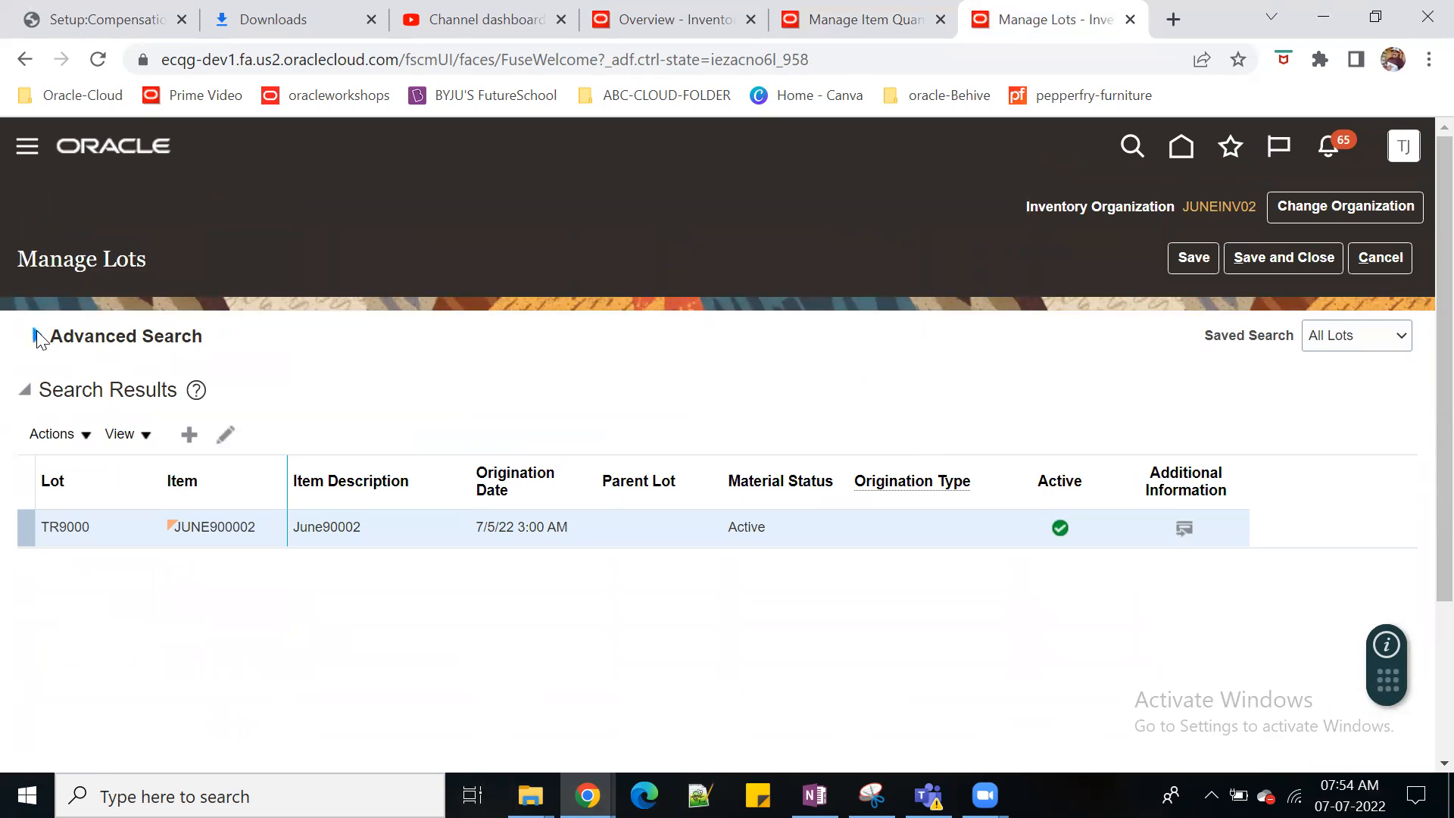
{"action": "left_click", "coordinate": [59, 337]}
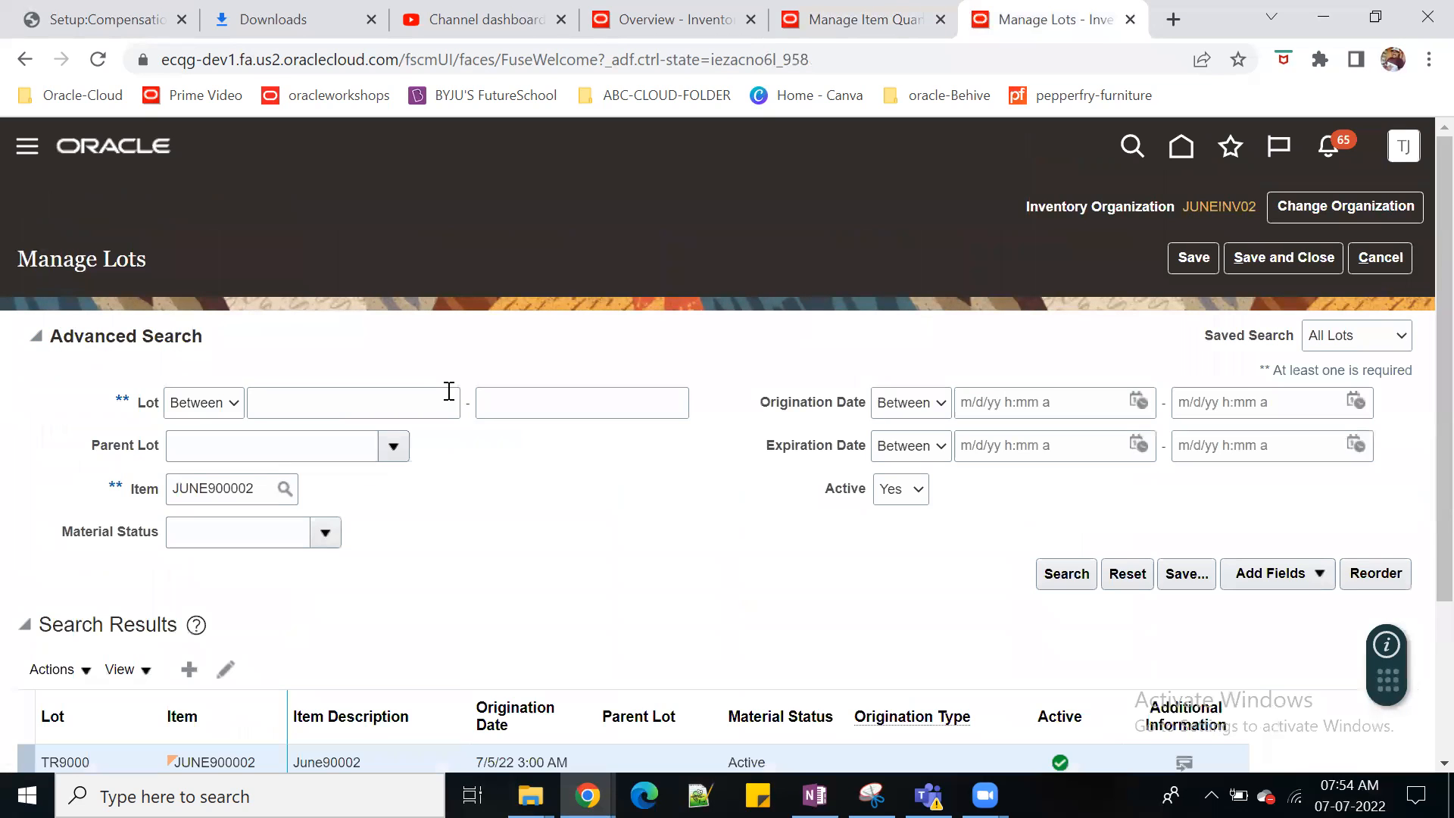
Step: Close Manage Item Quantities, return home, and open Create Miscellaneous Transaction in Inventory Management under Supply Chain Execution
{"action": "scroll", "coordinate": [580, 530], "scroll_direction": "down", "scroll_amount": 3}
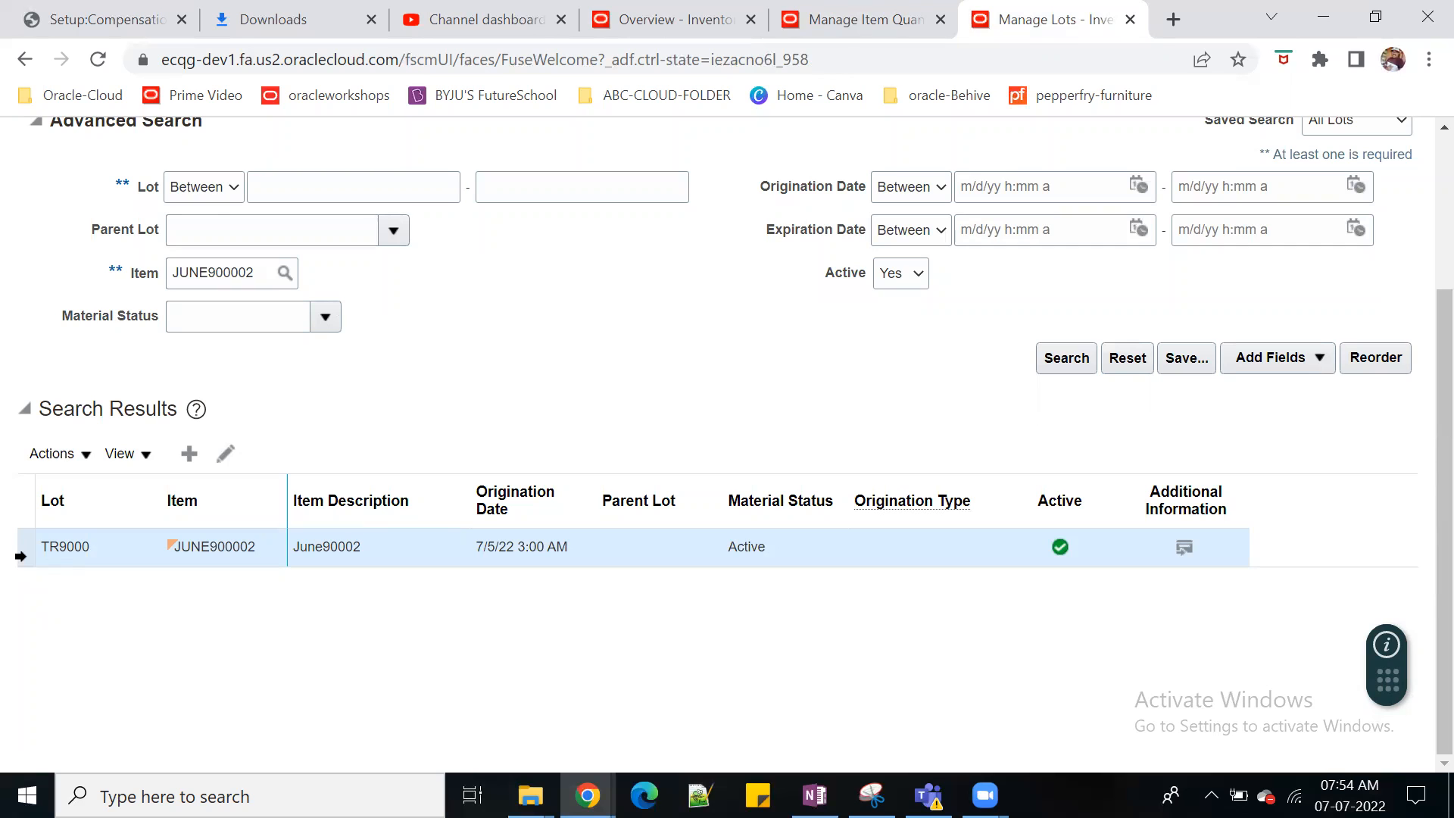
{"action": "scroll", "coordinate": [782, 324], "scroll_direction": "up", "scroll_amount": 3}
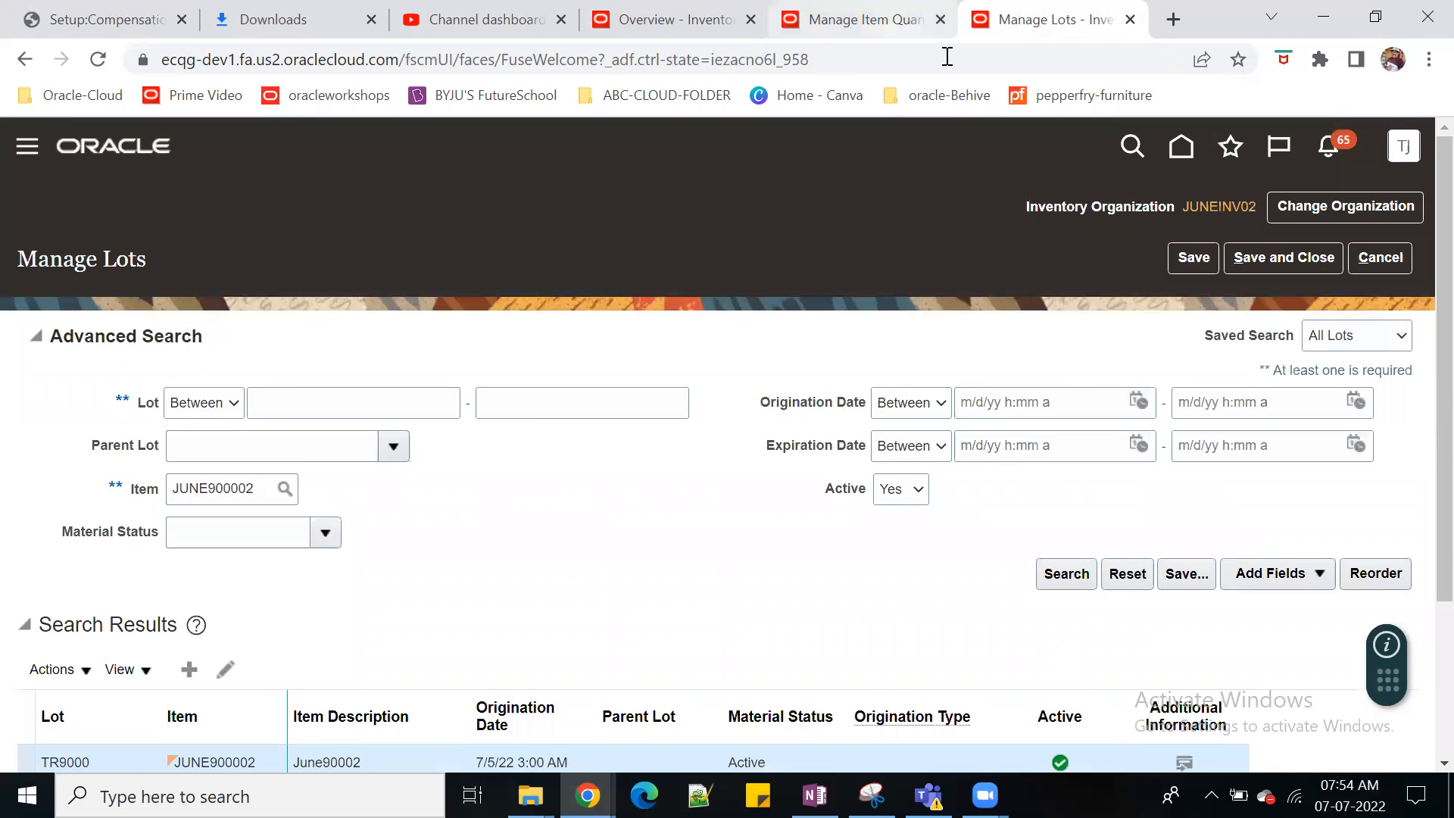
{"action": "left_click", "coordinate": [893, 19]}
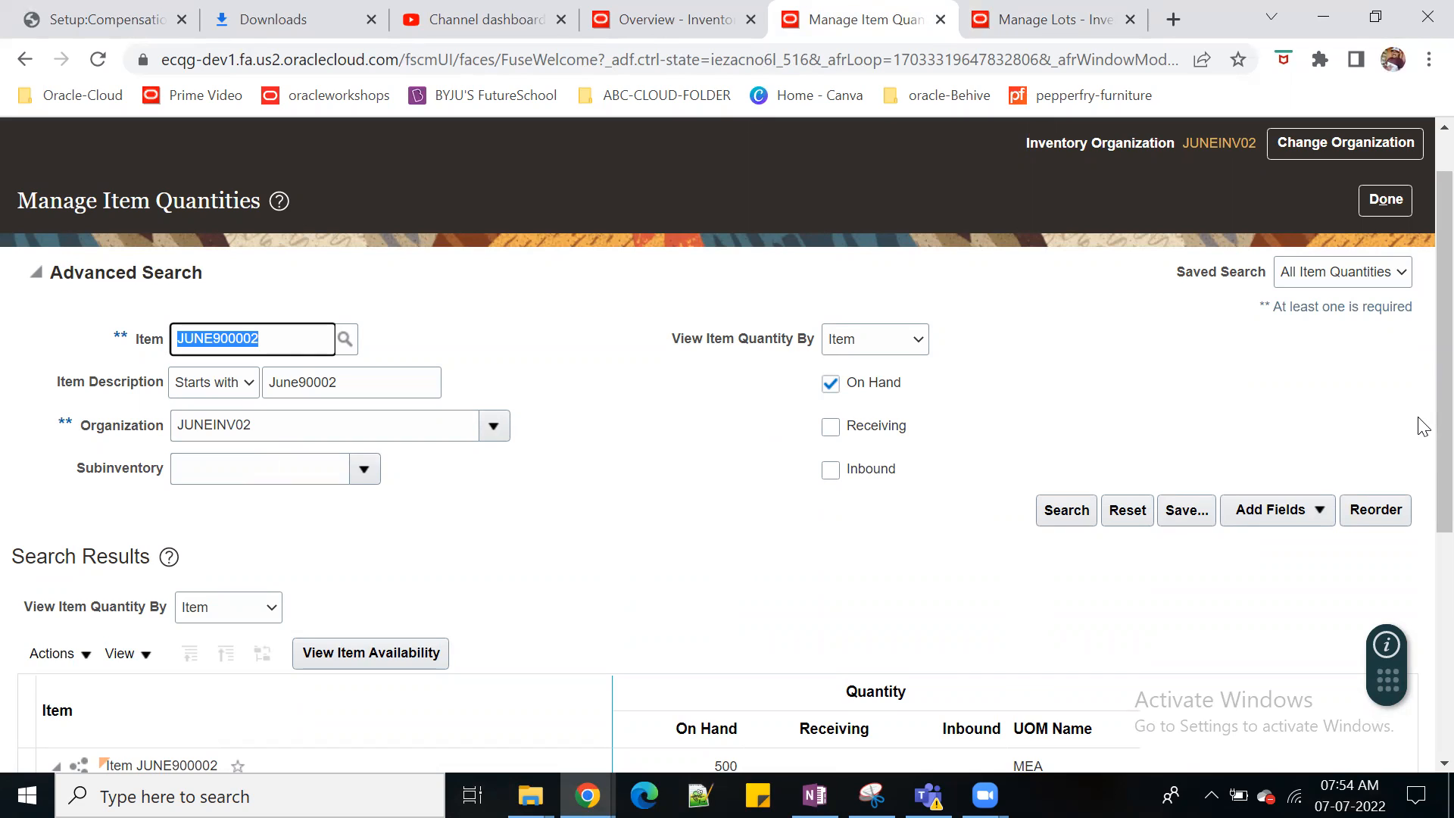
{"action": "left_click", "coordinate": [1389, 201]}
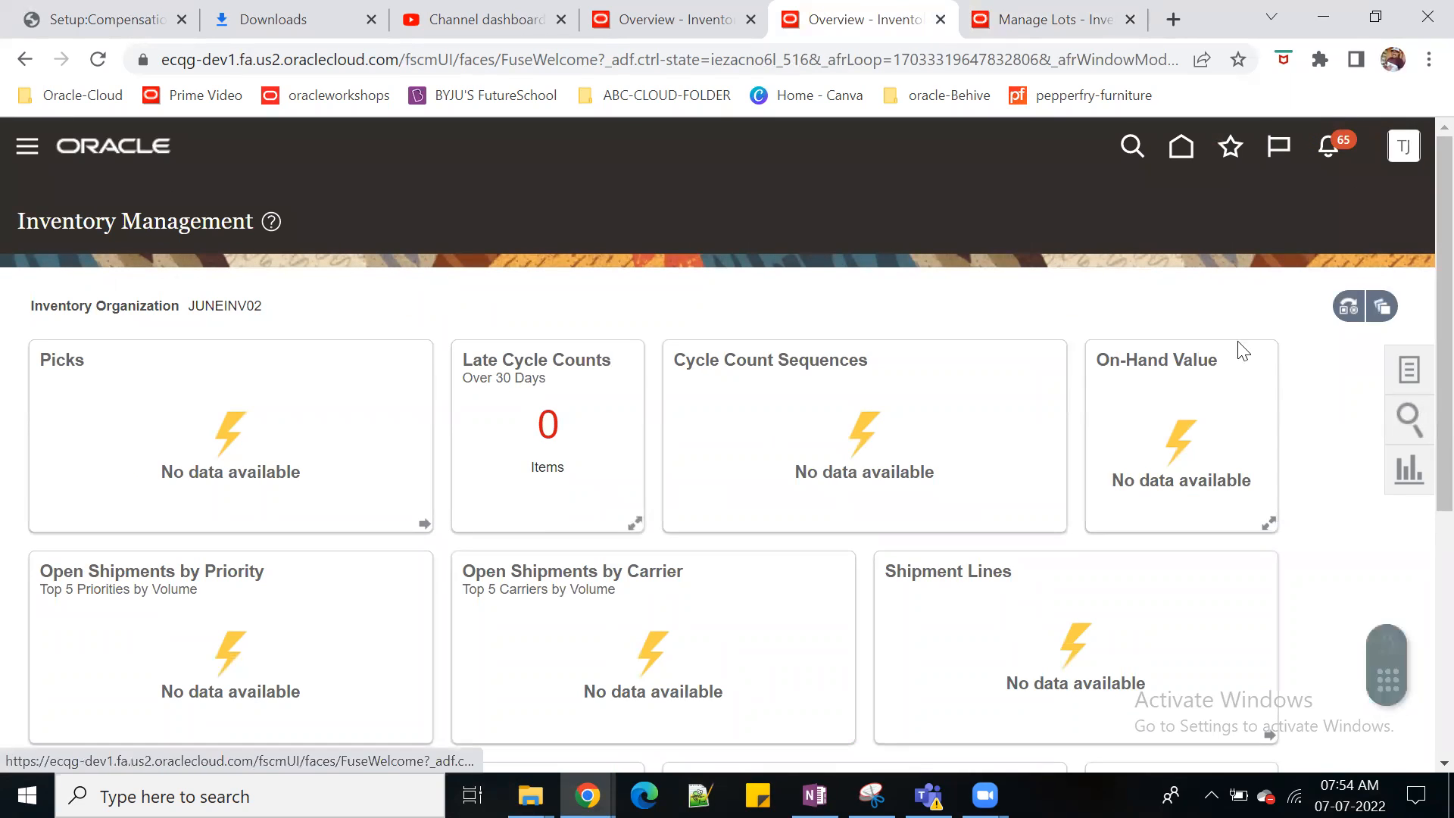
{"action": "left_click", "coordinate": [1184, 149]}
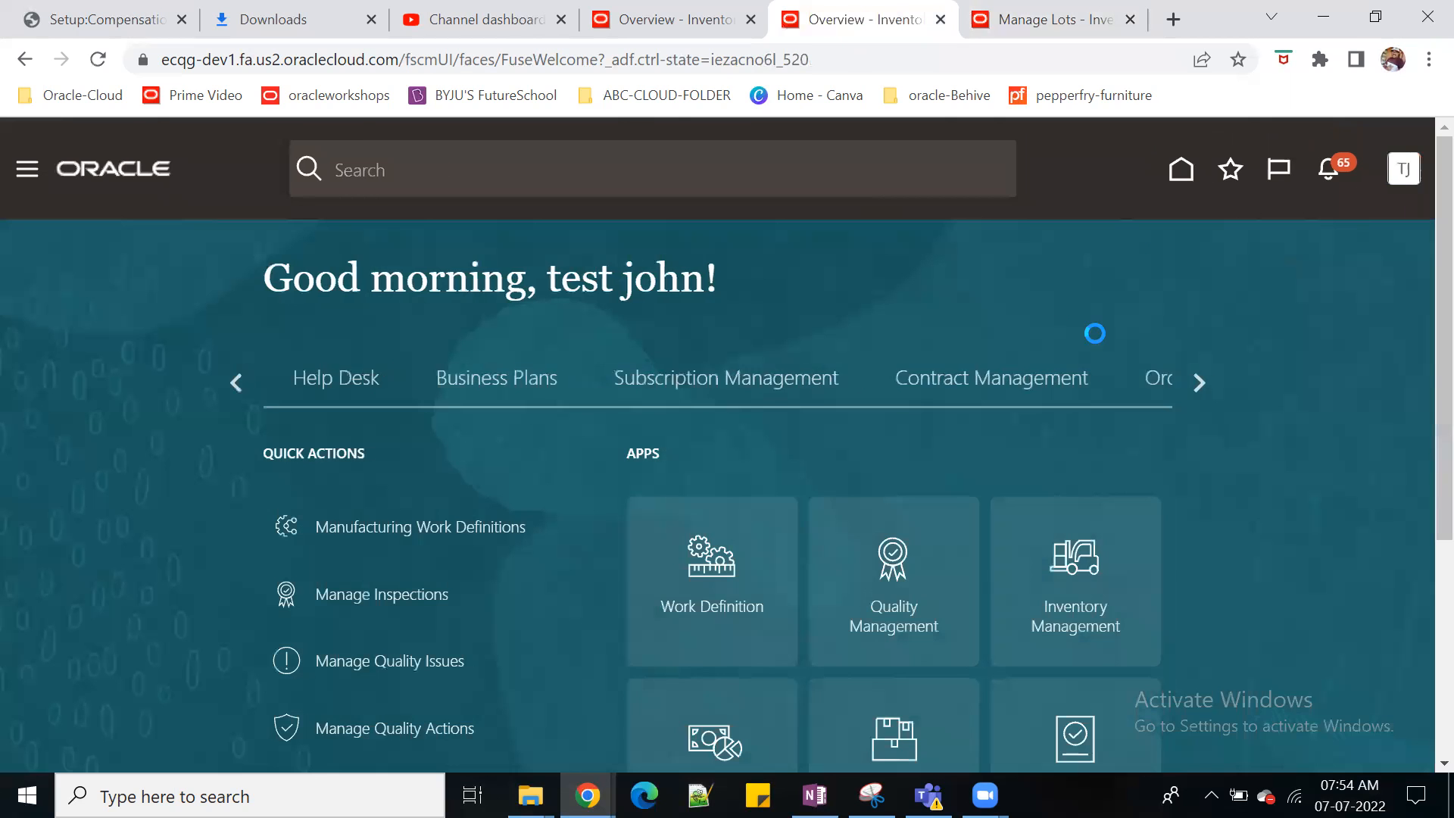
{"action": "scroll", "coordinate": [1194, 606], "scroll_direction": "down", "scroll_amount": 3}
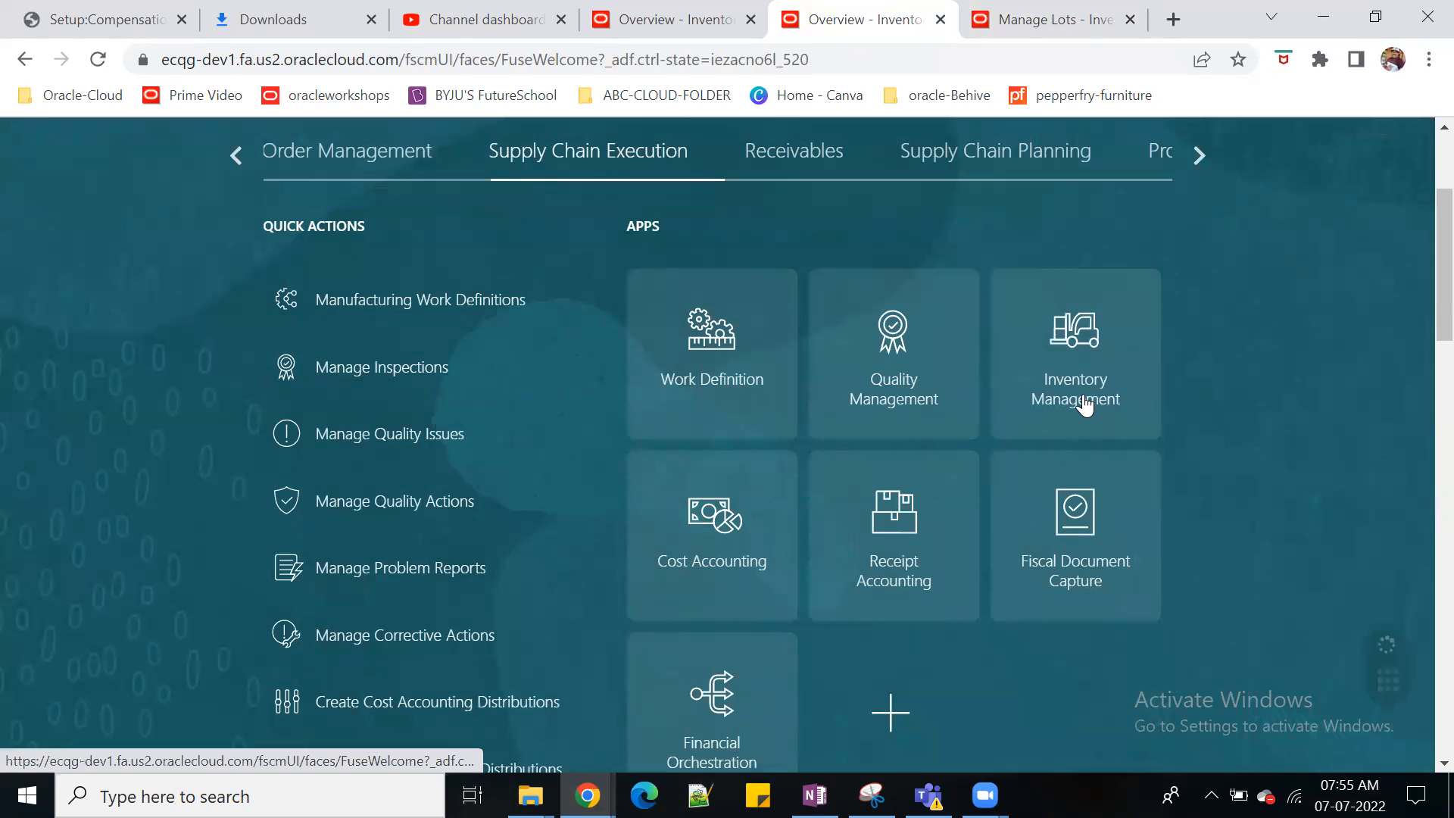
{"action": "left_click", "coordinate": [1084, 405]}
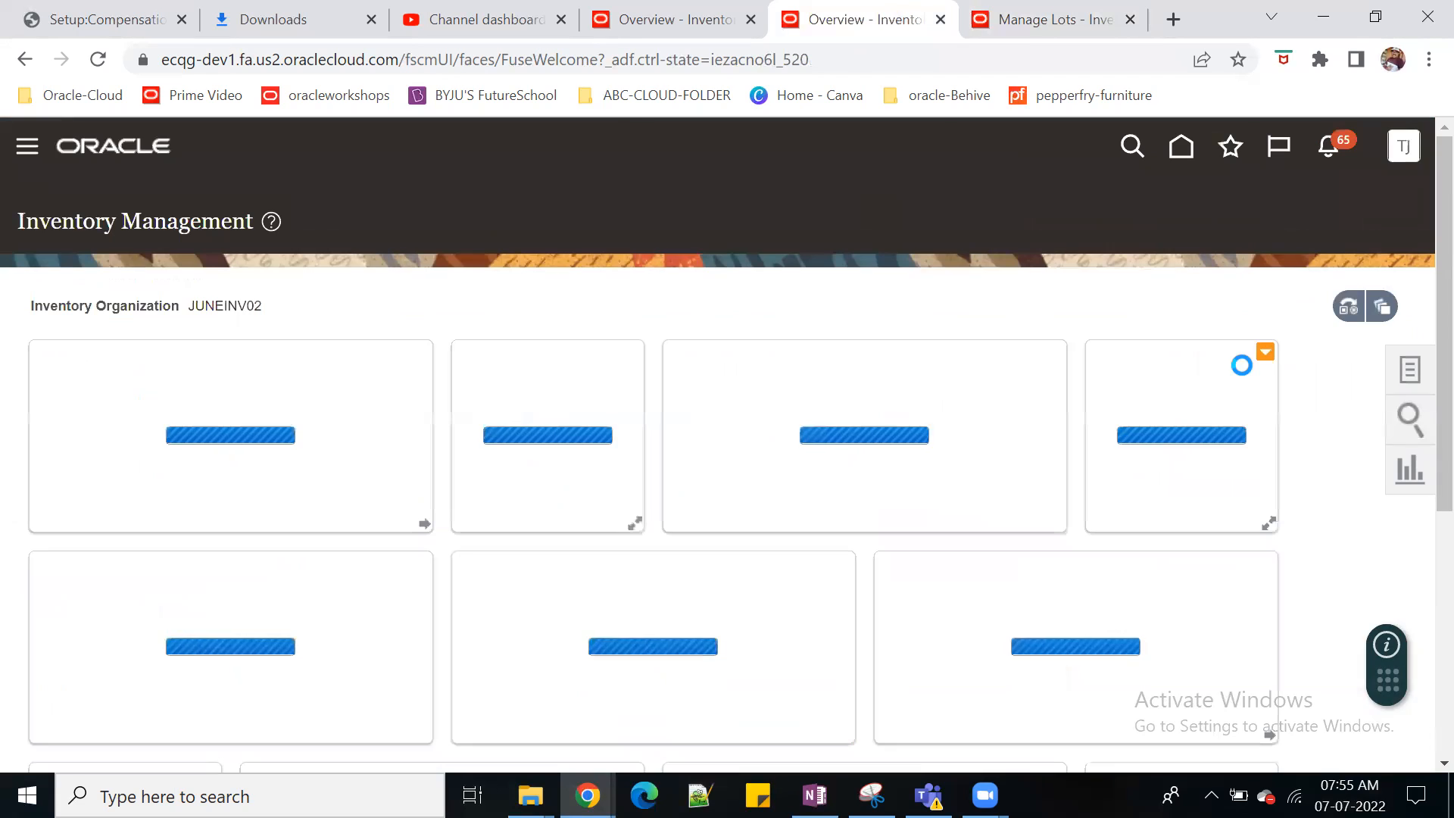
{"action": "left_click", "coordinate": [1405, 373]}
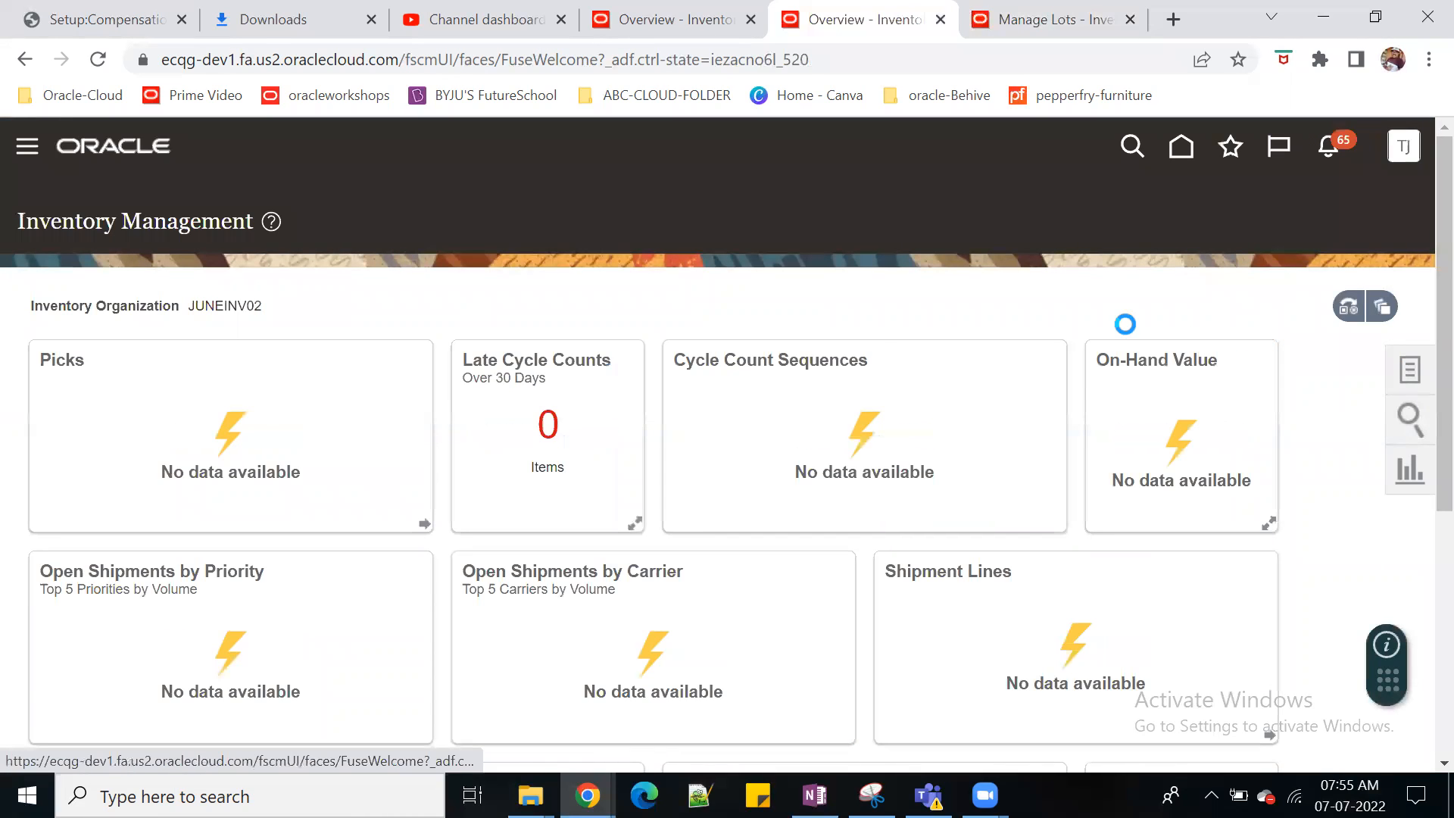
{"action": "left_click", "coordinate": [1120, 292]}
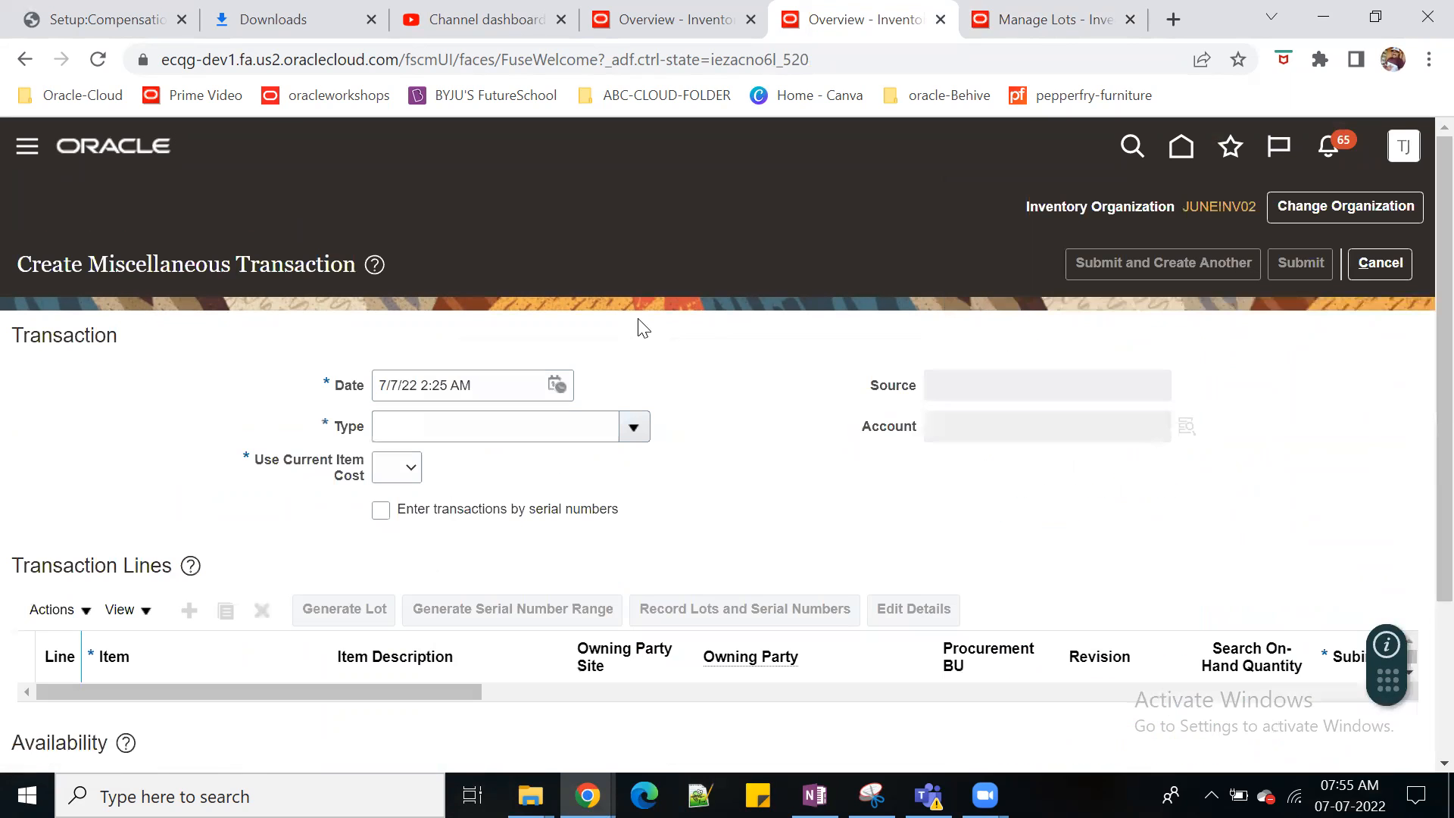
Step: Set the transaction type to Miscellaneous Receipt and Use Current Item Cost to Yes
{"action": "left_click", "coordinate": [632, 426]}
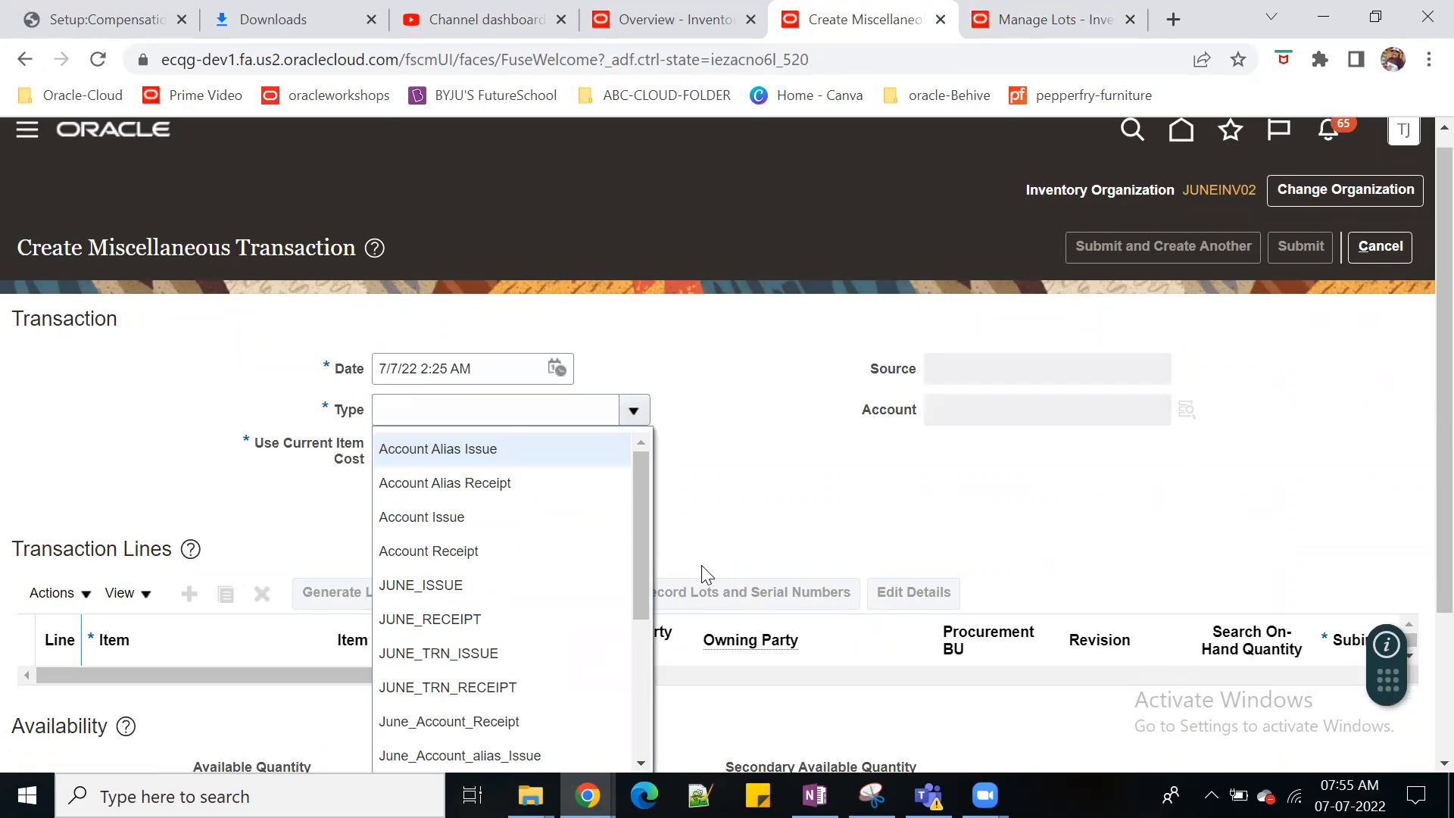
{"action": "scroll", "coordinate": [681, 590], "scroll_direction": "down", "scroll_amount": 3}
{"action": "left_click_drag", "start_coordinate": [632, 407], "coordinate": [648, 526]}
{"action": "left_click", "coordinate": [488, 420]}
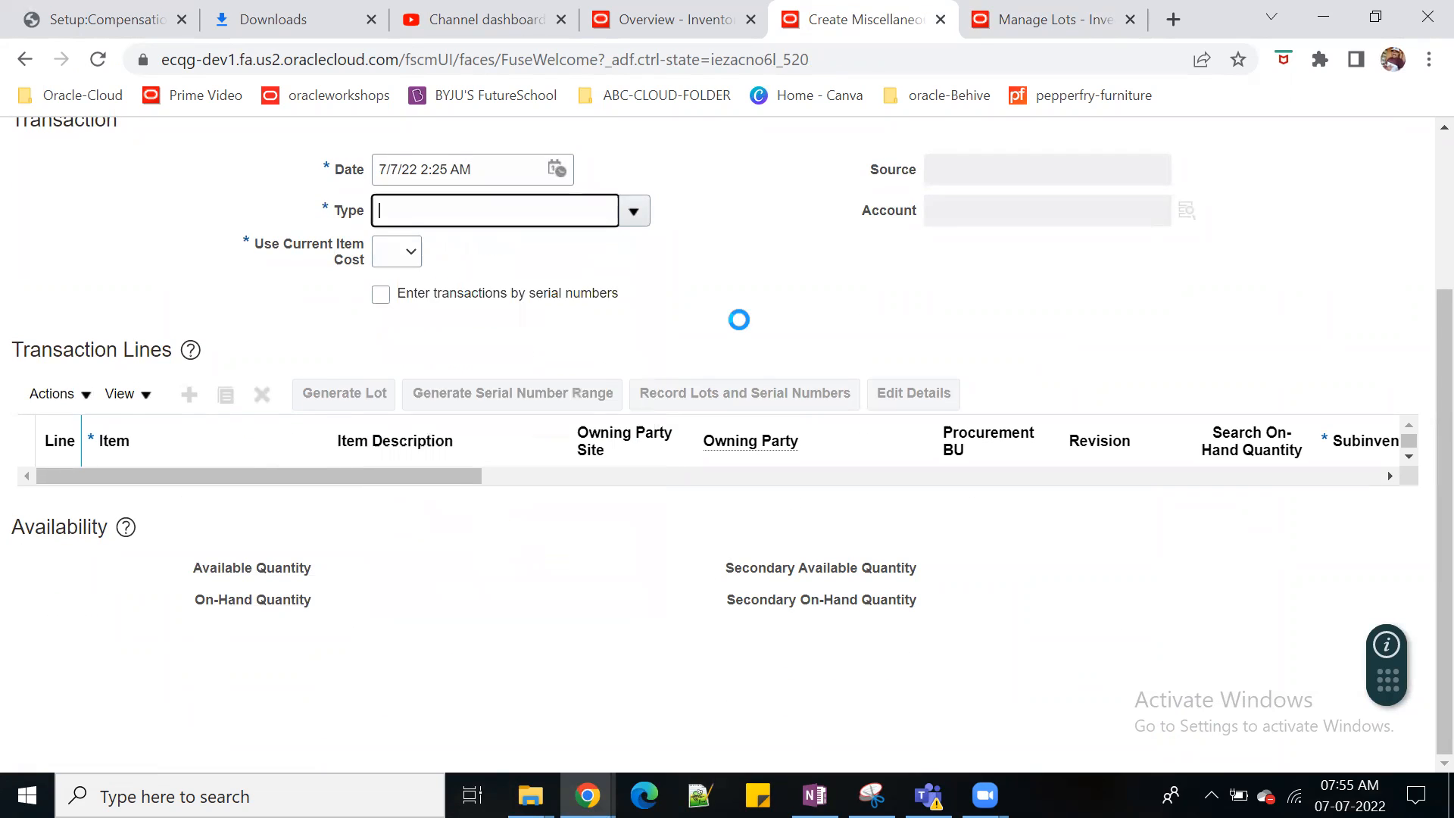
{"action": "left_click", "coordinate": [411, 258]}
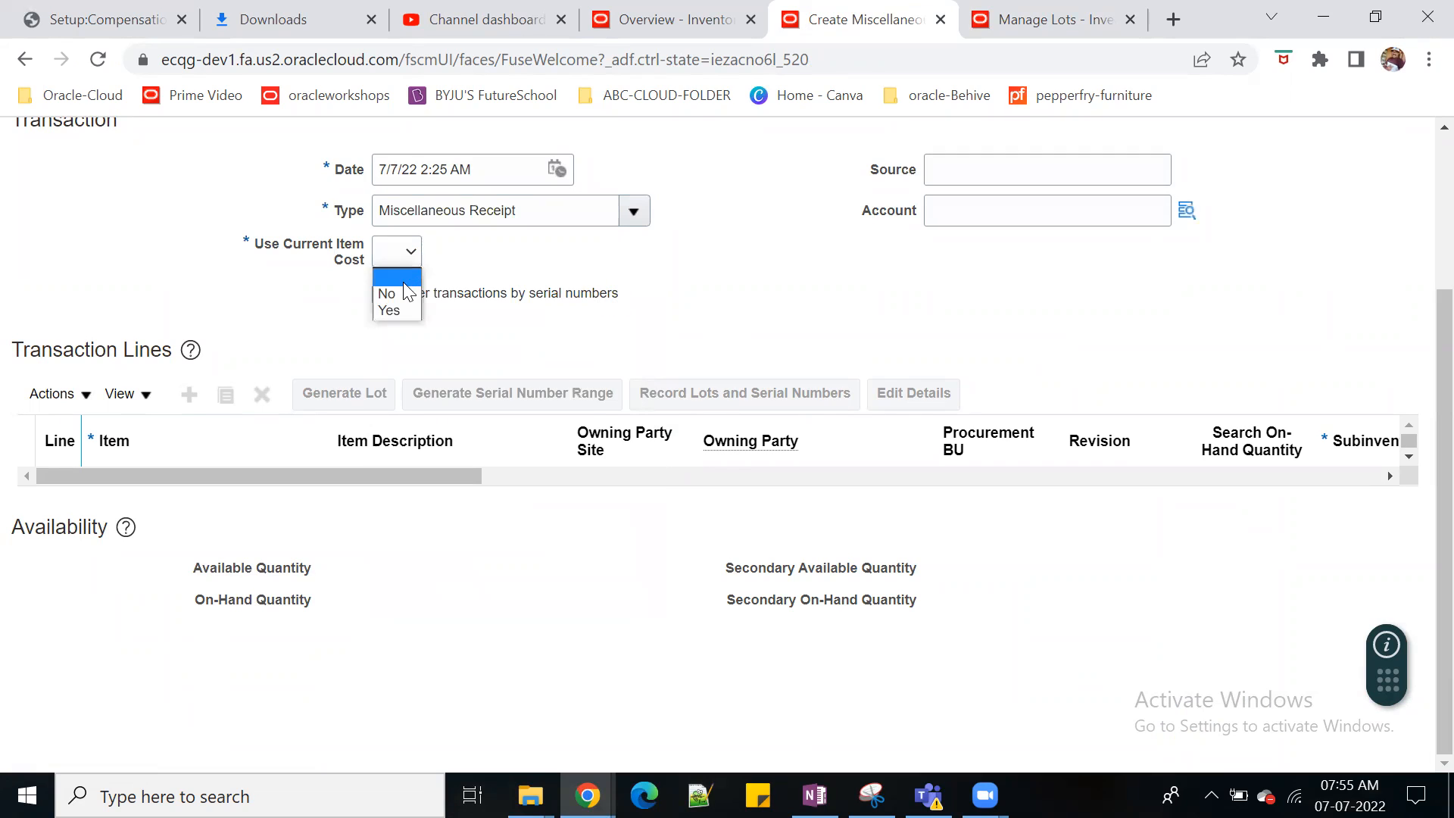
{"action": "left_click", "coordinate": [400, 256]}
{"action": "left_click", "coordinate": [402, 308]}
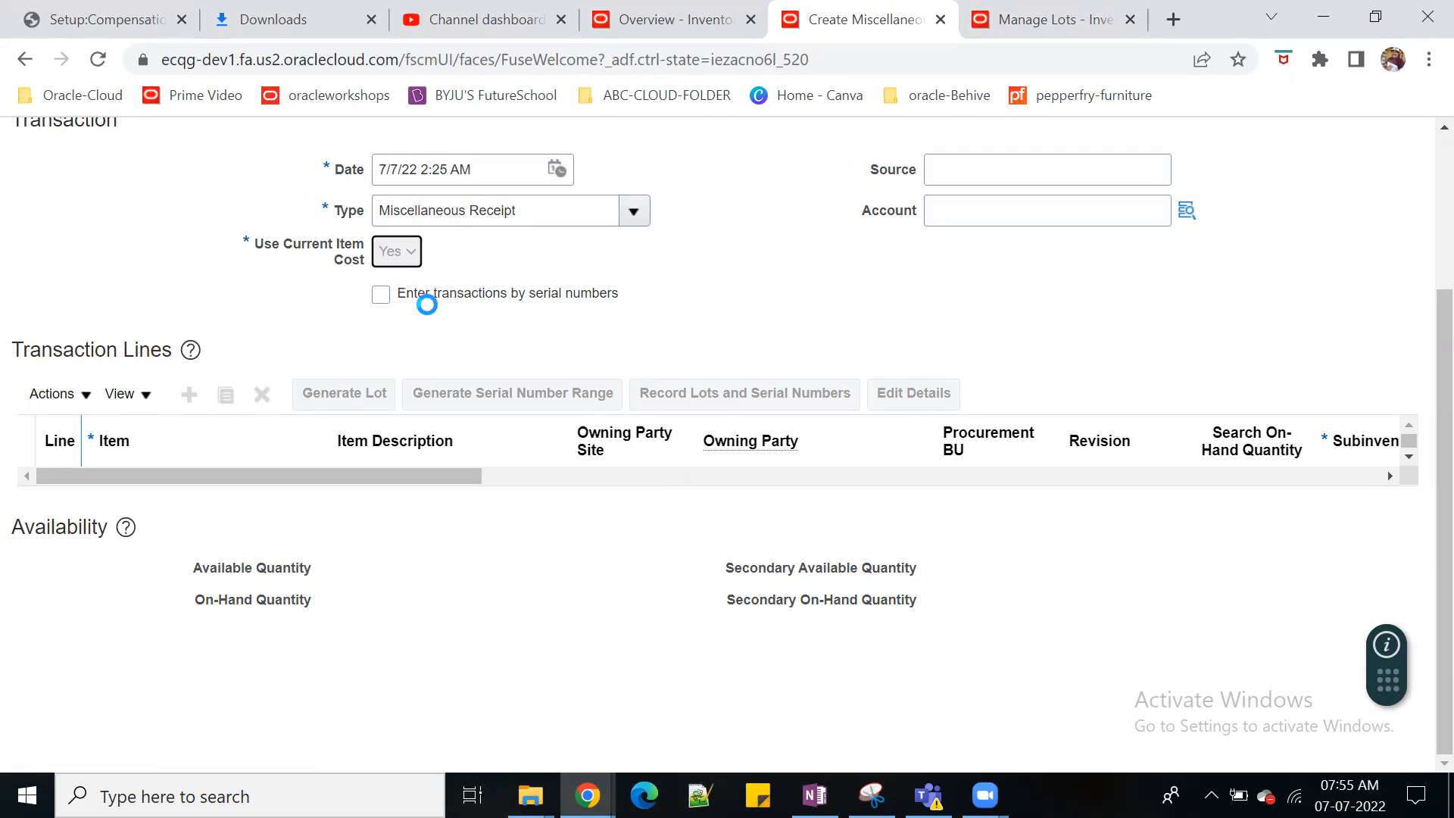
{"action": "left_click", "coordinate": [1185, 212]}
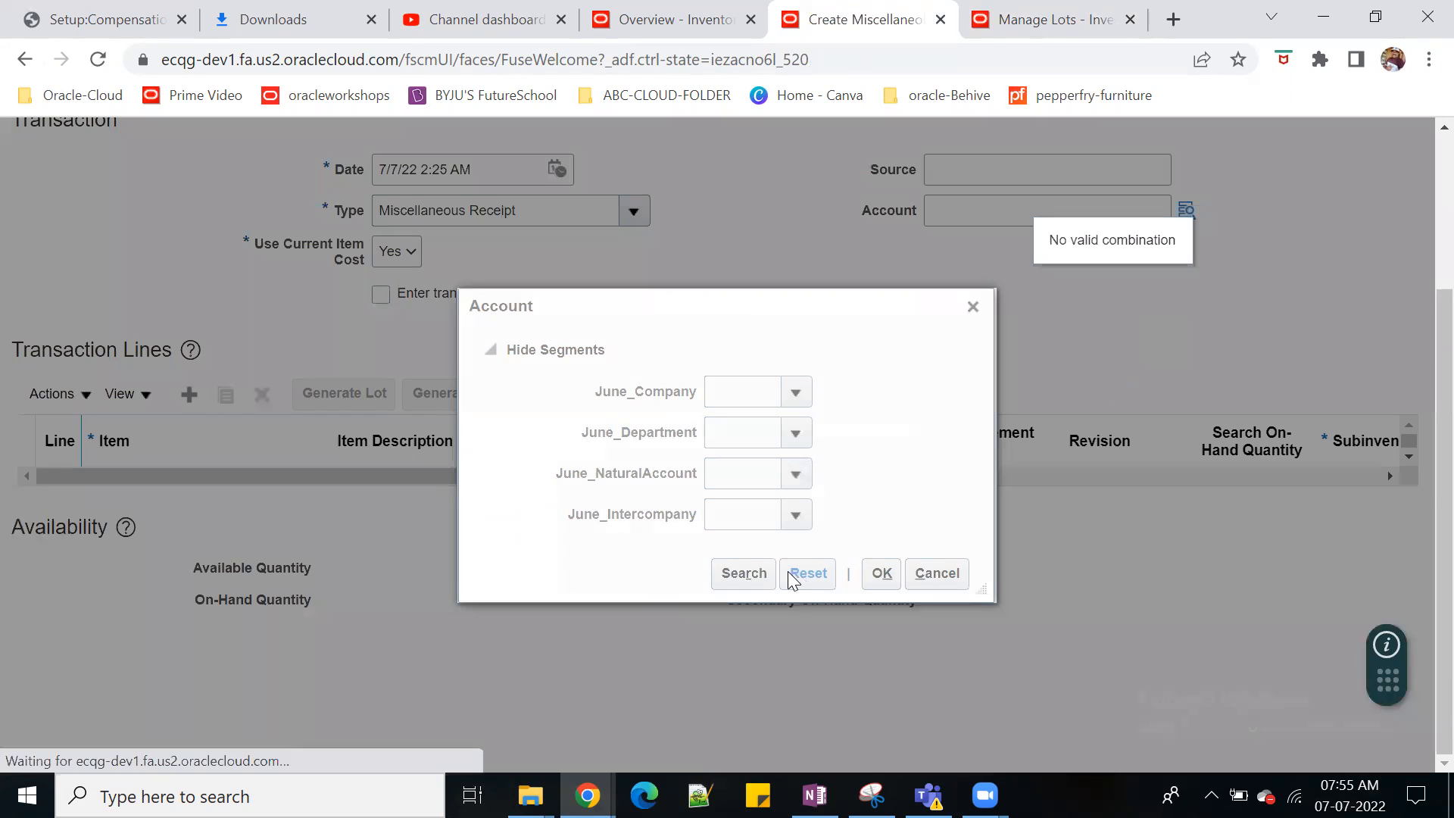
{"action": "left_click", "coordinate": [730, 575]}
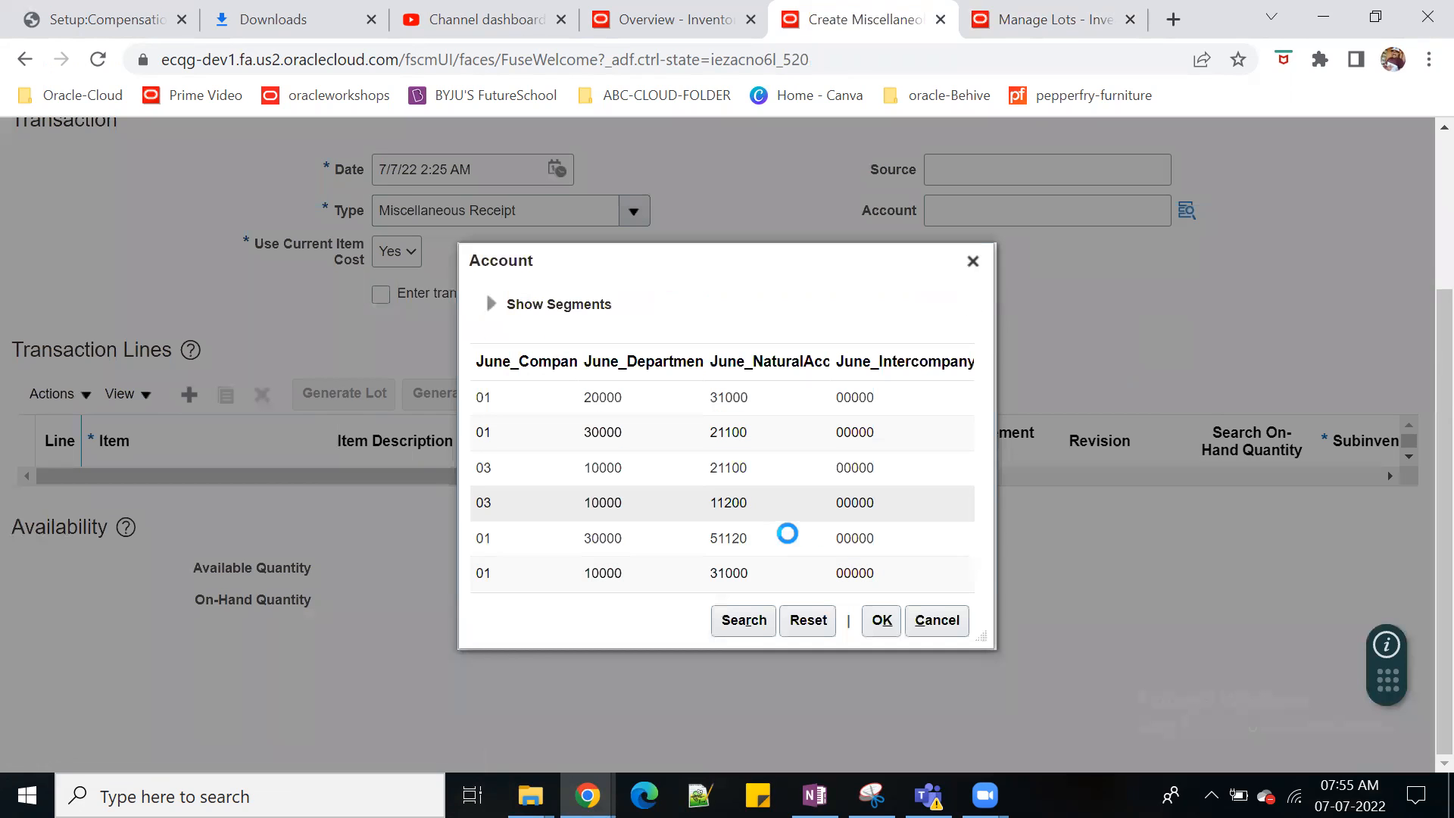
{"action": "left_click", "coordinate": [873, 468]}
{"action": "left_click", "coordinate": [882, 620]}
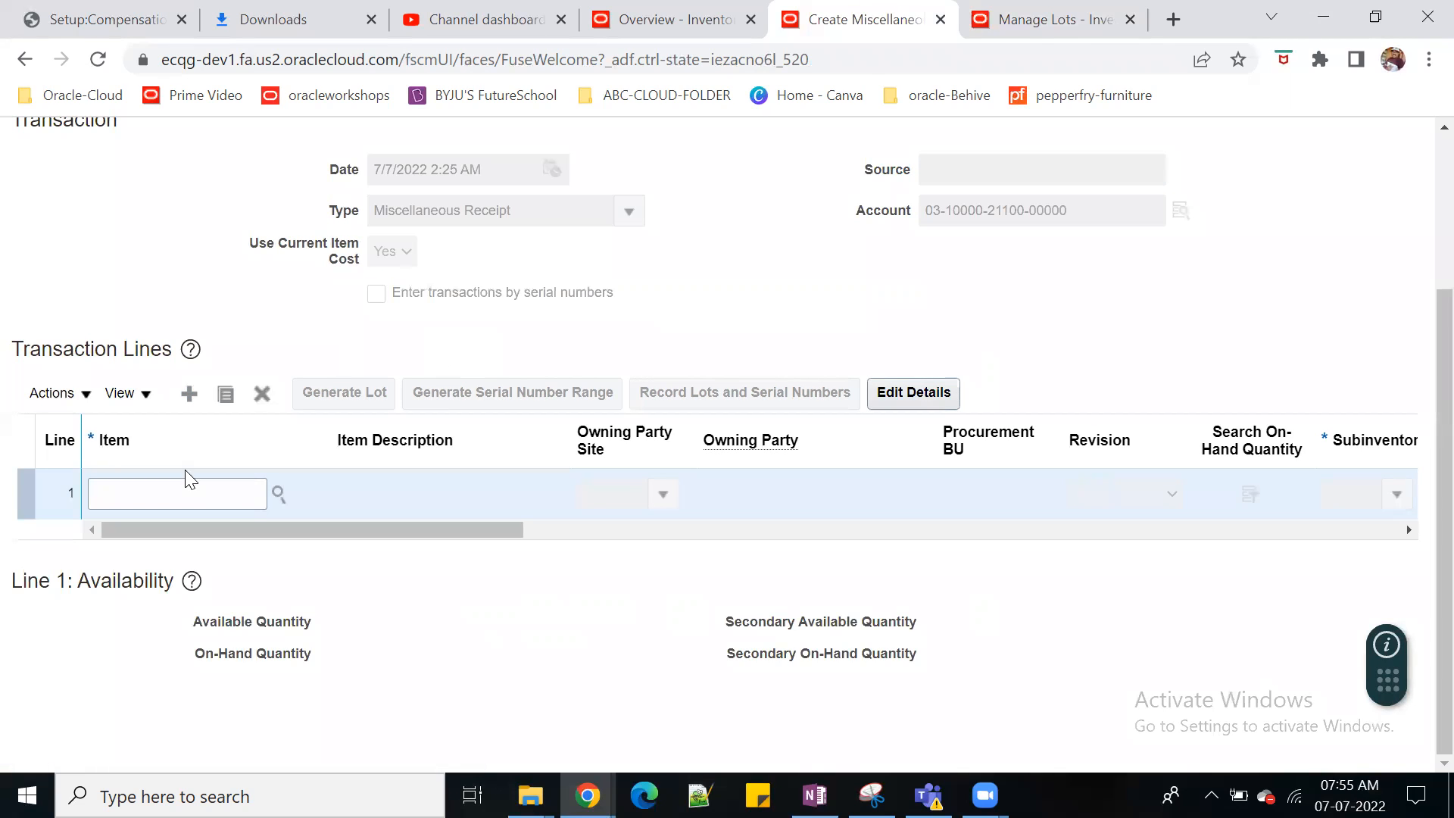
Step: Enter item JUNE900002 with revision 0 on transaction line 1
{"action": "left_click", "coordinate": [182, 494]}
{"action": "type", "text": "JUNE900002"}
{"action": "key", "text": "Tab"}
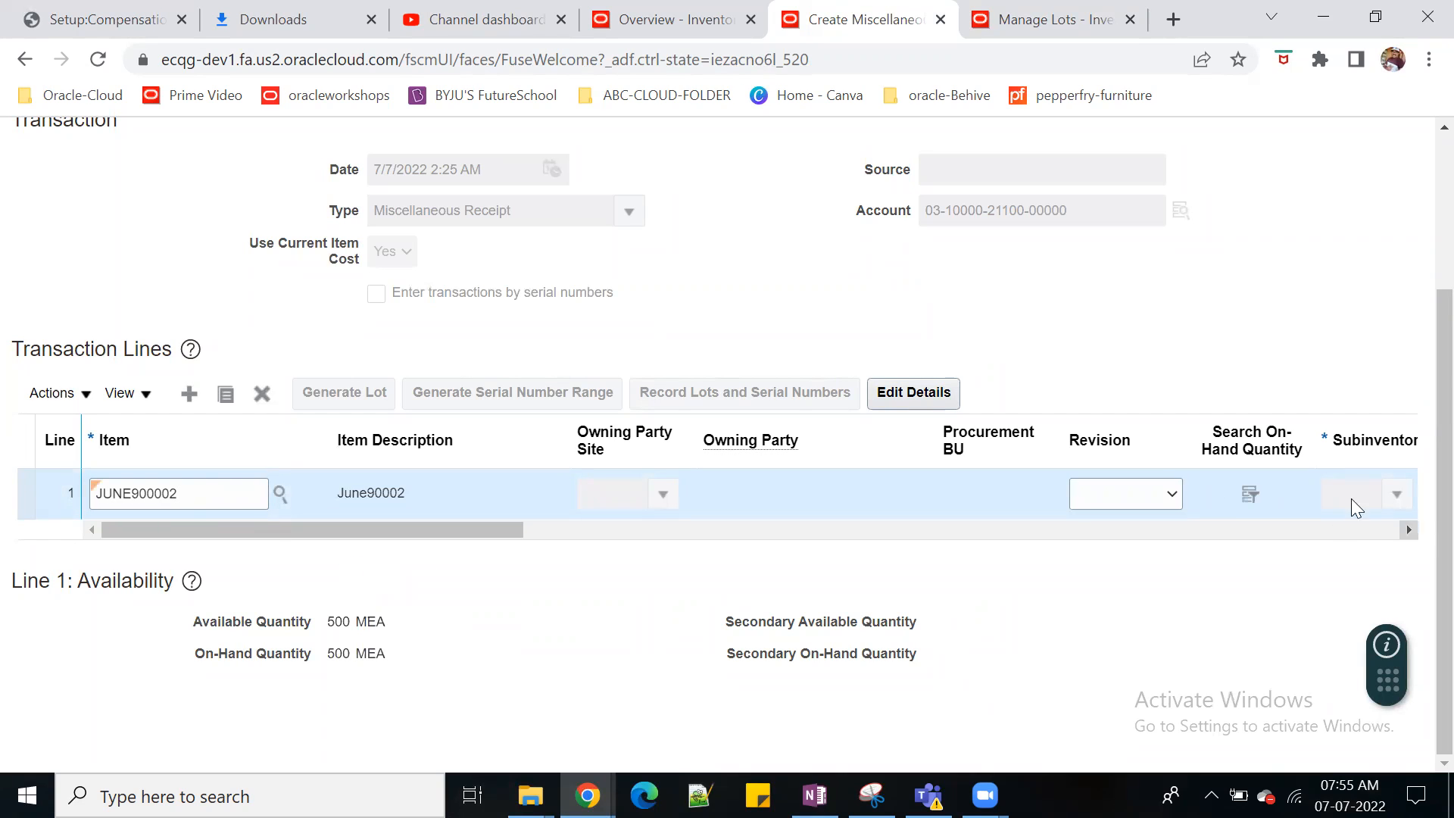
{"action": "left_click", "coordinate": [1170, 500]}
{"action": "left_click", "coordinate": [1128, 536]}
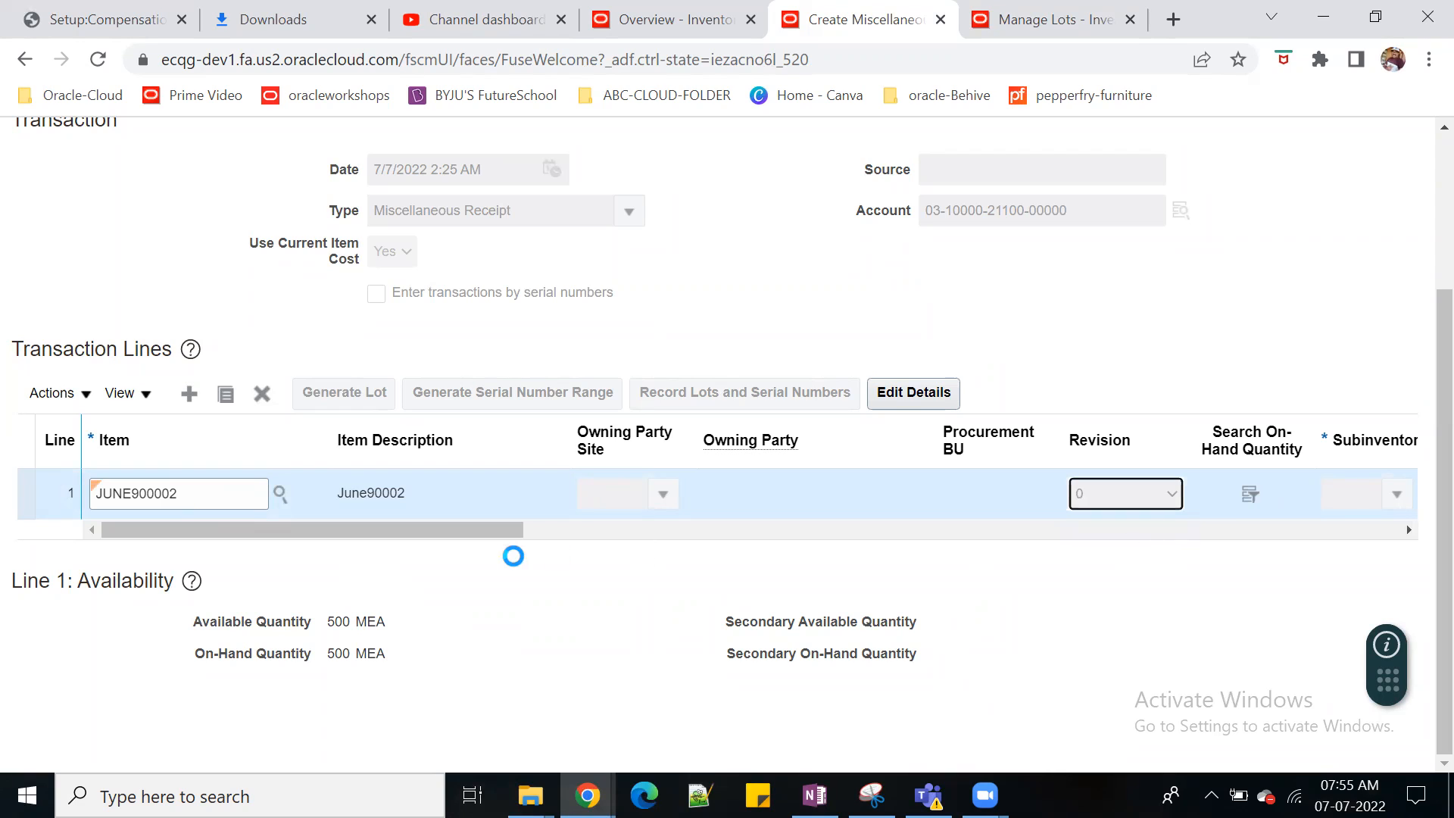
Step: Assign subinventory Sub_INV_R2 and locator 01-02-01 to transaction line 1
{"action": "left_click_drag", "start_coordinate": [493, 535], "coordinate": [730, 535]}
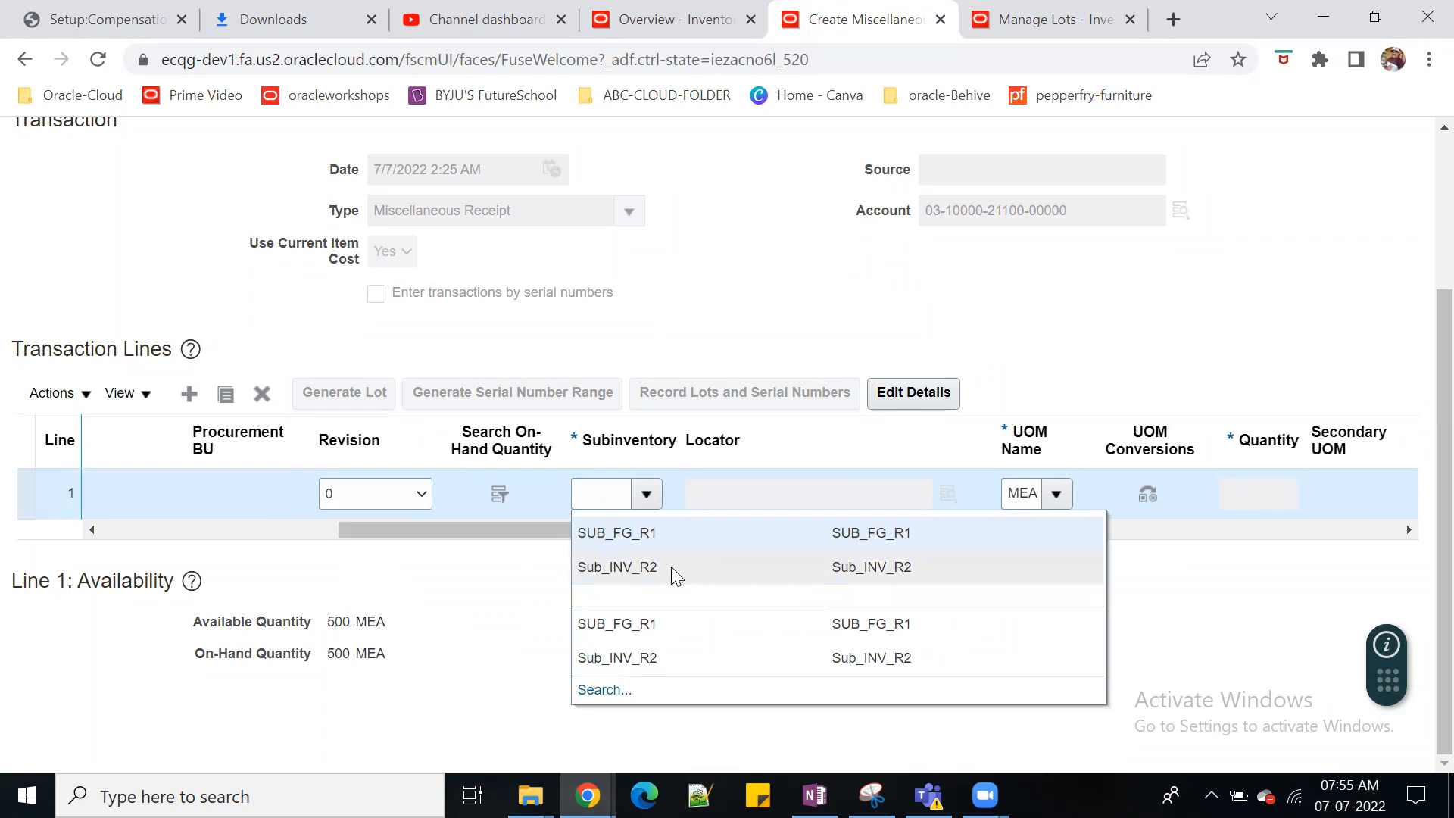
{"action": "left_click", "coordinate": [667, 567]}
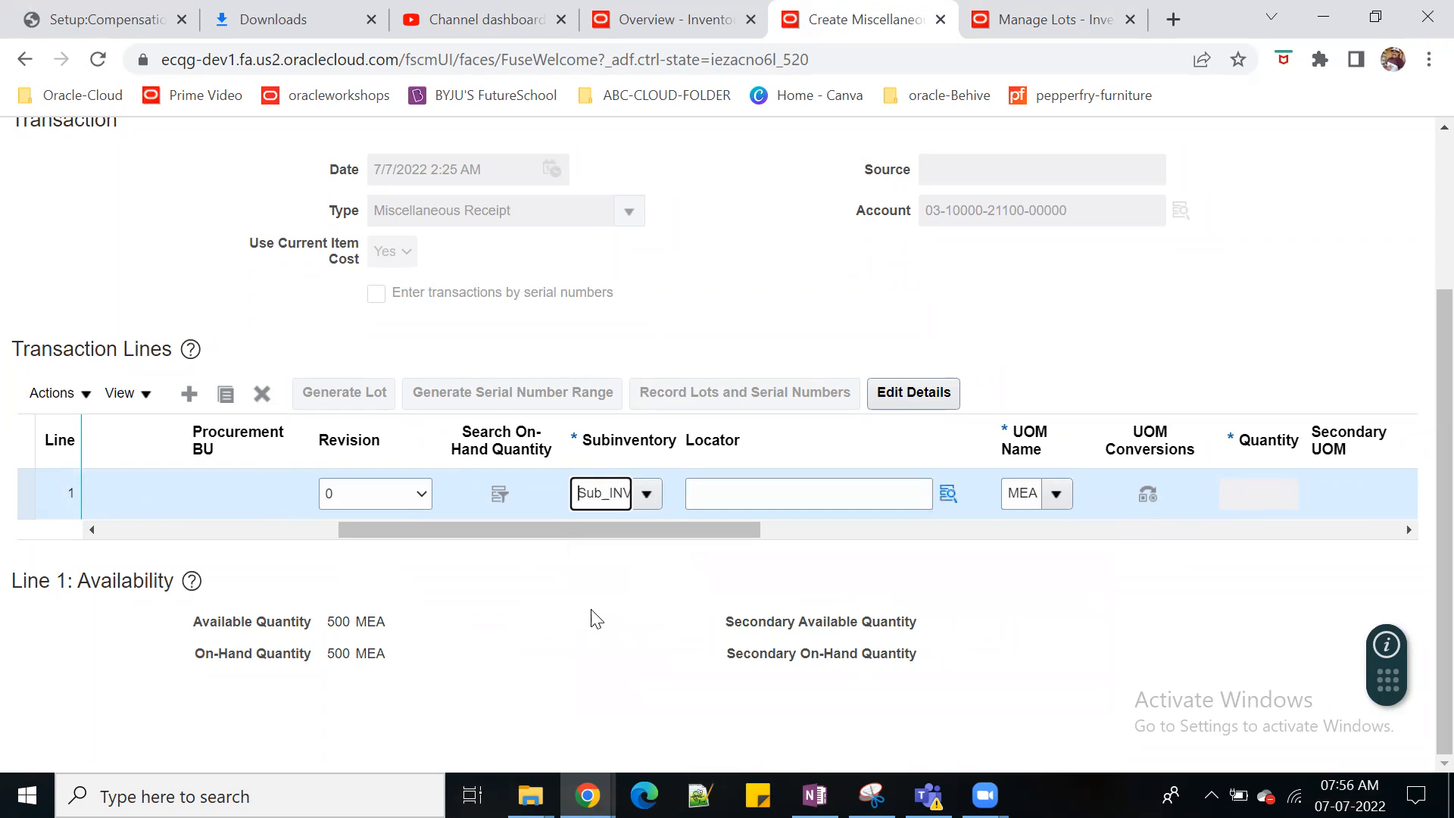
{"action": "left_click", "coordinate": [948, 493]}
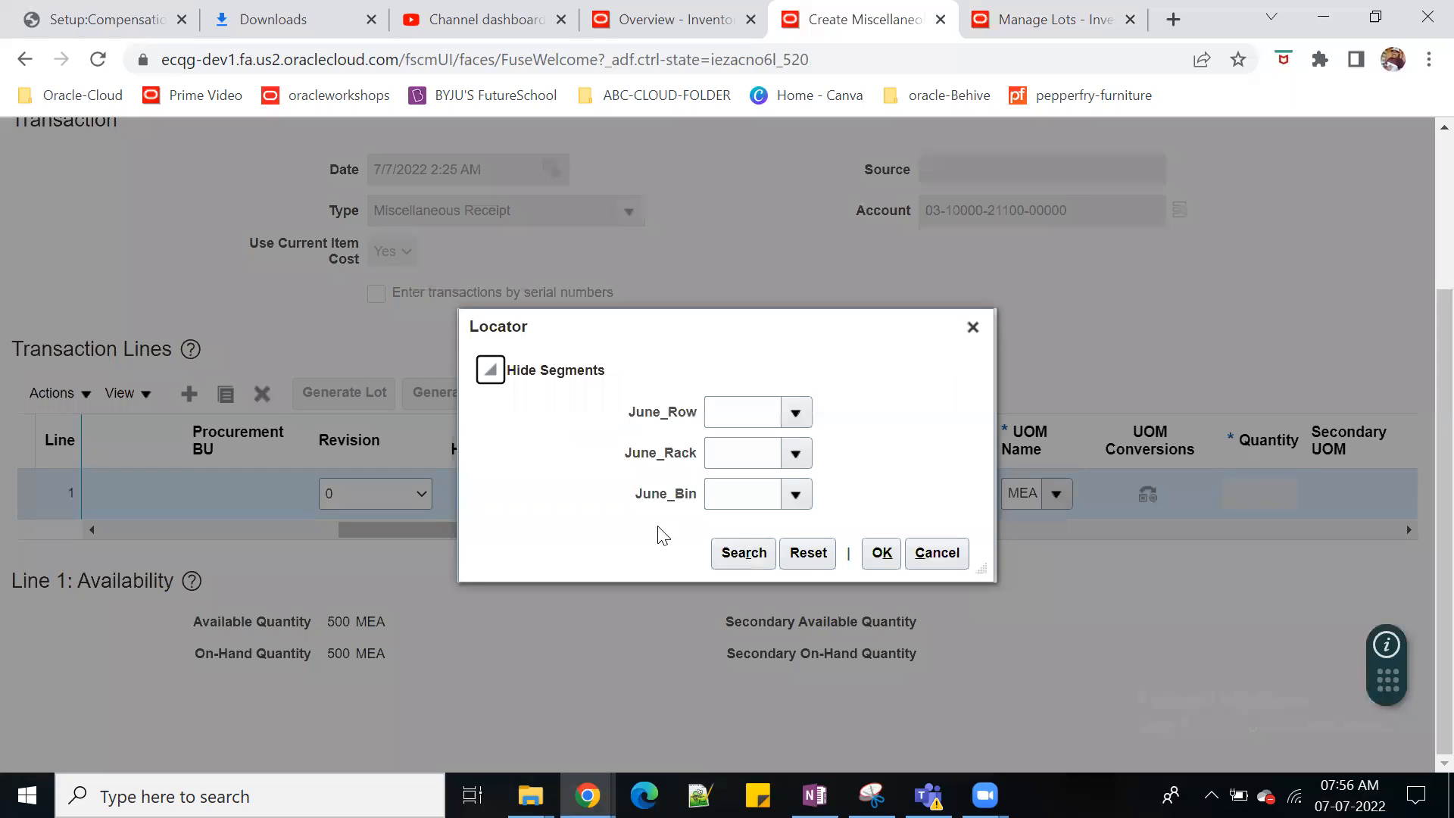
{"action": "left_click", "coordinate": [746, 553]}
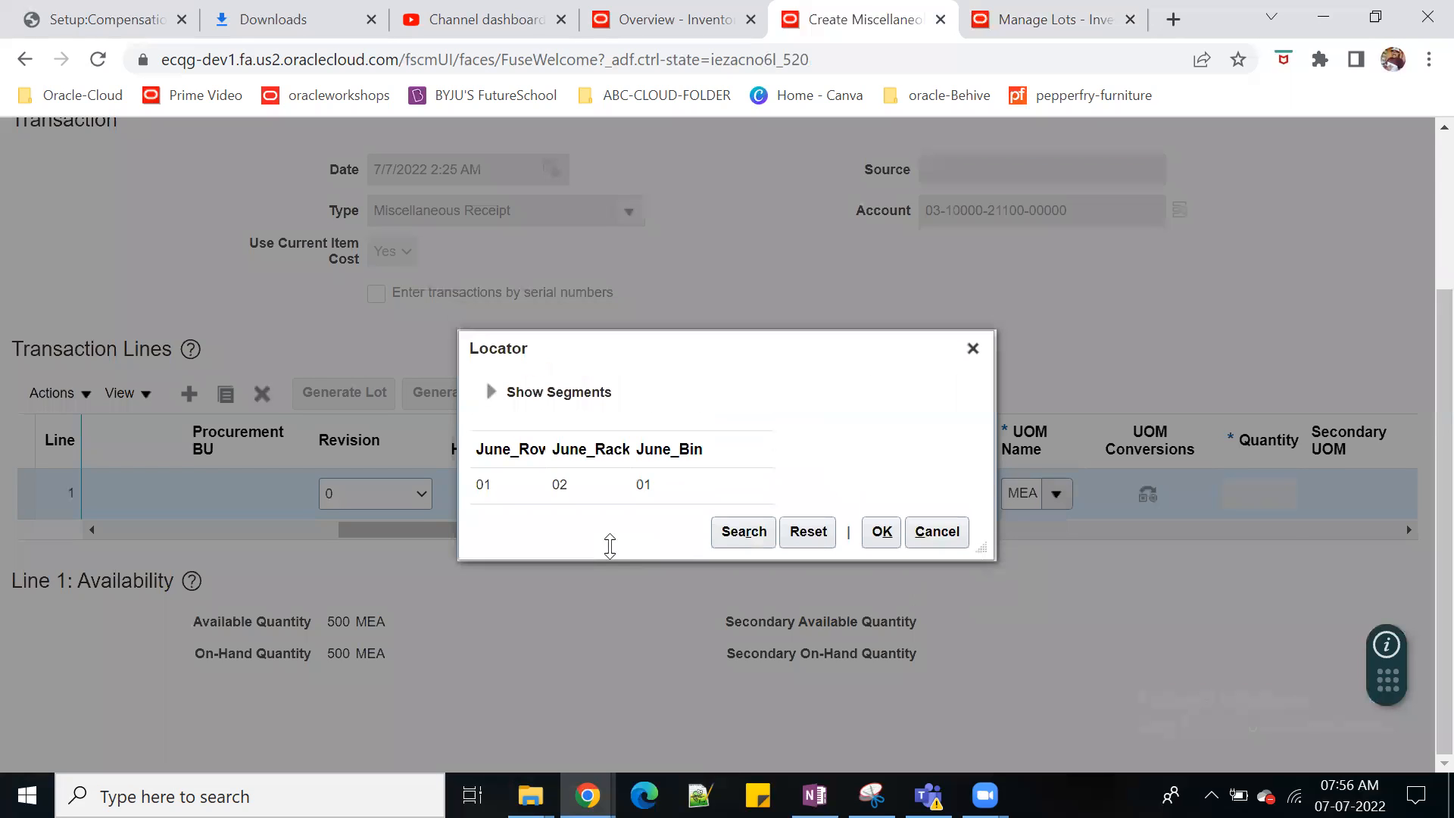
{"action": "left_click", "coordinate": [883, 532]}
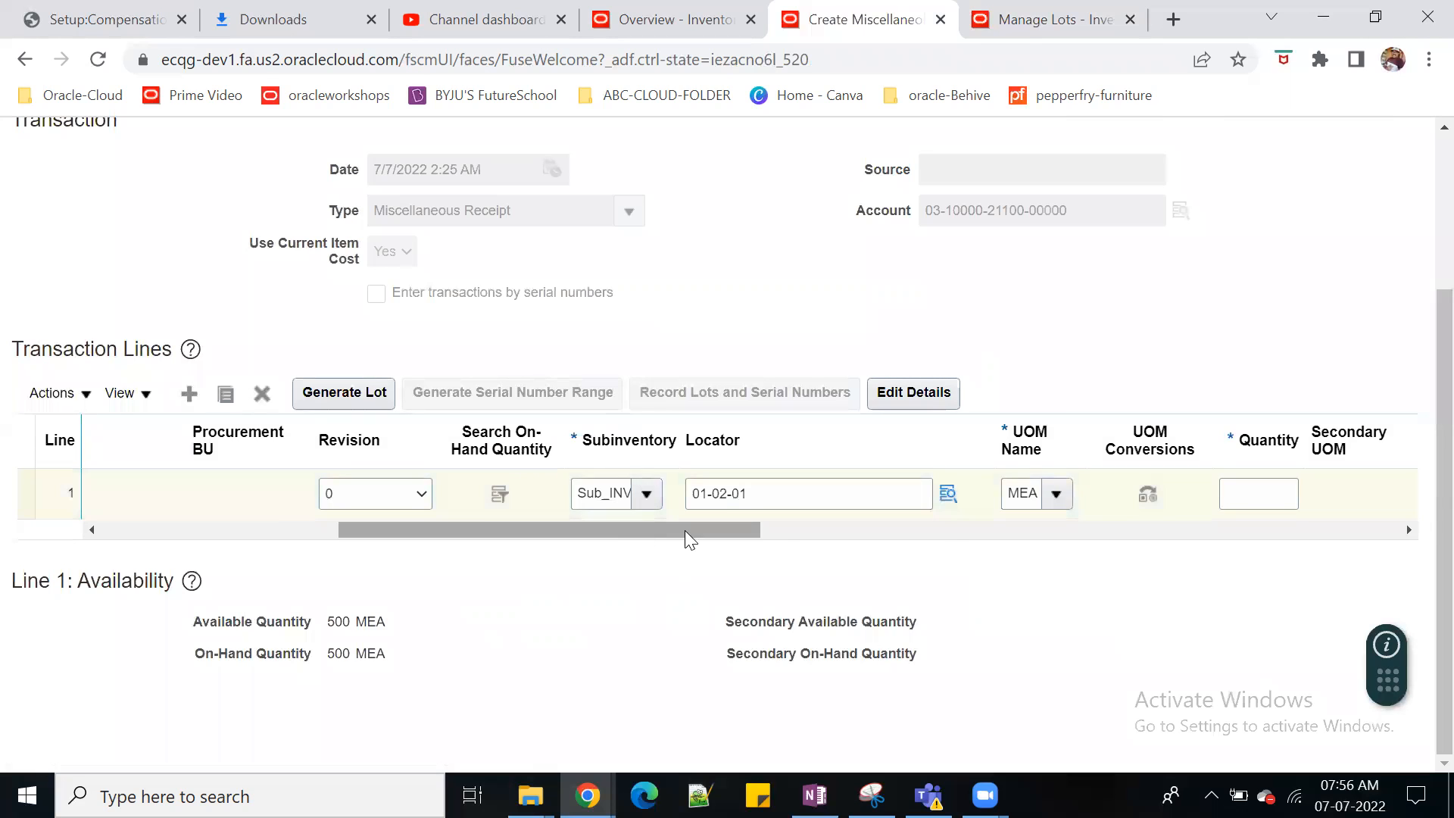
Step: Enter lot JUNE-LOT-9000 and a quantity of 100 on transaction line 1
{"action": "left_click_drag", "start_coordinate": [685, 530], "coordinate": [936, 530]}
{"action": "left_click", "coordinate": [919, 502]}
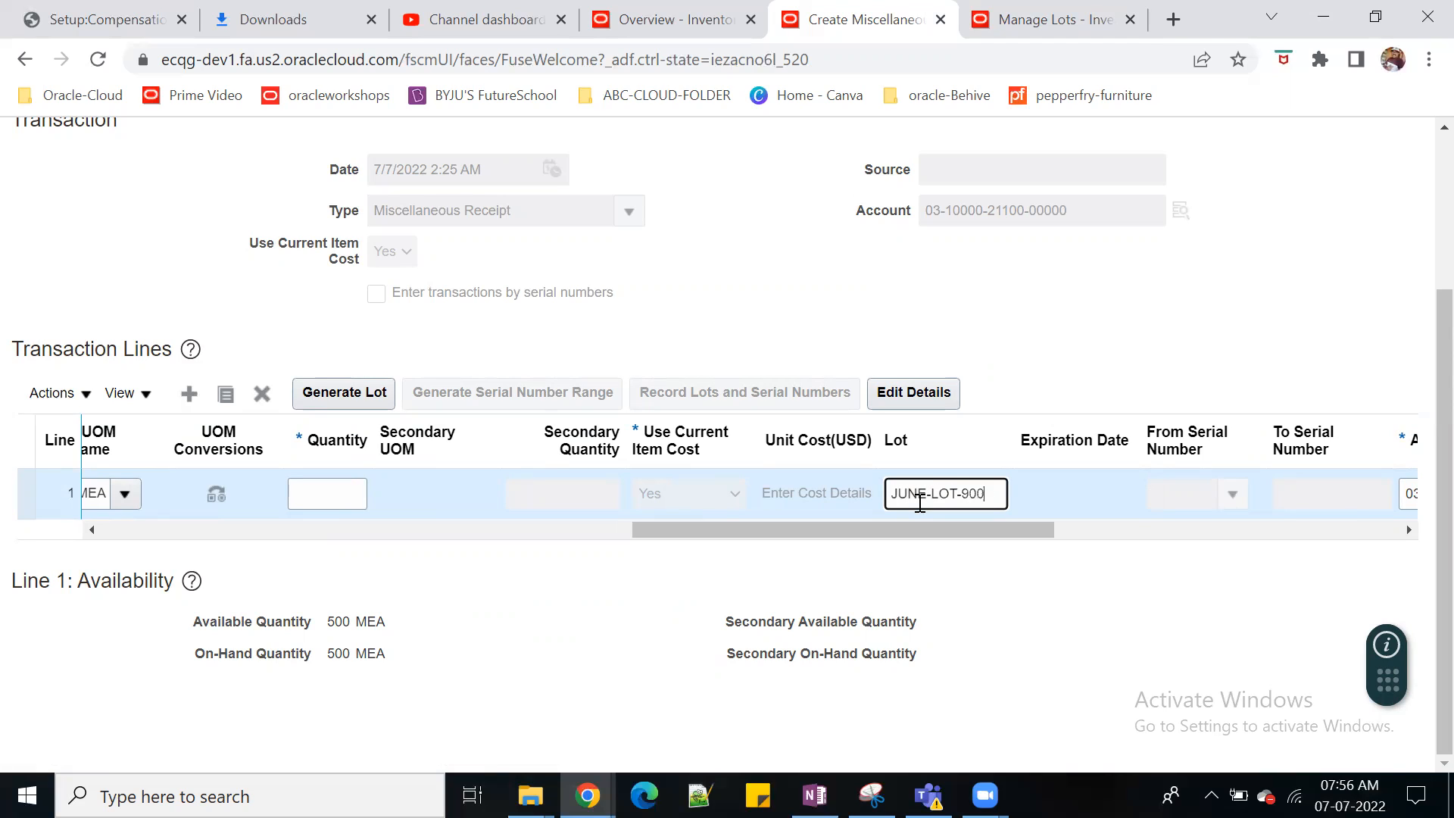
{"action": "type", "text": "JUNE-LOT-9000"}
{"action": "left_click", "coordinate": [334, 495]}
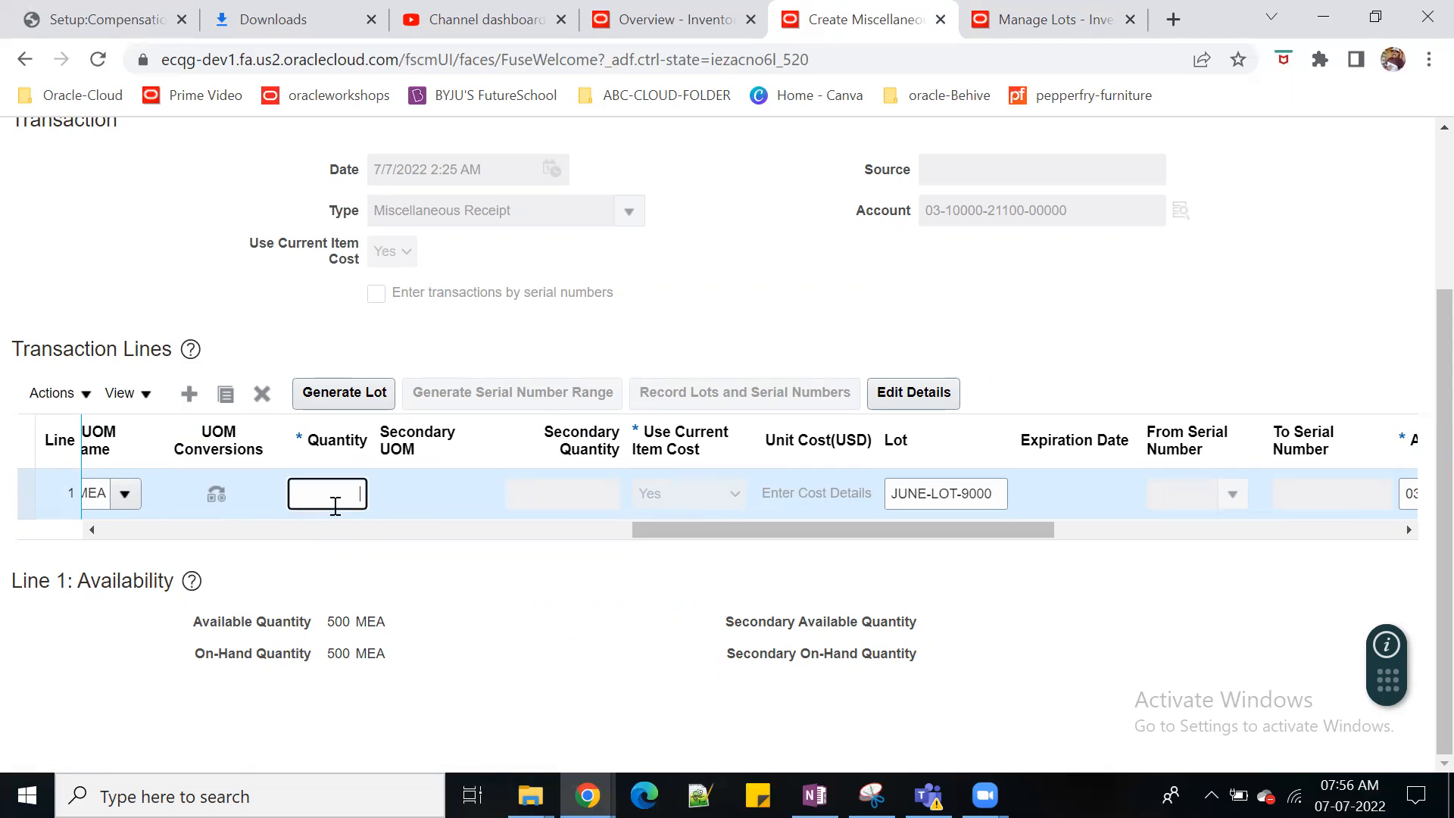
{"action": "type", "text": "100"}
{"action": "key", "text": "Tab"}
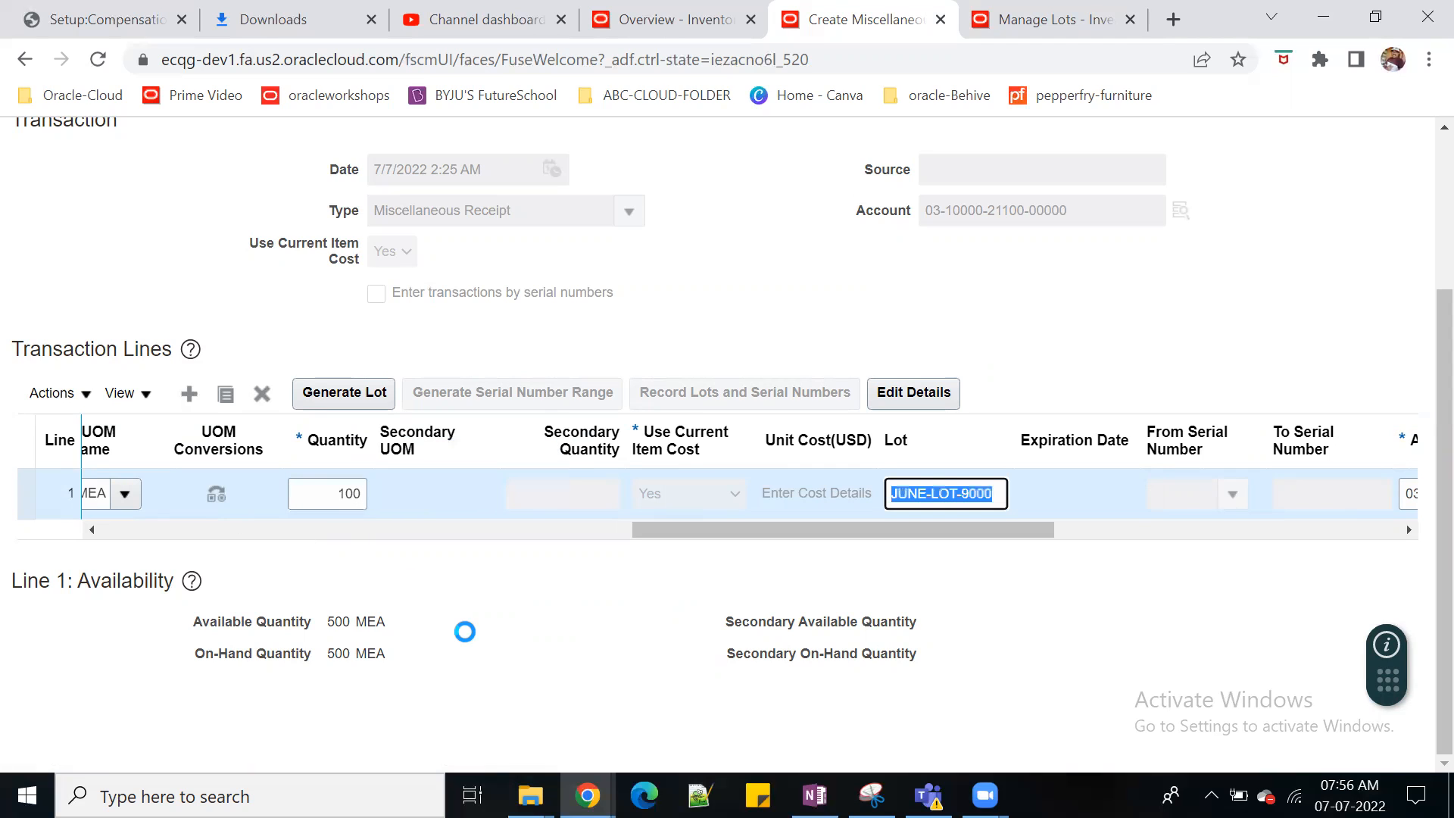
Step: Submit the miscellaneous receipt and rerun the lot search for the item on the Manage Lots page
{"action": "left_click_drag", "start_coordinate": [1015, 530], "coordinate": [1285, 325]}
{"action": "scroll", "coordinate": [1318, 341], "scroll_direction": "up", "scroll_amount": 3}
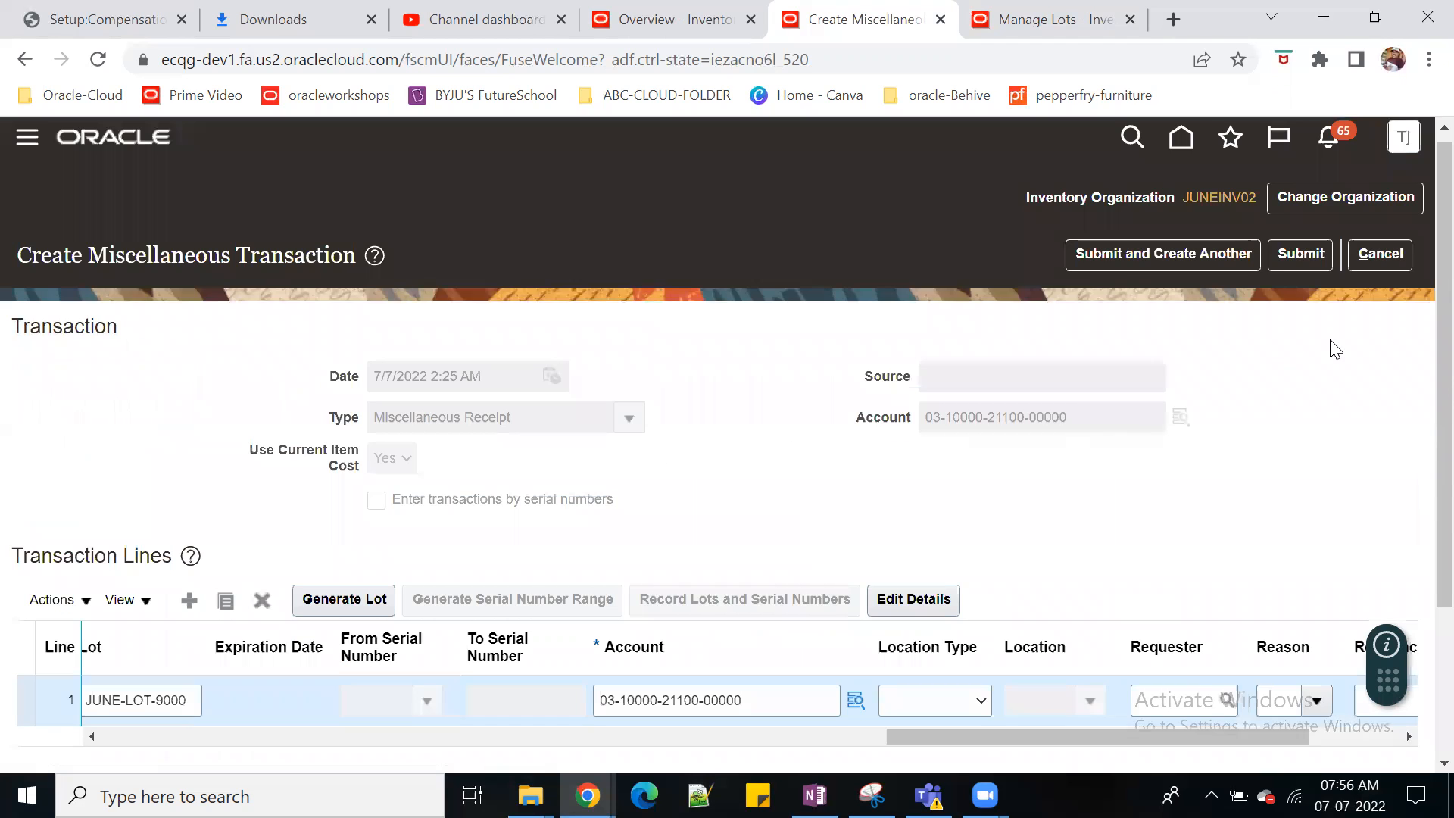
{"action": "left_click", "coordinate": [1300, 263]}
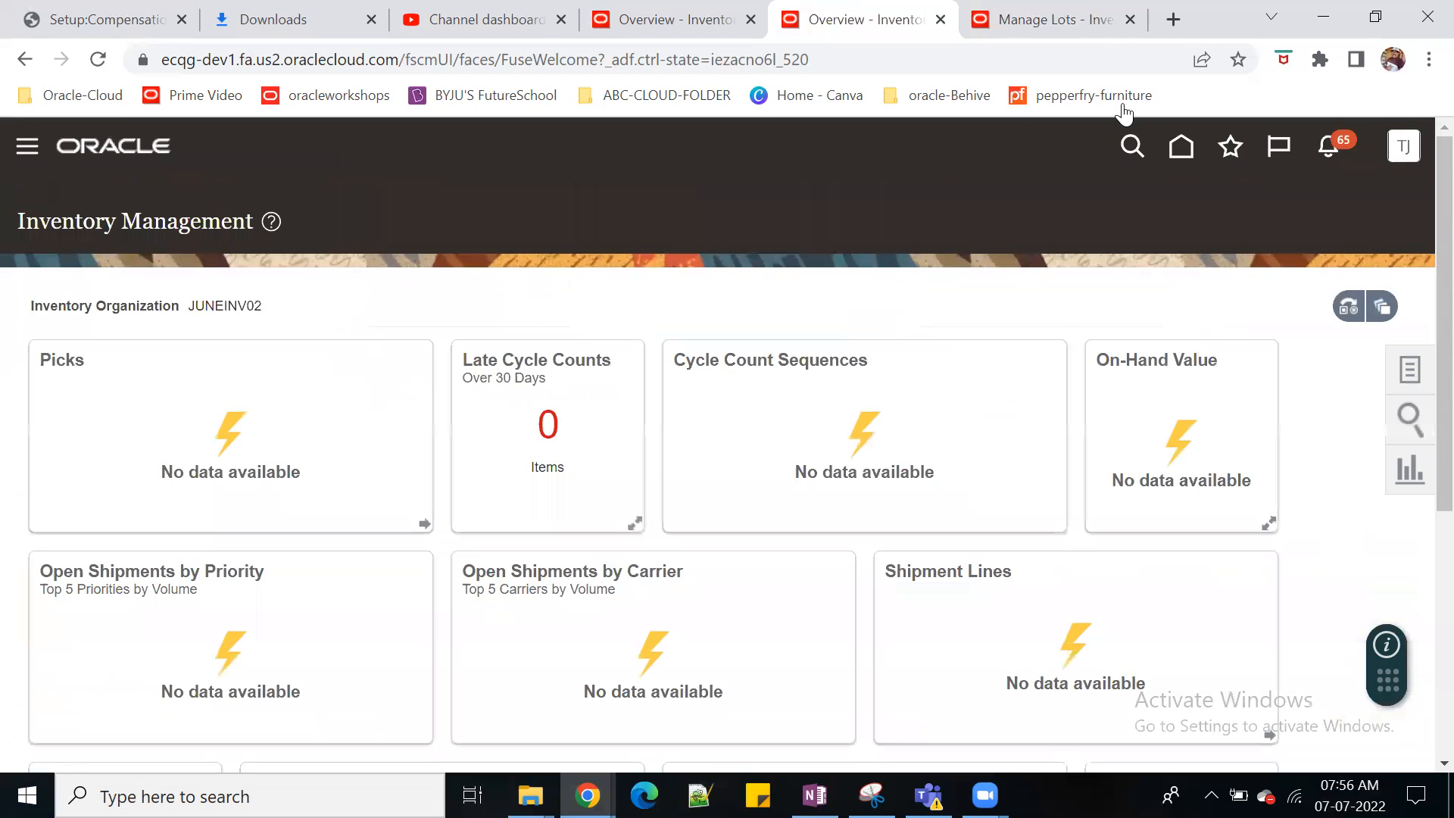
{"action": "left_click", "coordinate": [1090, 21]}
{"action": "left_click", "coordinate": [1083, 575]}
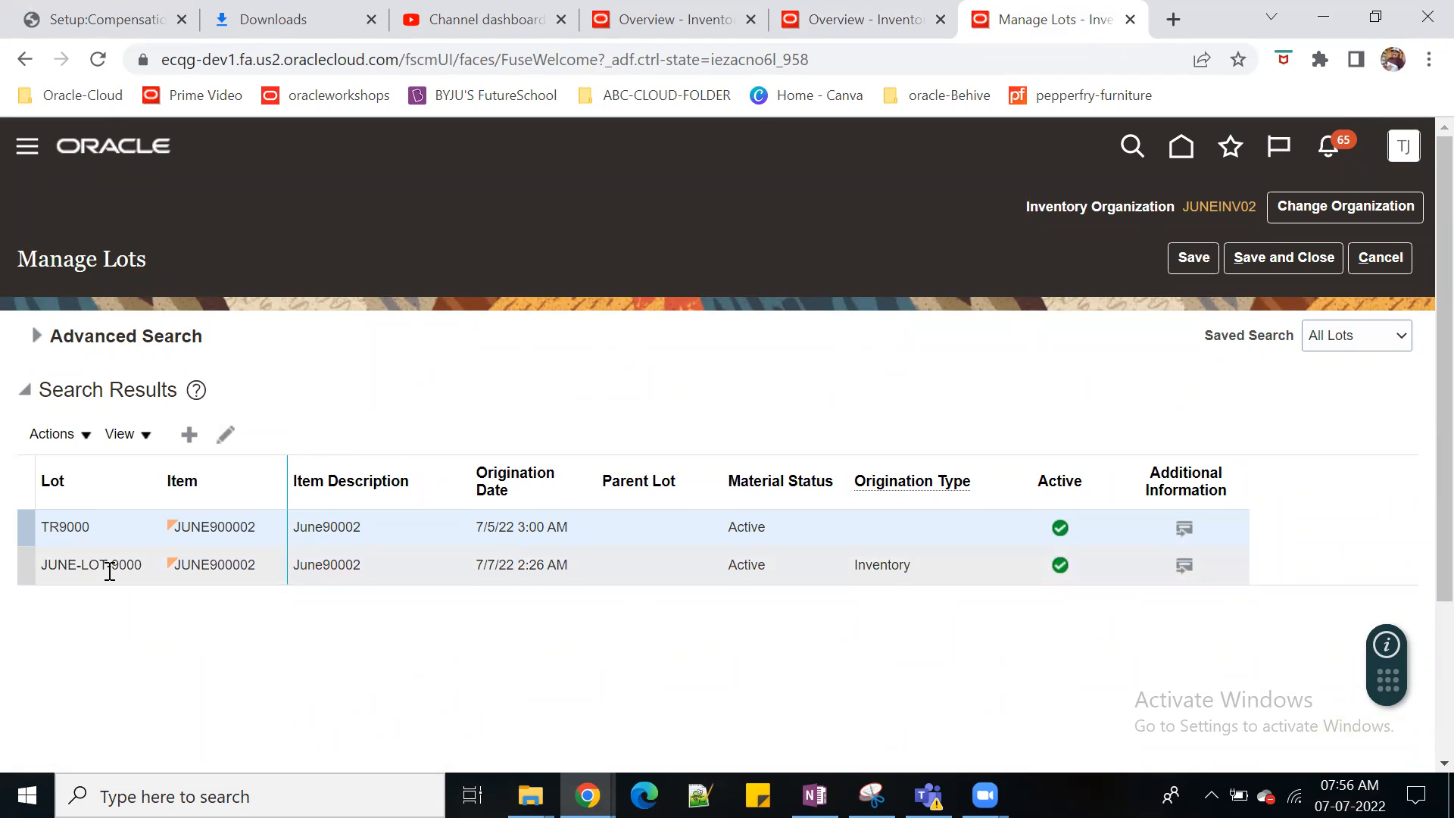
Step: Set the material status of lot JUNE-LOT-9000 to JUNE_REJECTS
{"action": "left_click", "coordinate": [938, 564]}
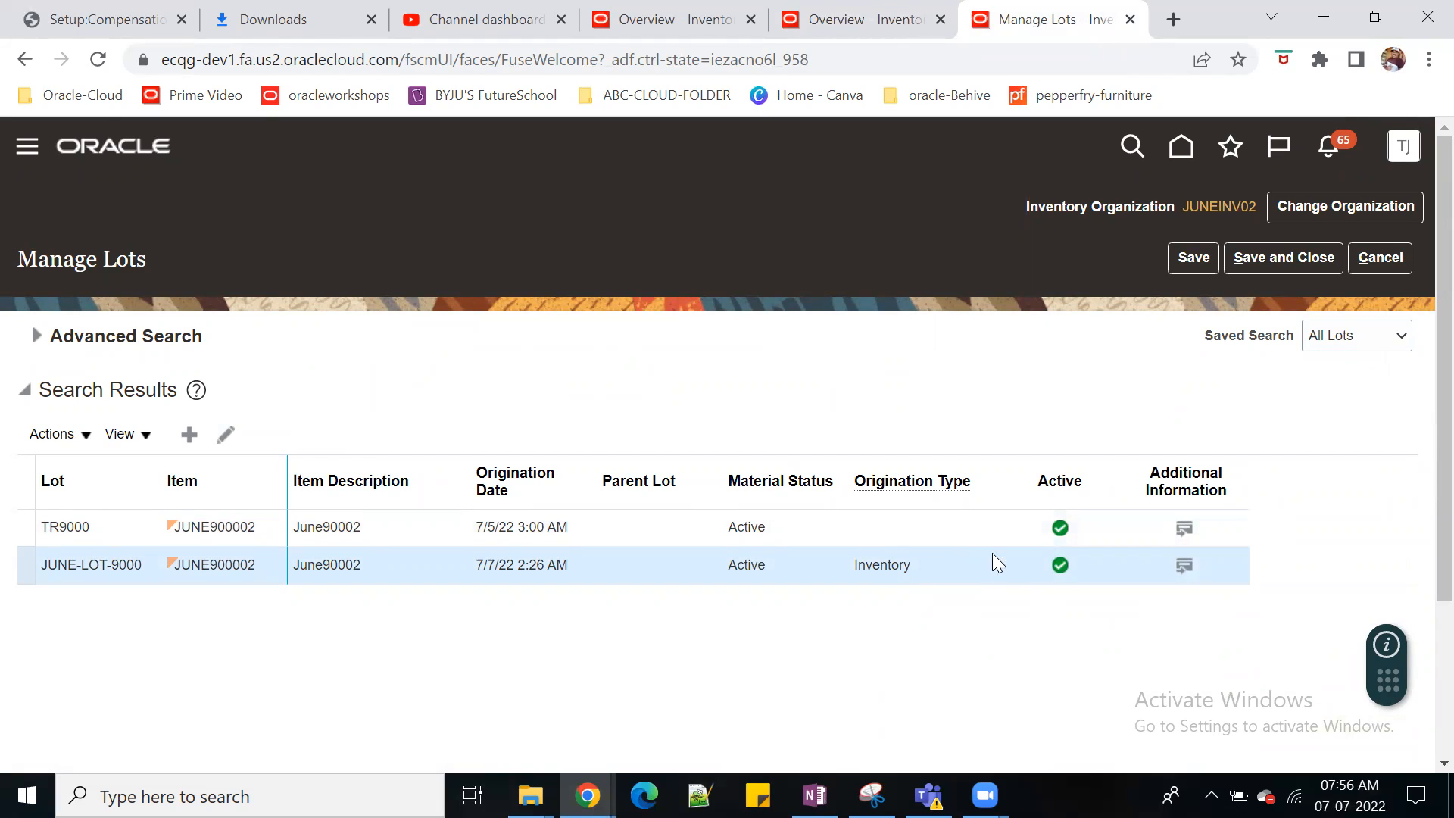
{"action": "left_click", "coordinate": [225, 434]}
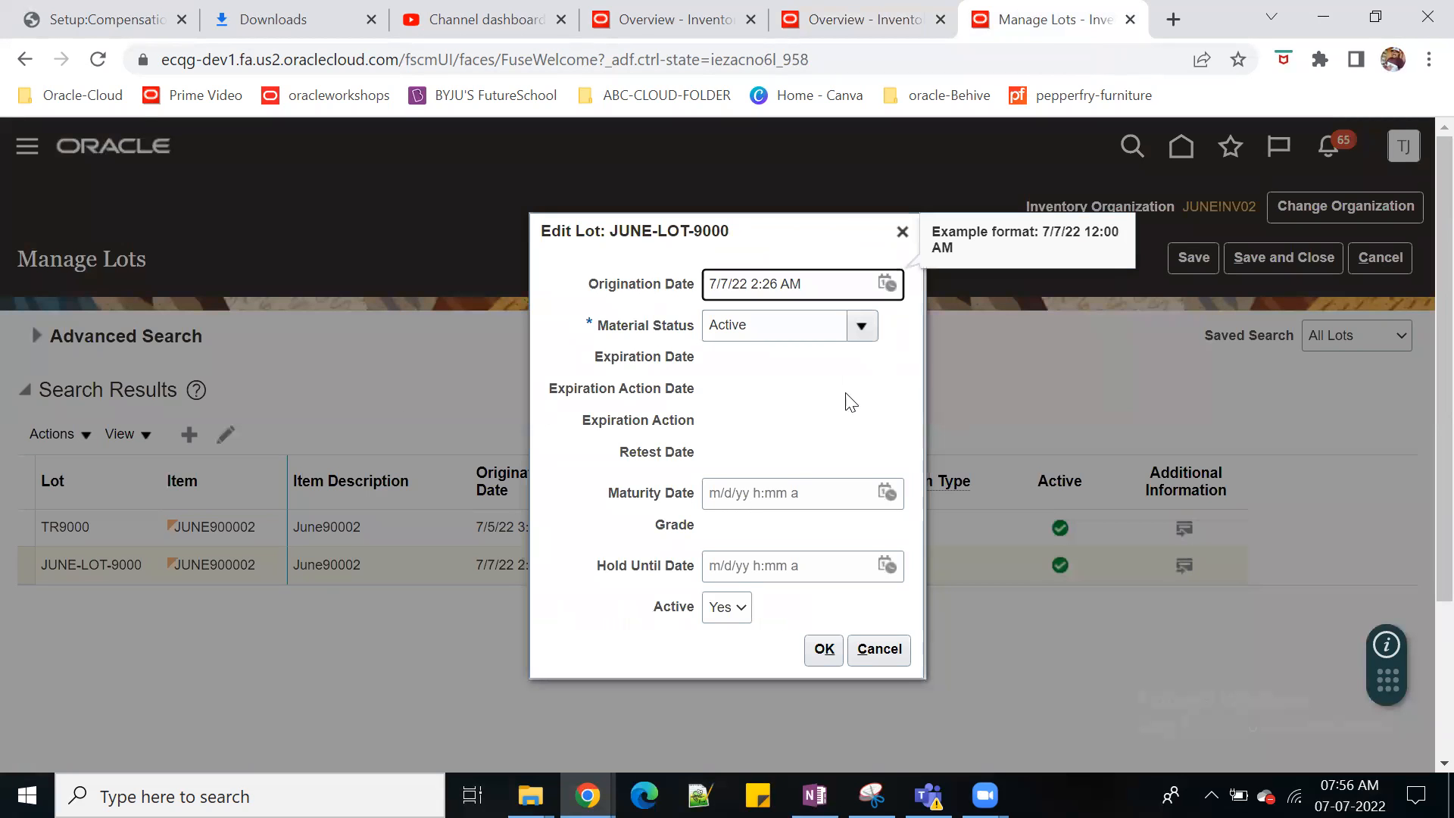
{"action": "left_click_drag", "start_coordinate": [599, 345], "coordinate": [688, 334]}
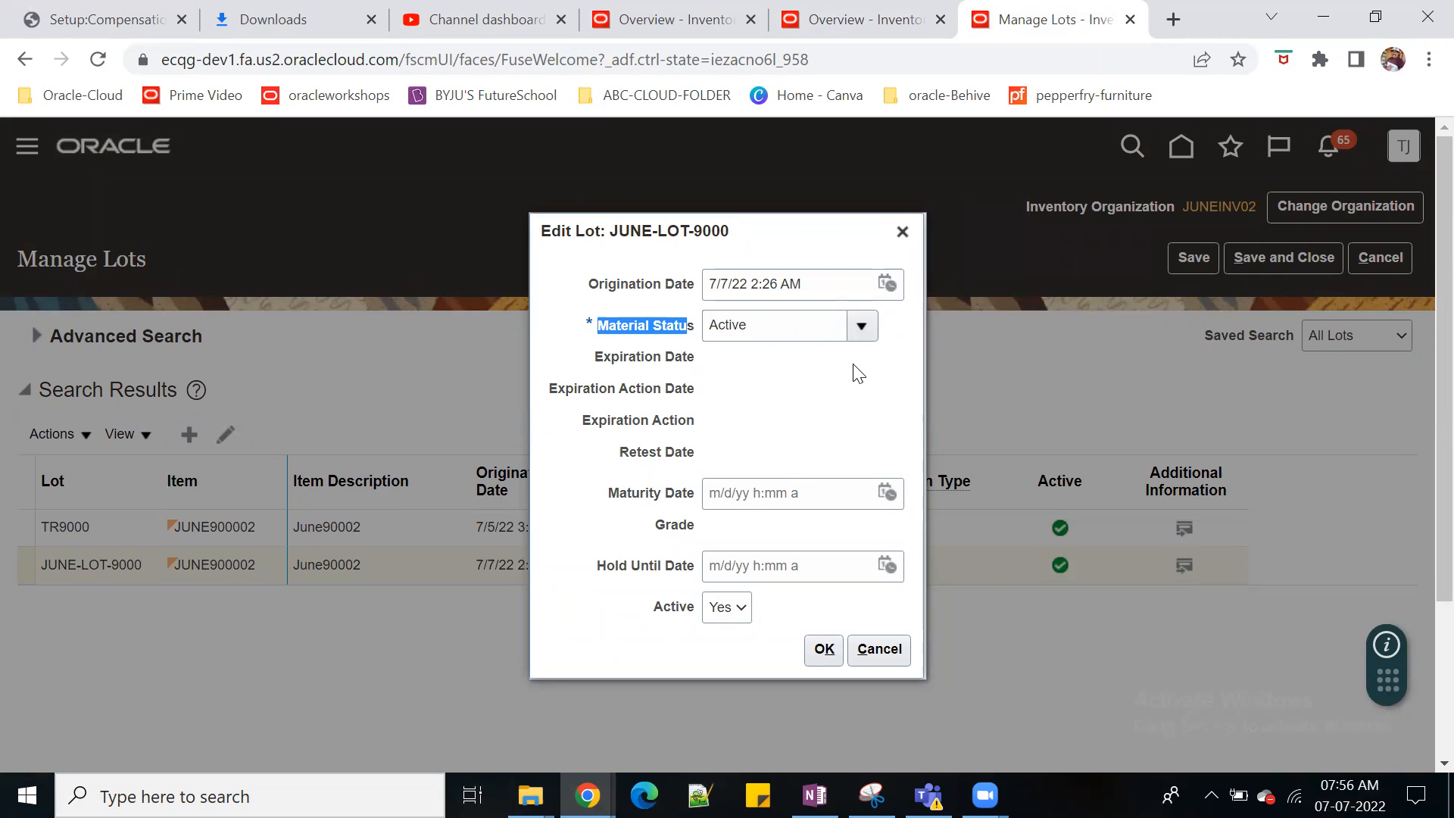
{"action": "left_click", "coordinate": [861, 326]}
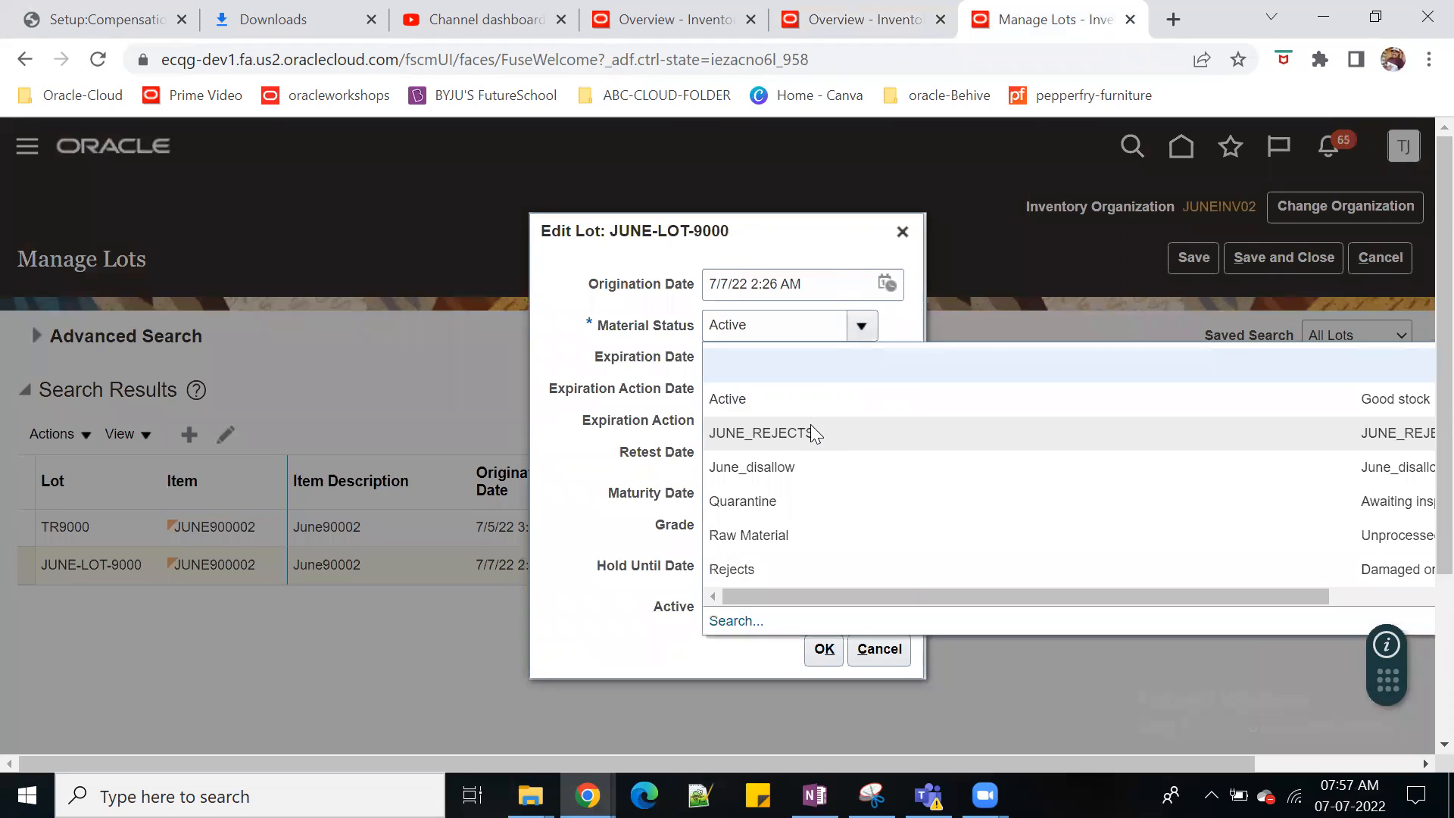
{"action": "left_click", "coordinate": [830, 436]}
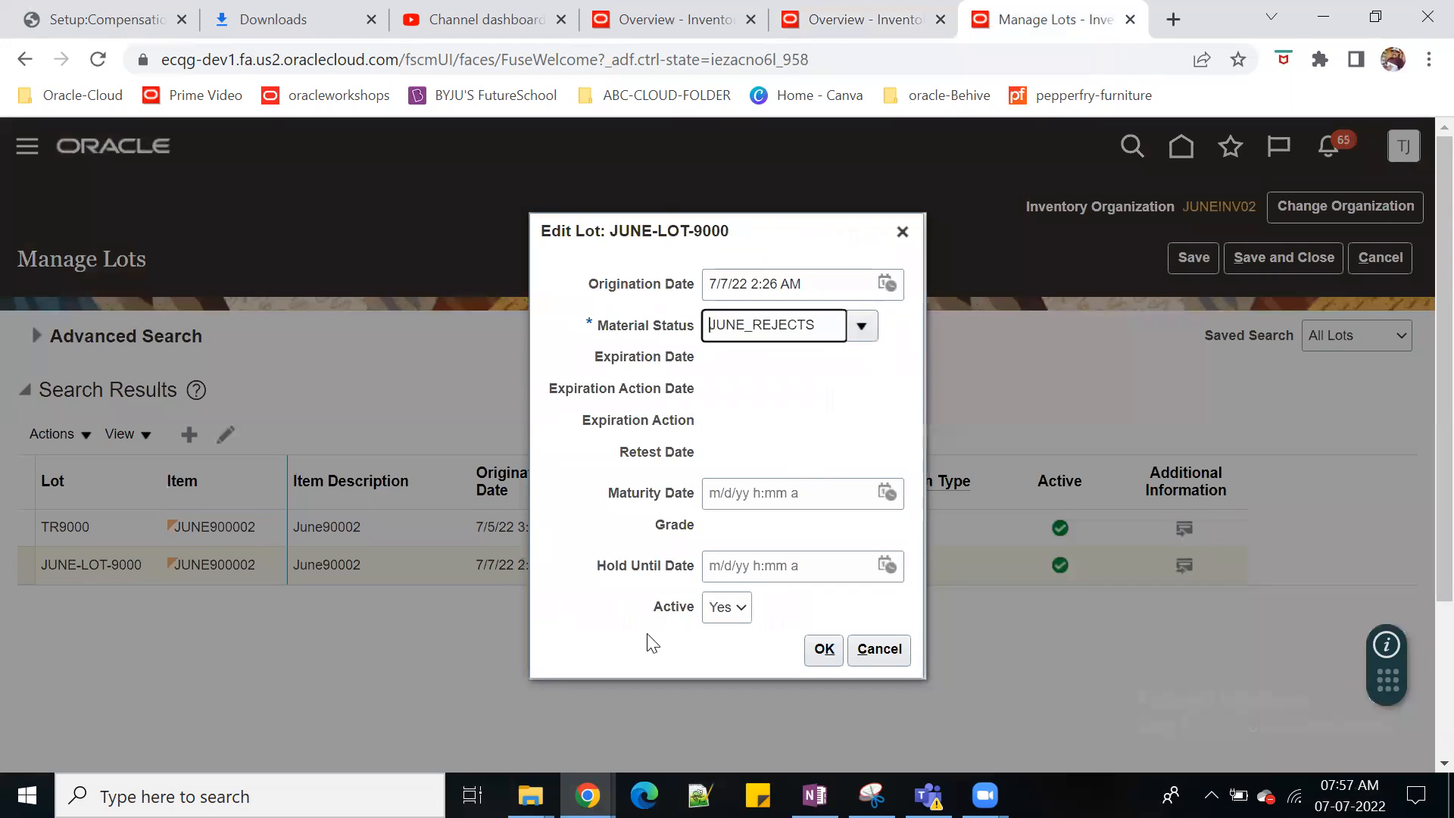
{"action": "left_click_drag", "start_coordinate": [602, 506], "coordinate": [664, 579]}
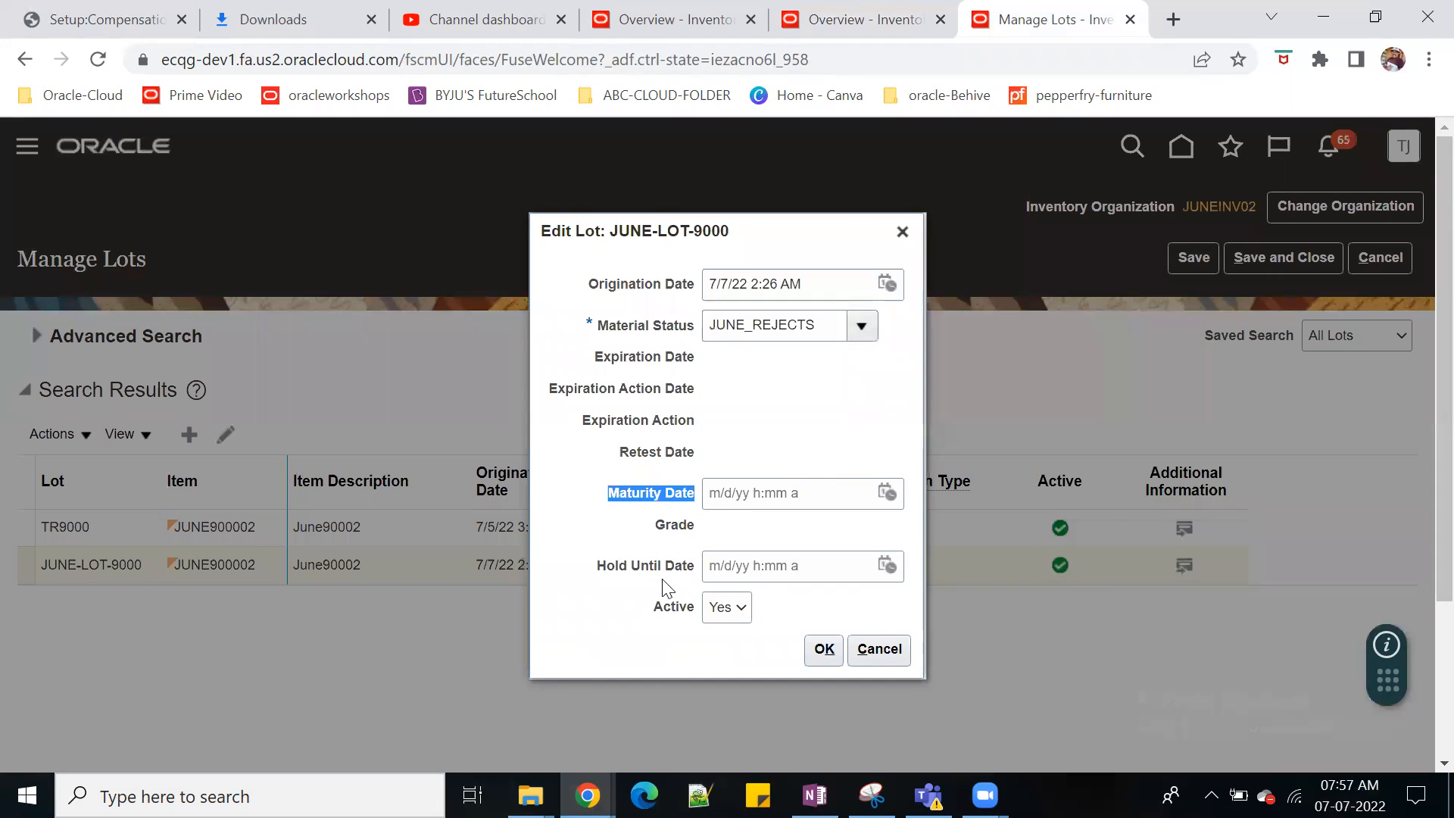
{"action": "left_click", "coordinate": [823, 654]}
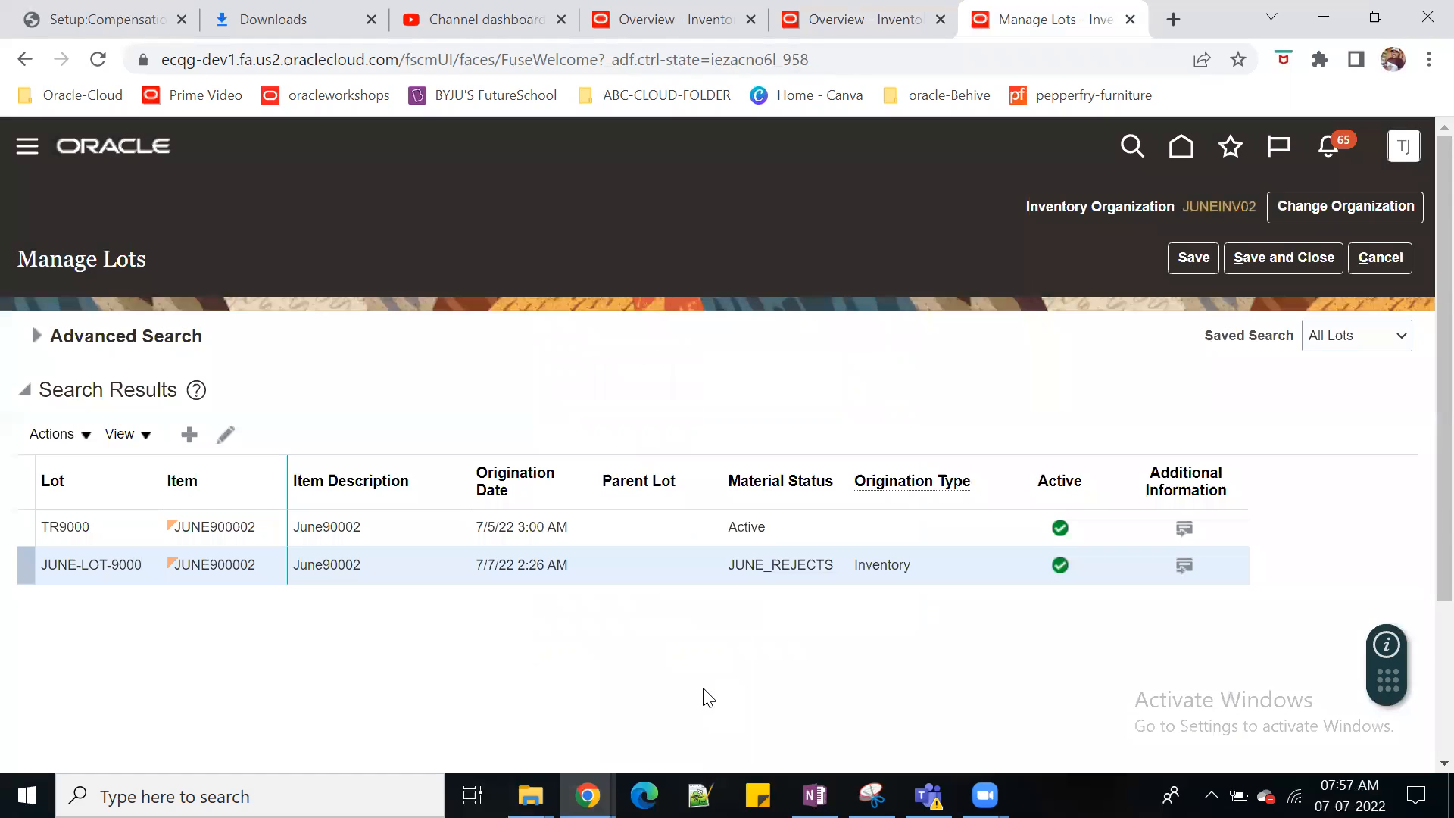
Step: Save the lot changes and close the Manage Lots page
{"action": "left_click", "coordinate": [1193, 259]}
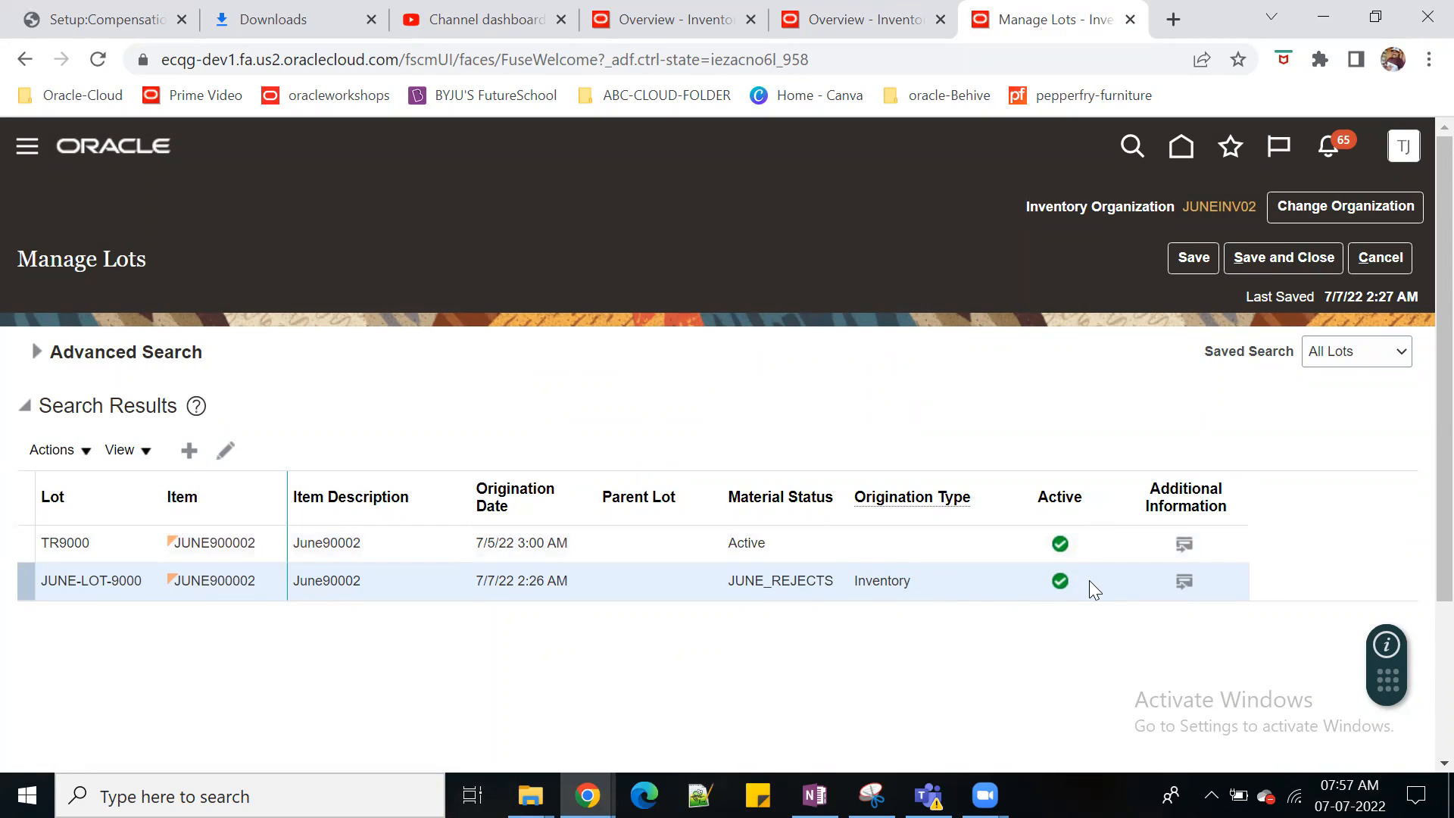
{"action": "left_click", "coordinate": [1190, 259]}
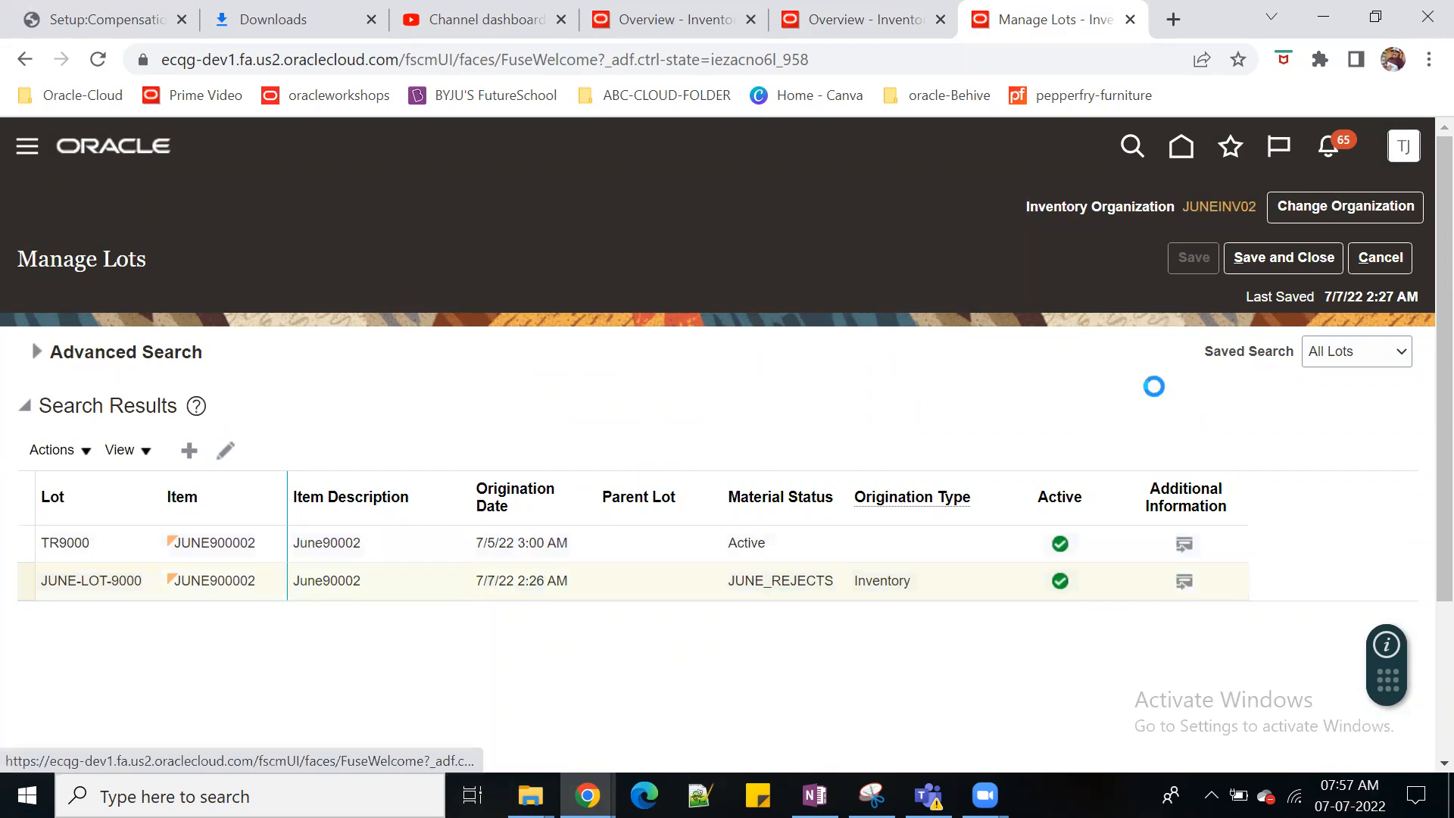
{"action": "left_click", "coordinate": [1304, 258]}
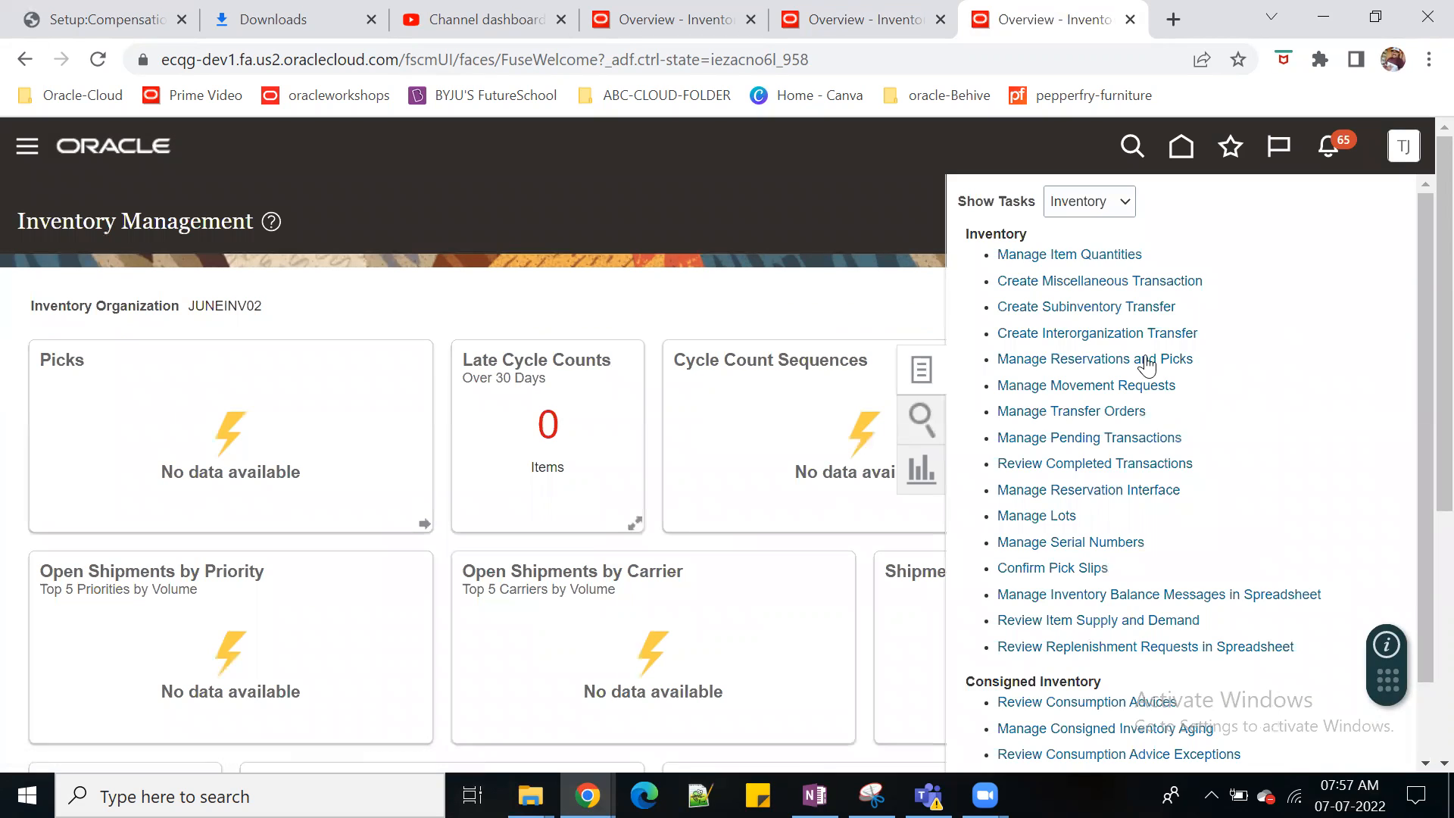
Step: Start a miscellaneous transaction of type June_Account_alias_Issue with Use Current Item Cost set to Yes
{"action": "left_click", "coordinate": [1123, 280]}
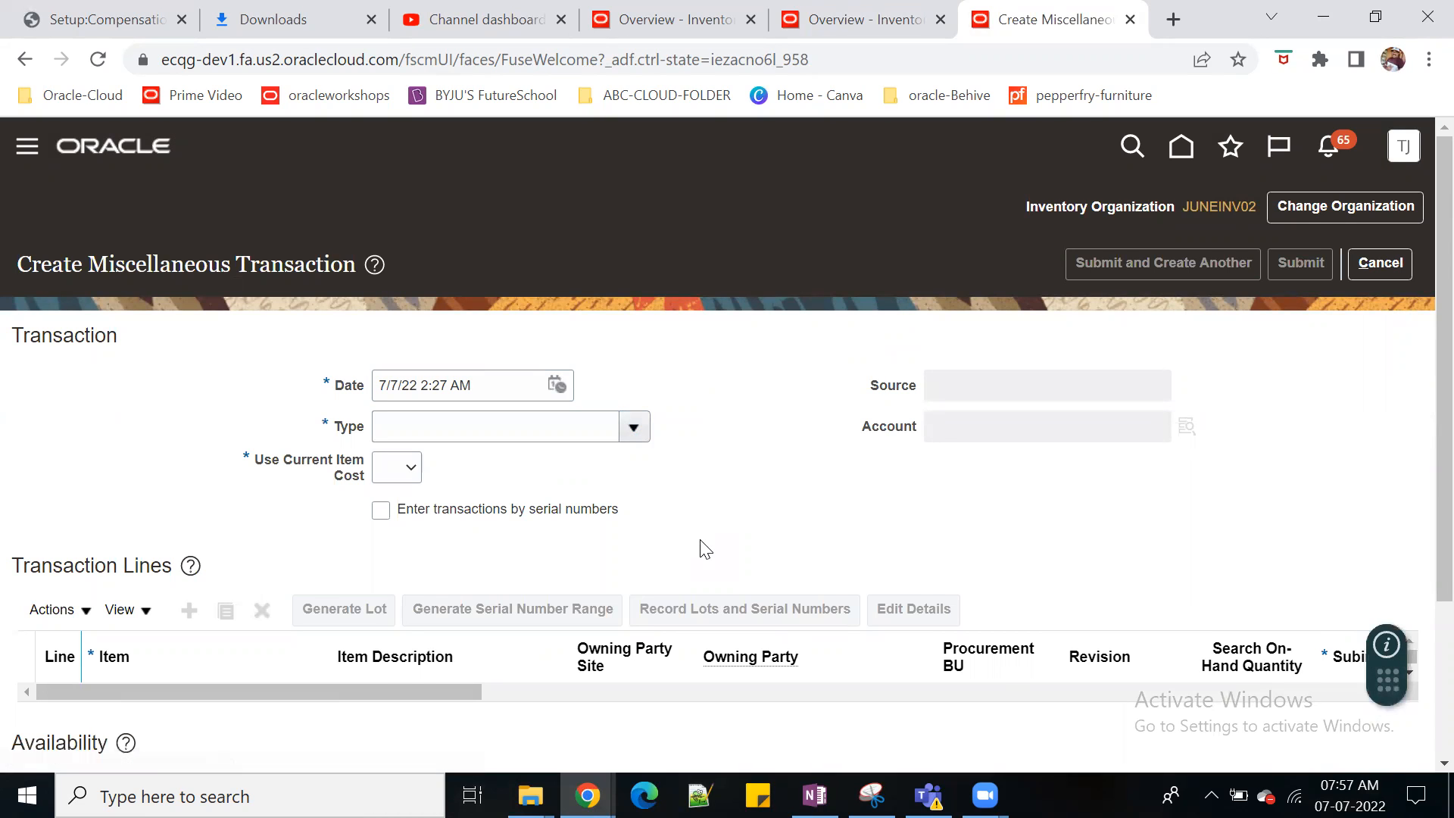
{"action": "scroll", "coordinate": [1422, 408], "scroll_direction": "down", "scroll_amount": 2}
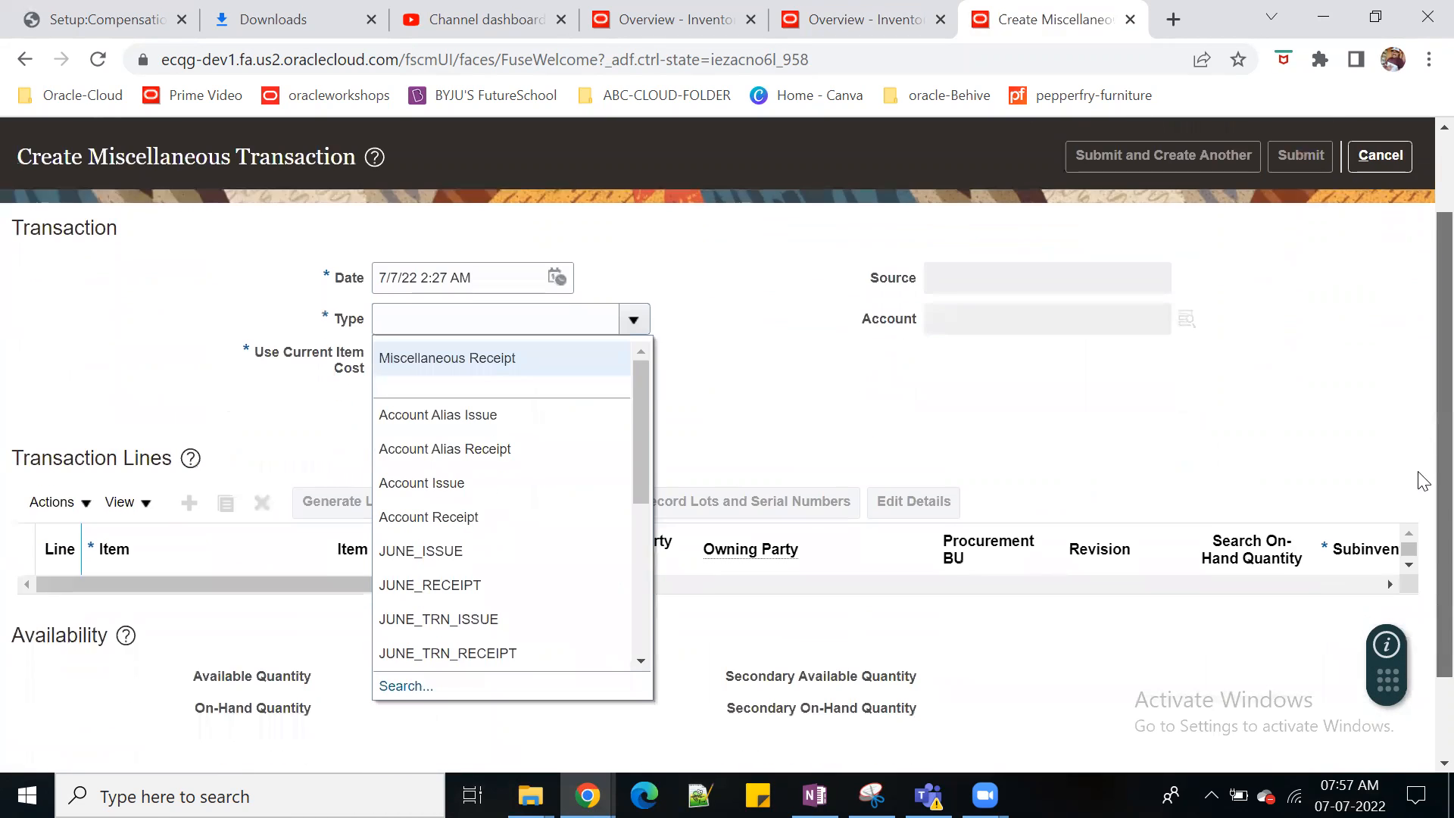
{"action": "left_click_drag", "start_coordinate": [644, 413], "coordinate": [649, 477]}
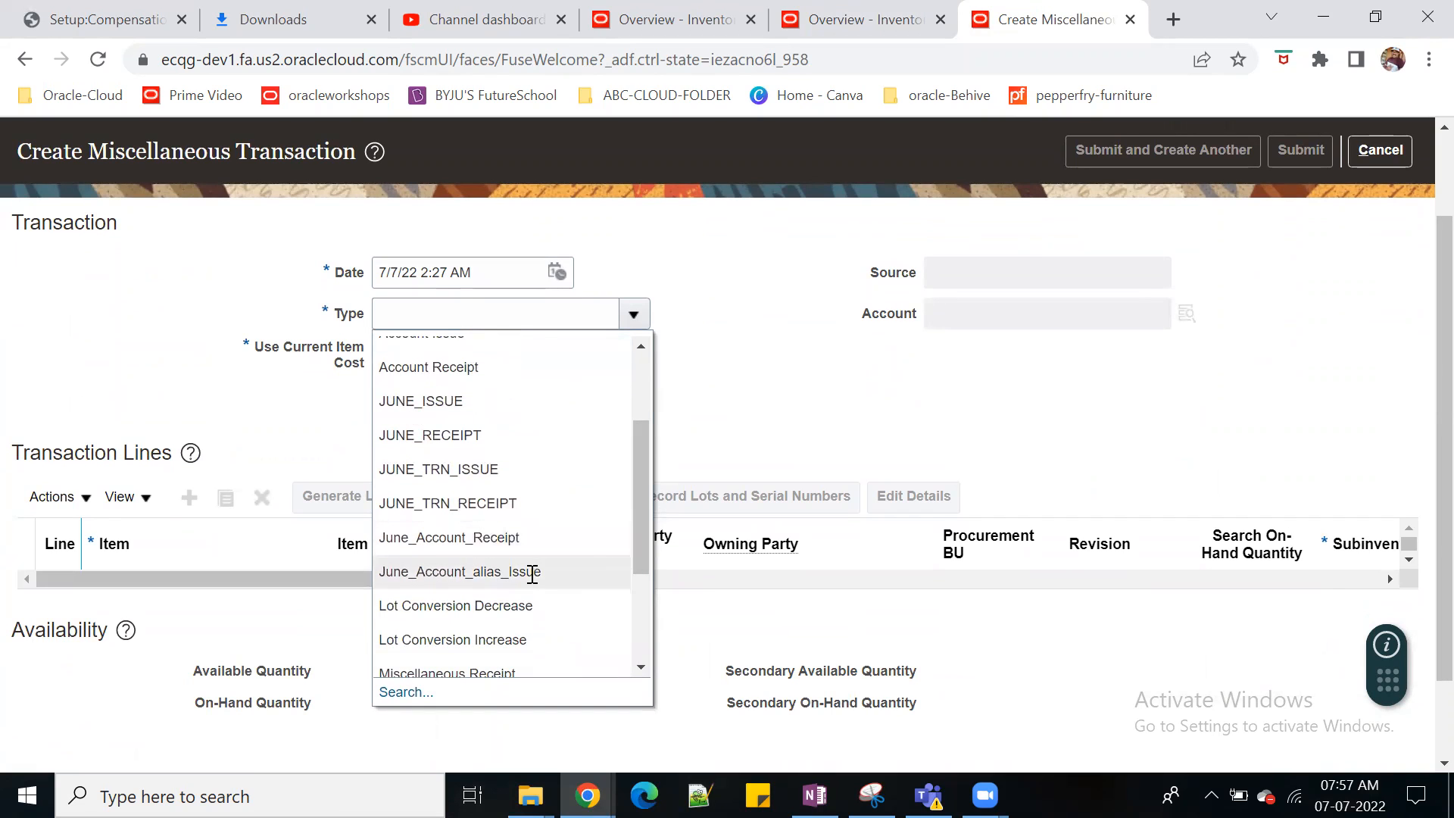
{"action": "left_click", "coordinate": [533, 573]}
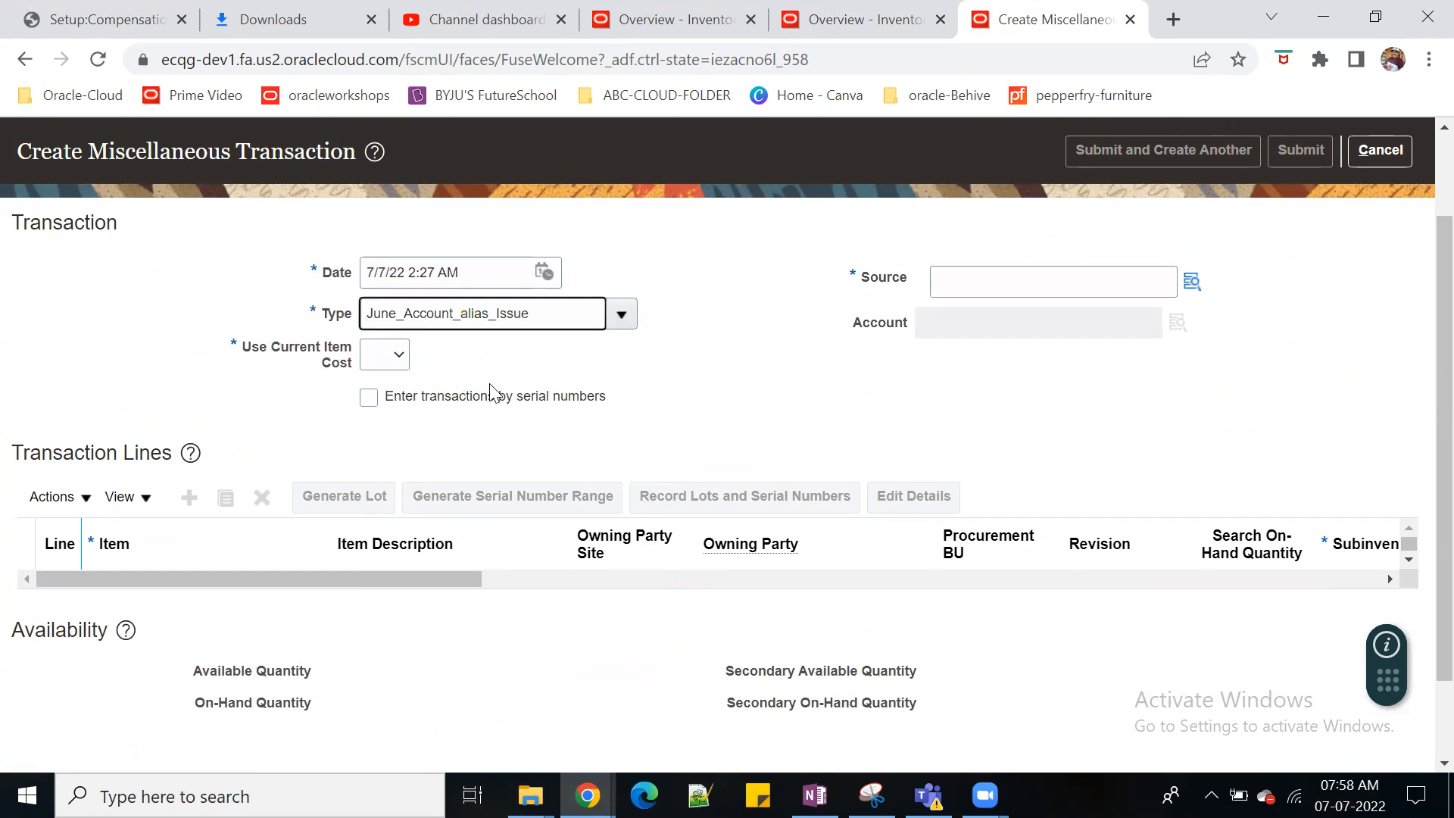
{"action": "left_click", "coordinate": [399, 355]}
{"action": "left_click", "coordinate": [389, 412]}
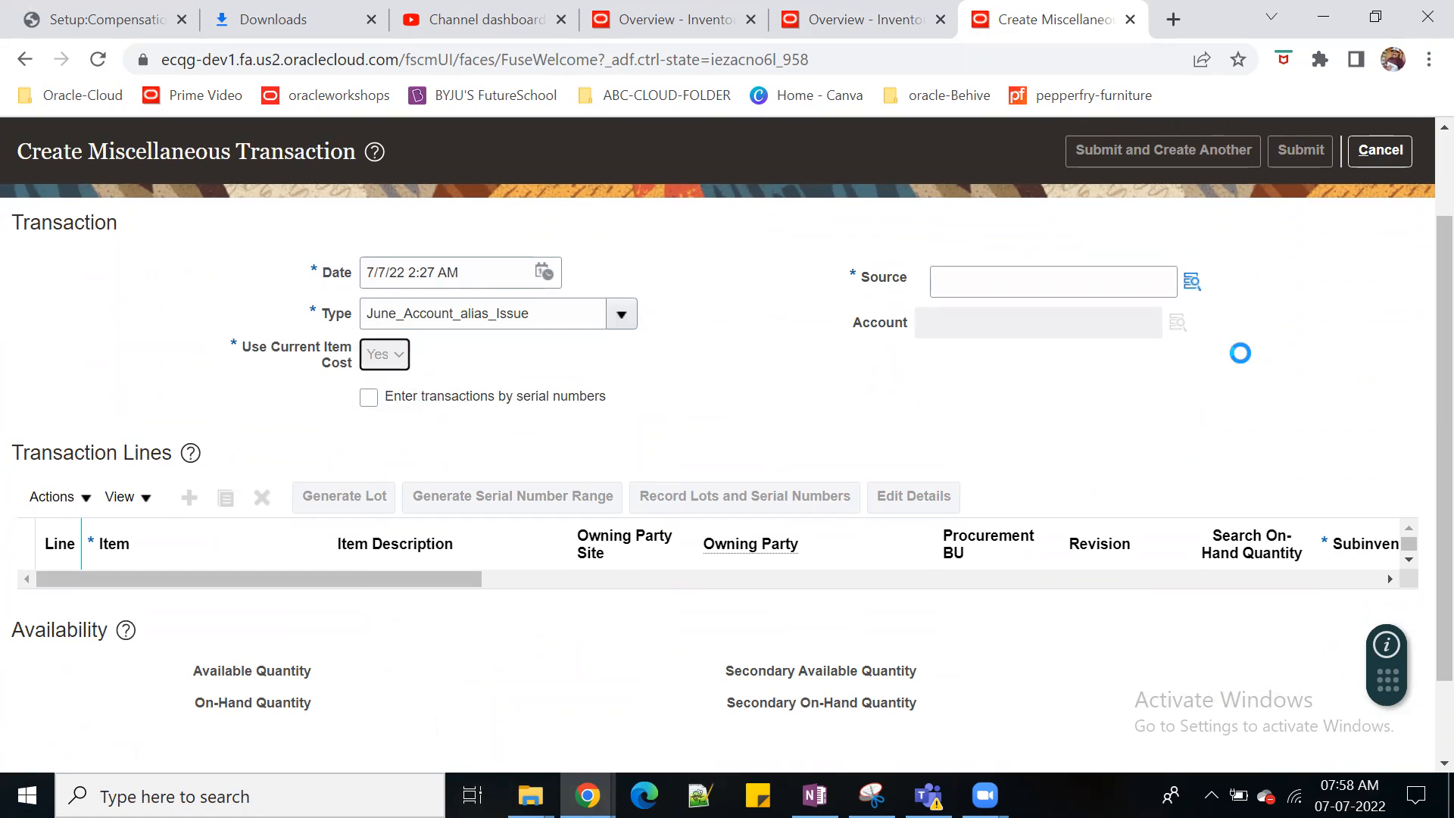
Step: Set the source of the miscellaneous transaction to the account alias JUNEINV
{"action": "double_click", "coordinate": [550, 324]}
{"action": "left_click", "coordinate": [1192, 282]}
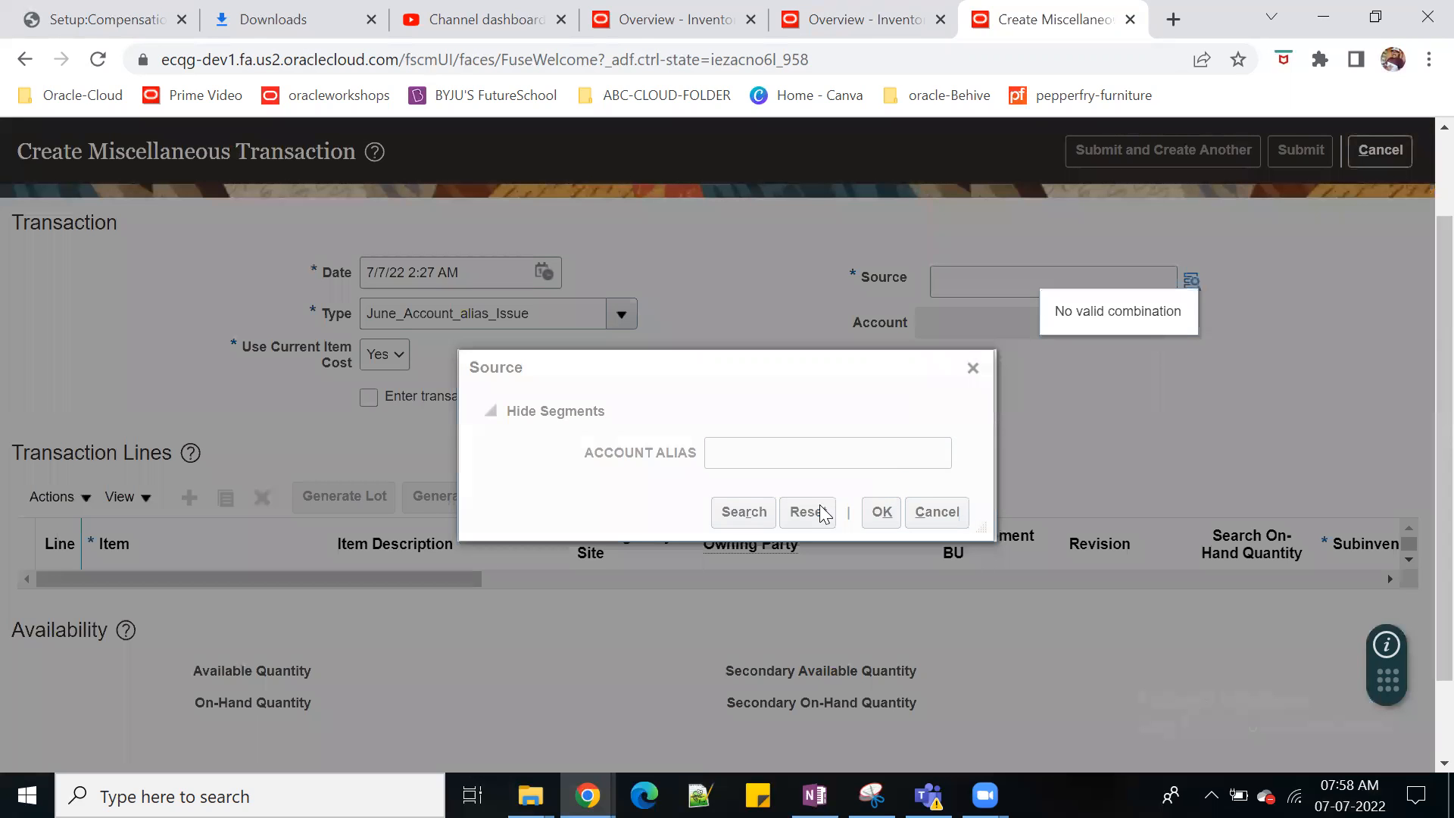
{"action": "left_click", "coordinate": [728, 517]}
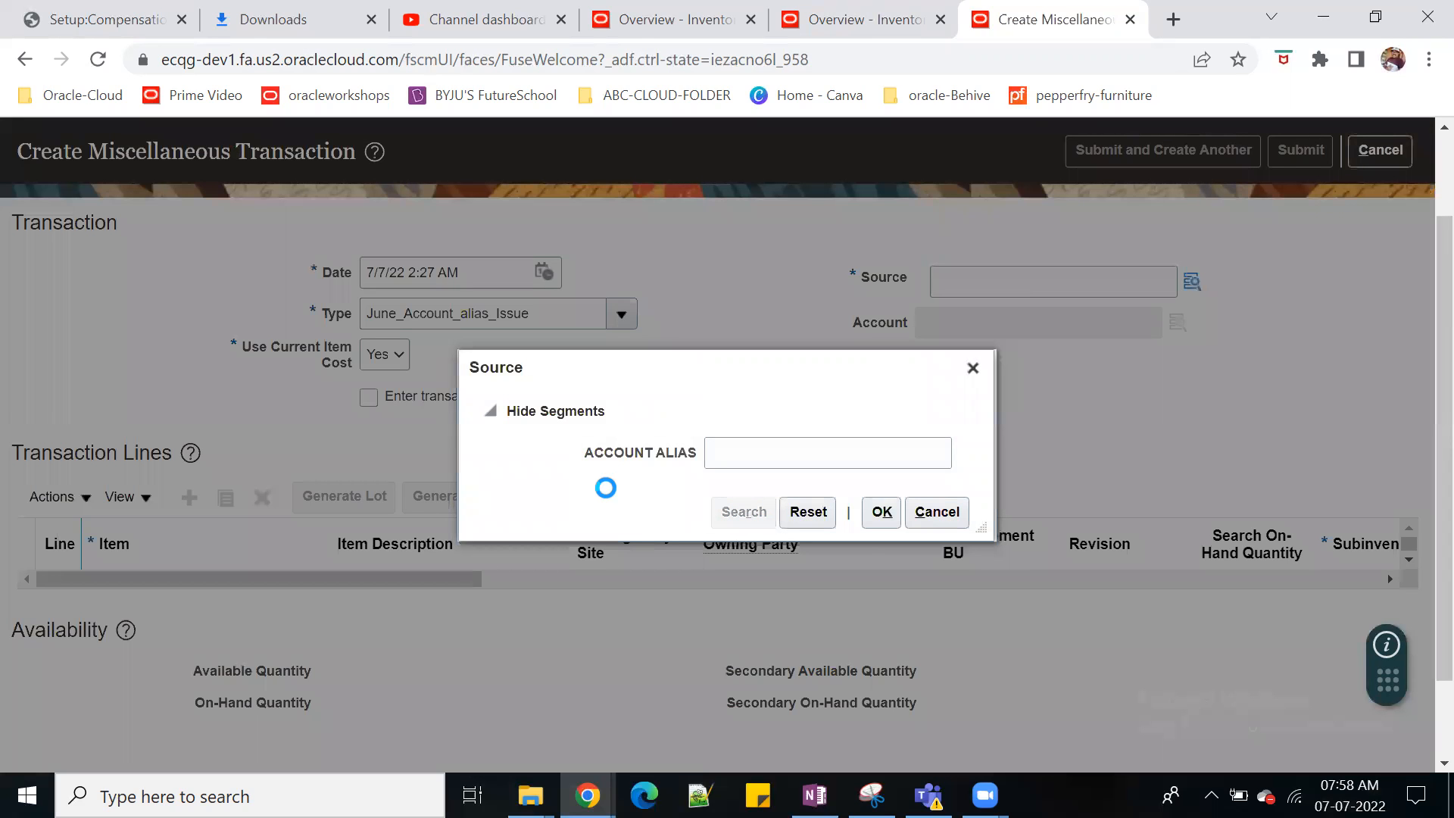
{"action": "left_click", "coordinate": [882, 531]}
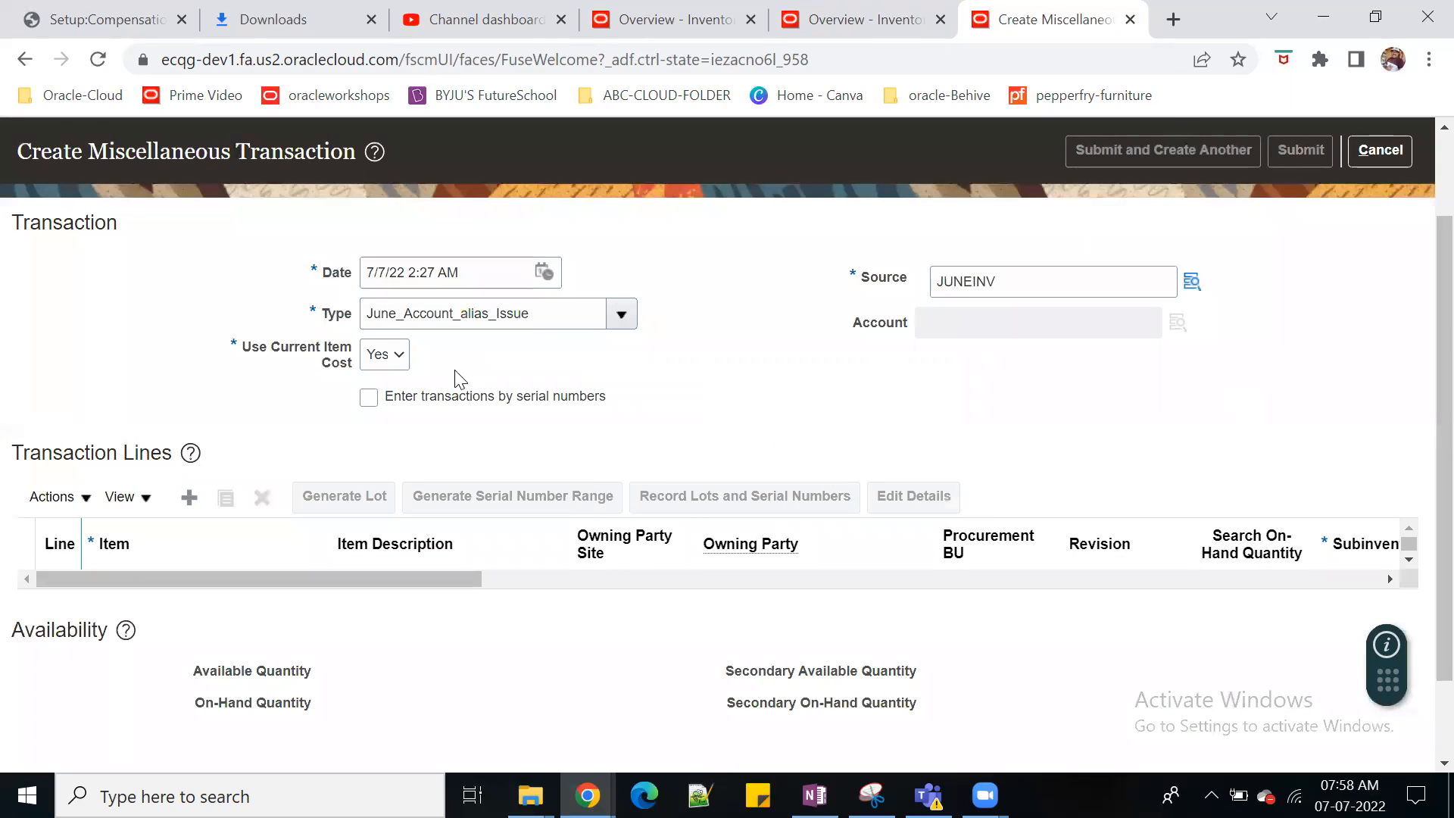
{"action": "left_click", "coordinate": [380, 322]}
{"action": "left_click_drag", "start_coordinate": [584, 318], "coordinate": [386, 327]}
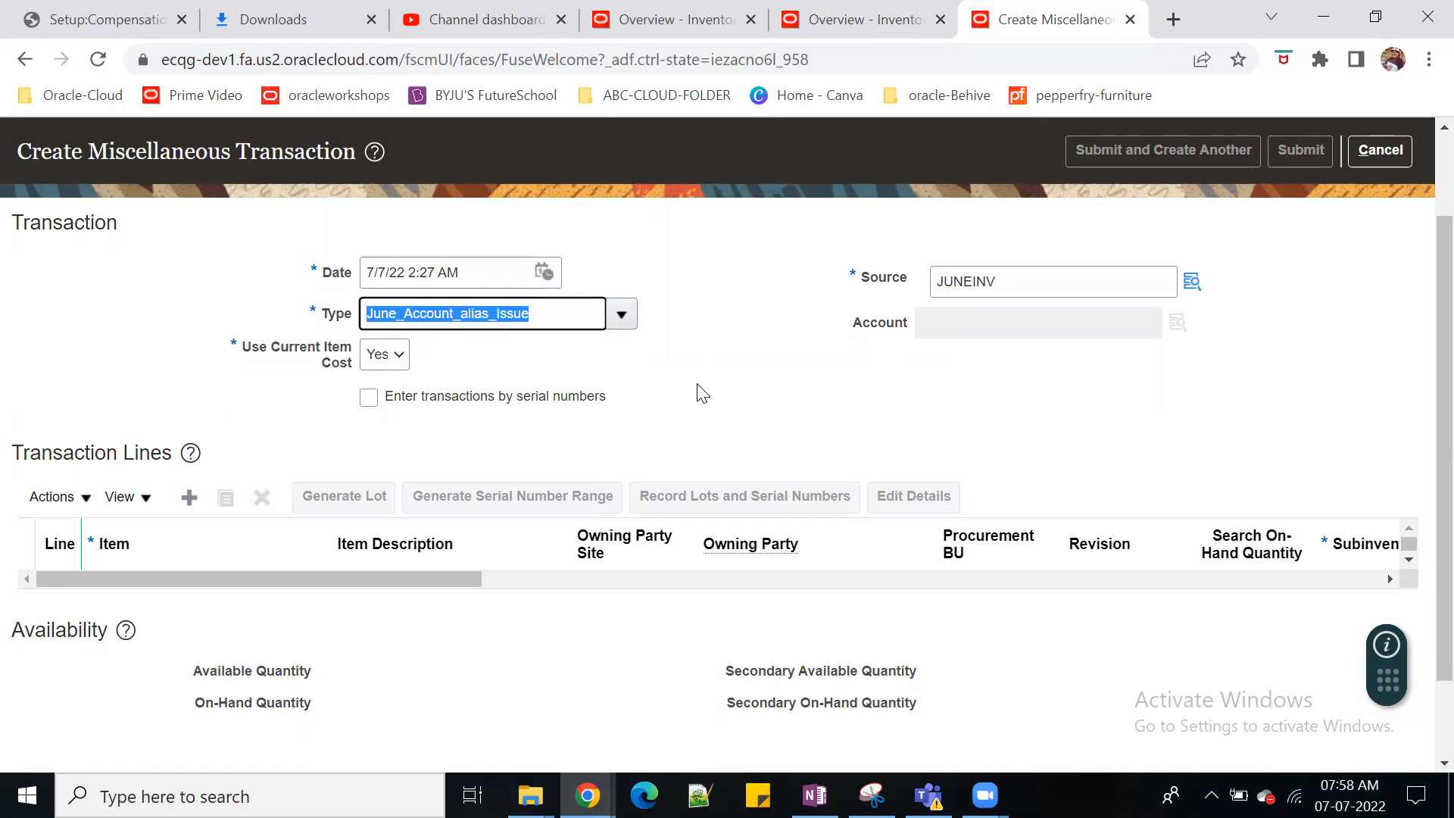
{"action": "left_click", "coordinate": [762, 397]}
Step: Add a transaction line for item JUNE900002 with revision 0
{"action": "left_click", "coordinate": [187, 496]}
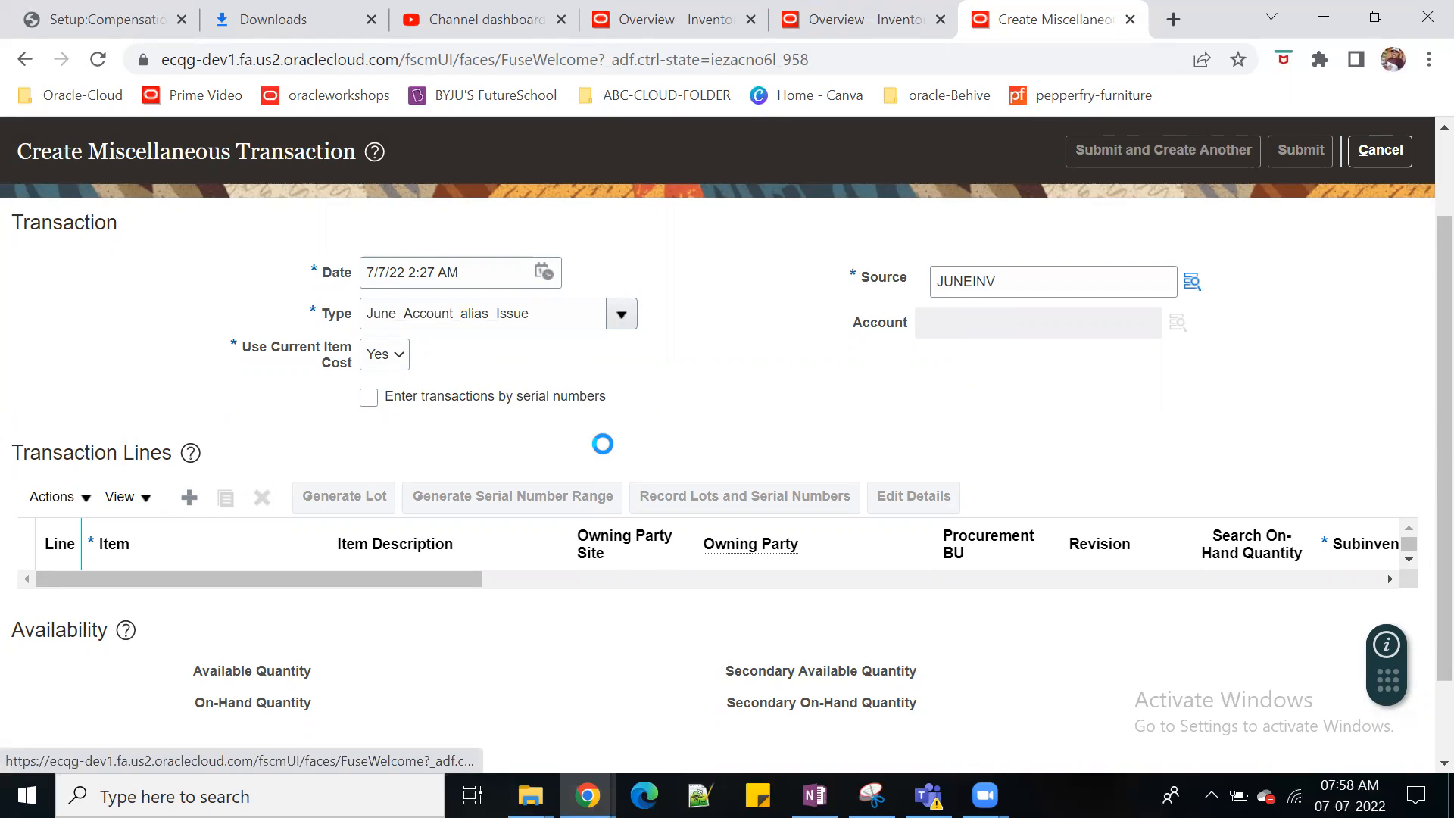
{"action": "left_click", "coordinate": [194, 593]}
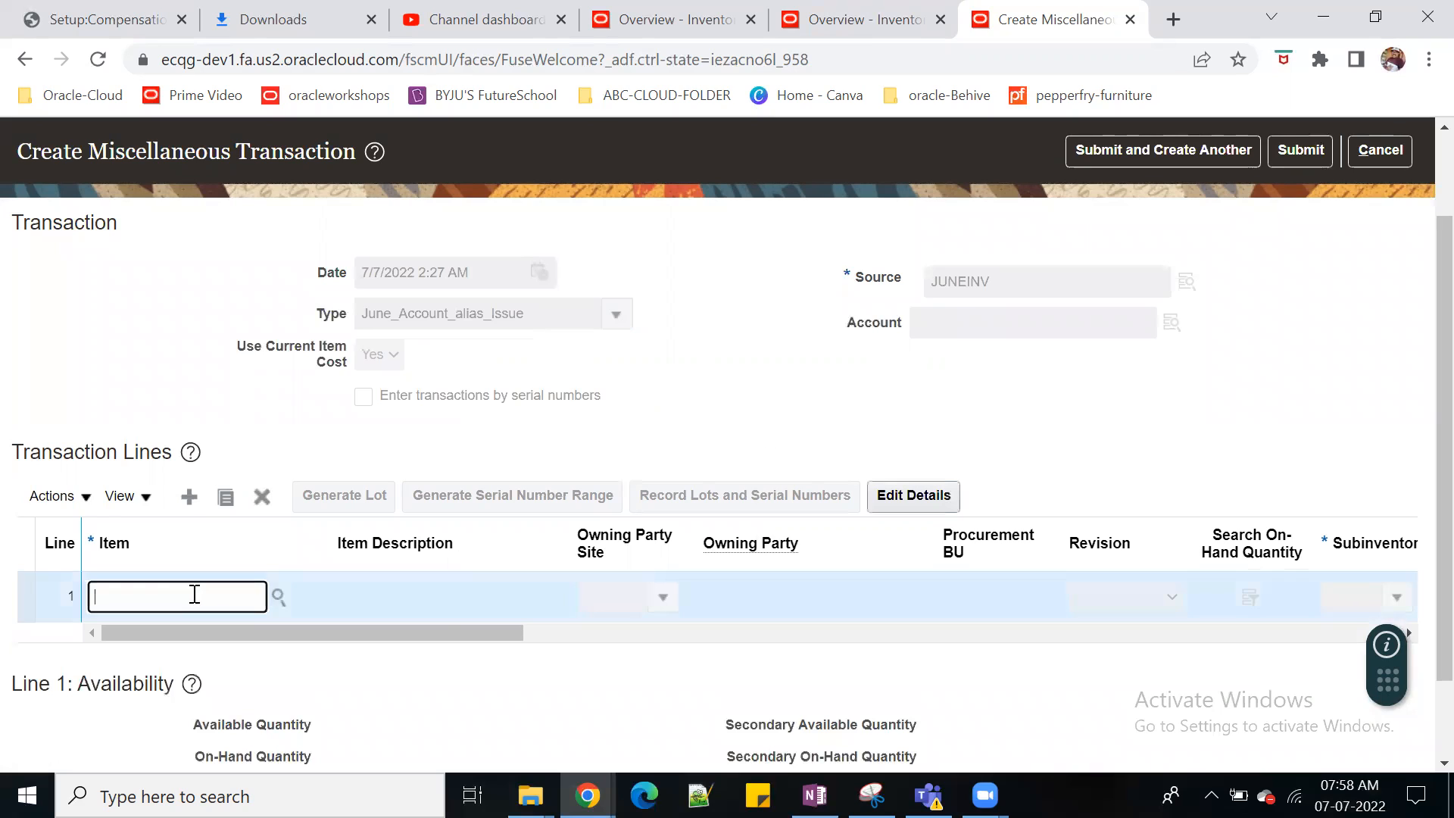
{"action": "type", "text": "JUNE900002"}
{"action": "left_click", "coordinate": [613, 673]}
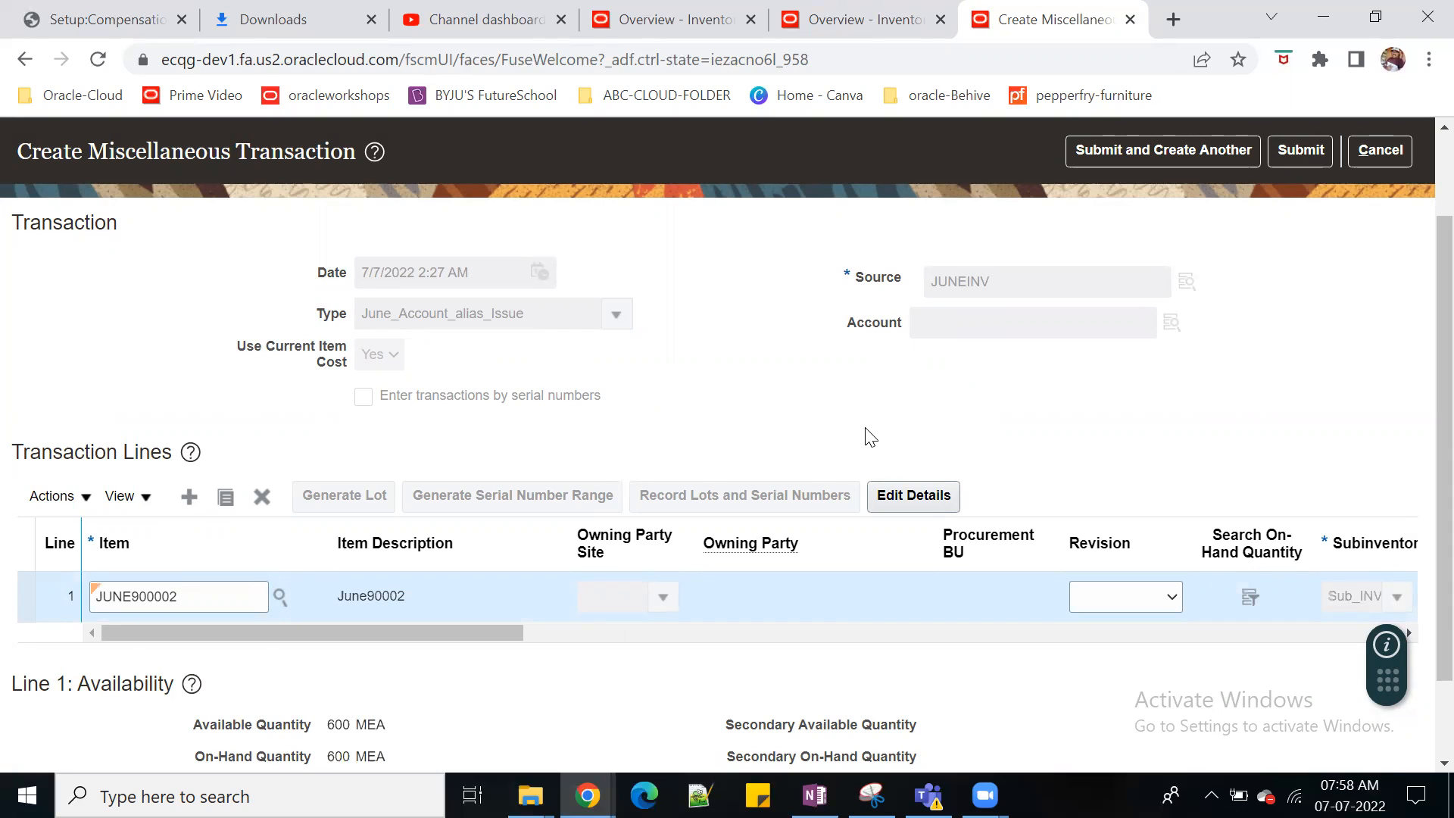
{"action": "left_click_drag", "start_coordinate": [420, 632], "coordinate": [483, 646]}
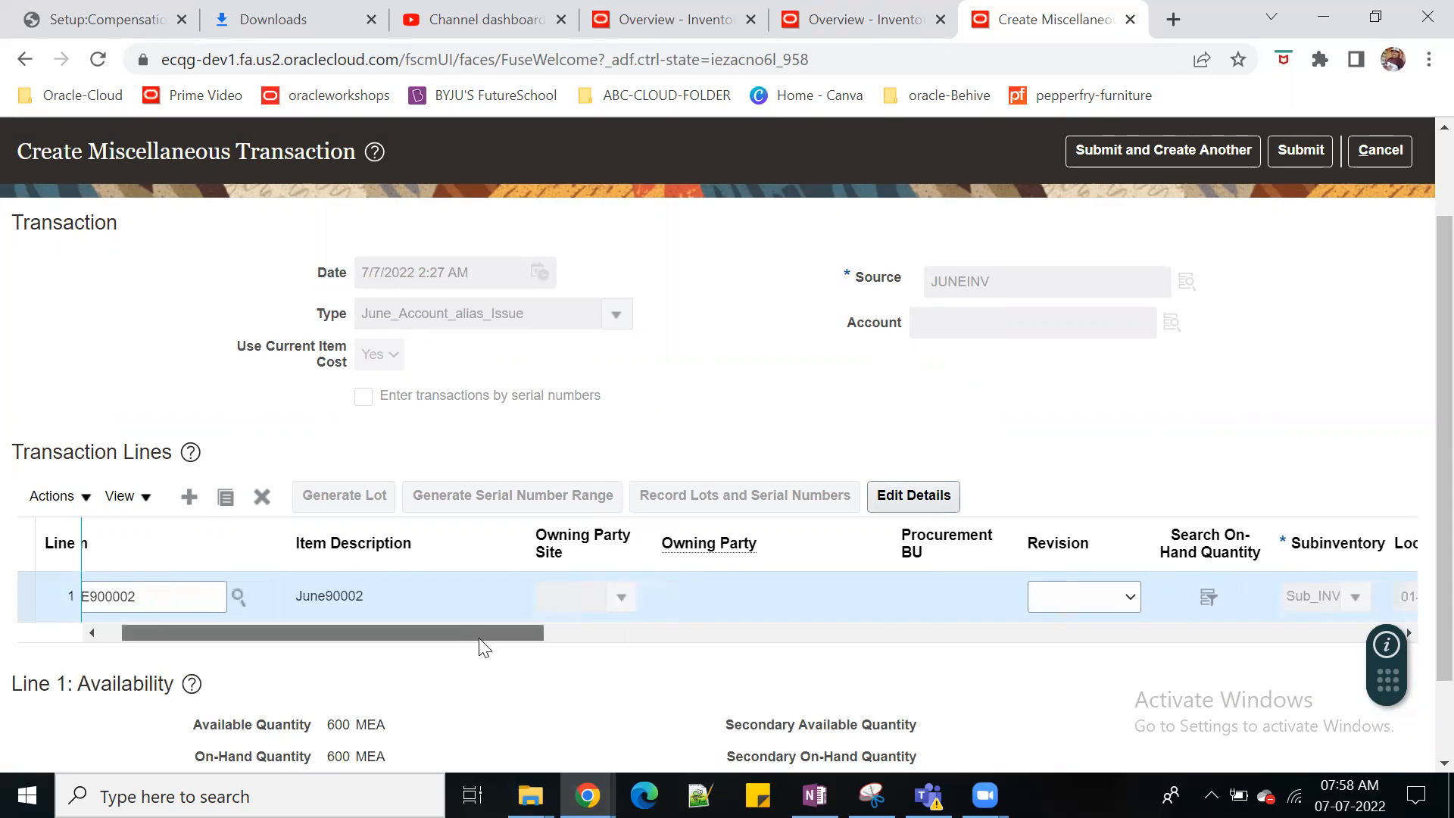
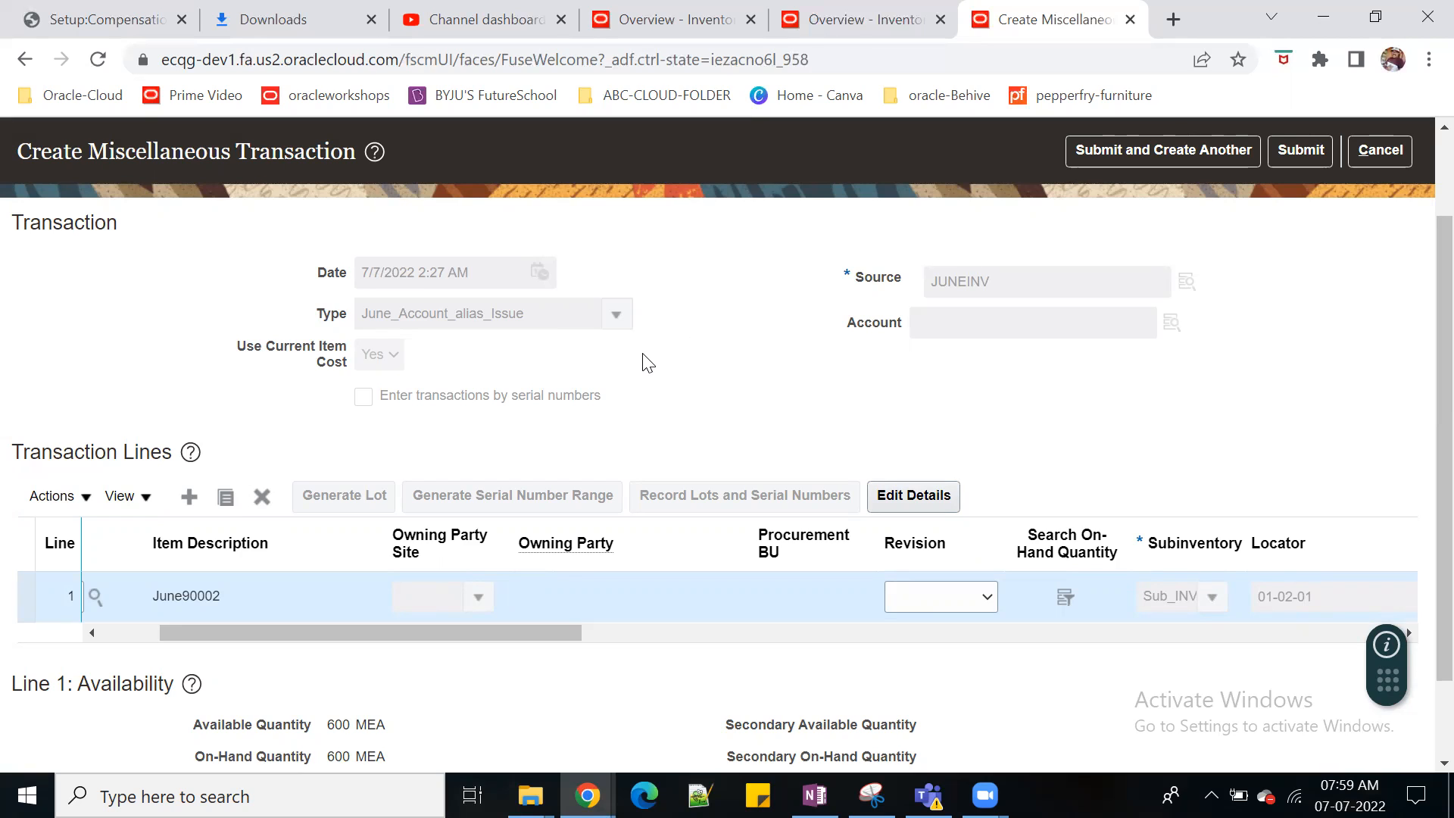
{"action": "left_click", "coordinate": [987, 608]}
{"action": "left_click", "coordinate": [969, 639]}
Step: Assign subinventory Sub_INV_R2 and locator 01-02-01 to the issue line
{"action": "left_click_drag", "start_coordinate": [561, 633], "coordinate": [738, 633]}
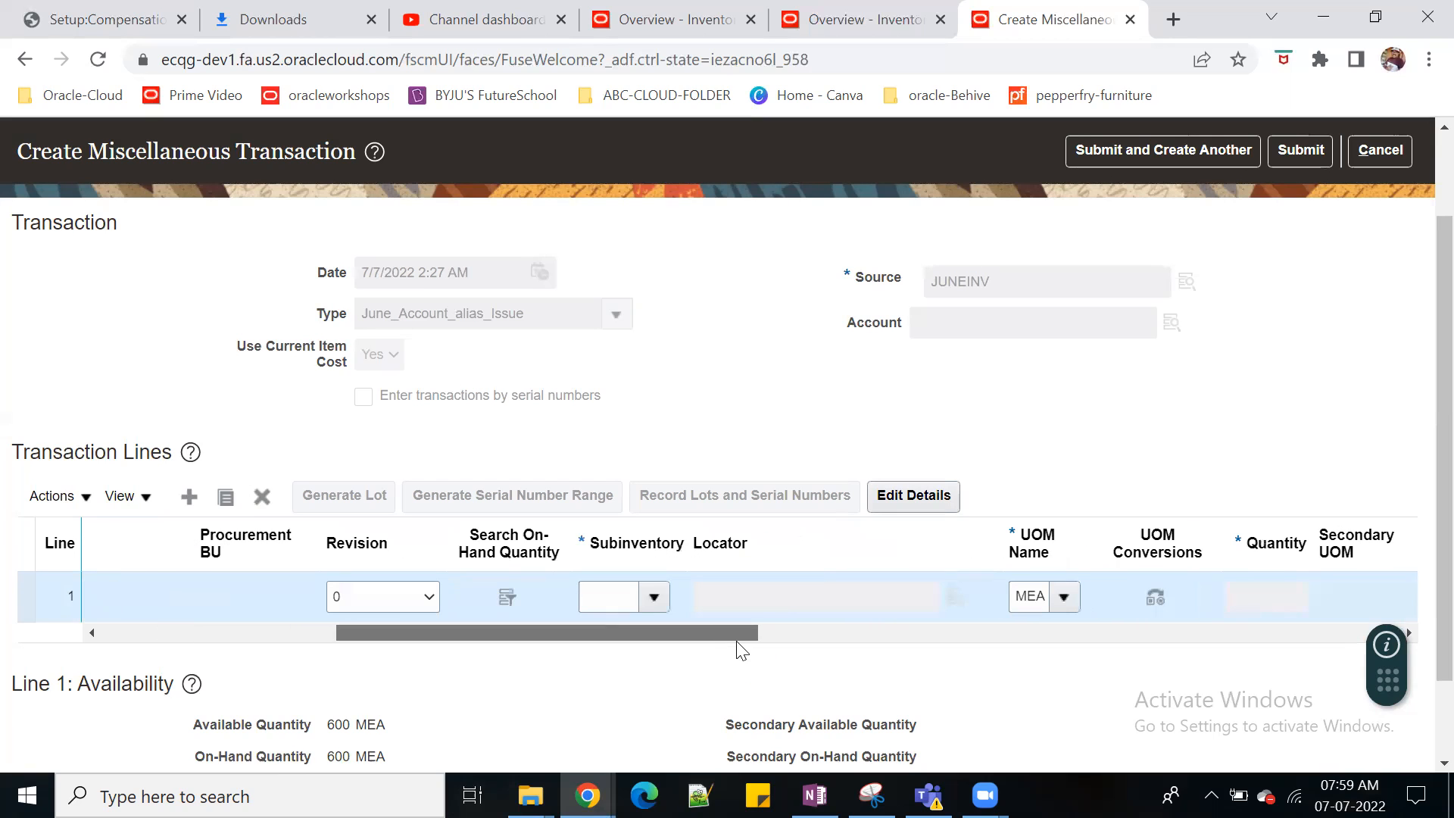
{"action": "left_click", "coordinate": [654, 598]}
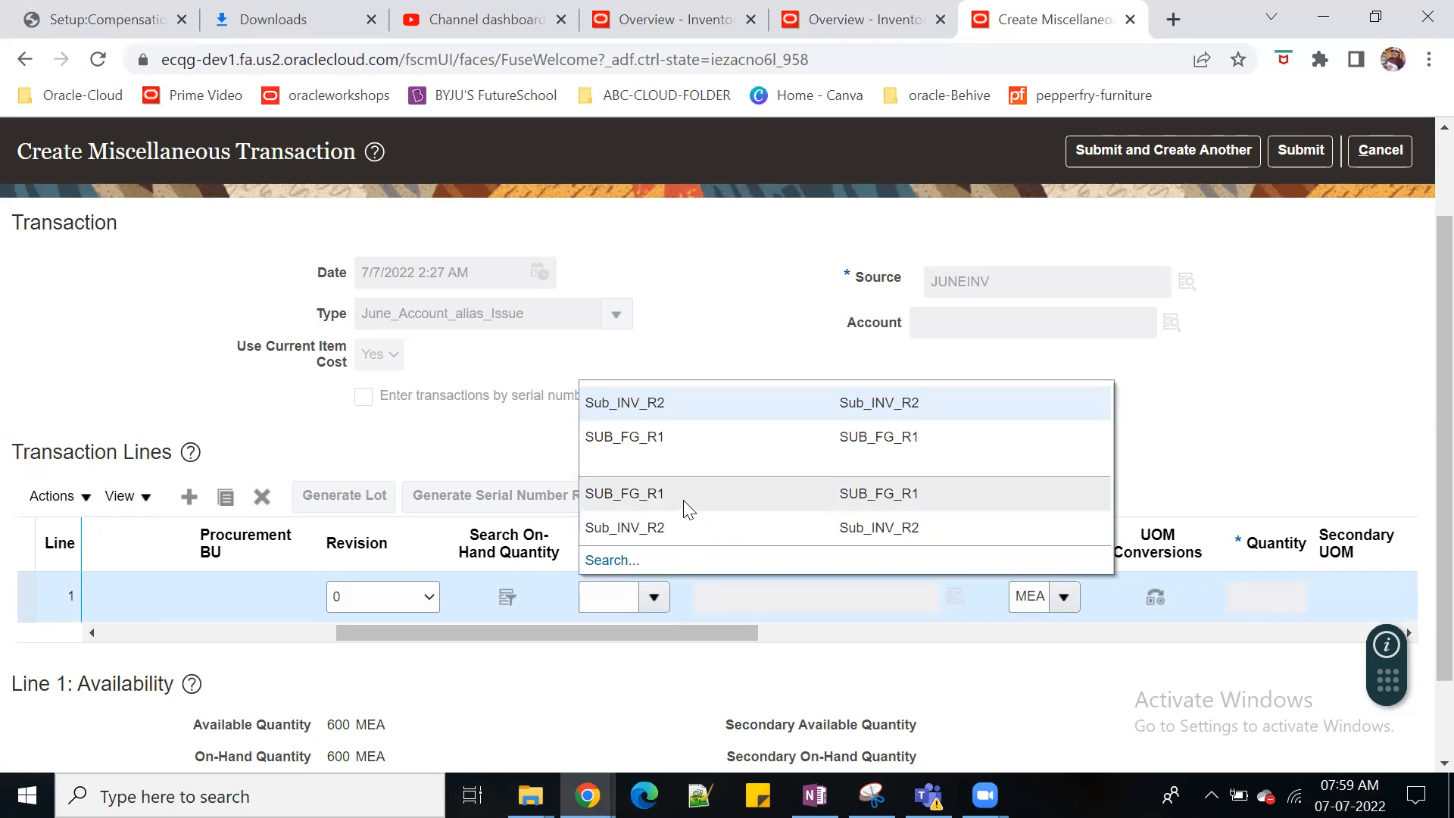
{"action": "left_click", "coordinate": [677, 494]}
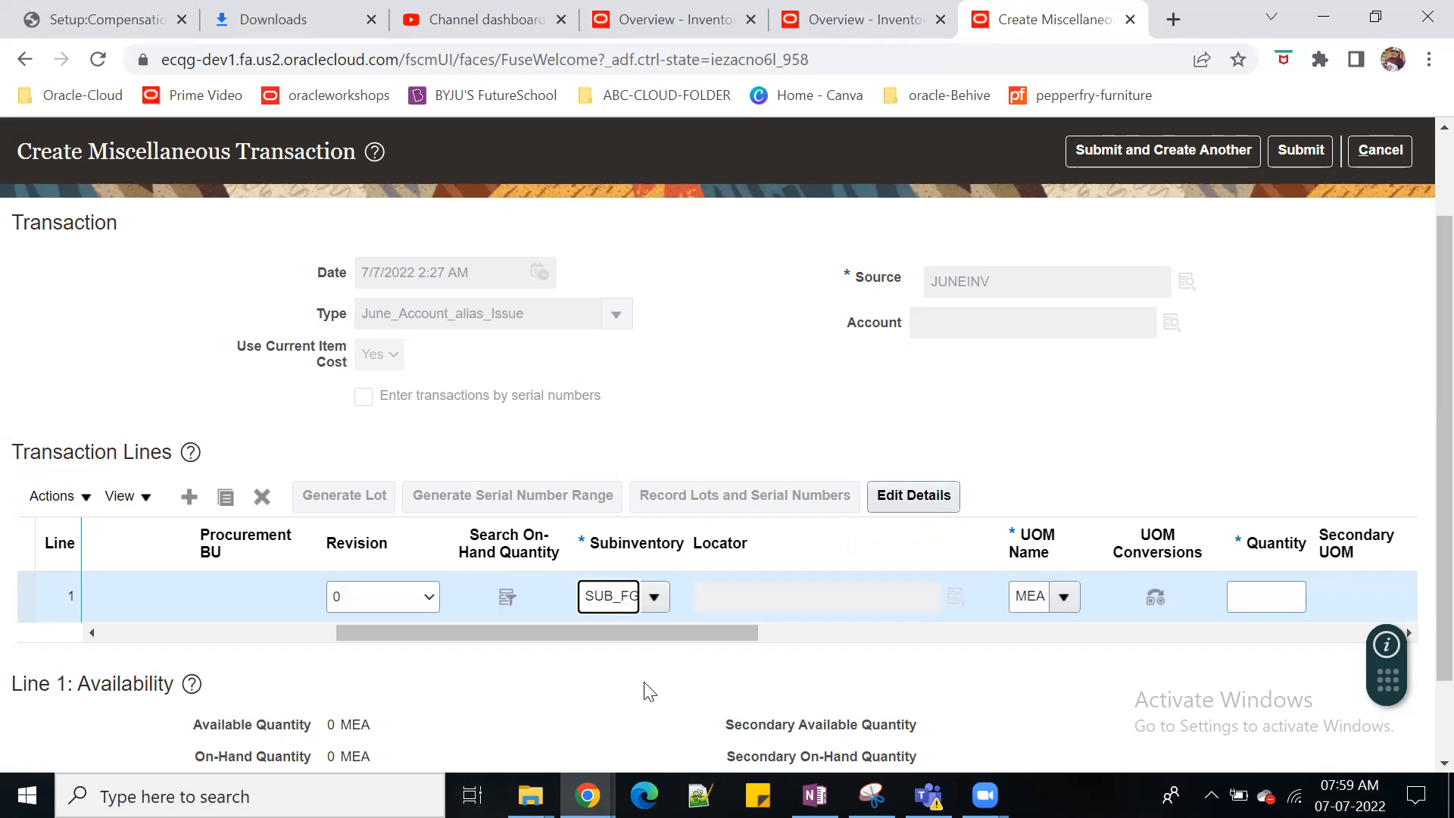
{"action": "left_click", "coordinate": [655, 598]}
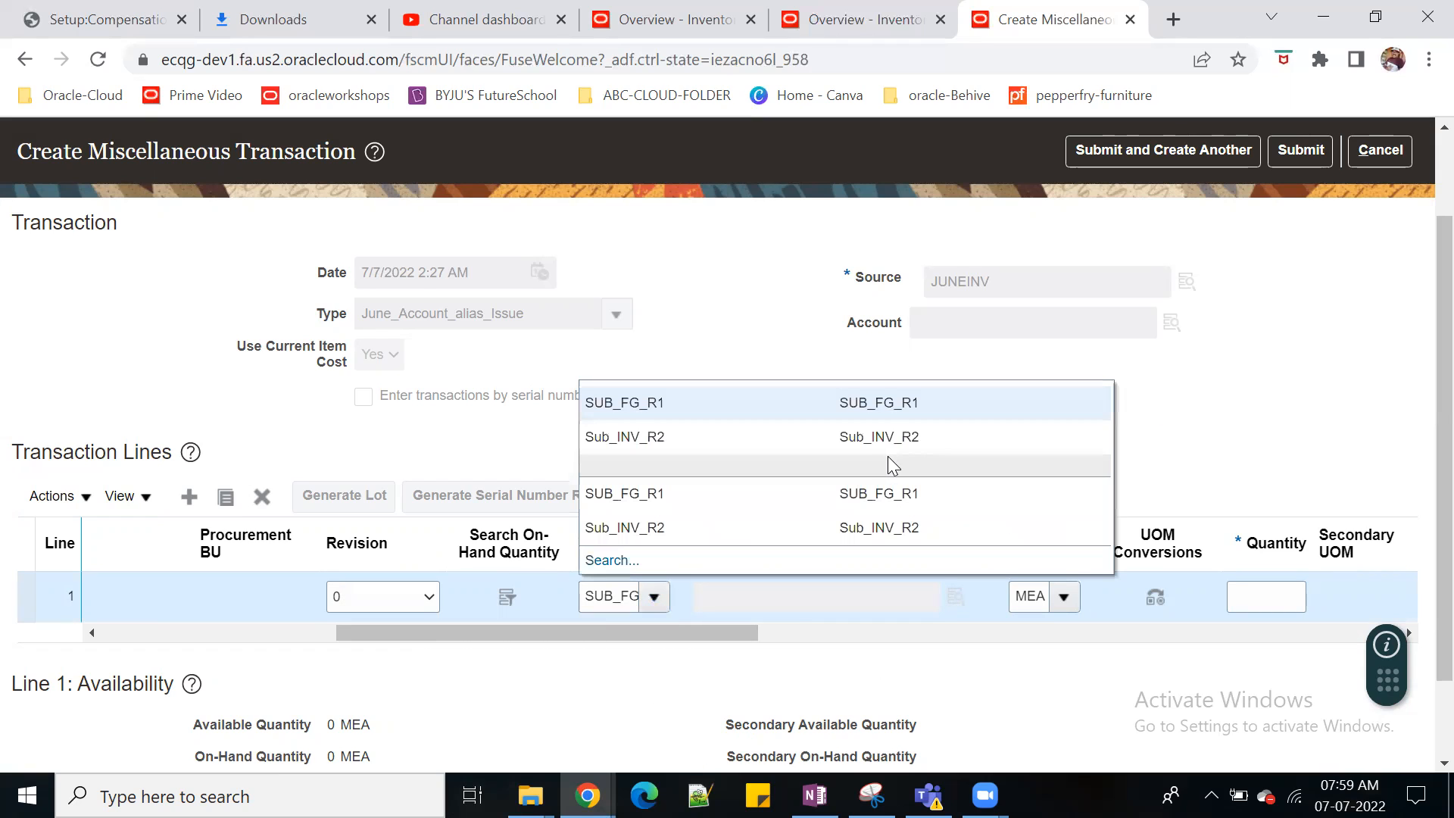
{"action": "left_click", "coordinate": [747, 437]}
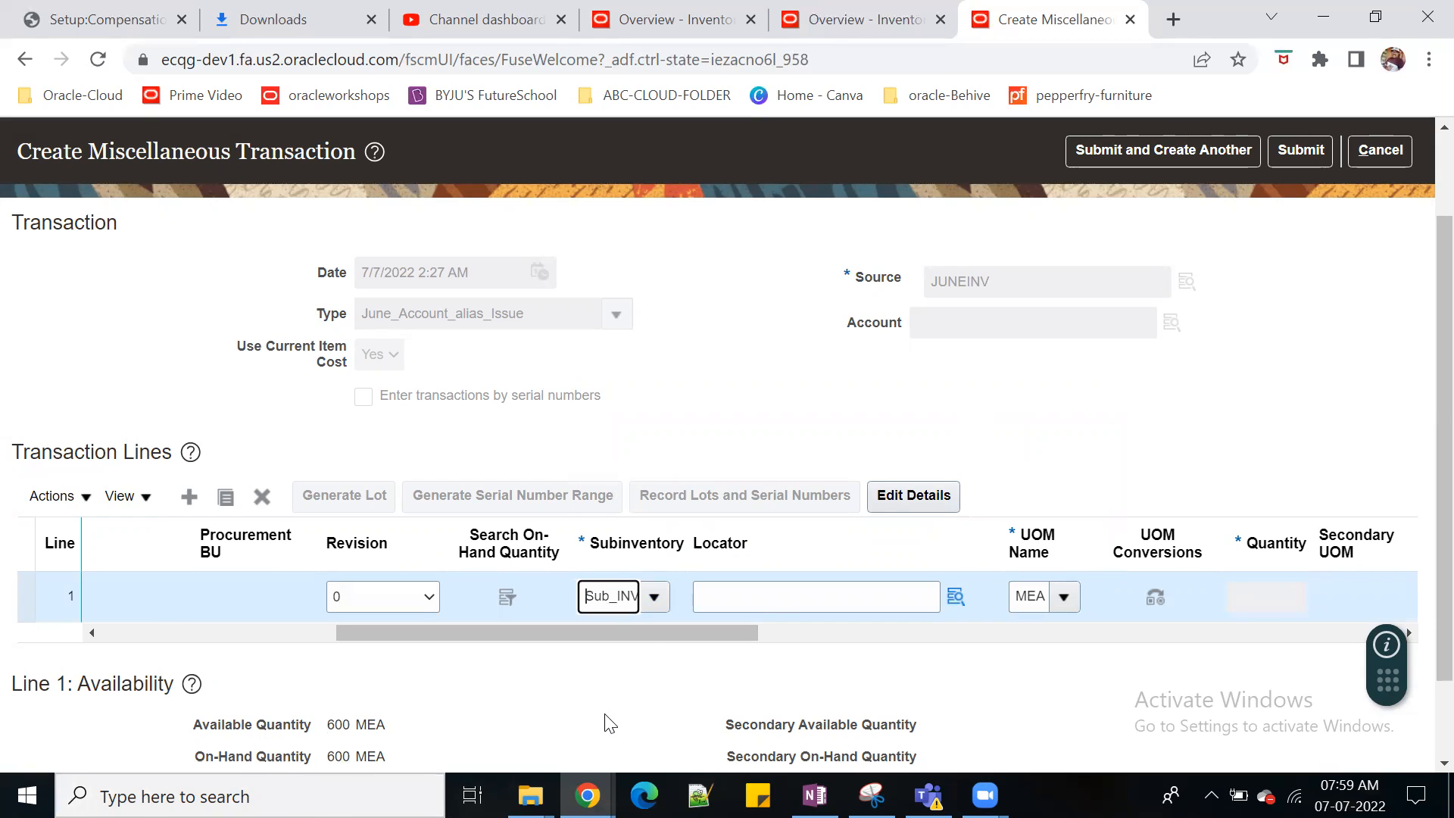
{"action": "left_click", "coordinate": [955, 598]}
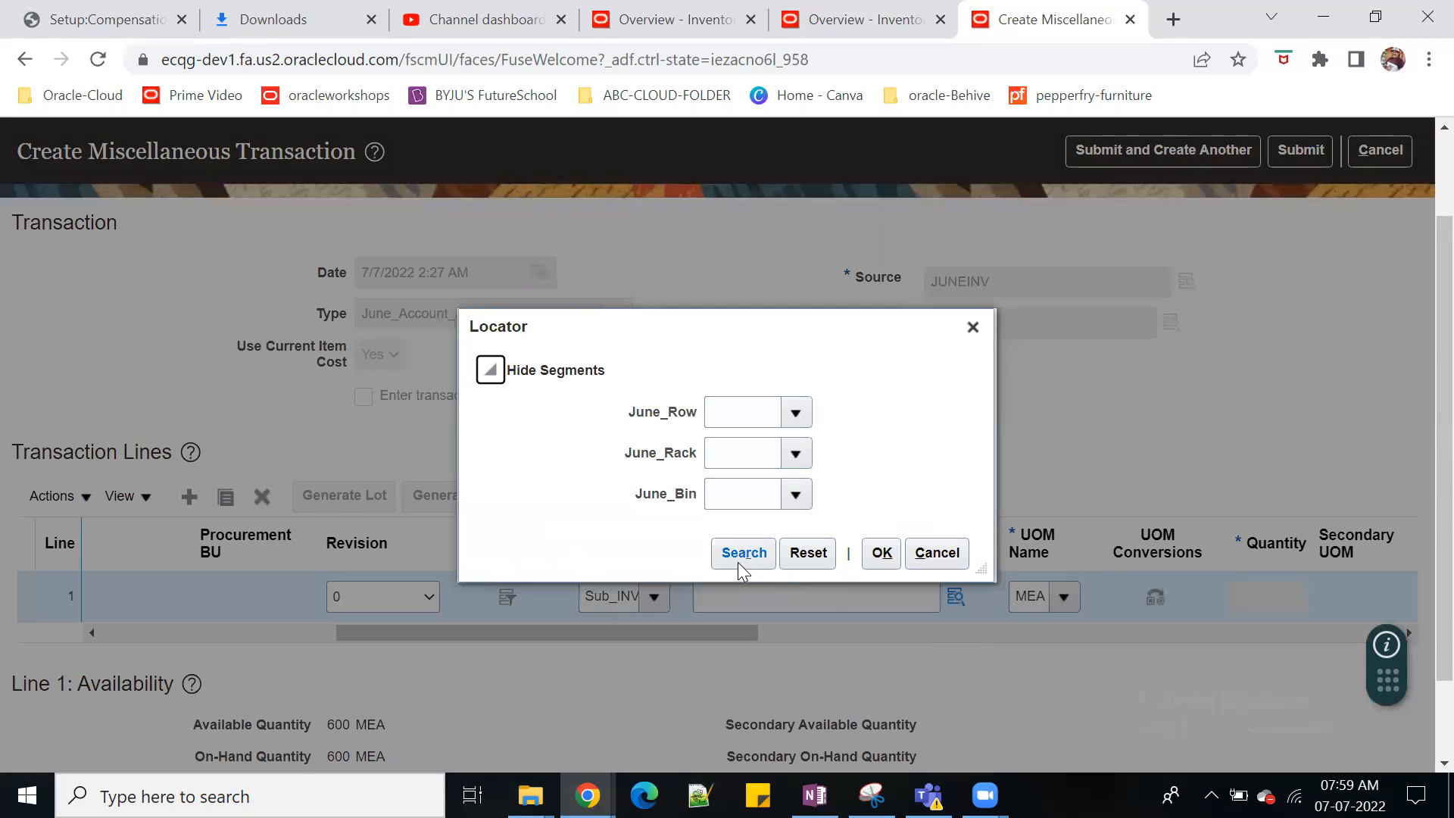
{"action": "key", "text": "Return"}
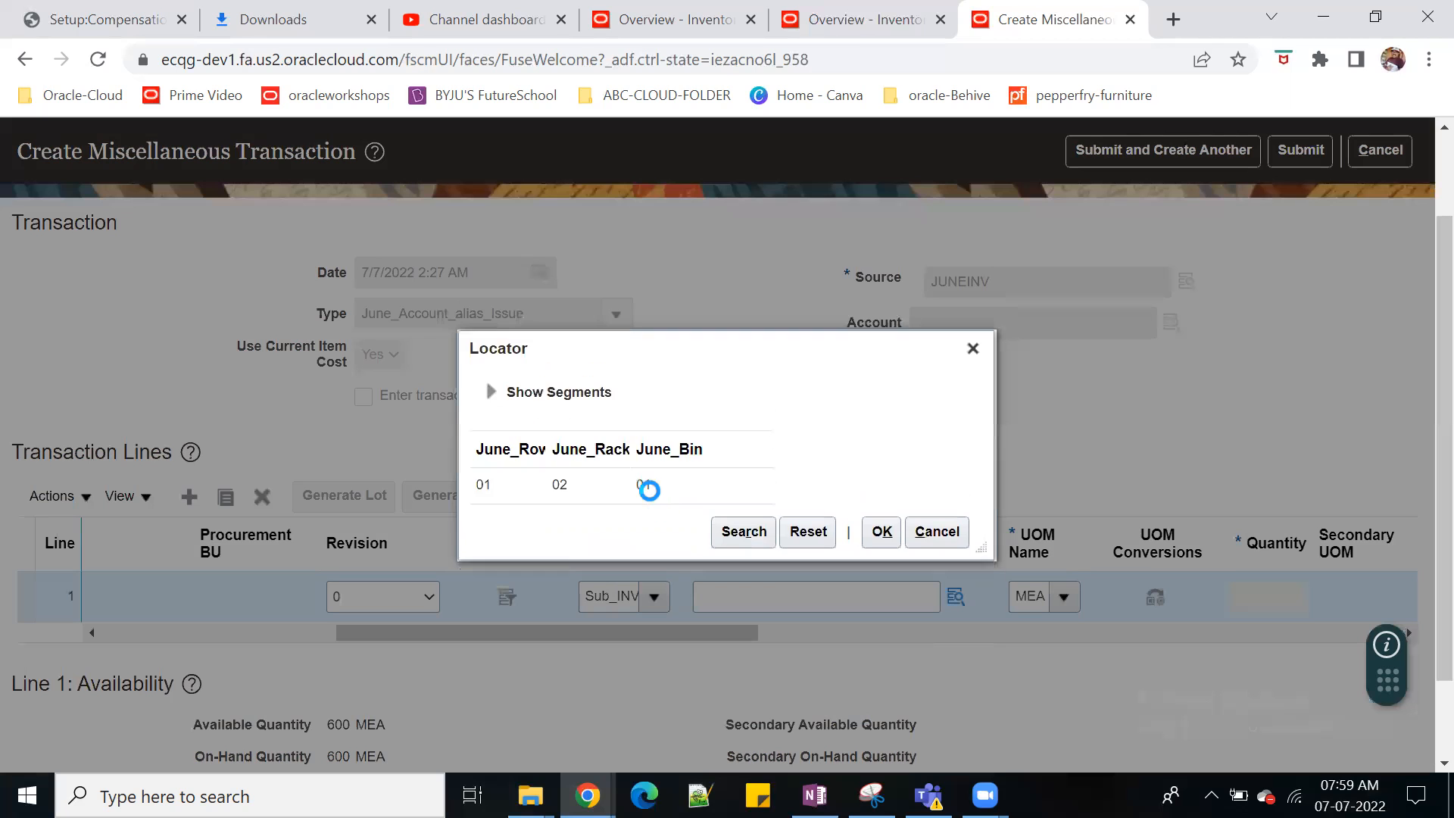
{"action": "left_click", "coordinate": [881, 531]}
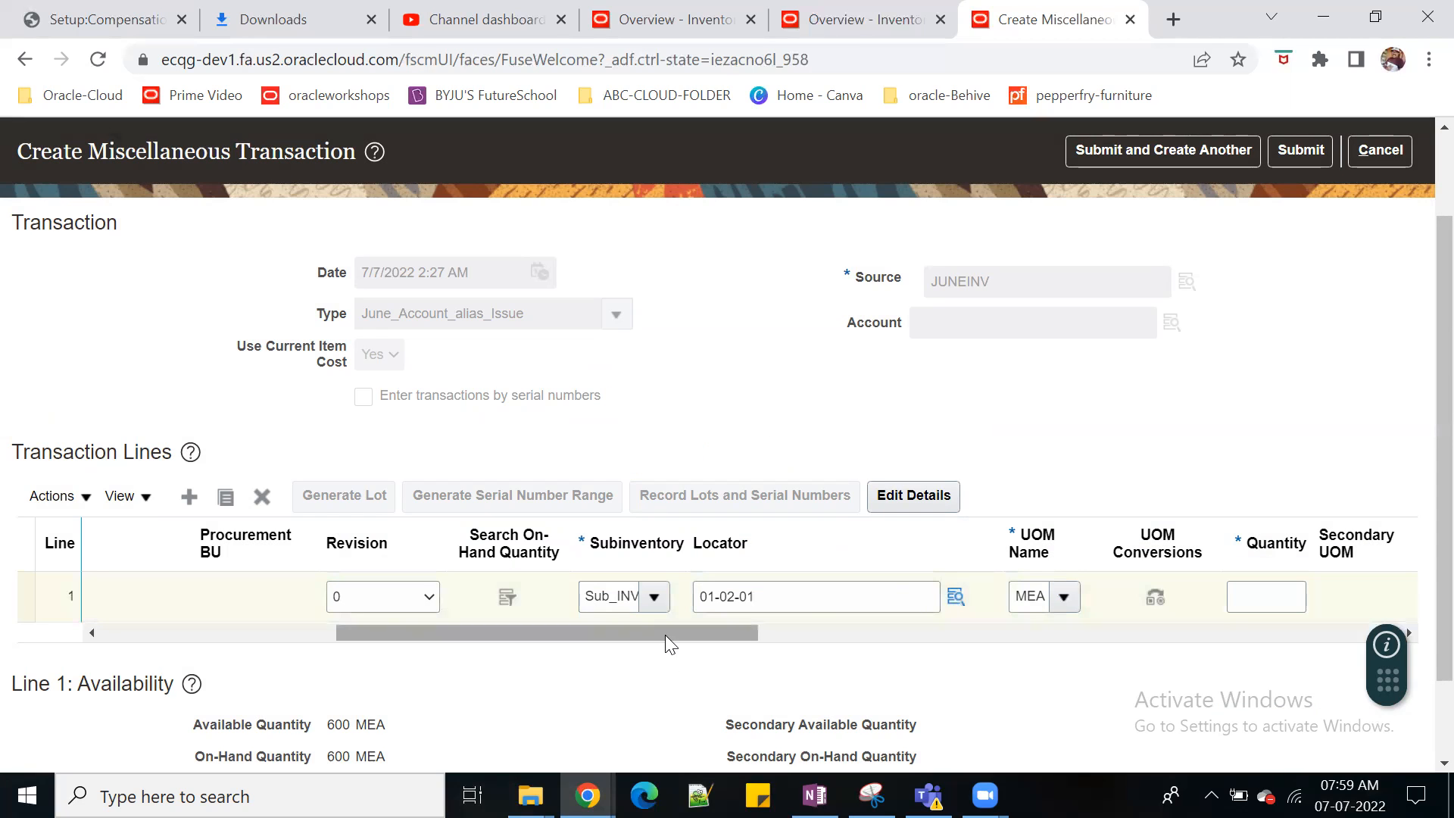
Step: Issue a quantity of 500 from lot TR9000 on the transaction line and submit the miscellaneous transaction
{"action": "left_click_drag", "start_coordinate": [690, 633], "coordinate": [916, 648]}
{"action": "left_click", "coordinate": [1262, 597]}
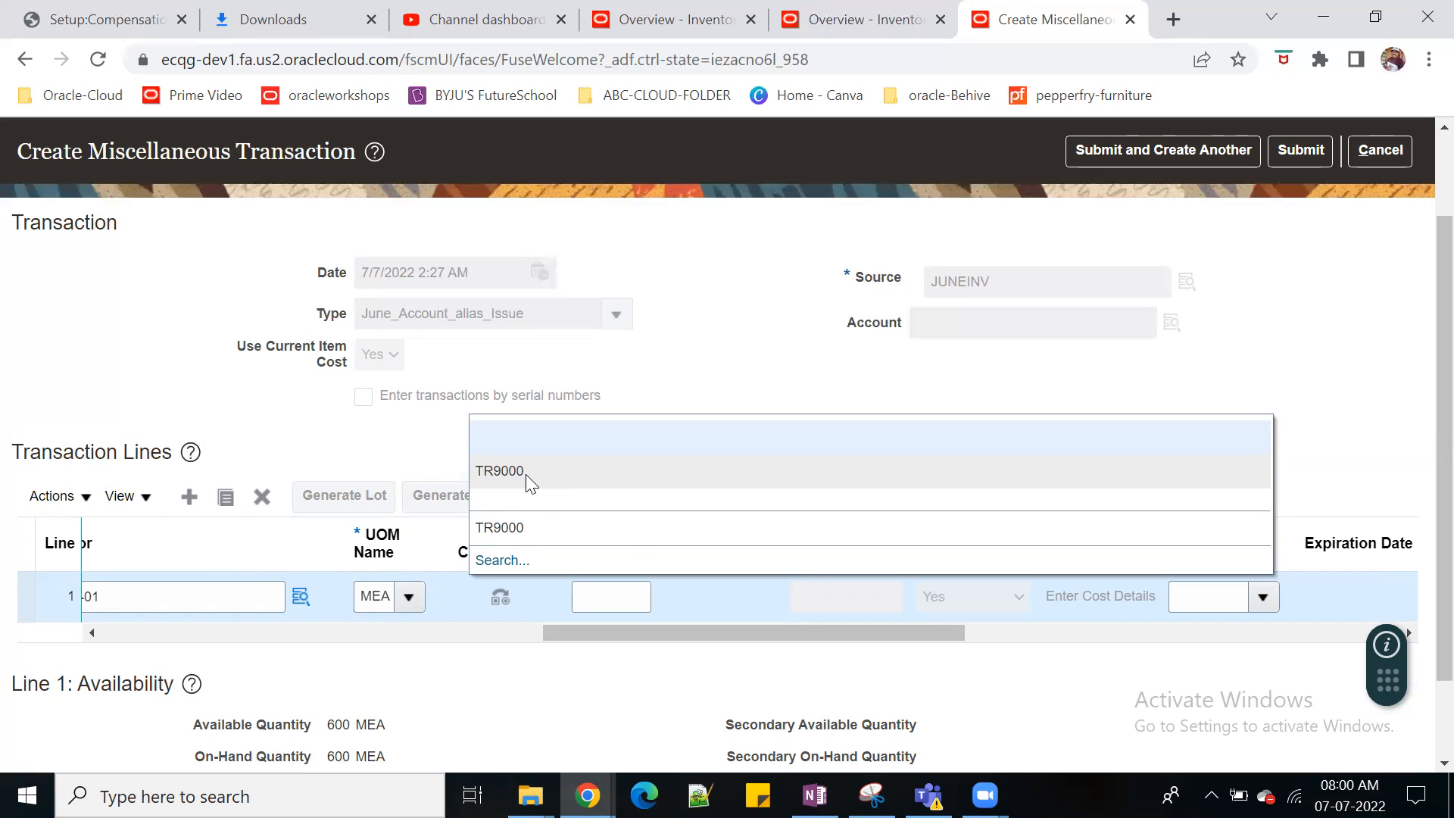
{"action": "left_click", "coordinate": [525, 474]}
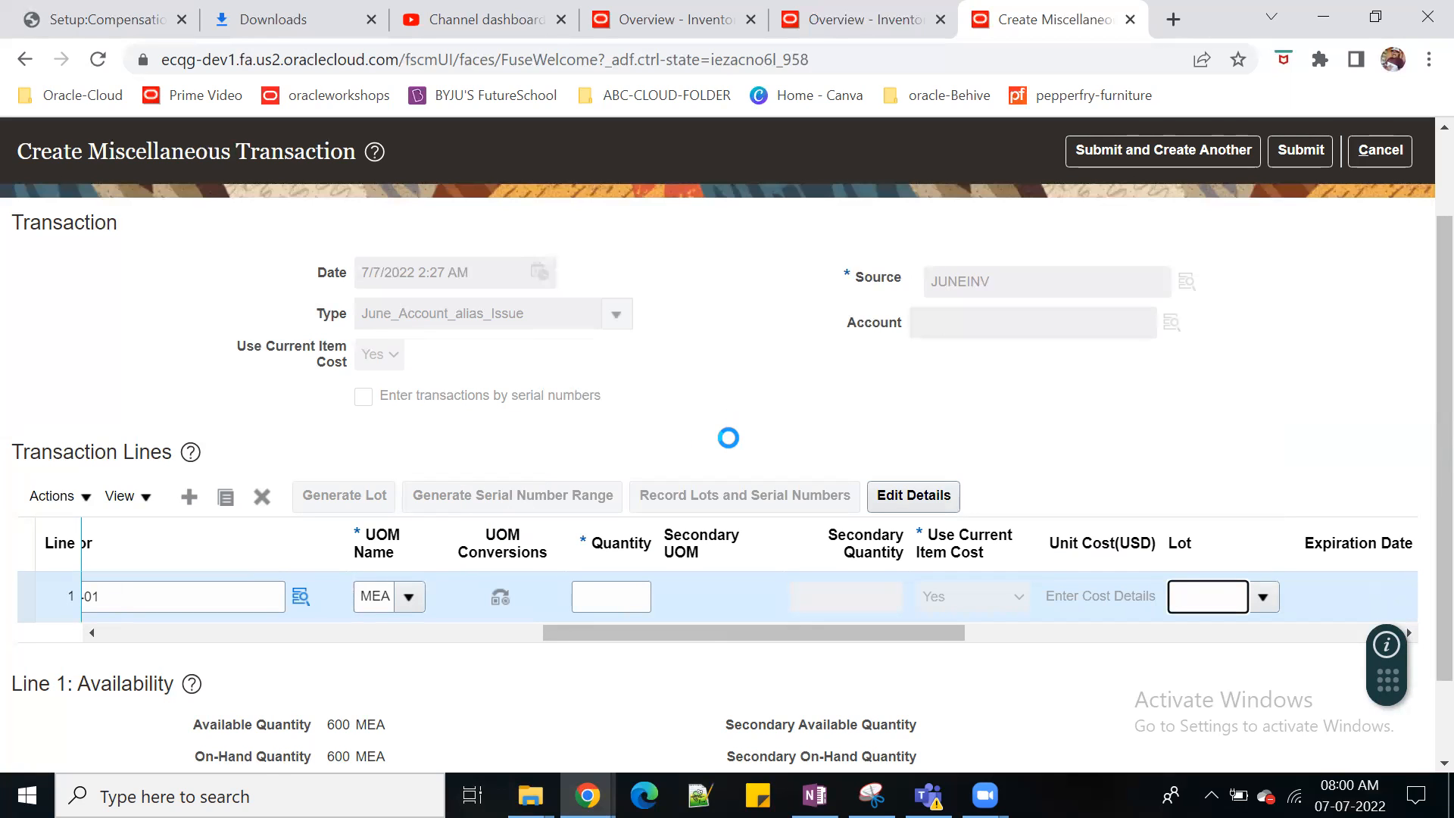
{"action": "left_click", "coordinate": [606, 597]}
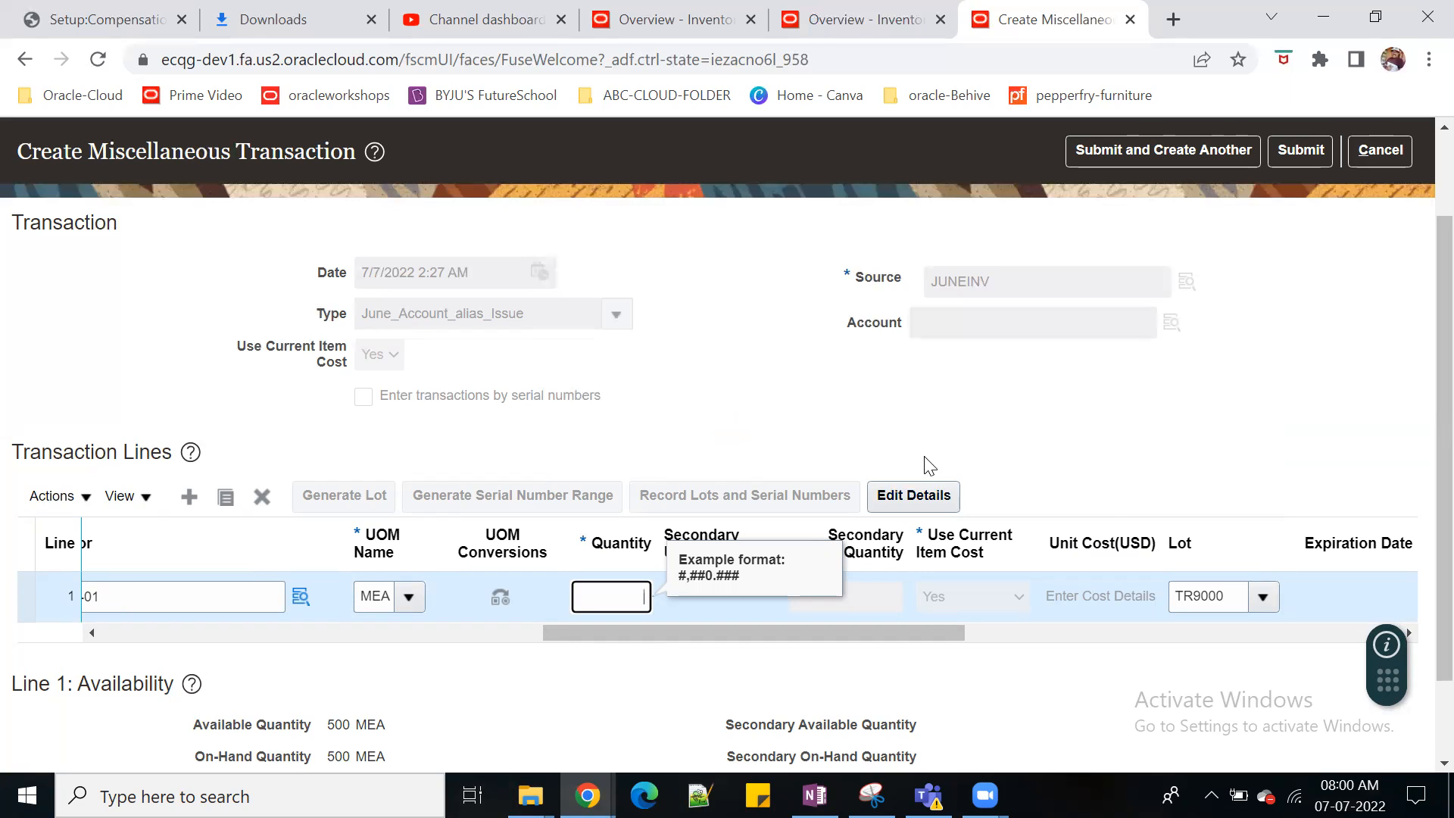
{"action": "type", "text": "00"}
{"action": "key", "text": "Tab"}
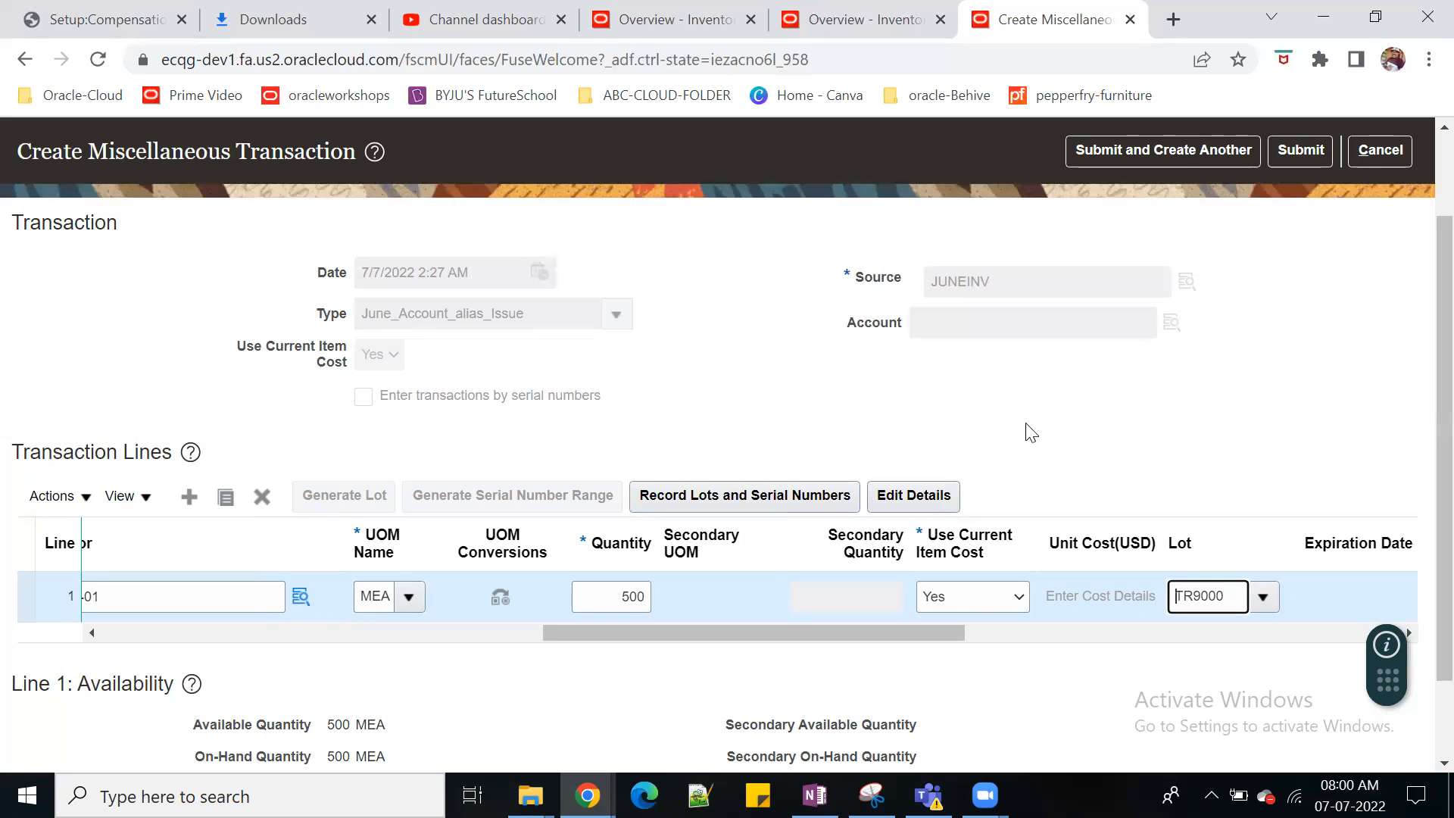
{"action": "left_click", "coordinate": [1300, 150]}
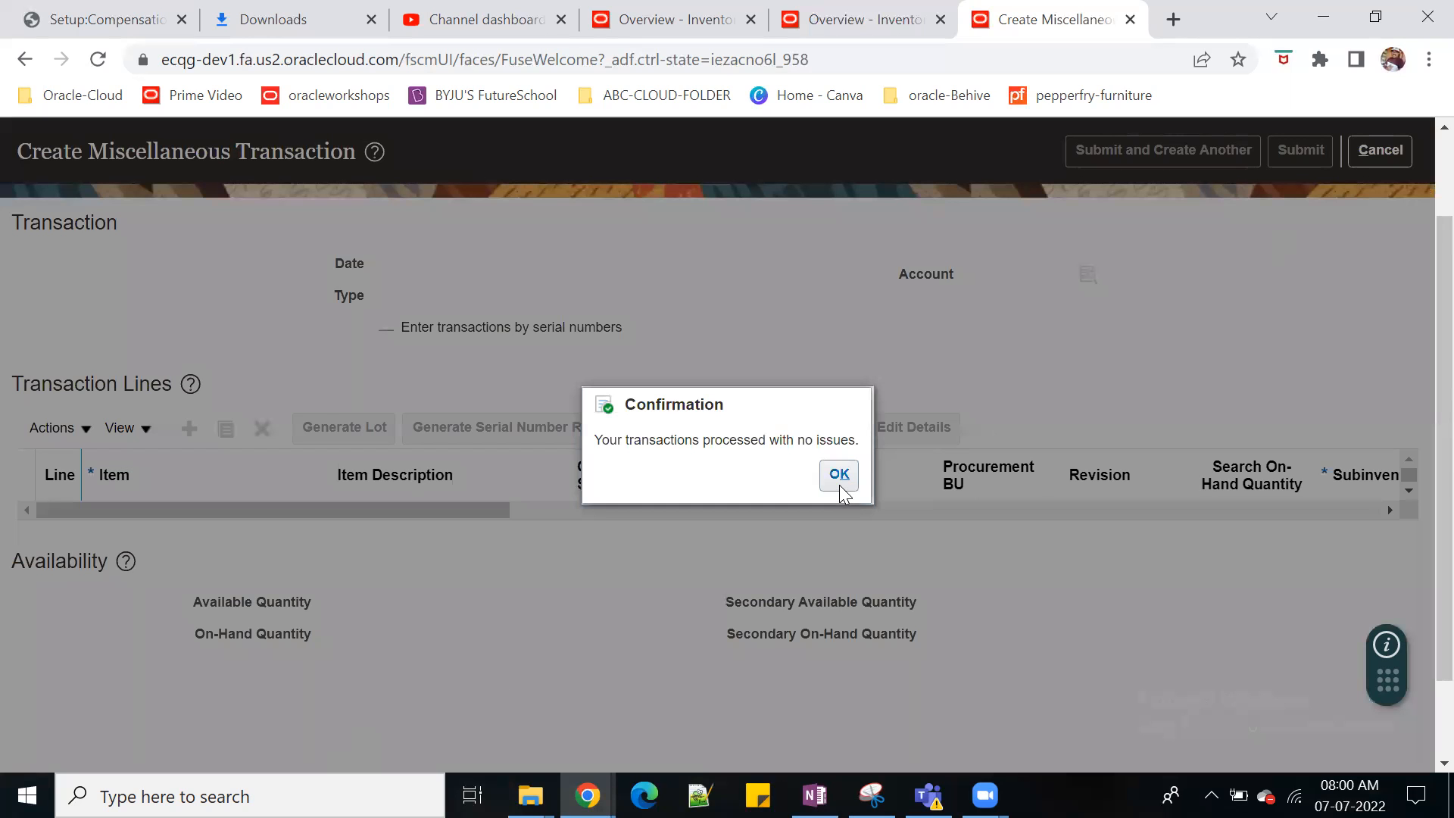
{"action": "left_click", "coordinate": [839, 477]}
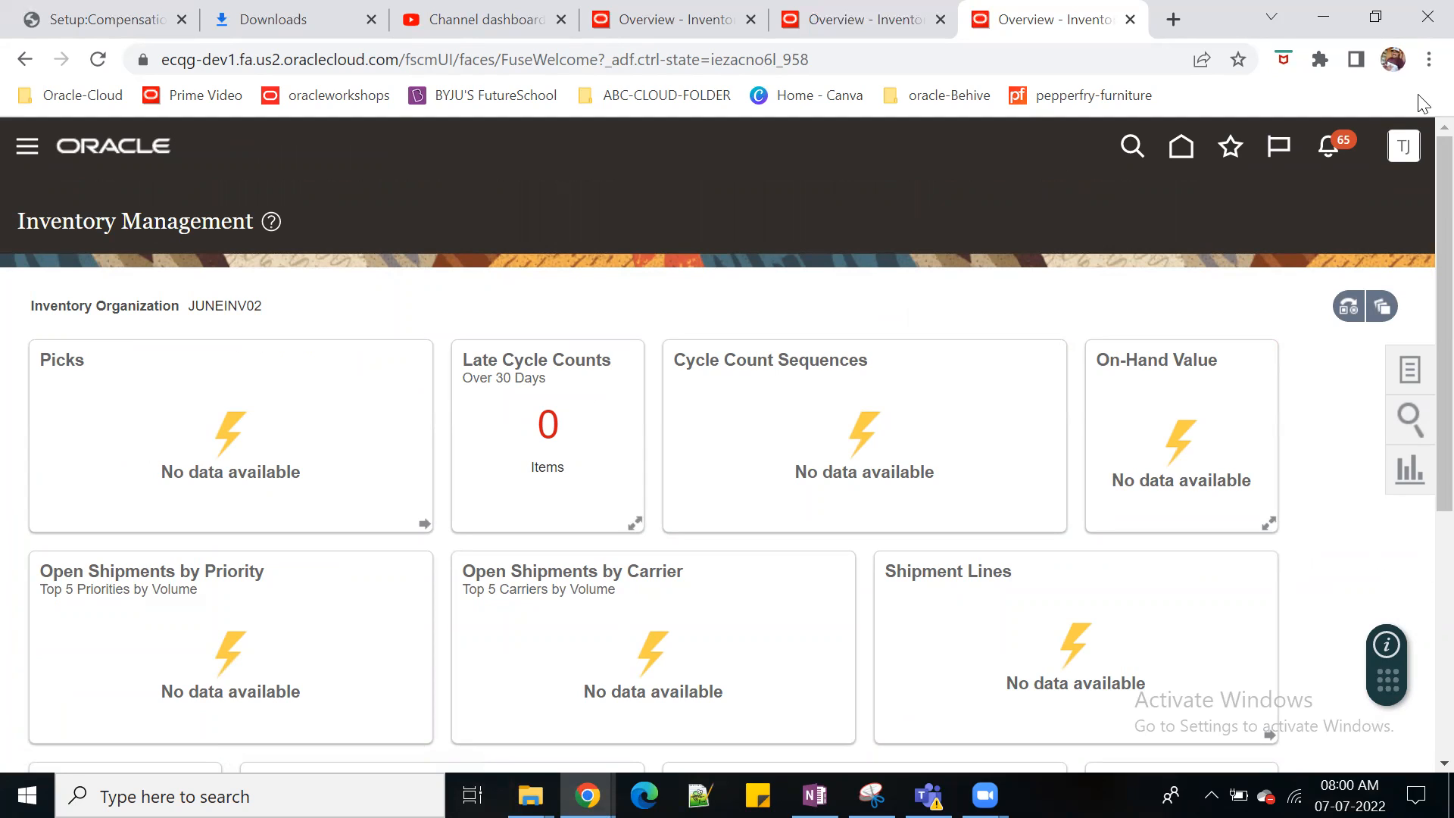
Step: Go to Setup and Maintenance and open the task search page
{"action": "left_click", "coordinate": [1403, 150]}
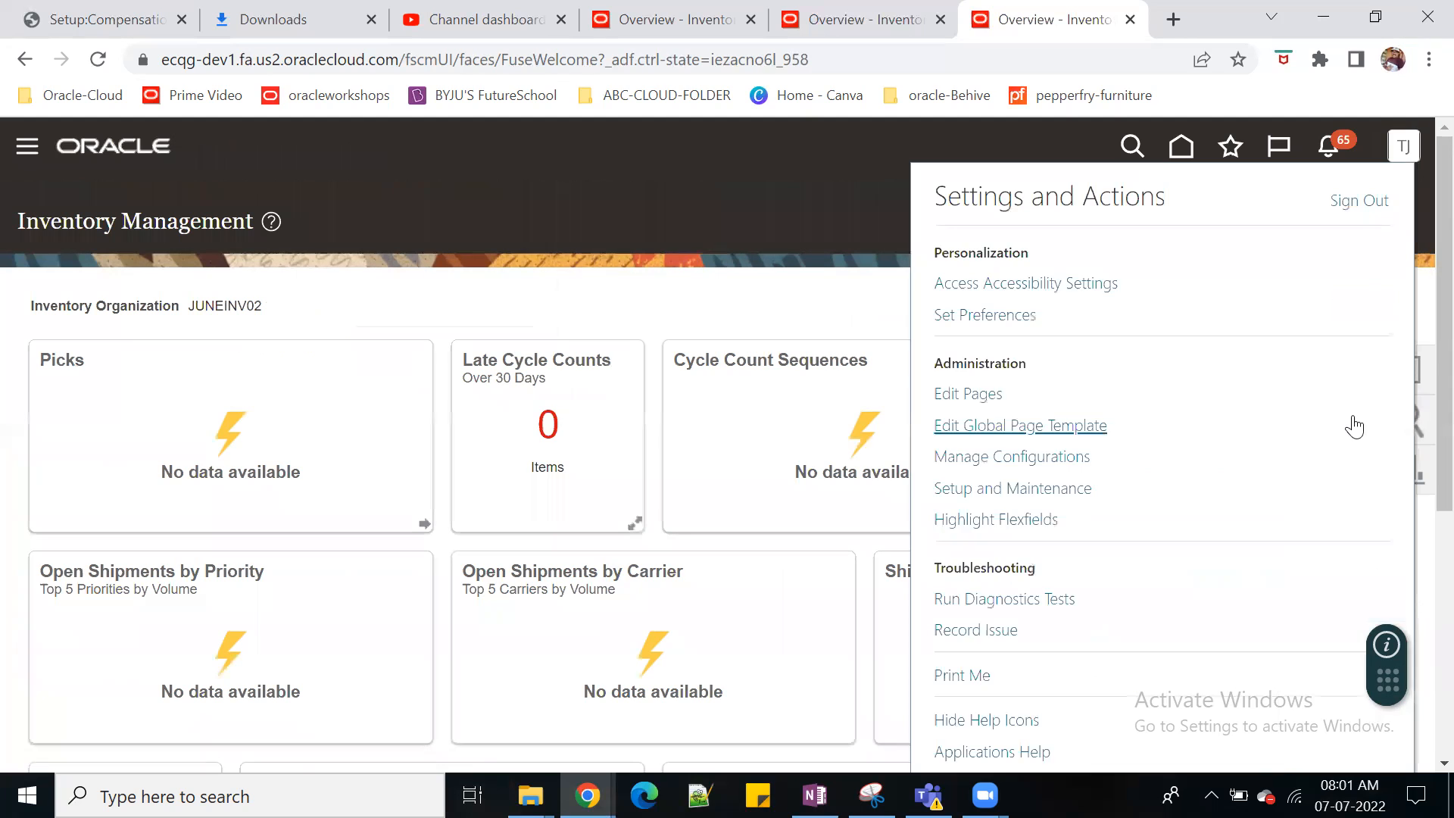
{"action": "left_click", "coordinate": [1048, 490]}
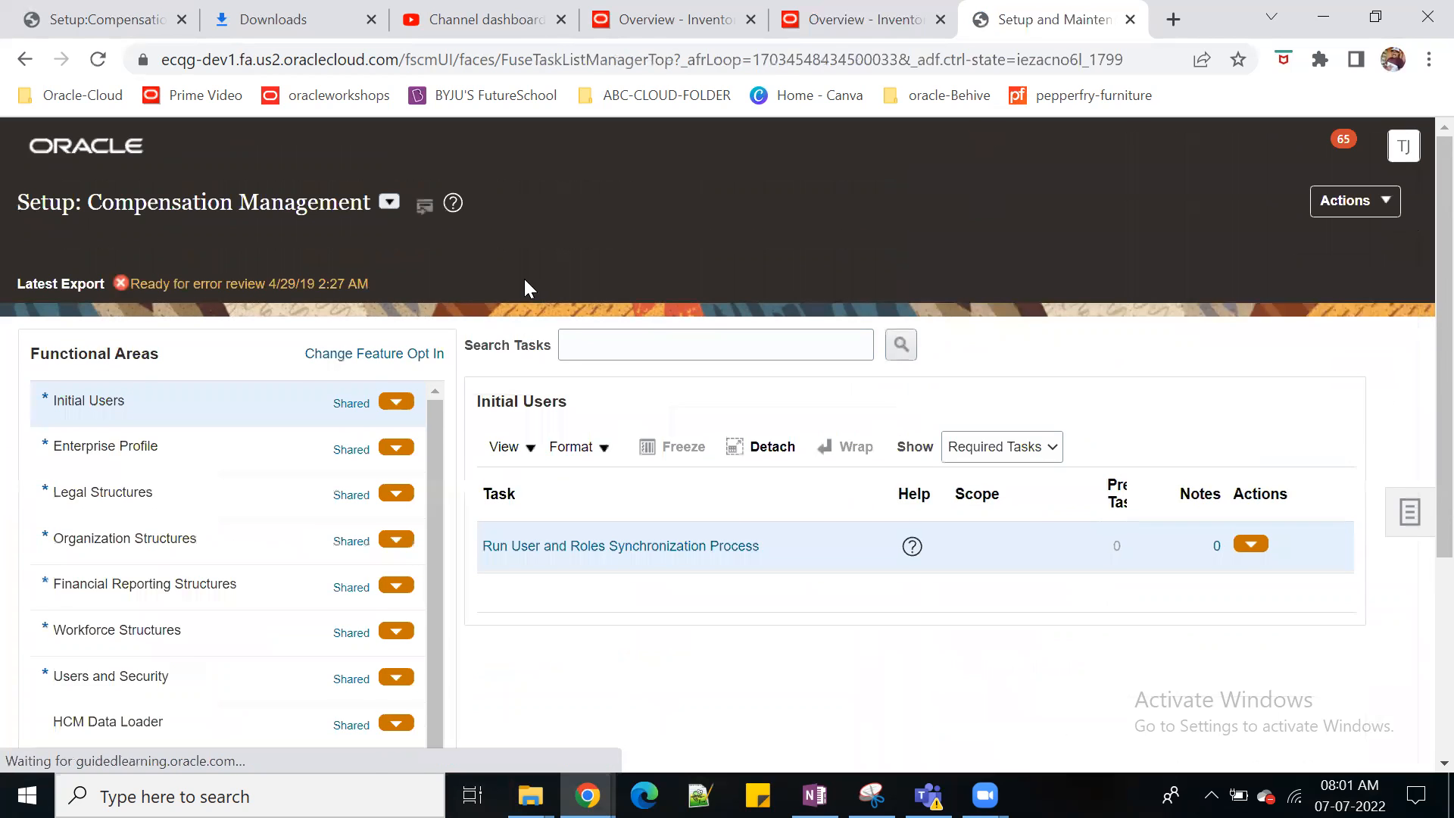
{"action": "left_click", "coordinate": [1408, 475]}
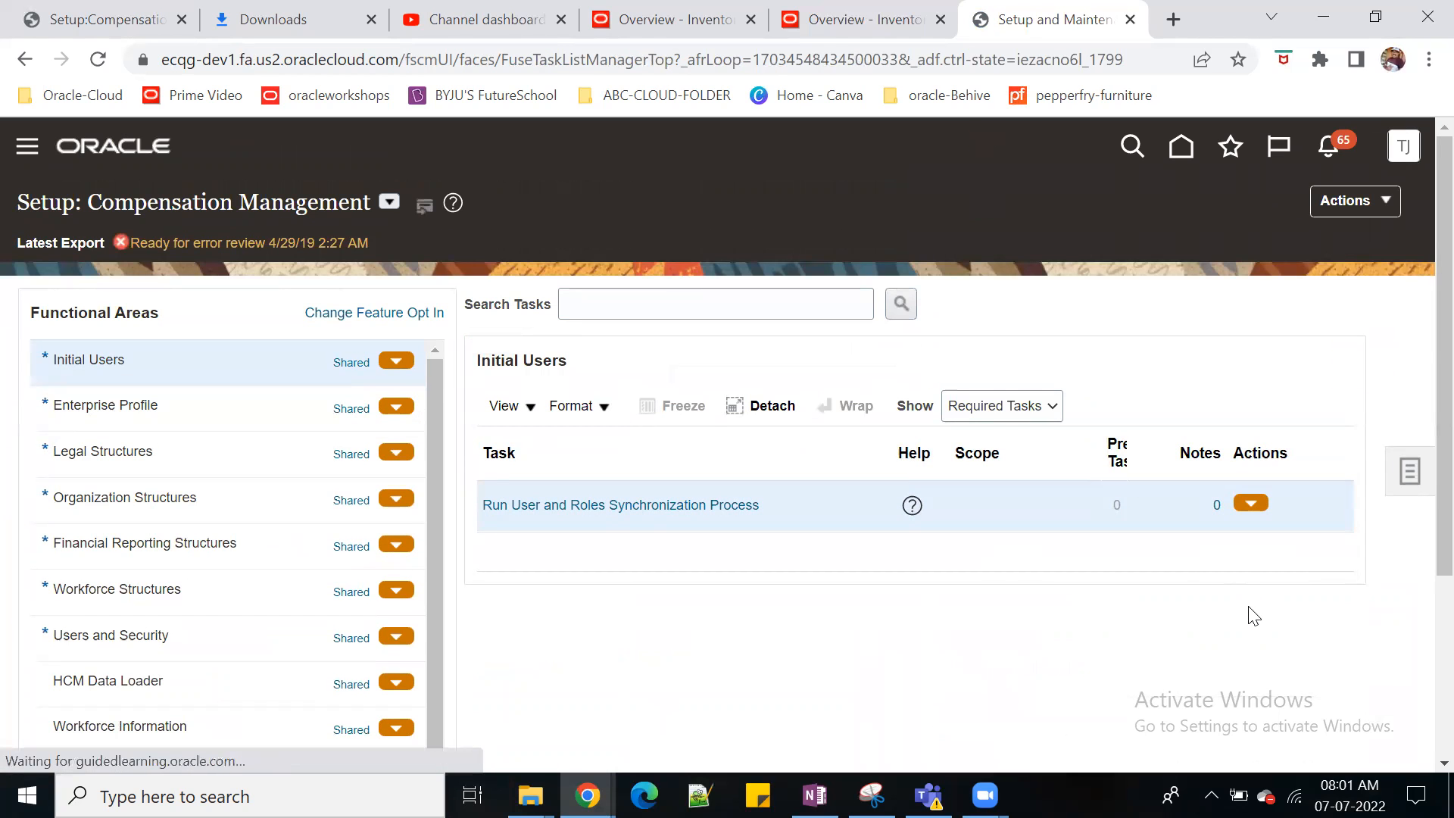
{"action": "left_click", "coordinate": [1268, 547]}
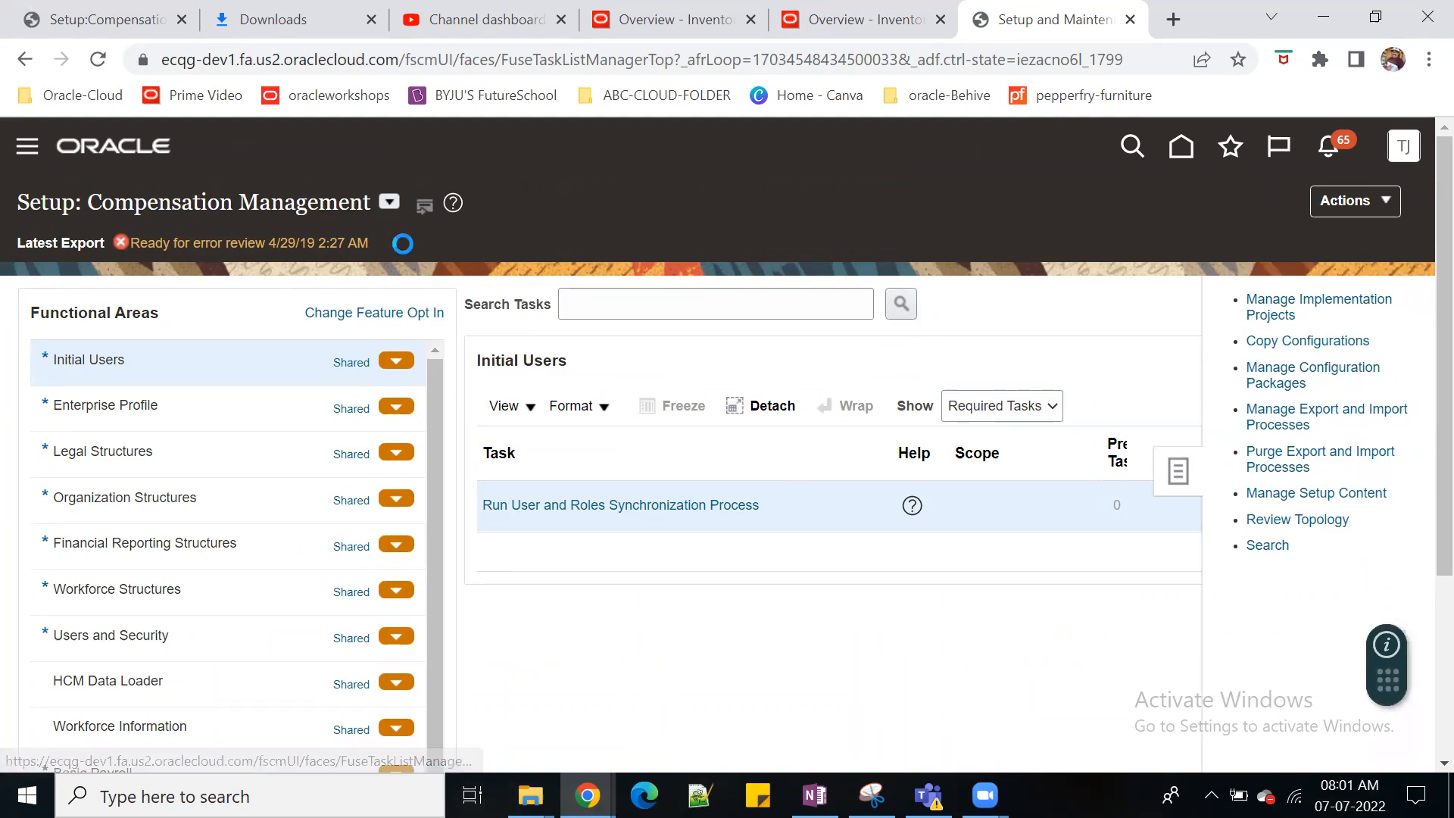
Step: Search the setup tasks for "mANAGE SUBINVE" and open the Manage Subinventories and Locators task
{"action": "left_click", "coordinate": [441, 297]}
{"action": "type", "text": "m"}
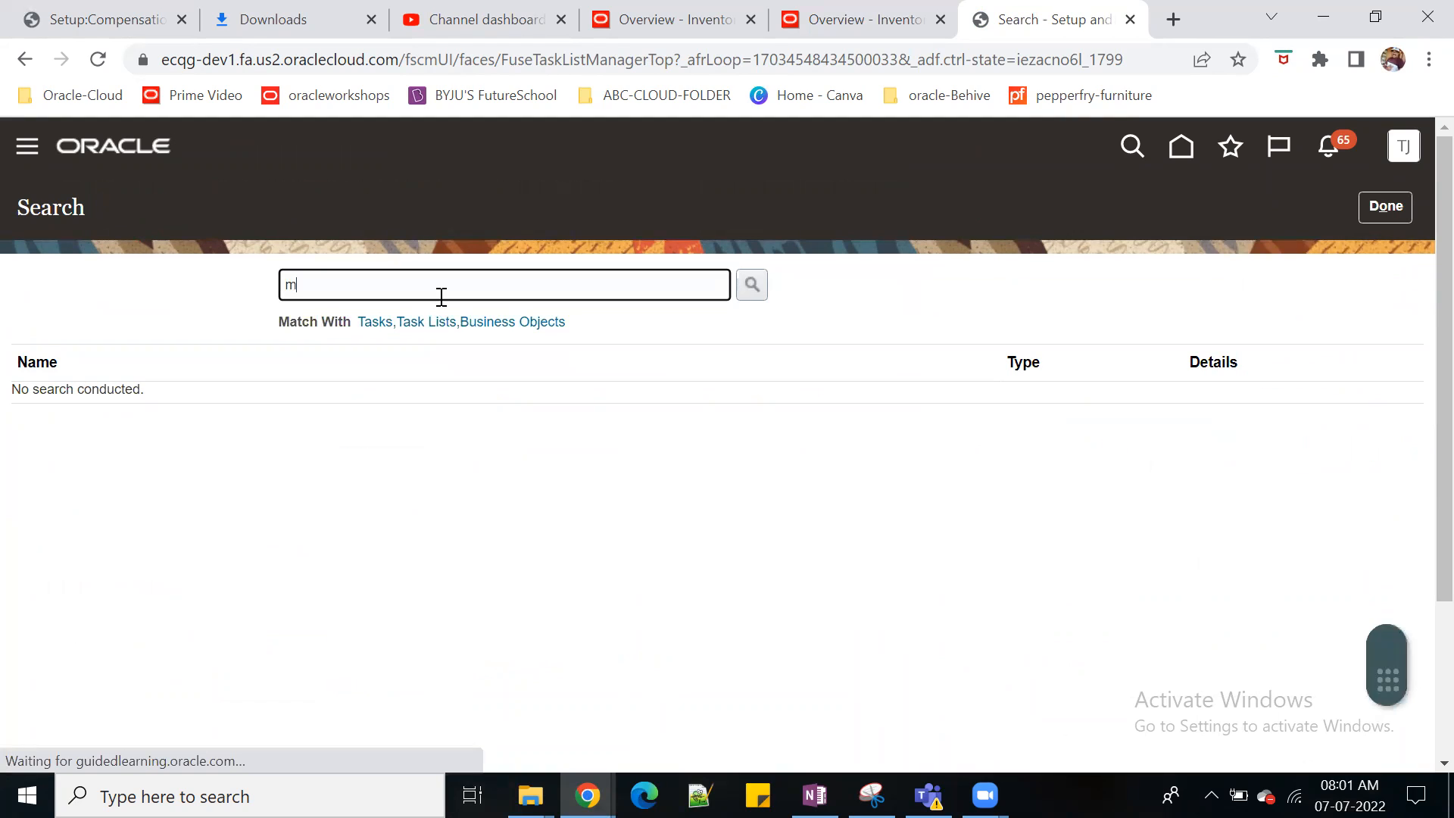
{"action": "type", "text": "ANAGE SUBINVE"}
{"action": "key", "text": "Return"}
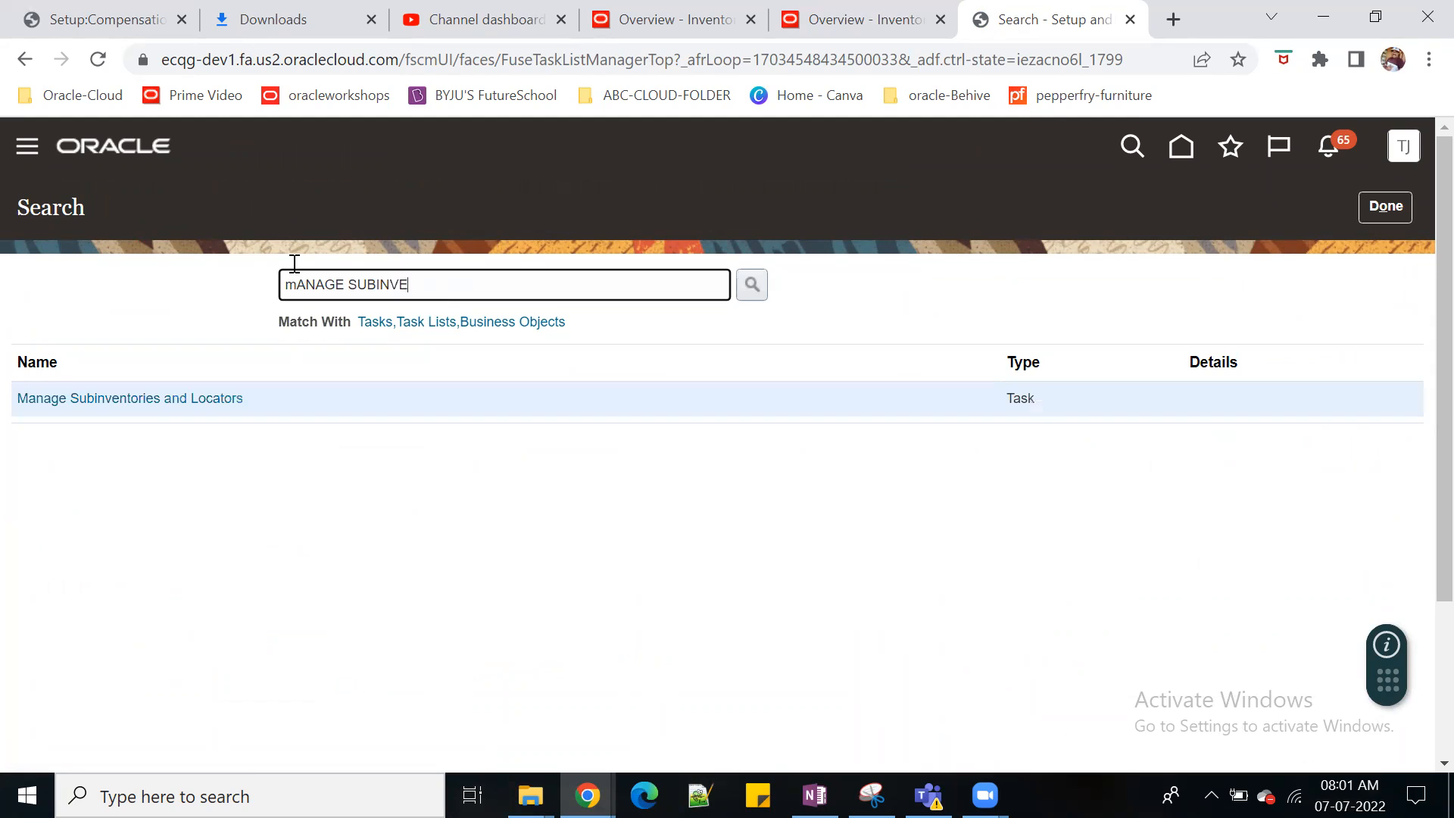
{"action": "left_click", "coordinate": [115, 401]}
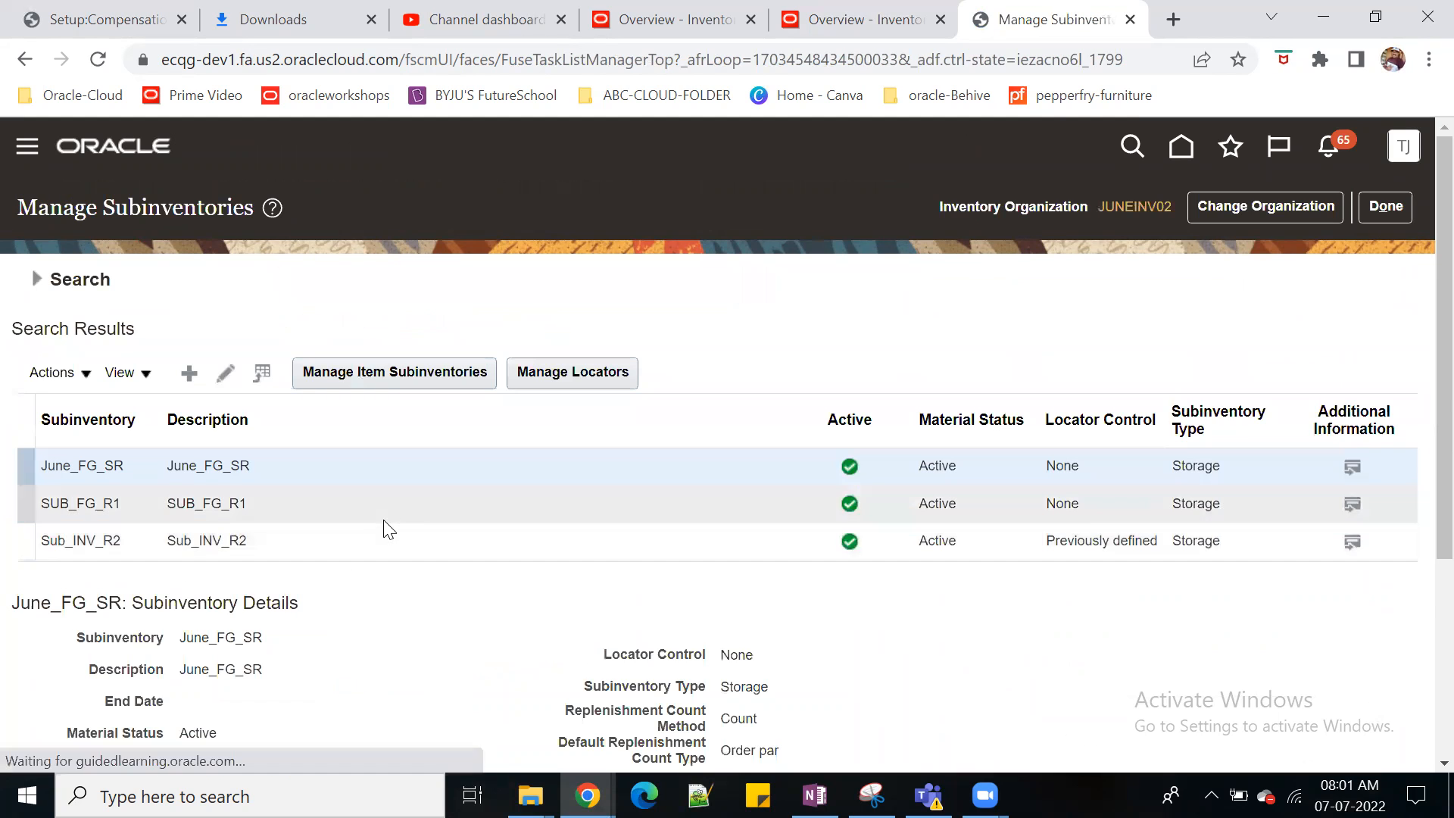
Step: Review the locators of subinventory Sub_INV_R2, including the edit details of locator 01-01-01, and return to the subinventories without changes
{"action": "left_click", "coordinate": [312, 542]}
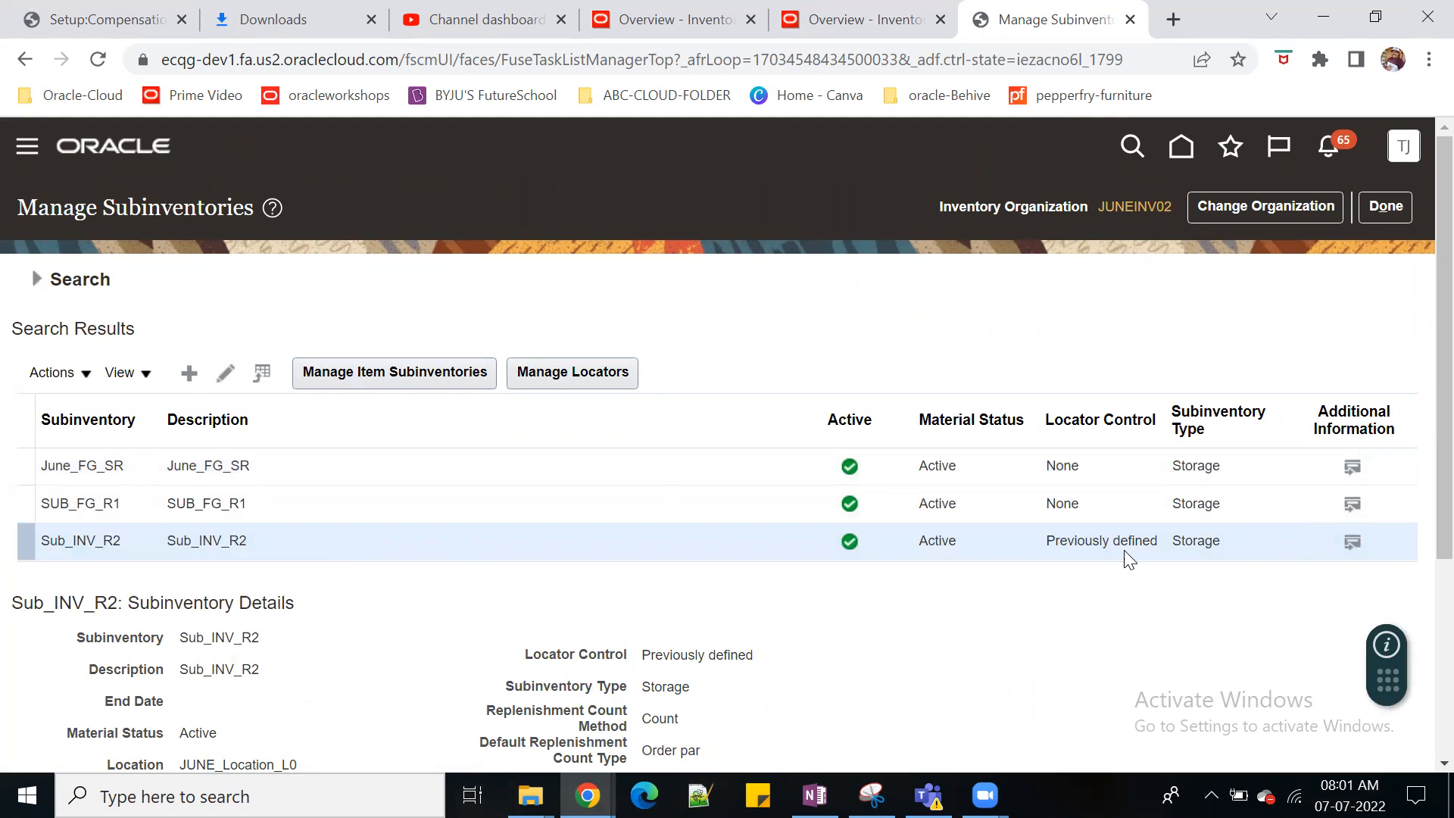
{"action": "left_click", "coordinate": [592, 371]}
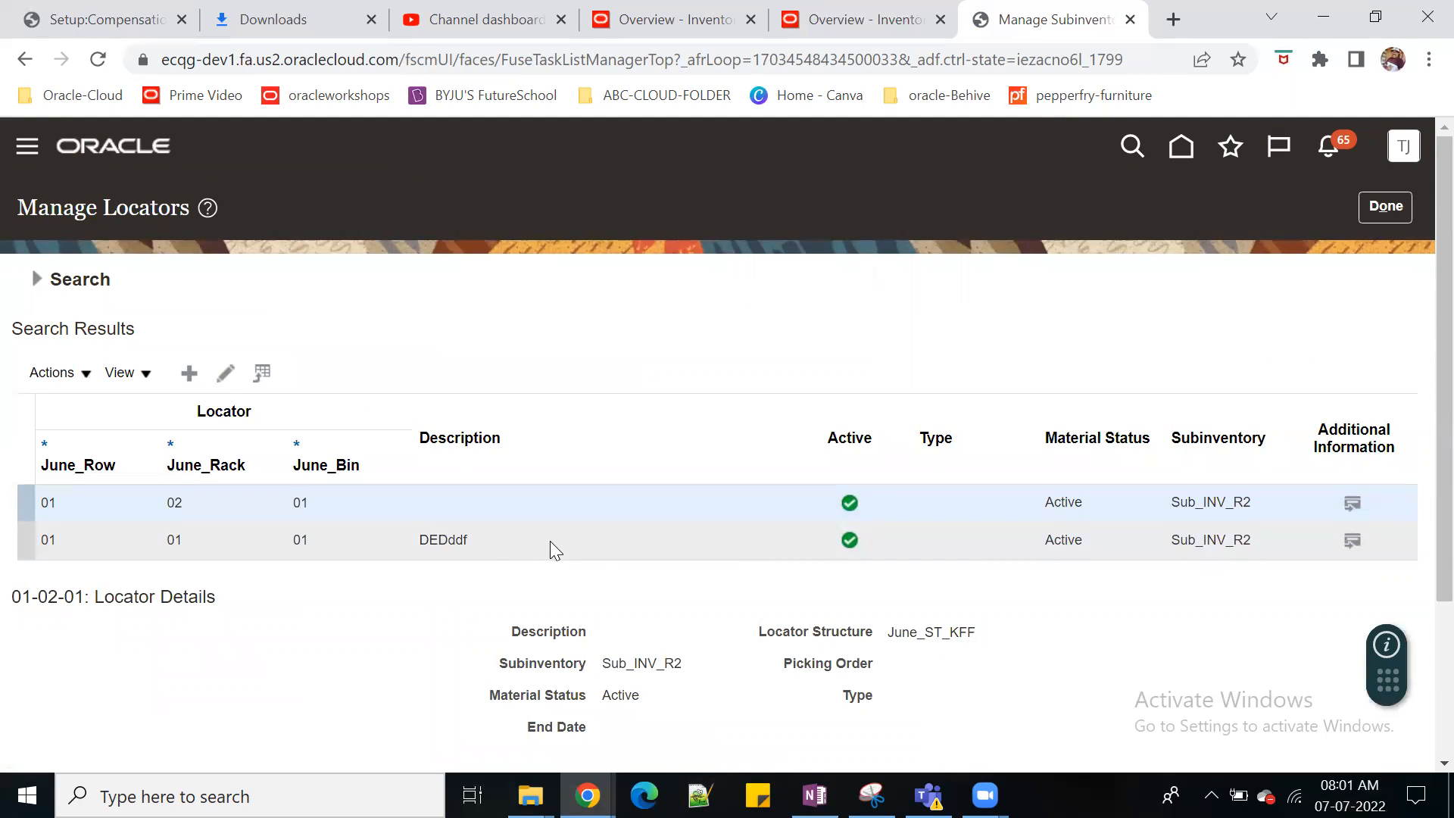
{"action": "left_click", "coordinate": [504, 543]}
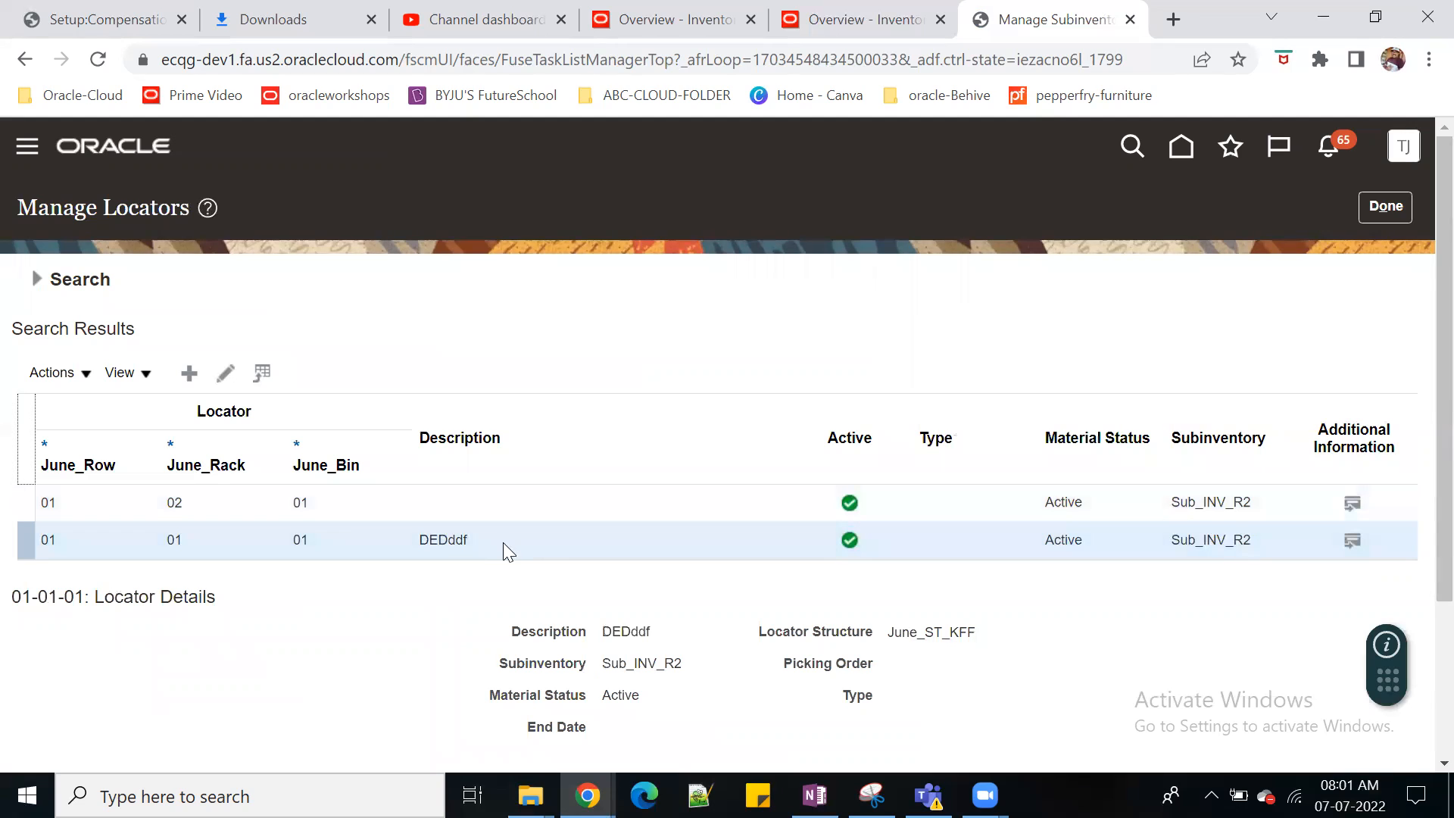
{"action": "left_click", "coordinate": [224, 372]}
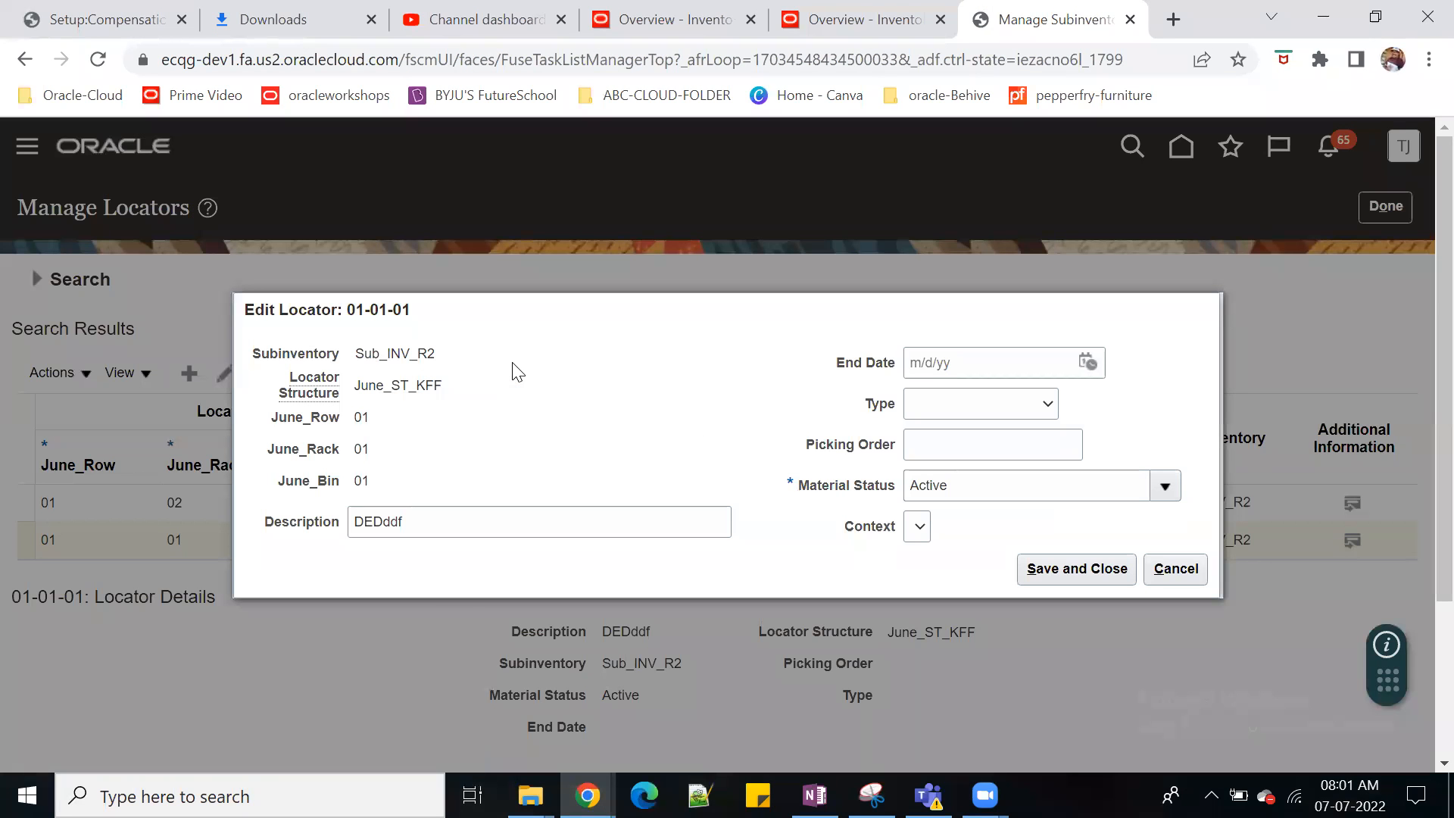
{"action": "left_click", "coordinate": [1176, 568]}
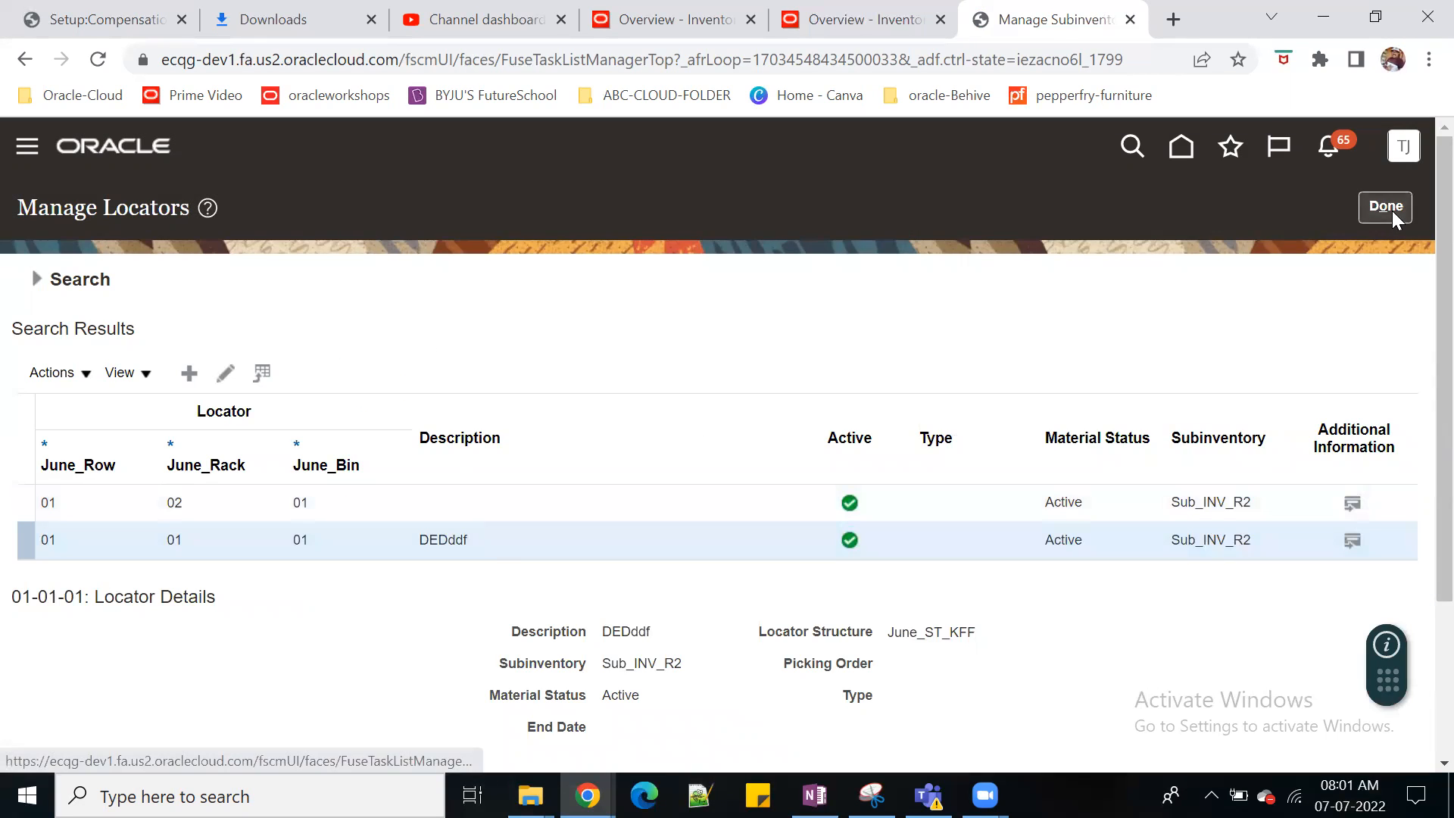
{"action": "left_click", "coordinate": [1390, 210]}
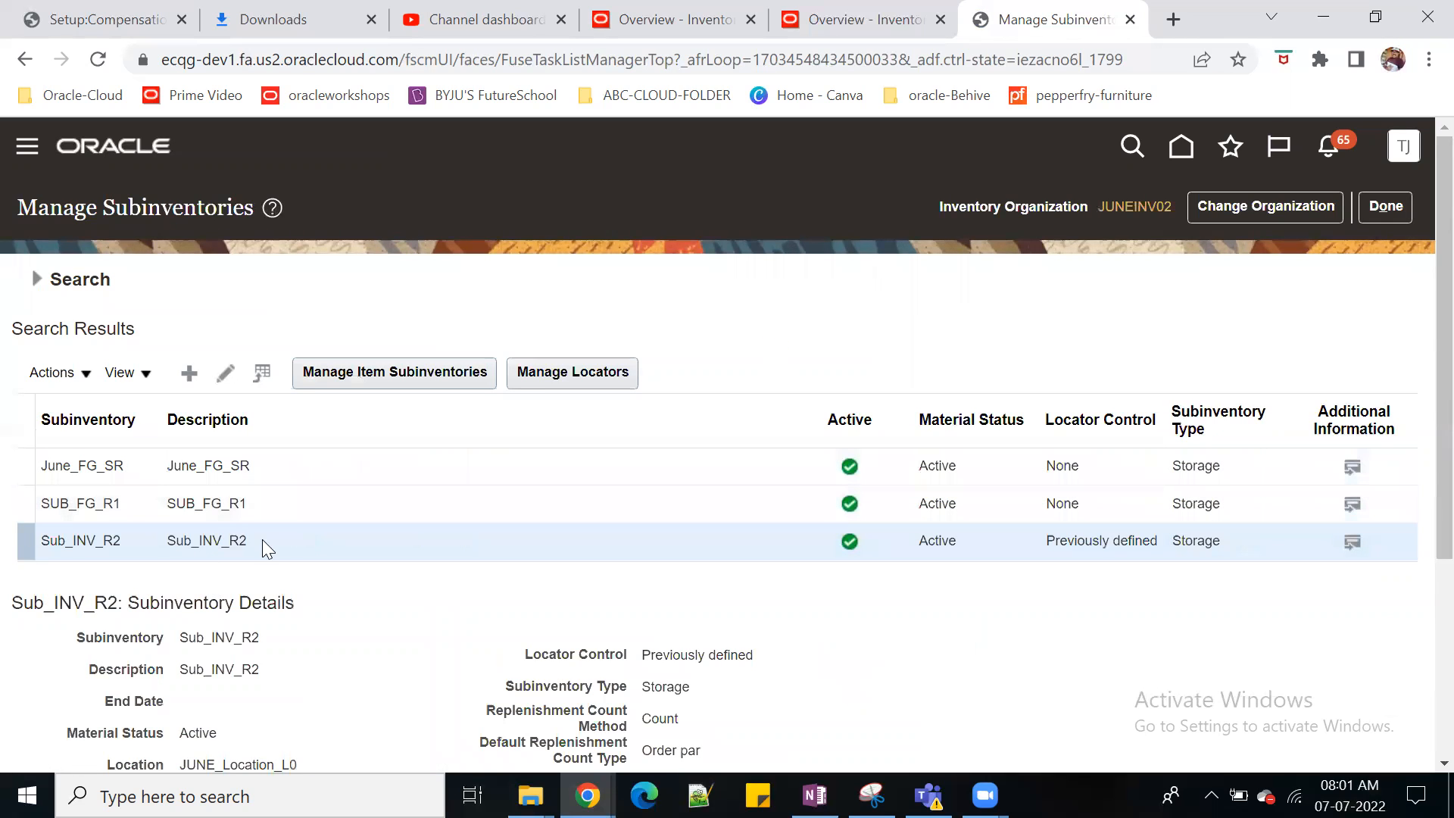
Step: View the items assigned to subinventory Sub_INV_R2 and the item locators of JUNE900002
{"action": "left_click", "coordinate": [262, 538]}
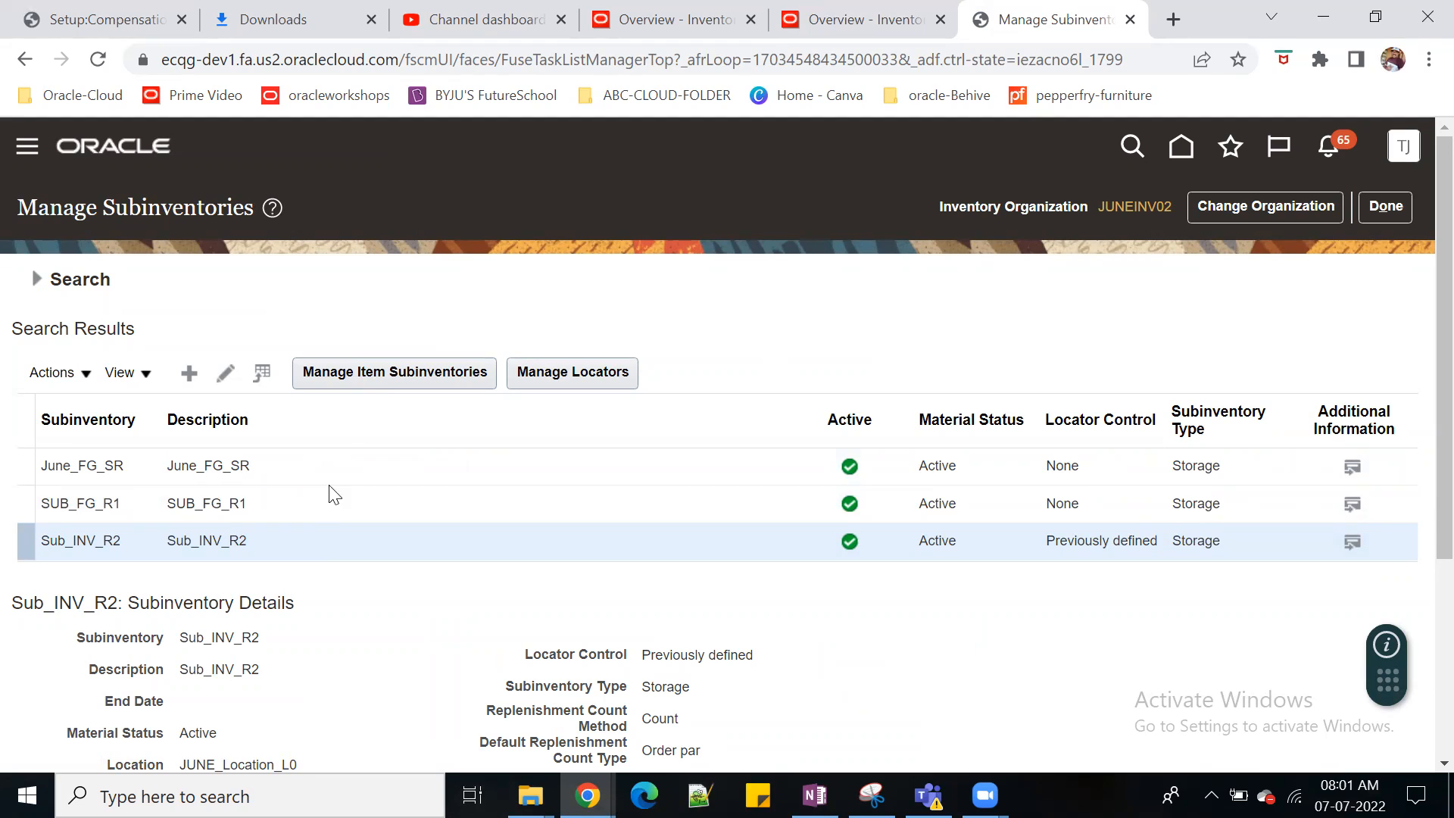
{"action": "left_click", "coordinate": [384, 374]}
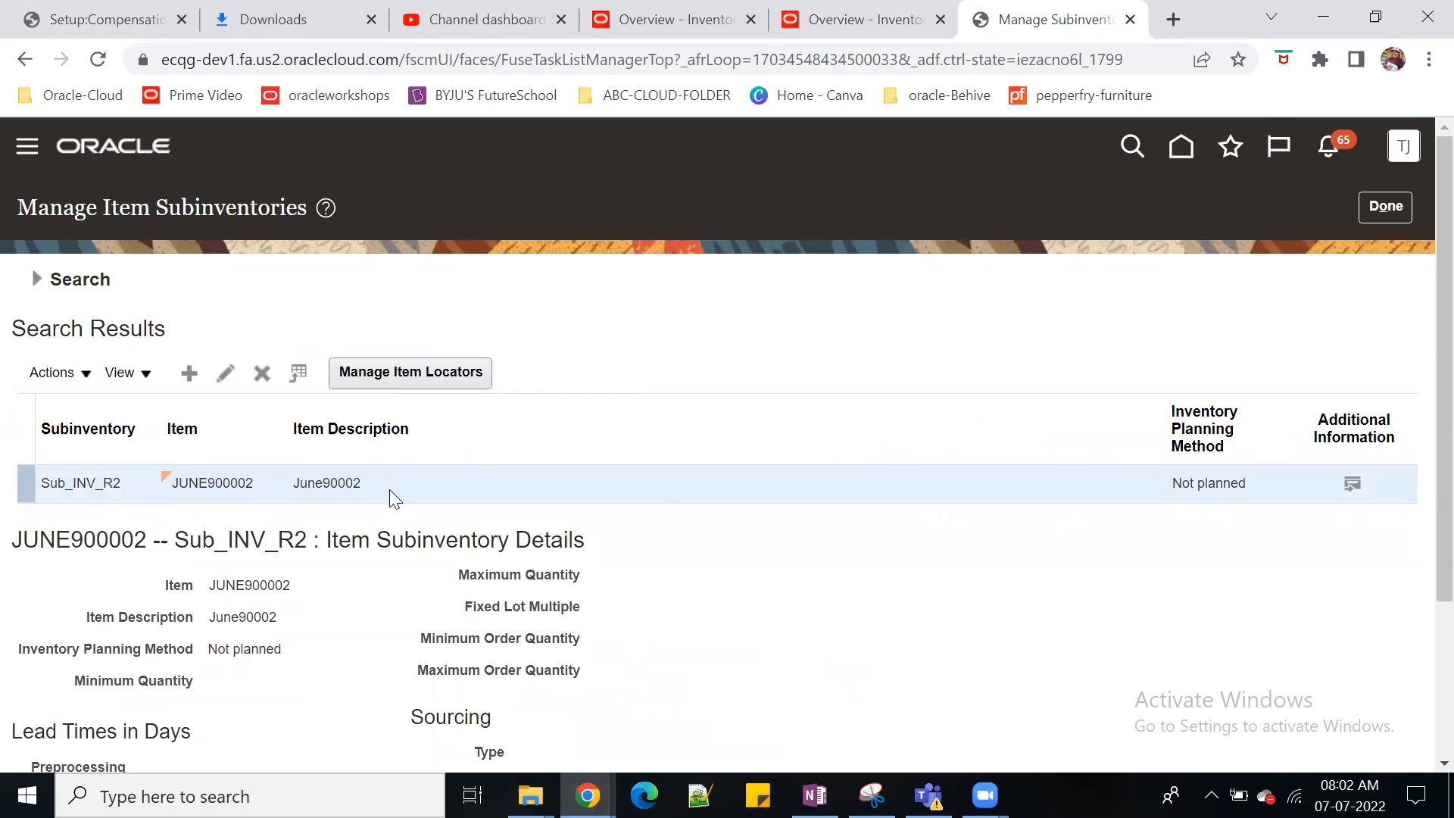
{"action": "left_click", "coordinate": [421, 371]}
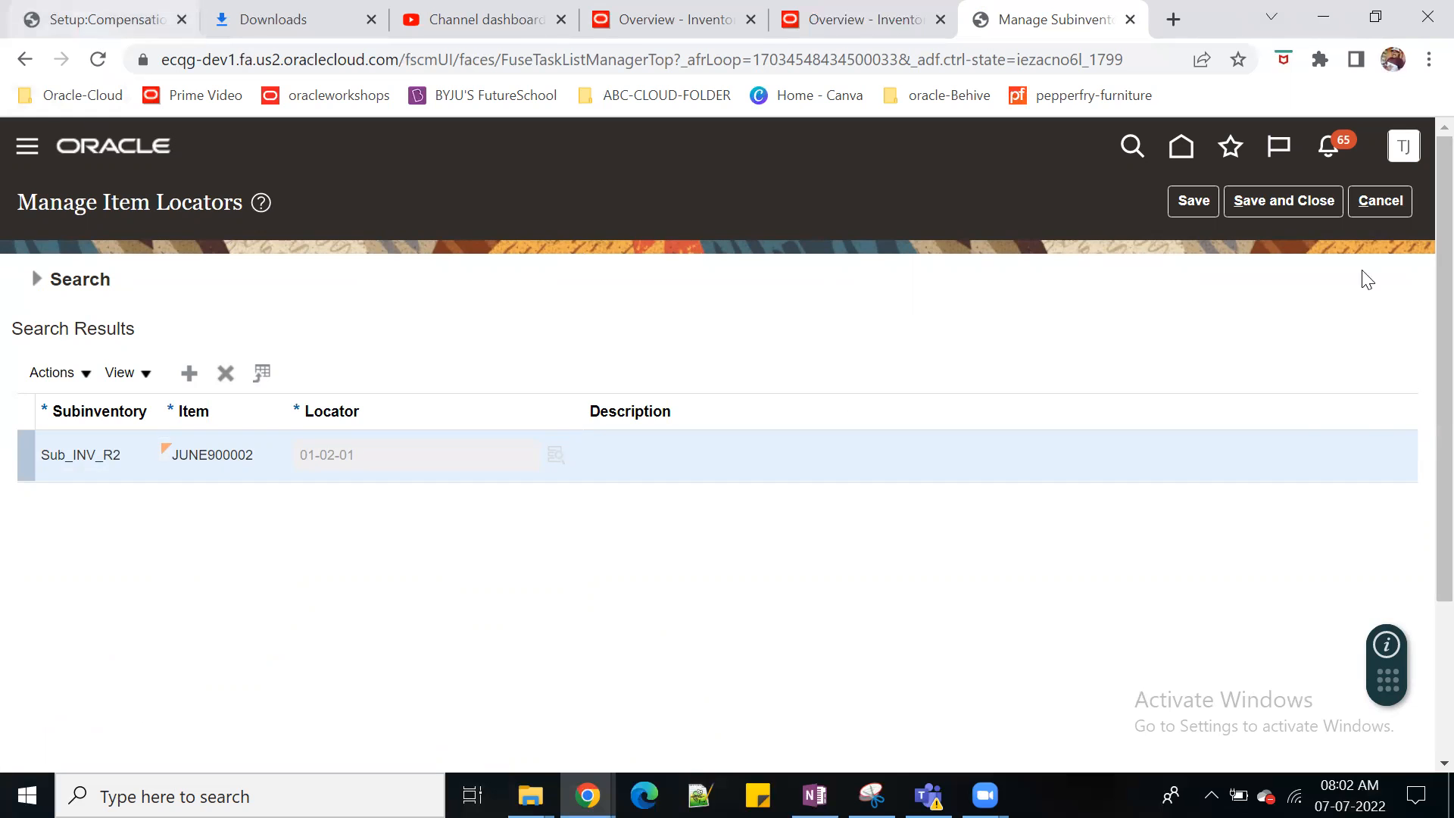
Step: Switch to the Inventory Management browser tab and go from the home page to the Product Information Management work area
{"action": "left_click", "coordinate": [655, 35]}
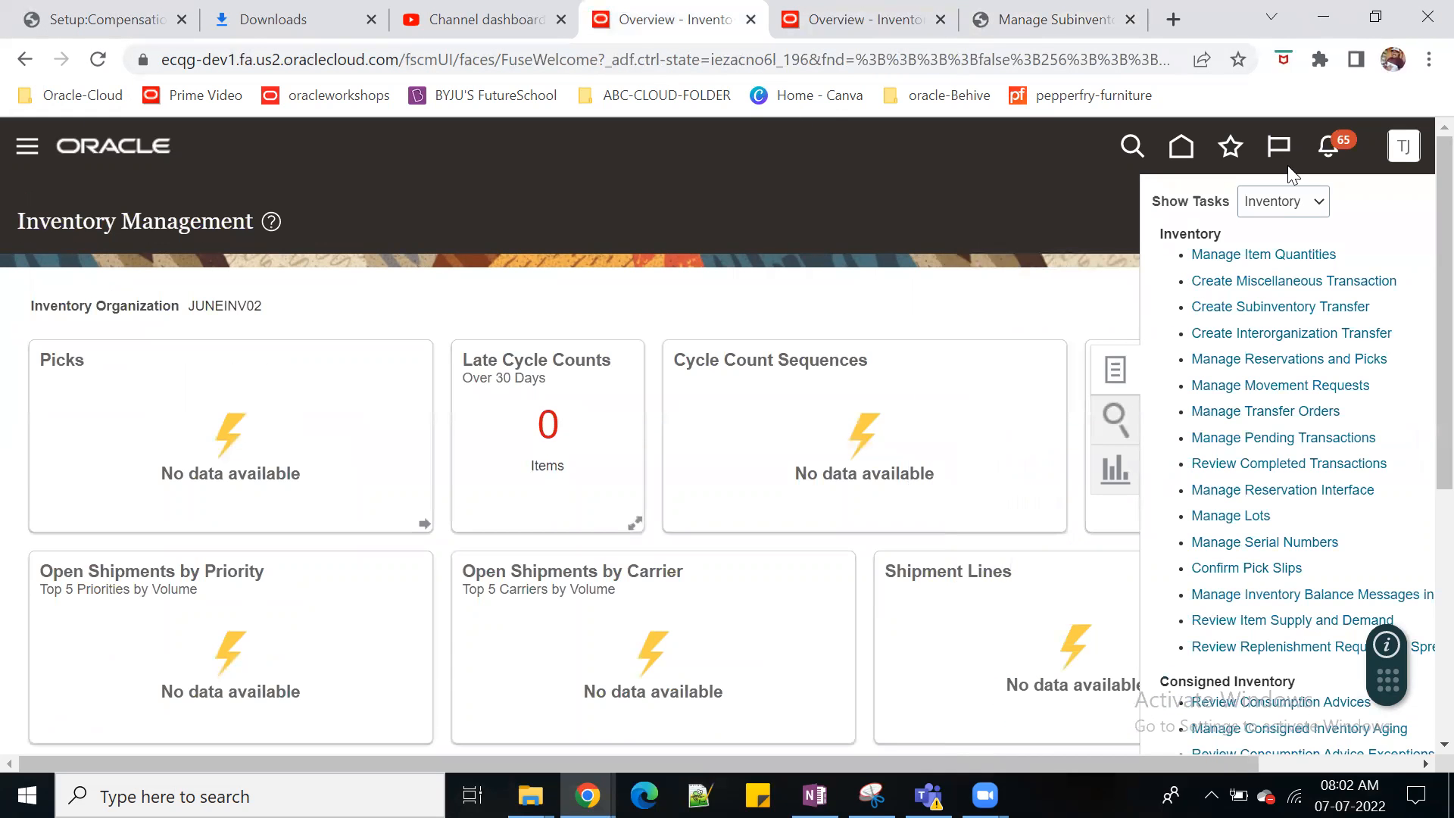
{"action": "left_click", "coordinate": [984, 211]}
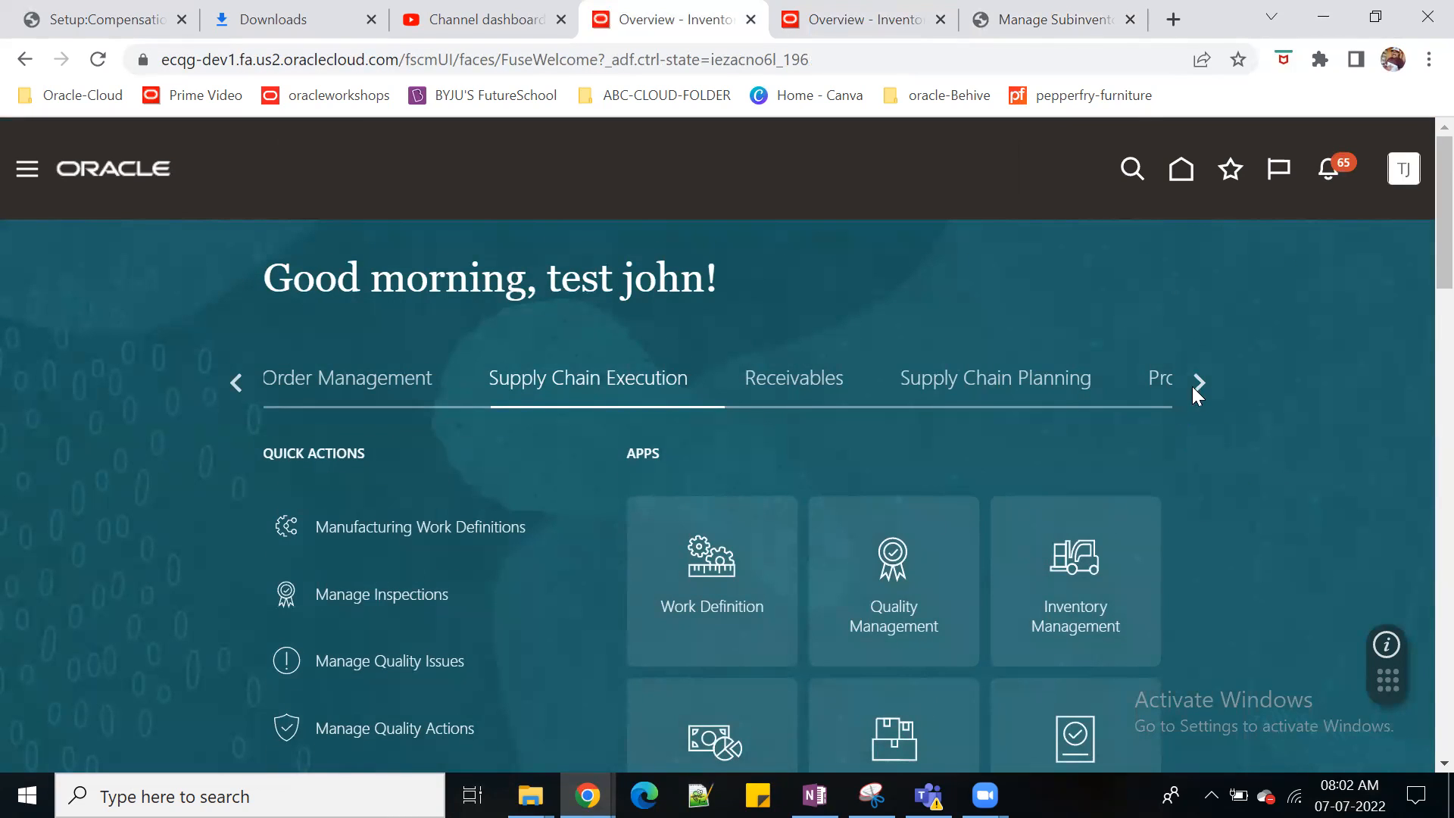
{"action": "left_click", "coordinate": [1162, 380]}
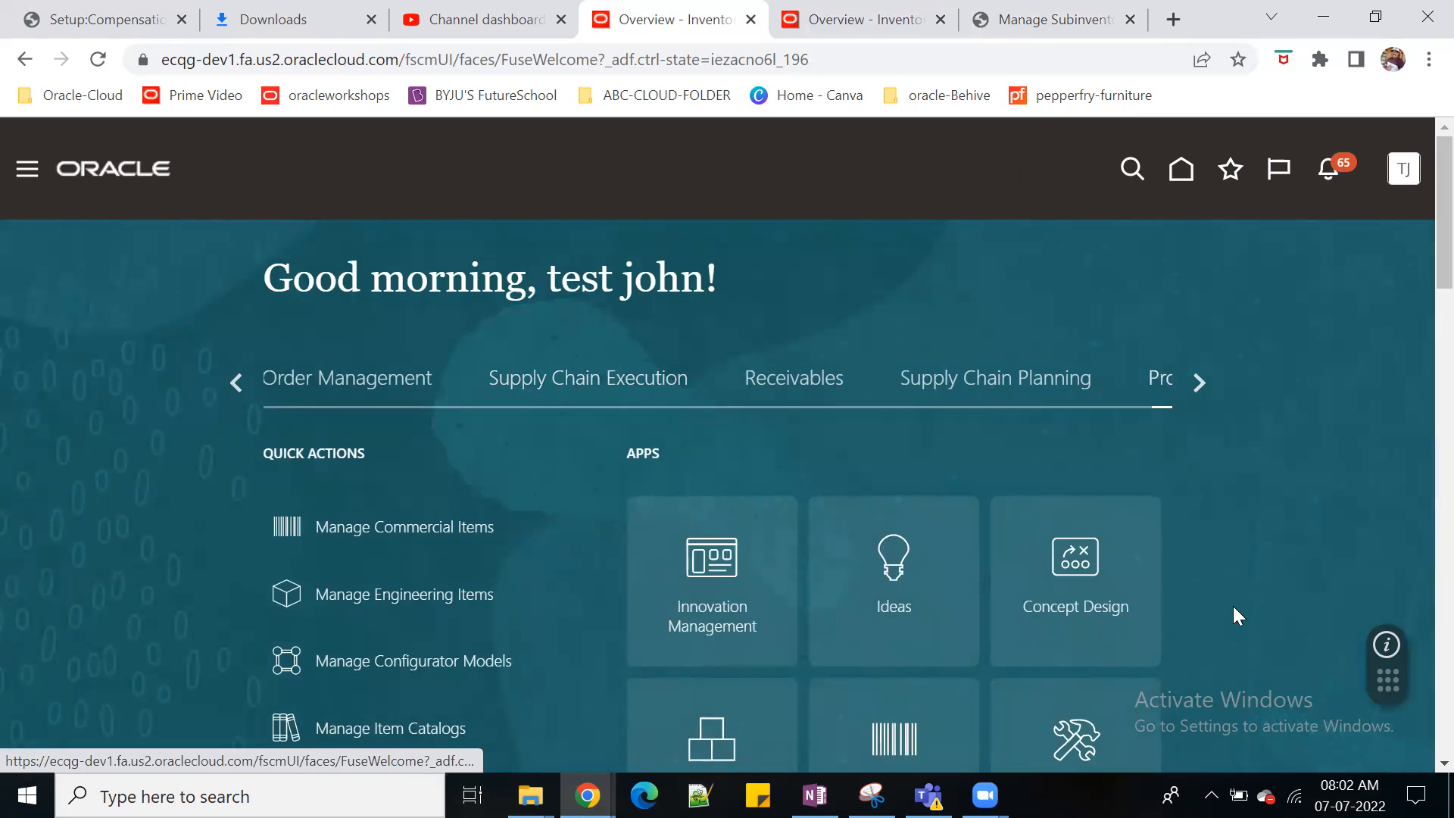
{"action": "scroll", "coordinate": [1215, 428], "scroll_direction": "down", "scroll_amount": 3}
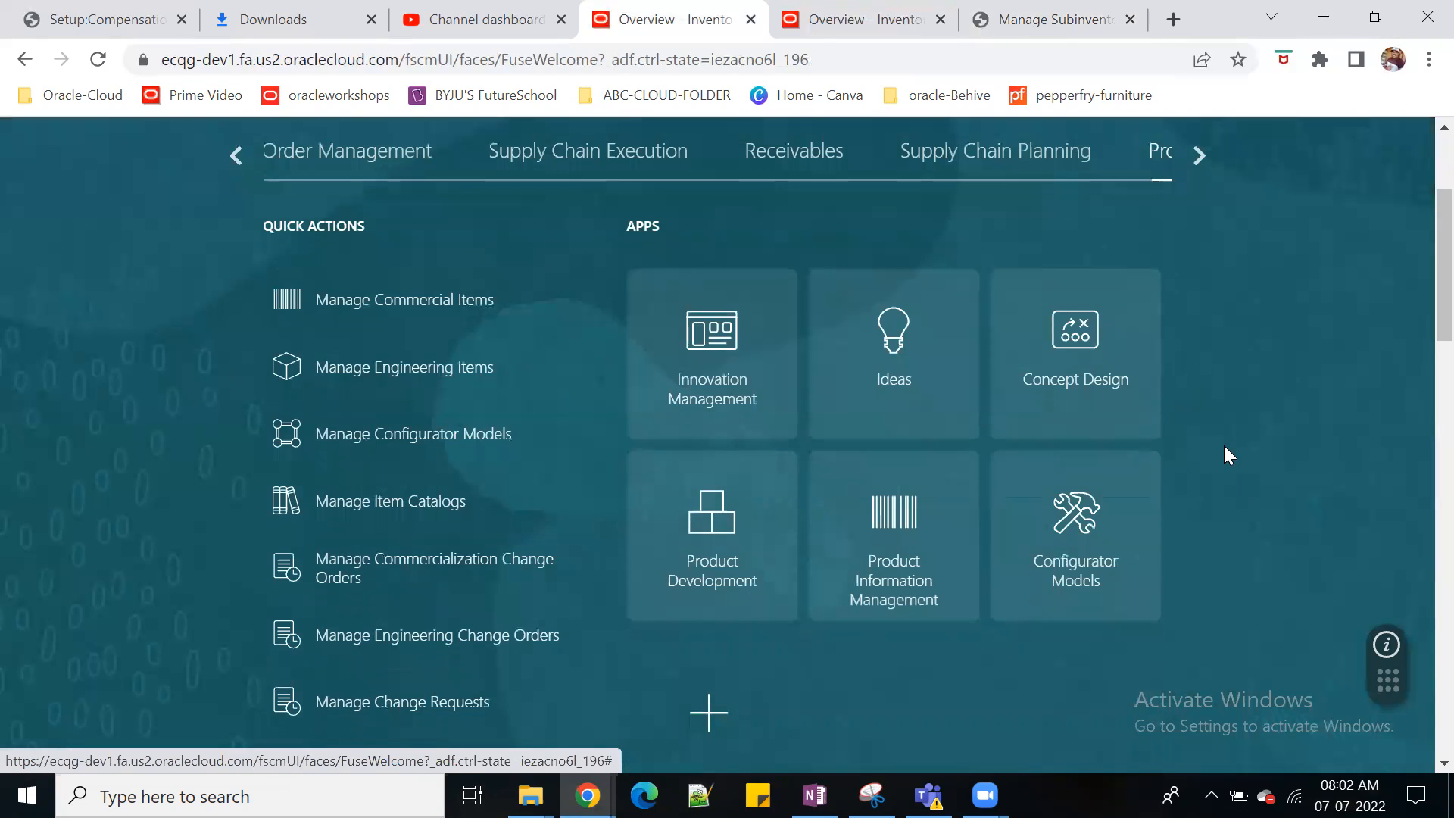
{"action": "left_click", "coordinate": [904, 585]}
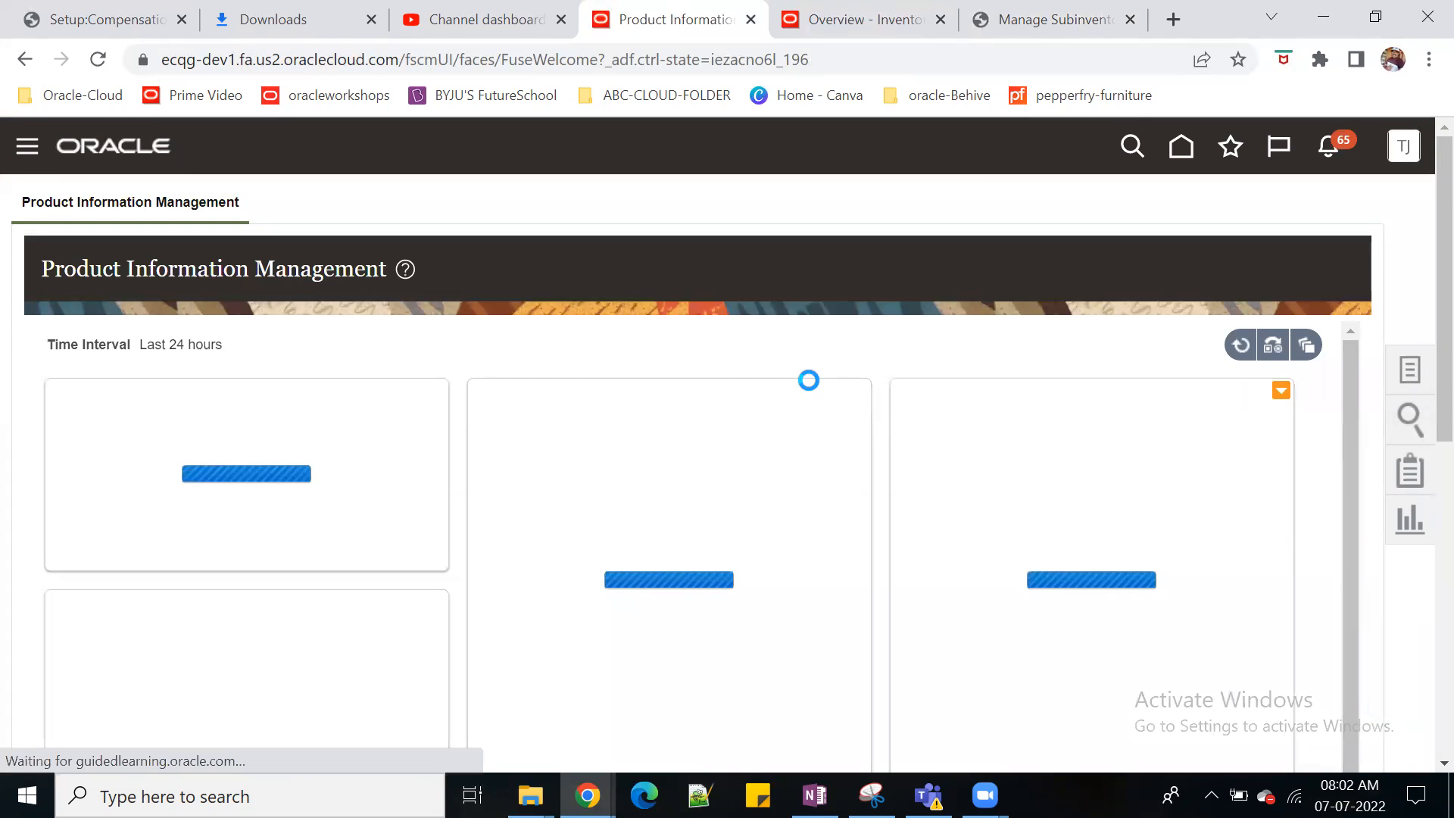
Step: Create one item in organization 000 as a copy of item JUNE900002
{"action": "left_click", "coordinate": [1409, 370]}
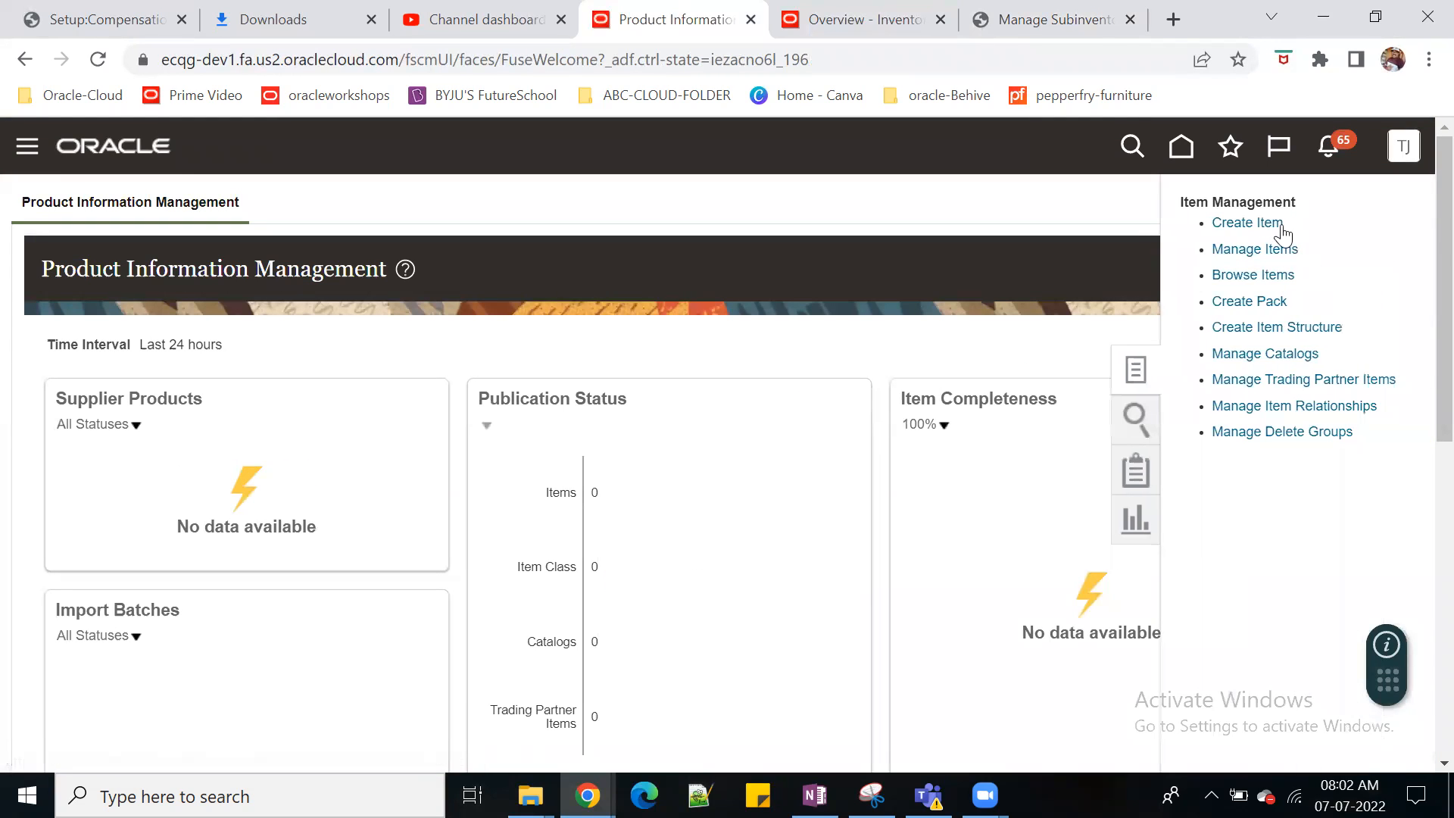
{"action": "left_click", "coordinate": [1266, 221]}
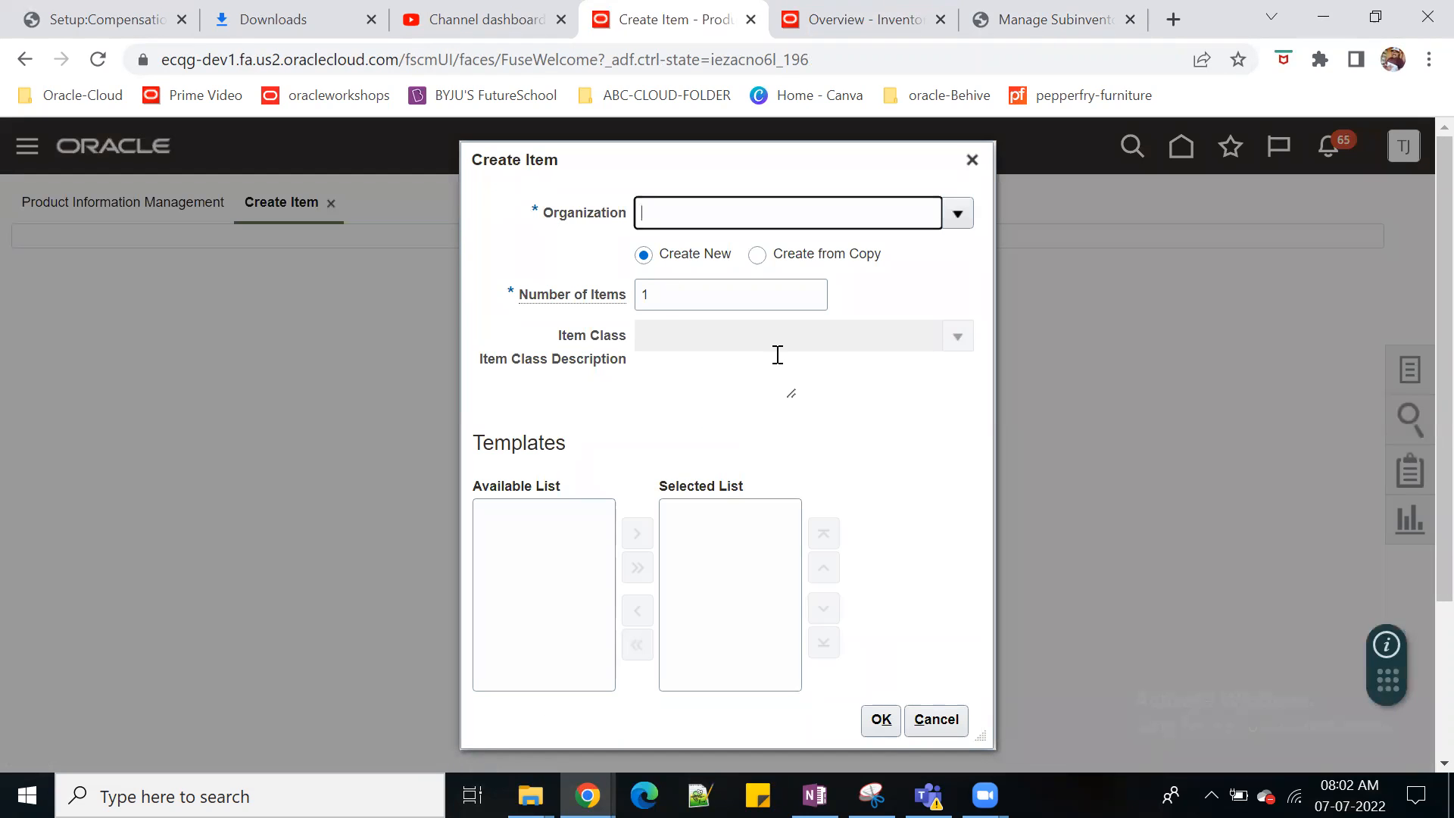
{"action": "type", "text": "000"}
{"action": "key", "text": "Tab"}
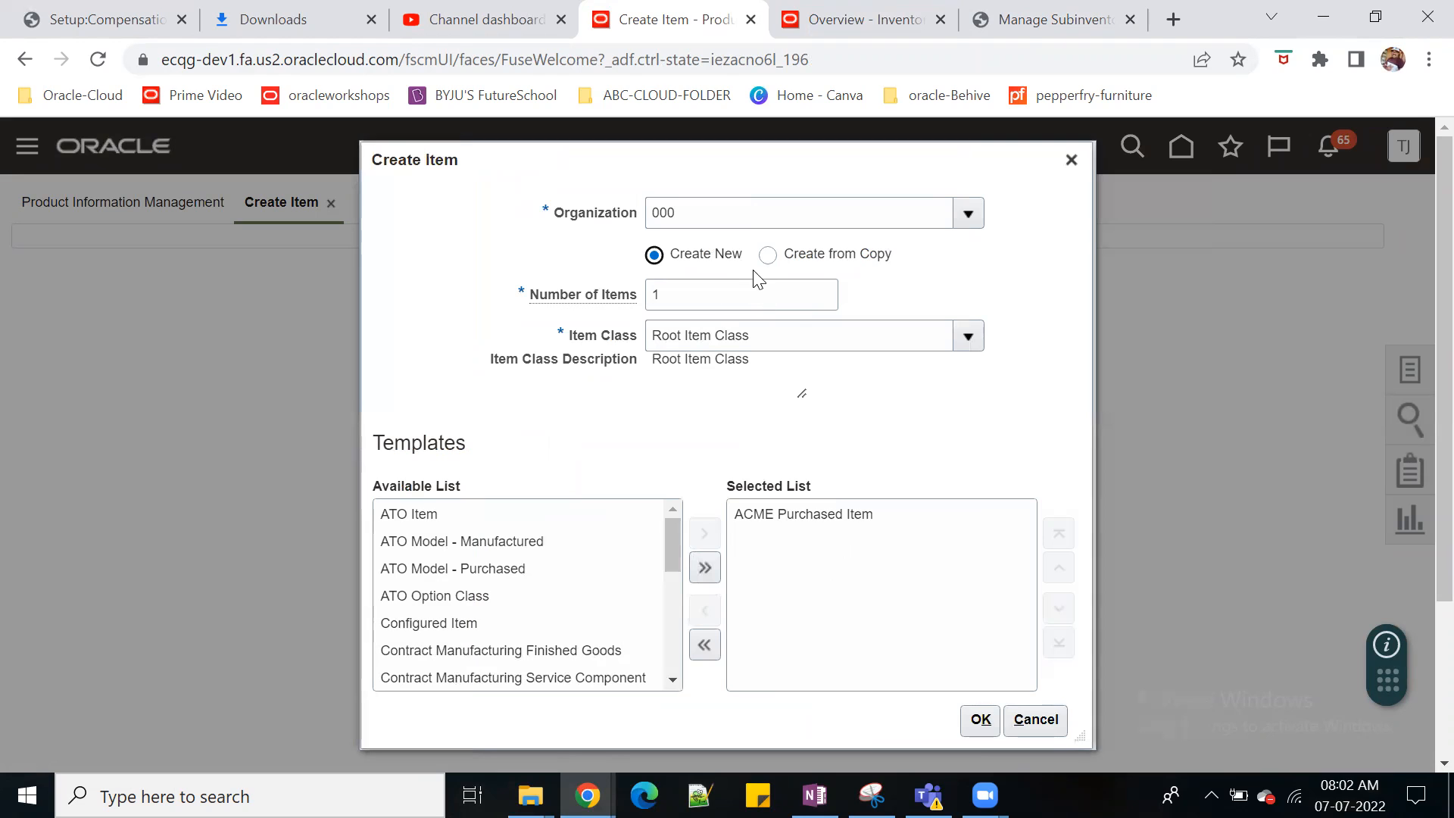
{"action": "left_click", "coordinate": [767, 255]}
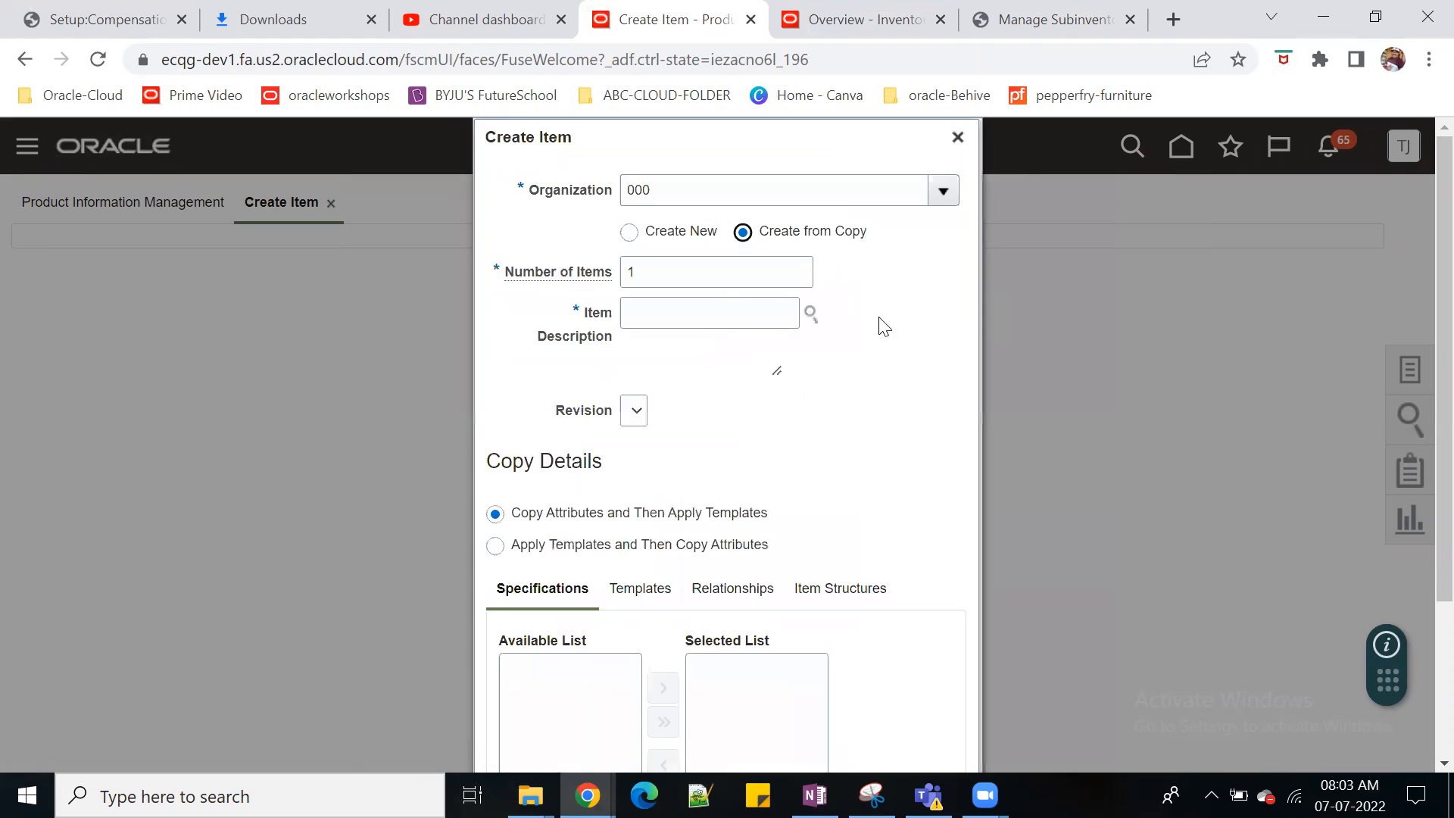
{"action": "left_click", "coordinate": [702, 314]}
{"action": "type", "text": "JUNE900002"}
{"action": "left_click", "coordinate": [836, 405]}
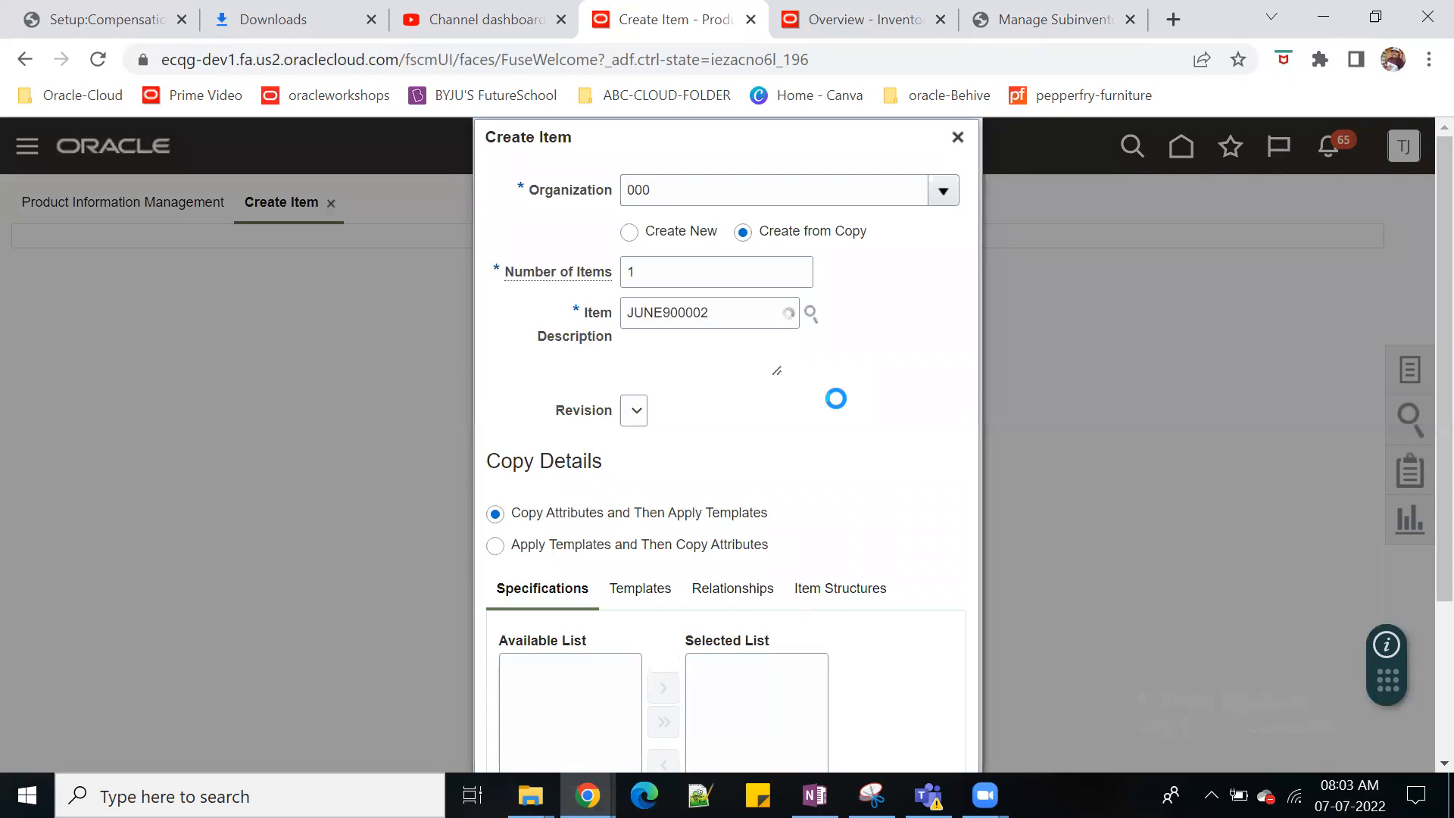
{"action": "scroll", "coordinate": [859, 429], "scroll_direction": "down", "scroll_amount": 3}
{"action": "left_click", "coordinate": [865, 669]}
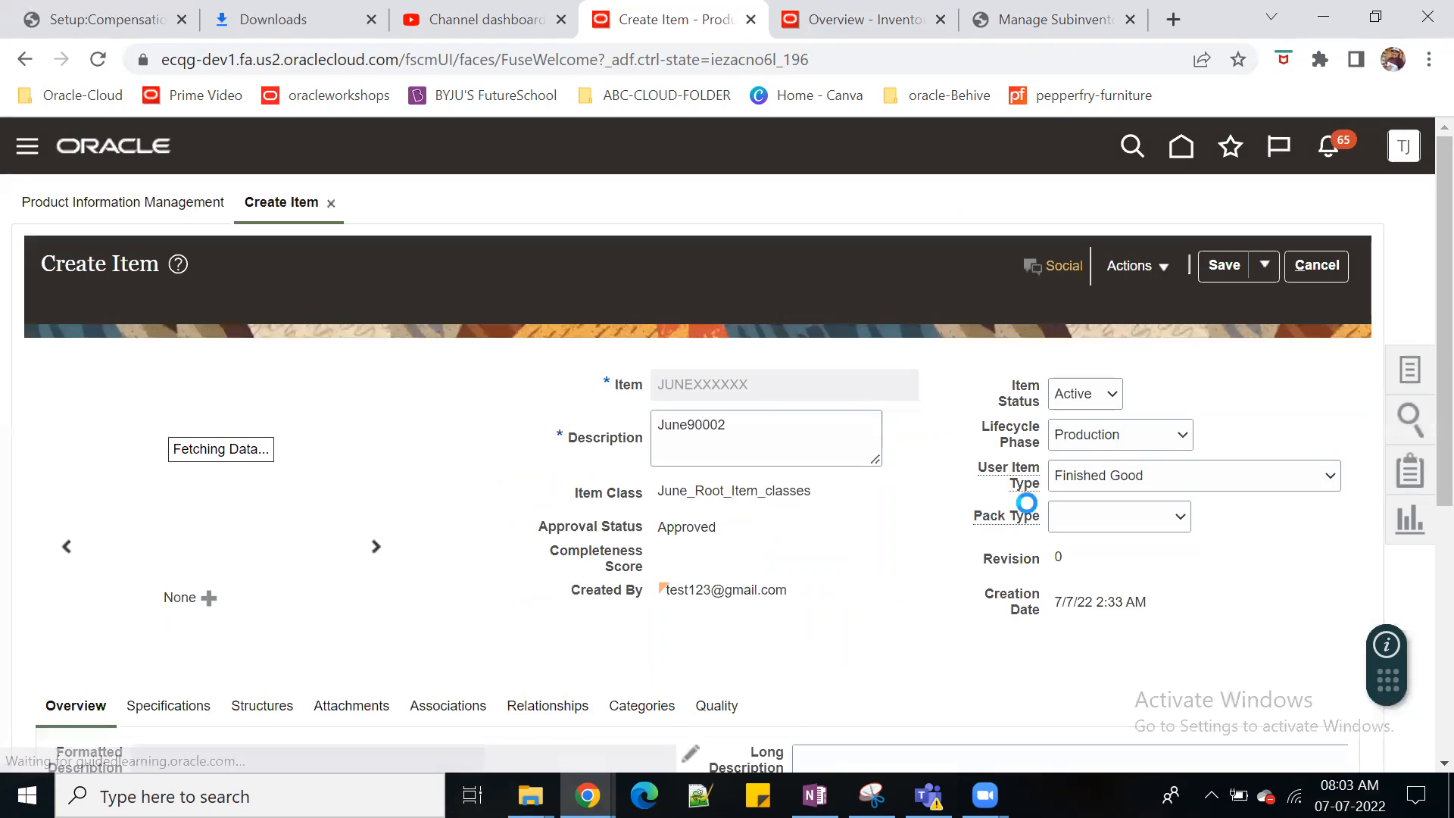
Step: Change the new item's description to June90003
{"action": "scroll", "coordinate": [832, 485], "scroll_direction": "down", "scroll_amount": 5}
{"action": "scroll", "coordinate": [772, 447], "scroll_direction": "up", "scroll_amount": 5}
{"action": "left_click", "coordinate": [719, 426]}
{"action": "key", "text": "BackSpace"}
{"action": "type", "text": "3"}
Step: Set Restrict Subinventory to No in the Locator section of the item's inventory specifications
{"action": "scroll", "coordinate": [826, 508], "scroll_direction": "down", "scroll_amount": 3}
{"action": "left_click", "coordinate": [167, 478]}
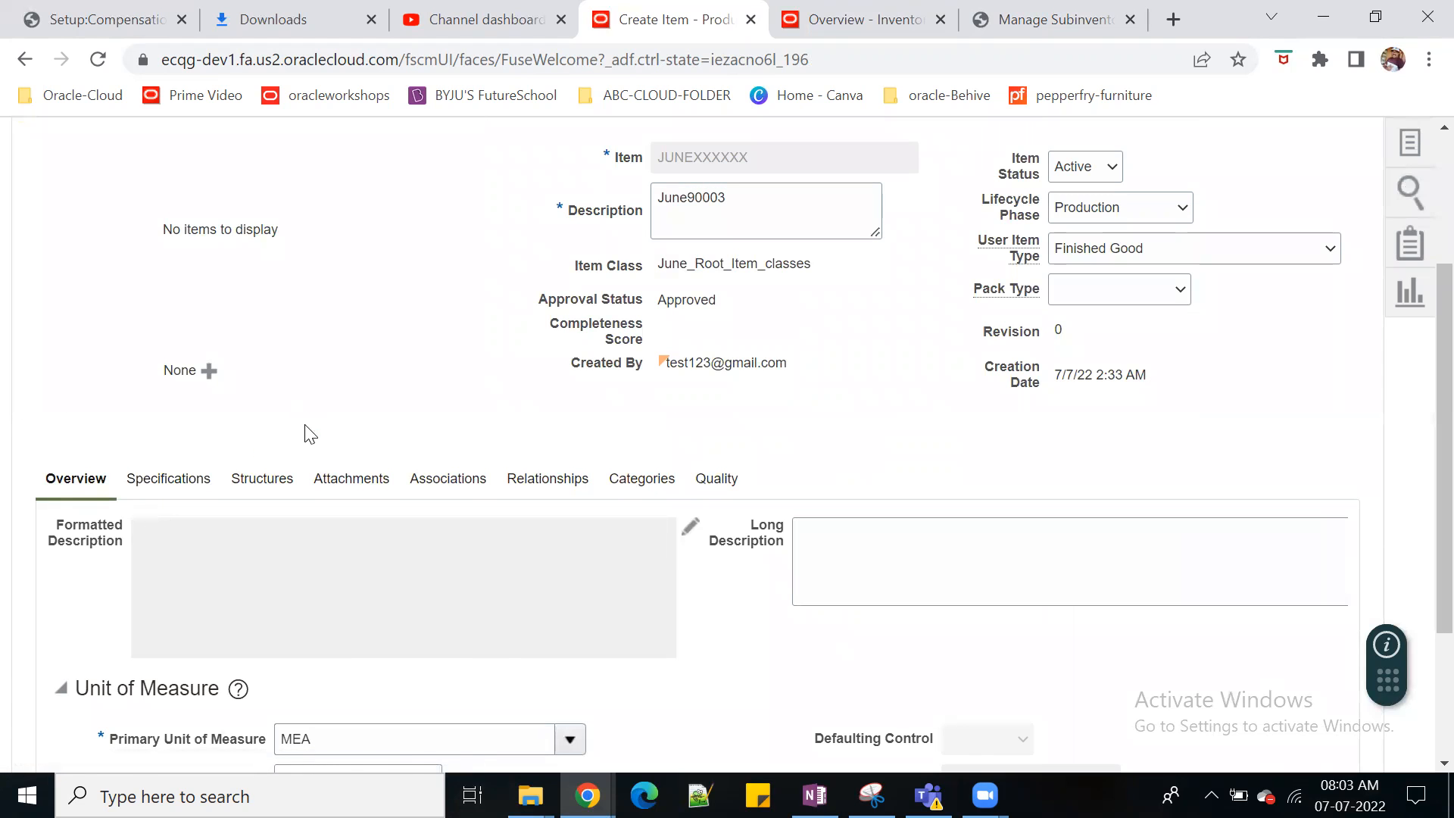
{"action": "scroll", "coordinate": [302, 427], "scroll_direction": "down", "scroll_amount": 7}
{"action": "left_click", "coordinate": [85, 366]}
{"action": "scroll", "coordinate": [672, 493], "scroll_direction": "down", "scroll_amount": 6}
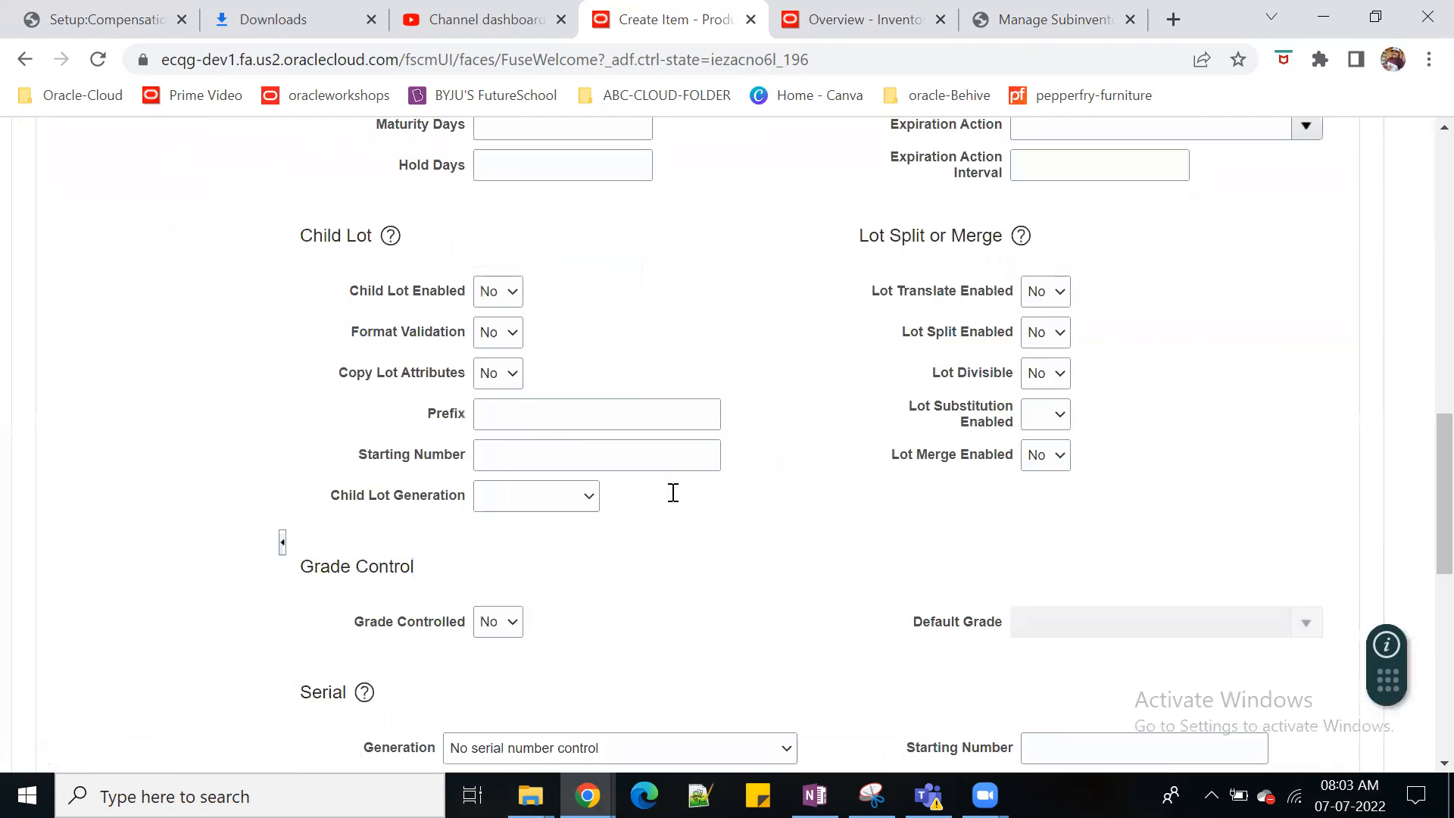
{"action": "scroll", "coordinate": [674, 495], "scroll_direction": "down", "scroll_amount": 3}
{"action": "scroll", "coordinate": [676, 500], "scroll_direction": "down", "scroll_amount": 7}
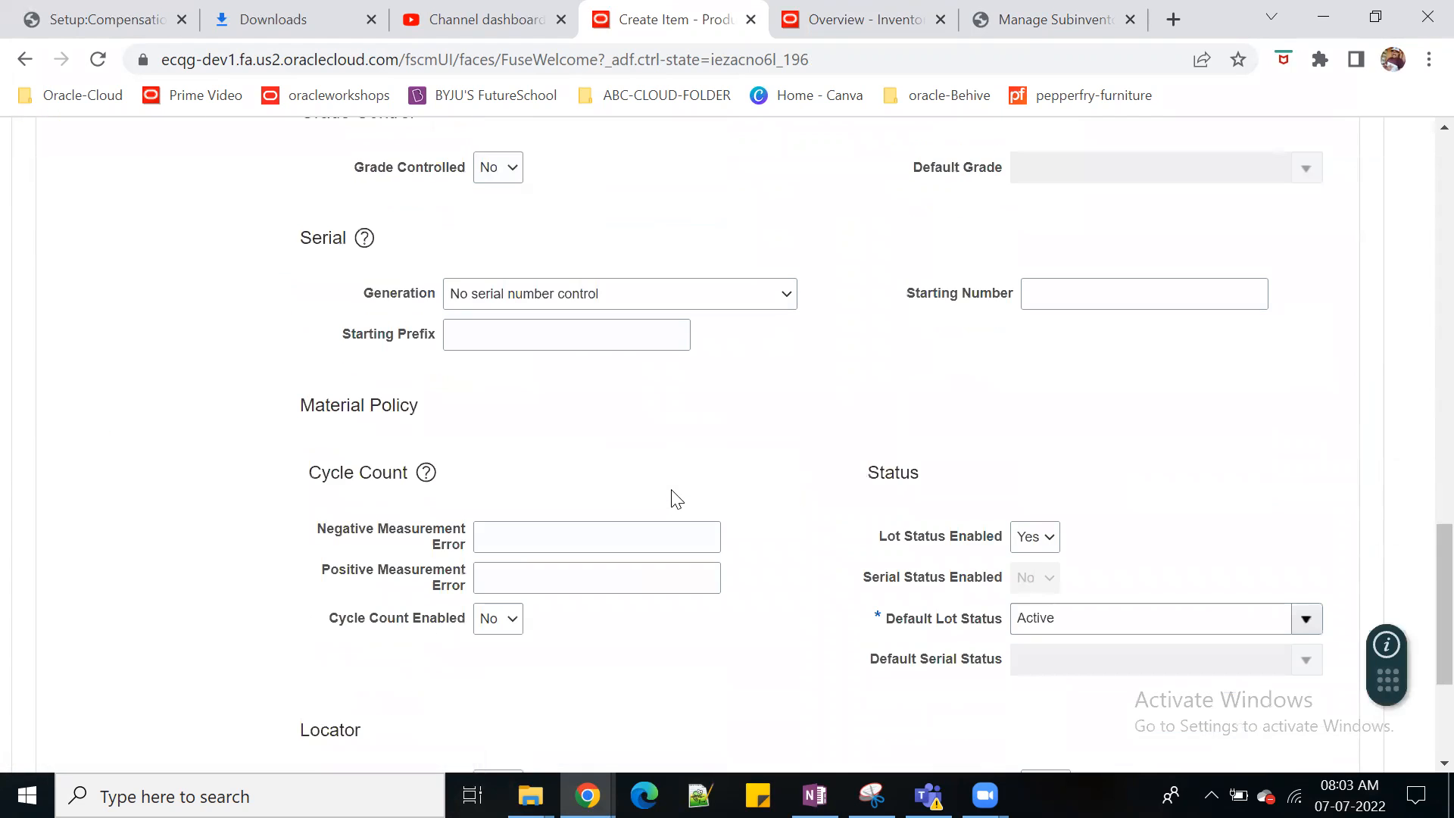
{"action": "left_click", "coordinate": [520, 513]}
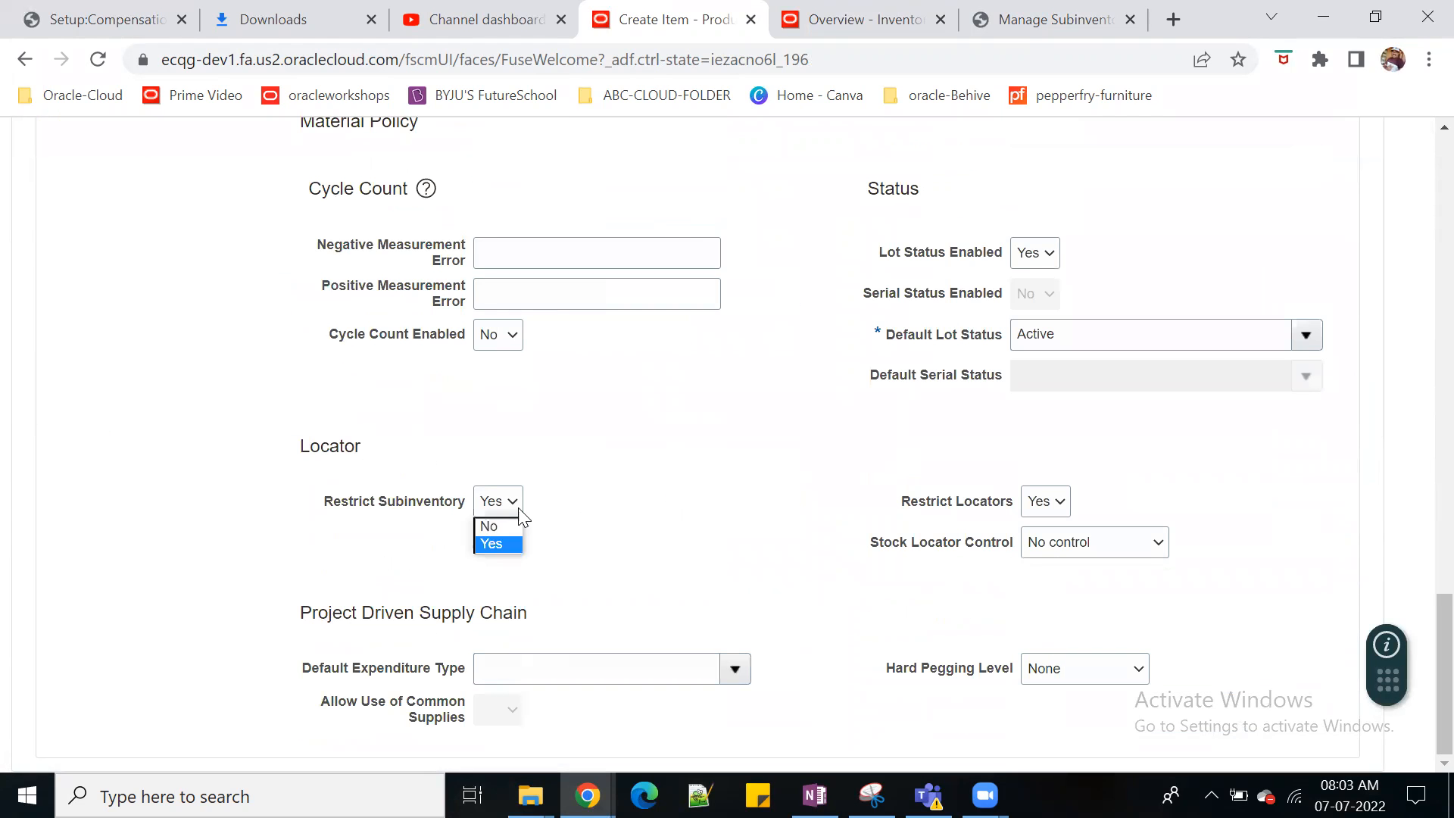
{"action": "left_click", "coordinate": [502, 526]}
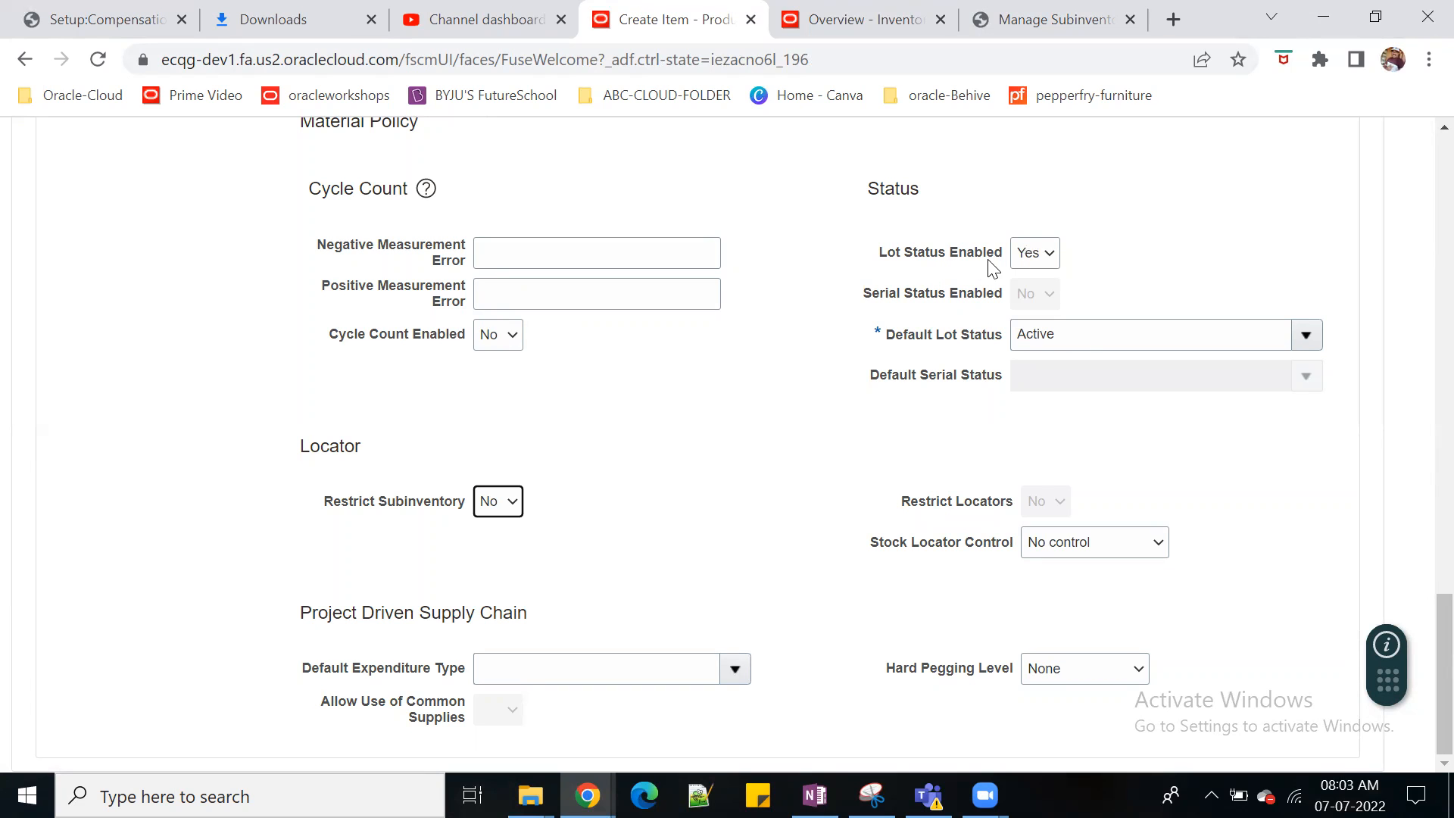
Step: Set the item's serial generation to Dynamic entry at inventory receipt, after trying Predefined serial number
{"action": "scroll", "coordinate": [714, 470], "scroll_direction": "up", "scroll_amount": 8}
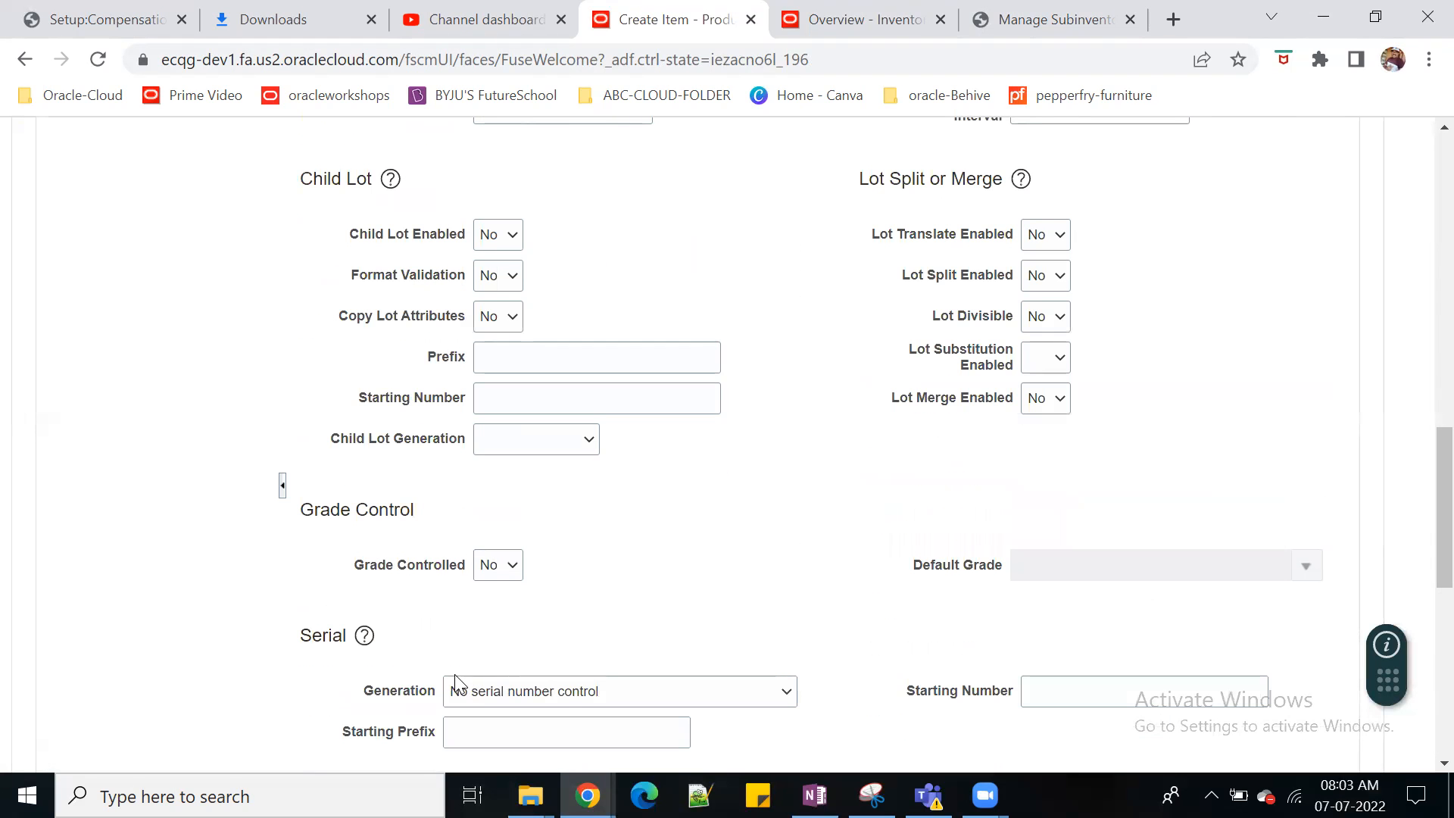
{"action": "scroll", "coordinate": [649, 636], "scroll_direction": "down", "scroll_amount": 4}
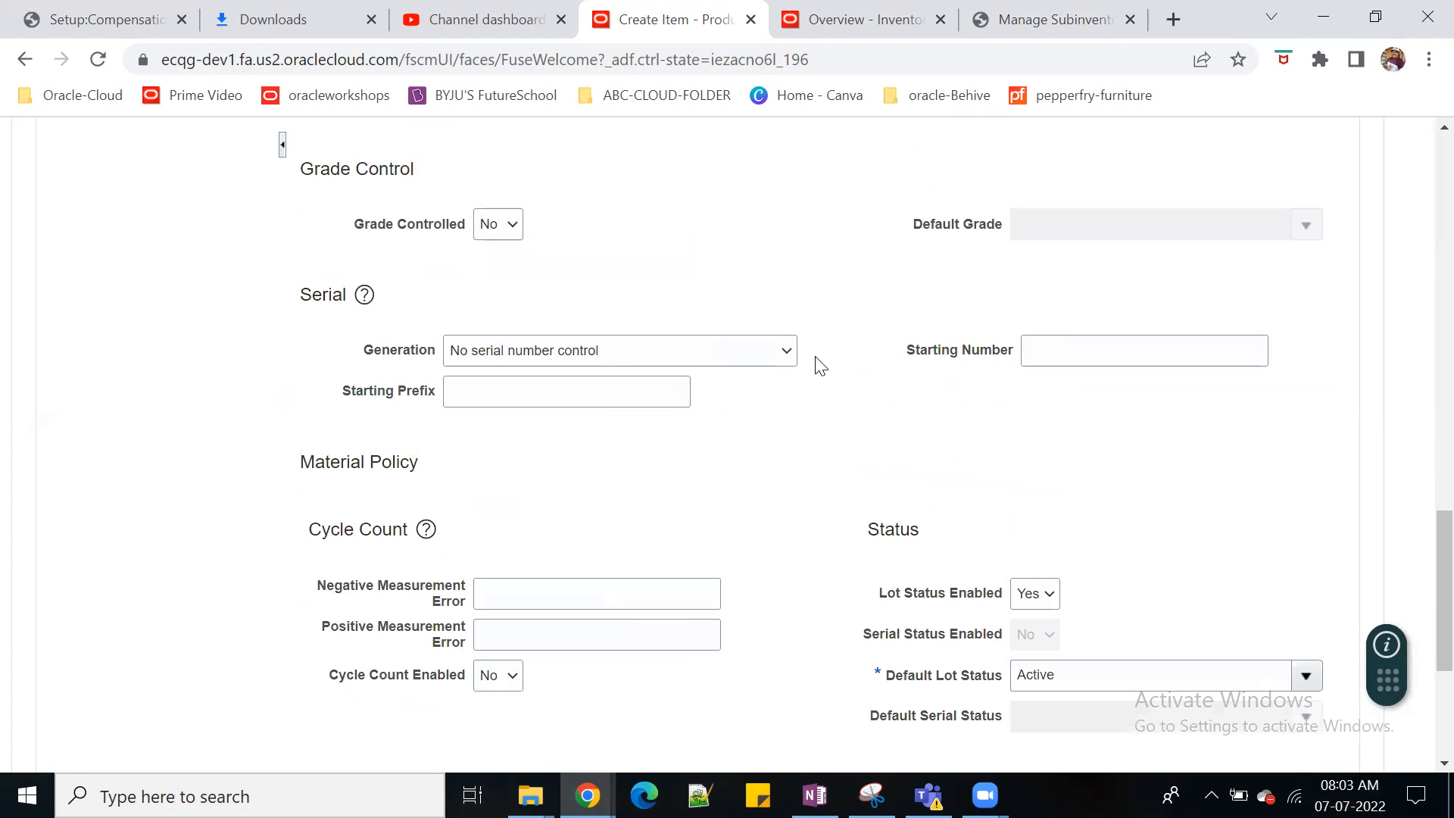
{"action": "left_click", "coordinate": [787, 350]}
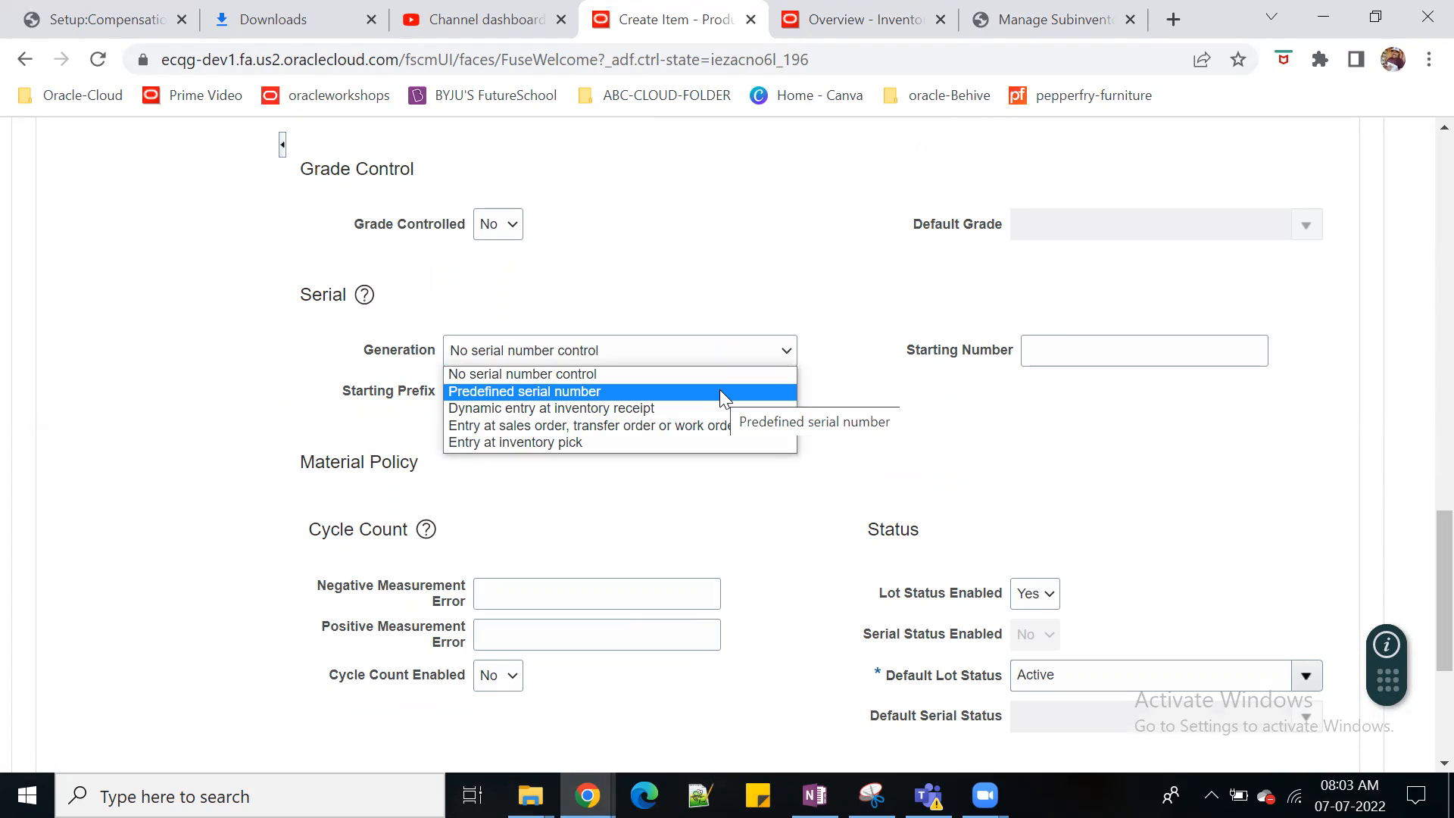
{"action": "left_click", "coordinate": [720, 389]}
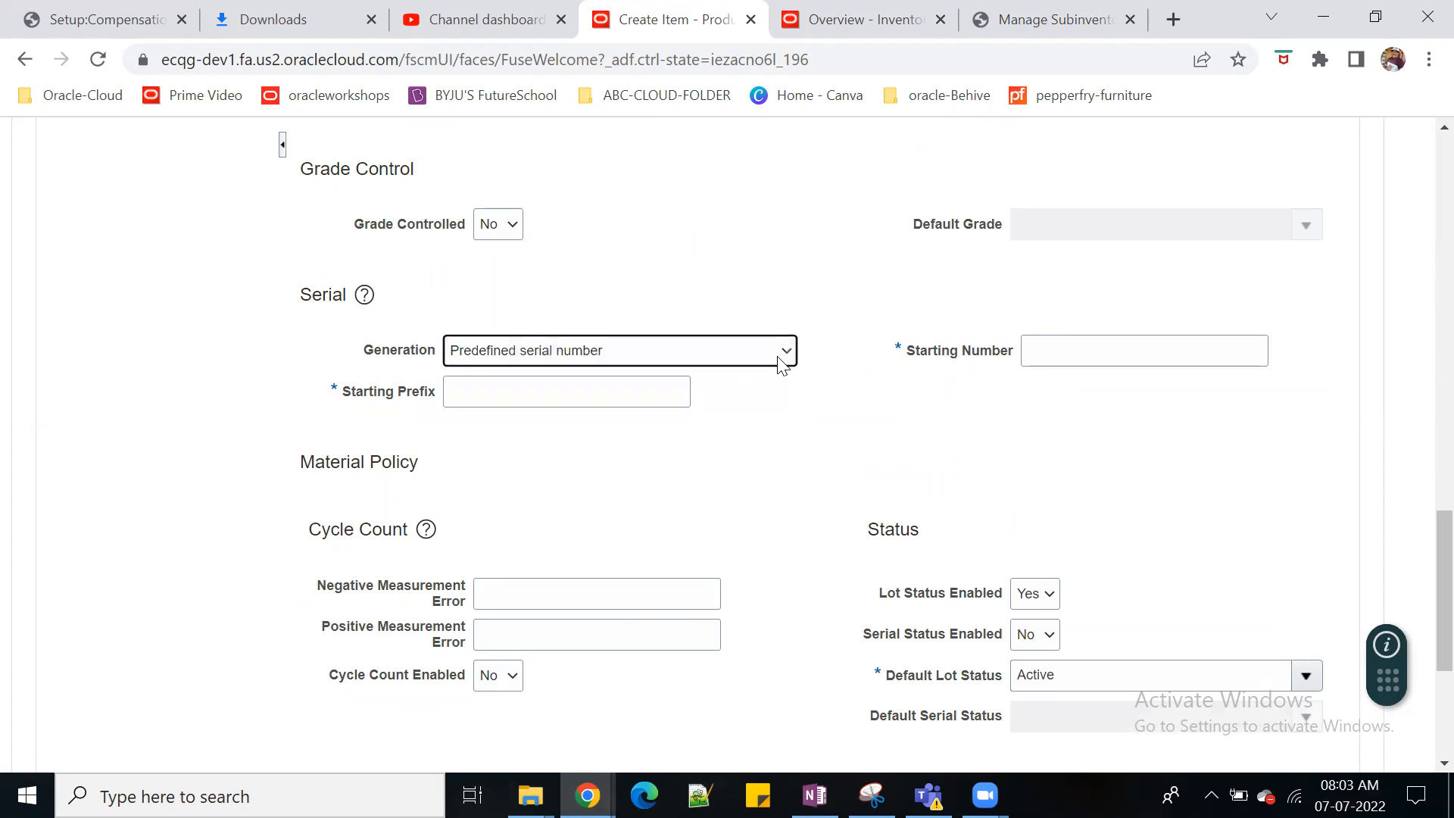
{"action": "left_click", "coordinate": [778, 360]}
{"action": "left_click", "coordinate": [719, 407]}
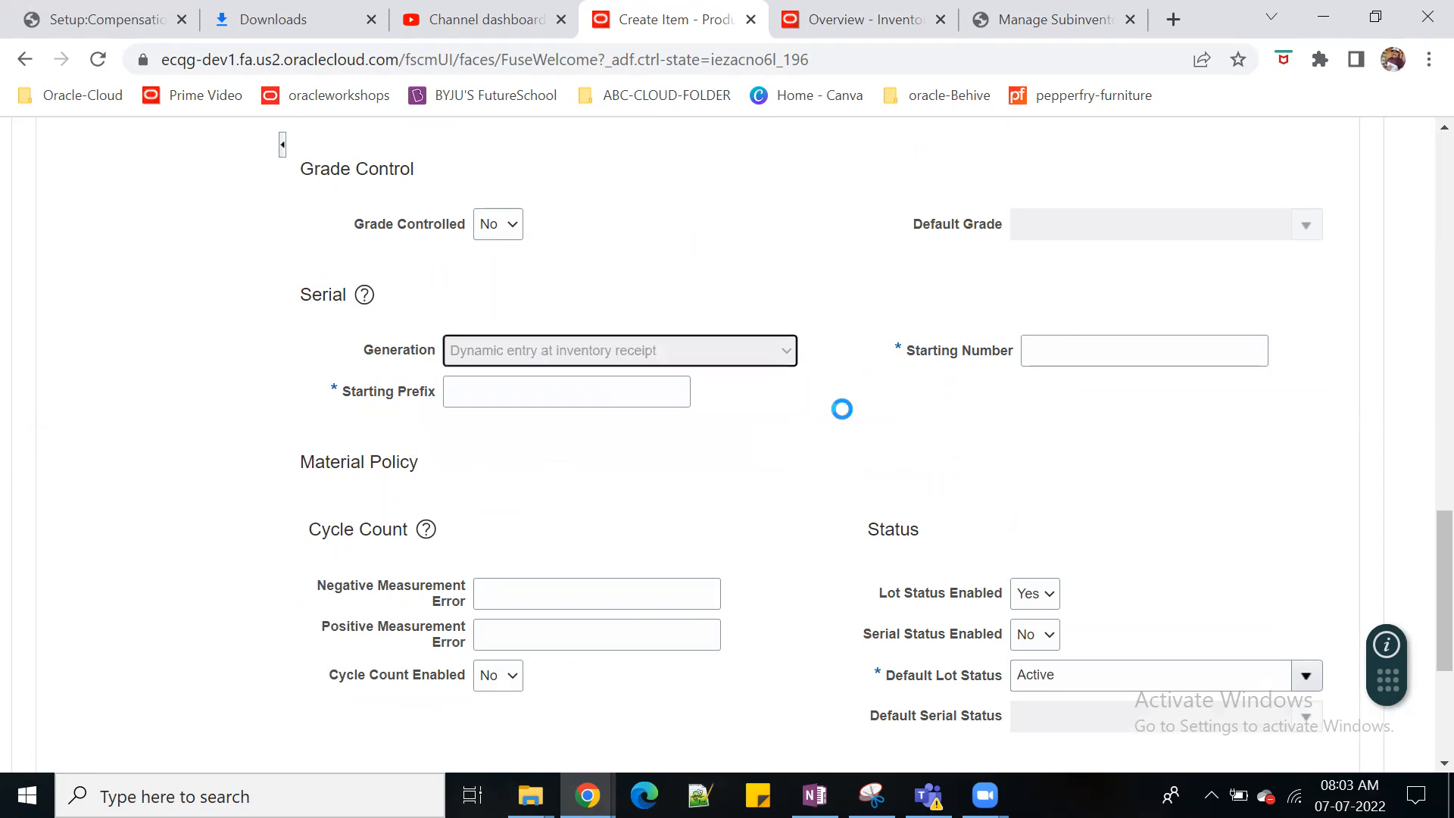
Step: Set Serial Status Enabled to Yes in the item's Status section
{"action": "scroll", "coordinate": [1066, 449], "scroll_direction": "down", "scroll_amount": 3}
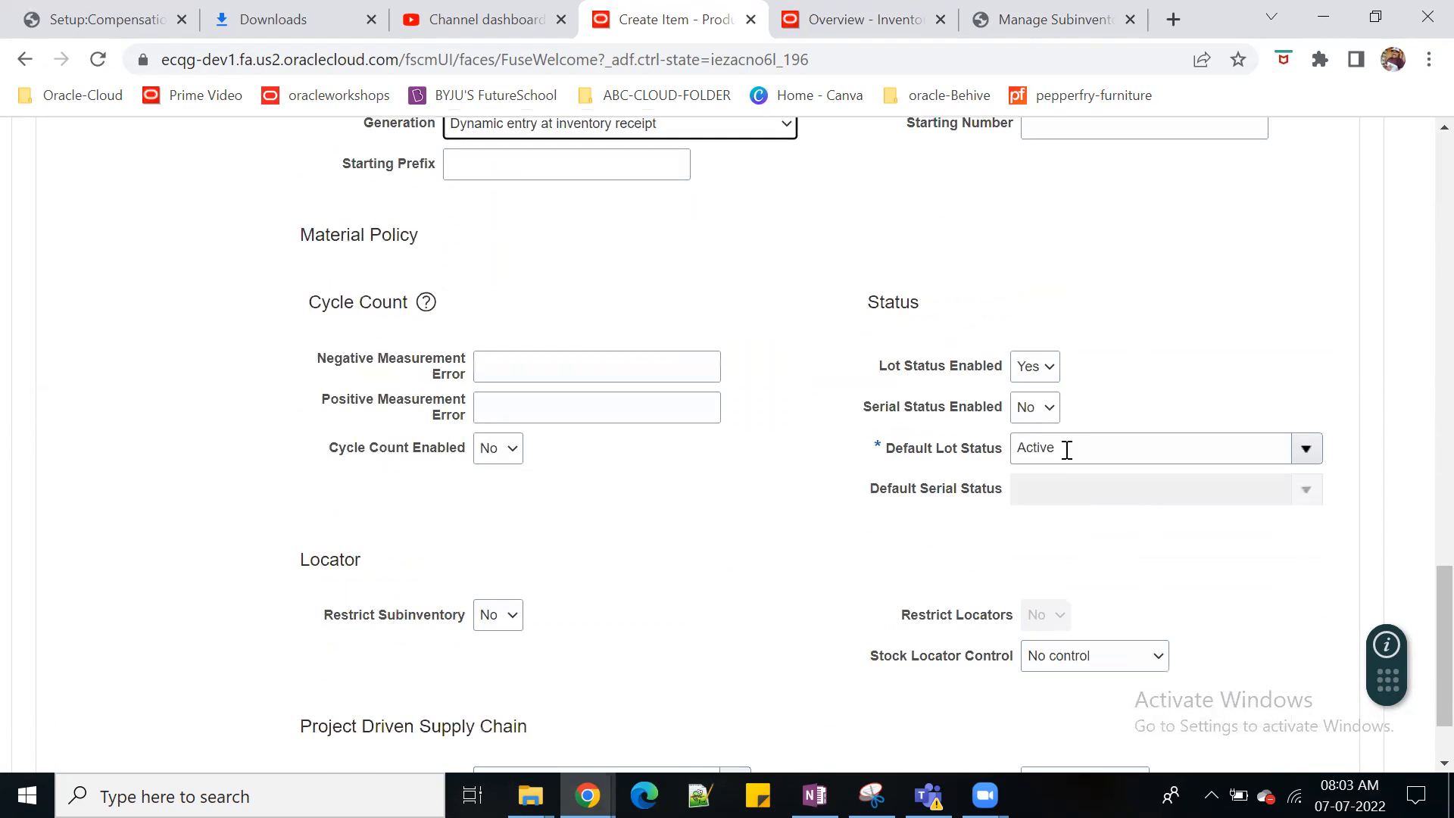
{"action": "left_click", "coordinate": [1049, 408]}
{"action": "left_click", "coordinate": [1045, 448]}
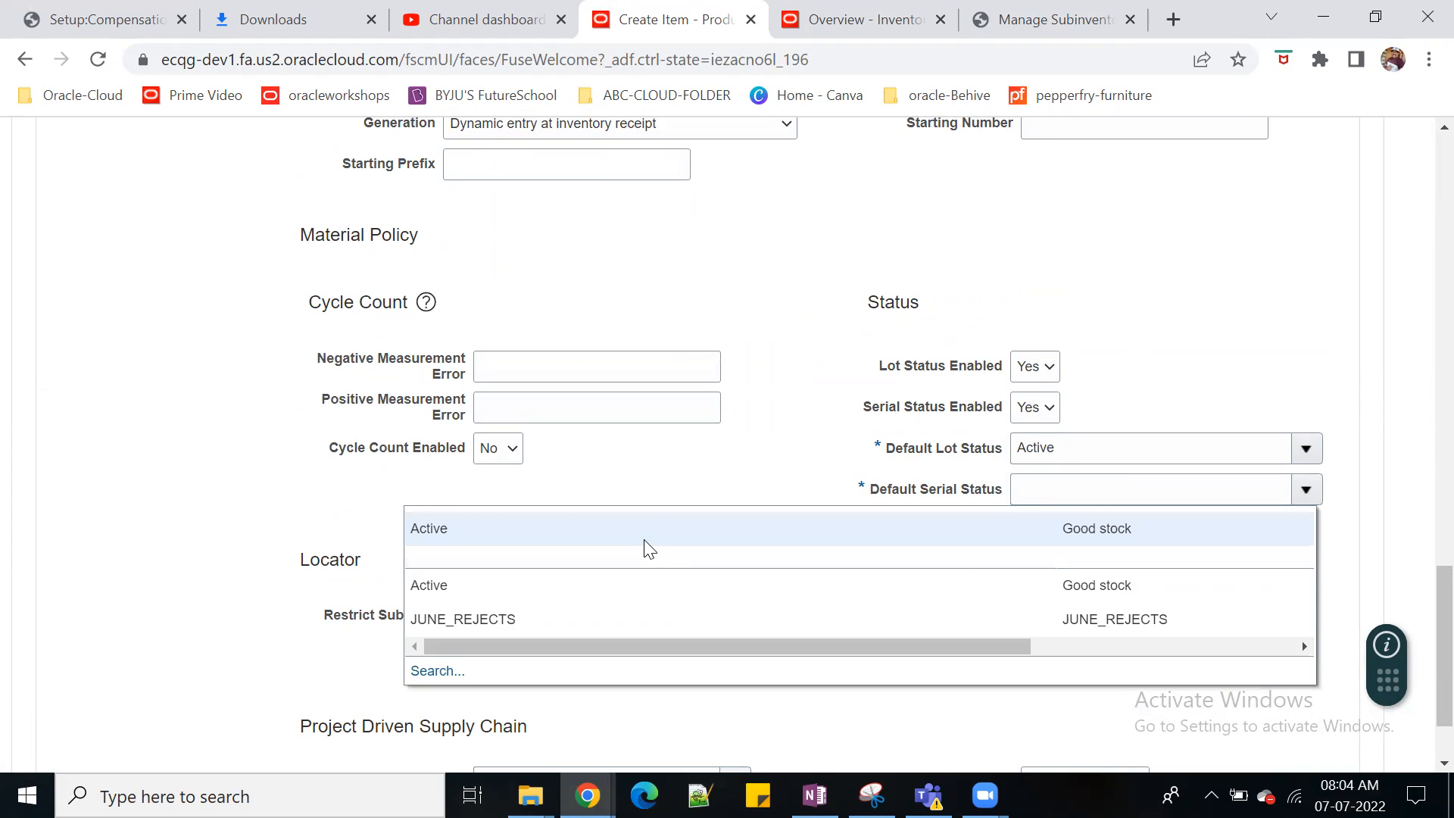
Step: Set the item's Default Serial Status to Active and save the new item
{"action": "left_click", "coordinate": [879, 584]}
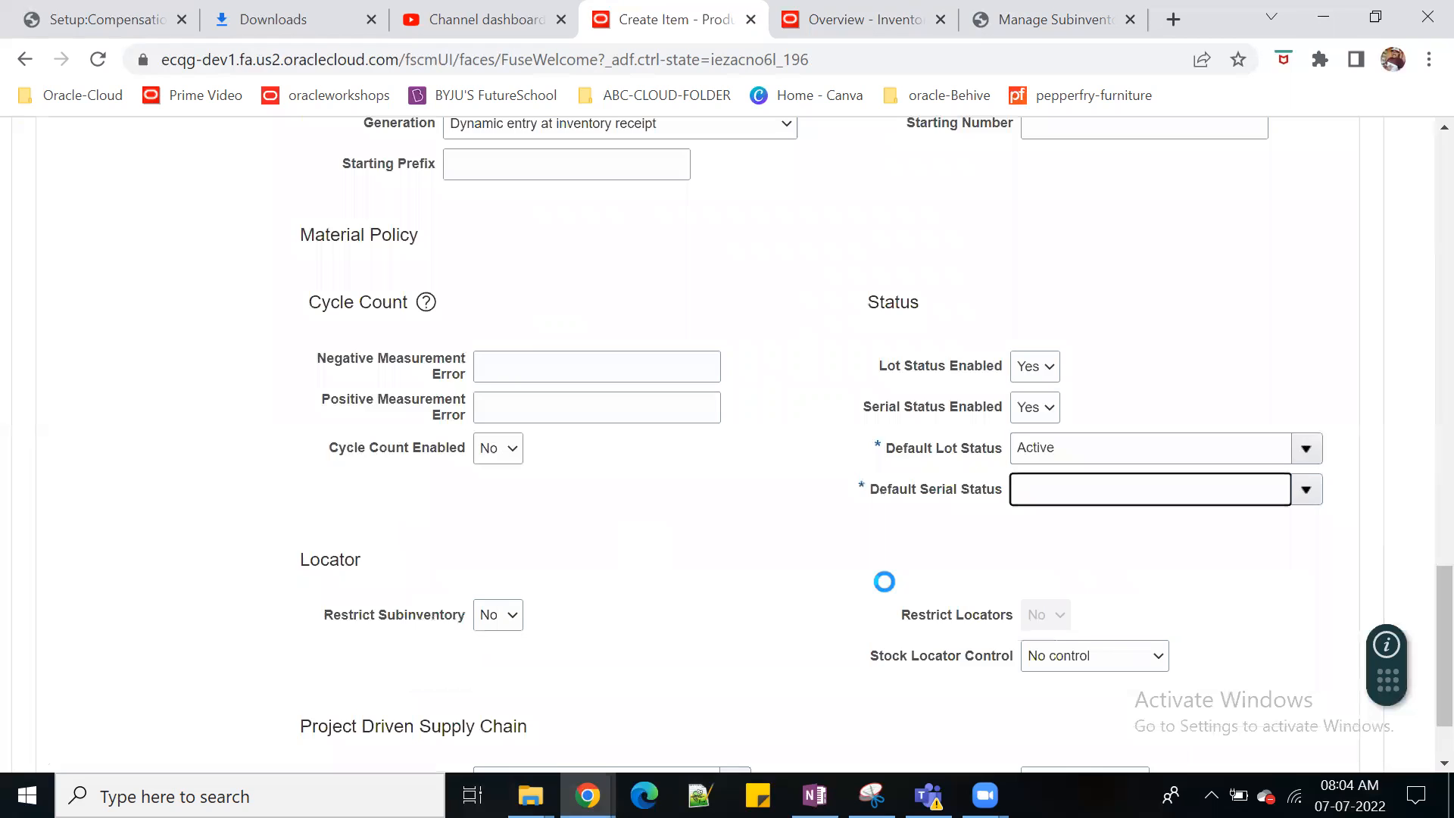
{"action": "scroll", "coordinate": [1159, 496], "scroll_direction": "up", "scroll_amount": 20}
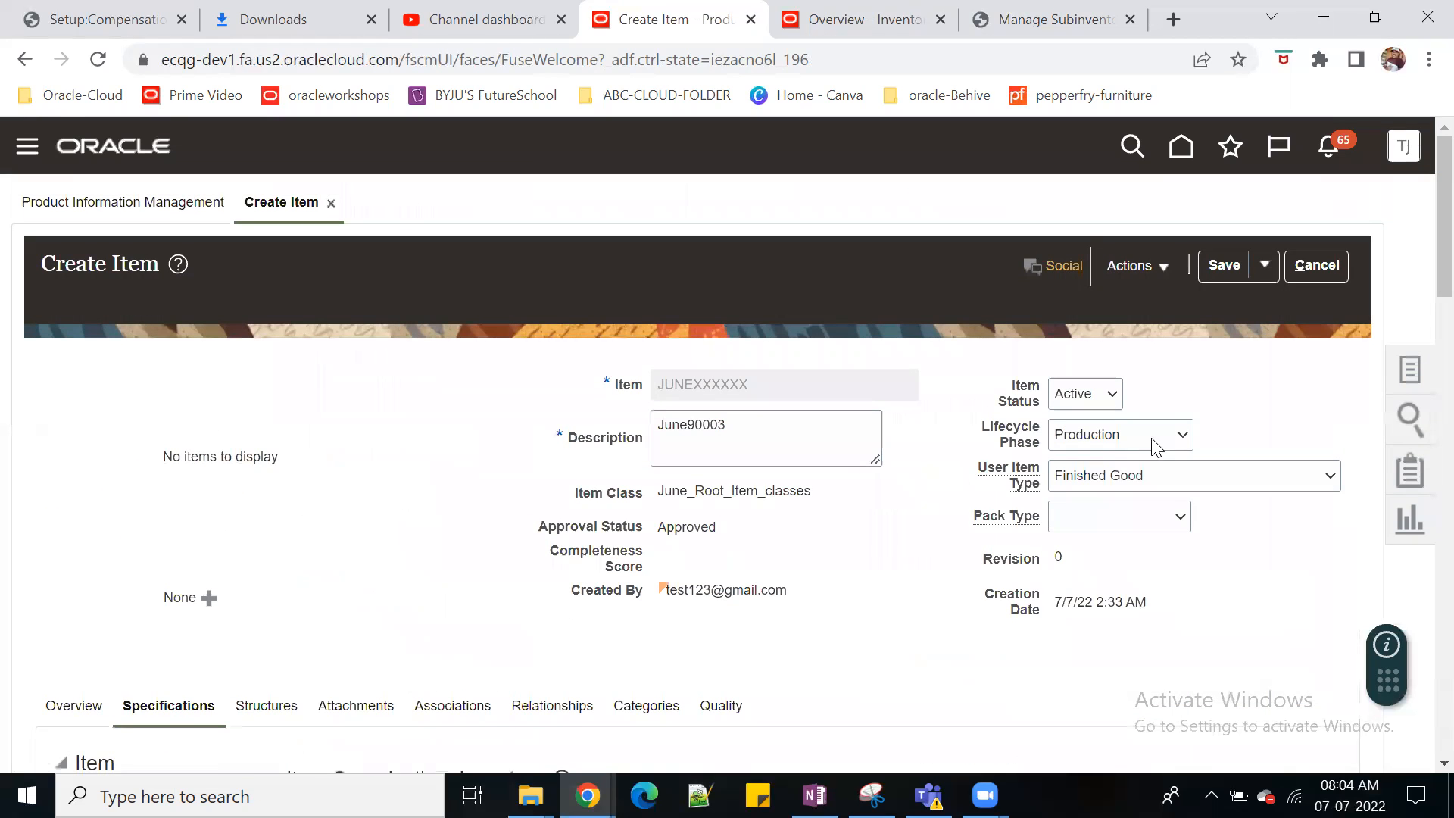
{"action": "left_click", "coordinate": [1227, 265]}
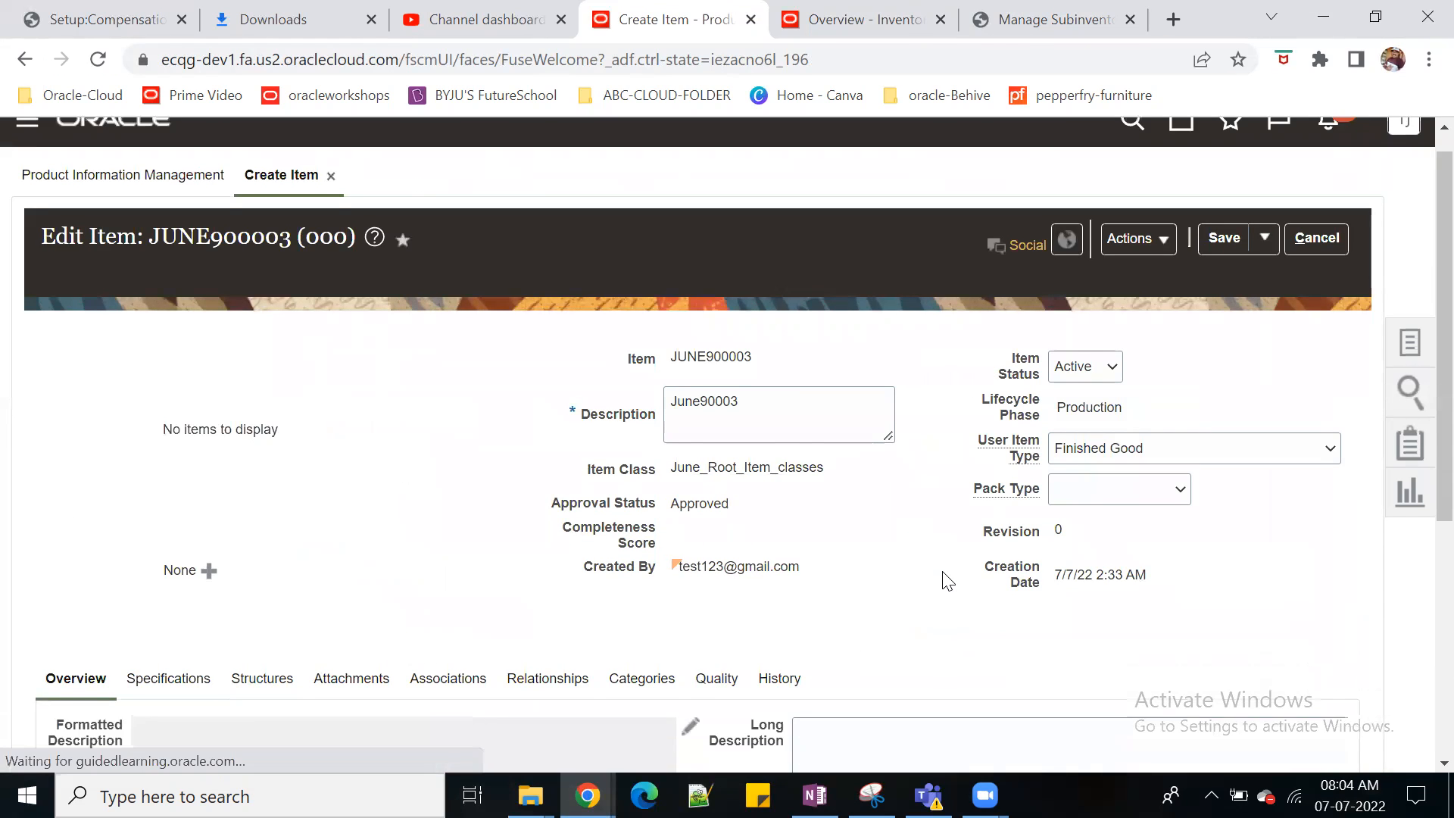
Step: Associate the item with organization JUNEINV02, searching the organizations for June, and save the item
{"action": "scroll", "coordinate": [944, 582], "scroll_direction": "down", "scroll_amount": 3}
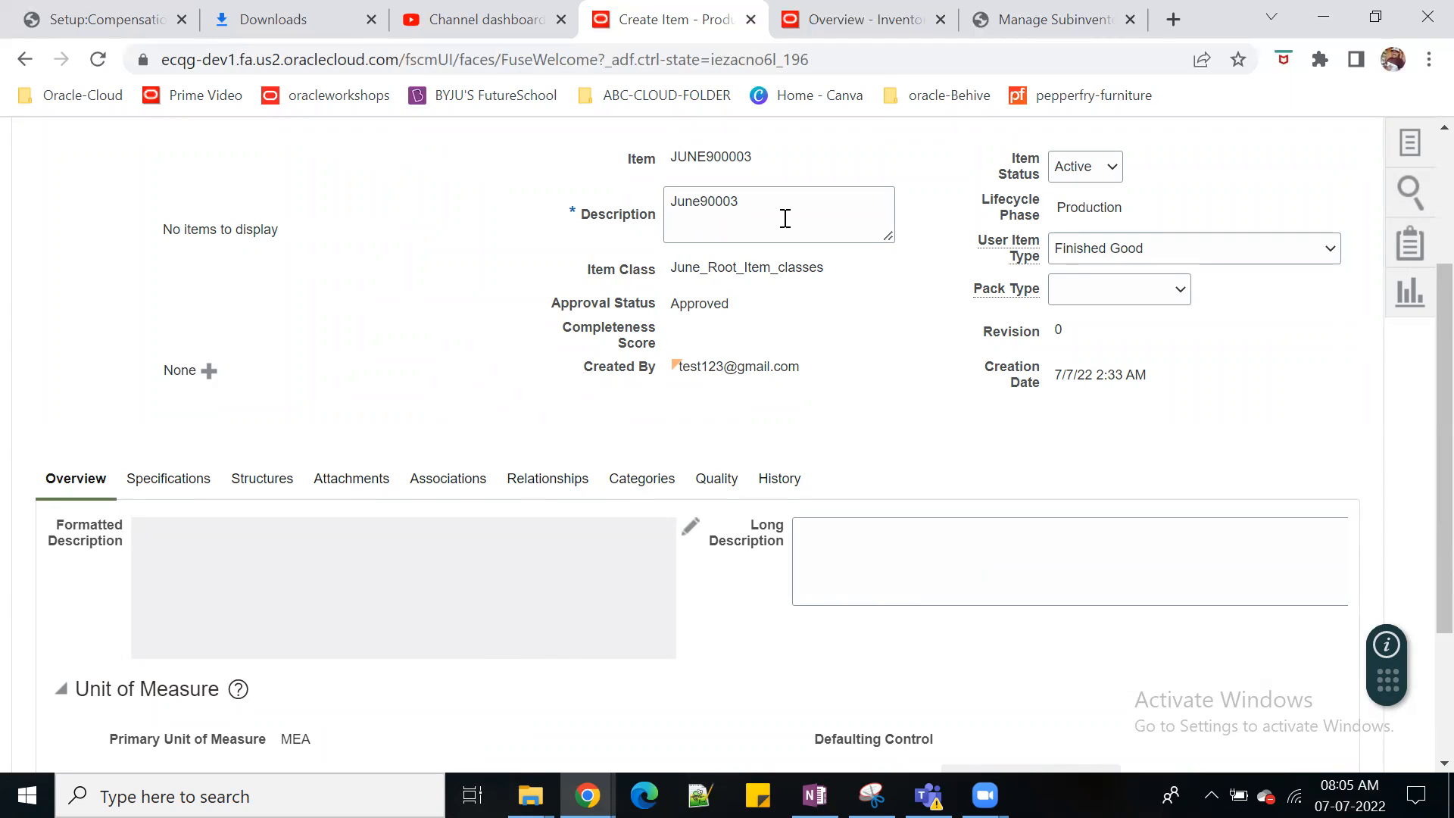
{"action": "left_click", "coordinate": [471, 479]}
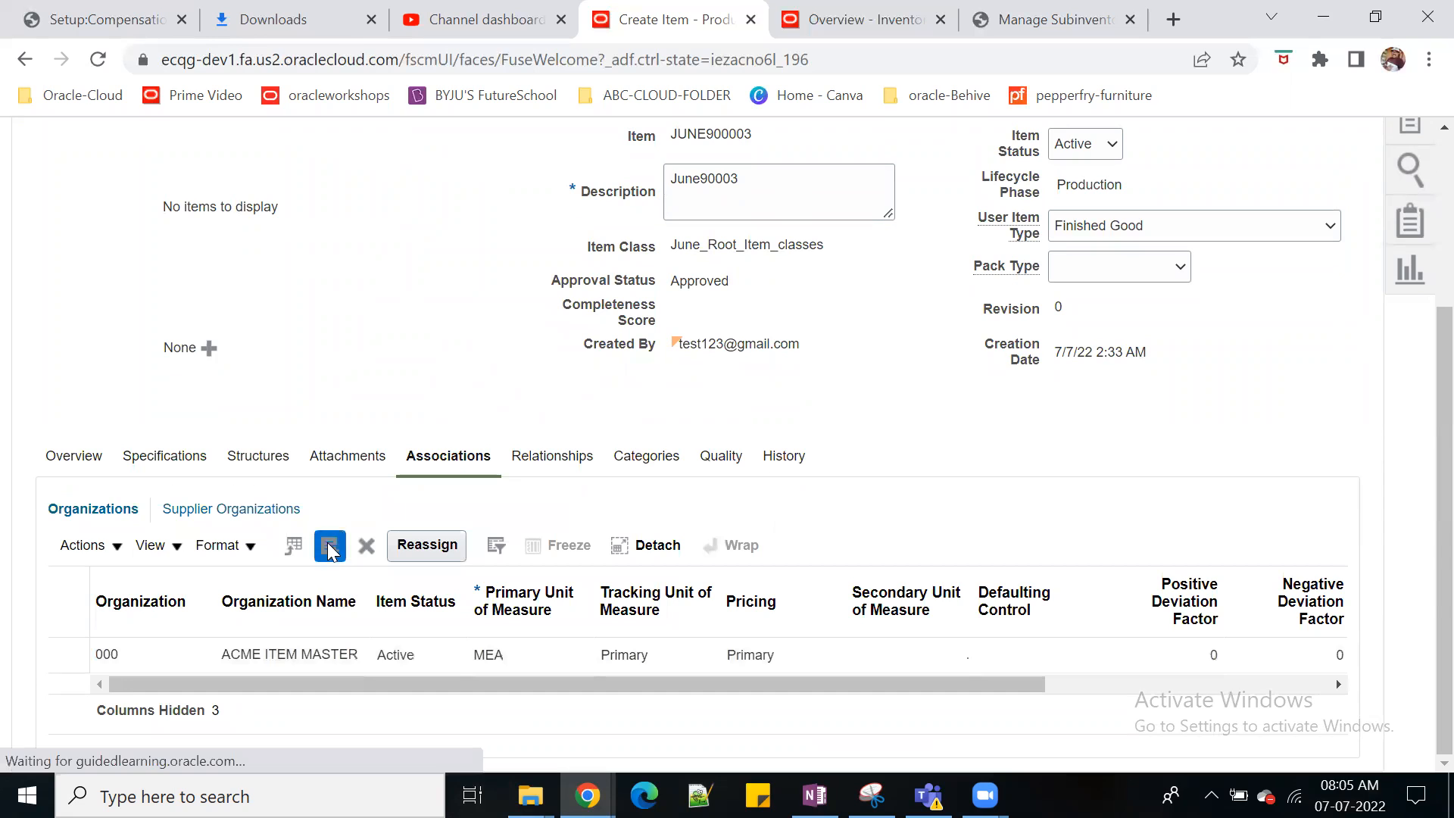
{"action": "left_click", "coordinate": [329, 545]}
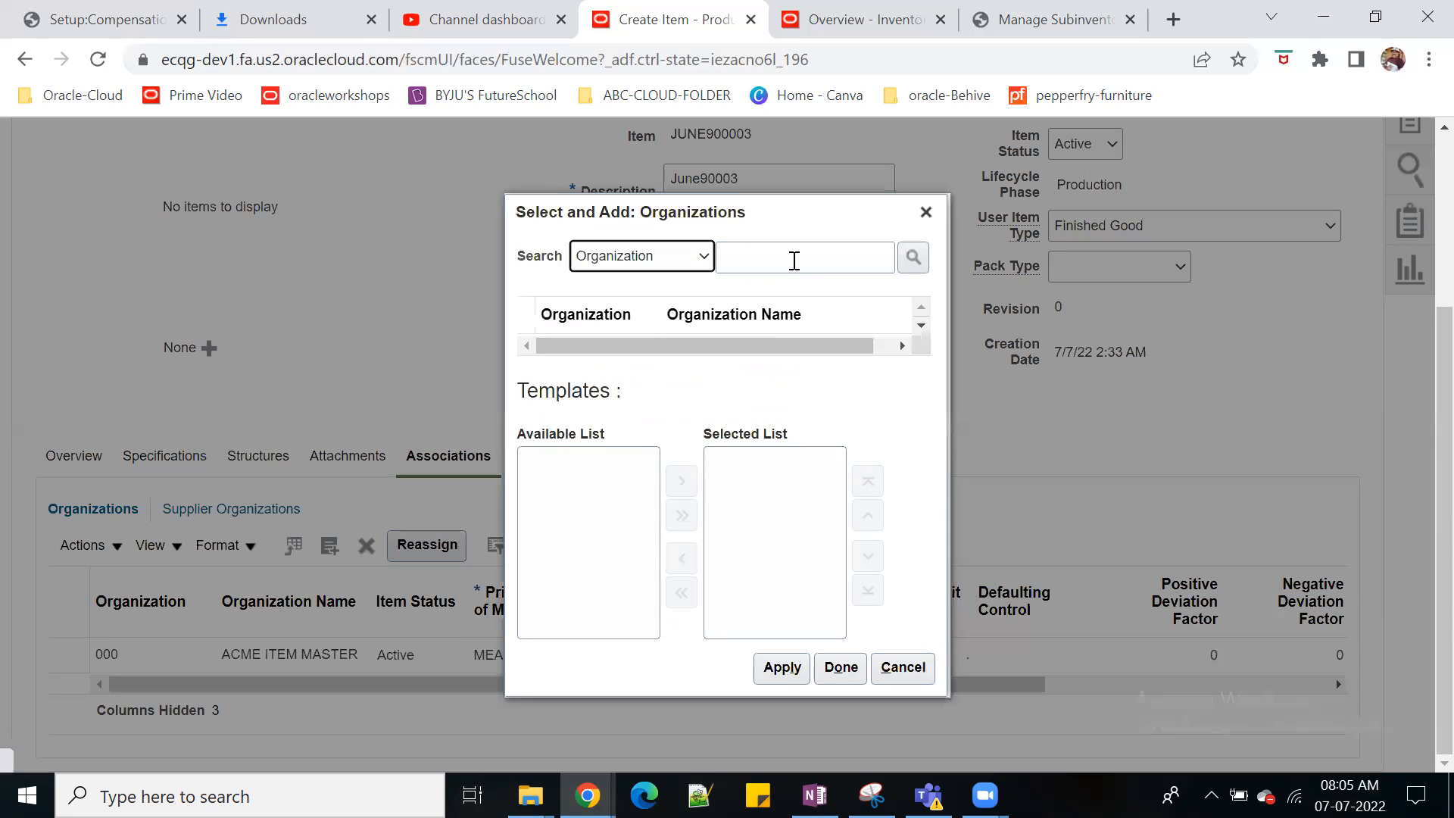
{"action": "left_click", "coordinate": [794, 261]}
{"action": "type", "text": "June"}
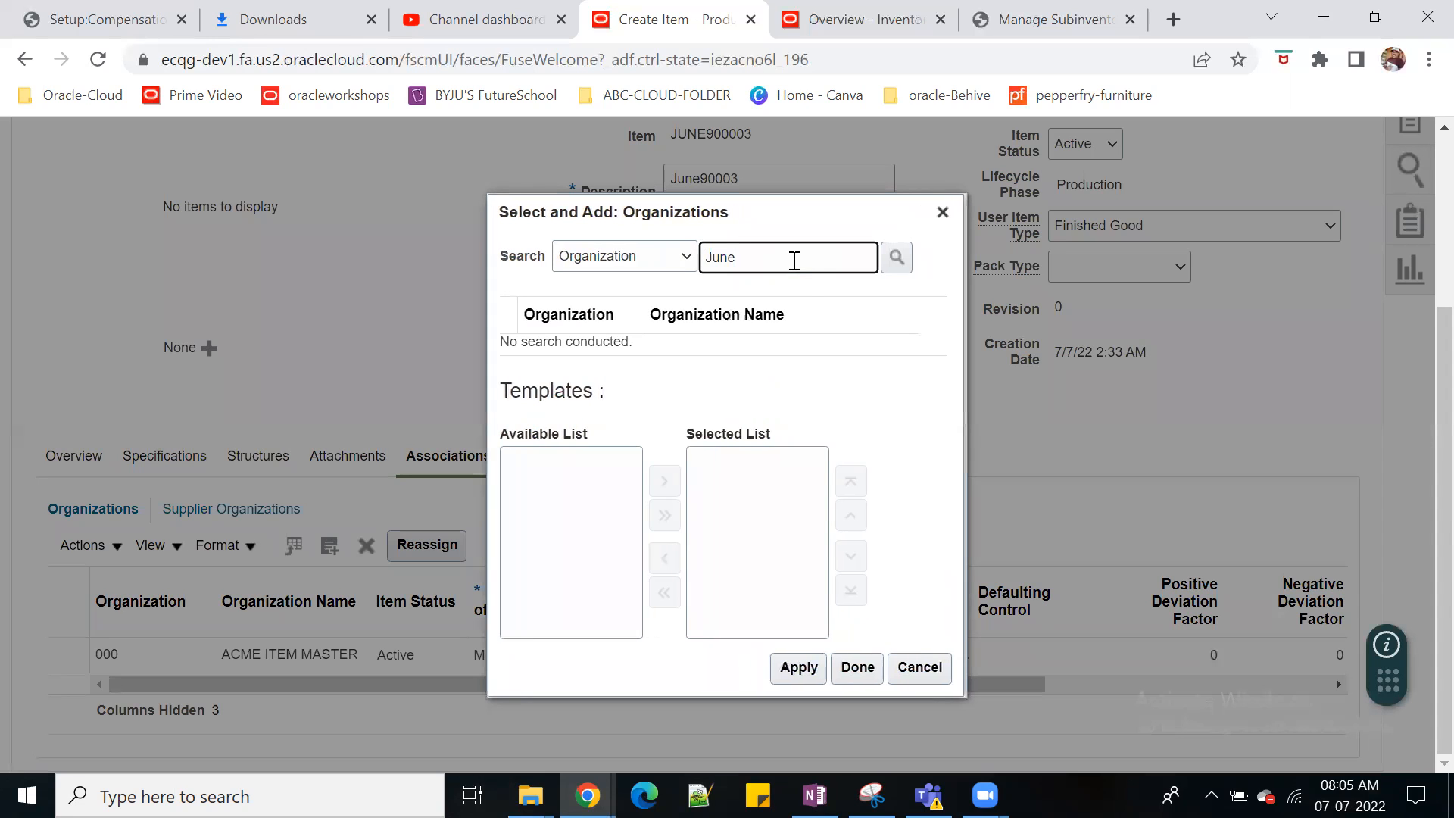
{"action": "left_click", "coordinate": [895, 260]}
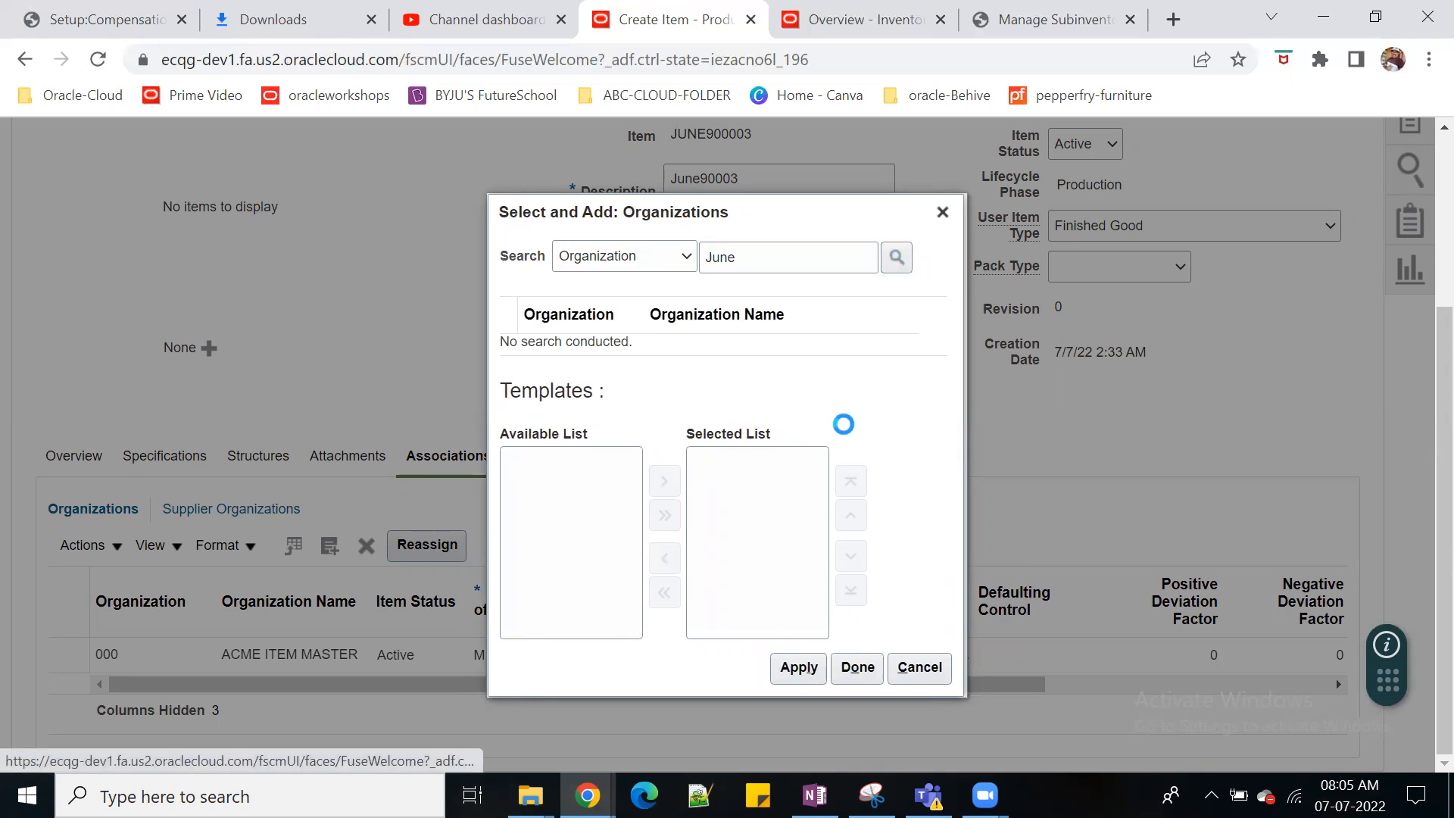
{"action": "left_click", "coordinate": [777, 349]}
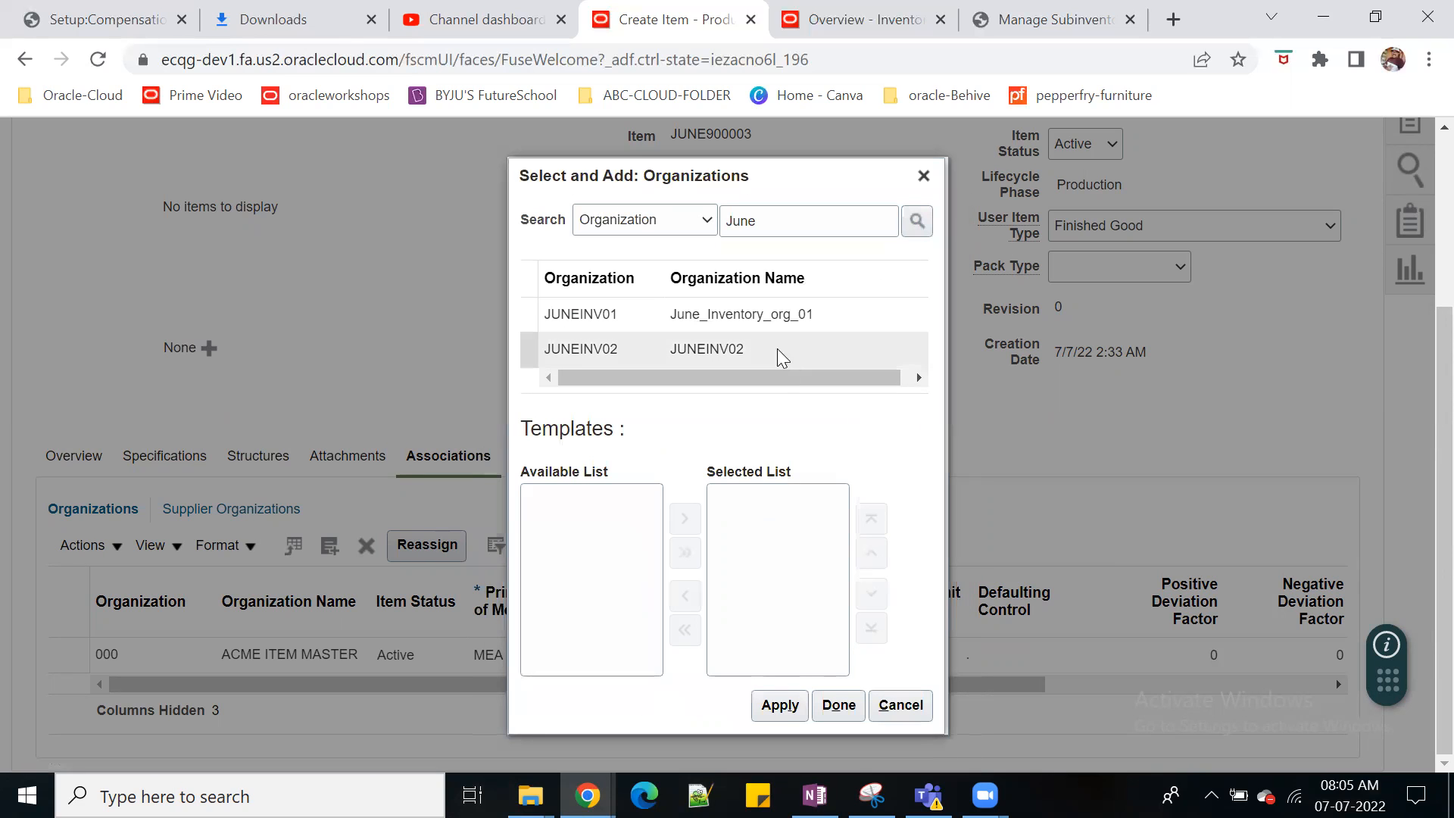
{"action": "left_click", "coordinate": [779, 704]}
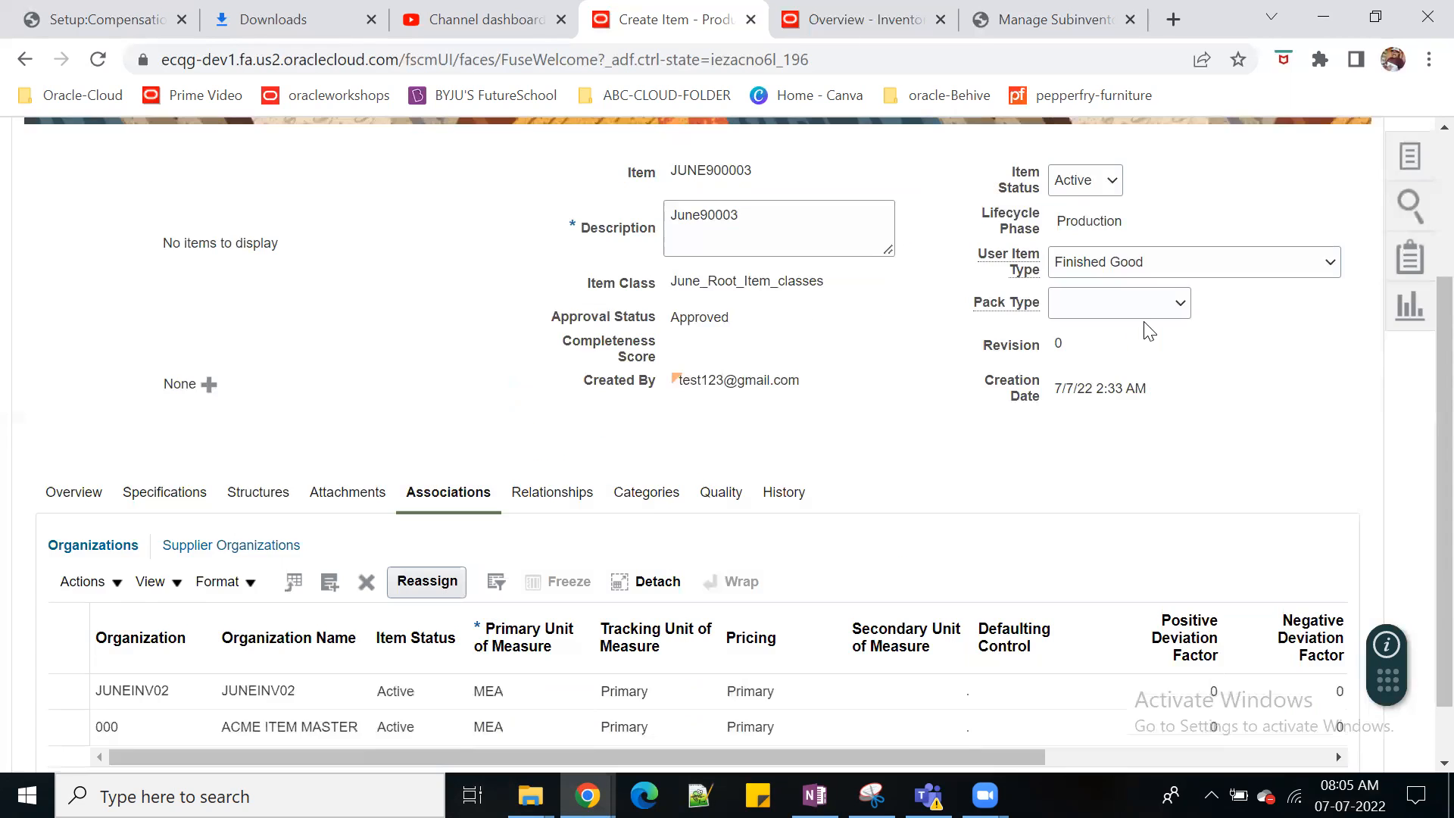
{"action": "scroll", "coordinate": [1166, 318], "scroll_direction": "up", "scroll_amount": 4}
{"action": "left_click", "coordinate": [1202, 266]}
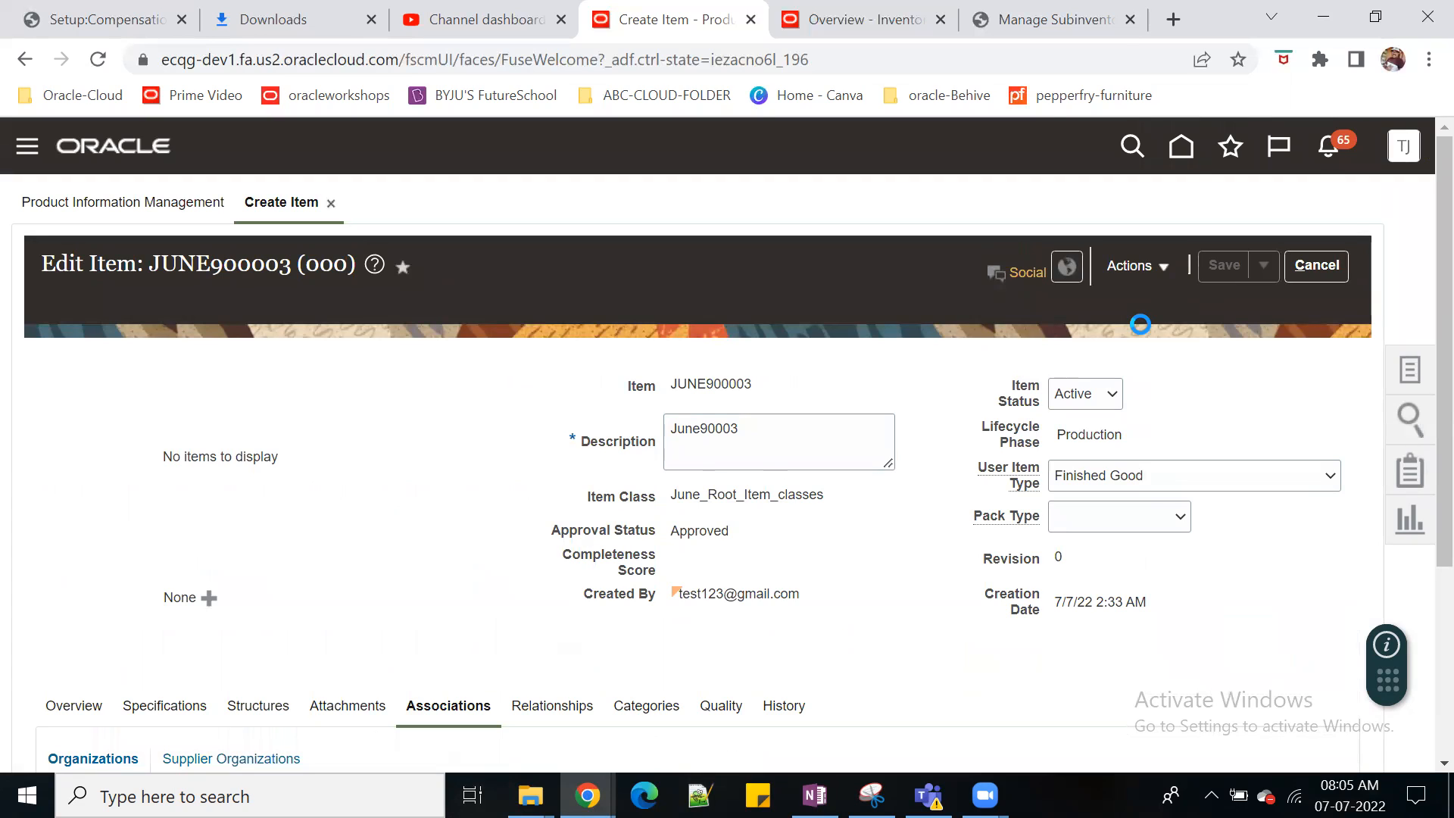
Step: Copy the item's description text, and save and close the item
{"action": "double_click", "coordinate": [688, 434]}
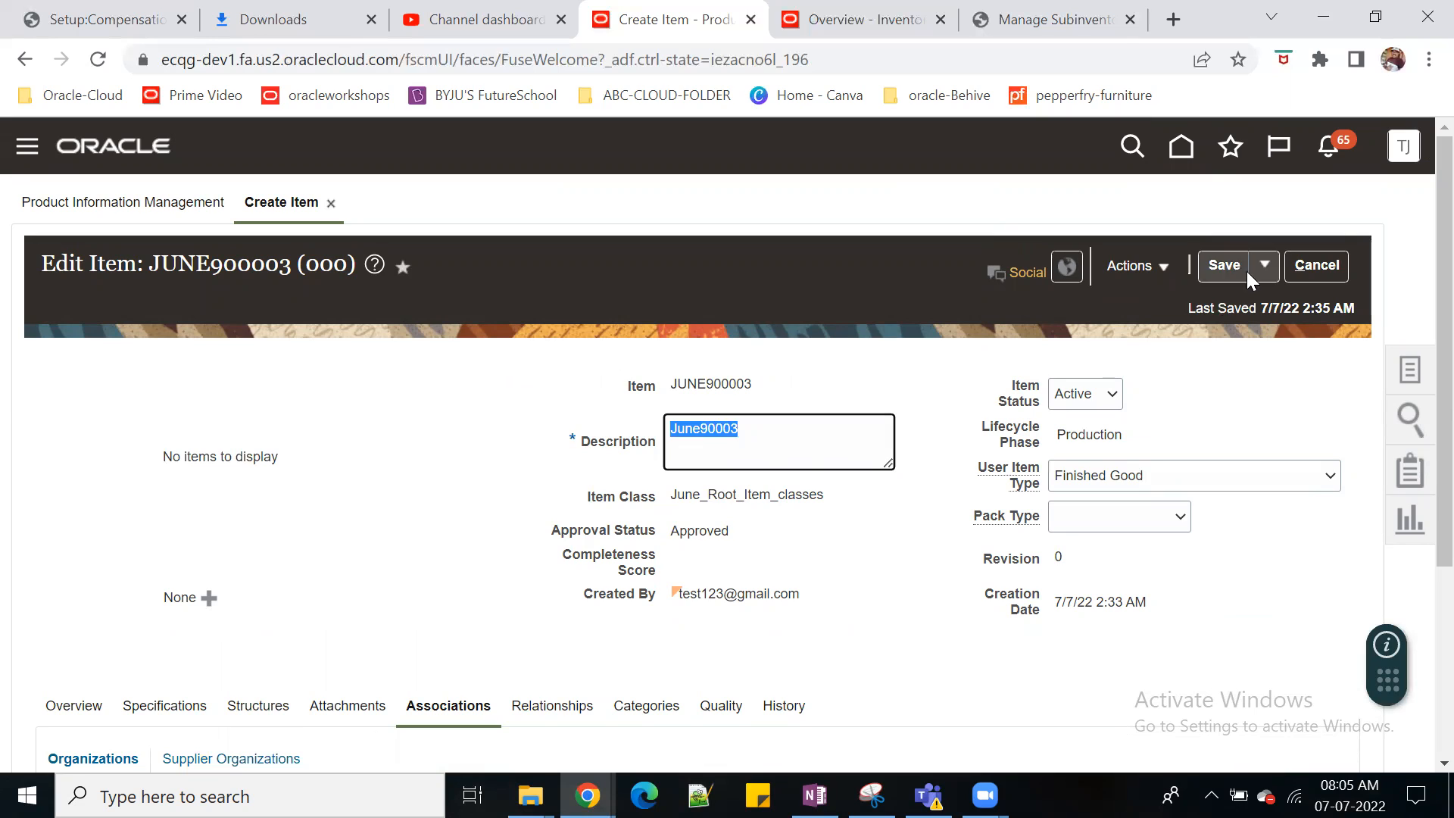
{"action": "left_click_drag", "start_coordinate": [790, 438], "coordinate": [610, 432]}
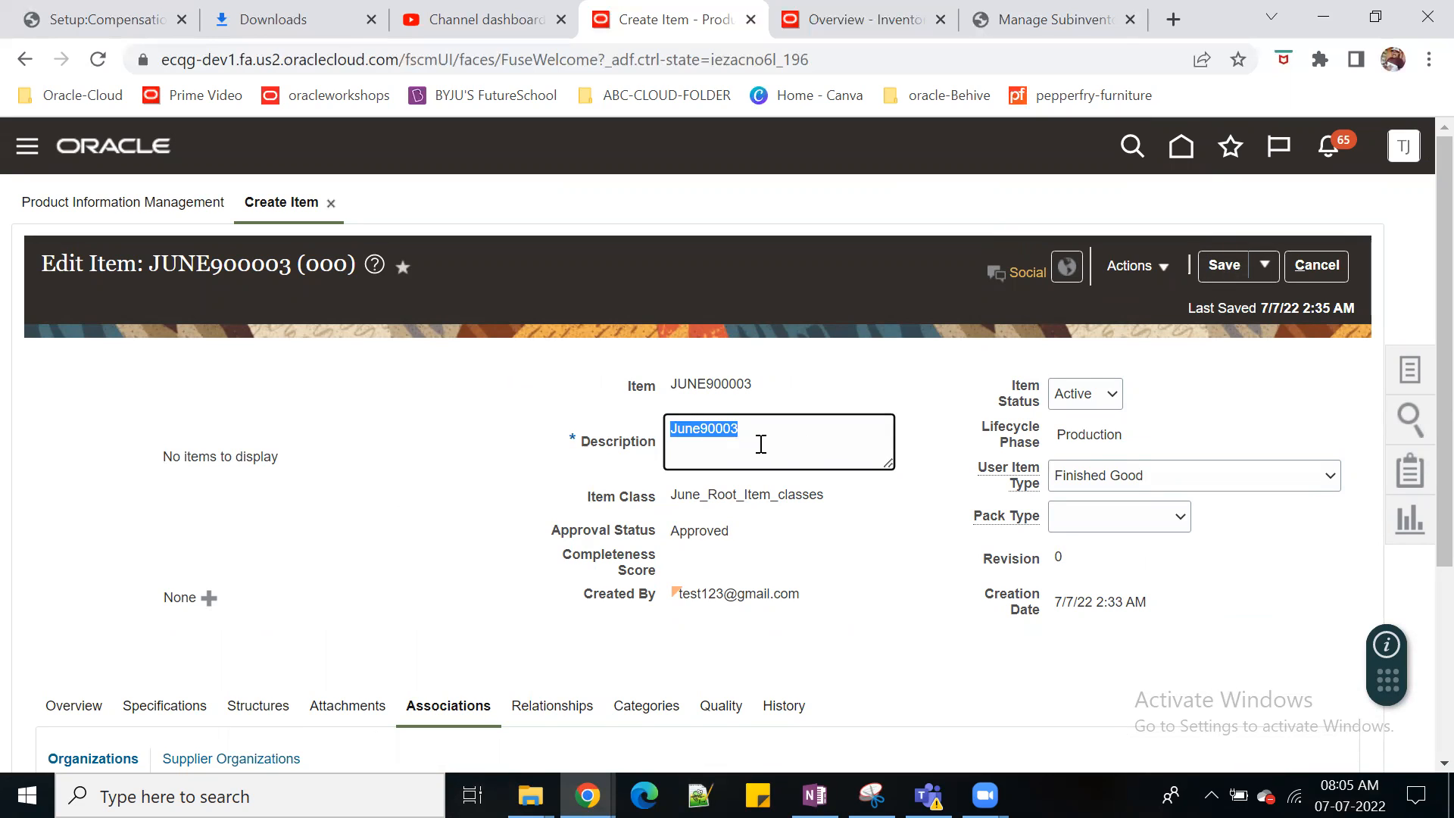
{"action": "left_click", "coordinate": [1269, 272]}
{"action": "left_click", "coordinate": [1274, 305]}
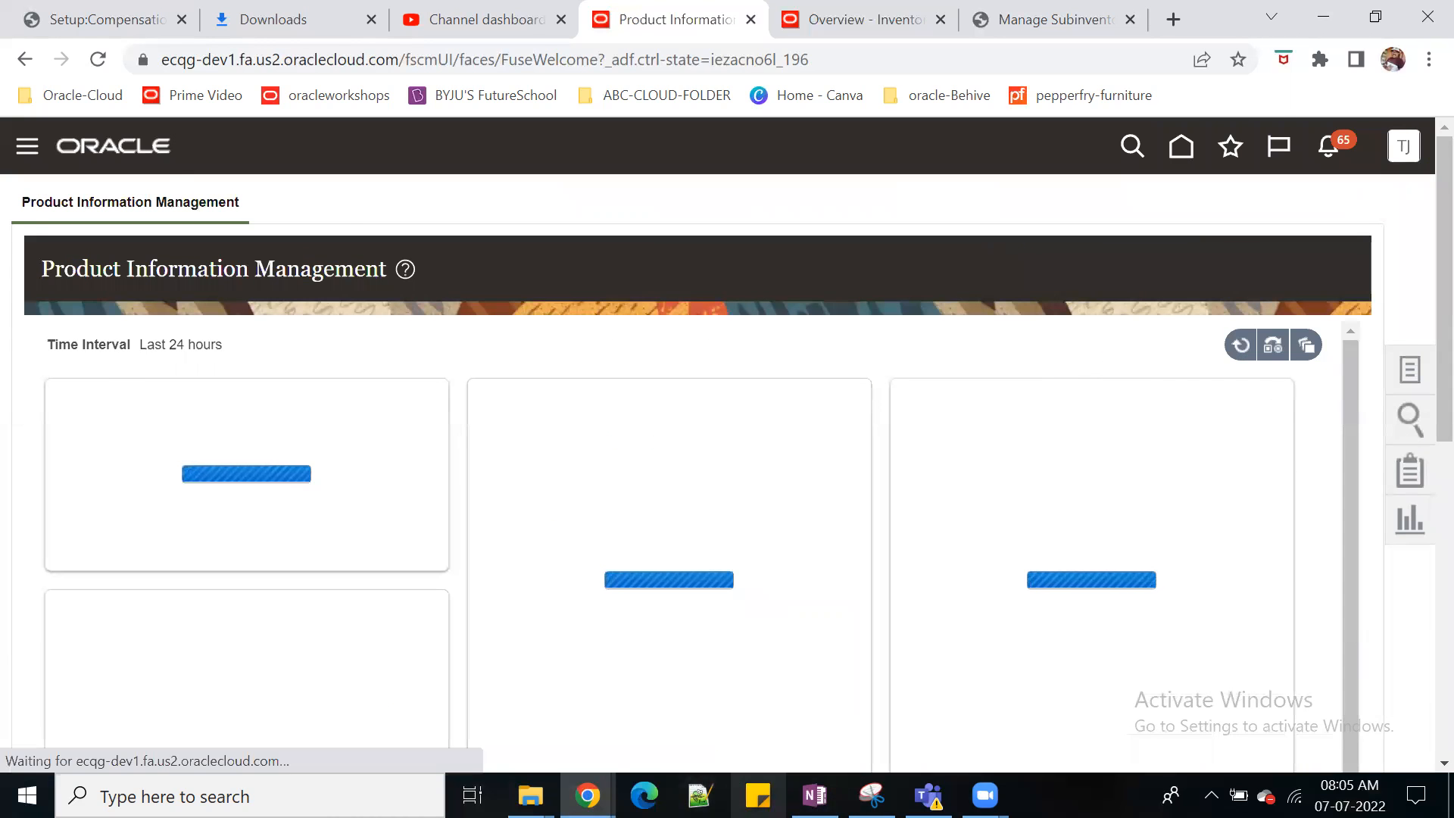
Step: Switch to OneNote, paste the copied description on the line below JUNE900002, and return to the browser
{"action": "left_click", "coordinate": [814, 795]}
{"action": "left_click", "coordinate": [201, 664]}
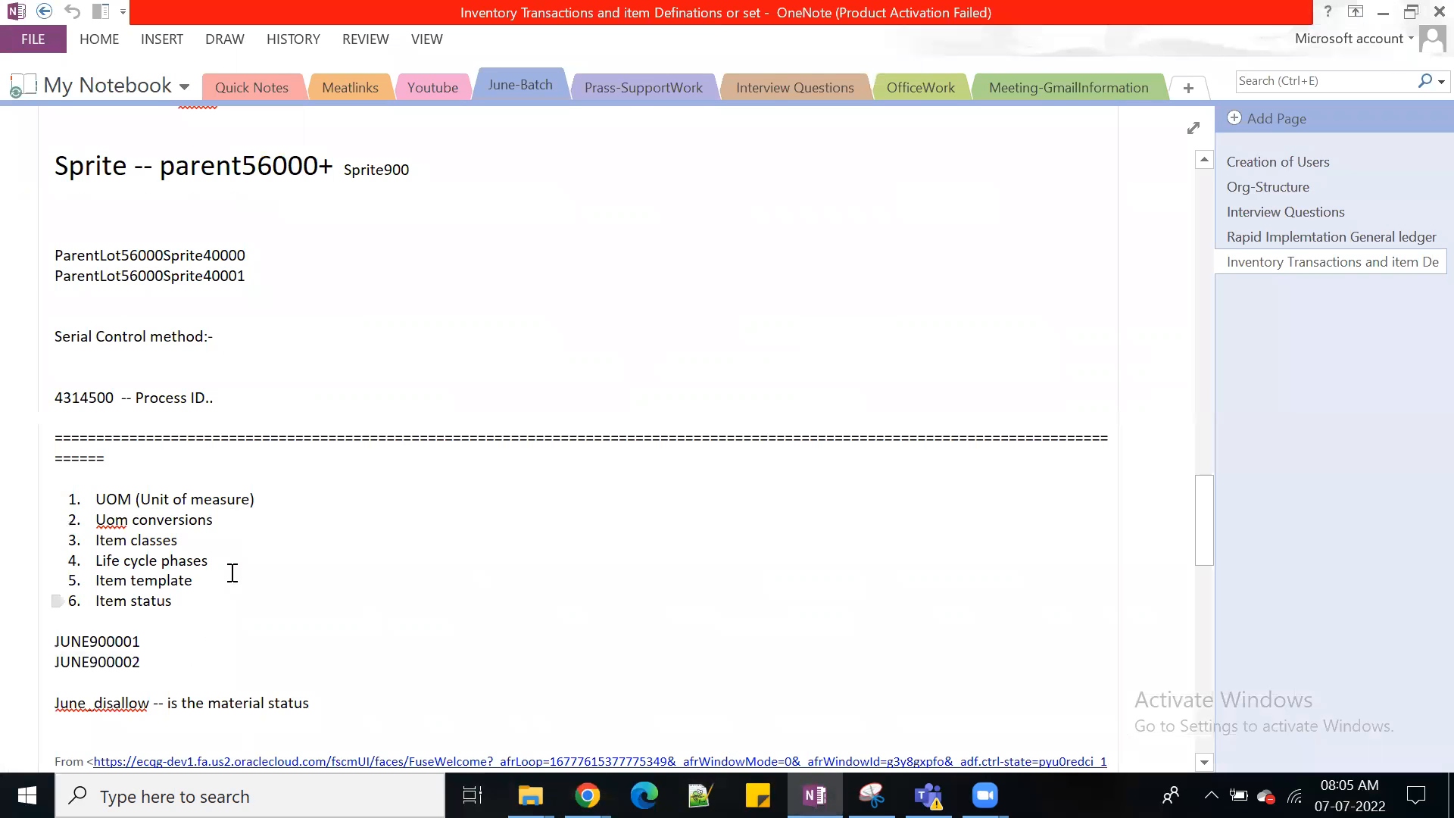
{"action": "key", "text": "ctrl+v"}
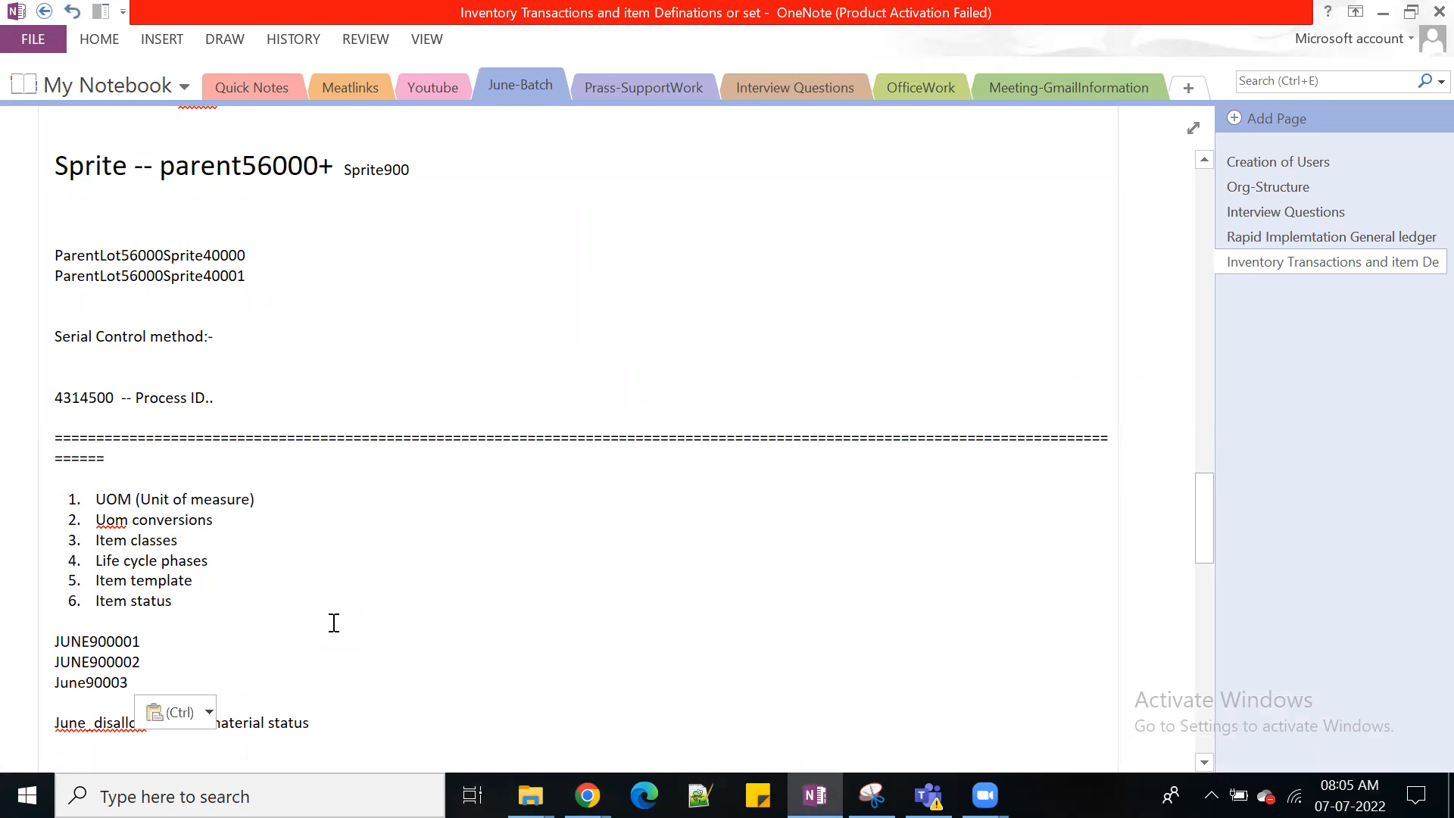
{"action": "key", "text": "alt+Tab"}
{"action": "left_click", "coordinate": [1416, 369]}
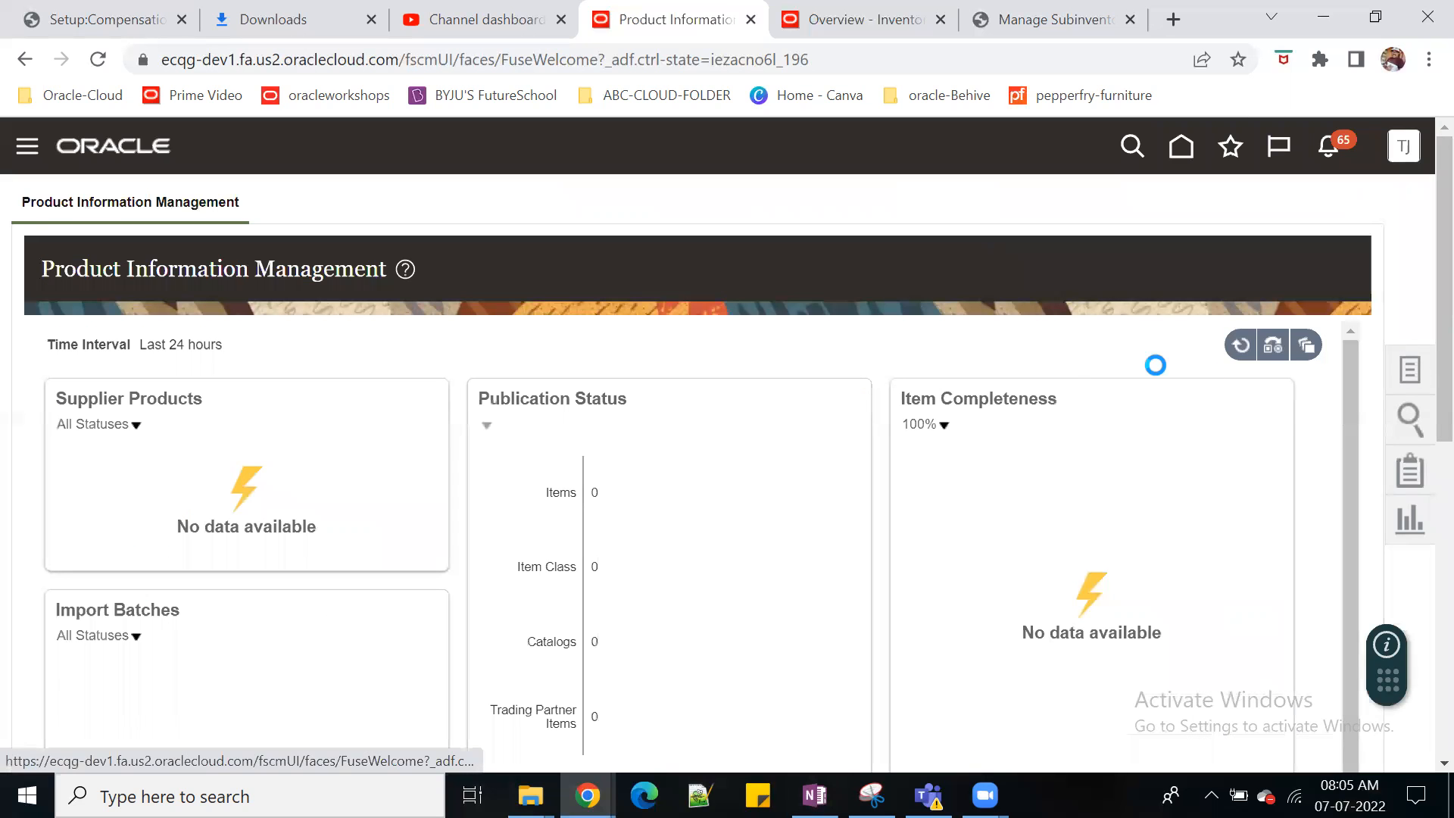
{"action": "left_click", "coordinate": [1267, 224]}
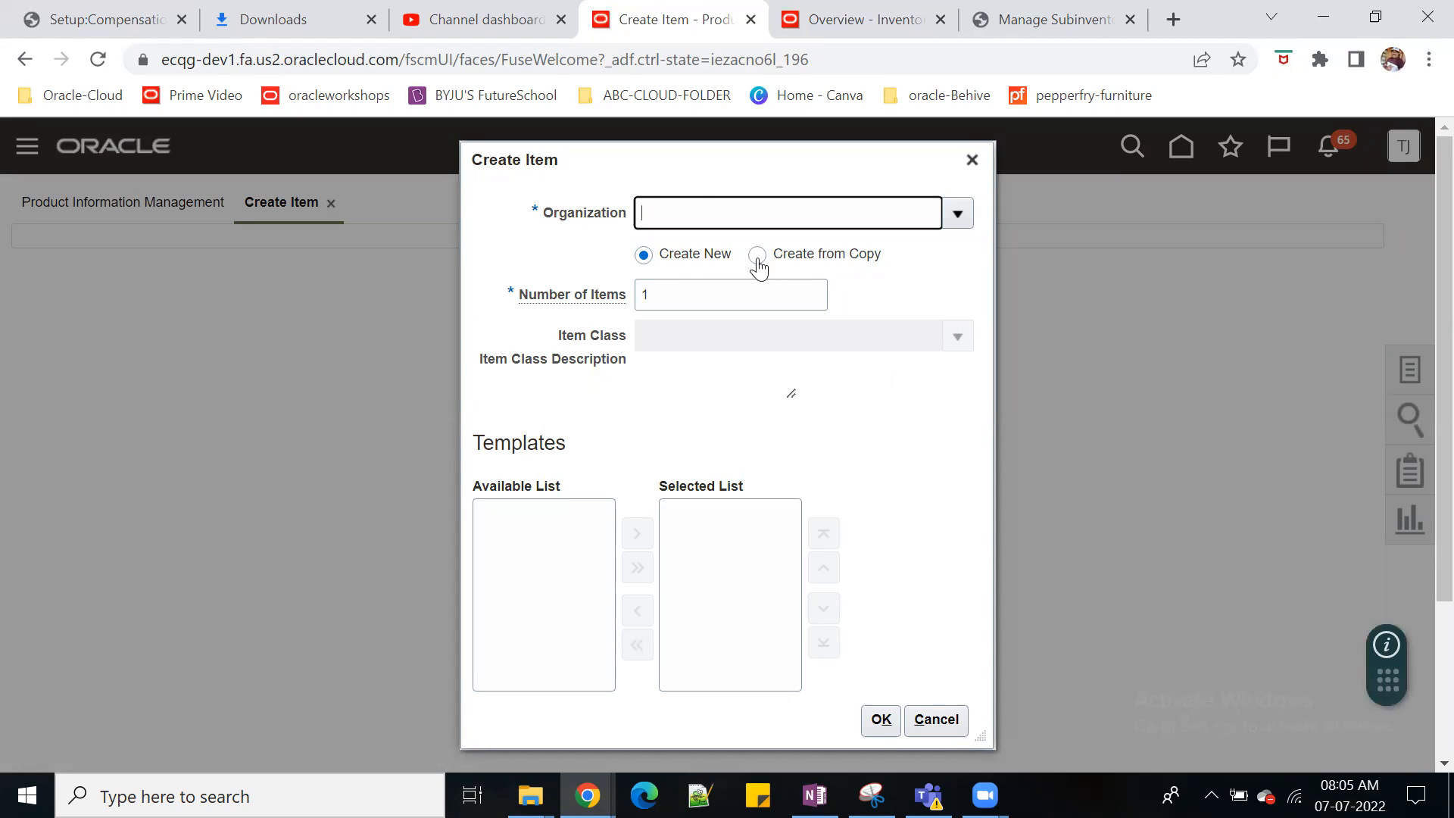
{"action": "type", "text": "000"}
{"action": "key", "text": "Tab"}
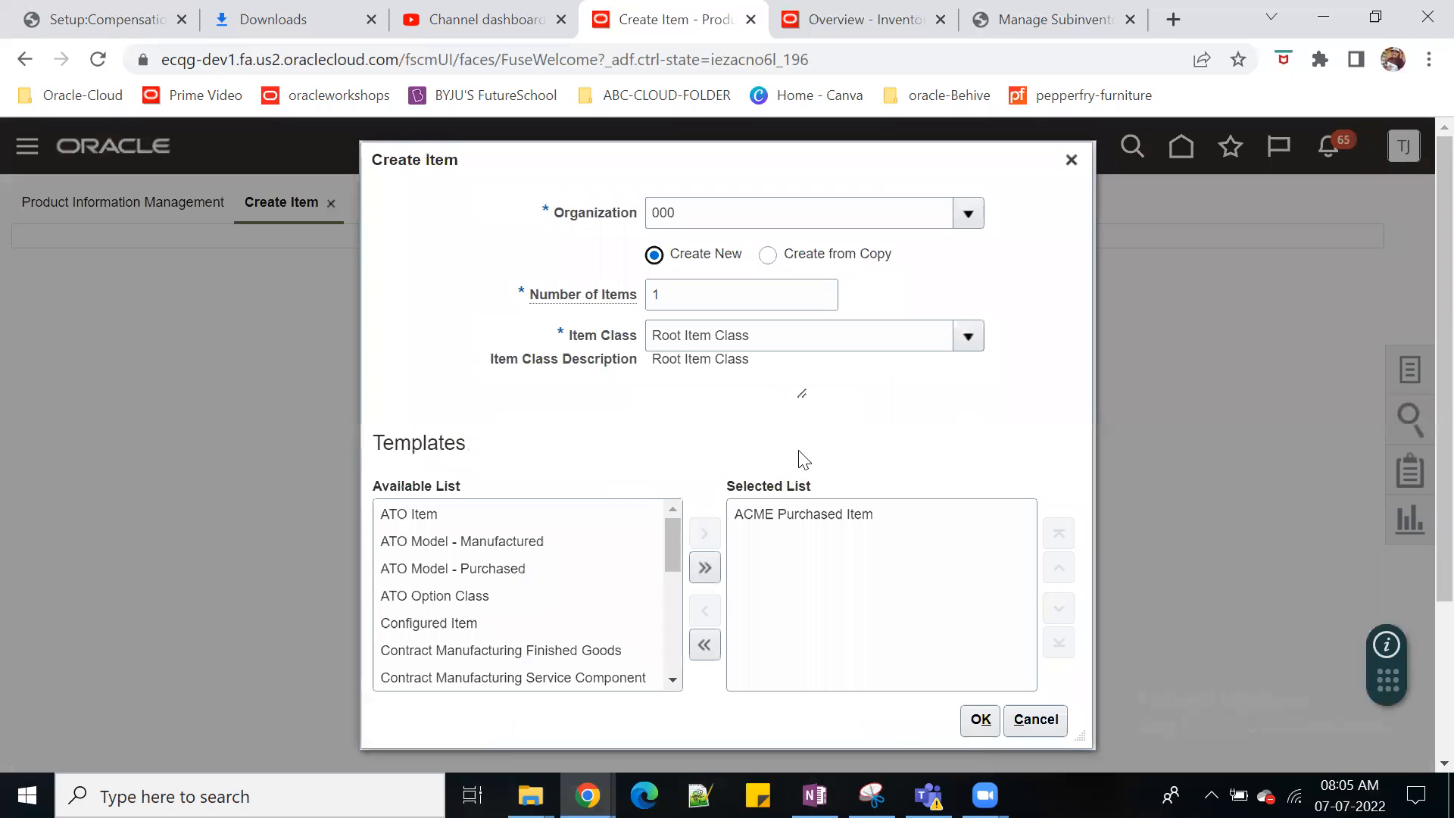
{"action": "left_click", "coordinate": [767, 254]}
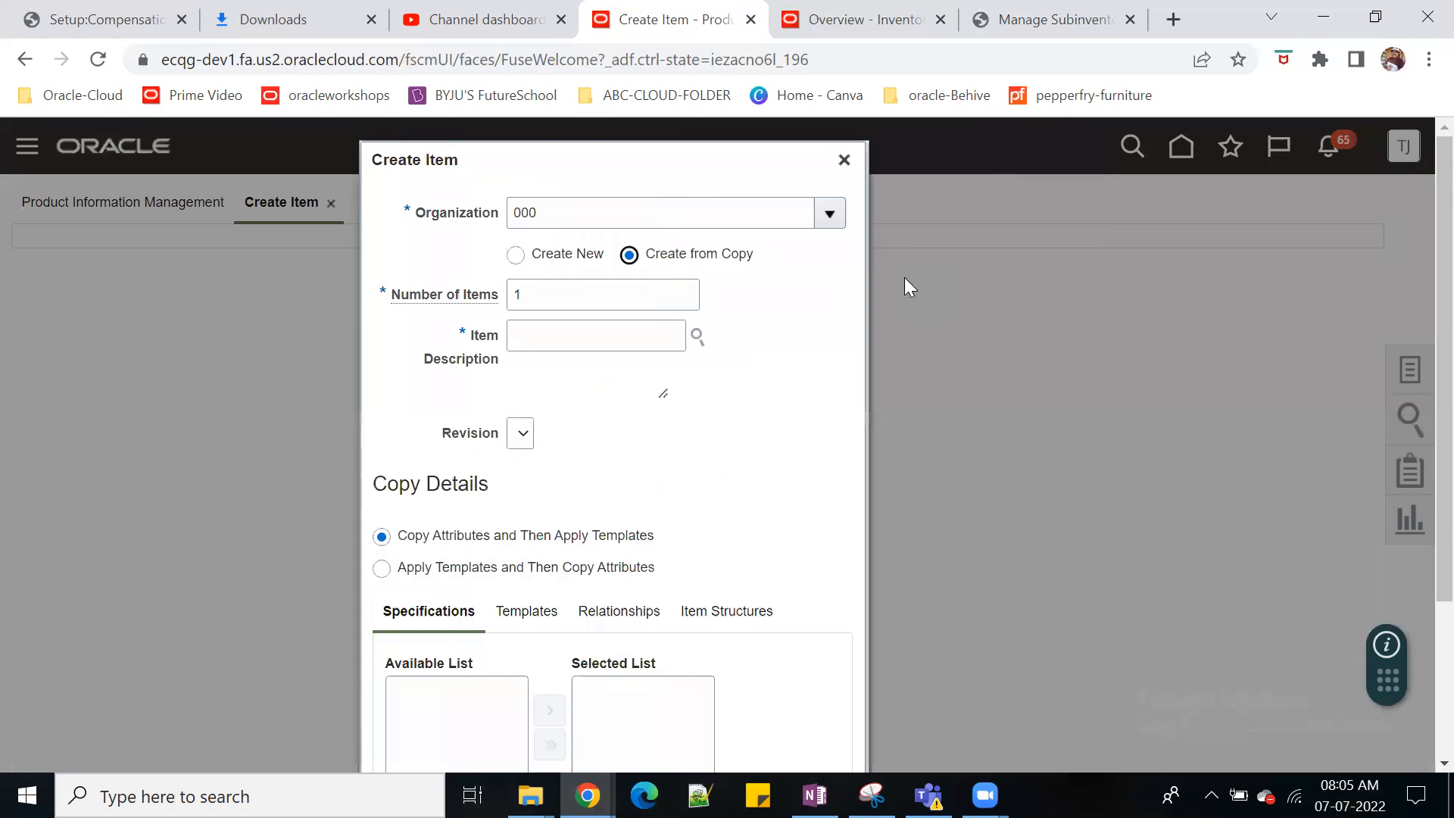
{"action": "left_click", "coordinate": [671, 318]}
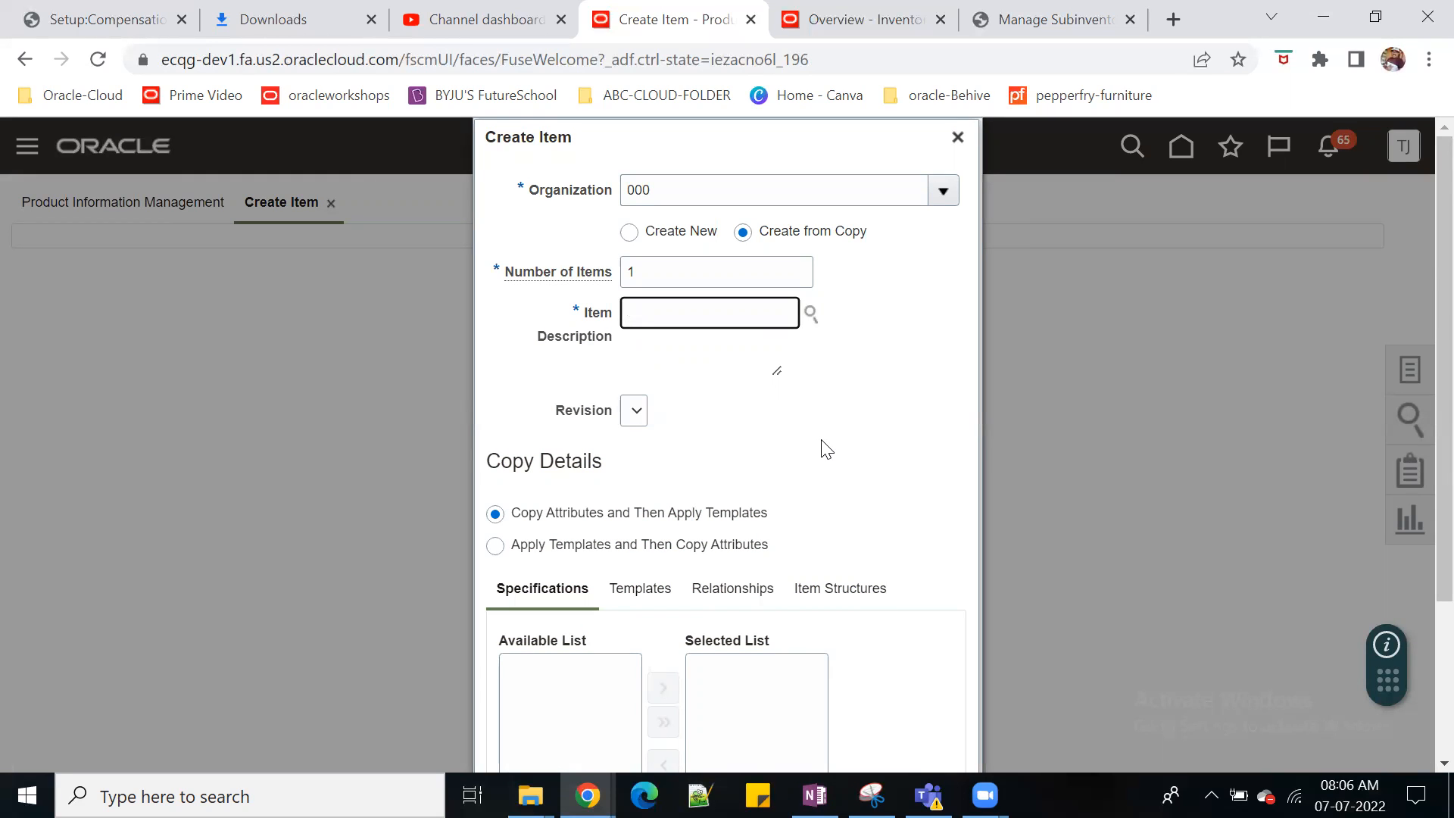
{"action": "scroll", "coordinate": [1056, 617], "scroll_direction": "down", "scroll_amount": 3}
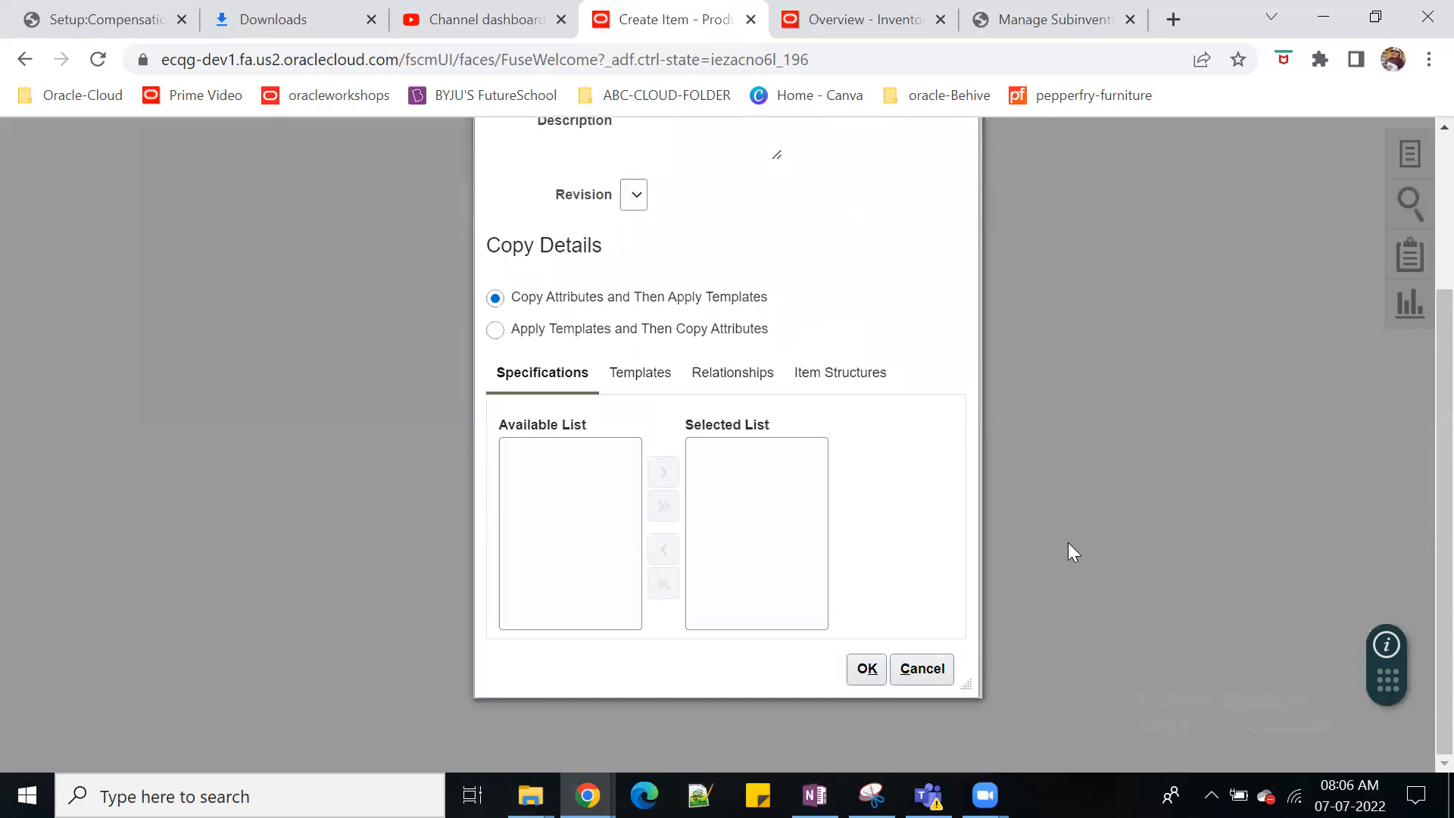
{"action": "scroll", "coordinate": [1067, 542], "scroll_direction": "up", "scroll_amount": 3}
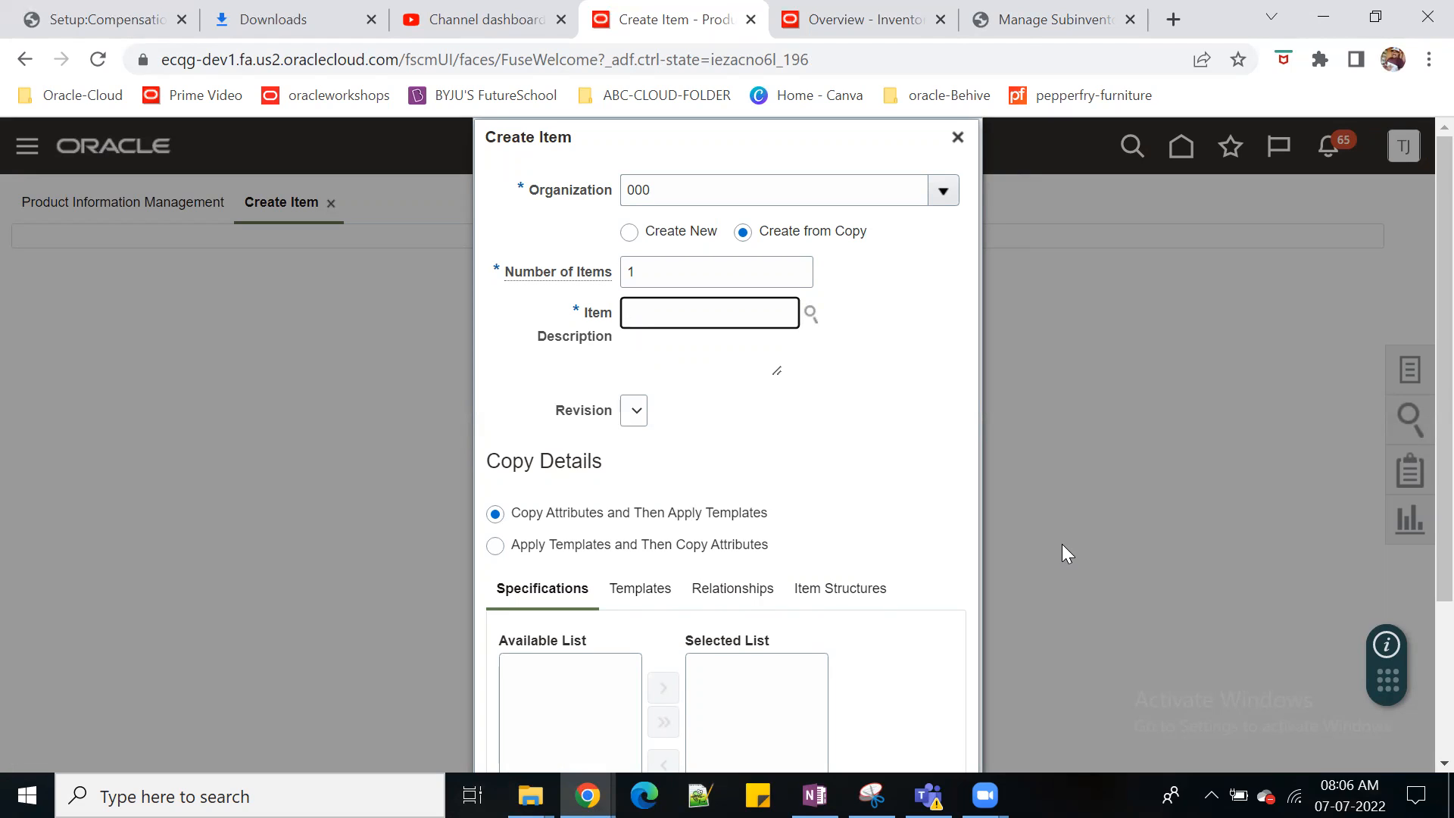
{"action": "scroll", "coordinate": [1046, 544], "scroll_direction": "down", "scroll_amount": 3}
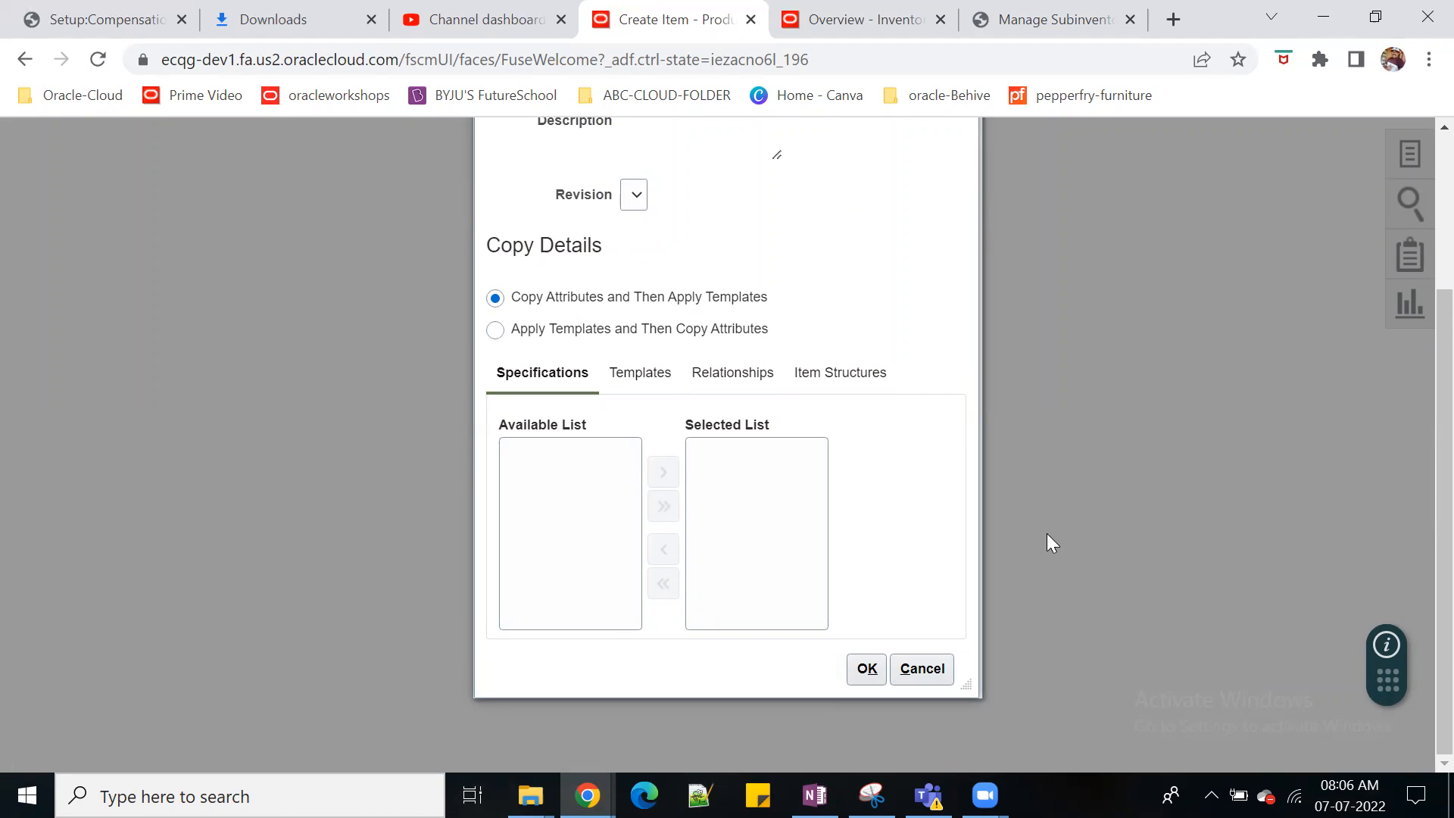
{"action": "left_click", "coordinate": [942, 665]}
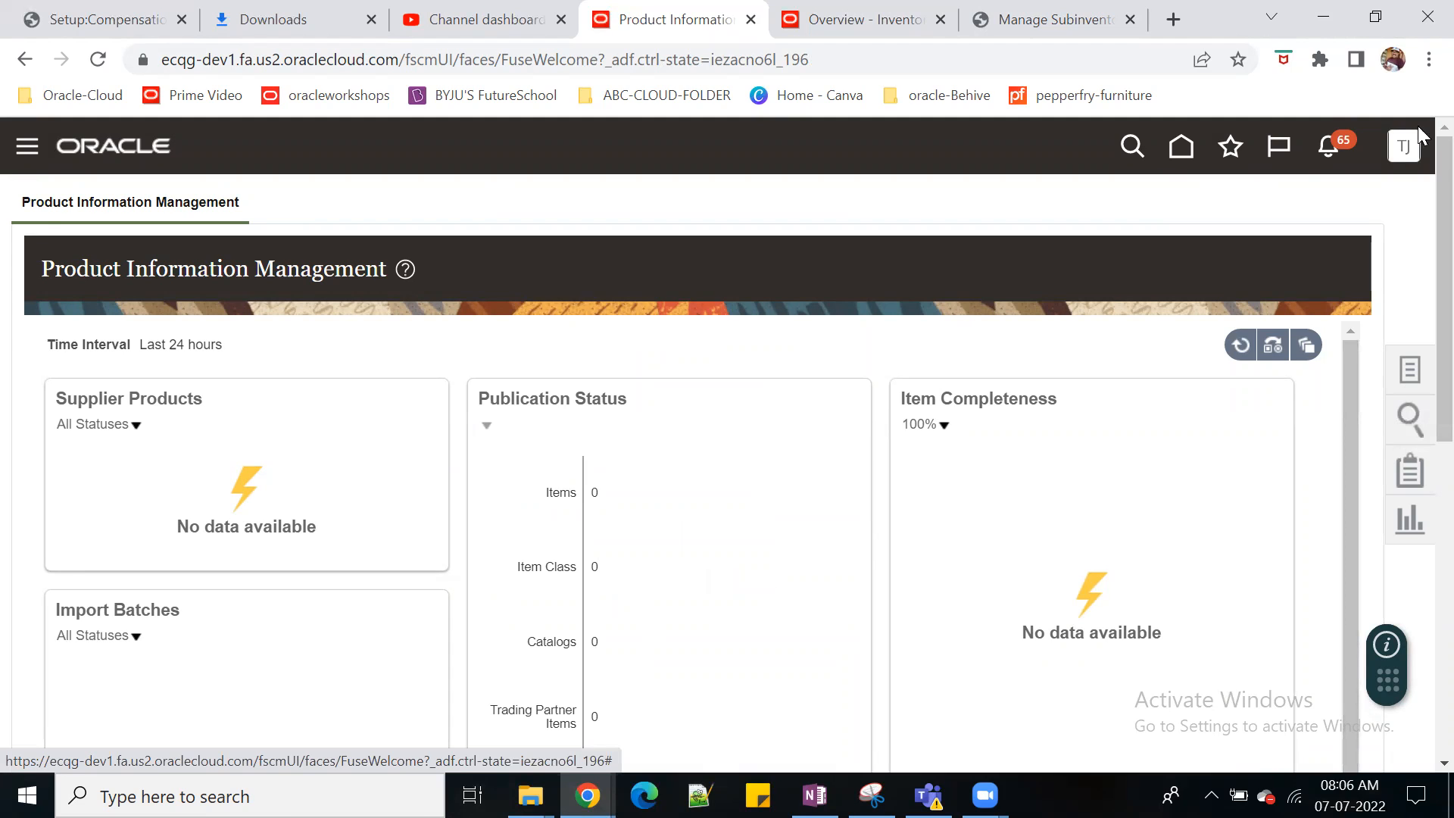
Step: Leave the item locator and item subinventory pages and open the locators of subinventory Sub_INV_R2
{"action": "left_click", "coordinate": [1053, 19]}
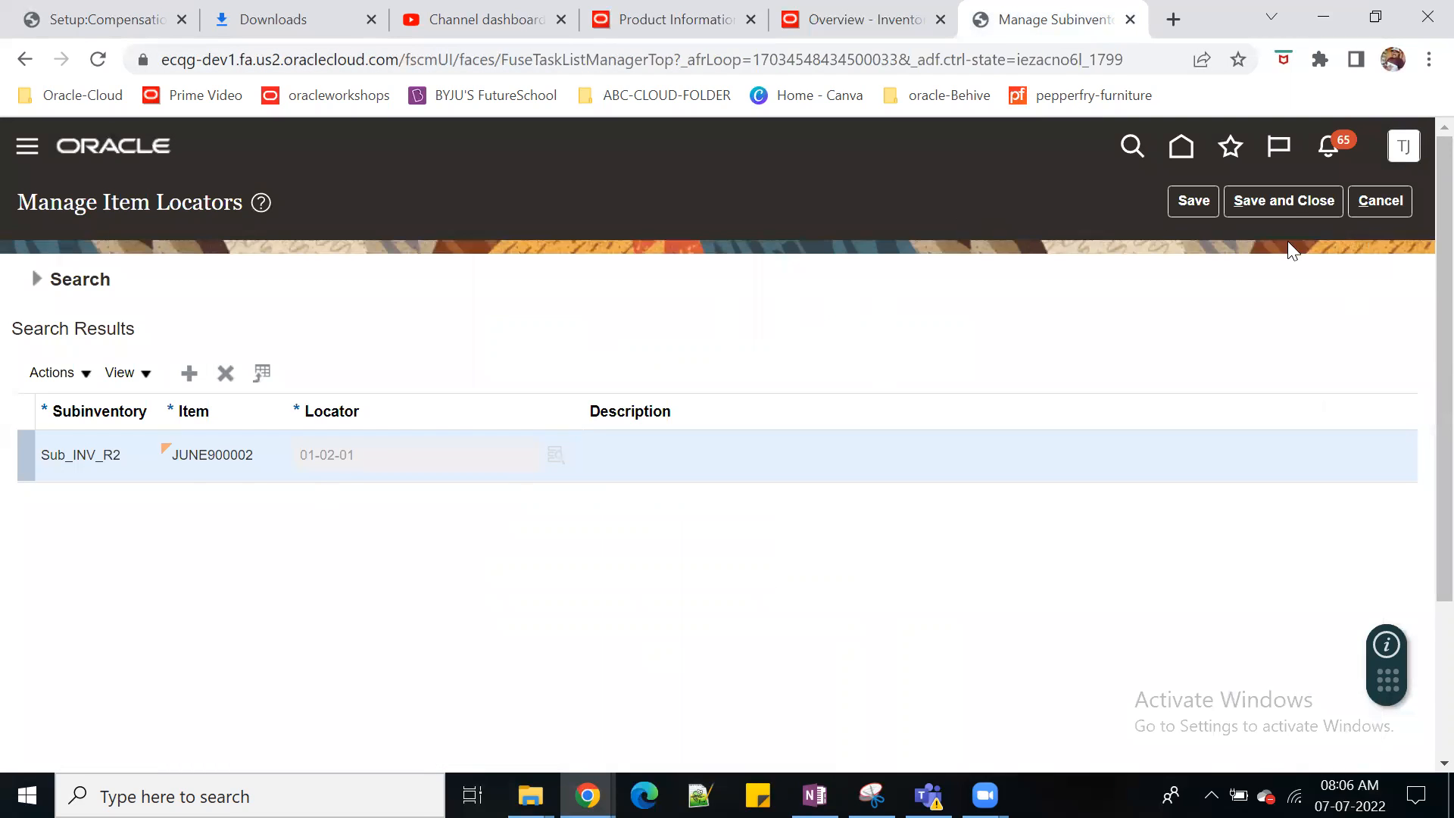
{"action": "left_click", "coordinate": [1380, 199]}
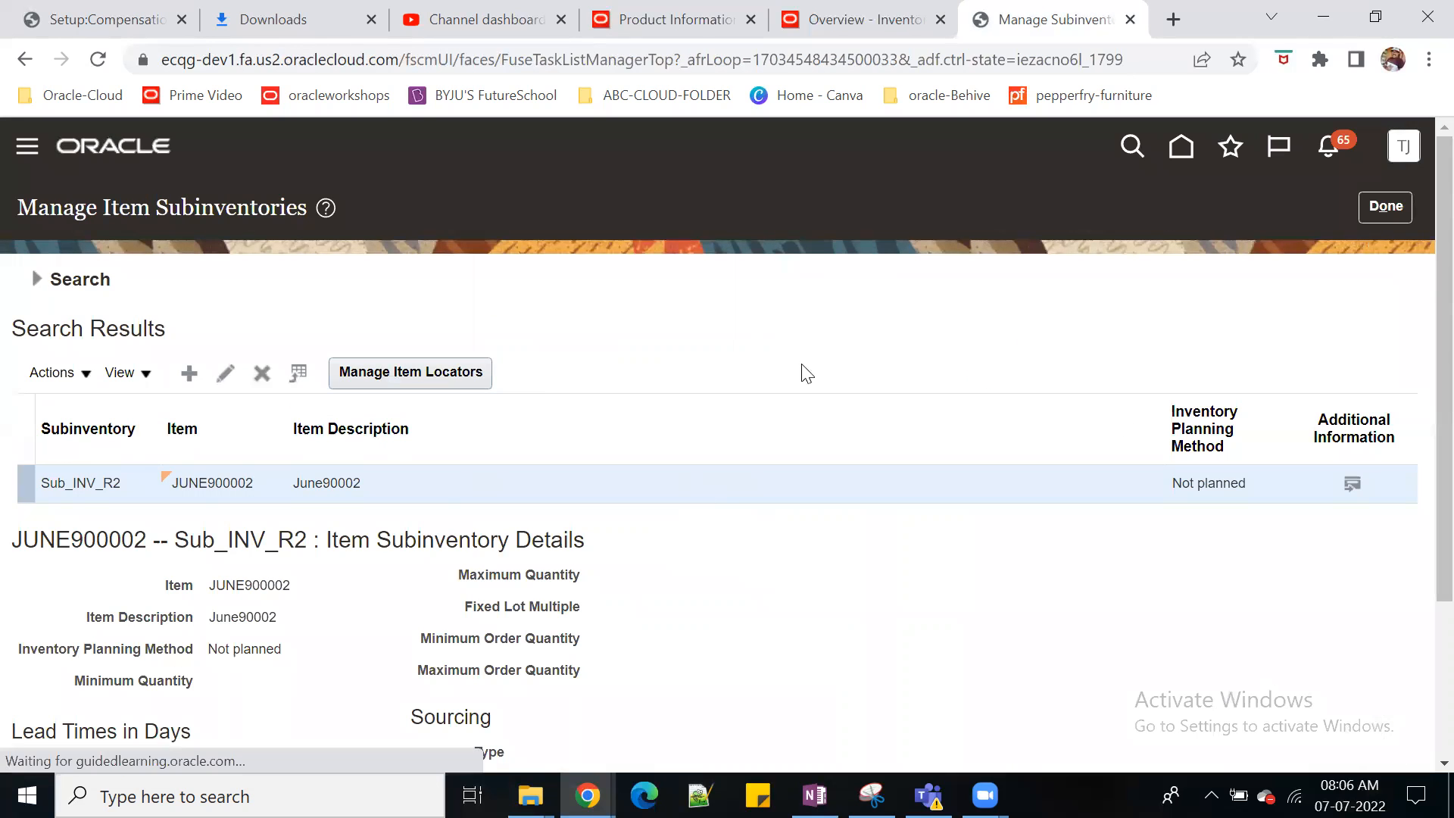
{"action": "left_click", "coordinate": [1406, 201]}
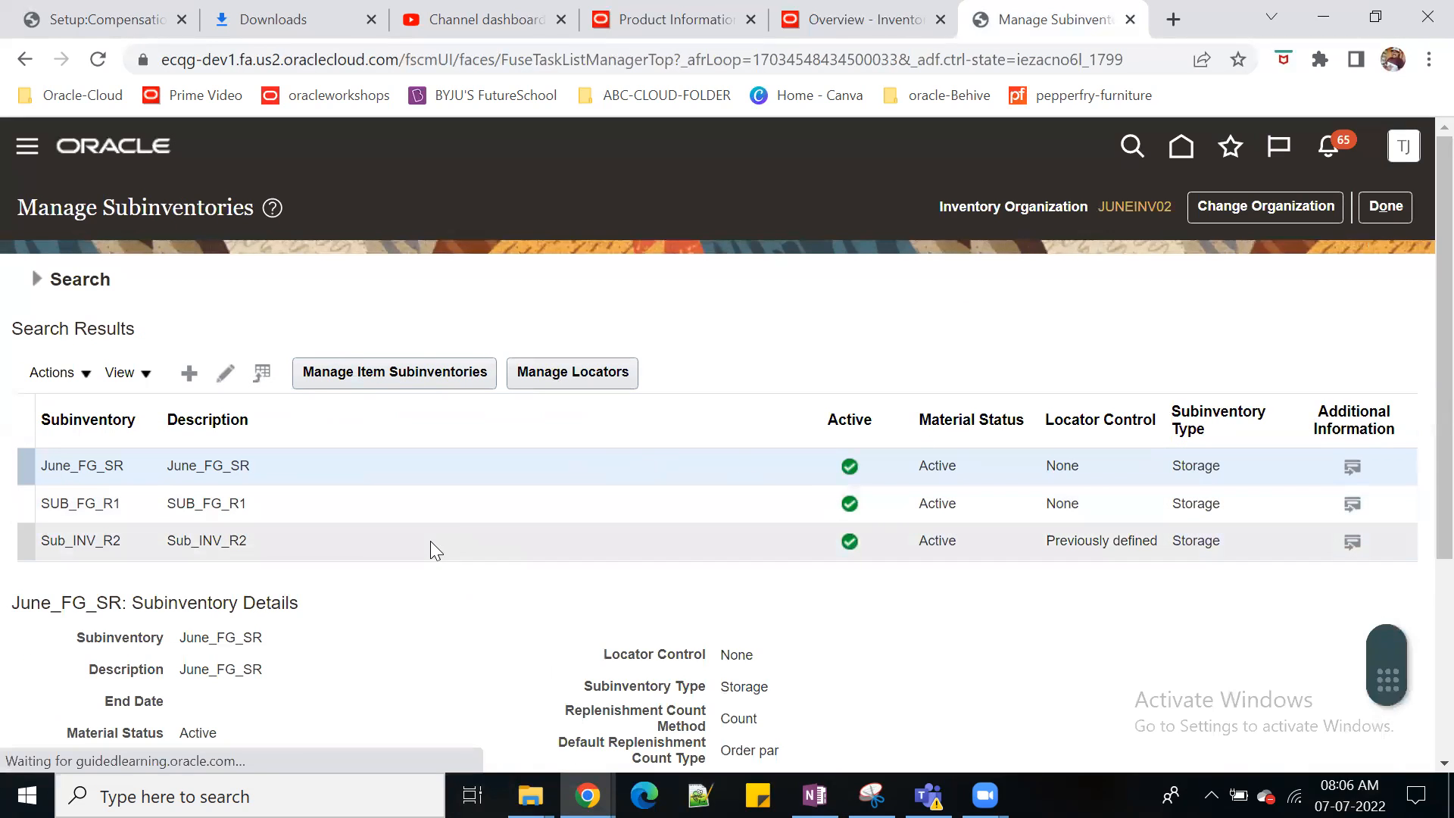
{"action": "left_click", "coordinate": [430, 540]}
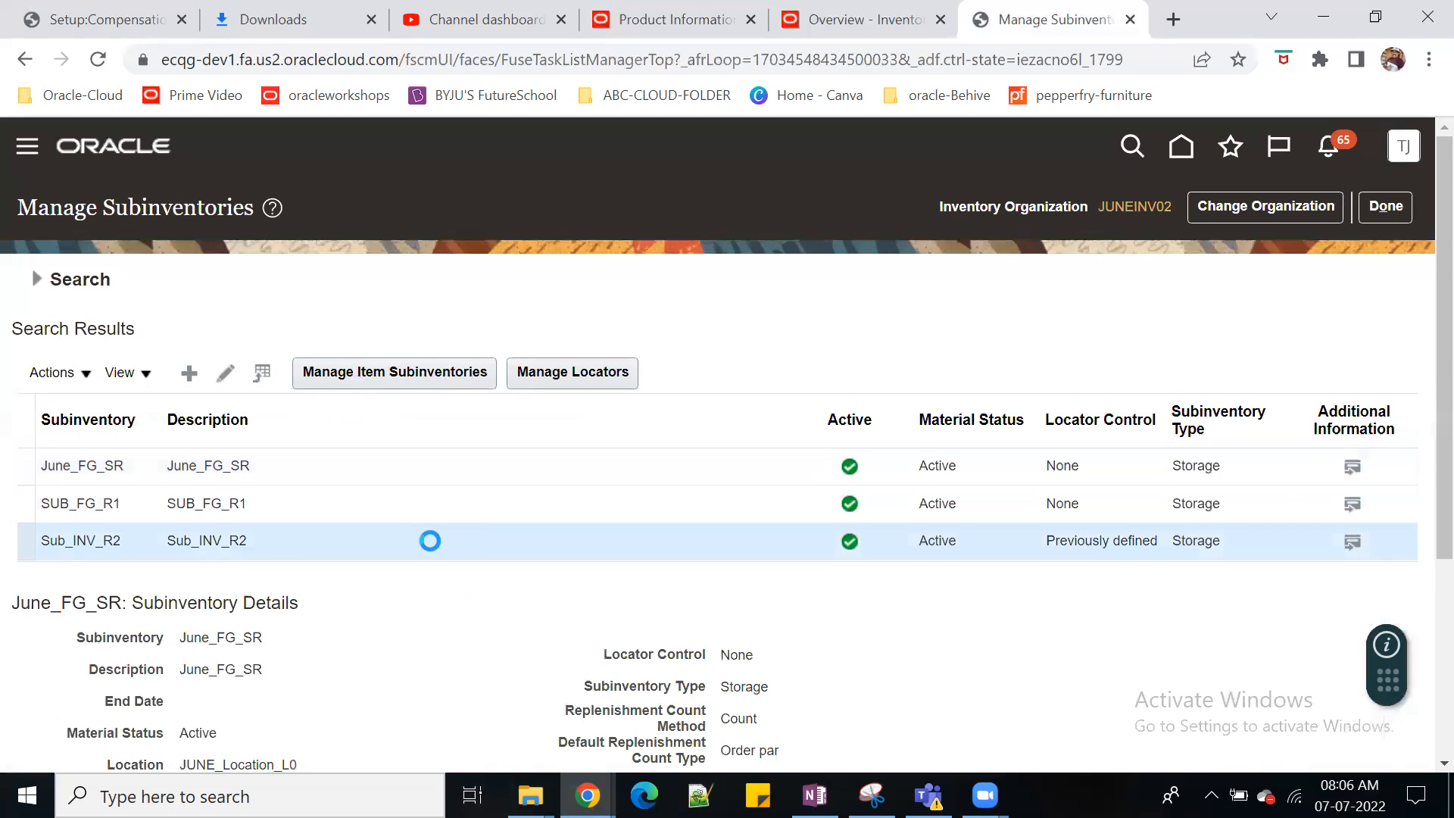
{"action": "left_click", "coordinate": [577, 374]}
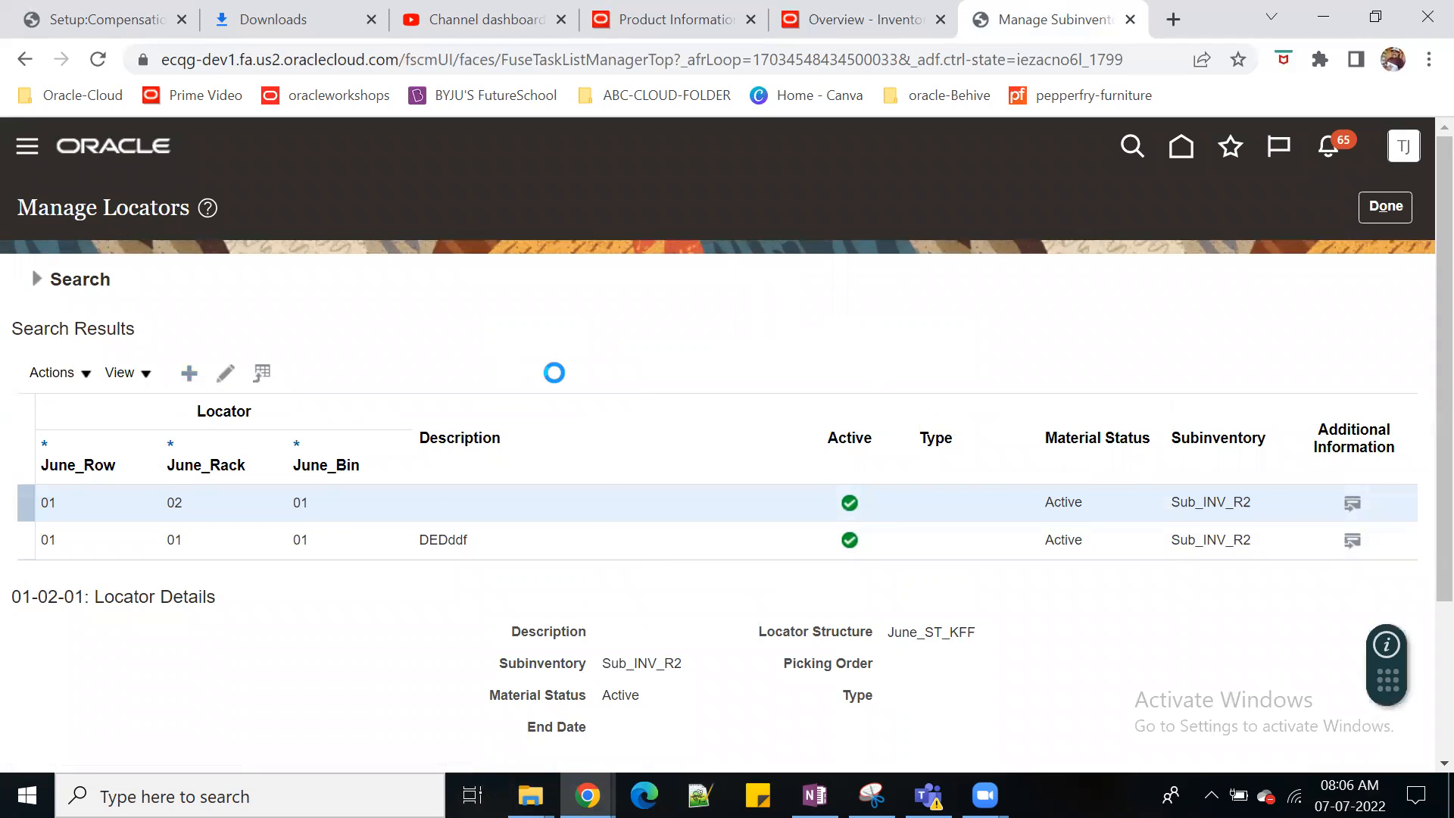
Step: Create a locator in Sub_INV_R2 with row 01, rack 01, bin 03 and material status JUNE_REJECTS, and save it
{"action": "type", "text": "01"}
{"action": "key", "text": "Tab"}
{"action": "type", "text": "01"}
{"action": "key", "text": "Tab"}
{"action": "type", "text": "03"}
{"action": "key", "text": "Tab"}
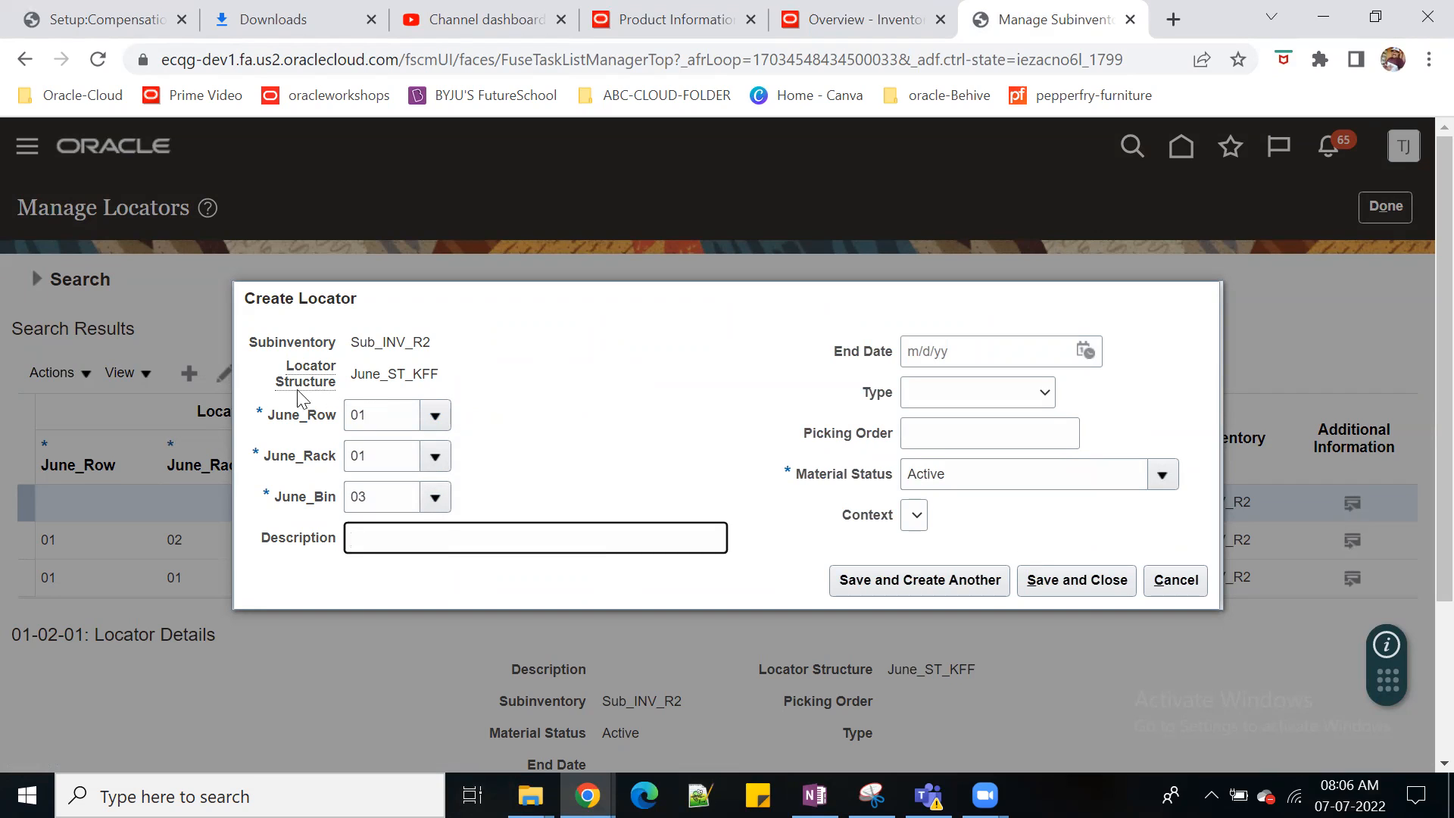
{"action": "left_click", "coordinate": [1162, 474]}
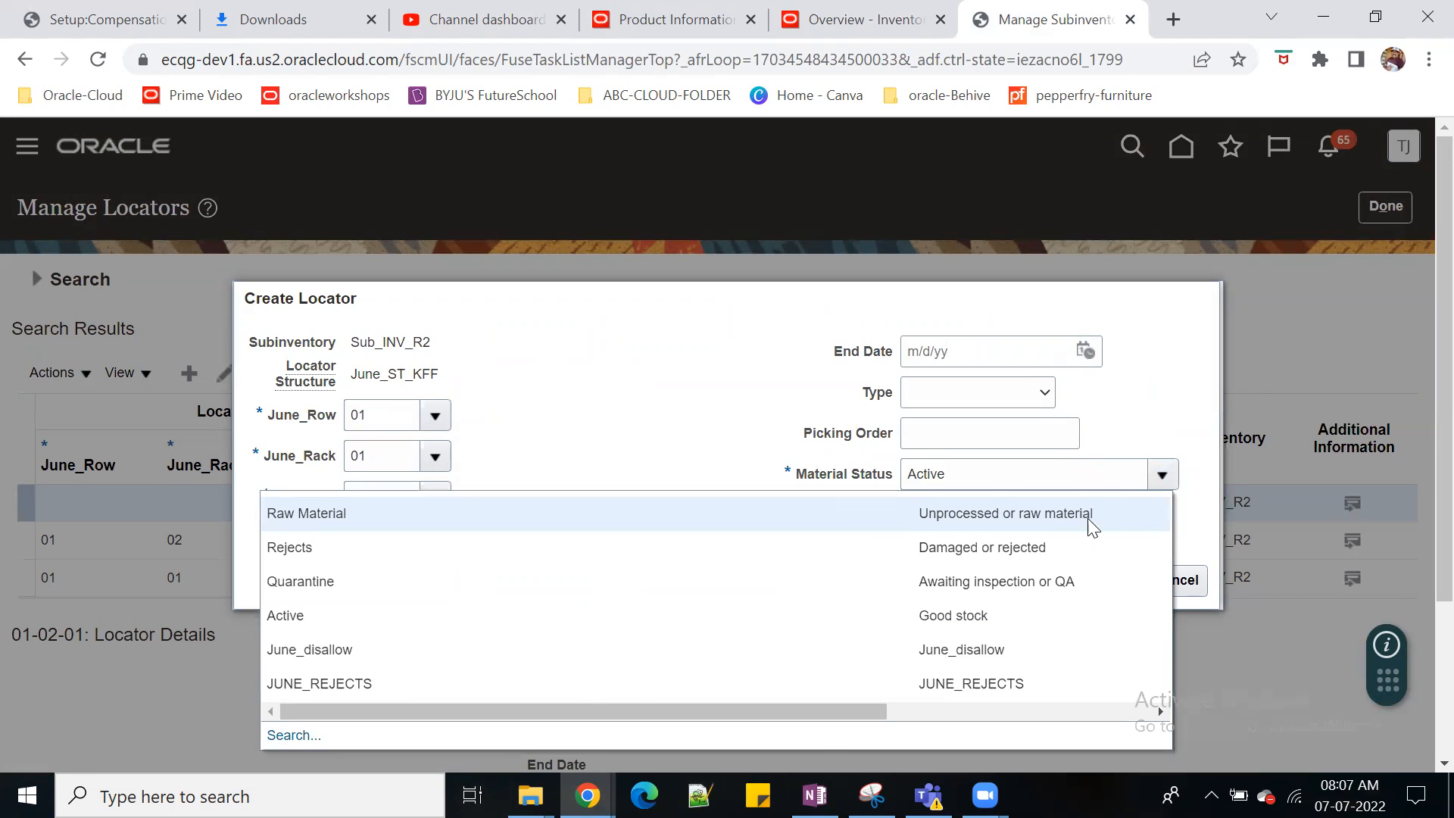
{"action": "left_click", "coordinate": [568, 686]}
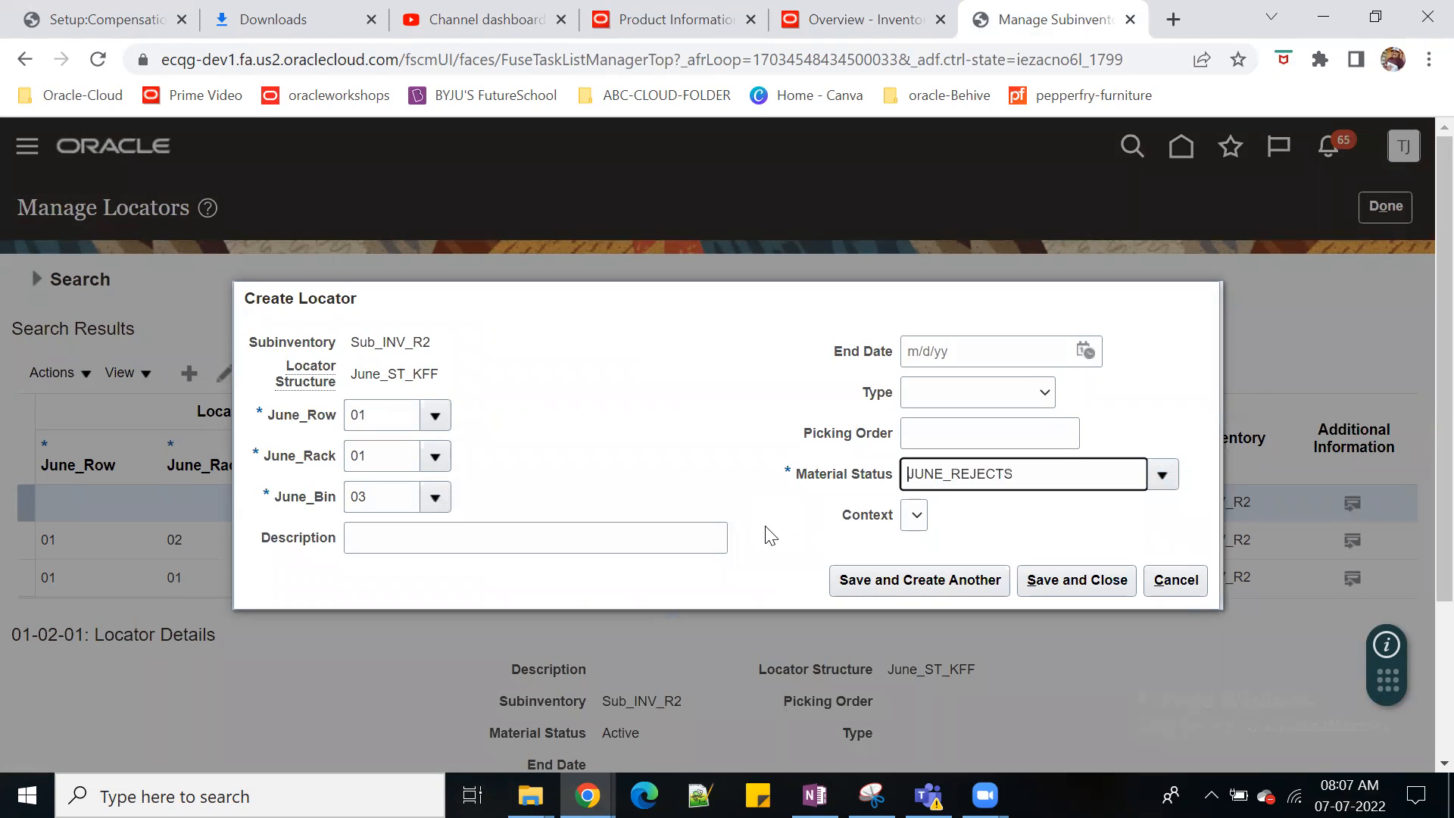
{"action": "left_click", "coordinate": [1076, 580]}
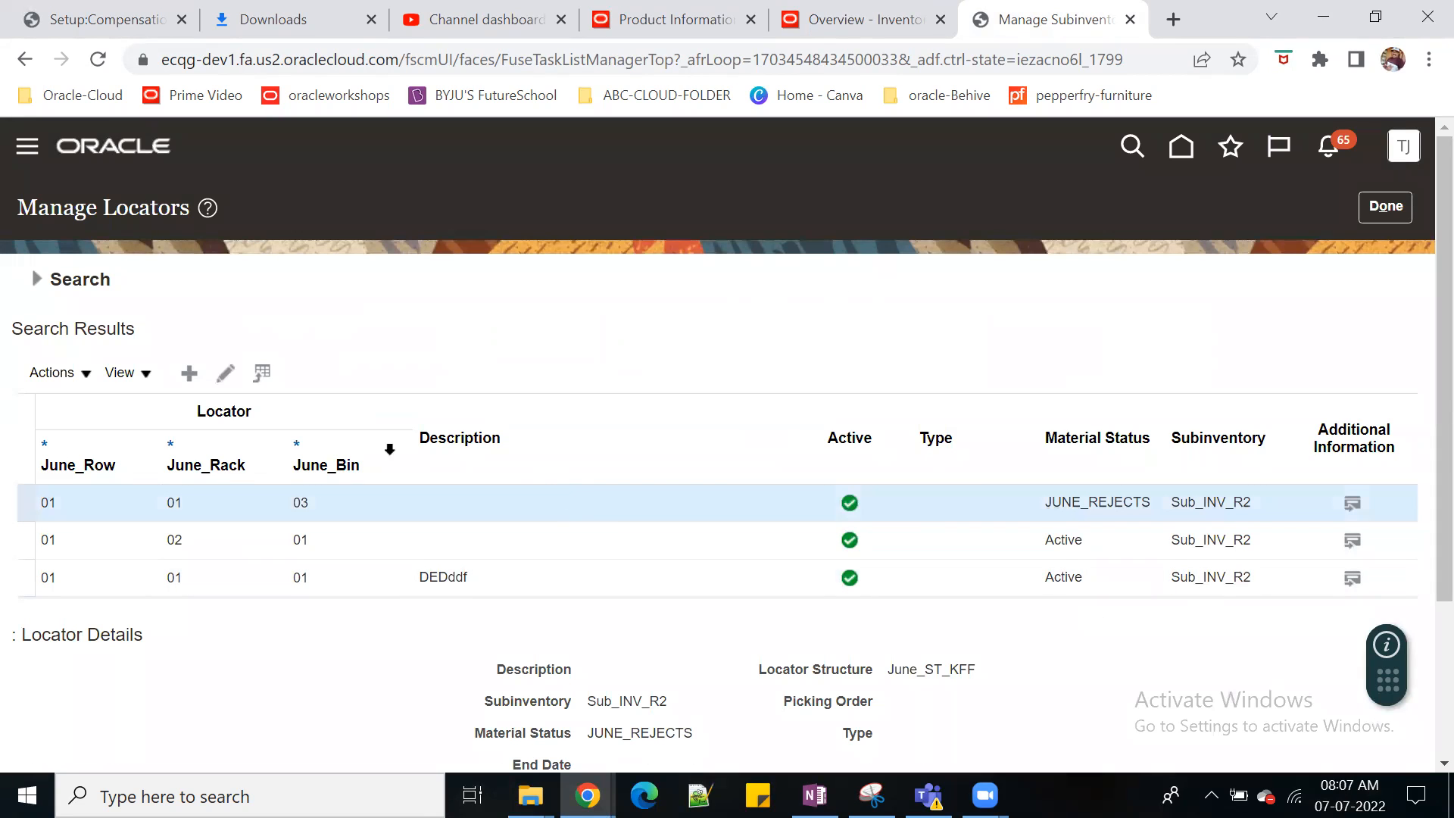
Step: Change the material status of locator row 01, rack 01, bin 03 in Sub_INV_R2 to Active and save it
{"action": "left_click", "coordinate": [227, 373]}
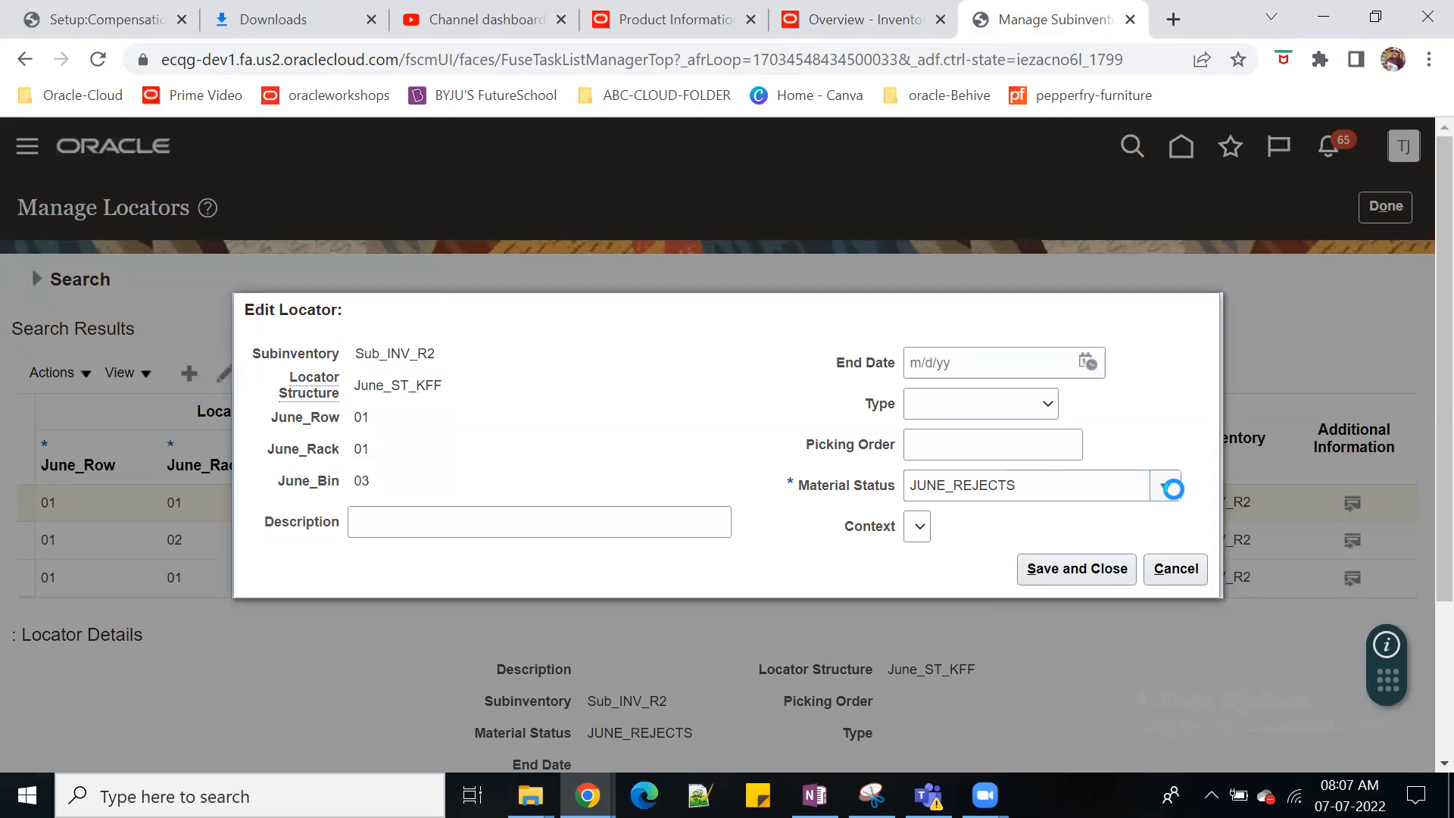
{"action": "left_click", "coordinate": [1165, 487]}
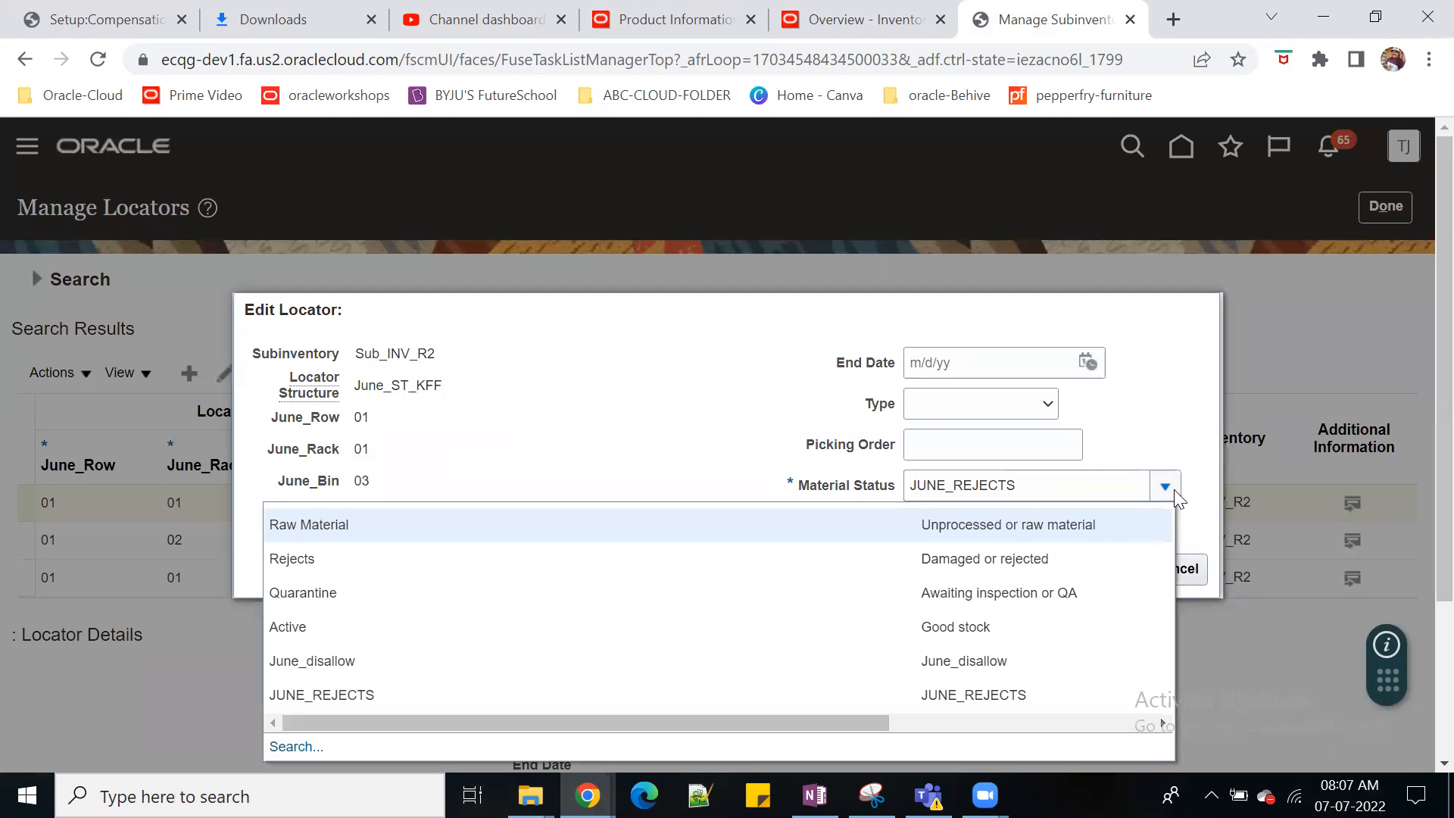
{"action": "left_click", "coordinate": [554, 626]}
{"action": "left_click", "coordinate": [1094, 574]}
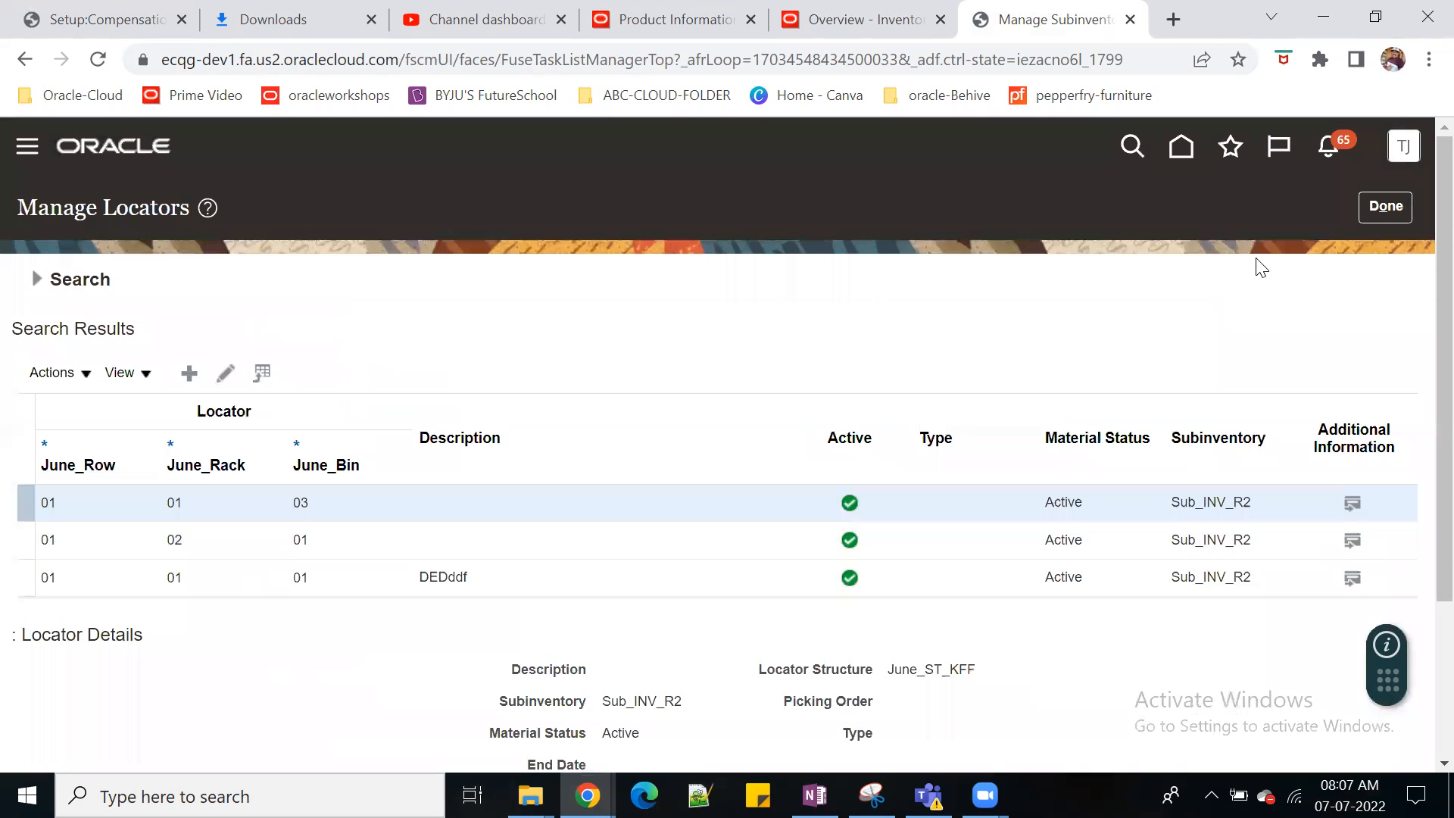
Step: Leave the locator and subinventory pages, go to Inventory Management under Supply Chain Execution, and start a new miscellaneous transaction
{"action": "left_click", "coordinate": [1385, 206]}
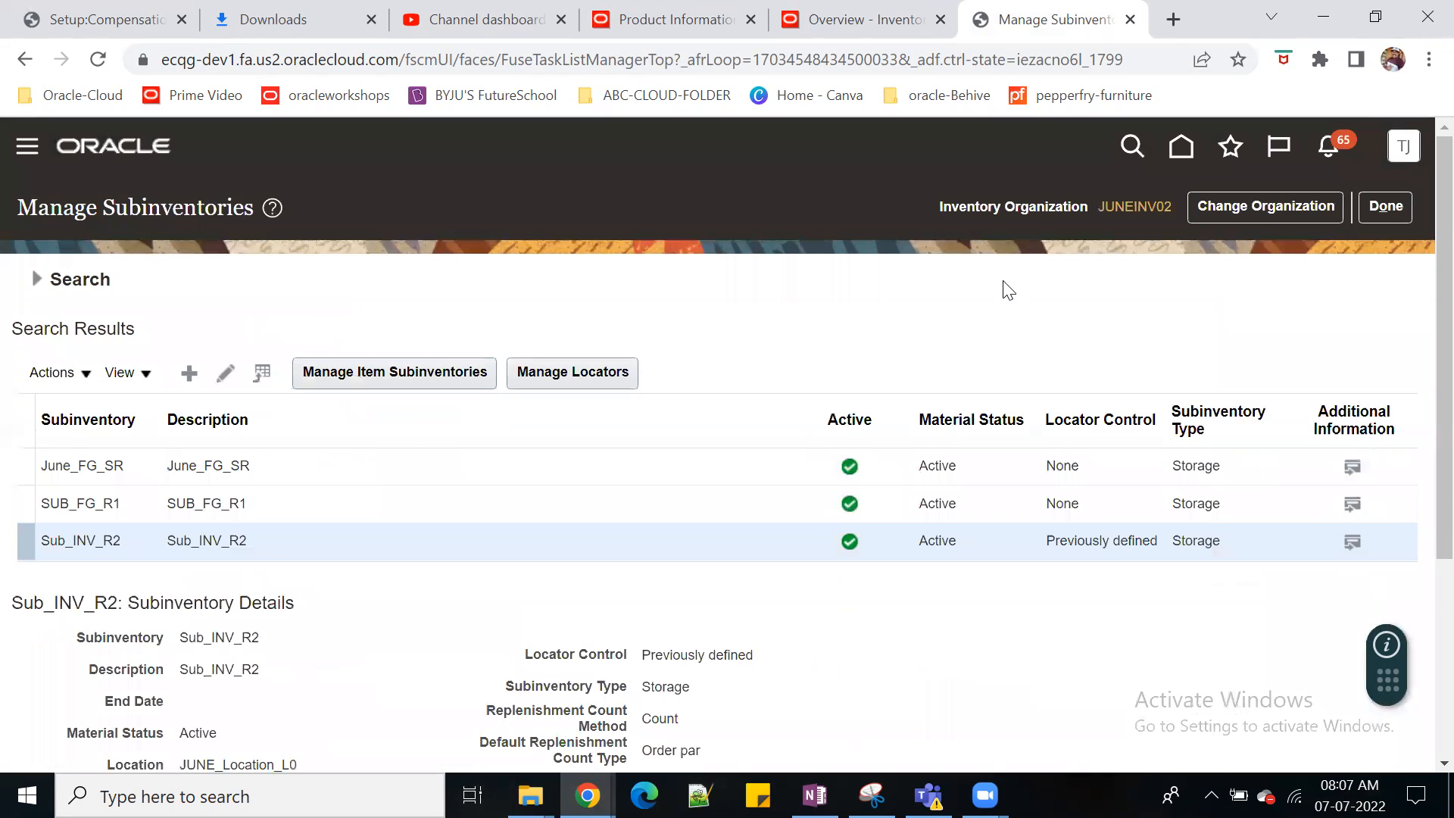
{"action": "left_click", "coordinate": [1381, 212]}
{"action": "left_click", "coordinate": [1379, 212]}
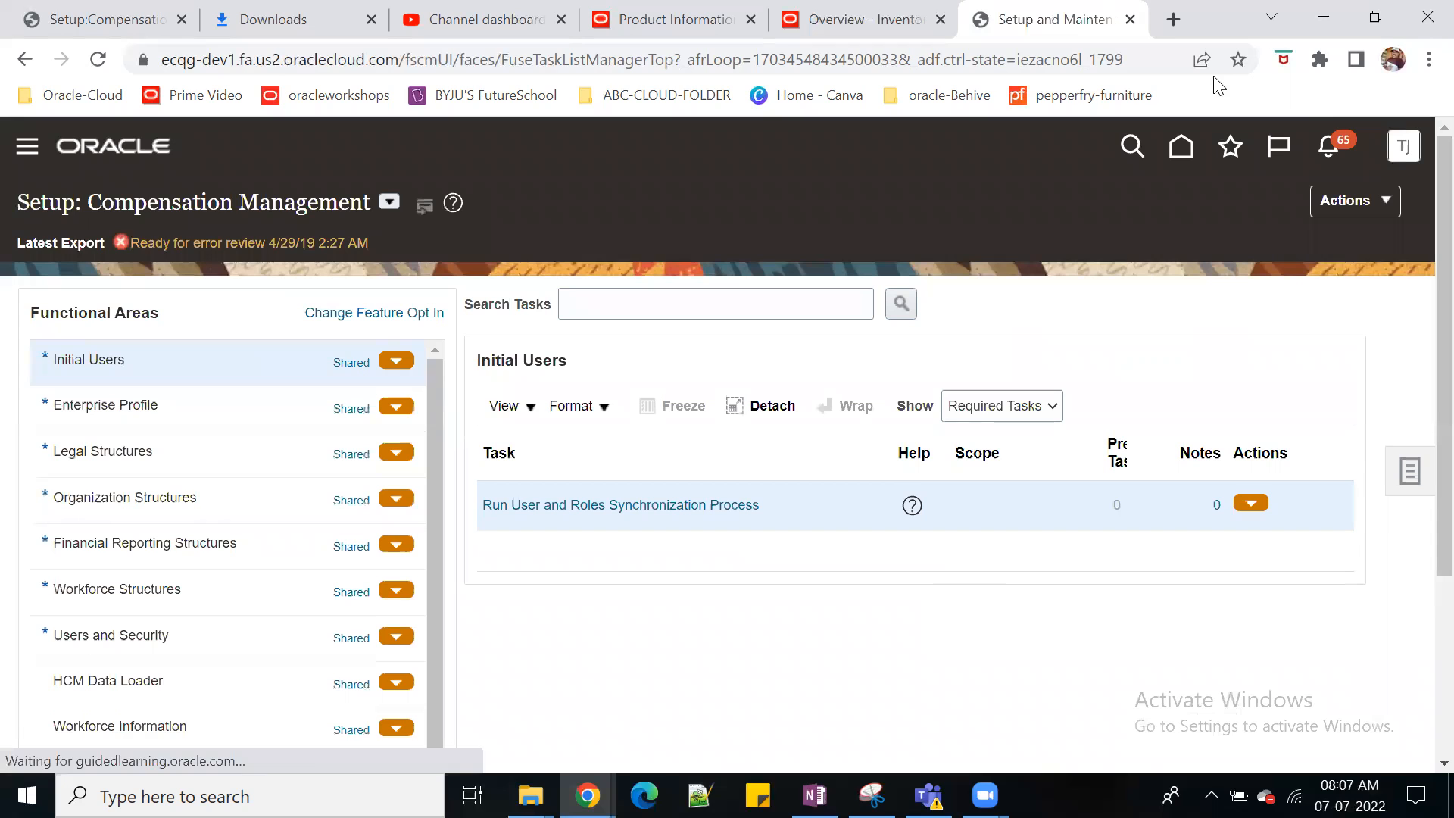
{"action": "left_click", "coordinate": [1179, 148]}
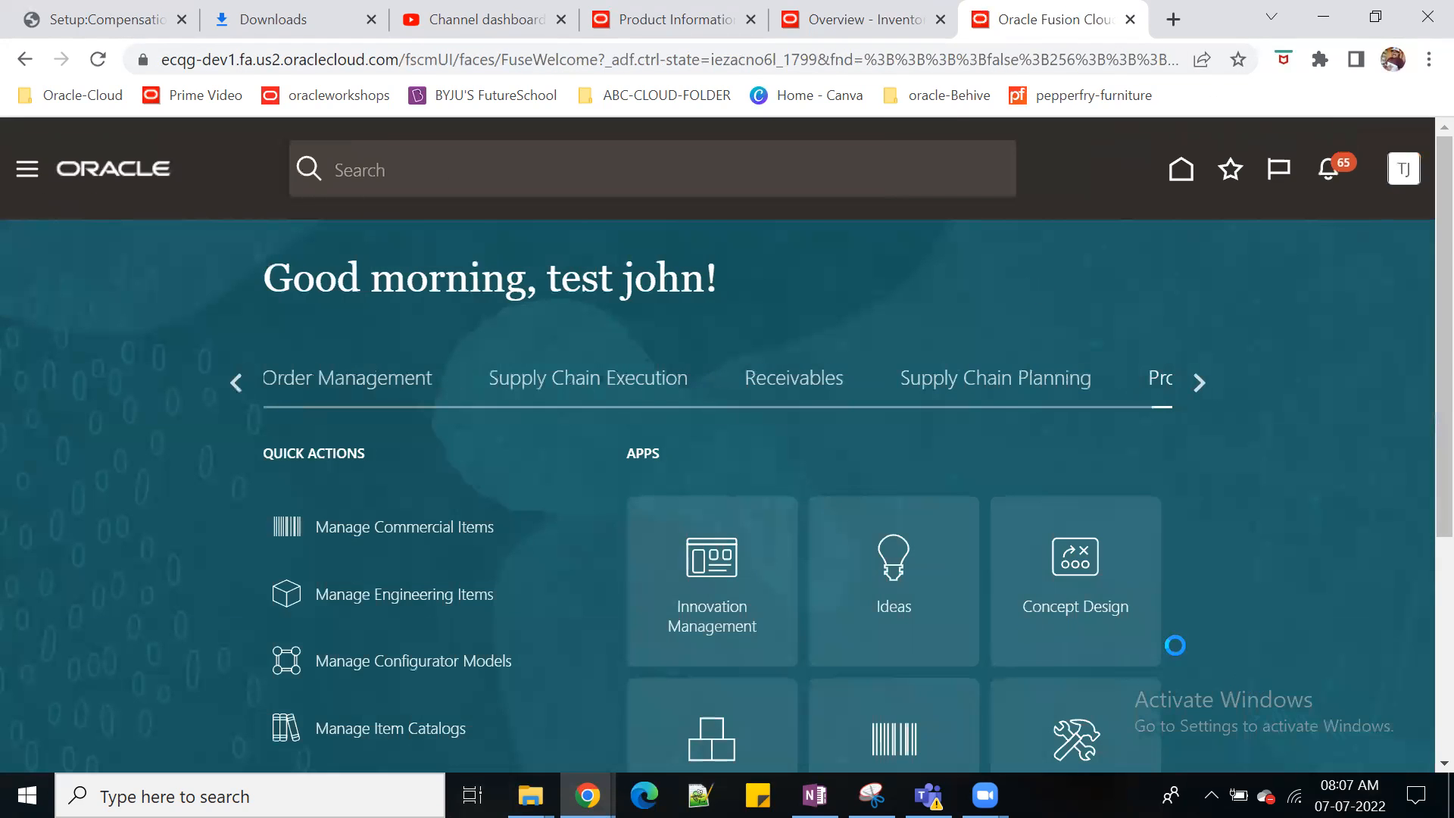
{"action": "left_click", "coordinate": [649, 387]}
{"action": "scroll", "coordinate": [1269, 464], "scroll_direction": "down", "scroll_amount": 3}
{"action": "left_click", "coordinate": [1087, 399]}
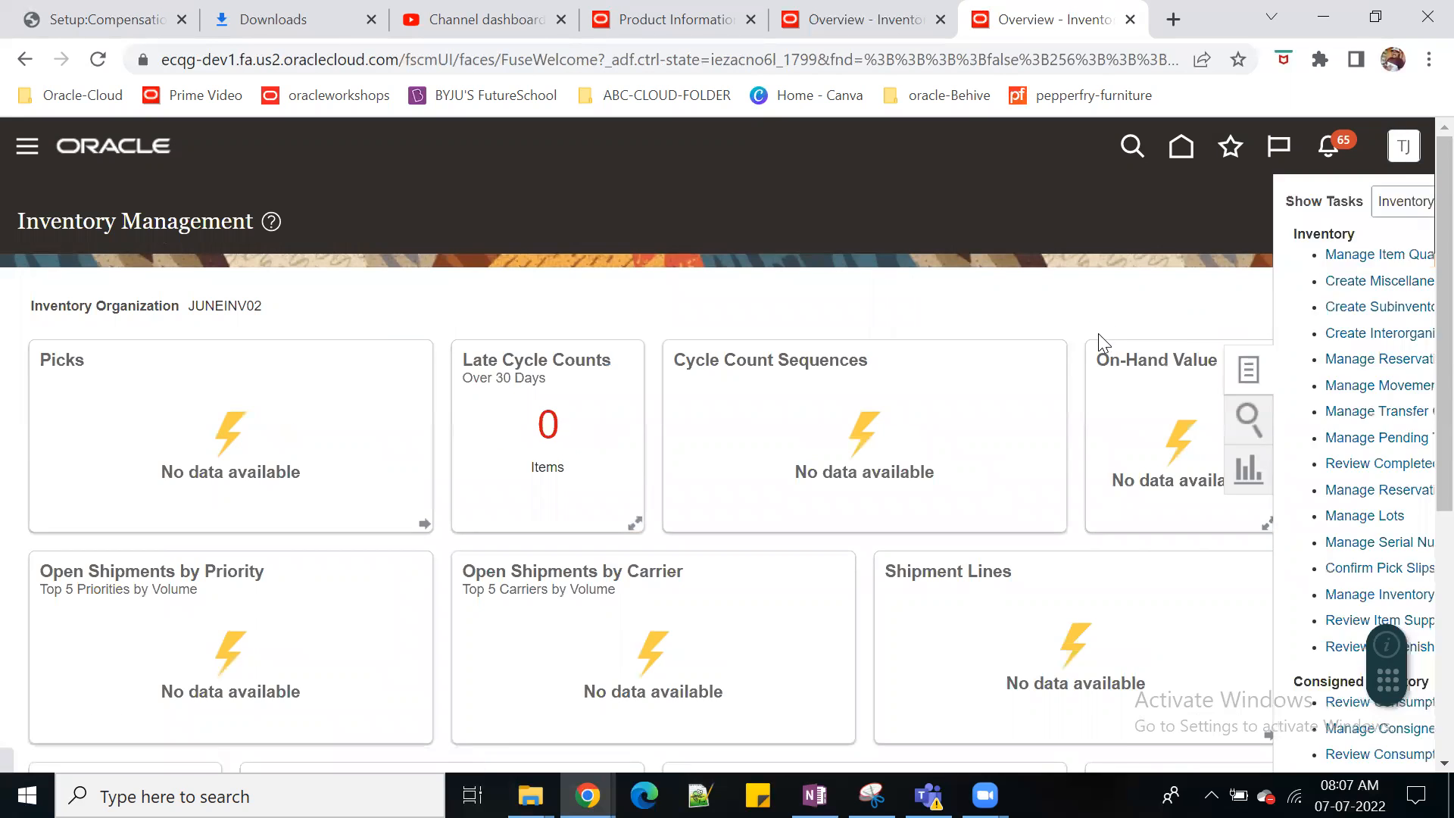
{"action": "left_click", "coordinate": [1112, 285]}
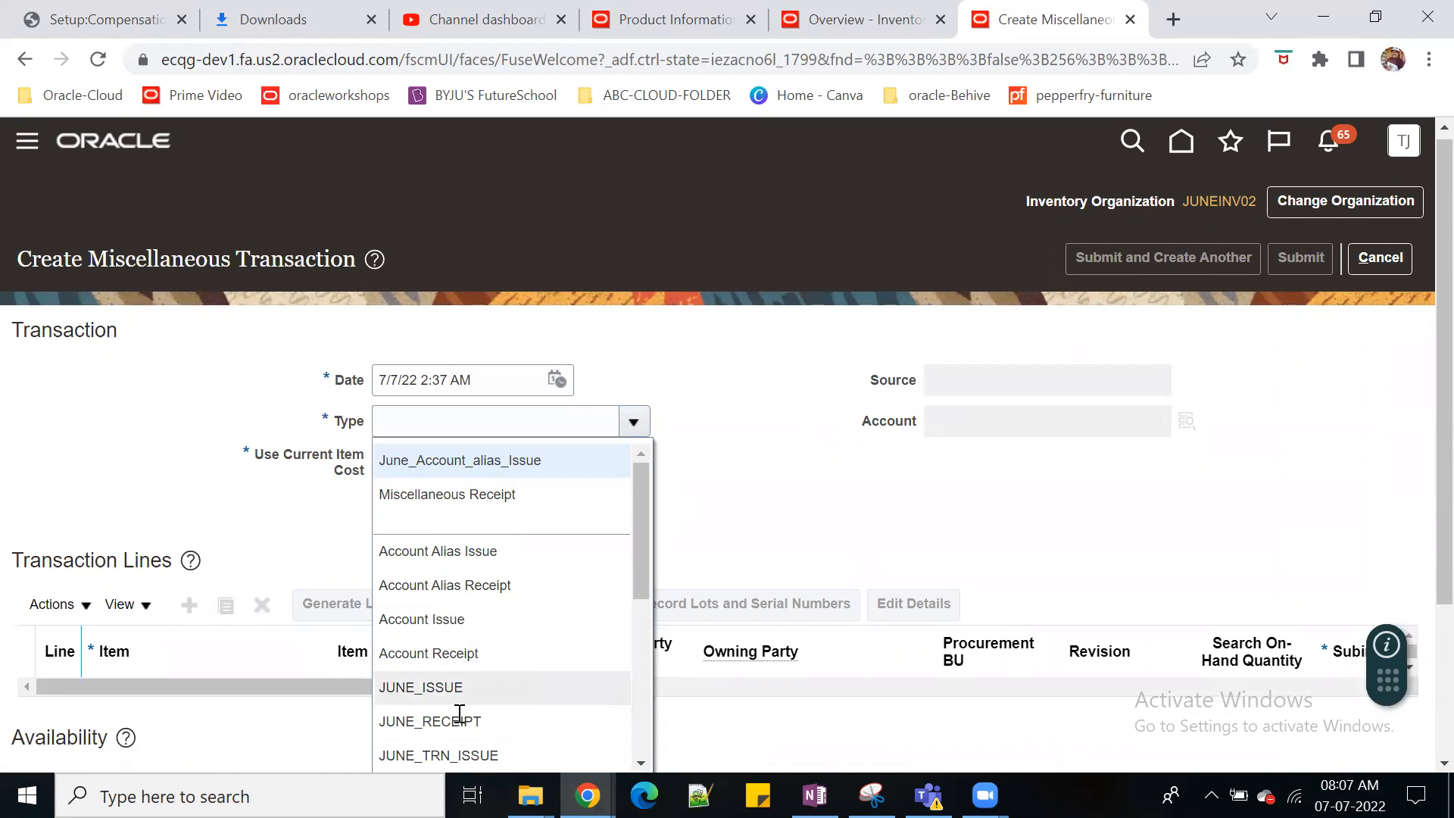
Step: Set the transaction type to JUNE_ISSUE and select the account combination with company 03, department 10000 and natural account 21100
{"action": "left_click", "coordinate": [463, 685]}
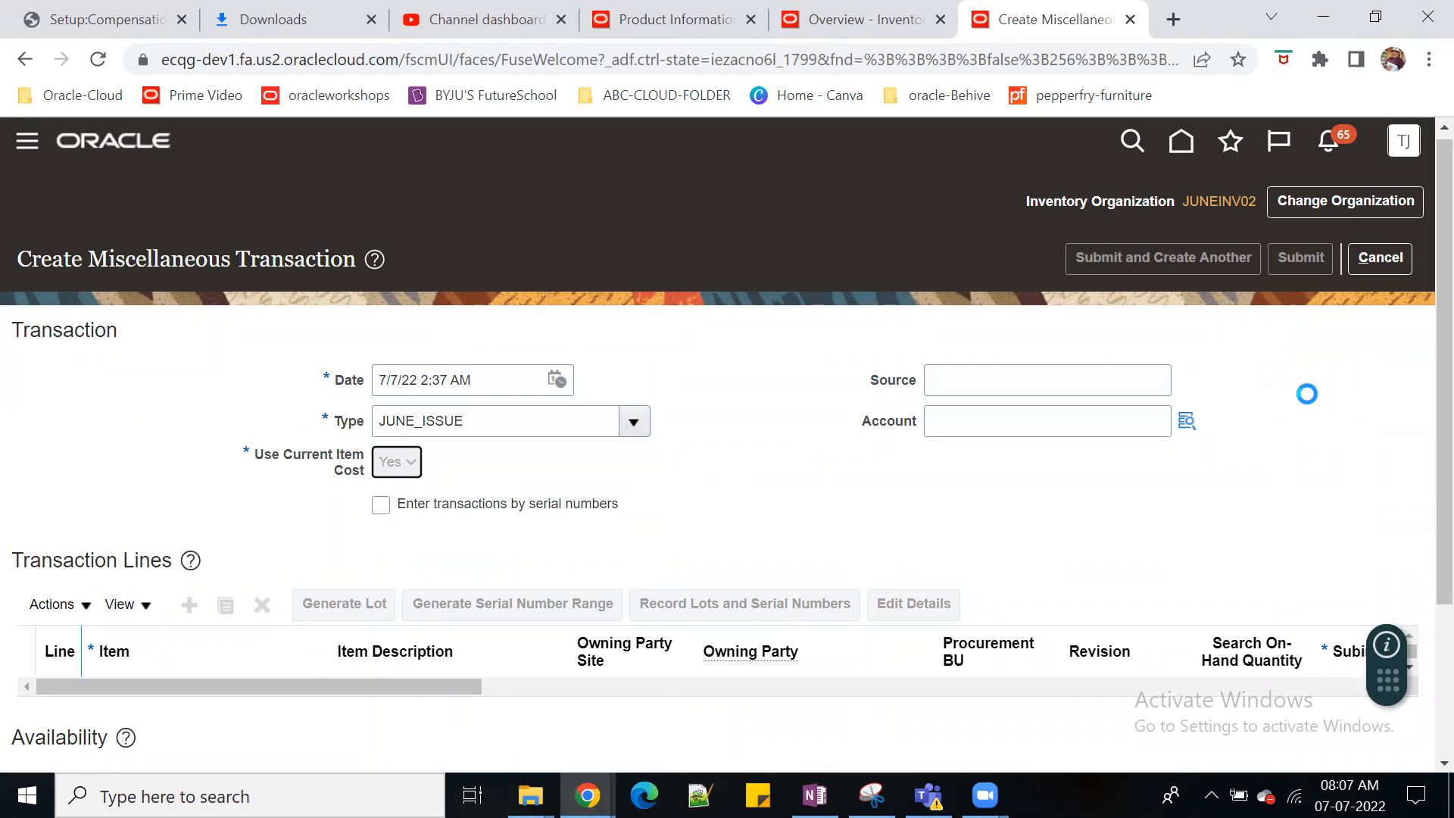
{"action": "left_click", "coordinate": [1187, 421]}
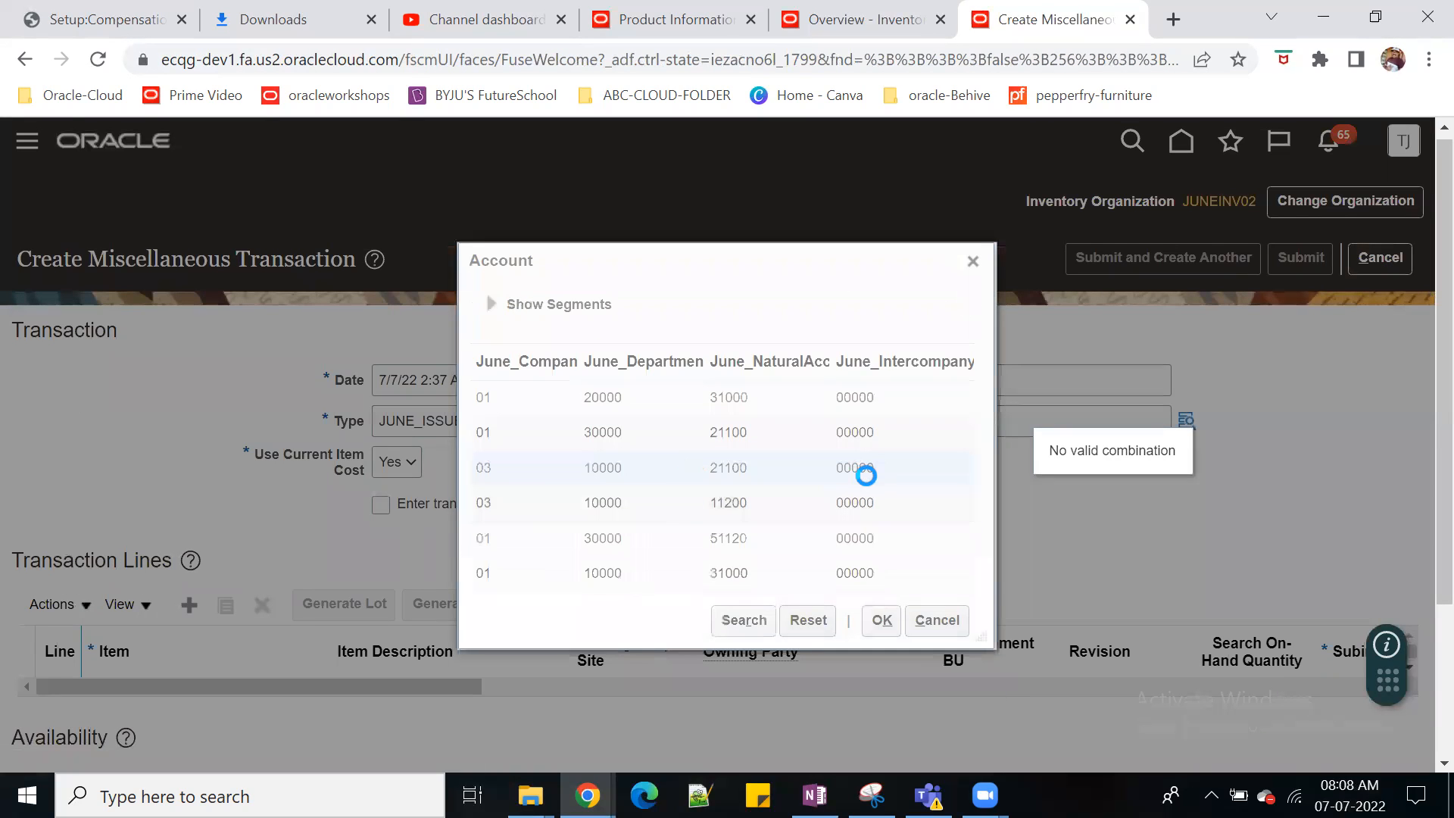
{"action": "left_click", "coordinate": [871, 468]}
{"action": "left_click", "coordinate": [881, 620]}
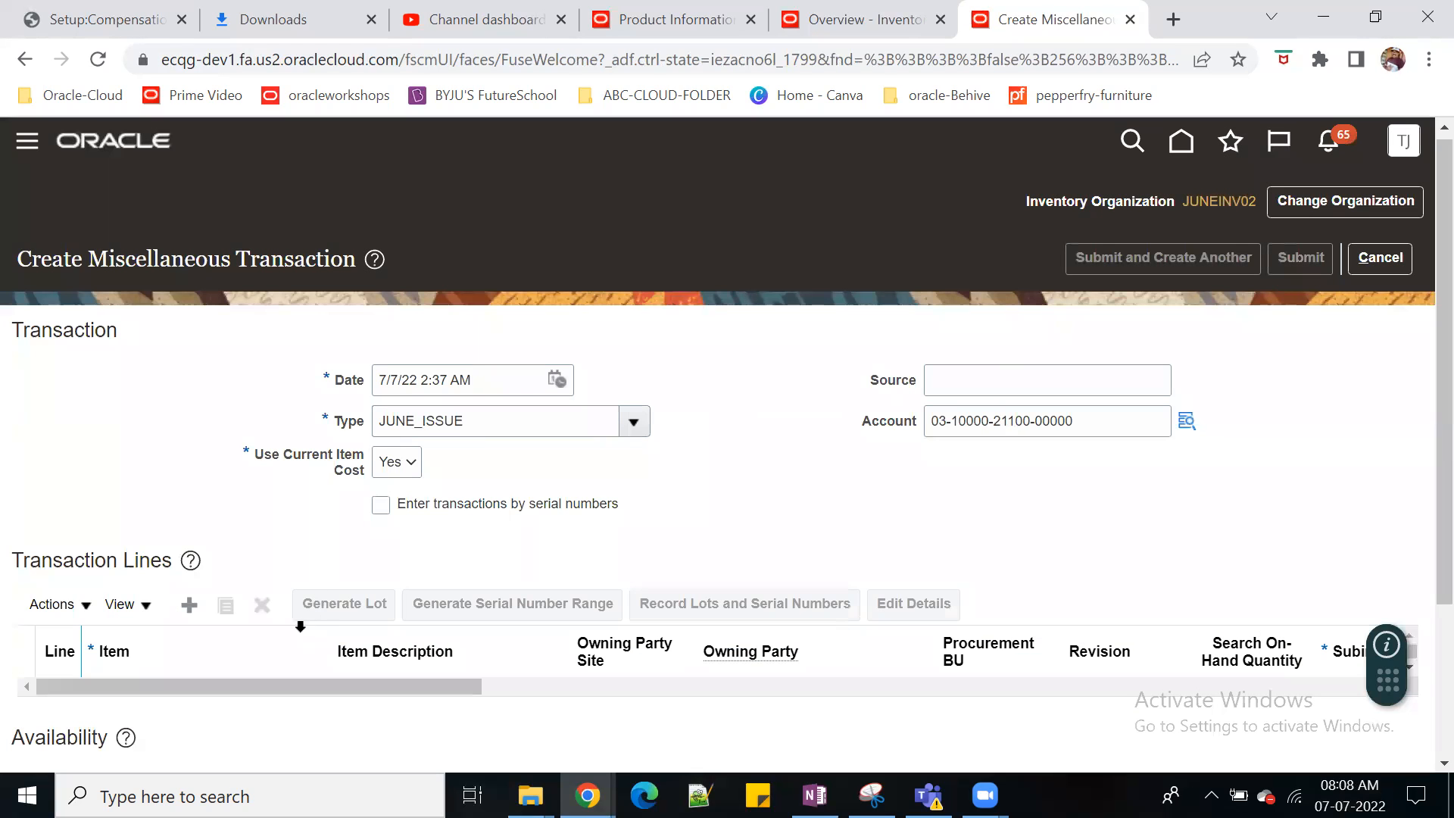
Step: Add a transaction line, enter June90003 as its item, and bring up the item search
{"action": "left_click", "coordinate": [191, 607]}
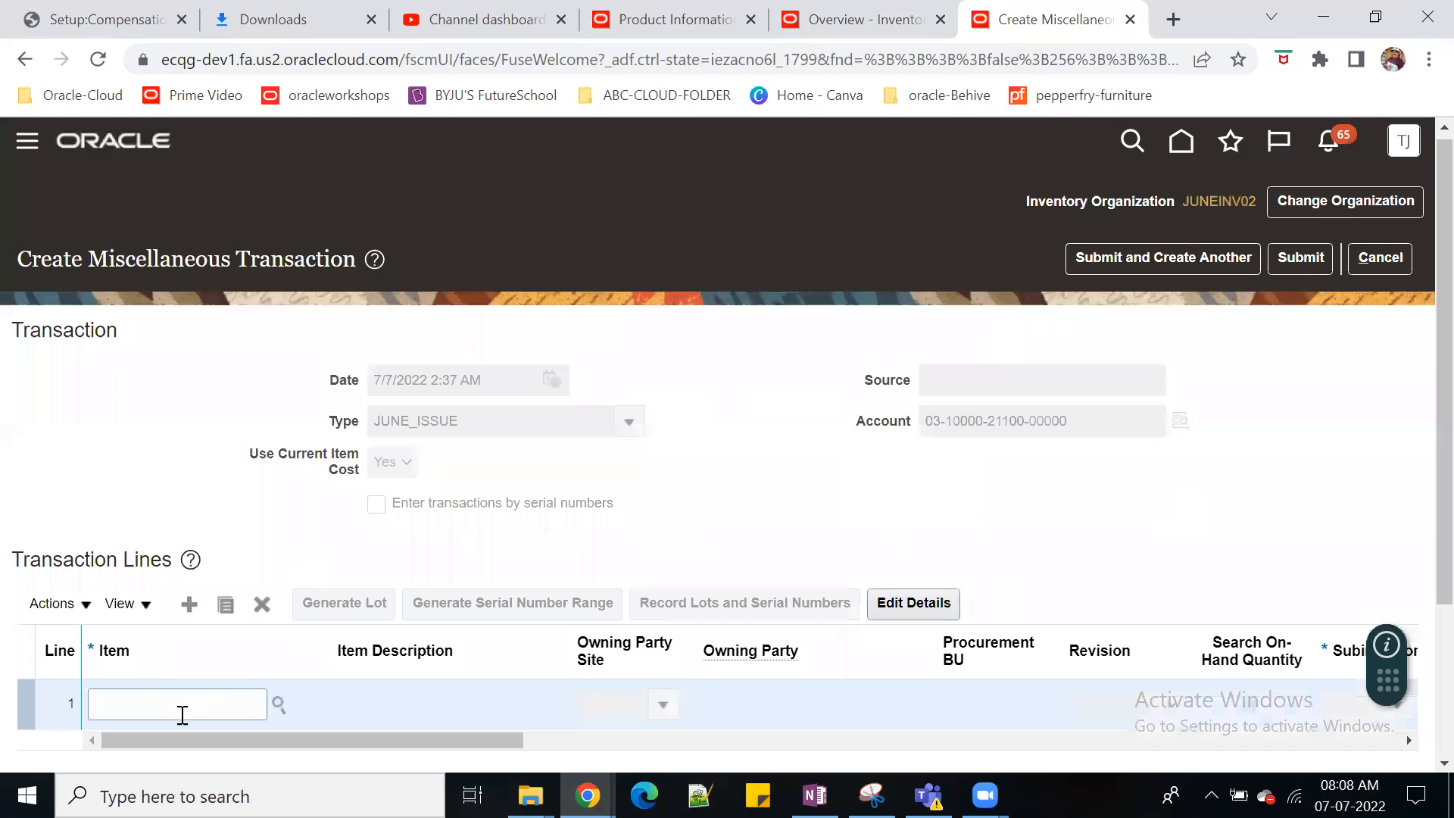
{"action": "left_click", "coordinate": [178, 715]}
{"action": "type", "text": "June90003"}
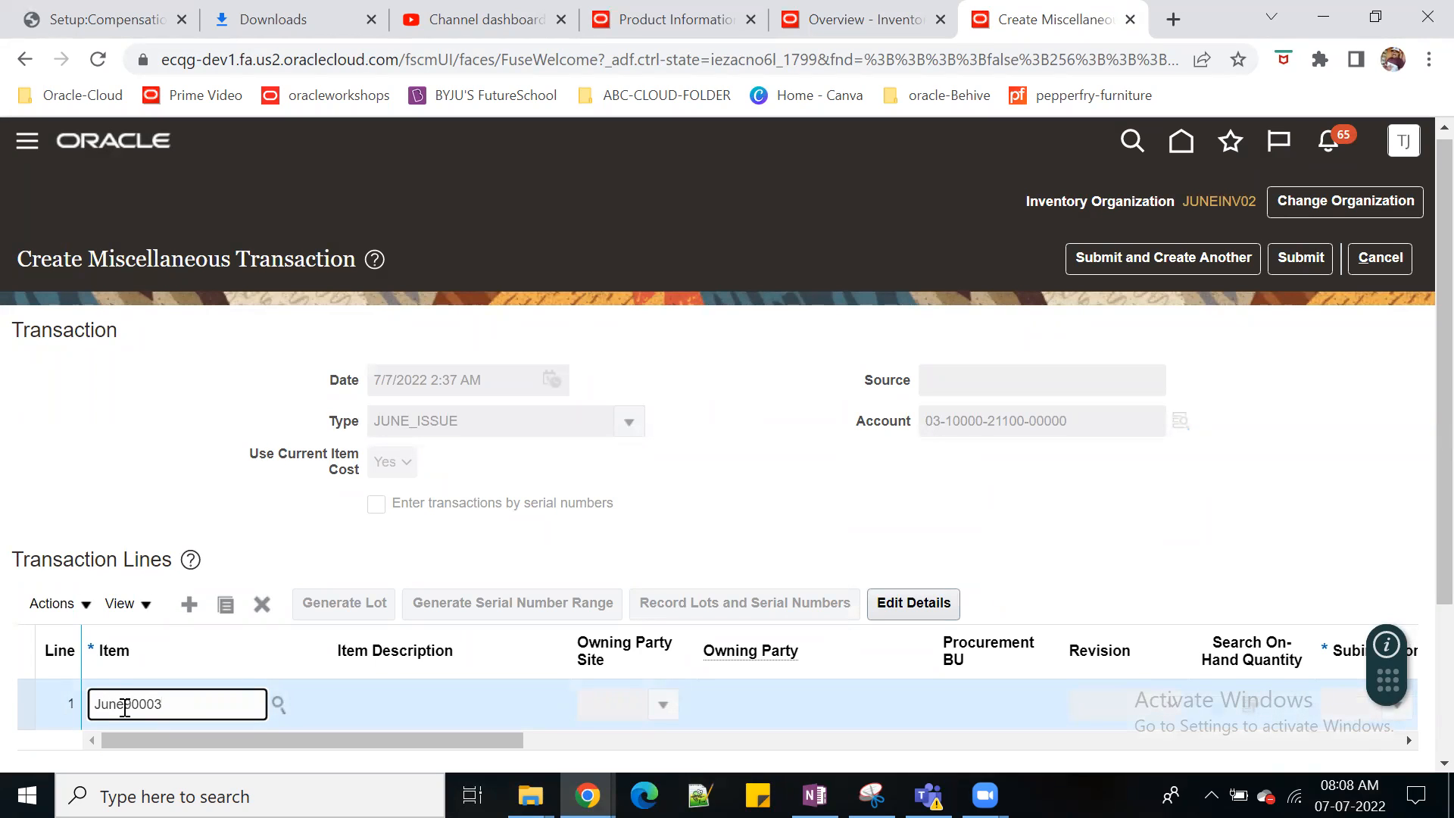
{"action": "left_click", "coordinate": [477, 569]}
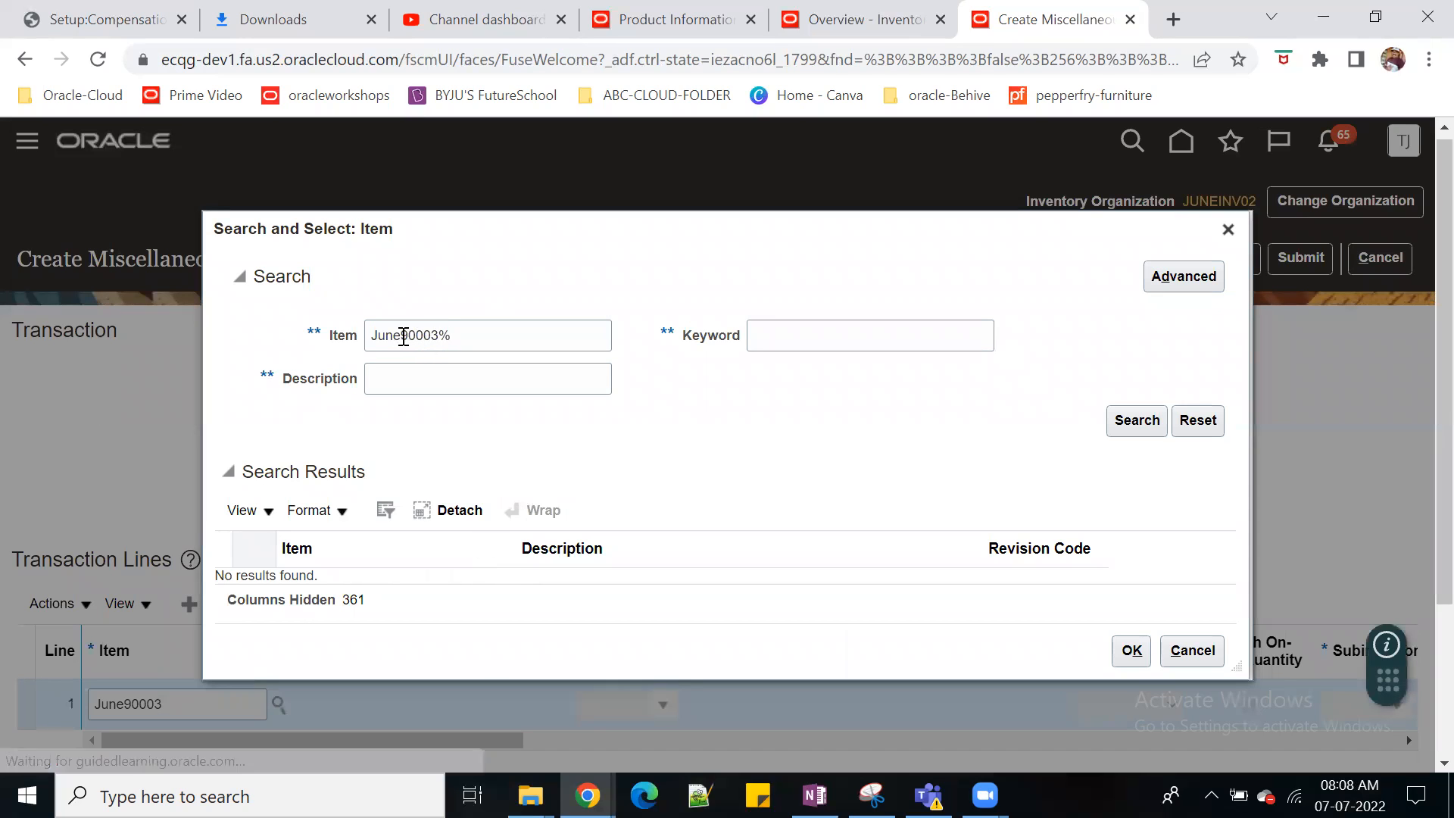
Step: Try to find the item by searching for JUNE90003 and JUNE9003
{"action": "left_click_drag", "start_coordinate": [402, 337], "coordinate": [364, 338]}
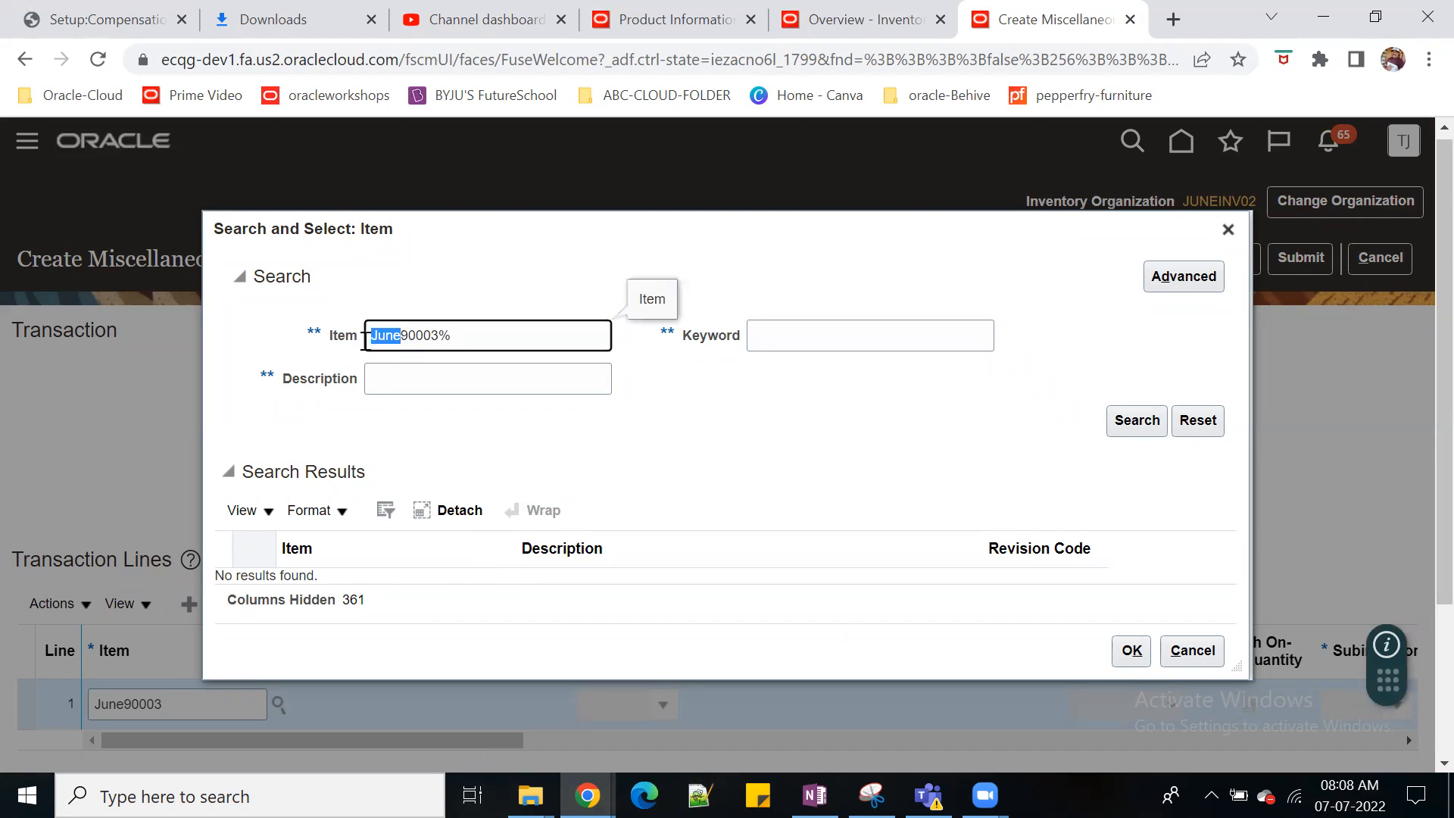
{"action": "type", "text": "june"}
{"action": "key", "text": "BackSpace"}
{"action": "key", "text": "BackSpace"}
{"action": "key", "text": "BackSpace"}
{"action": "key", "text": "BackSpace"}
{"action": "type", "text": "JUNE"}
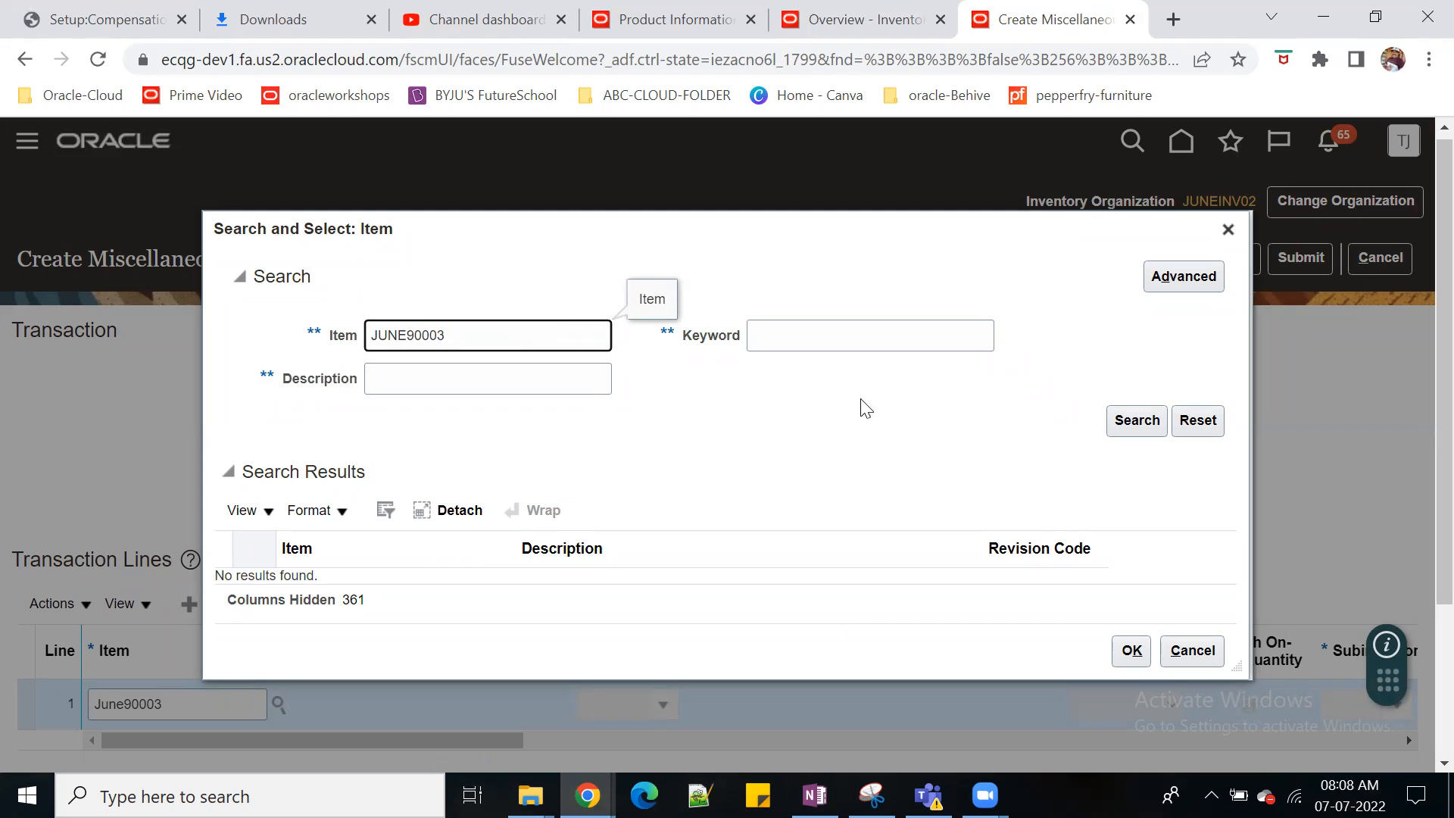
{"action": "left_click", "coordinate": [1131, 420]}
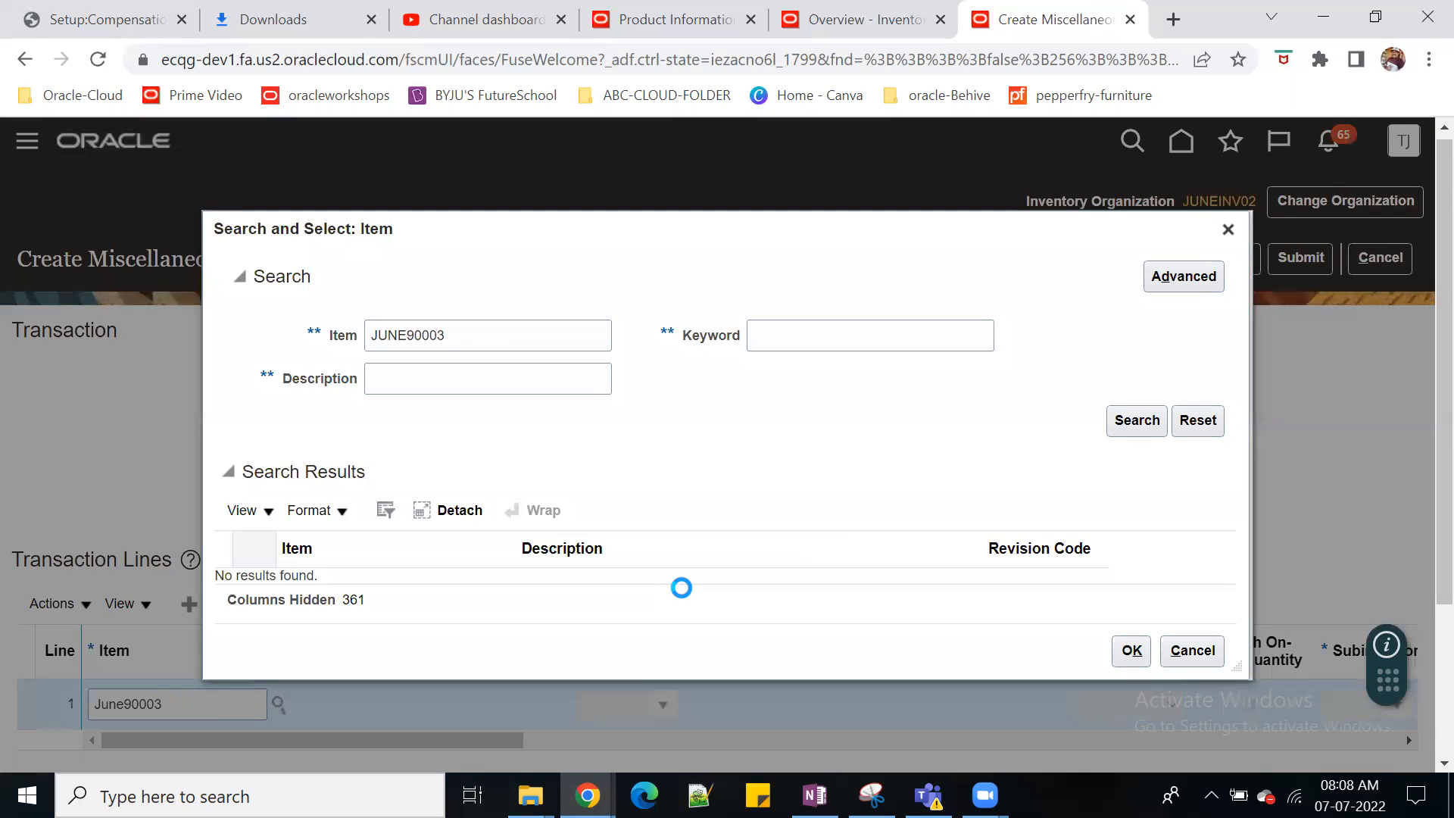
{"action": "left_click", "coordinate": [467, 345]}
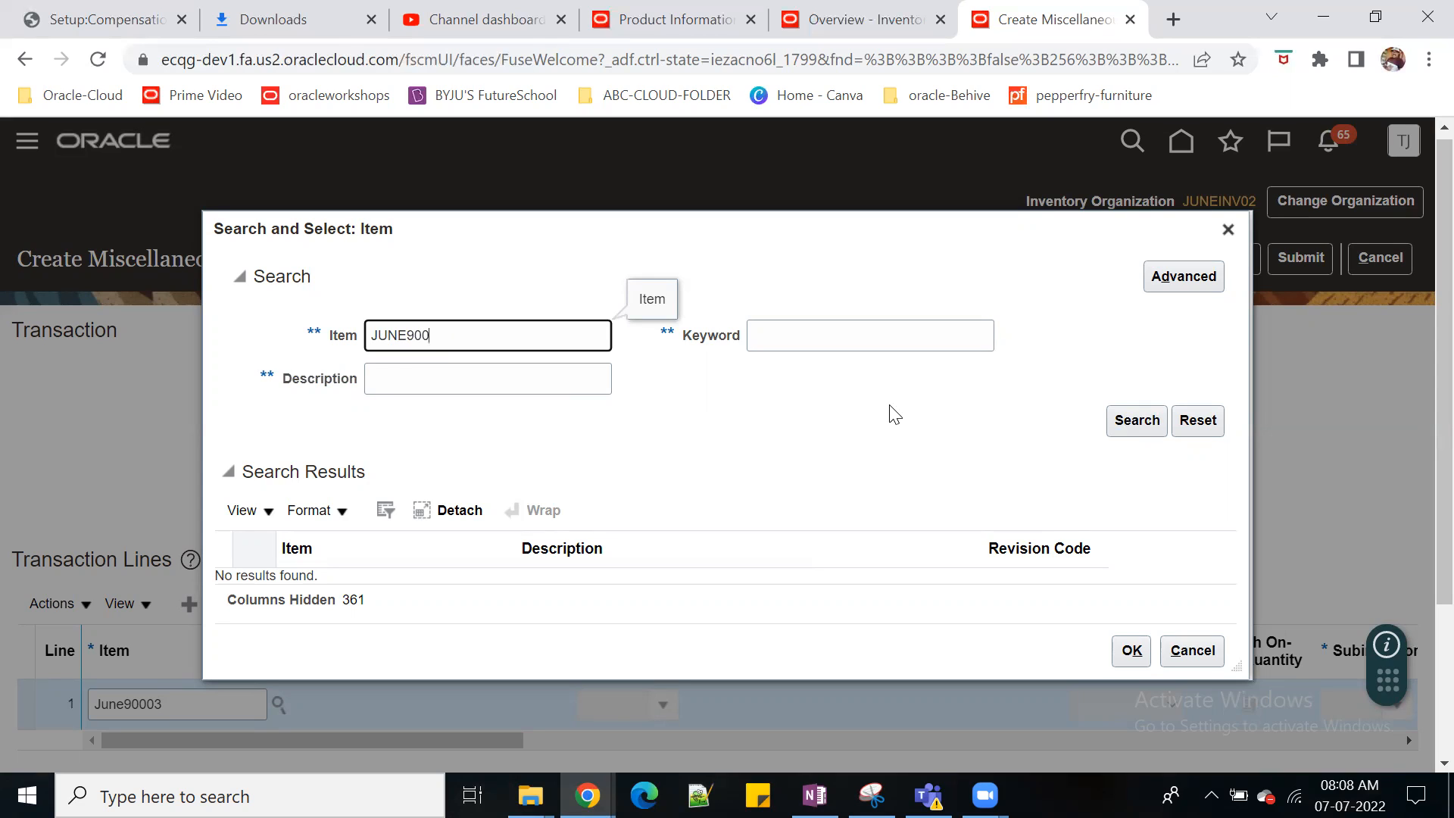
{"action": "key", "text": "Tab"}
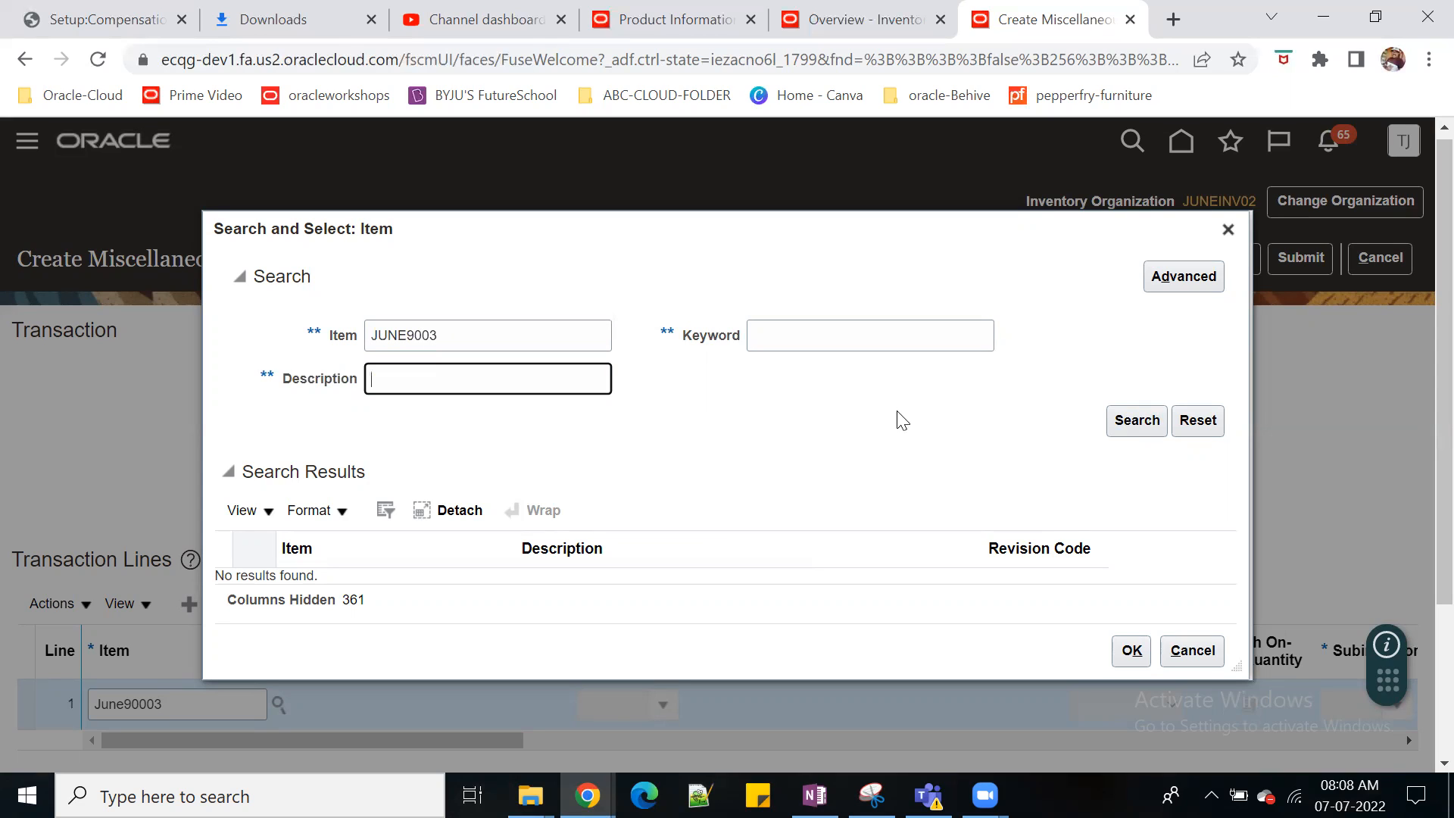
{"action": "left_click", "coordinate": [1136, 417]}
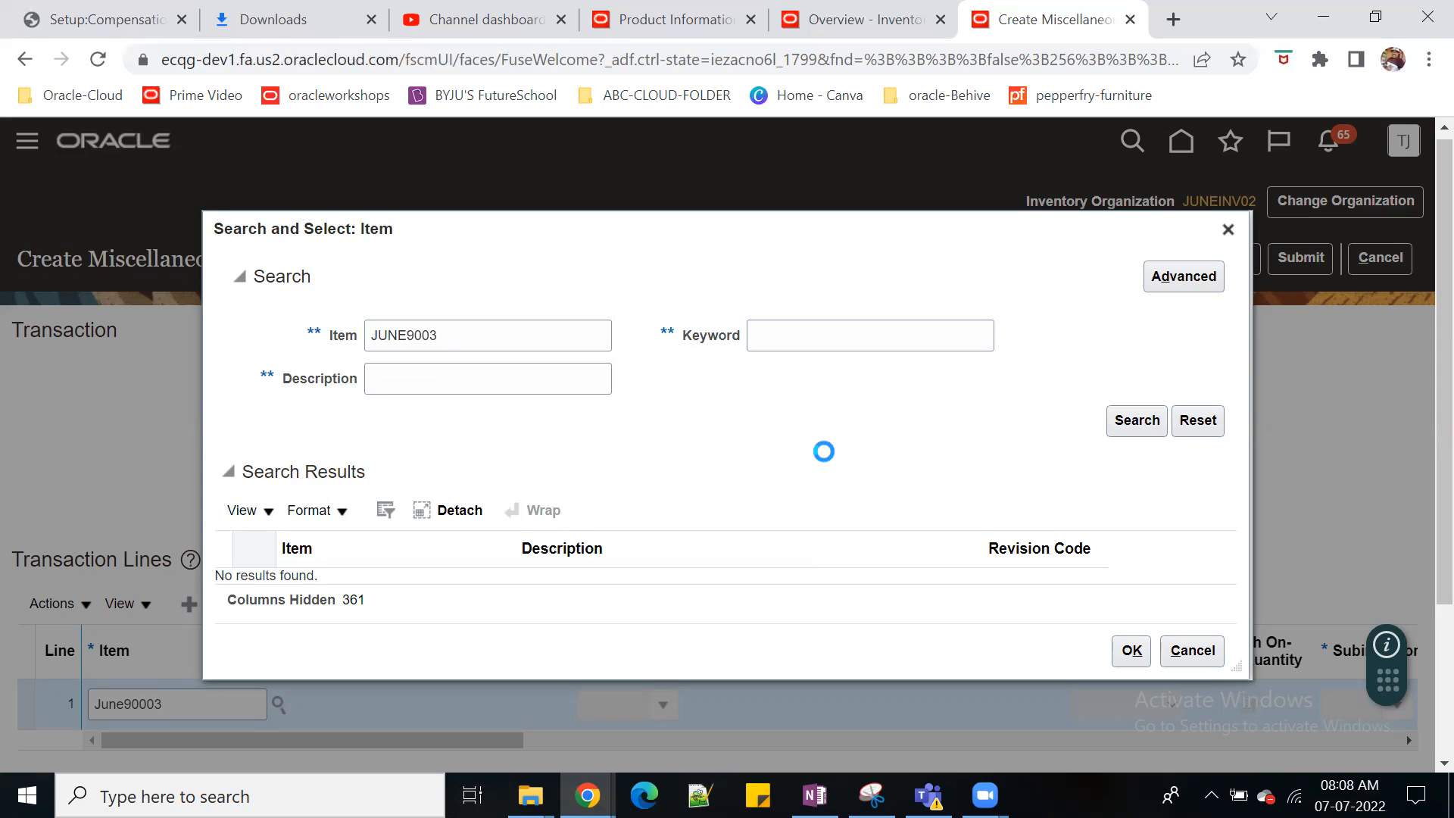
Step: Shorten the item search term, search again, and select item JUNE900003 for the transaction line
{"action": "left_click", "coordinate": [487, 339]}
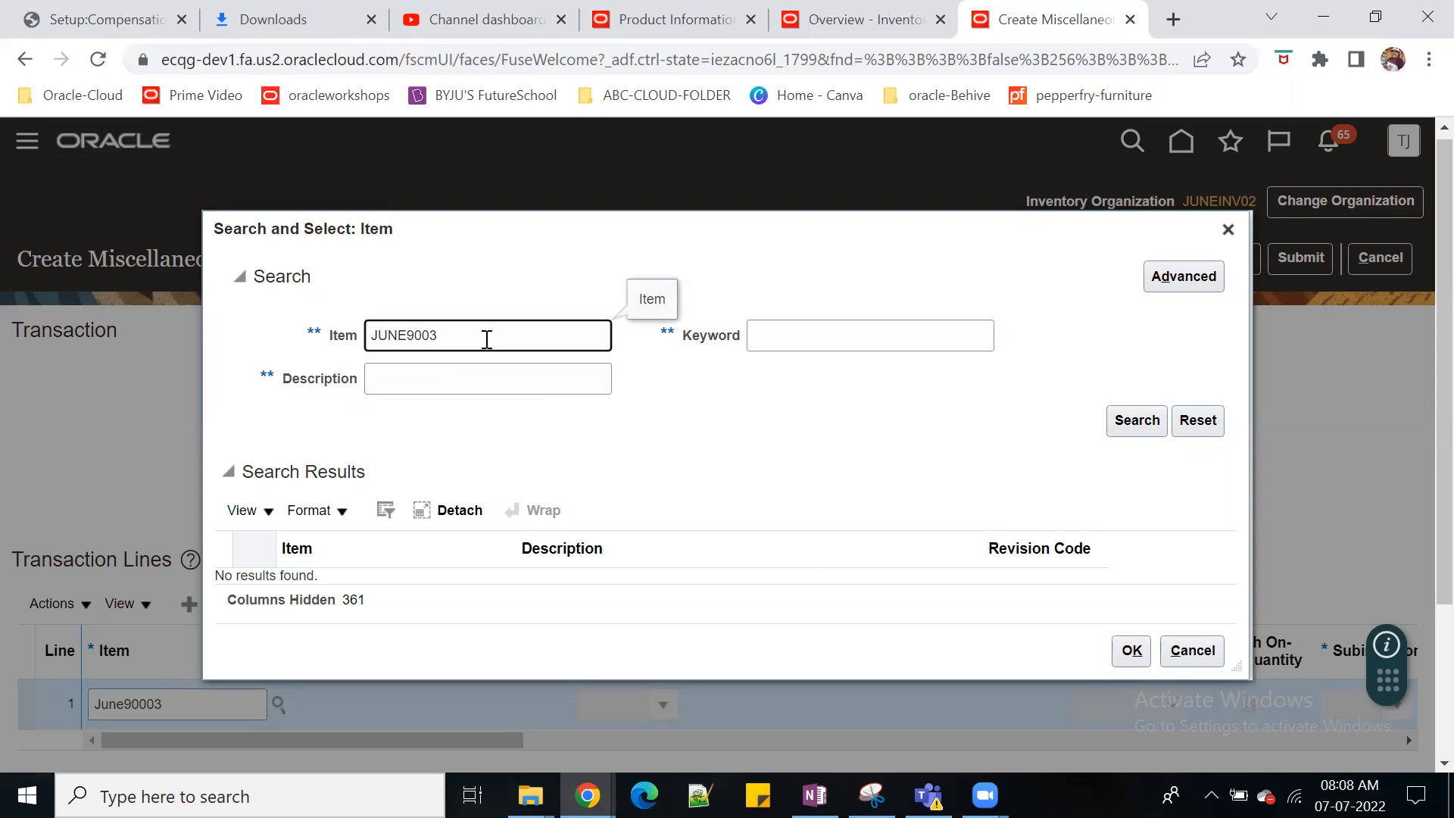
{"action": "key", "text": "BackSpace"}
{"action": "key", "text": "BackSpace"}
{"action": "key", "text": "BackSpace"}
{"action": "key", "text": "BackSpace"}
{"action": "key", "text": "BackSpace"}
{"action": "key", "text": "BackSpace"}
{"action": "key", "text": "BackSpace"}
{"action": "left_click", "coordinate": [1138, 421]}
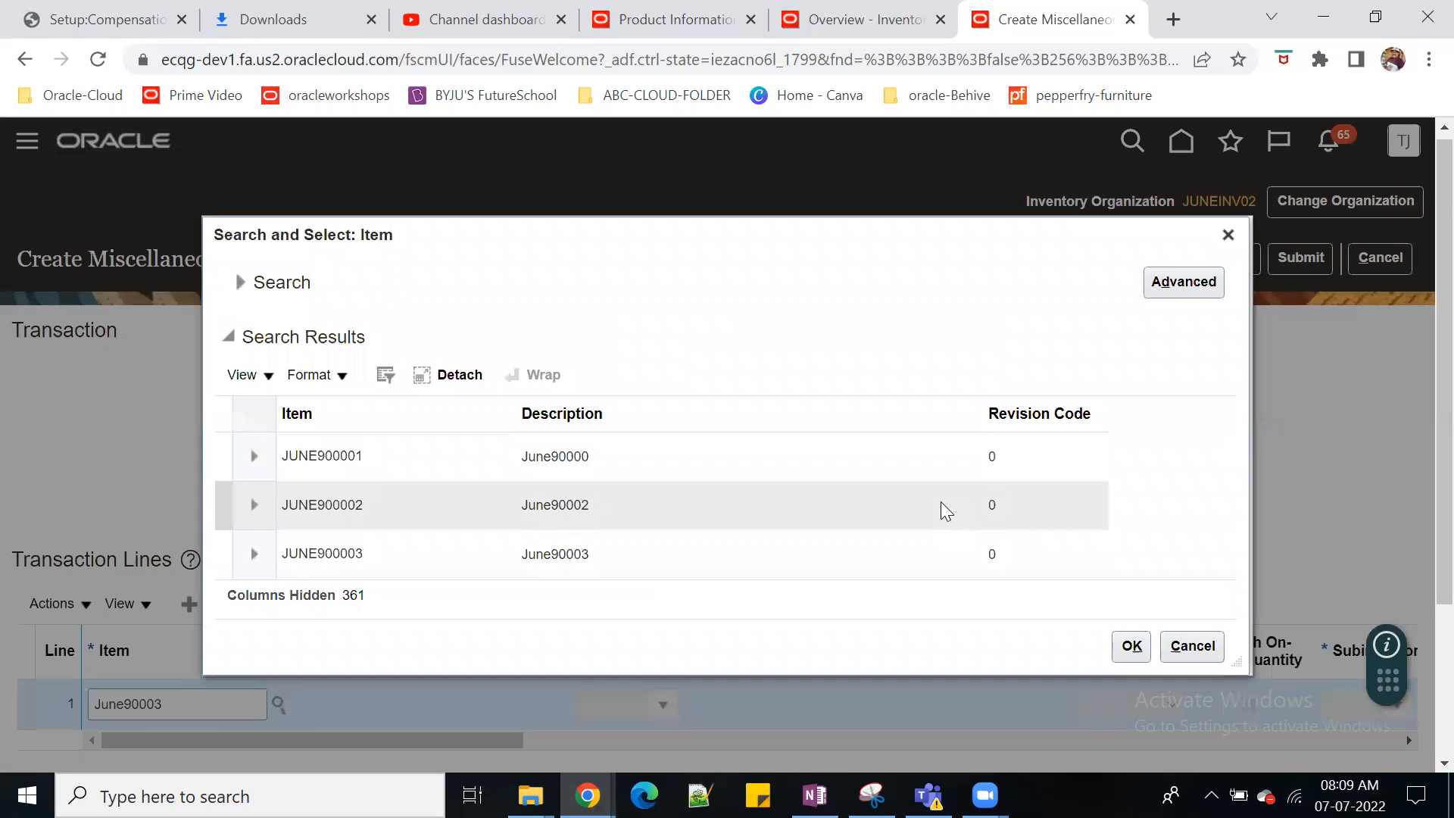
{"action": "left_click", "coordinate": [421, 558]}
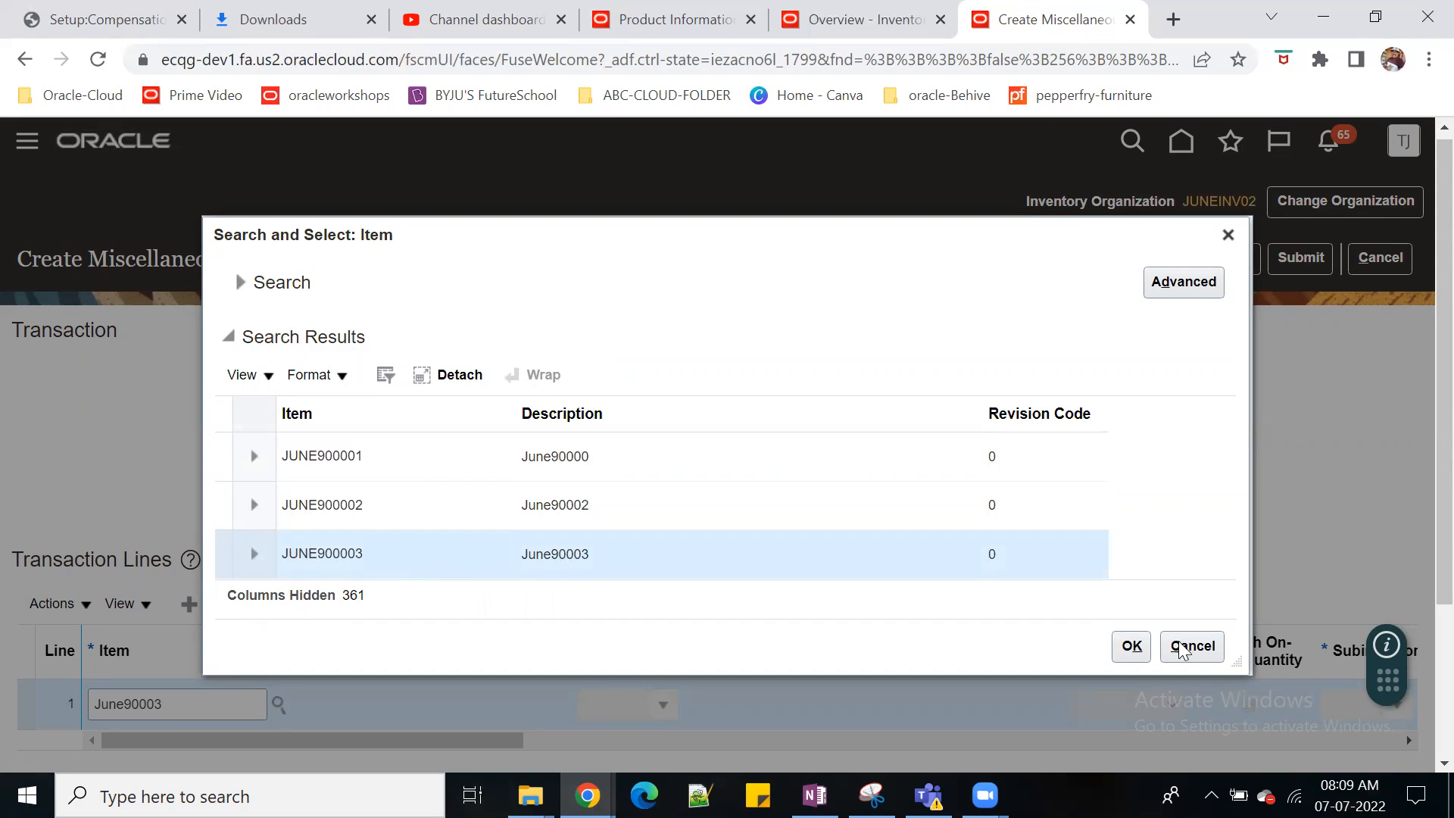
{"action": "left_click", "coordinate": [1130, 645]}
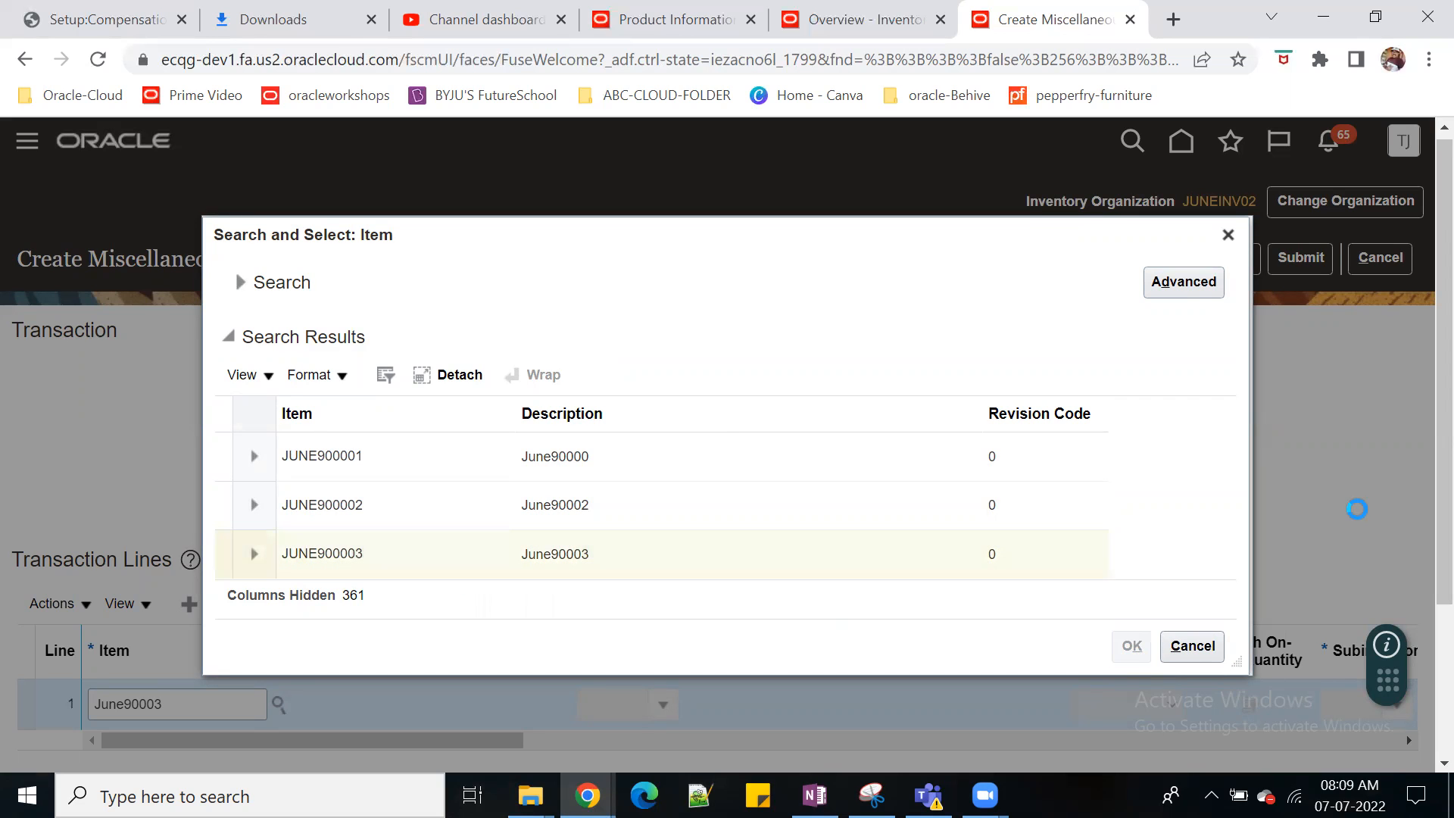
Step: Set the transaction line's revision to 0 and its subinventory to Sub_INV_R2
{"action": "scroll", "coordinate": [1107, 547], "scroll_direction": "down", "scroll_amount": 3}
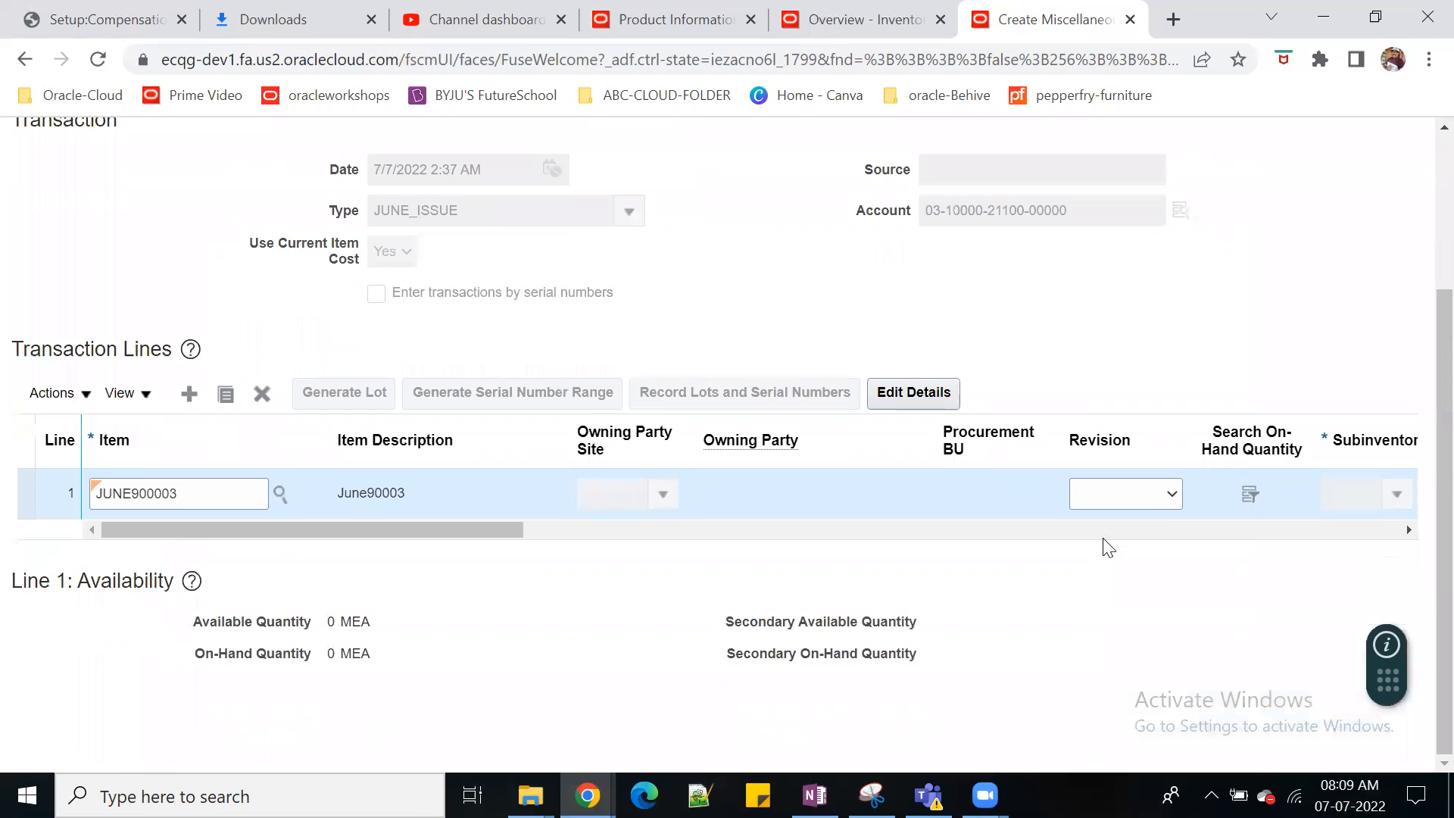
{"action": "left_click", "coordinate": [1163, 496]}
{"action": "left_click", "coordinate": [1148, 536]}
{"action": "left_click_drag", "start_coordinate": [521, 532], "coordinate": [749, 540]}
{"action": "left_click", "coordinate": [730, 497]}
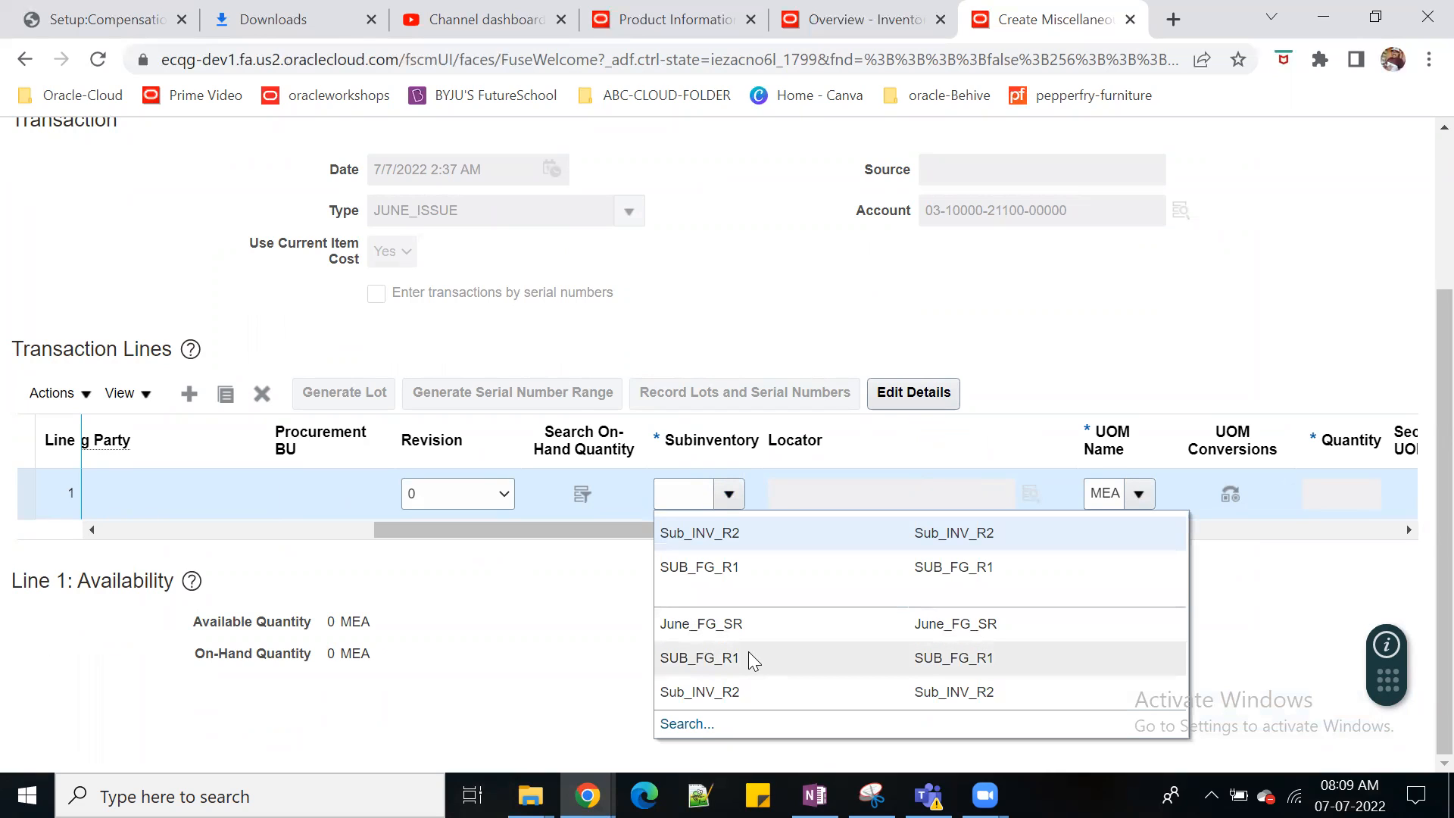
{"action": "left_click", "coordinate": [757, 695]}
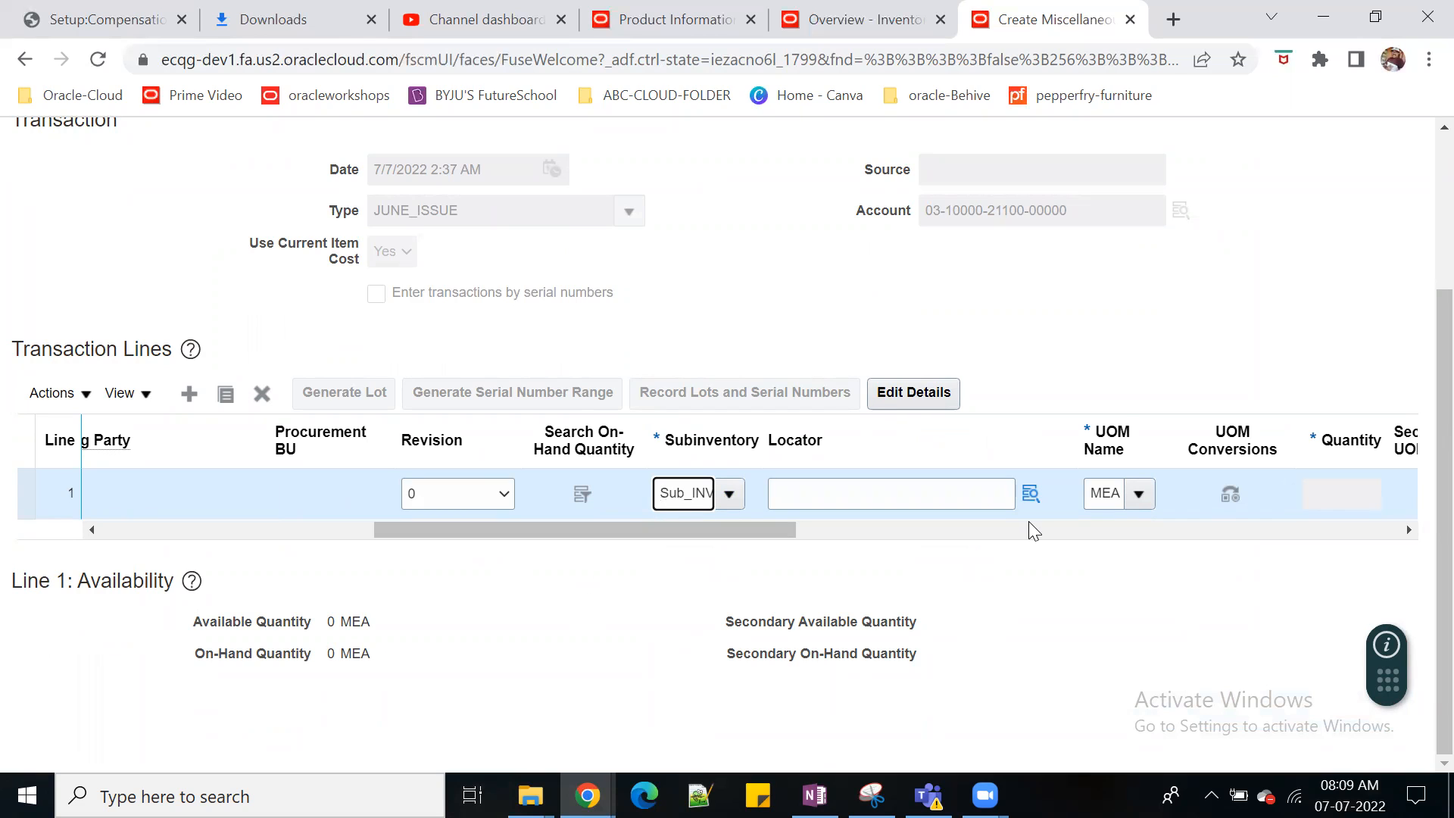
Step: Search the locators for the transaction line and assign row 01, rack 01, bin 03
{"action": "left_click", "coordinate": [1030, 493]}
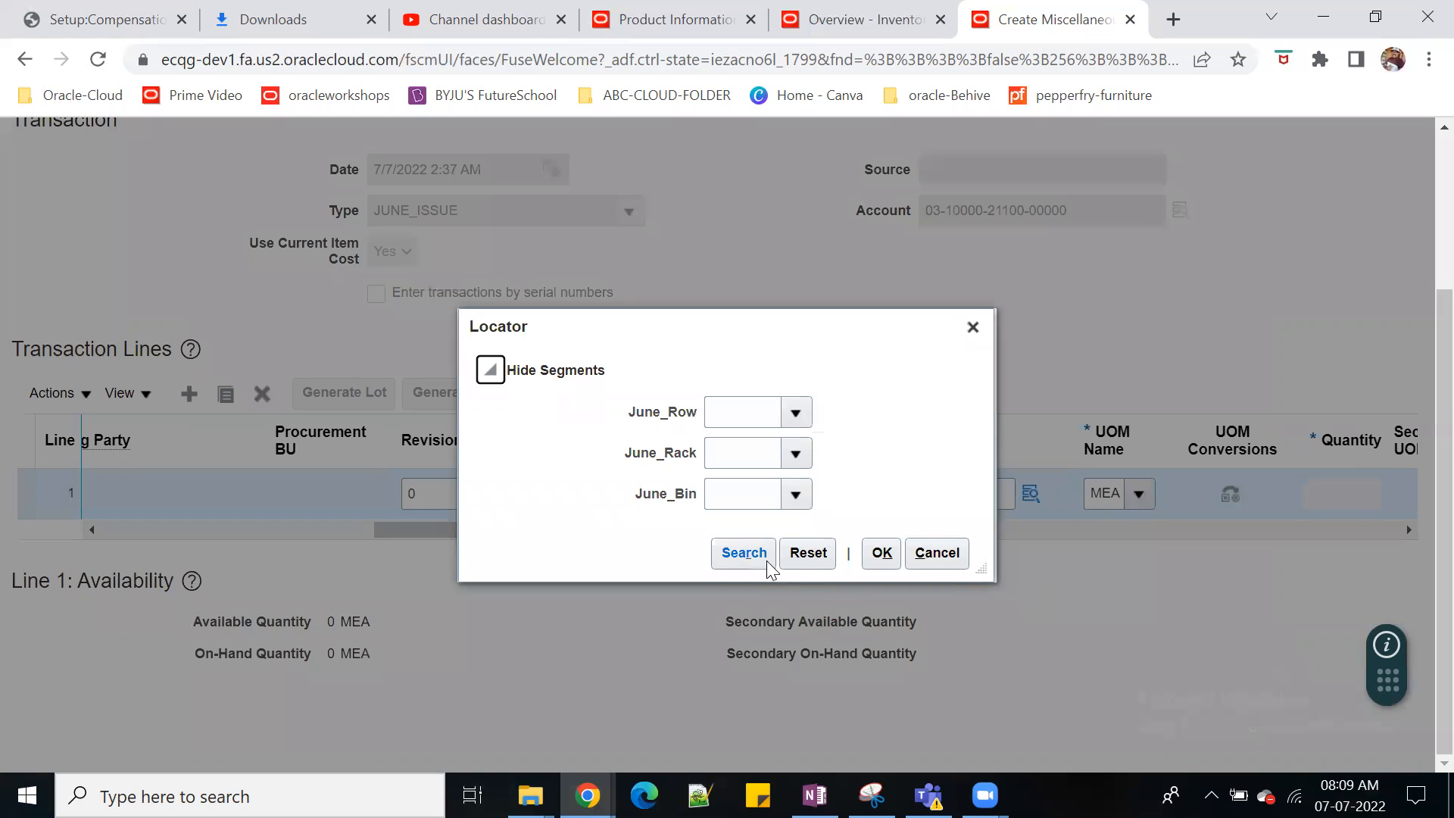
{"action": "left_click", "coordinate": [745, 553]}
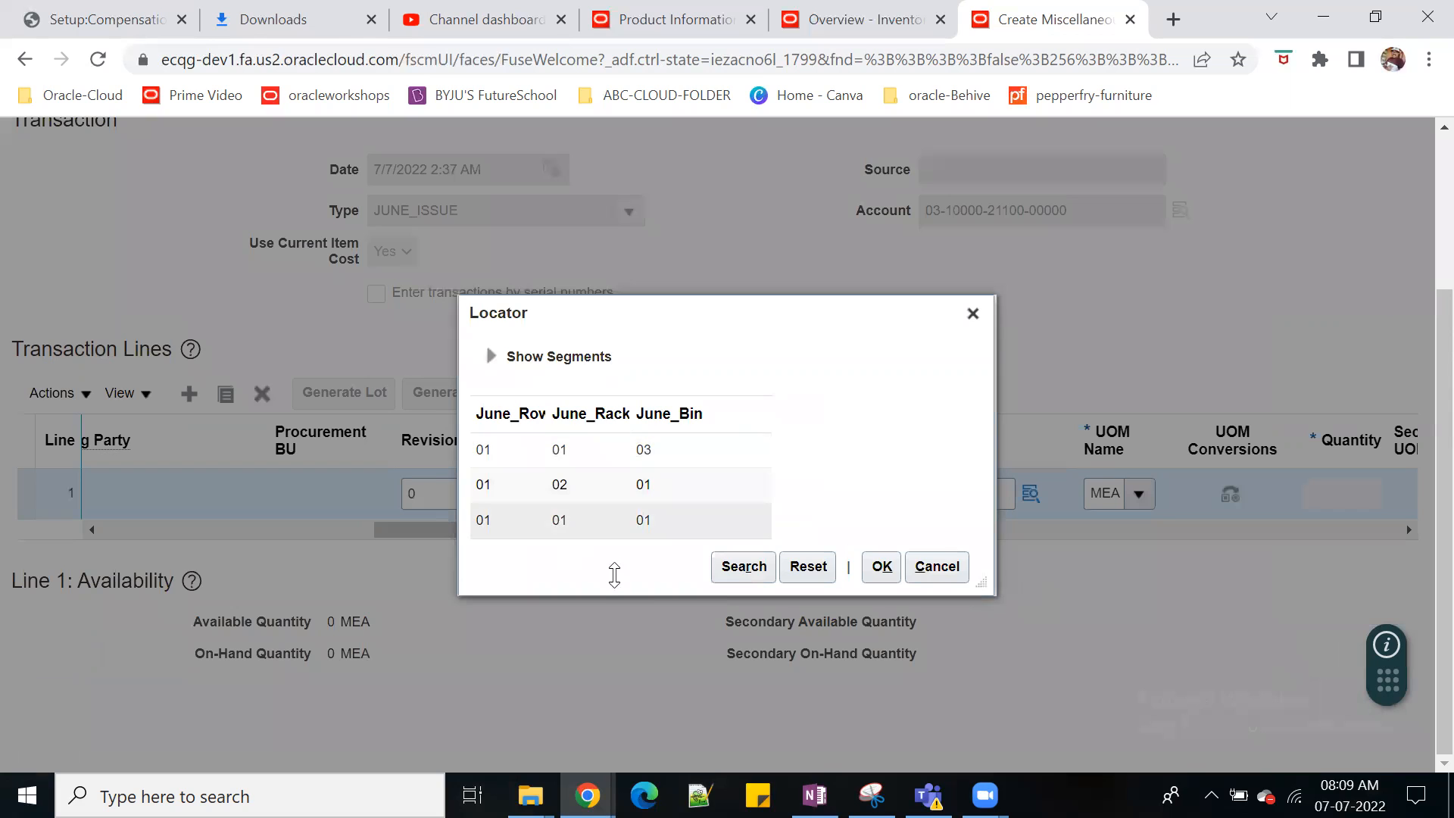
{"action": "left_click", "coordinate": [609, 451]}
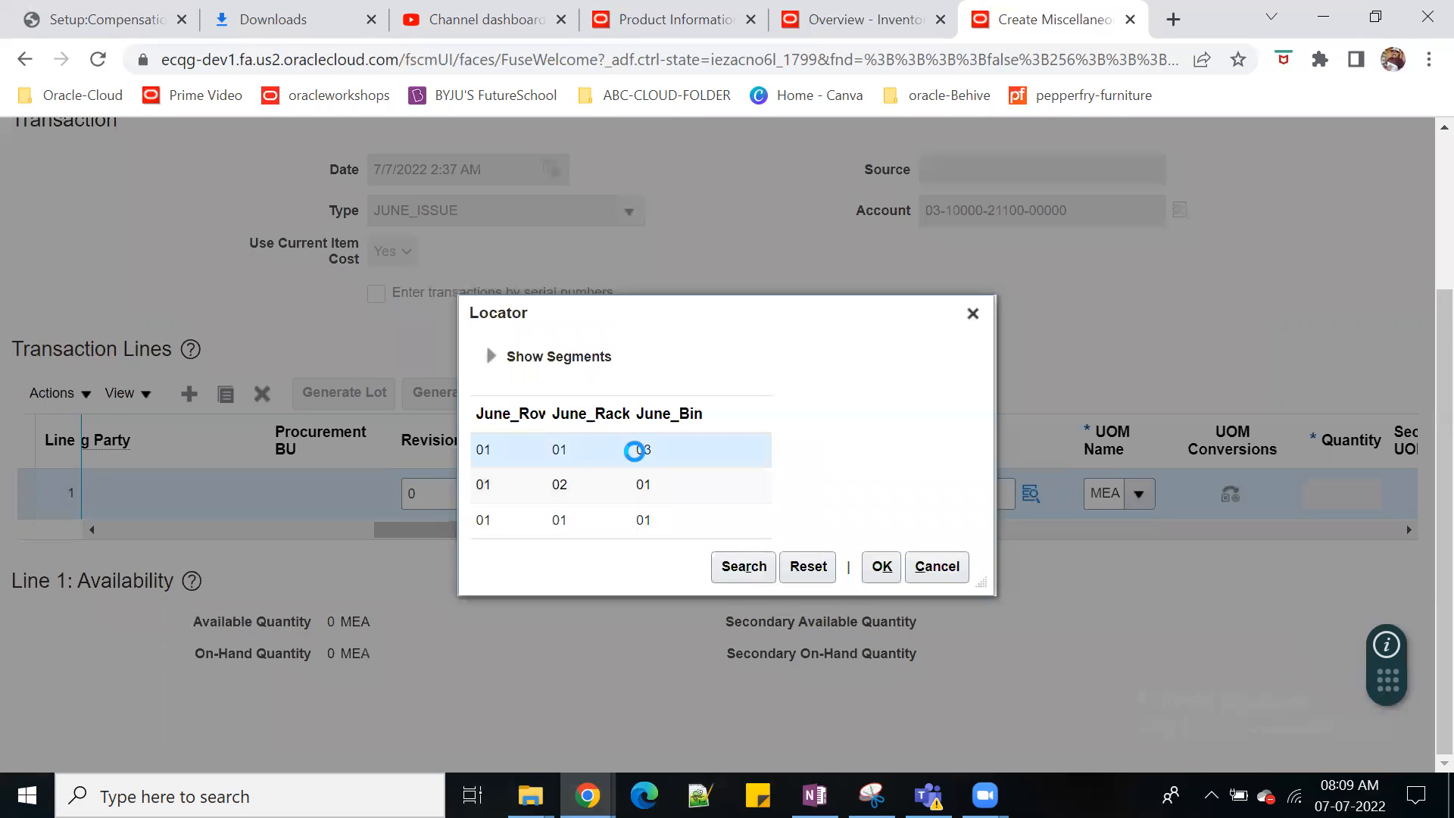
{"action": "left_click", "coordinate": [883, 568]}
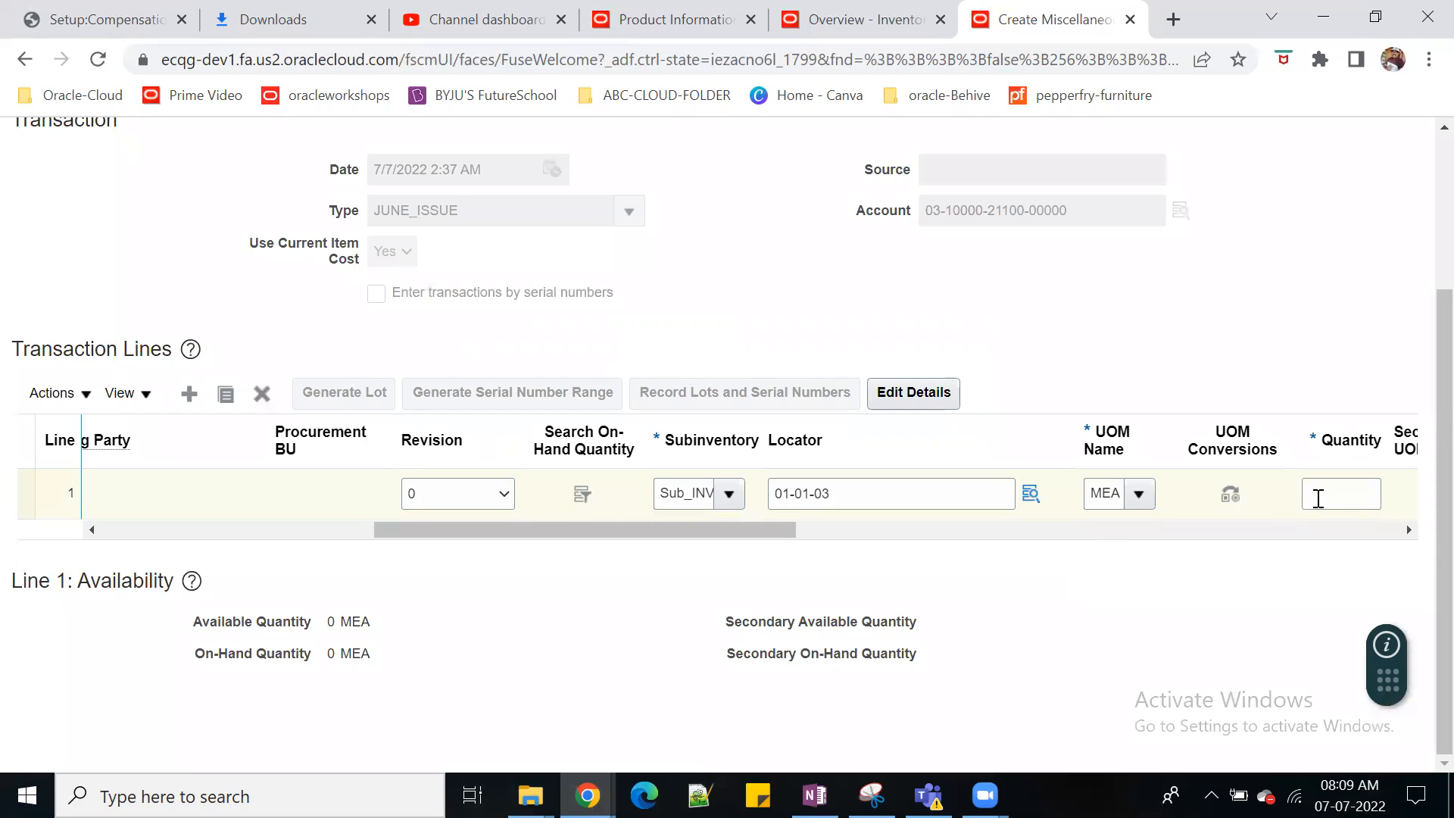
Step: Check which lots are offered for the JUNE900003 transaction line without choosing one
{"action": "left_click_drag", "start_coordinate": [774, 530], "coordinate": [893, 533]}
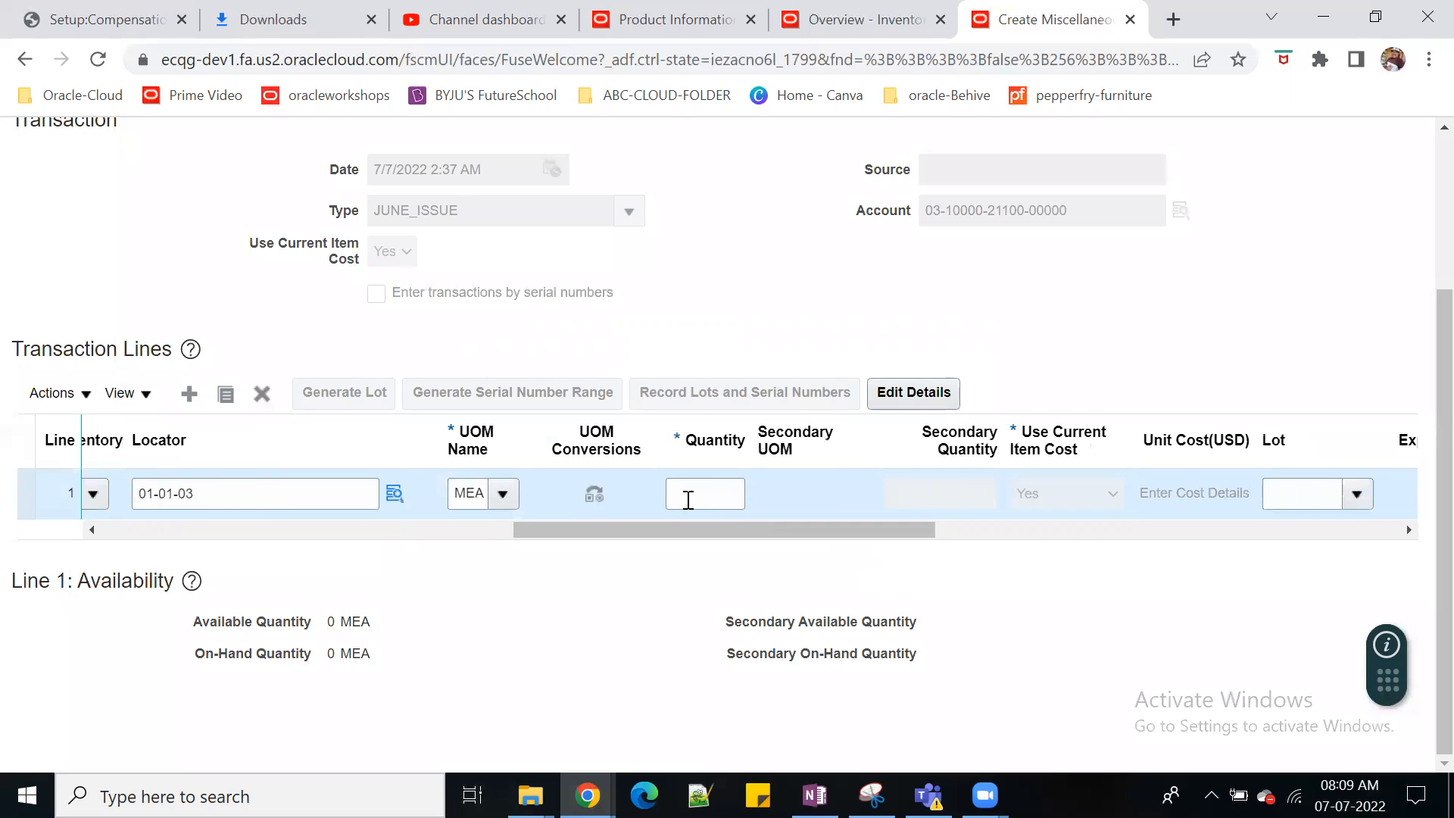
{"action": "left_click", "coordinate": [1363, 493]}
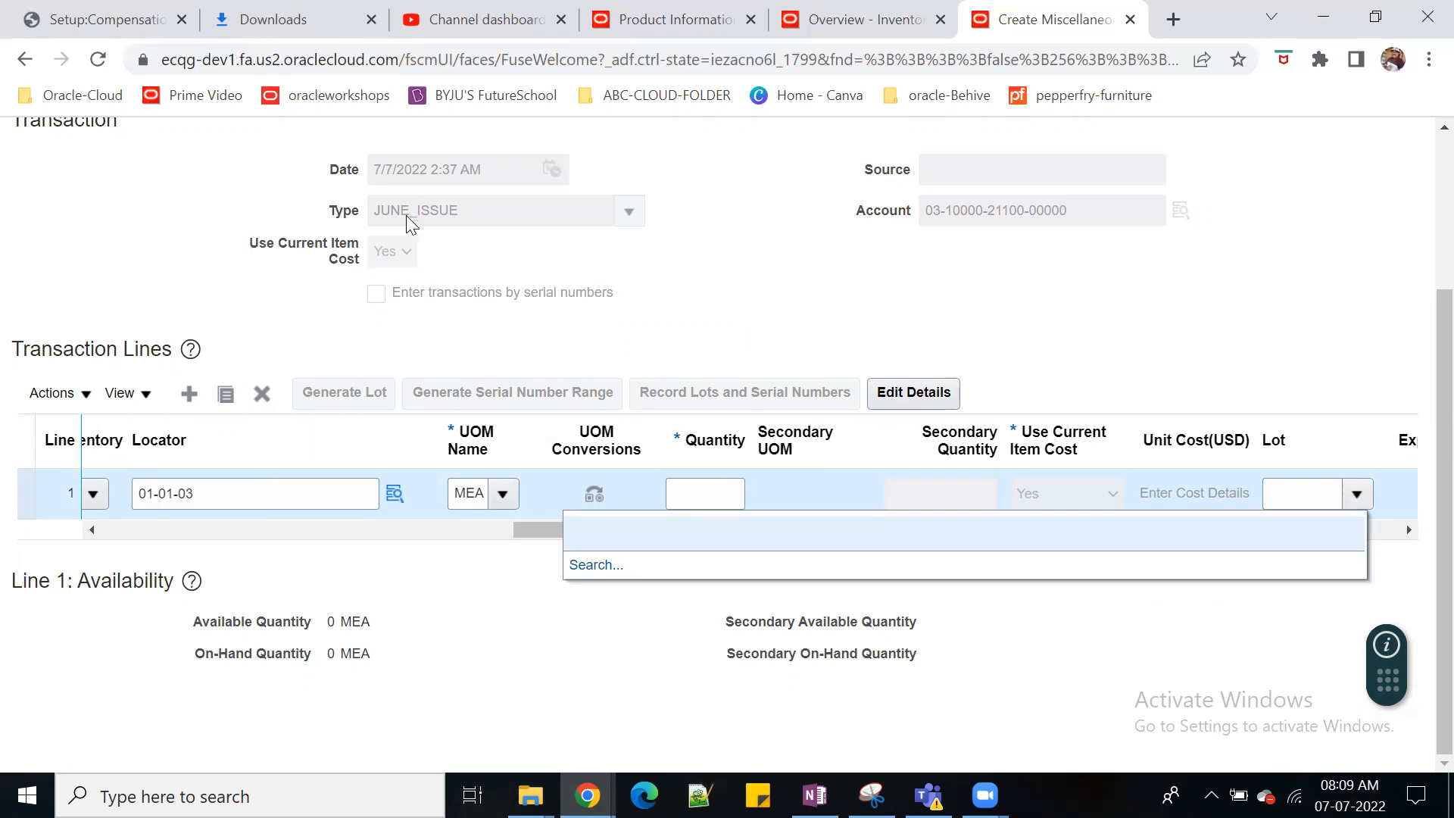
{"action": "left_click", "coordinate": [1188, 335]}
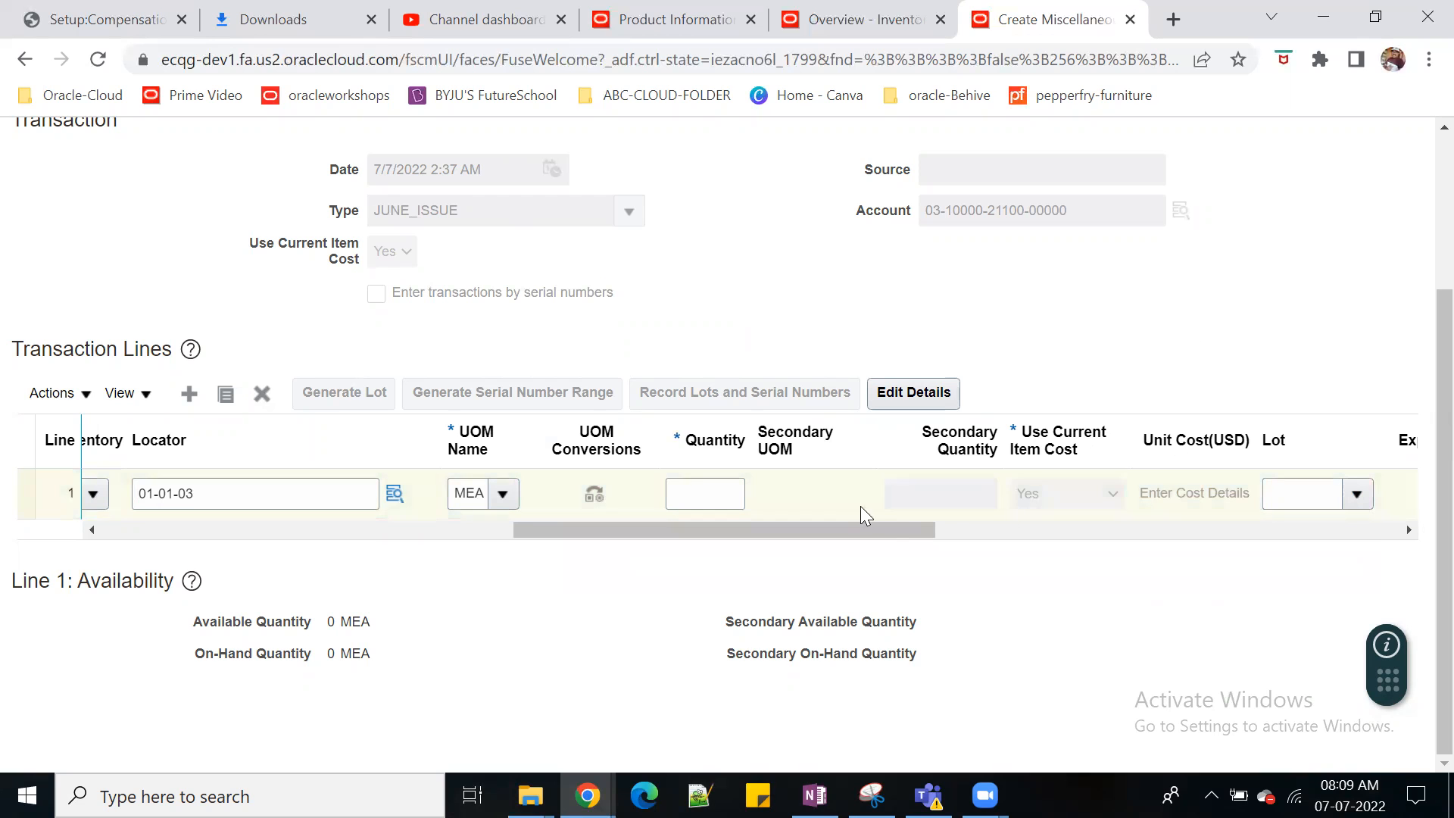
{"action": "left_click_drag", "start_coordinate": [880, 525], "coordinate": [703, 518]}
{"action": "scroll", "coordinate": [1355, 376], "scroll_direction": "up", "scroll_amount": 3}
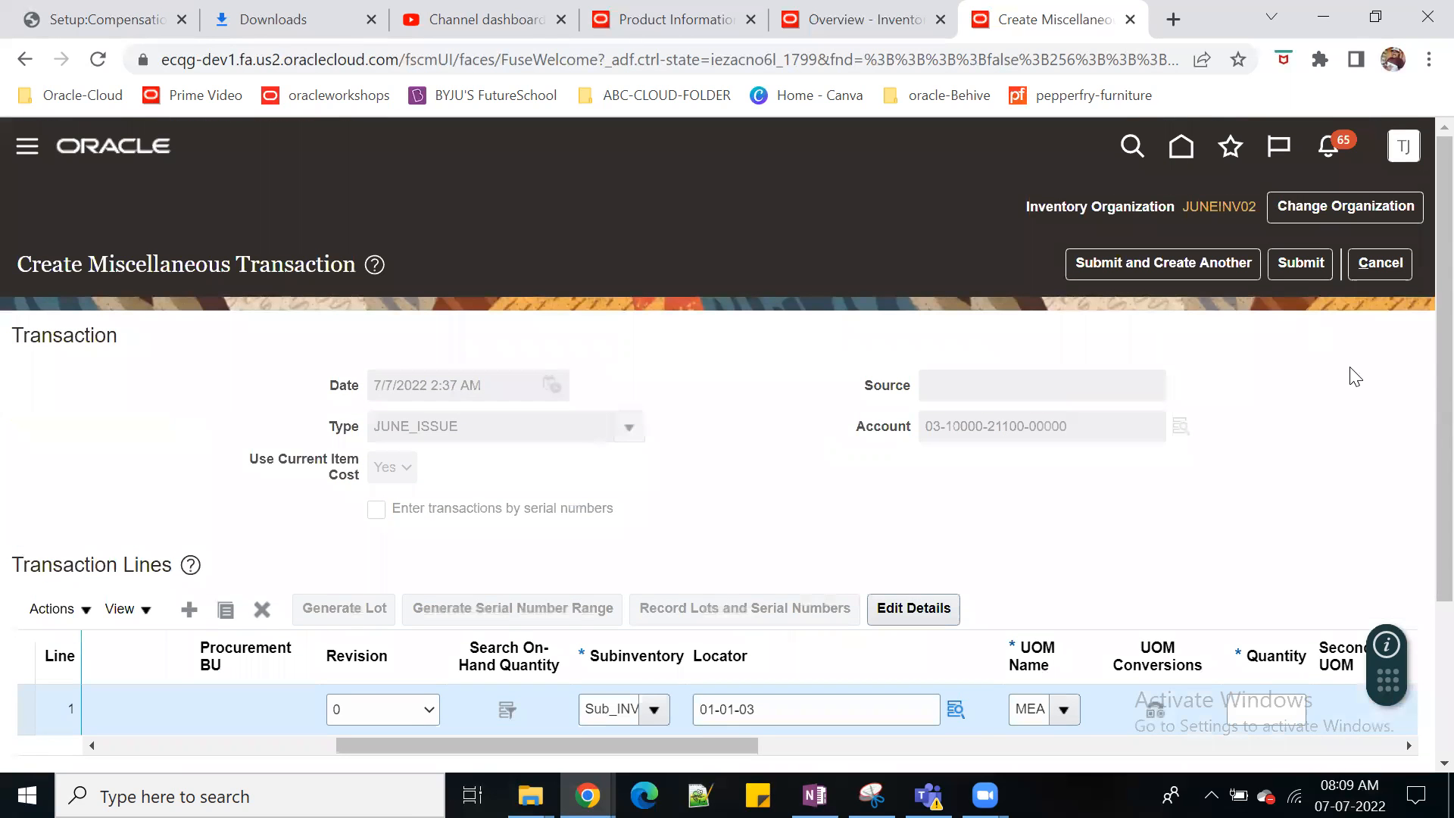
Step: Discard the unsaved issue transaction and start a new miscellaneous transaction of type JUNE_TRN_RECEIPT
{"action": "left_click", "coordinate": [1379, 264]}
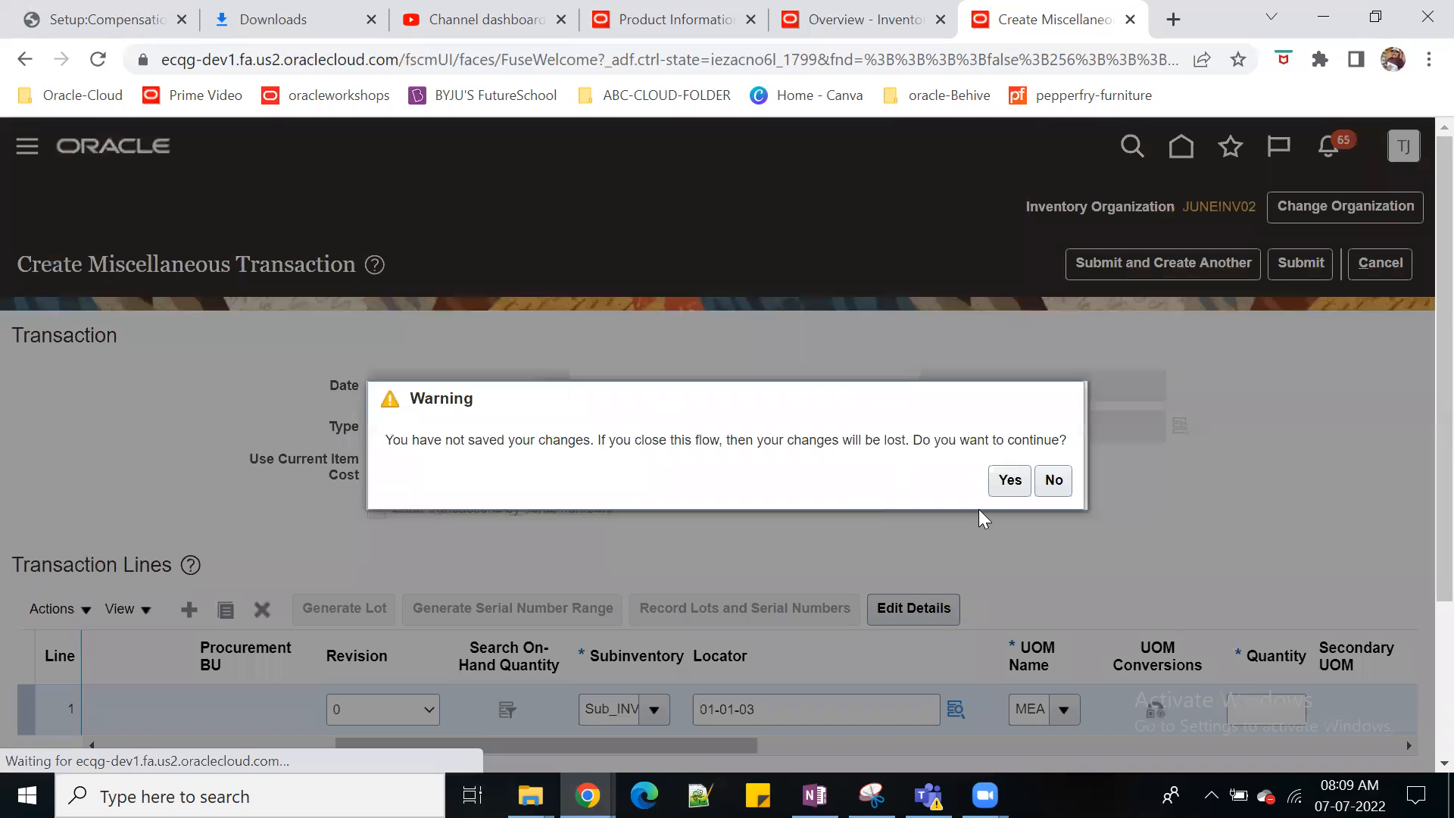
{"action": "left_click", "coordinate": [1010, 480]}
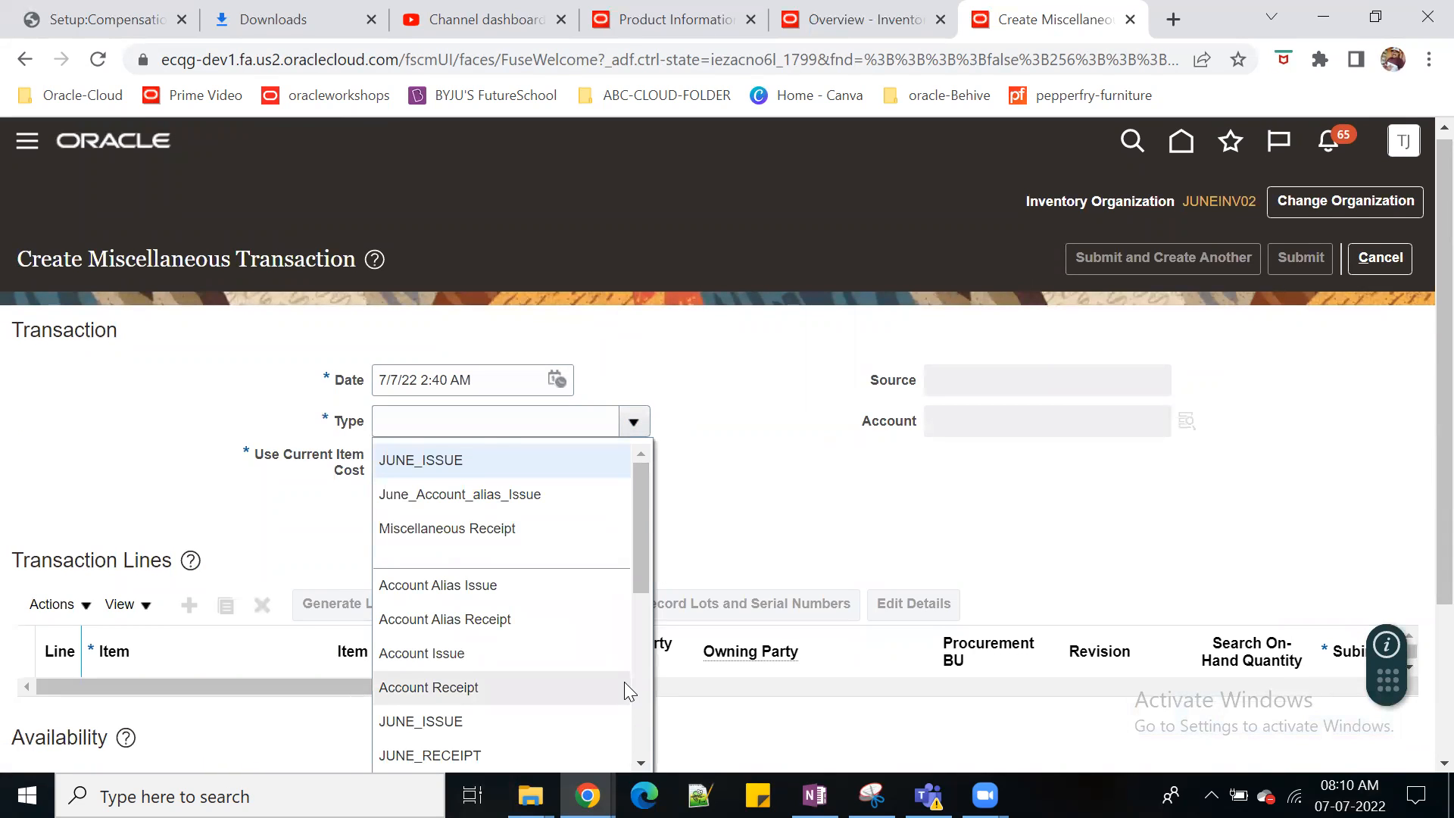
{"action": "scroll", "coordinate": [624, 682], "scroll_direction": "down", "scroll_amount": 3}
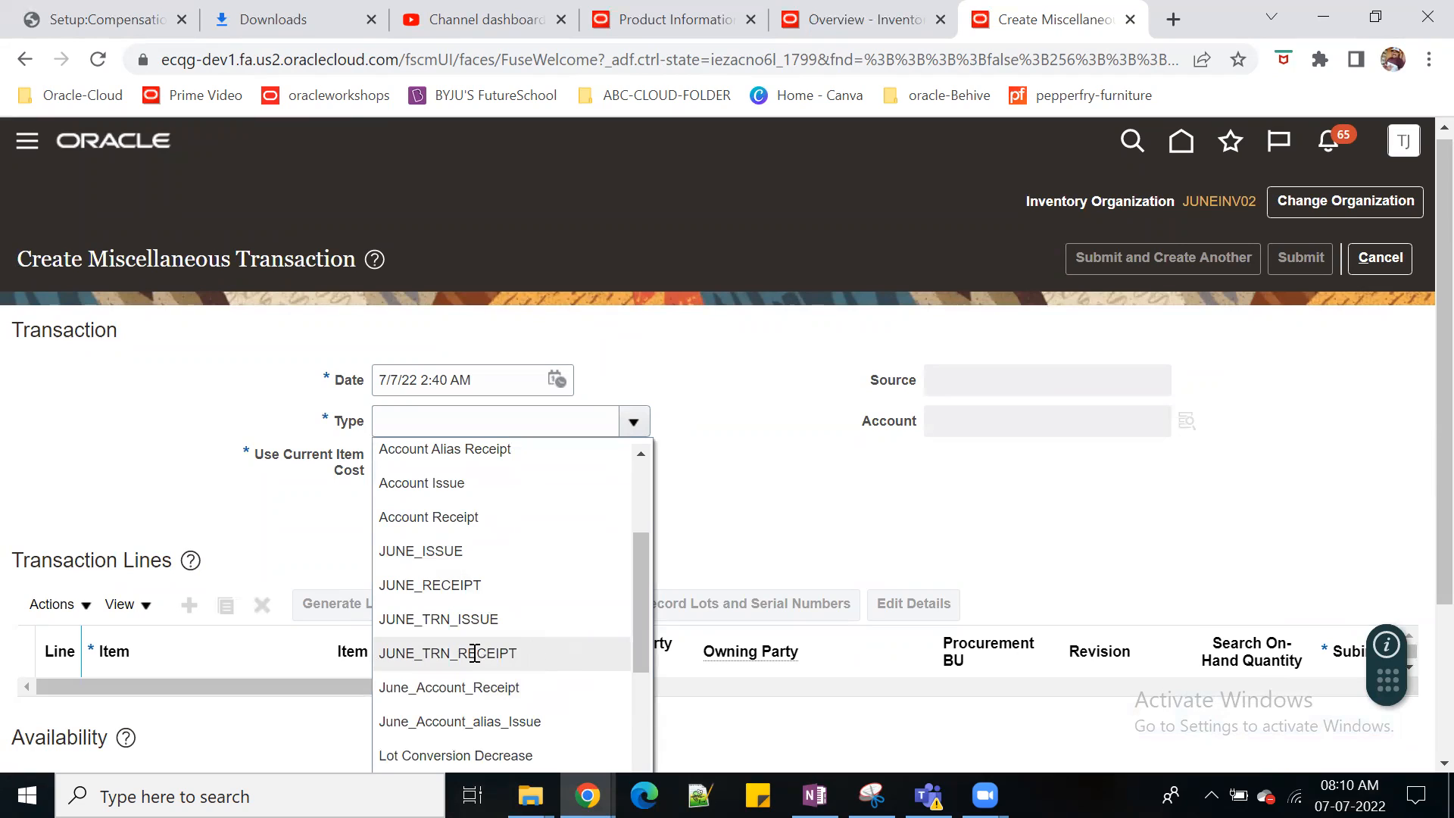
{"action": "left_click", "coordinate": [474, 653]}
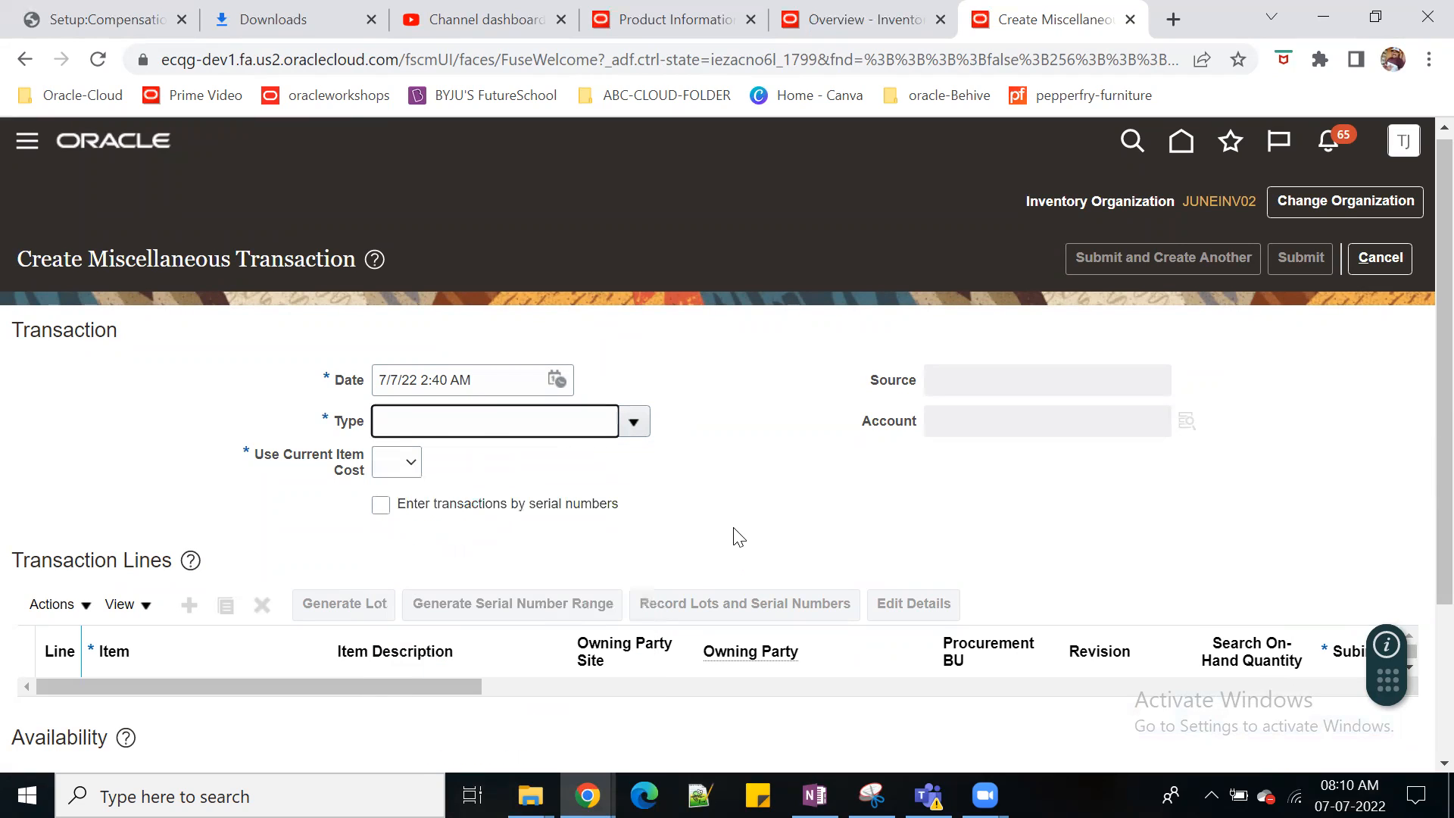
Step: Set the transaction's source to account alias JUNEINV and Use Current Item Cost to Yes
{"action": "left_click", "coordinate": [1201, 393]}
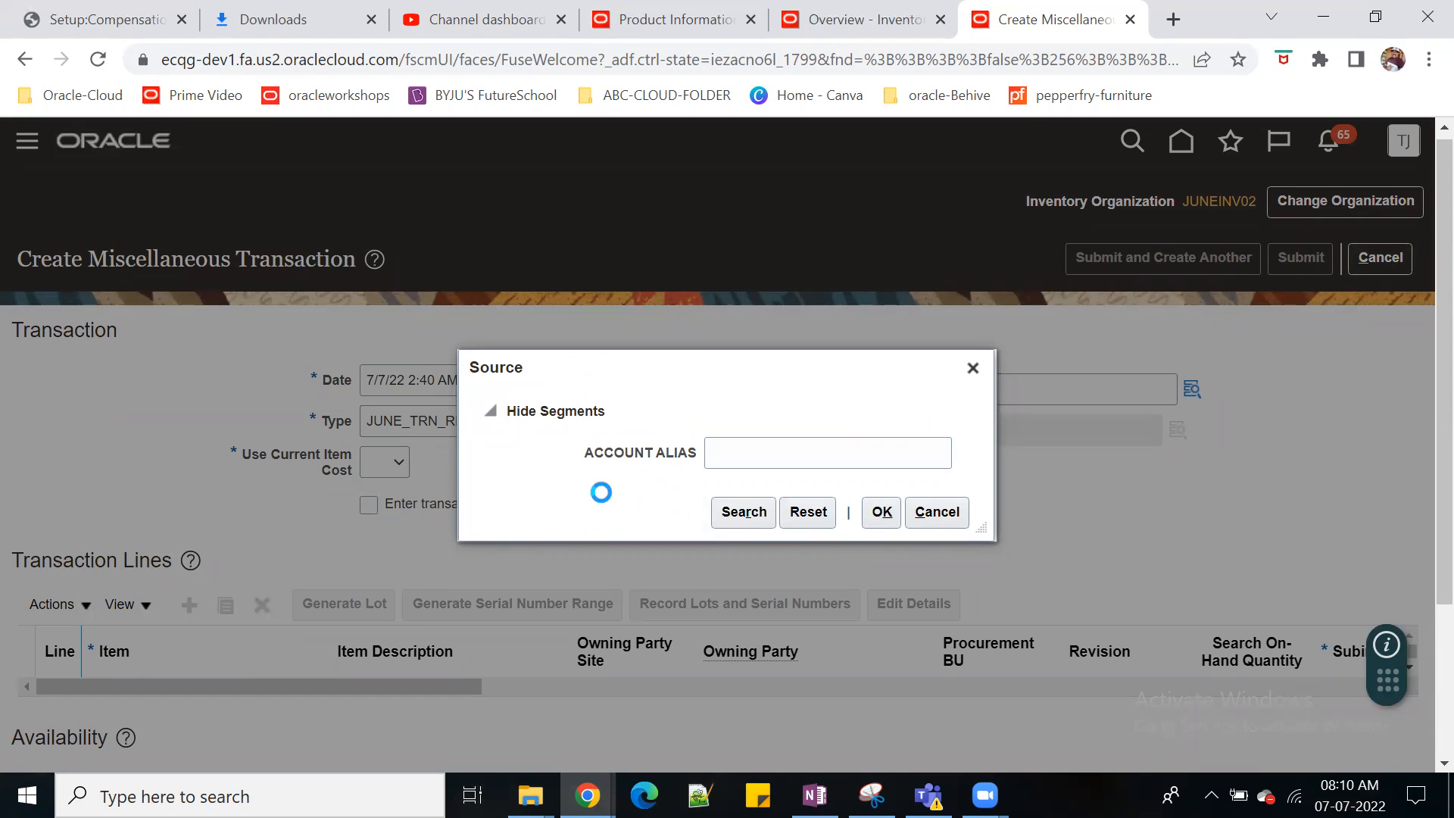
{"action": "left_click", "coordinate": [728, 515]}
{"action": "left_click", "coordinate": [568, 492]}
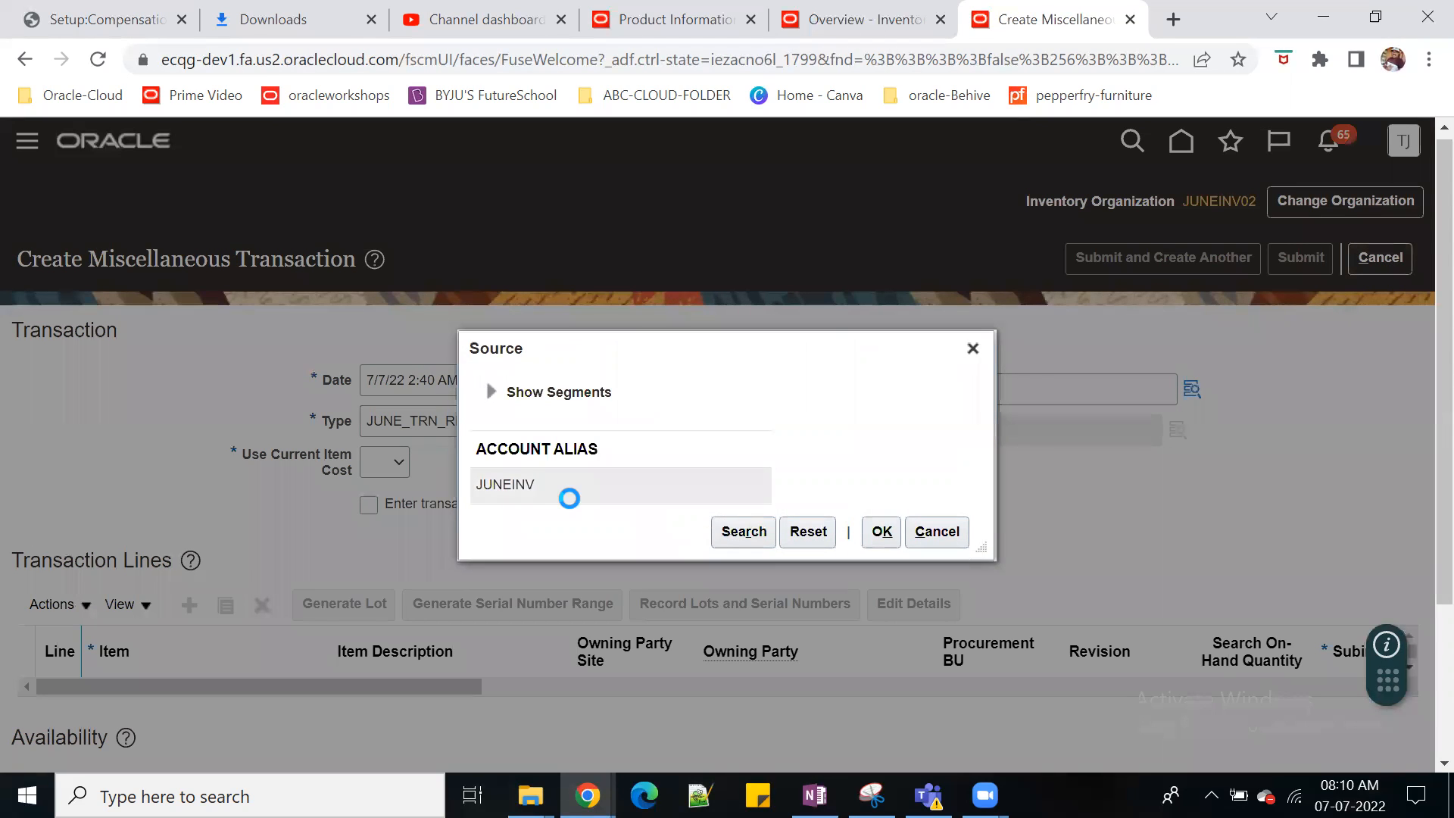
{"action": "left_click", "coordinate": [881, 533]}
{"action": "left_click", "coordinate": [405, 470]}
{"action": "left_click", "coordinate": [380, 521]}
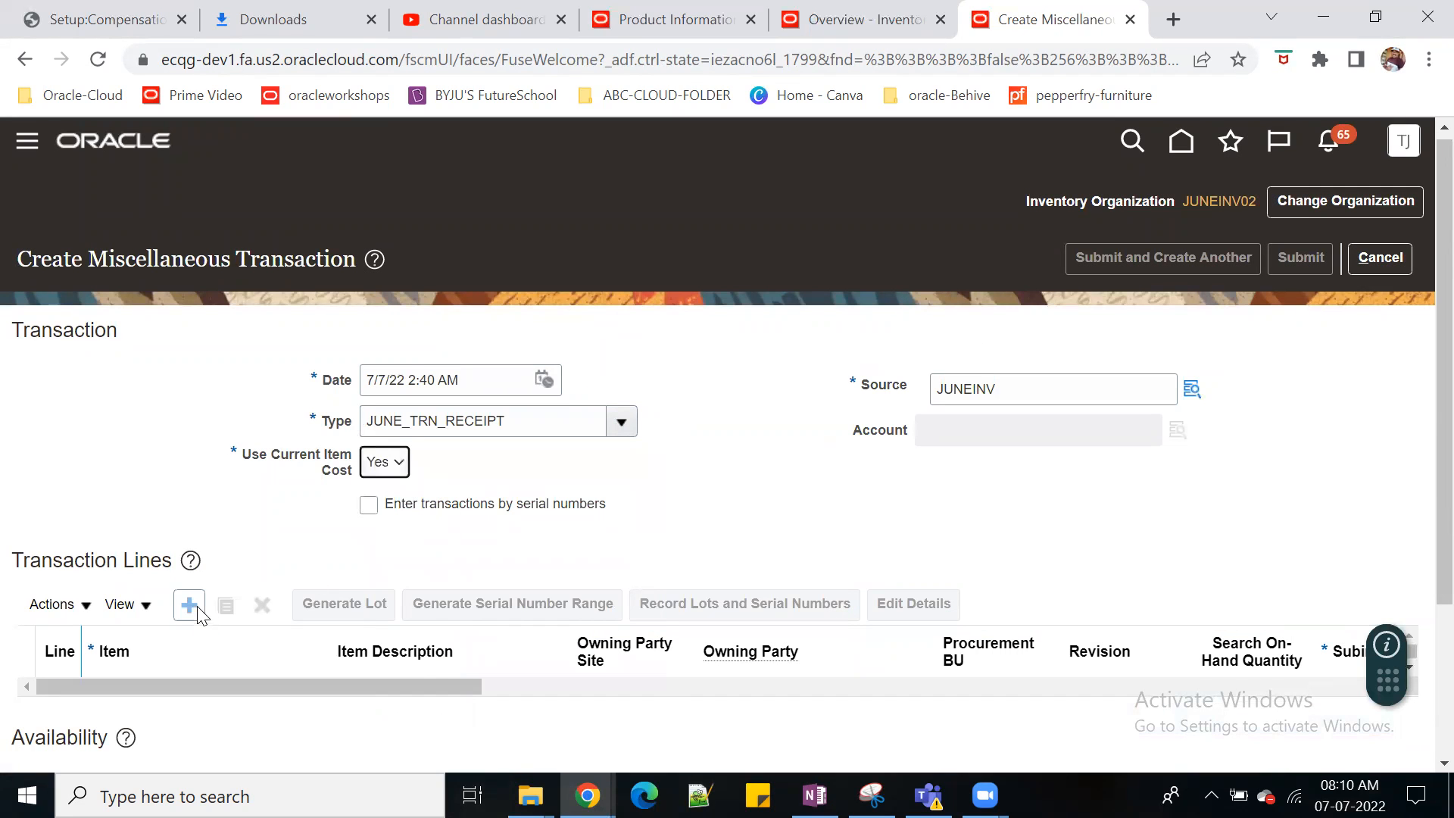
Step: Add a transaction line for item JUNE900003
{"action": "left_click", "coordinate": [191, 605]}
{"action": "left_click", "coordinate": [184, 691]}
{"action": "type", "text": "June90003"}
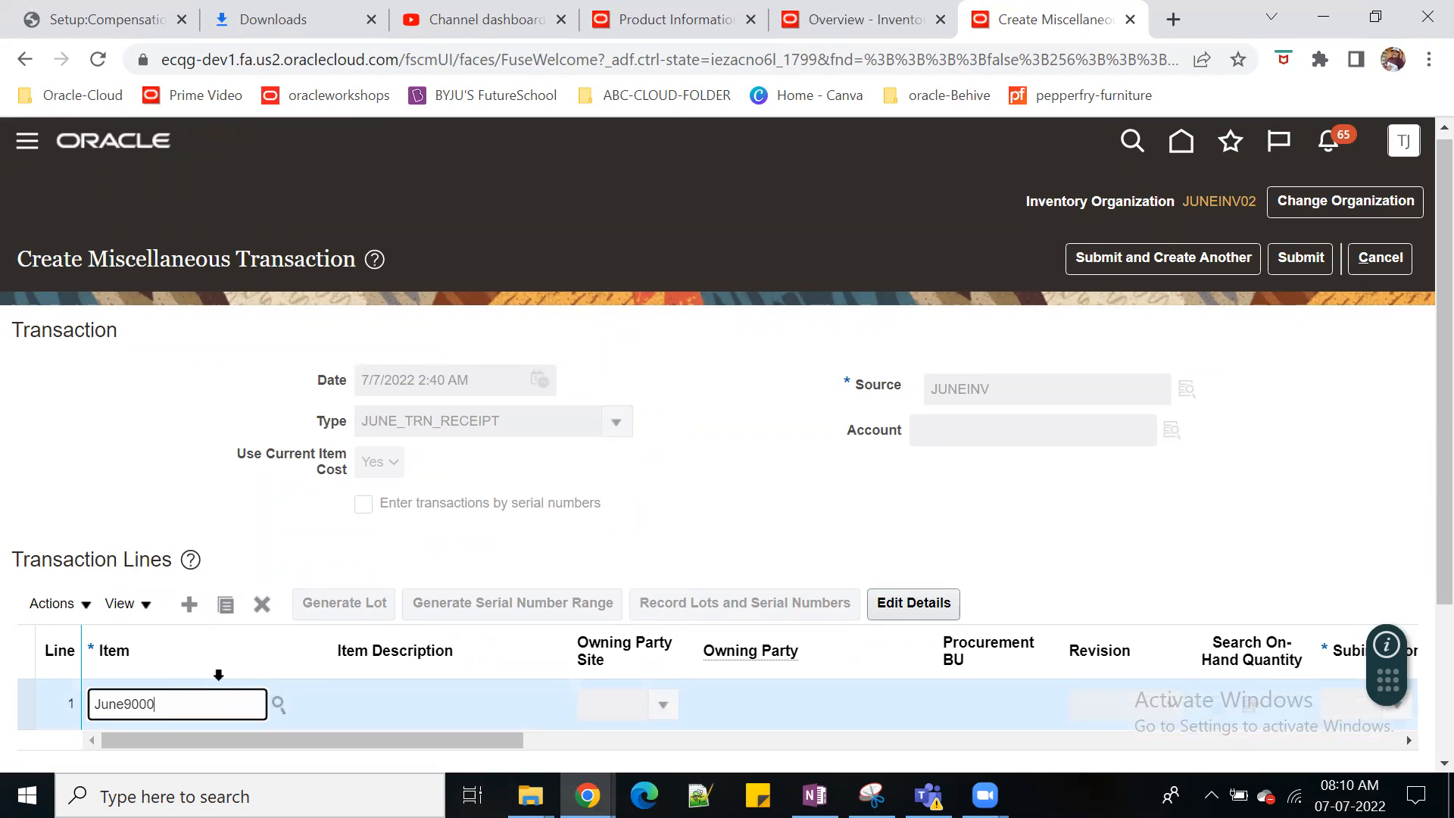
{"action": "type", "text": "3"}
{"action": "key", "text": "Tab"}
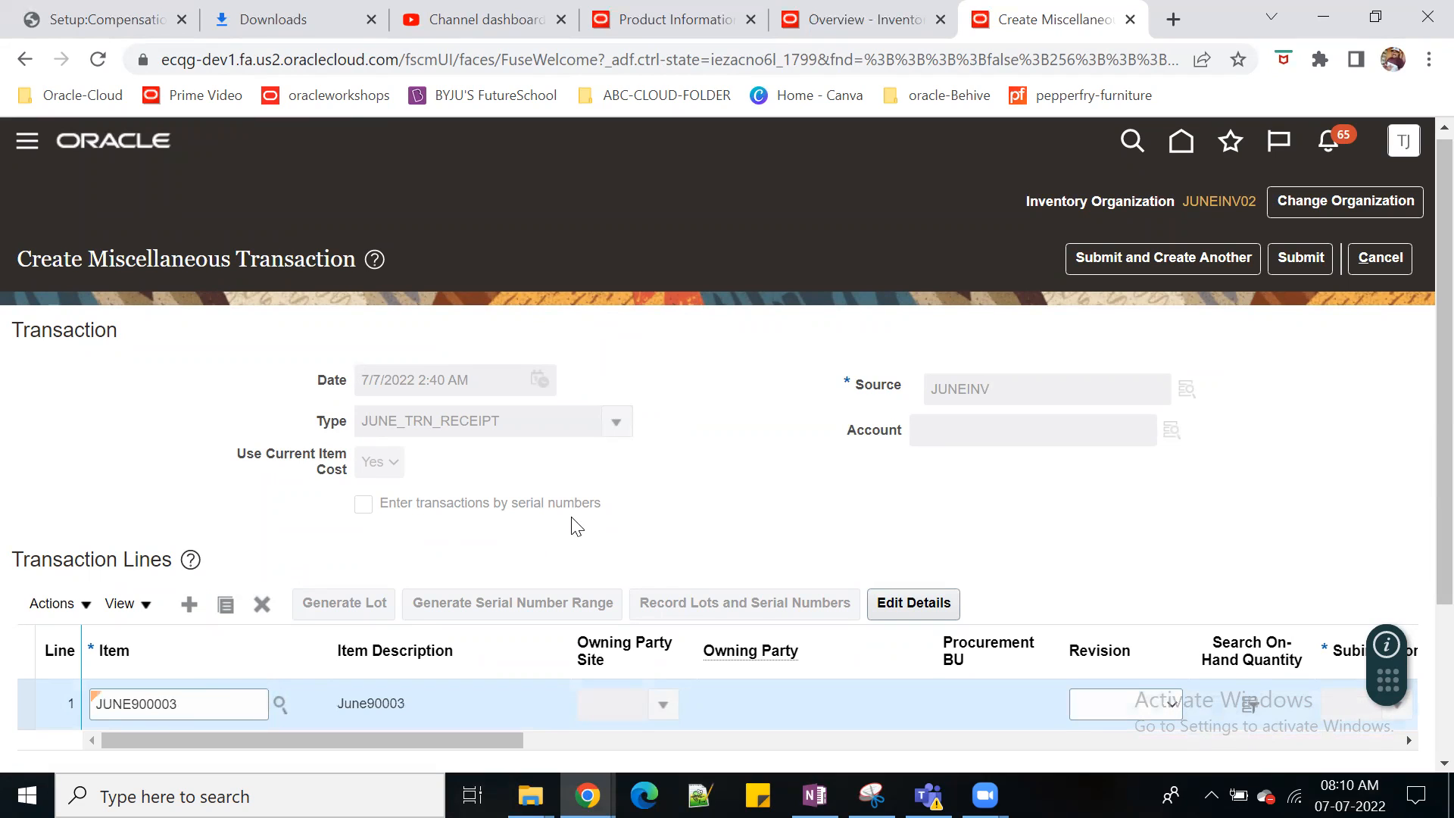
Step: Set the line's revision to 0, its subinventory to Sub_INV_R2 and its locator to 01-01-03
{"action": "left_click", "coordinate": [1139, 700]}
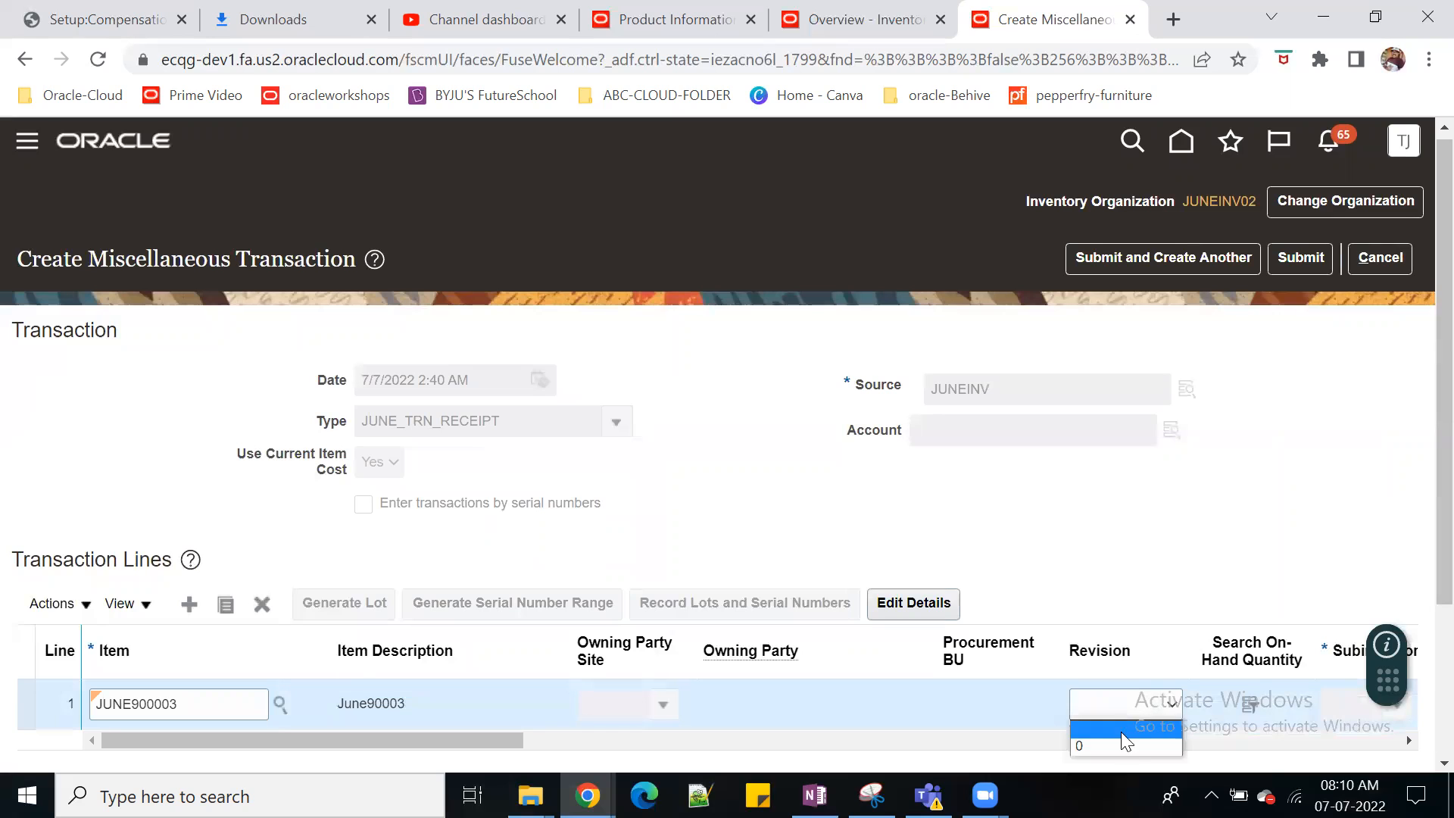
{"action": "left_click", "coordinate": [1120, 733]}
{"action": "left_click_drag", "start_coordinate": [509, 744], "coordinate": [701, 743]}
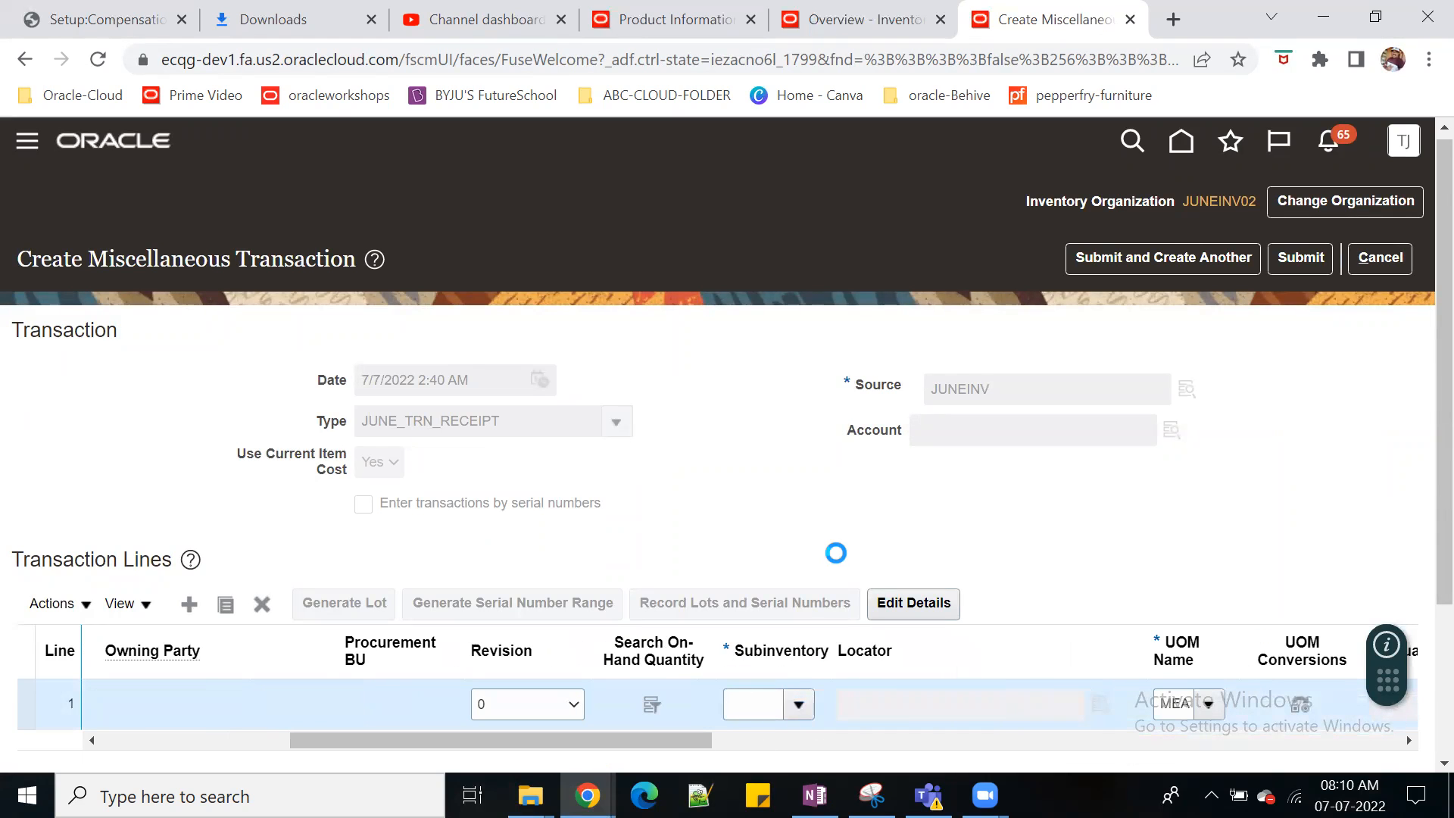
{"action": "left_click", "coordinate": [843, 640]}
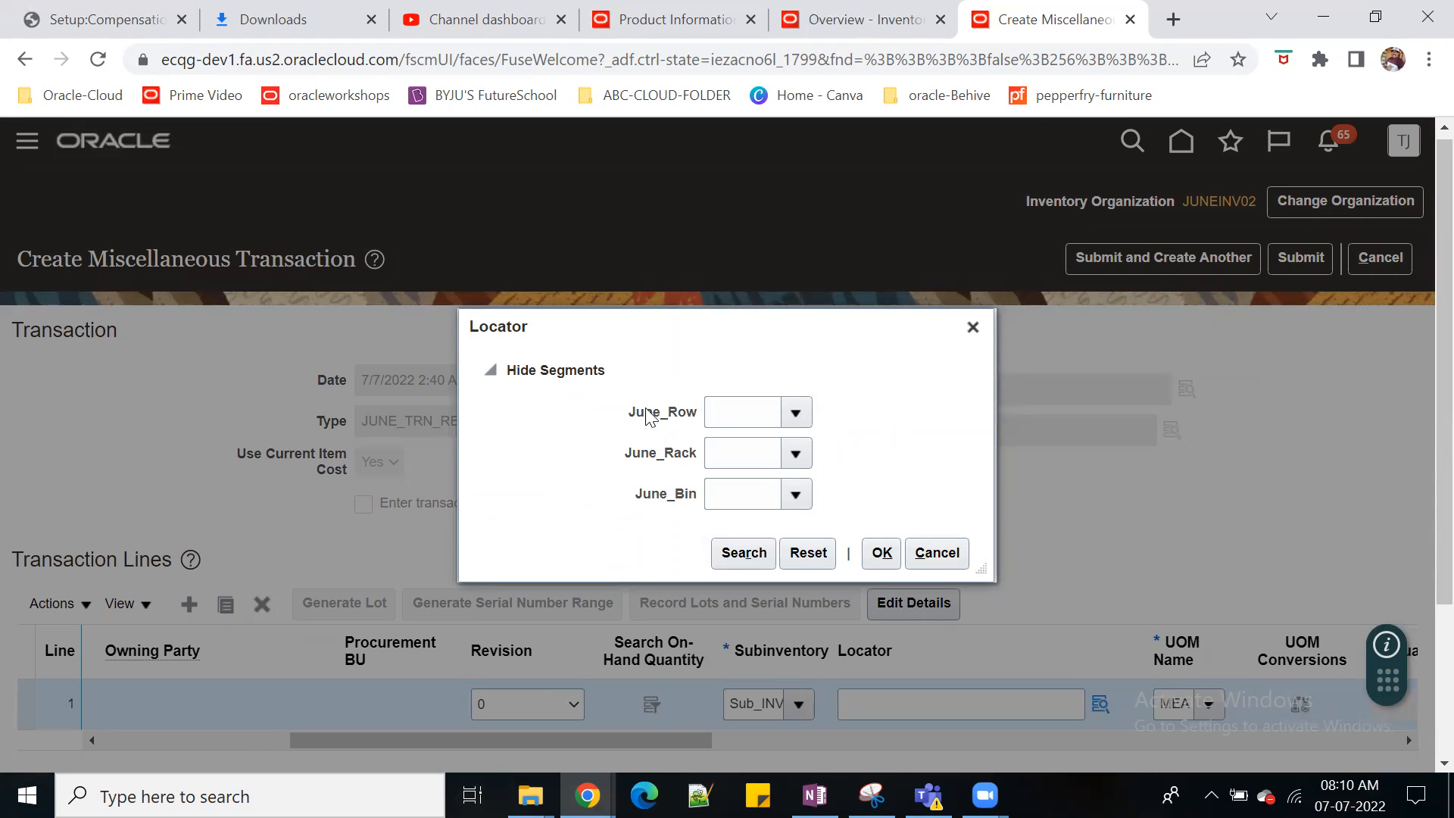
{"action": "left_click", "coordinate": [882, 567]}
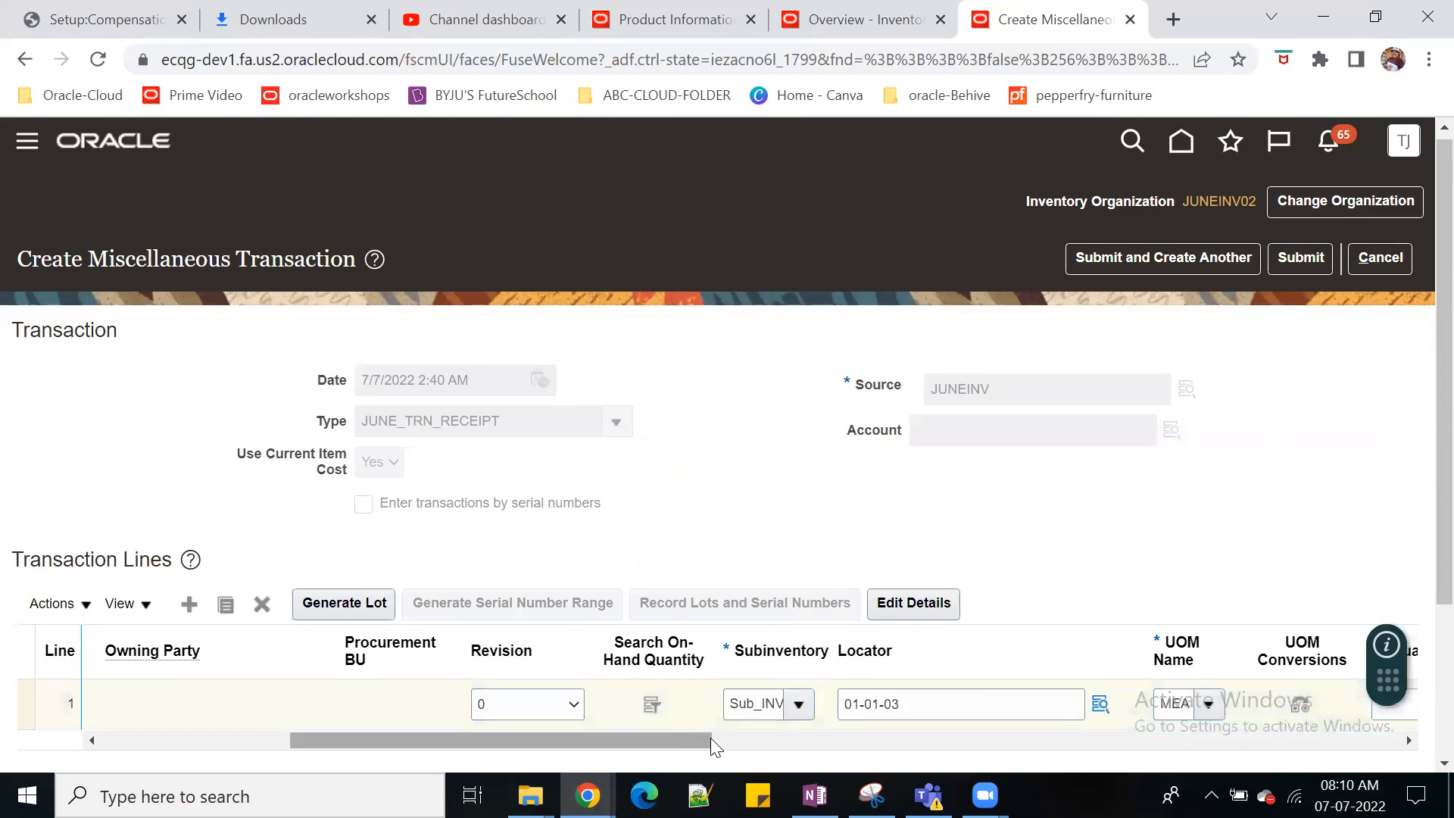
Step: Enter lot JUNE-03-9800 and a quantity of 500 for the transaction line
{"action": "left_click_drag", "start_coordinate": [711, 737], "coordinate": [957, 742]}
{"action": "left_click", "coordinate": [1147, 712]}
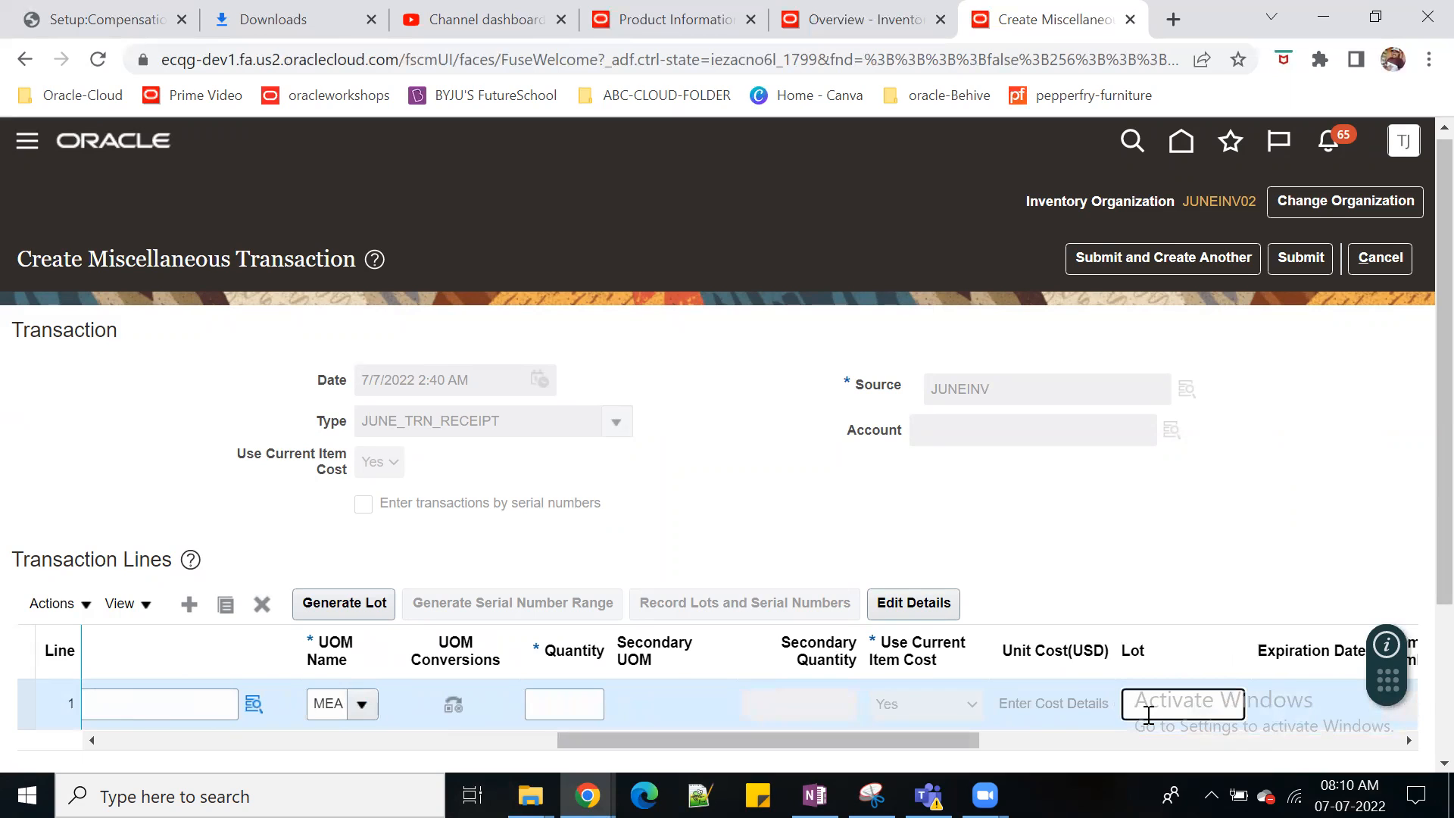
{"action": "type", "text": "JUNE-09"}
{"action": "key", "text": "BackSpace"}
{"action": "type", "text": "3-9800"}
{"action": "left_click", "coordinate": [551, 707]}
{"action": "type", "text": "5"}
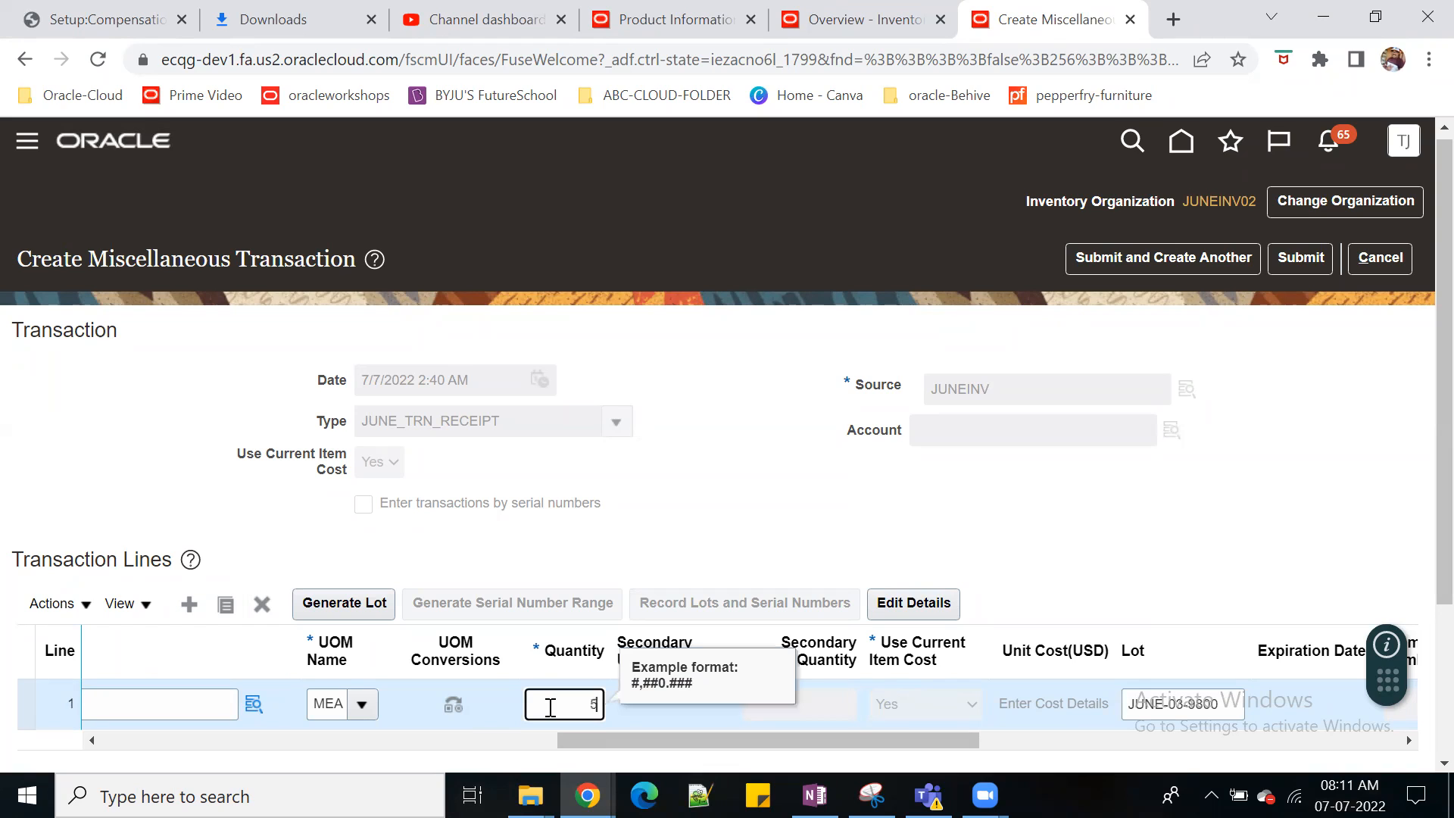
{"action": "type", "text": "00"}
{"action": "key", "text": "Tab"}
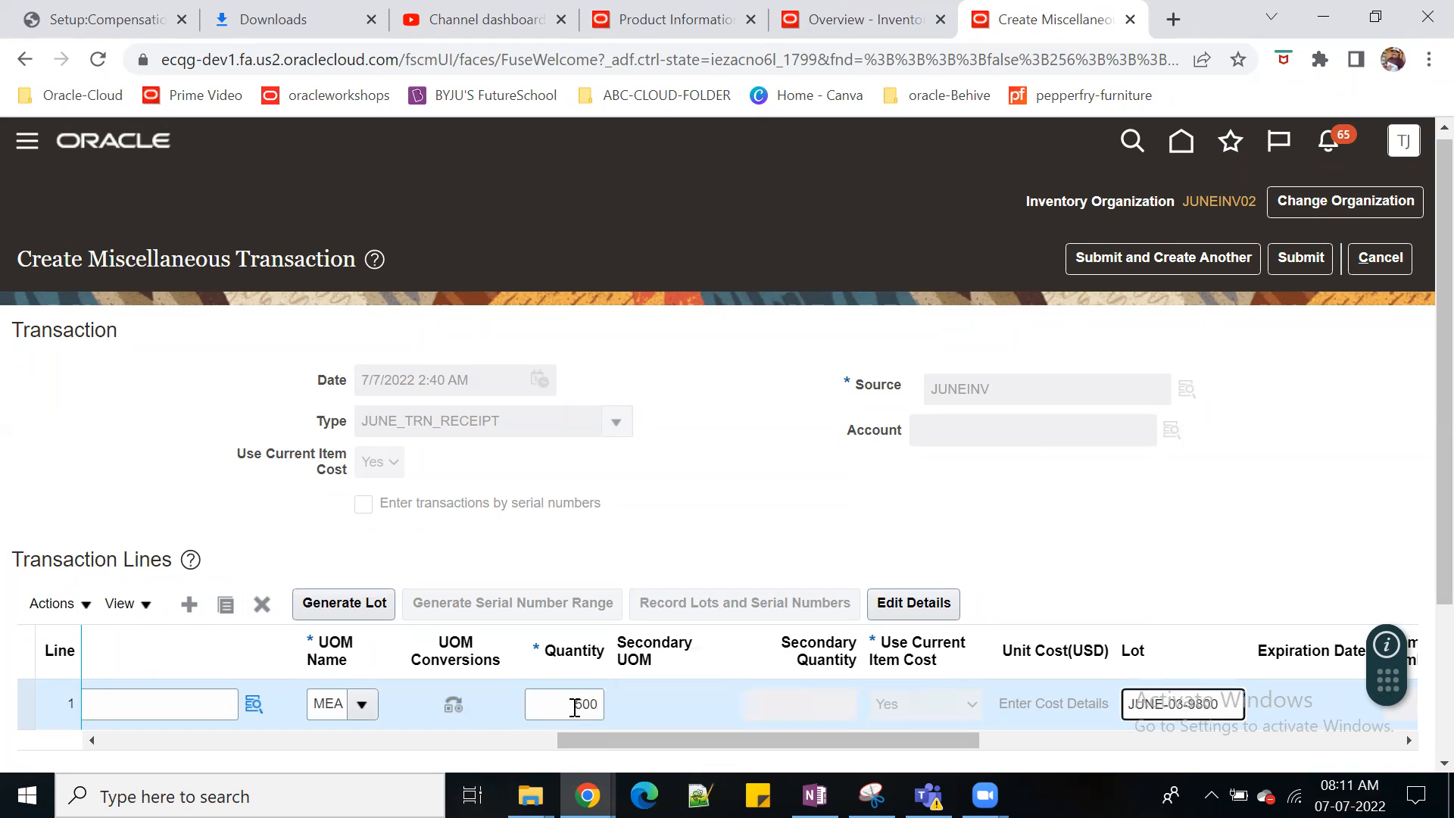
Step: Enter SER900-900 as the starting serial number of the transaction line
{"action": "left_click_drag", "start_coordinate": [882, 737], "coordinate": [1039, 759]}
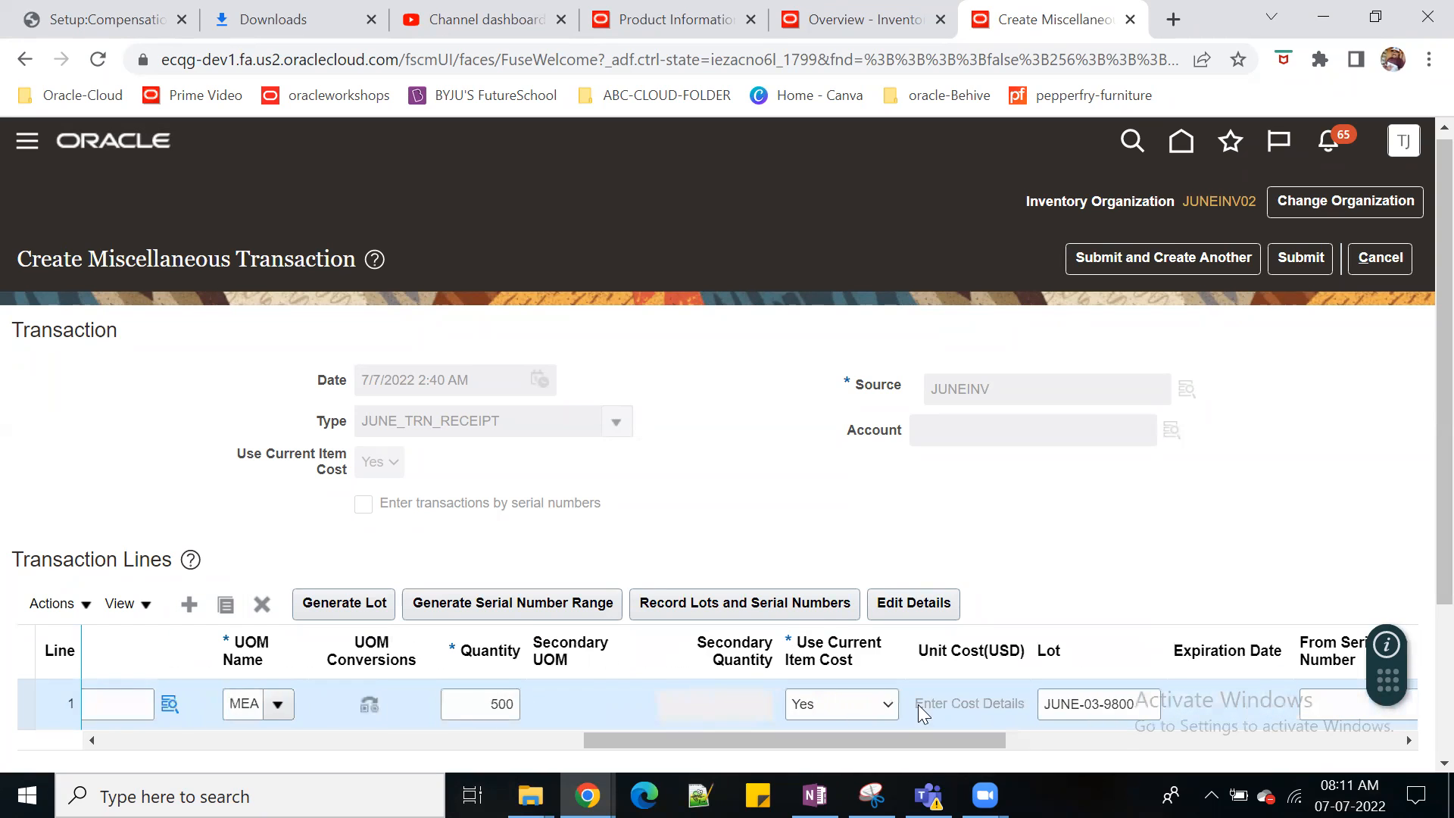
{"action": "scroll", "coordinate": [969, 569], "scroll_direction": "down", "scroll_amount": 3}
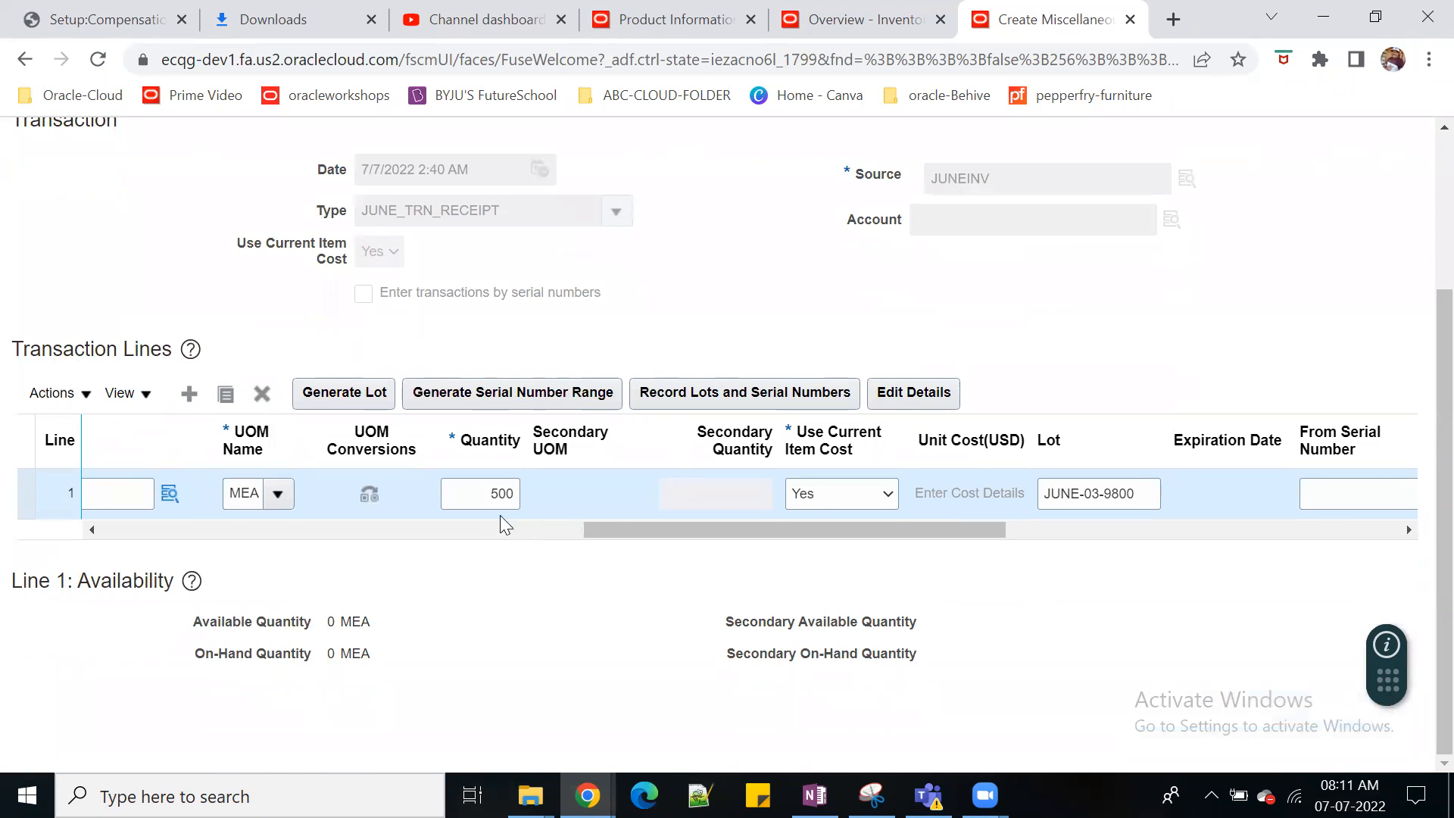
{"action": "scroll", "coordinate": [1216, 363], "scroll_direction": "up", "scroll_amount": 3}
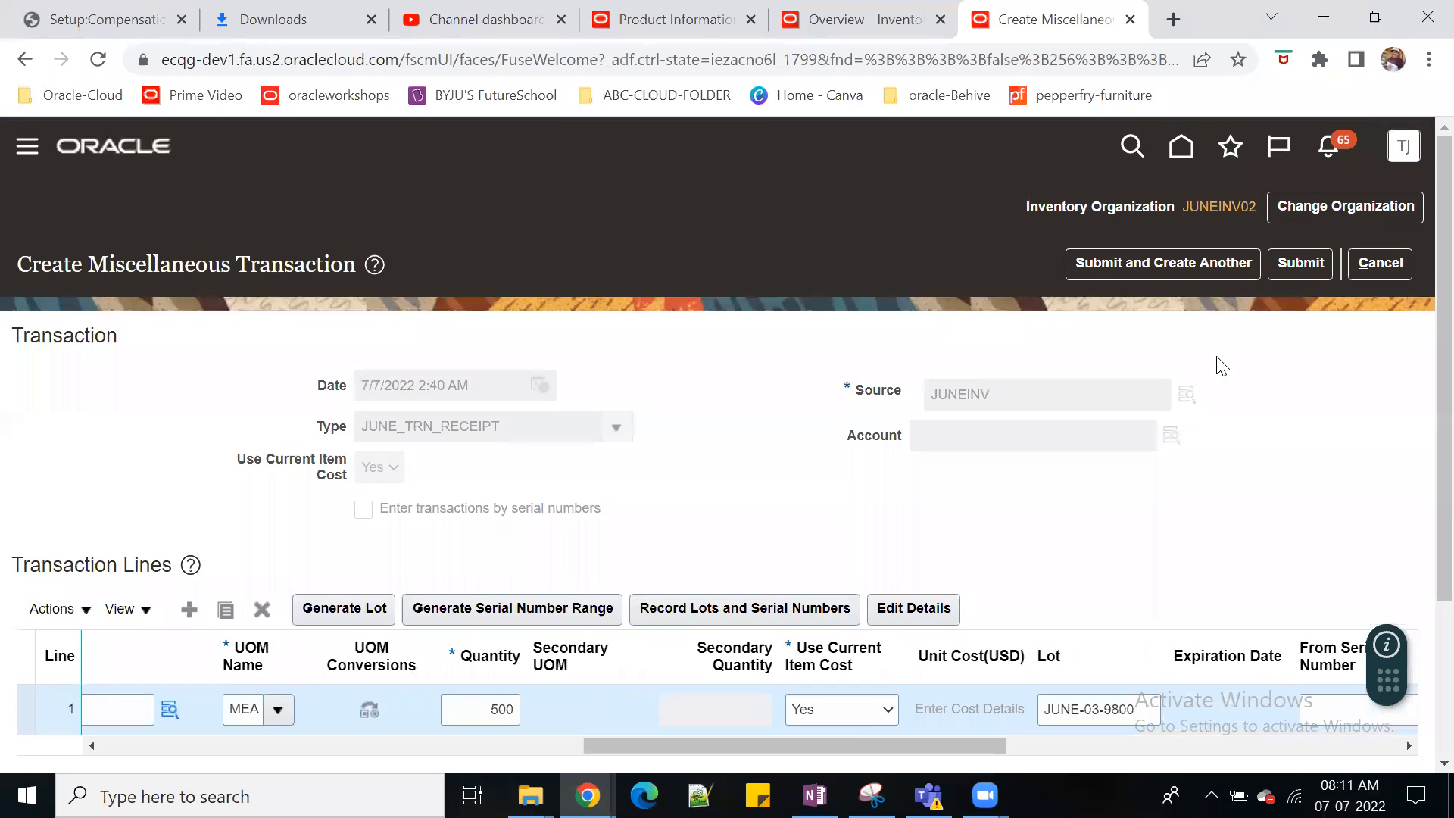
{"action": "scroll", "coordinate": [1210, 551], "scroll_direction": "down", "scroll_amount": 3}
{"action": "scroll", "coordinate": [1212, 439], "scroll_direction": "up", "scroll_amount": 3}
{"action": "scroll", "coordinate": [986, 661], "scroll_direction": "down", "scroll_amount": 2}
{"action": "left_click_drag", "start_coordinate": [971, 633], "coordinate": [1119, 633]}
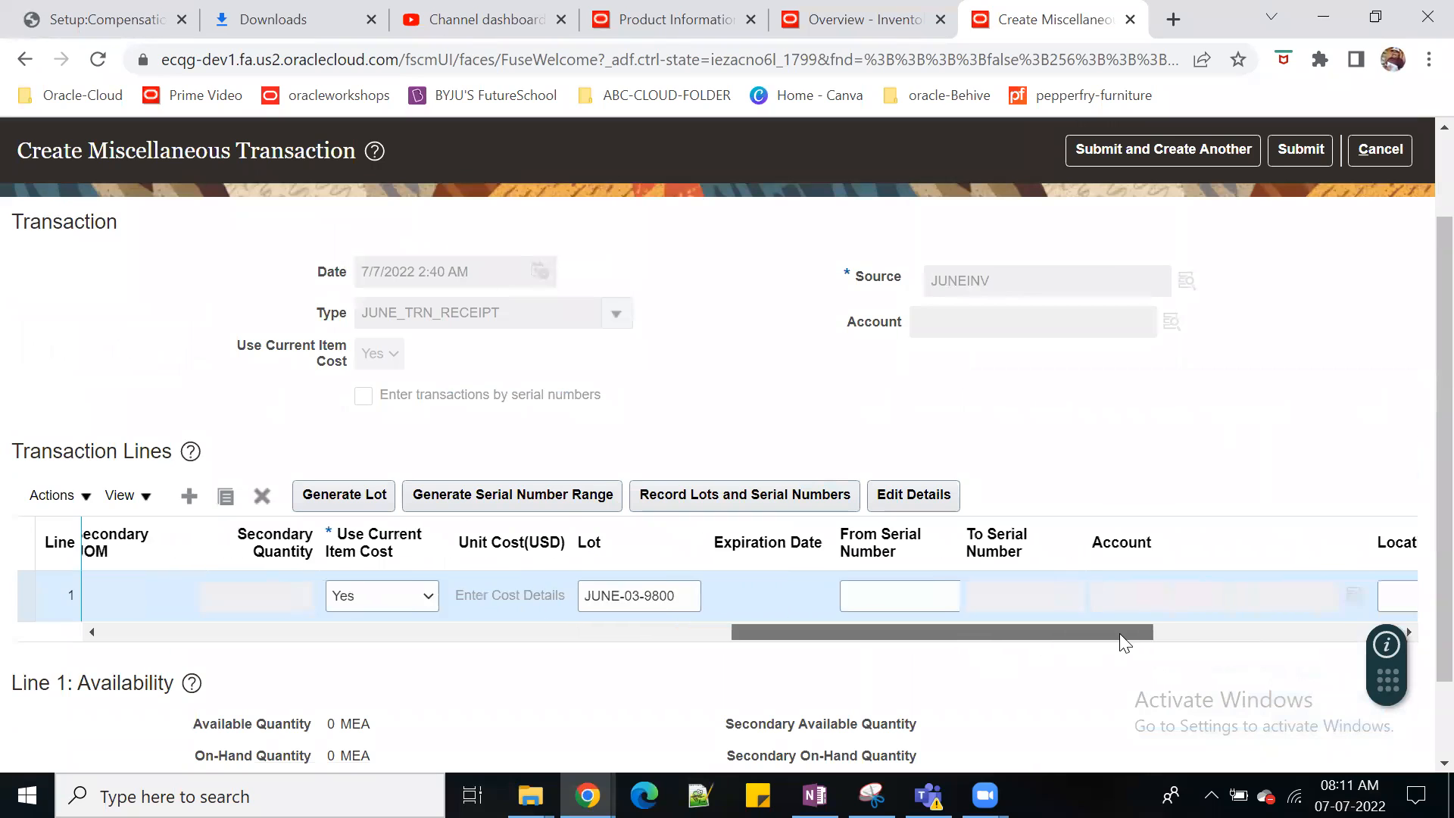
{"action": "left_click", "coordinate": [908, 596]}
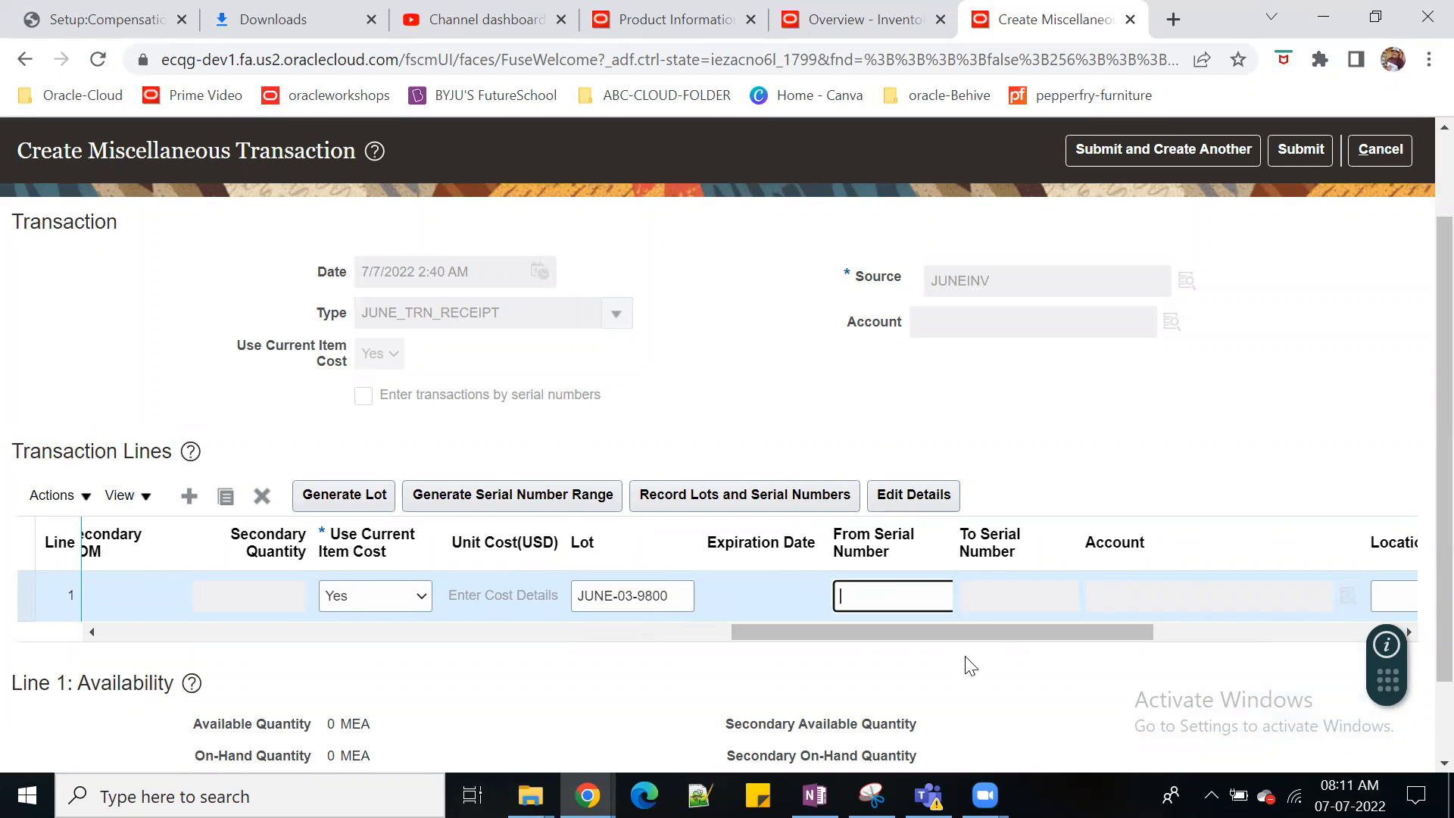
{"action": "type", "text": "SER900-900"}
{"action": "key", "text": "Tab"}
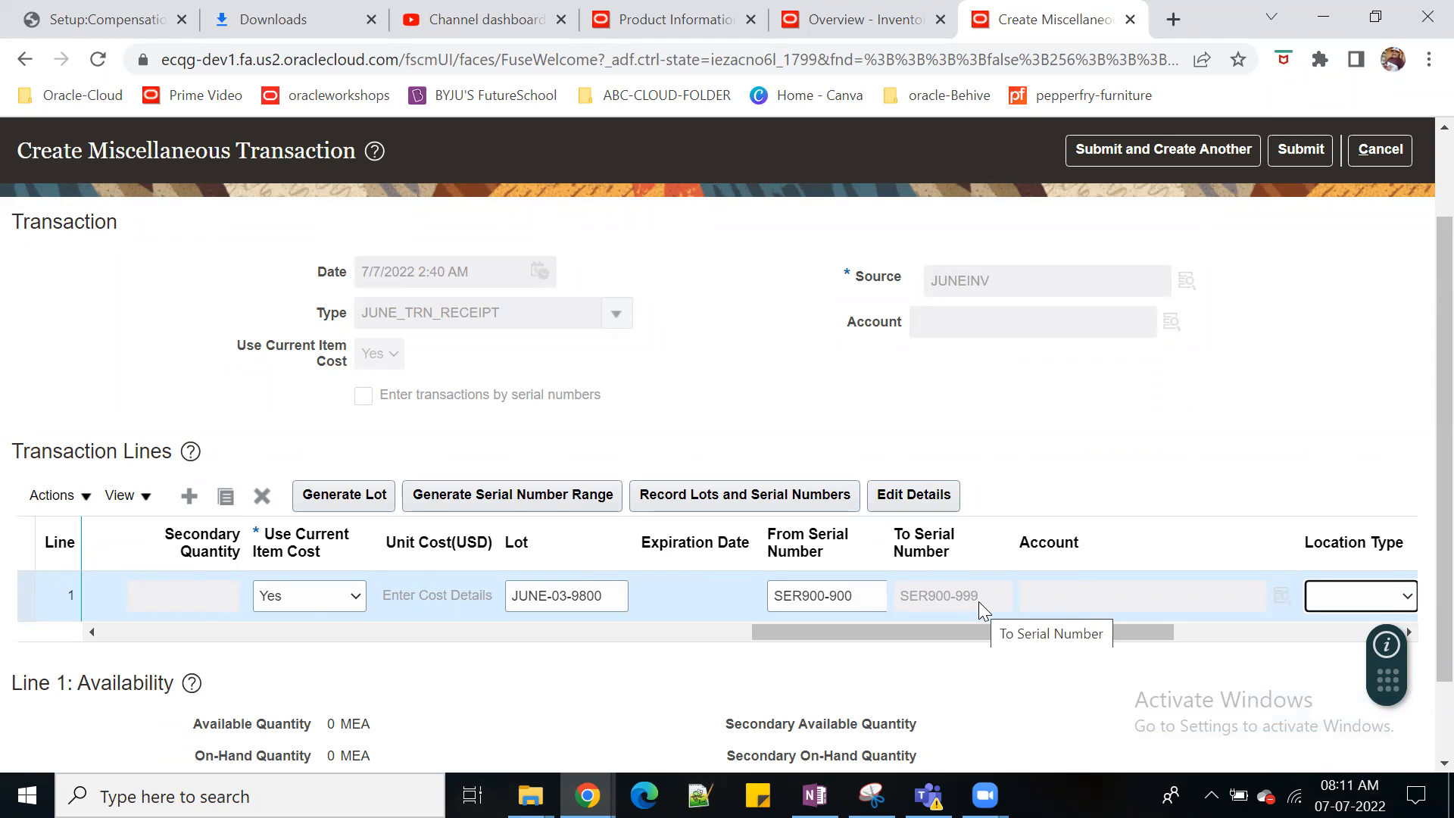
{"action": "mouse_move", "coordinate": [955, 633]}
{"action": "left_mouse_down"}
{"action": "mouse_move", "coordinate": [769, 634]}
{"action": "mouse_move", "coordinate": [952, 656]}
{"action": "left_mouse_up"}
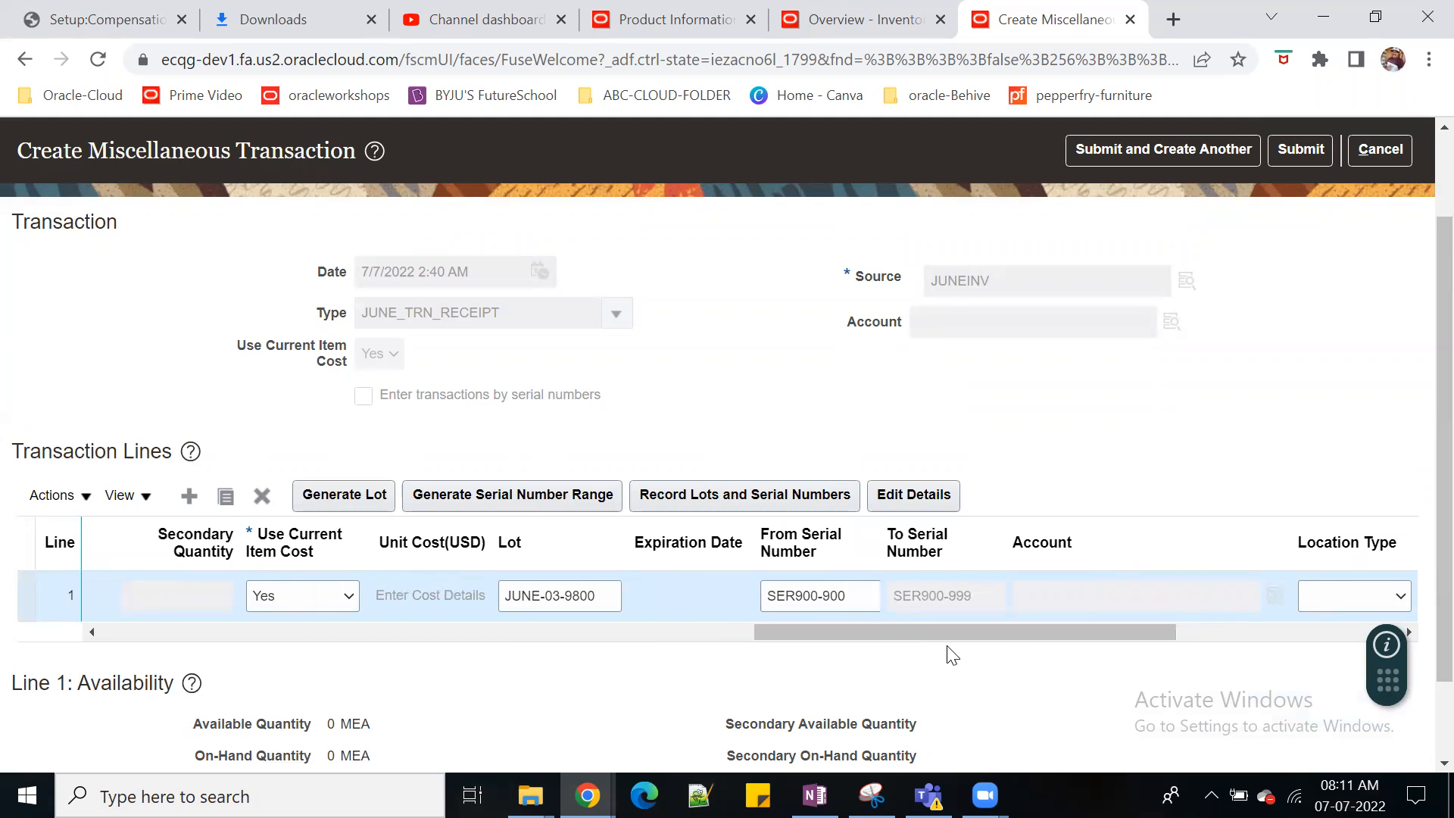
{"action": "double_click", "coordinate": [829, 596]}
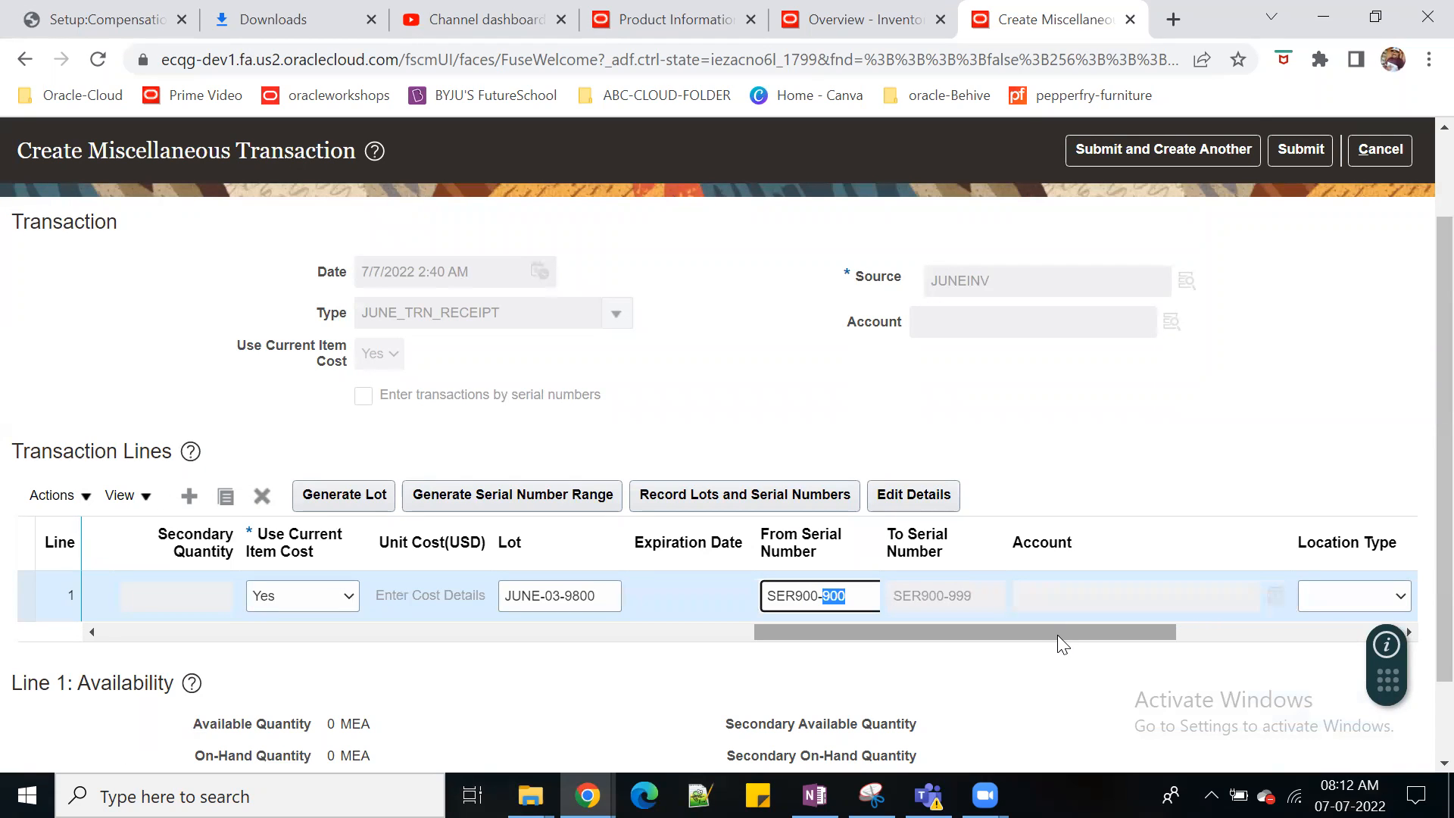
{"action": "left_click_drag", "start_coordinate": [1057, 636], "coordinate": [896, 646]}
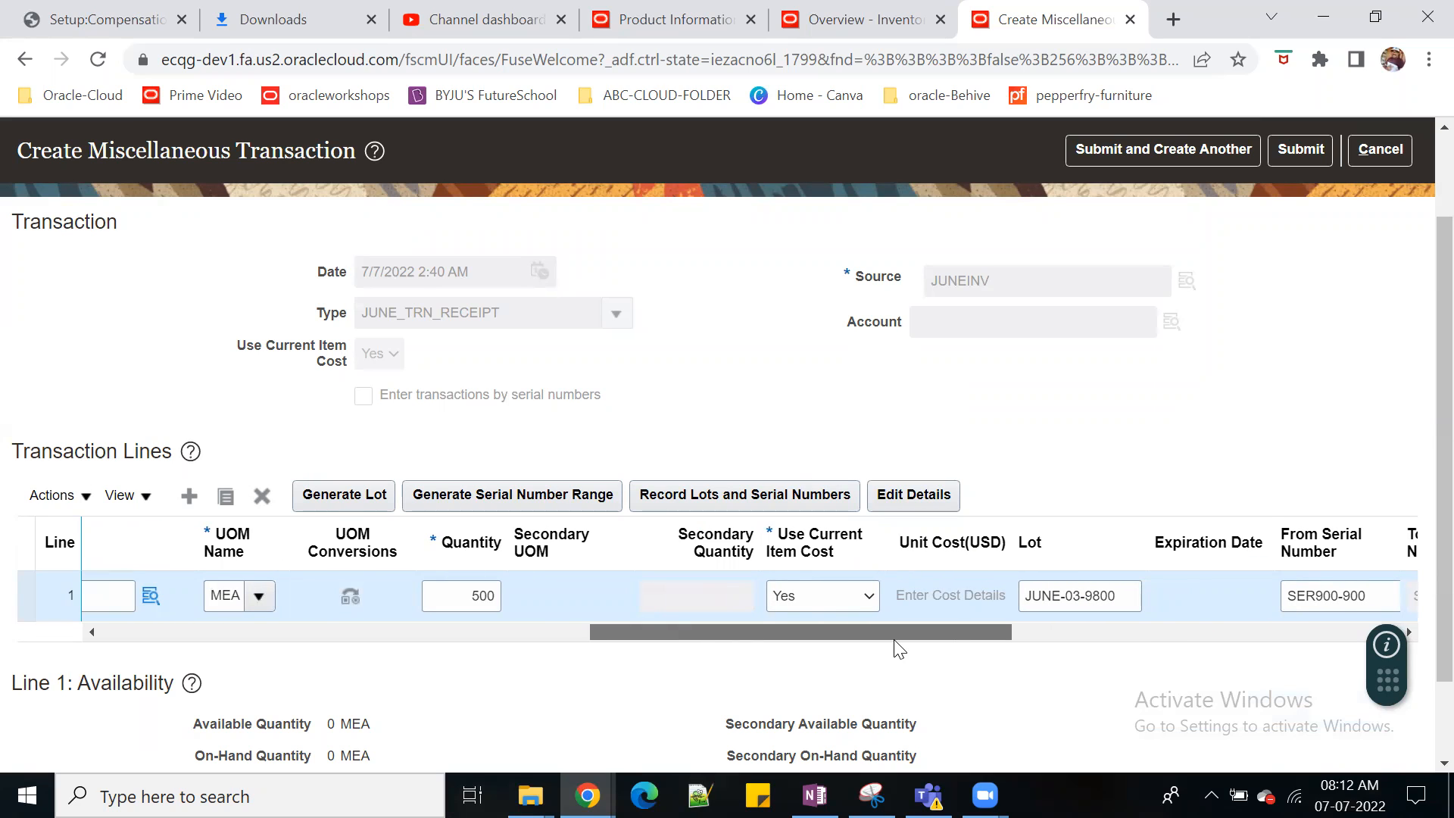
{"action": "left_click_drag", "start_coordinate": [894, 640], "coordinate": [1067, 658]}
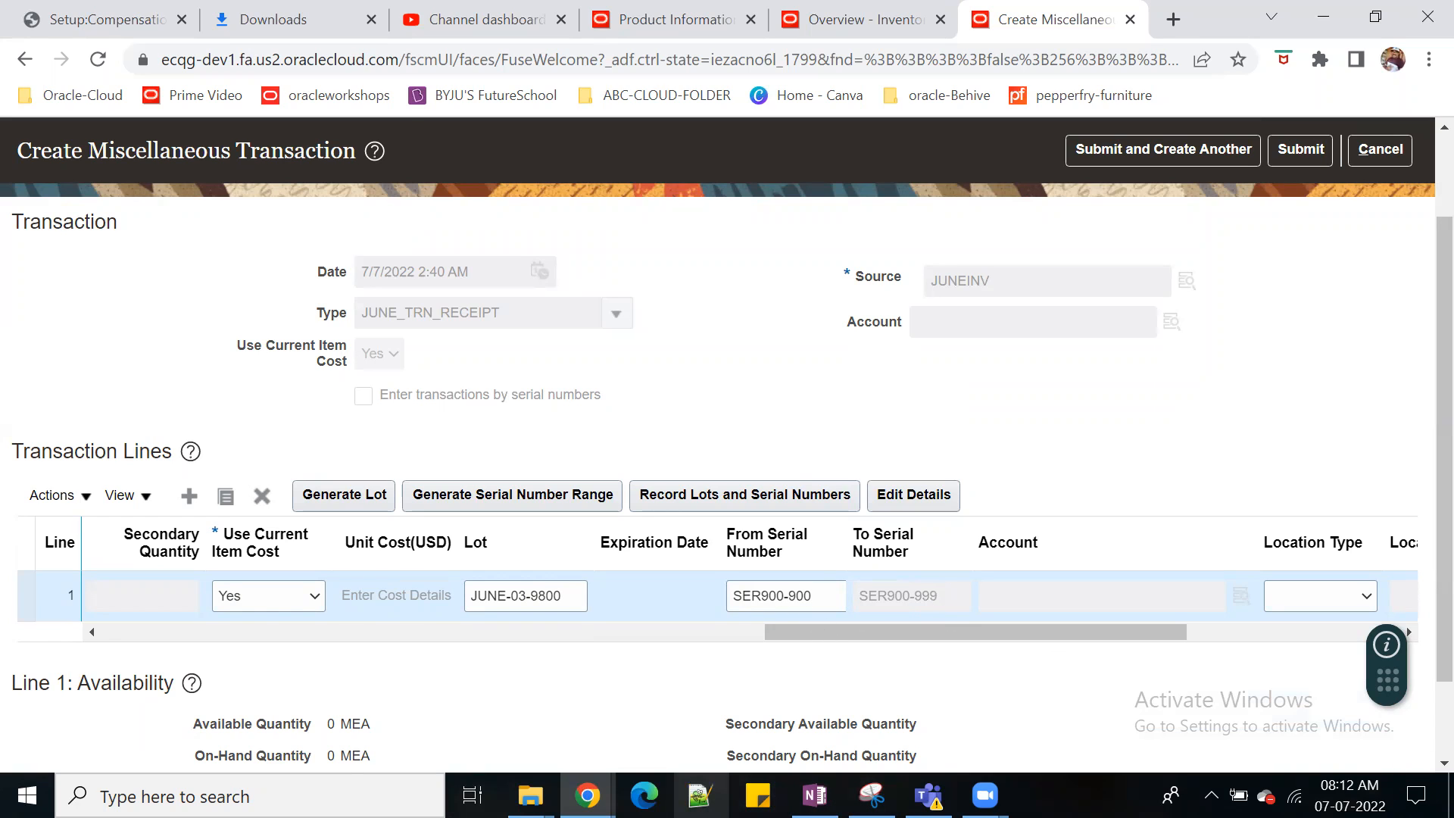
{"action": "left_click", "coordinate": [99, 796]}
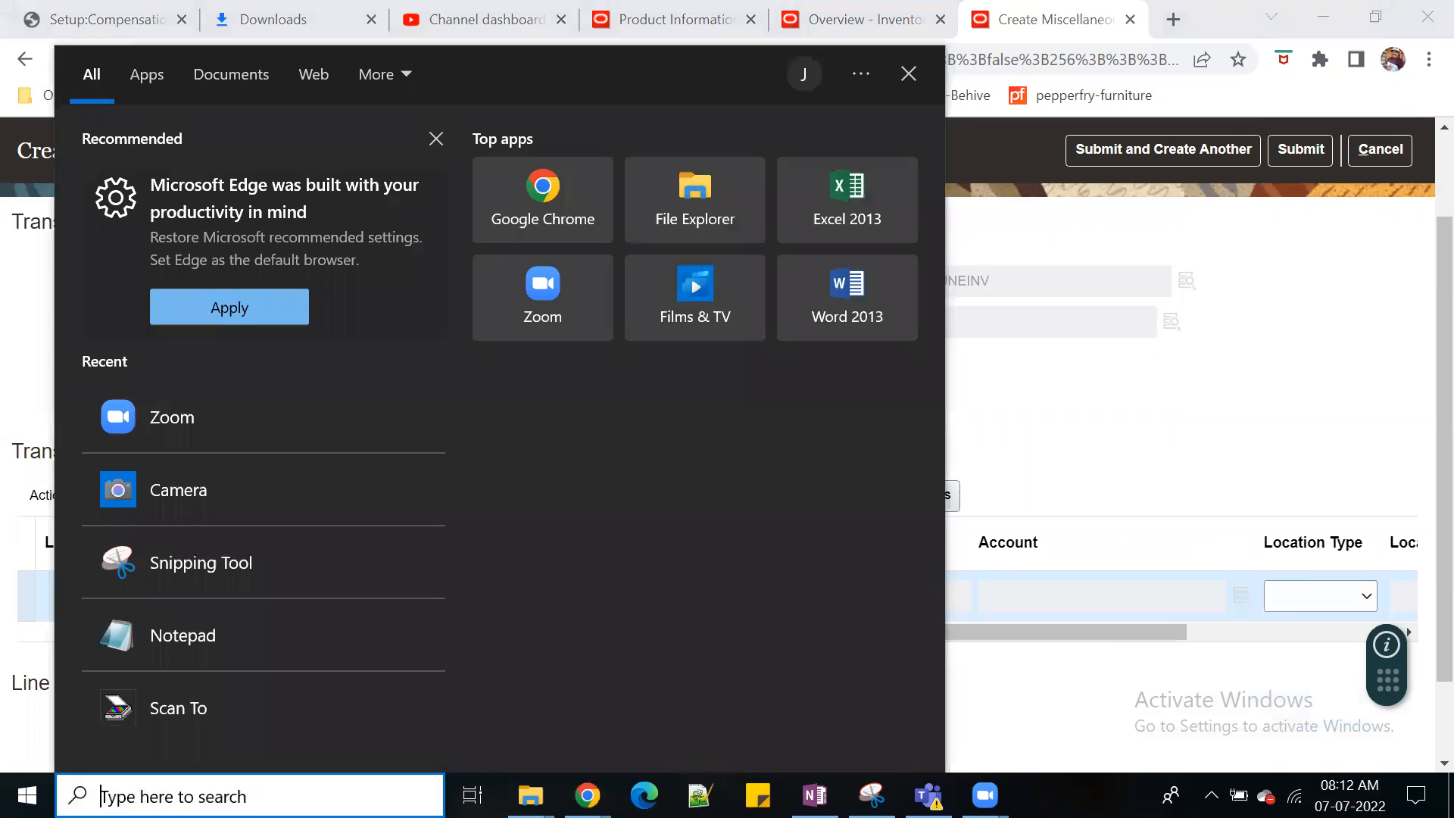
{"action": "type", "text": "EXCE;"}
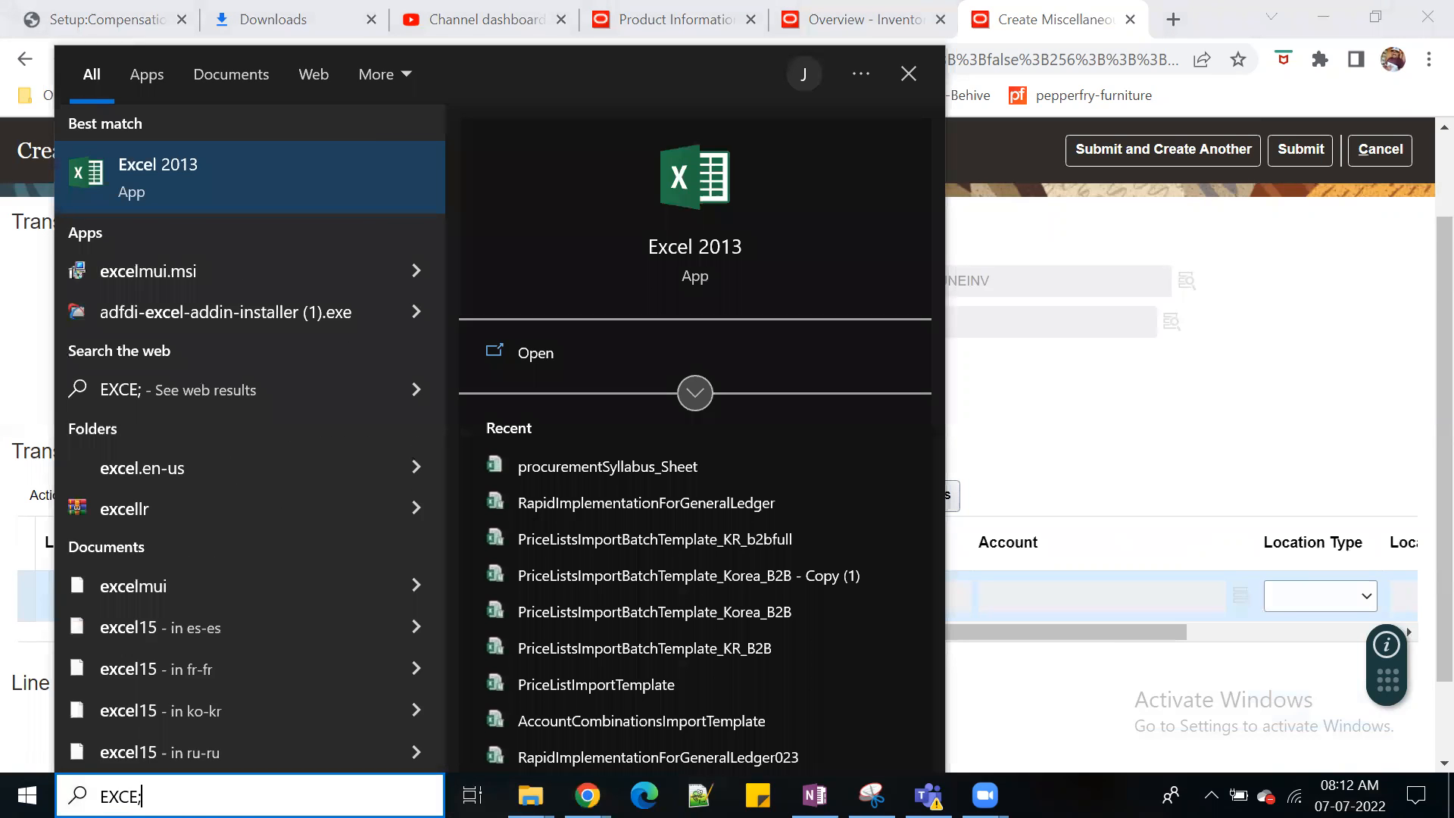
{"action": "key", "text": "BackSpace"}
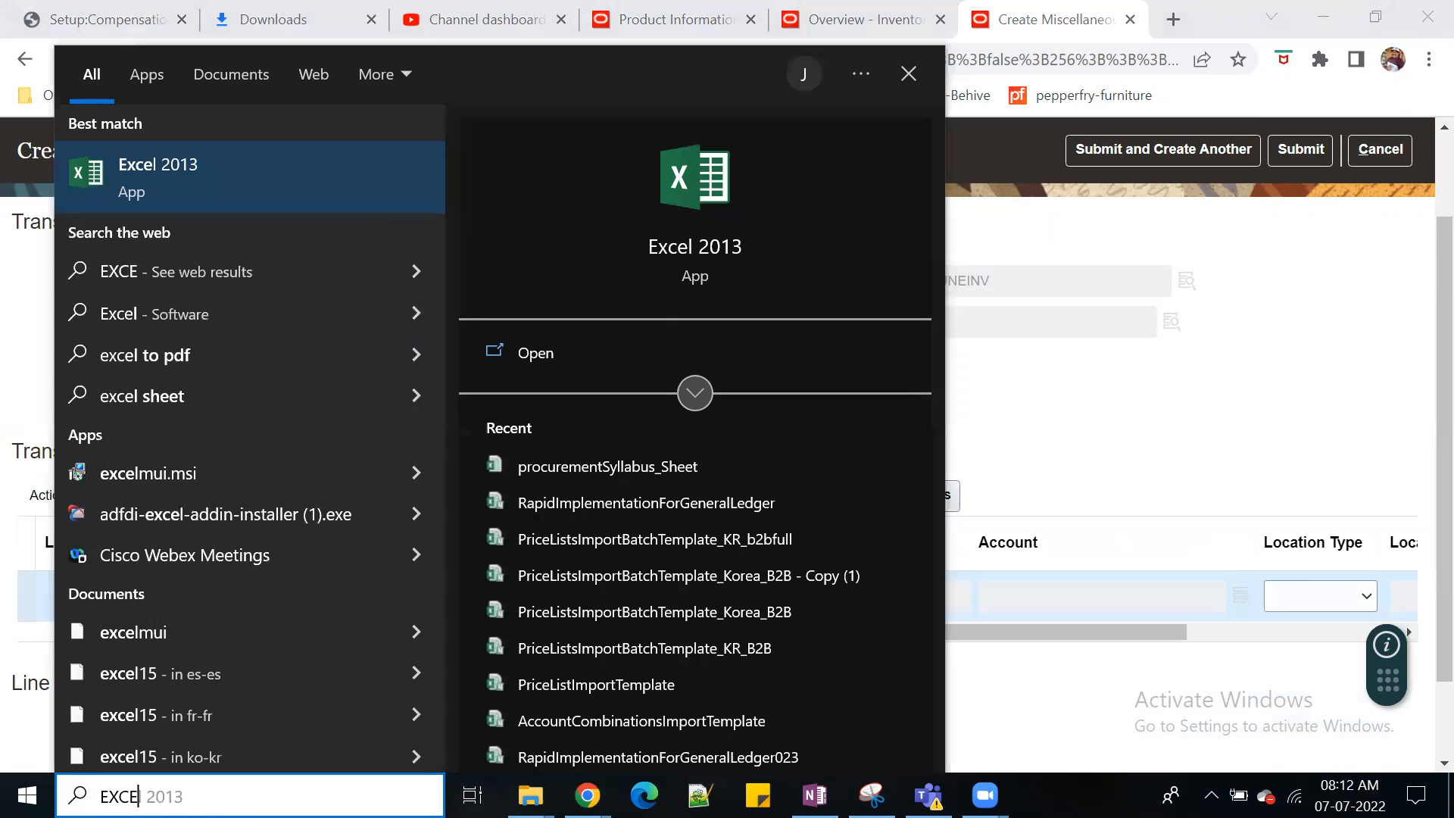
{"action": "left_click", "coordinate": [241, 200]}
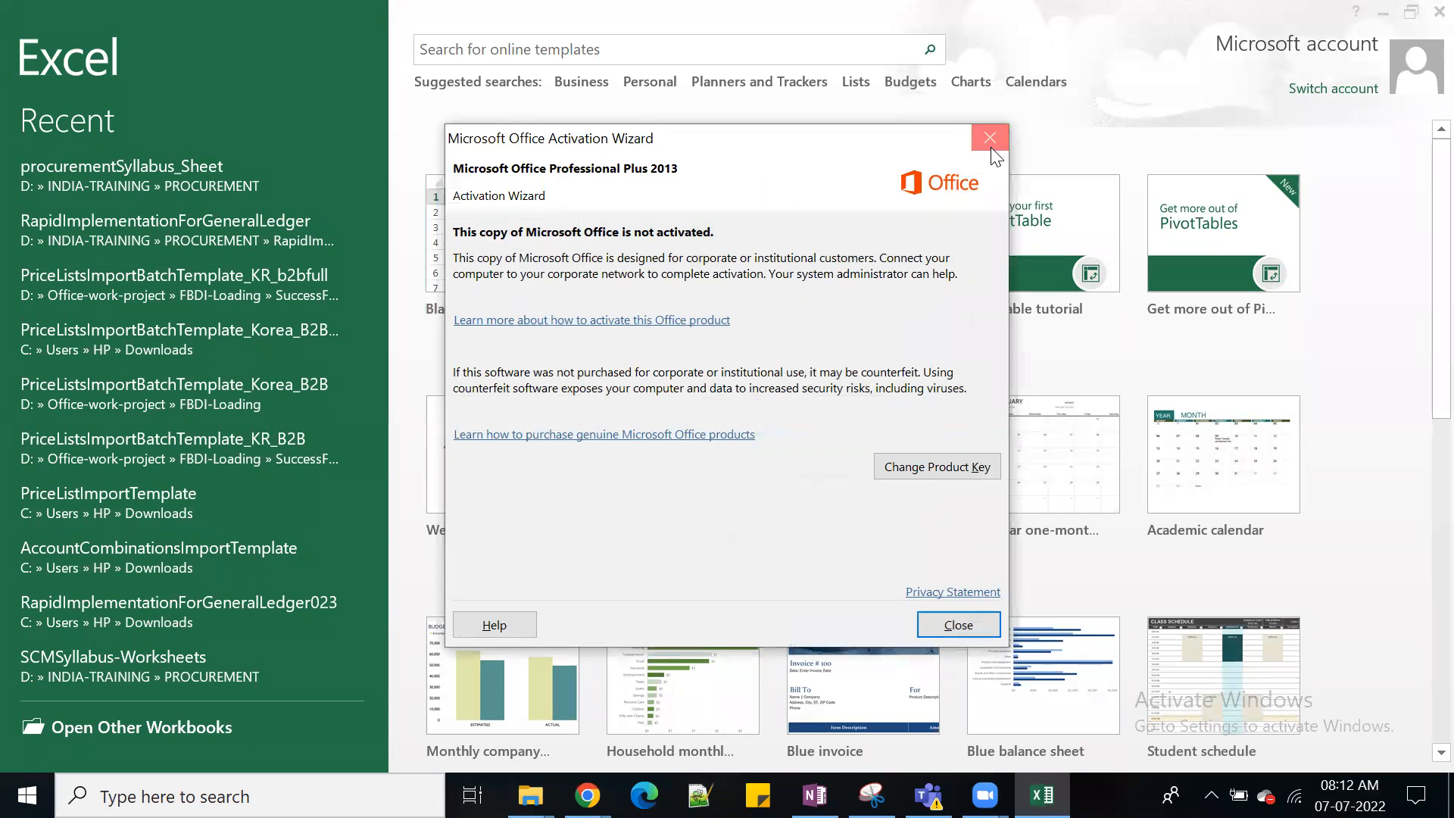
{"action": "left_click", "coordinate": [991, 145]}
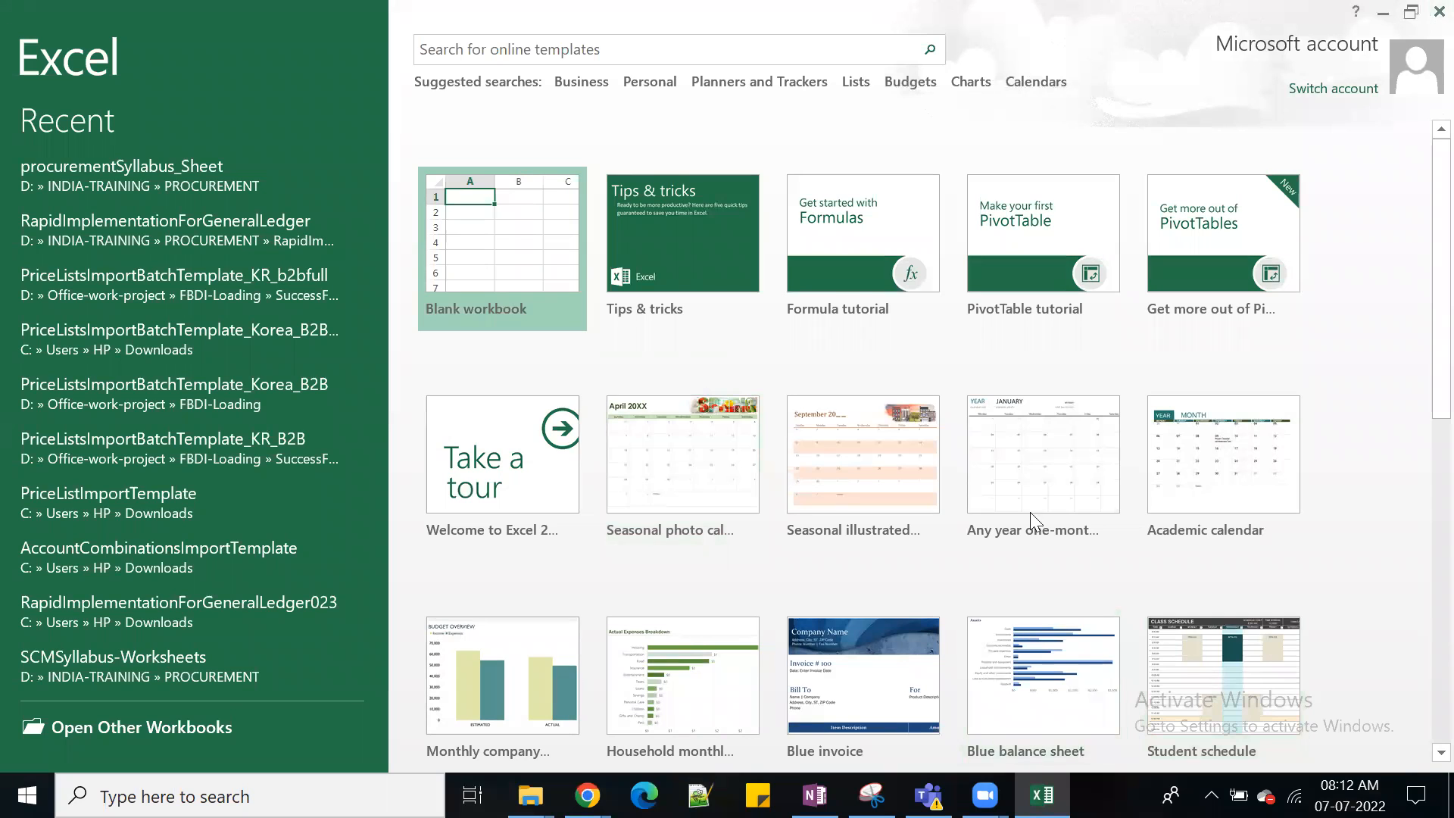
{"action": "left_click", "coordinate": [1439, 10]}
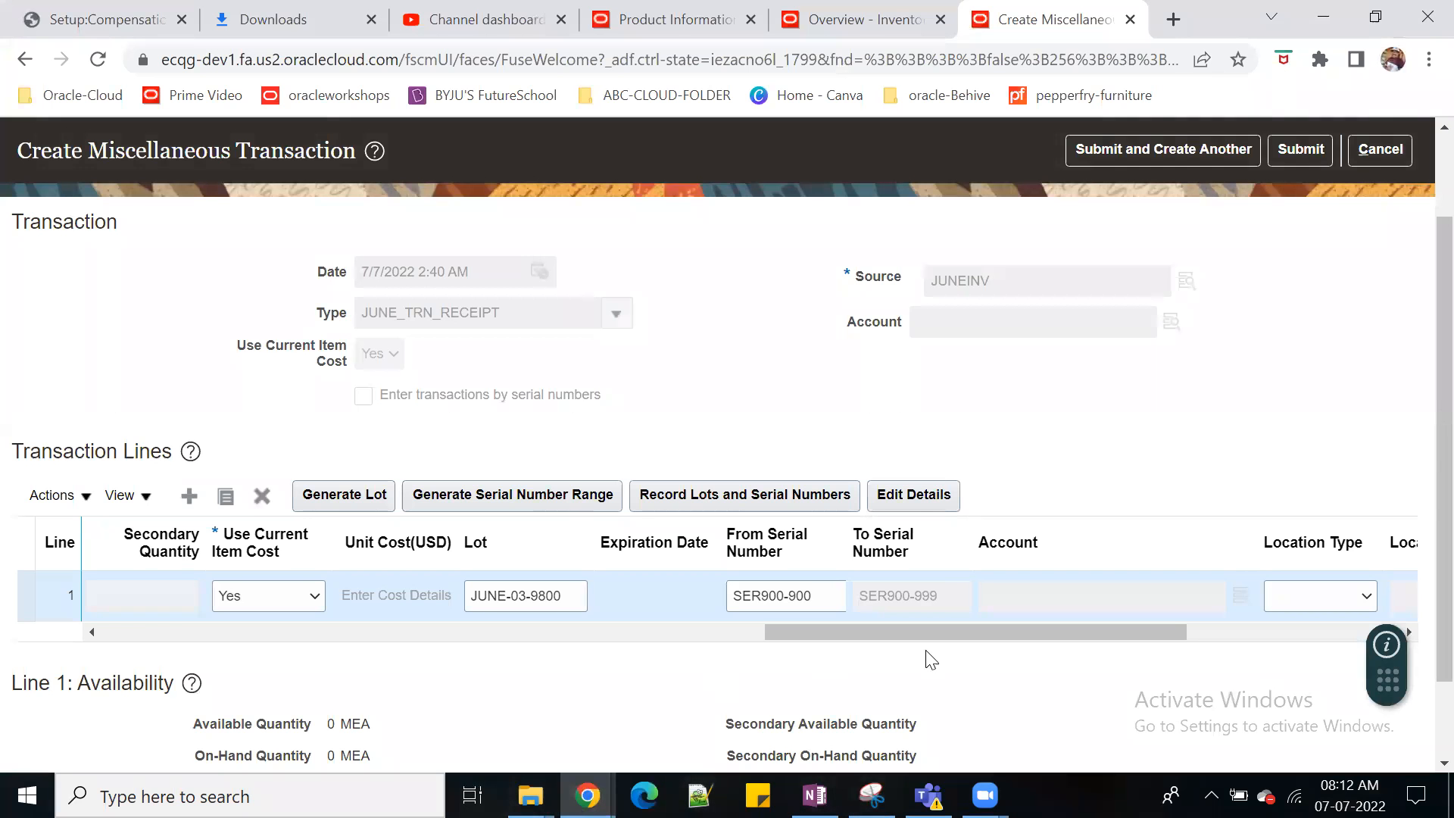
Step: Set the transaction line's quantity to 200 and try to submit the transaction
{"action": "left_click_drag", "start_coordinate": [908, 634], "coordinate": [791, 679]}
{"action": "double_click", "coordinate": [312, 595]}
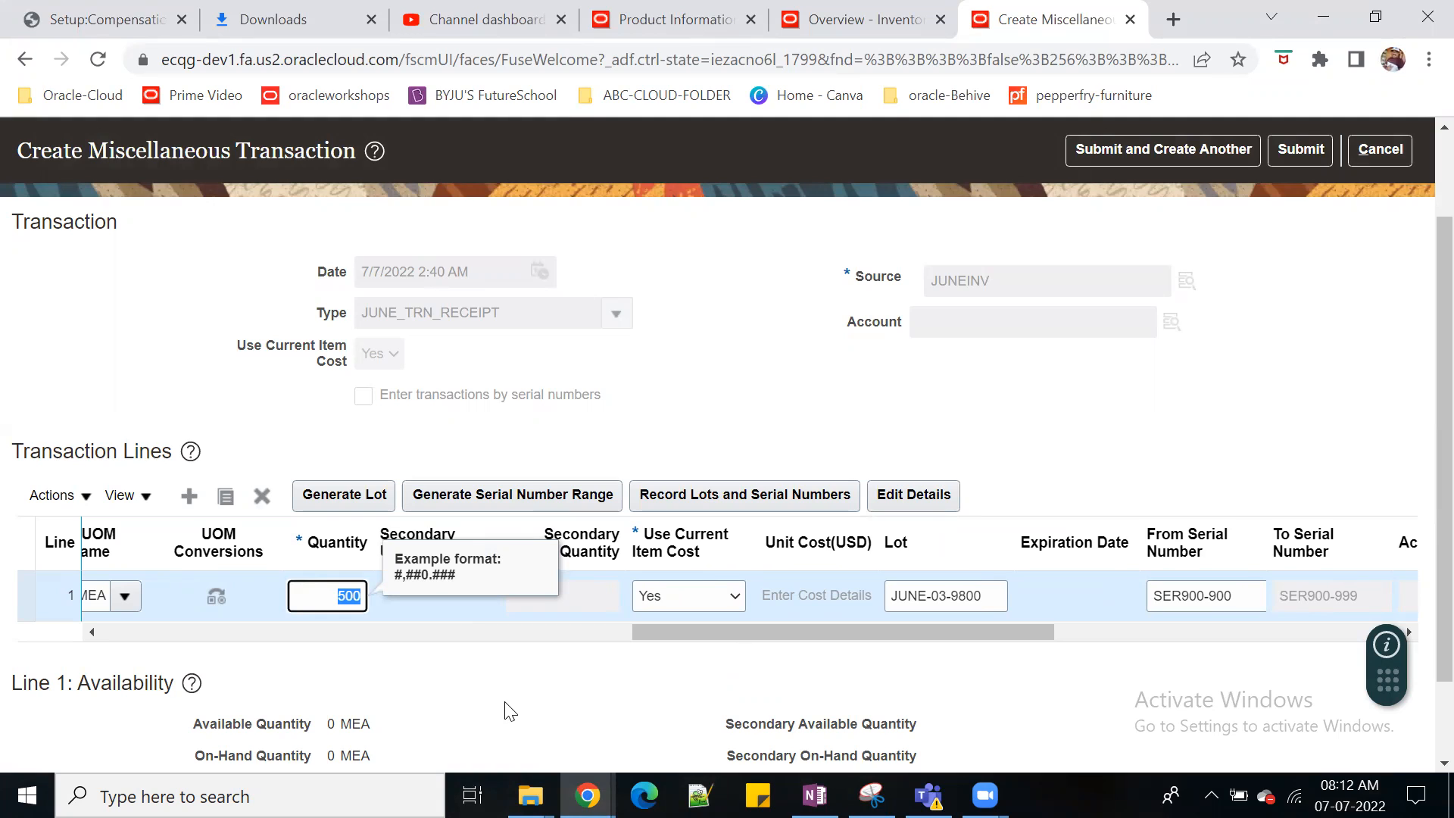
{"action": "type", "text": "200"}
{"action": "key", "text": "Tab"}
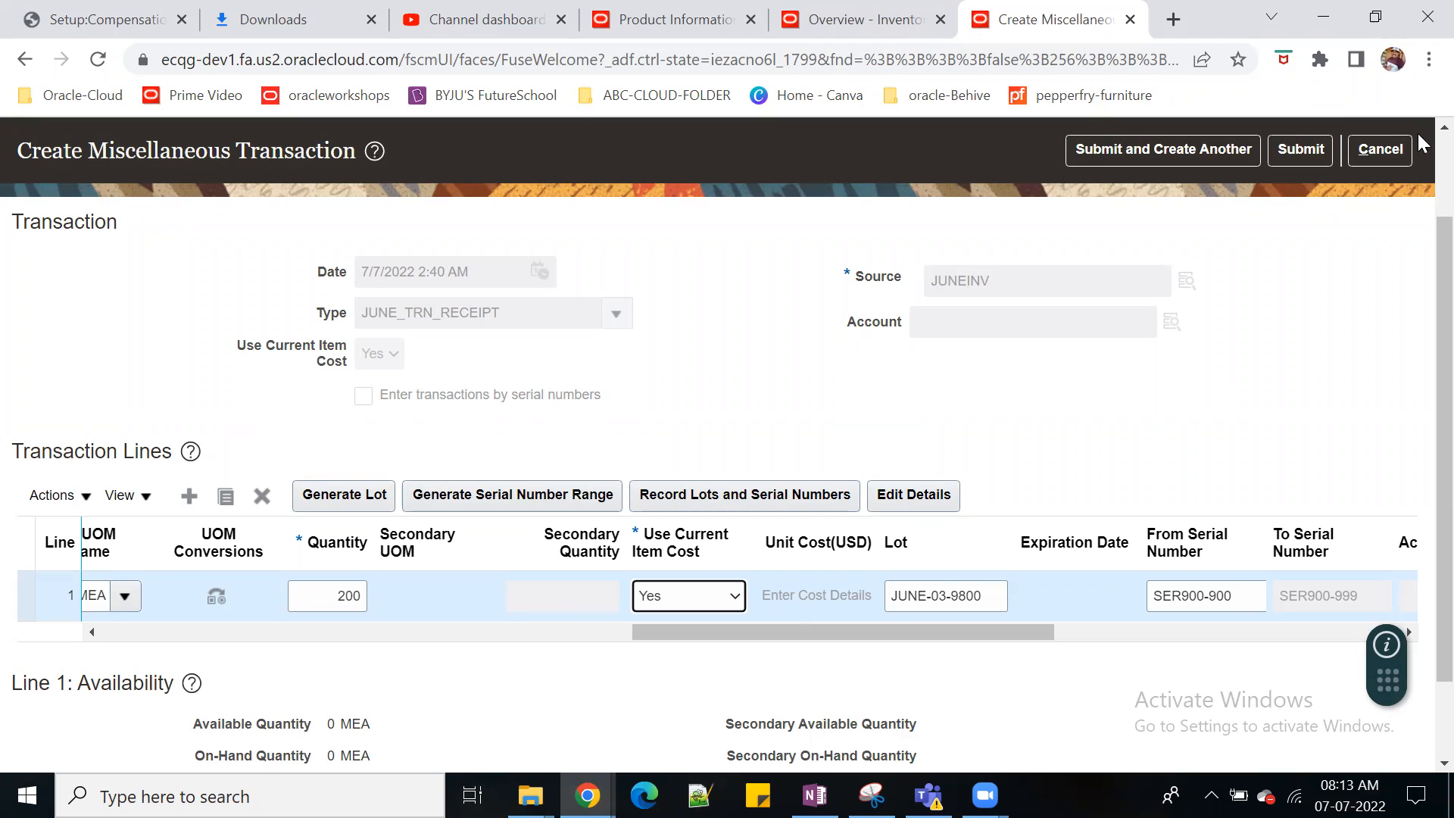
{"action": "left_click", "coordinate": [1296, 146]}
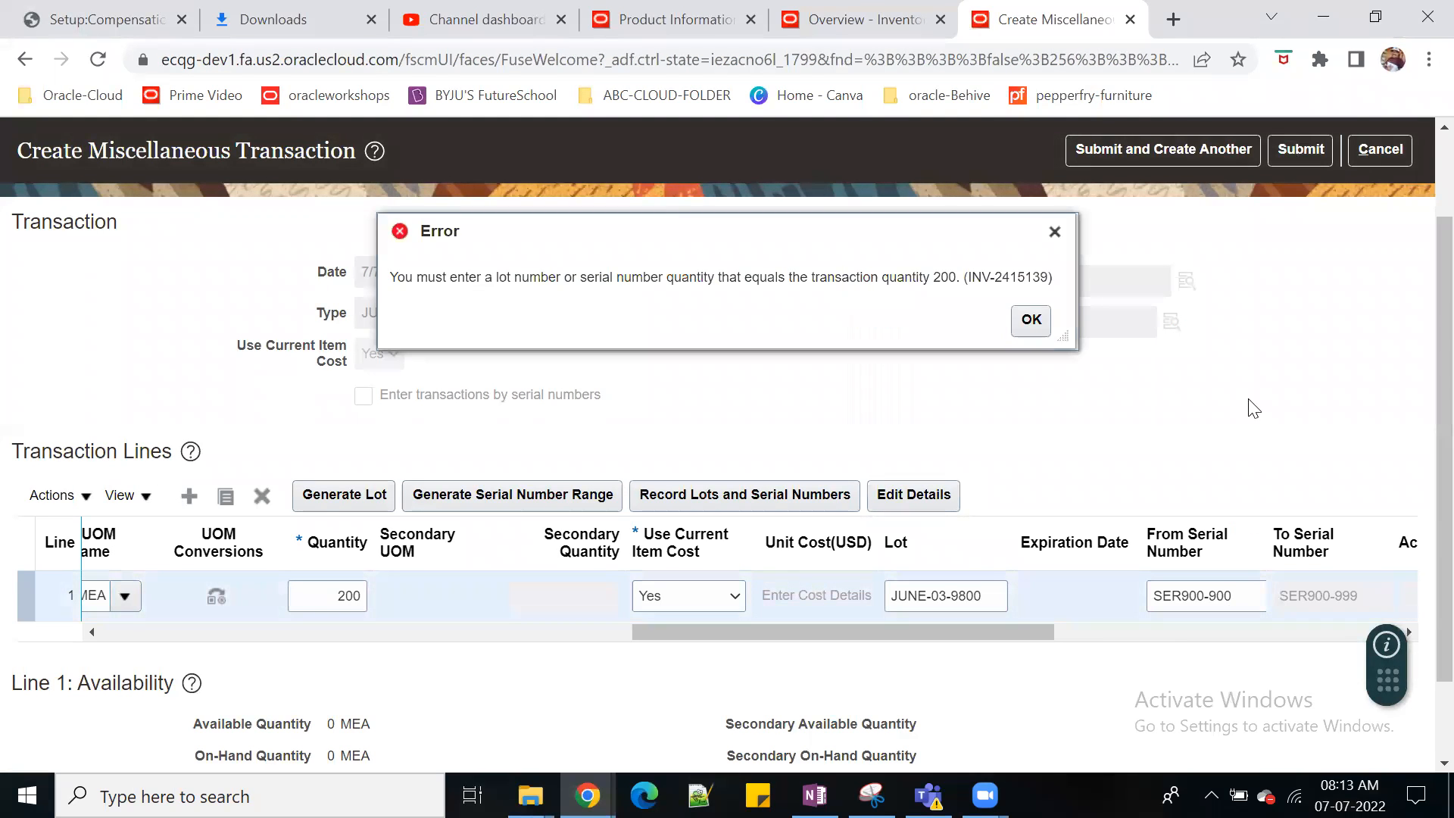
Step: Dismiss the quantity error and change the transaction line's starting serial number to SER900-800
{"action": "left_click_drag", "start_coordinate": [526, 284], "coordinate": [935, 280]}
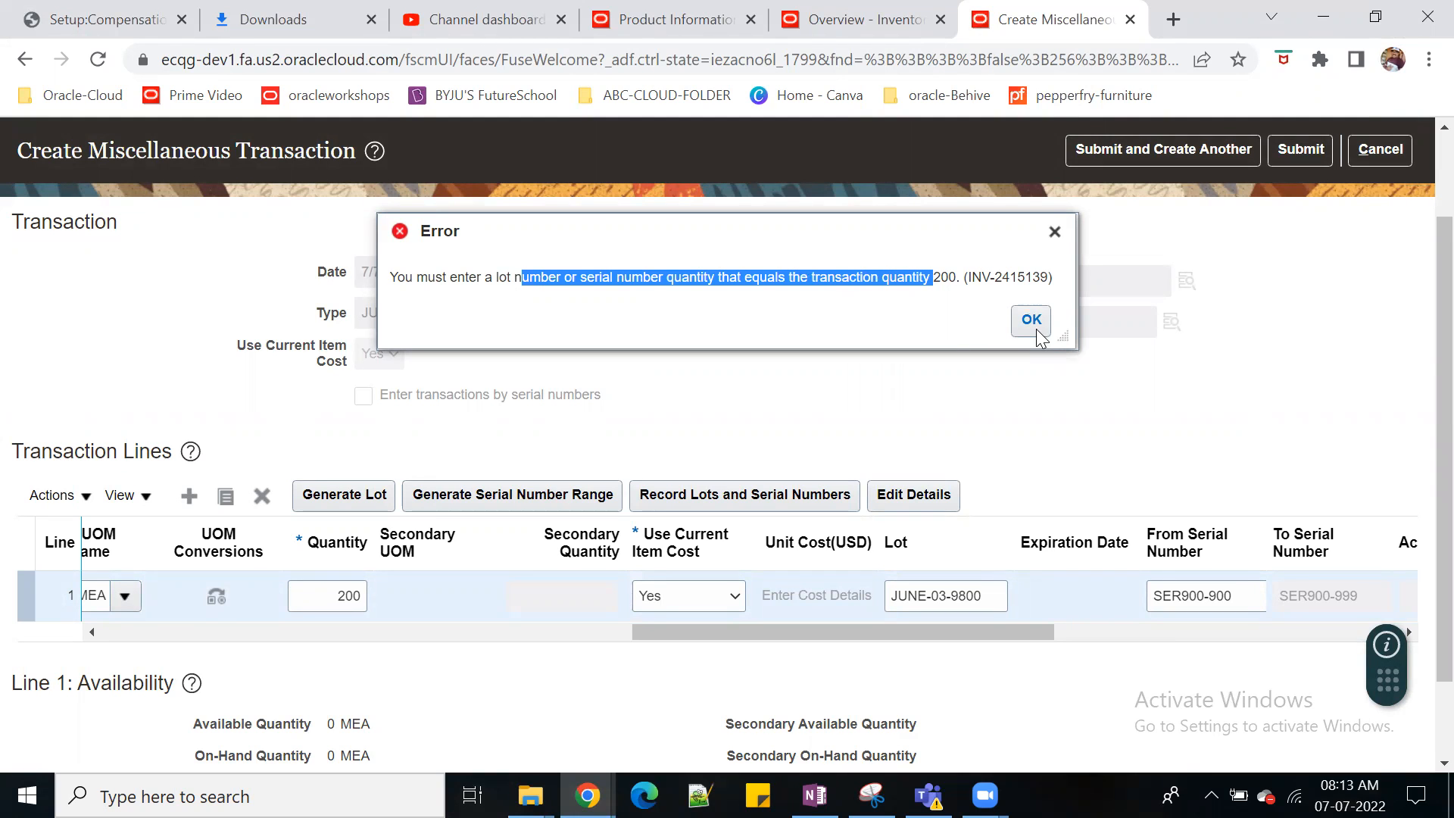
{"action": "left_click", "coordinate": [1031, 319]}
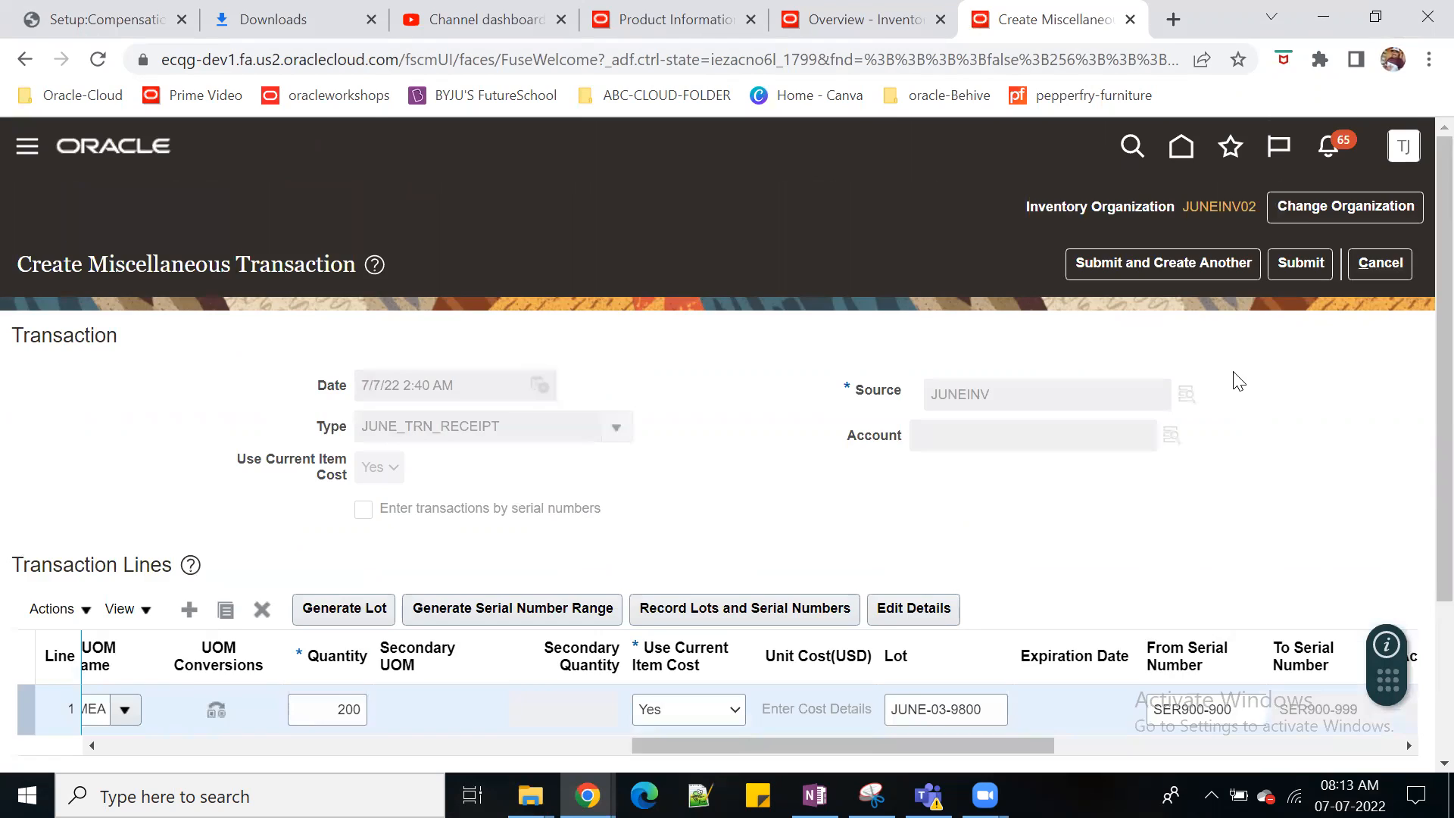
{"action": "scroll", "coordinate": [1234, 380], "scroll_direction": "down", "scroll_amount": 1}
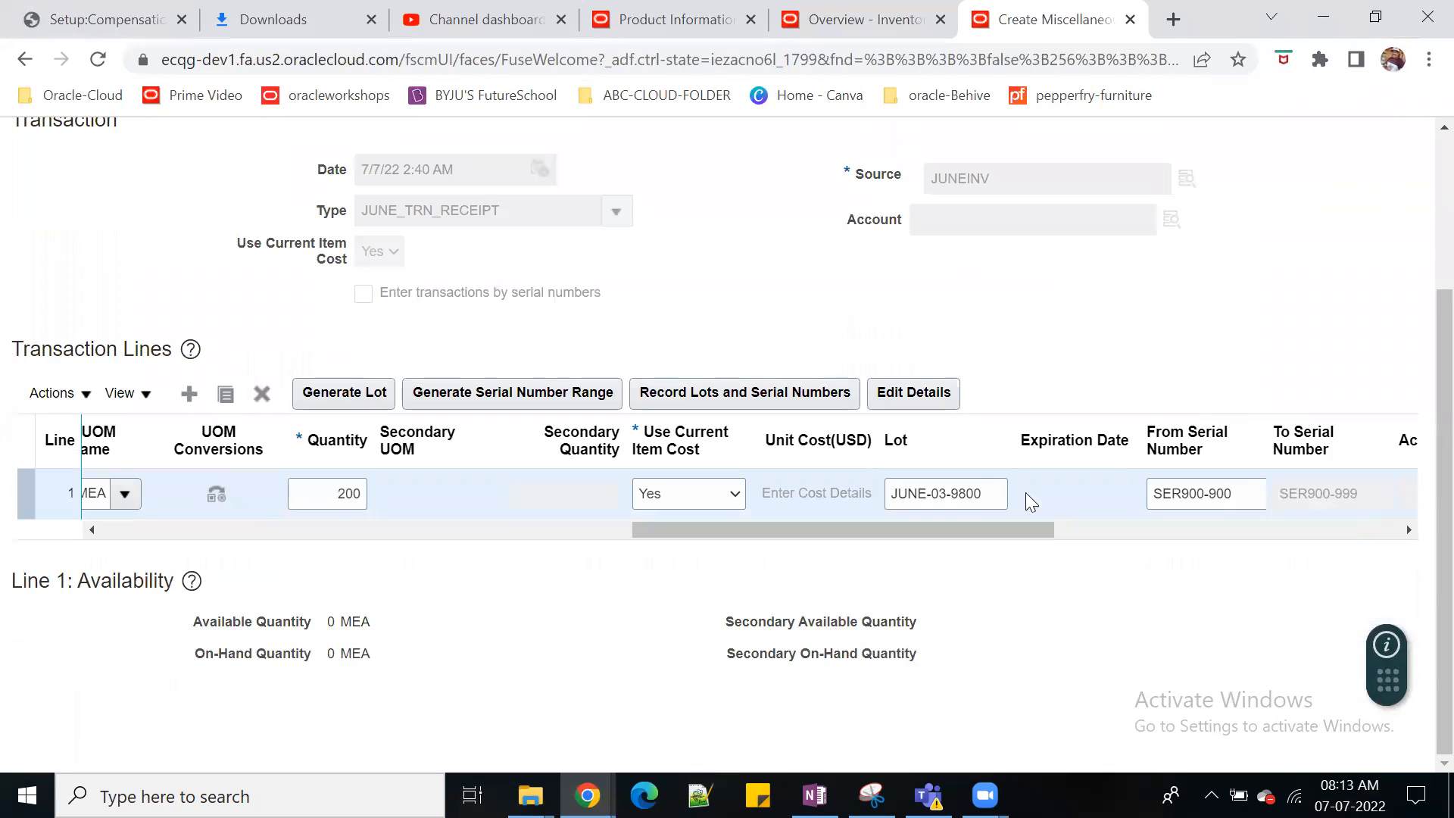
{"action": "left_click", "coordinate": [1244, 491]}
{"action": "key", "text": "BackSpace"}
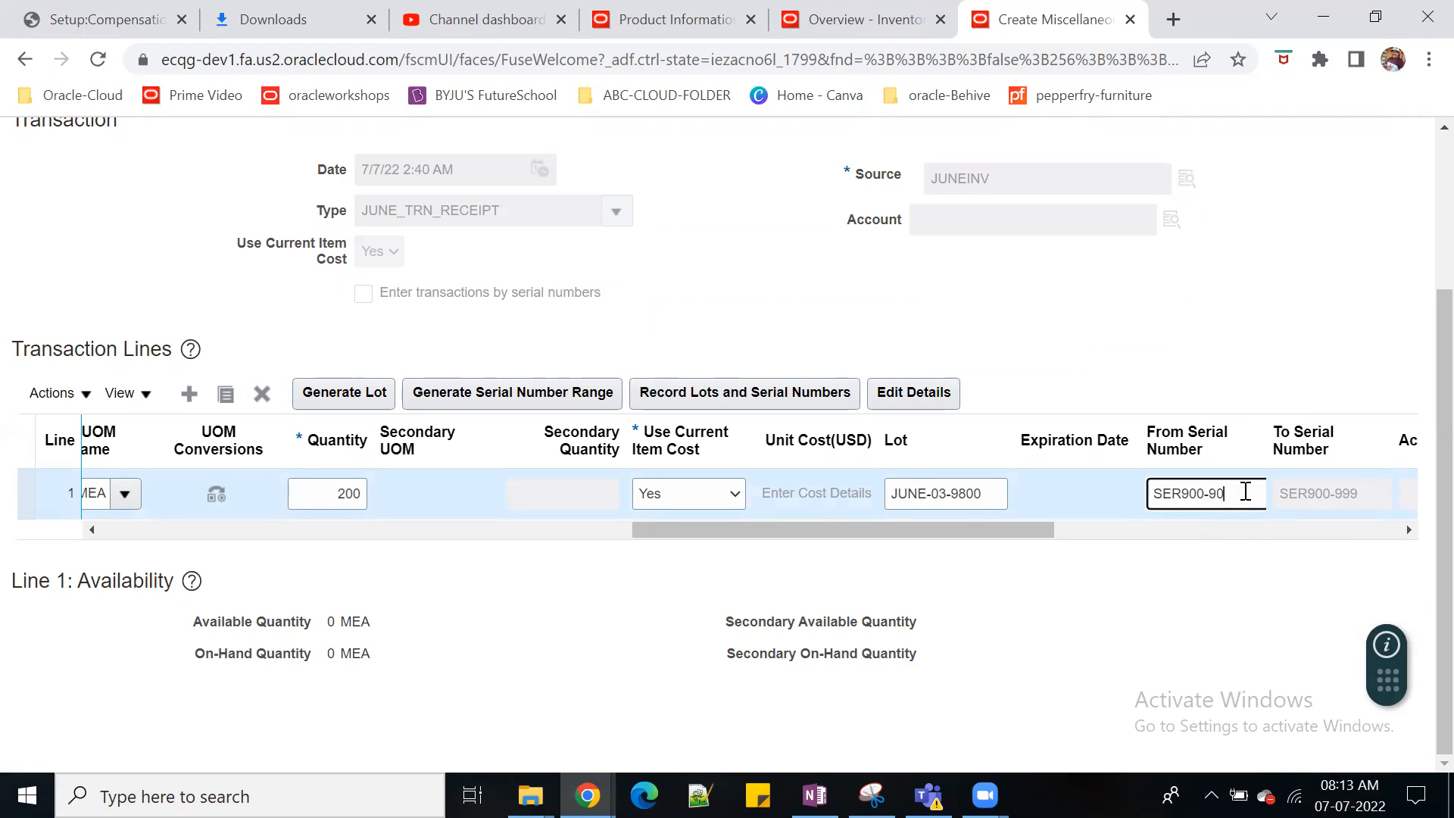
{"action": "key", "text": "BackSpace"}
{"action": "key", "text": "BackSpace"}
{"action": "type", "text": "800"}
{"action": "key", "text": "Tab"}
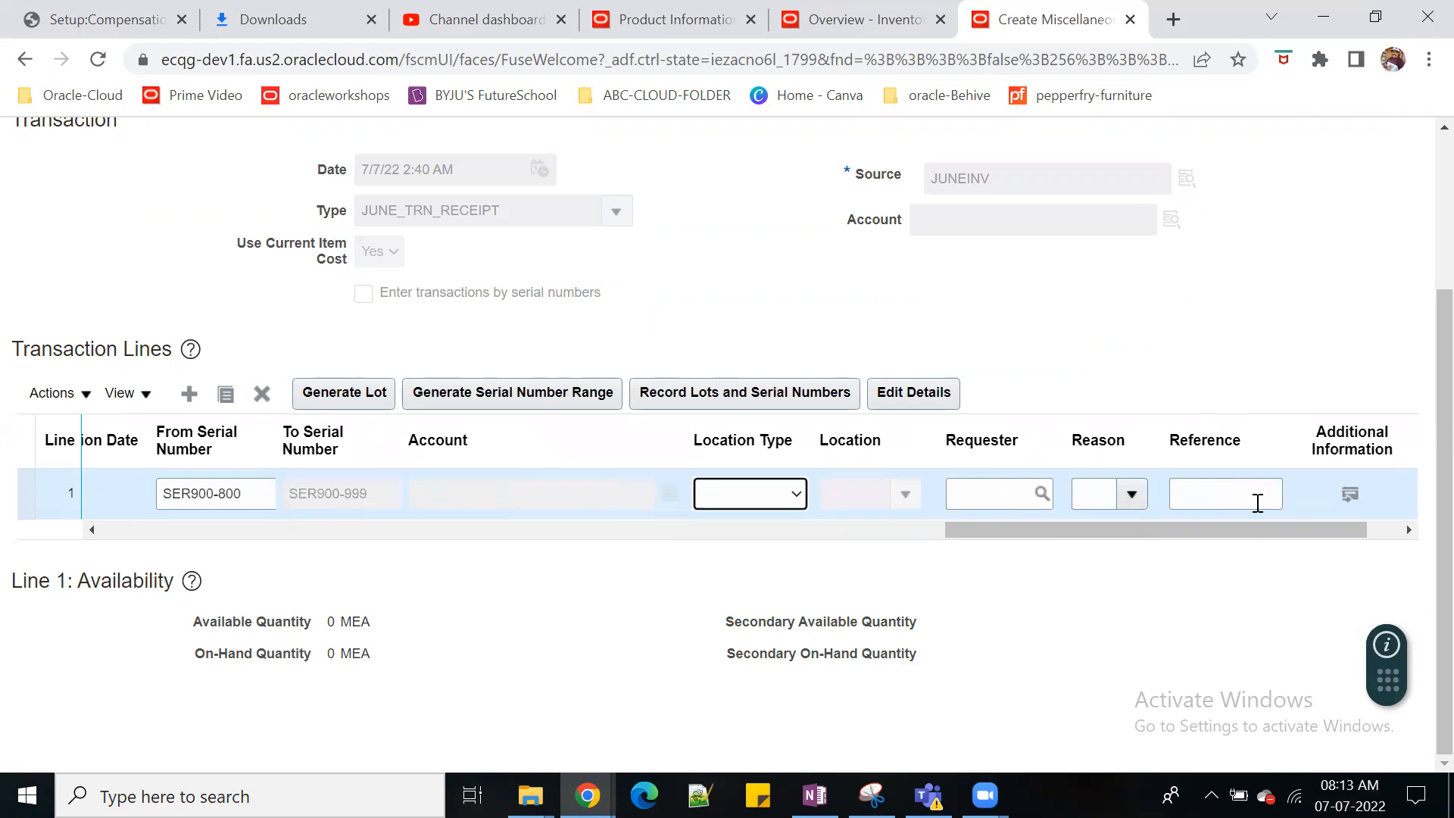
{"action": "left_click_drag", "start_coordinate": [1251, 530], "coordinate": [948, 530]}
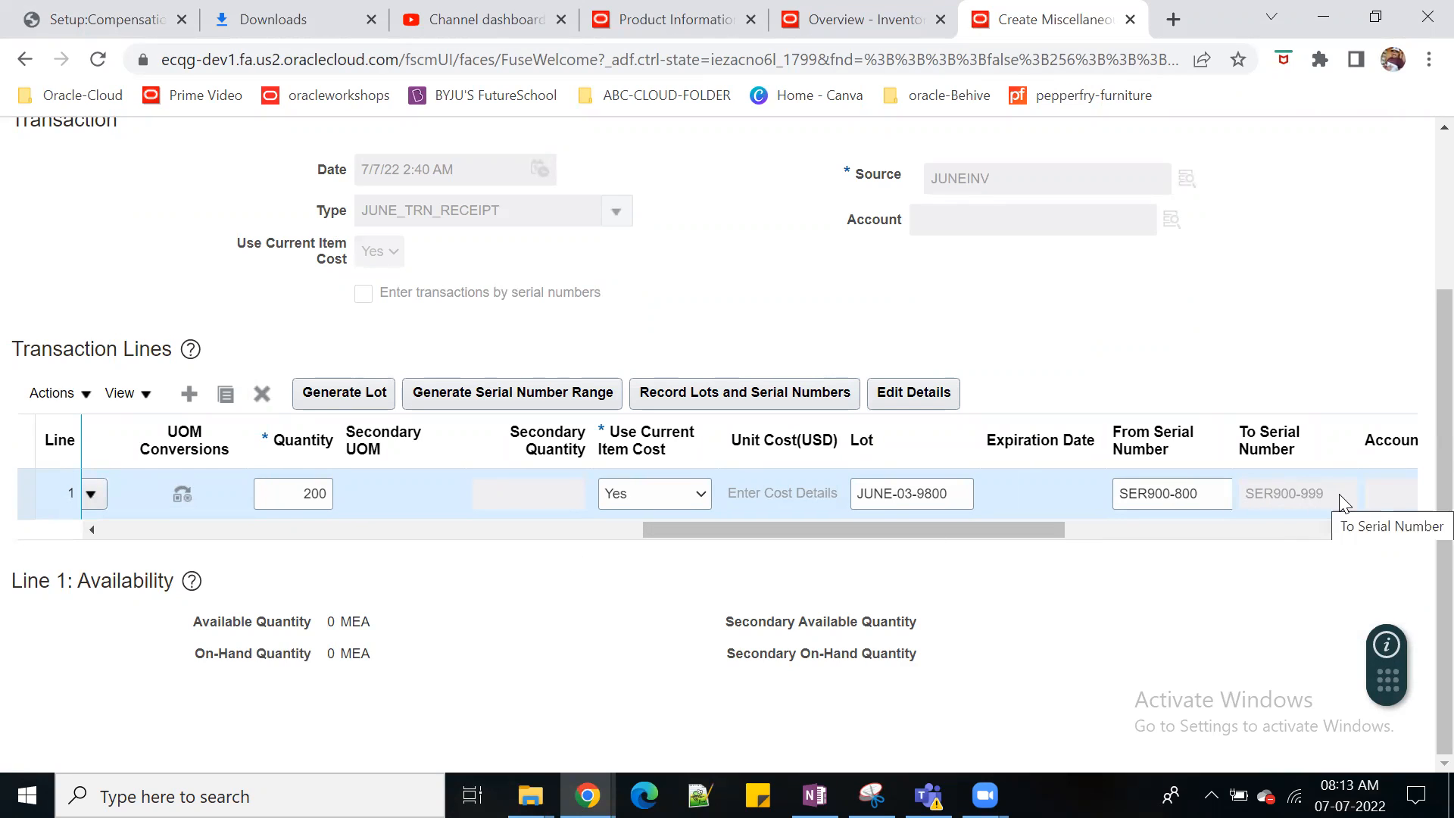
Step: Submit the miscellaneous receipt transaction and acknowledge the confirmation
{"action": "scroll", "coordinate": [1301, 415], "scroll_direction": "up", "scroll_amount": 3}
{"action": "left_click", "coordinate": [1299, 263]}
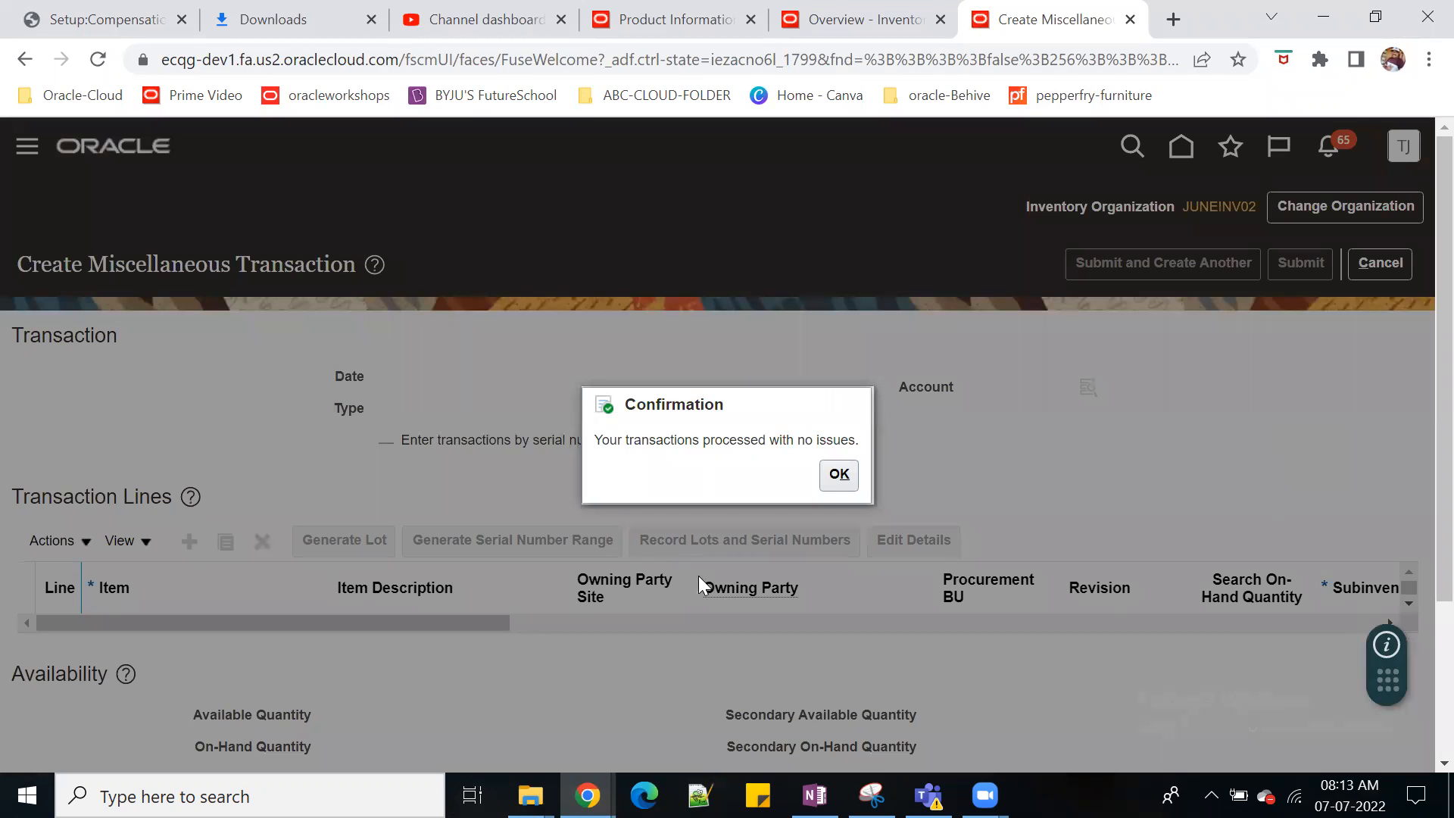
{"action": "left_click", "coordinate": [838, 477]}
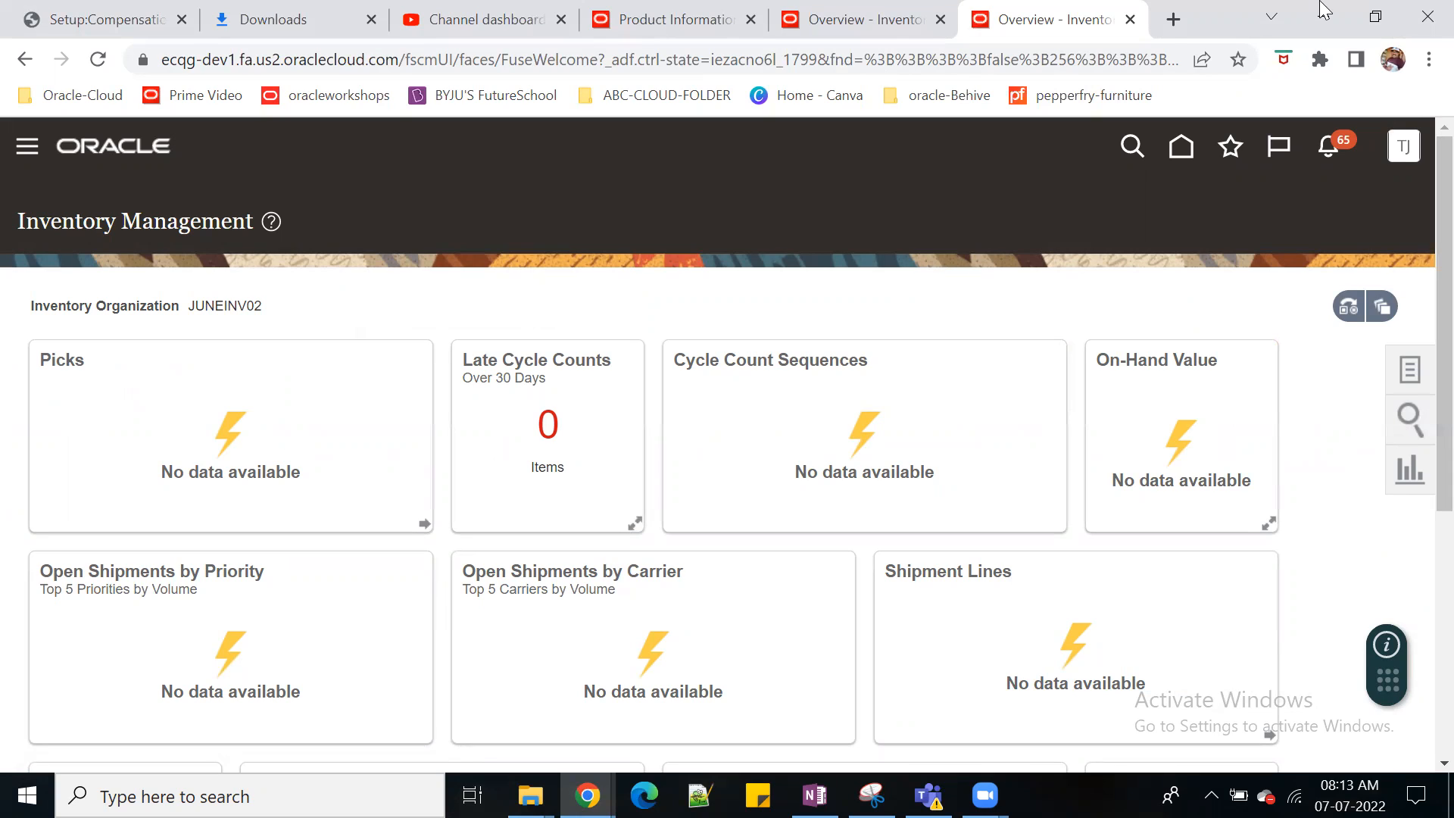
Step: In Setup and Maintenance, search for "mANAGE SUBINVE" and open the Manage Subinventories and Locators task
{"action": "left_click", "coordinate": [868, 19]}
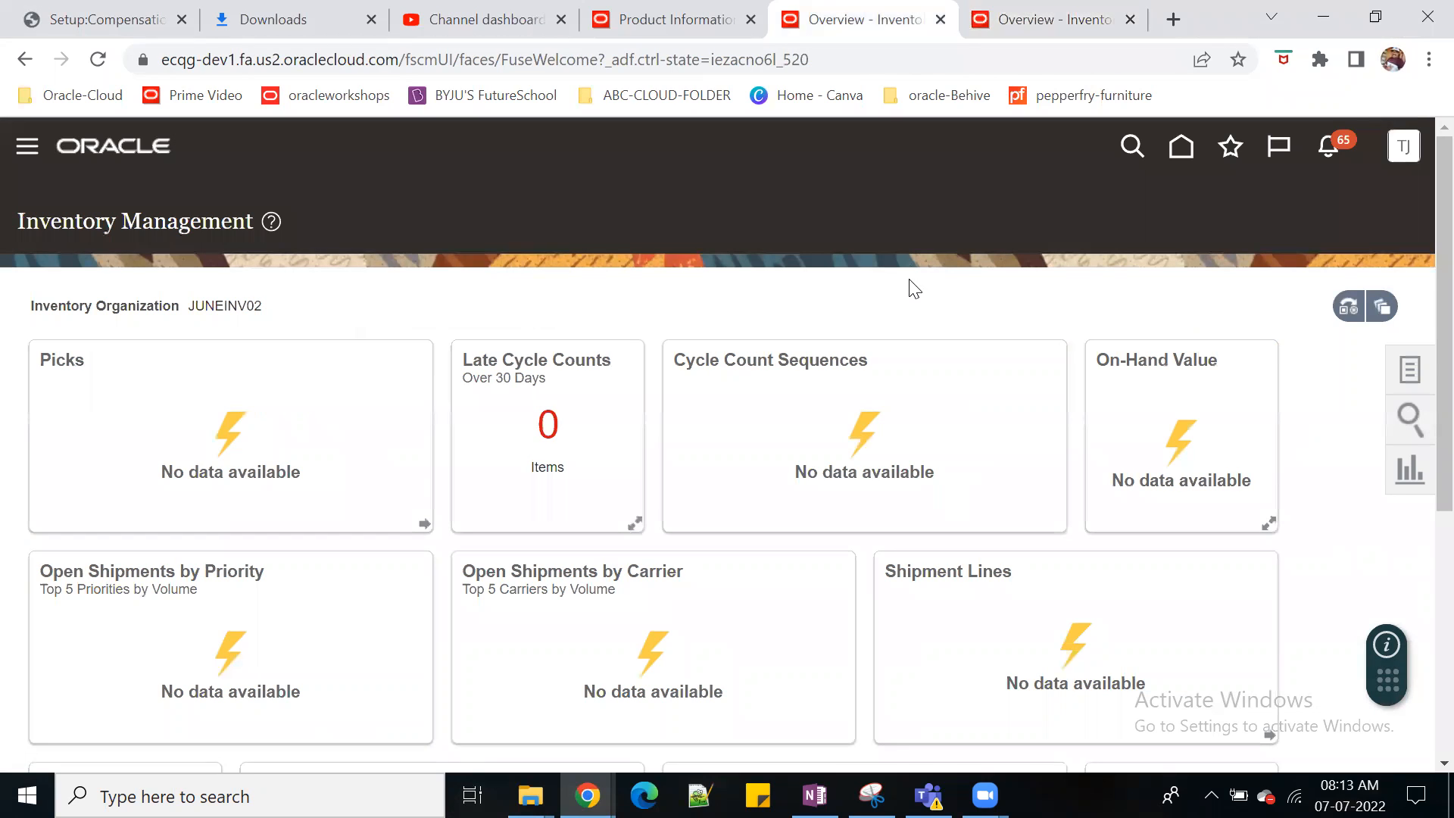
{"action": "left_click", "coordinate": [1403, 147]}
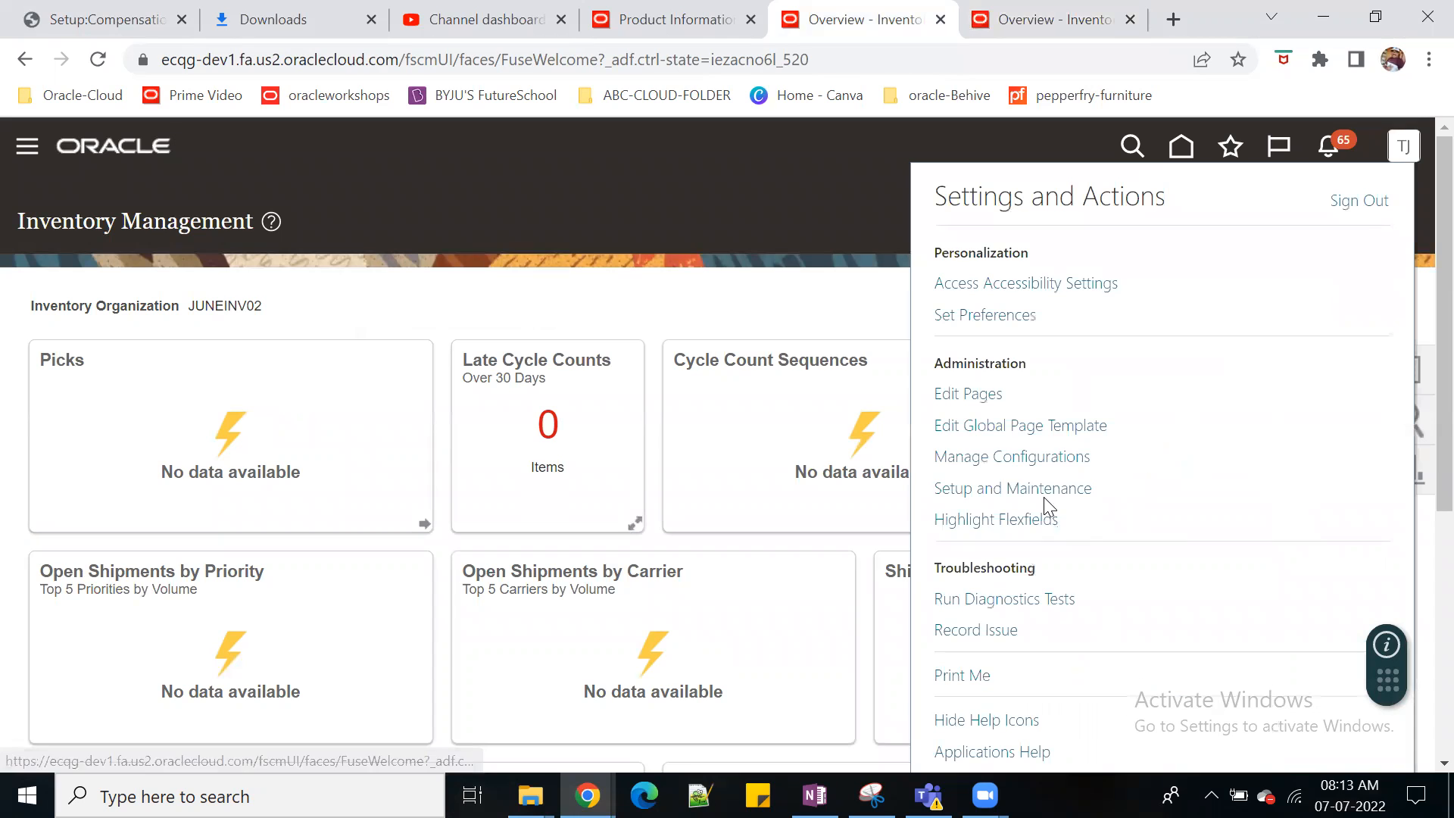
{"action": "left_click", "coordinate": [1015, 488]}
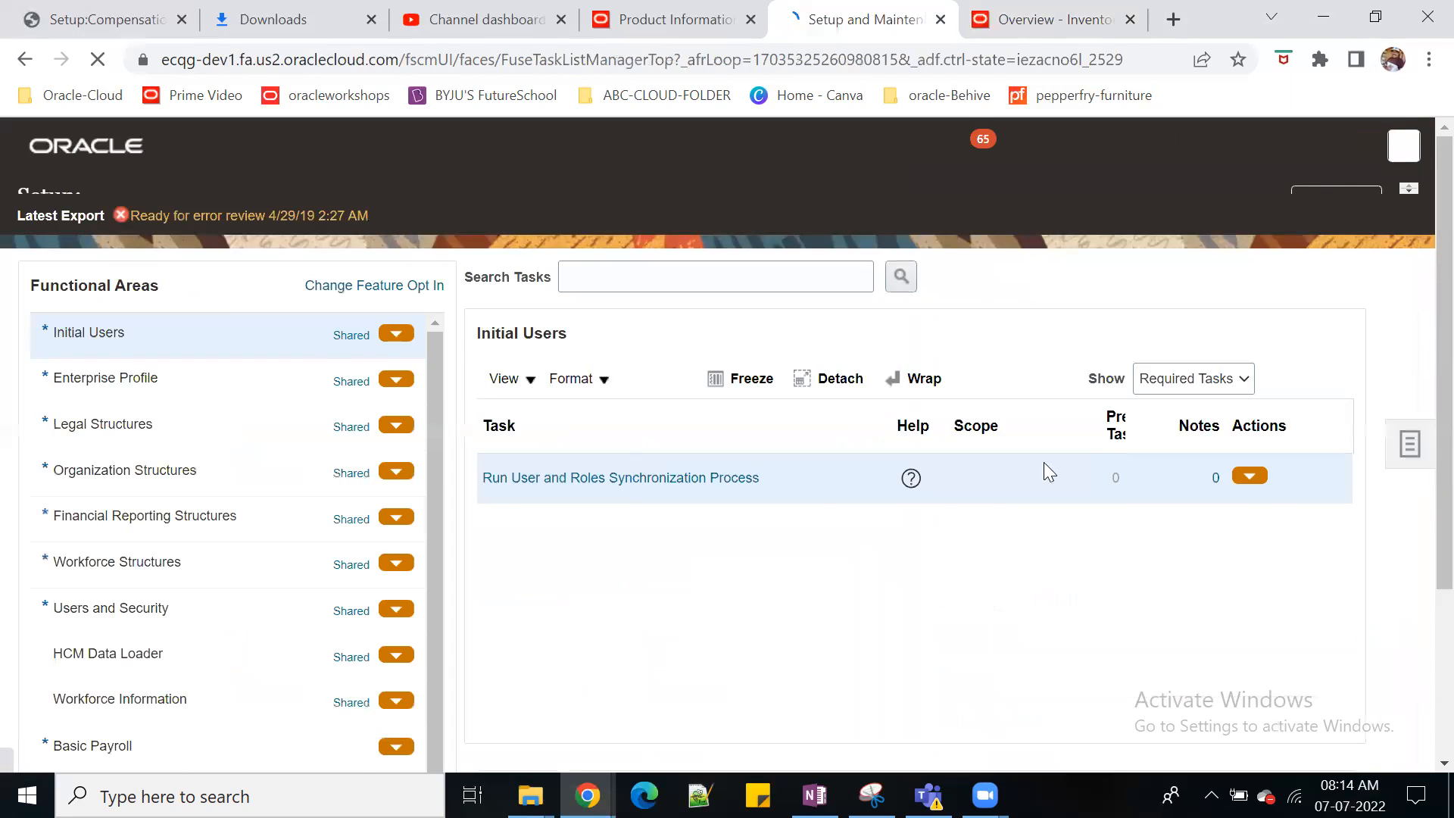
{"action": "left_click", "coordinate": [1405, 476]}
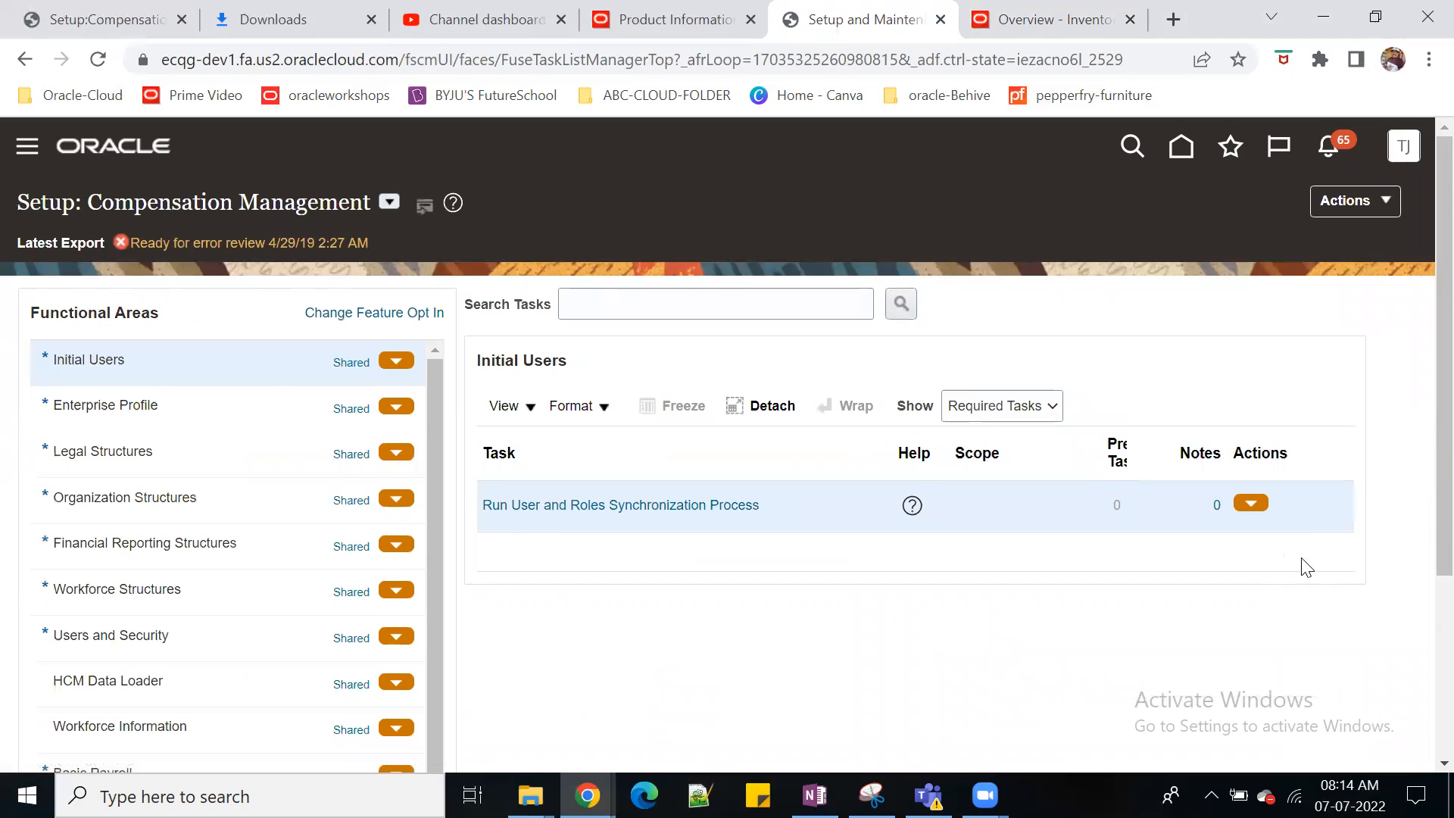
{"action": "left_click", "coordinate": [1274, 552]}
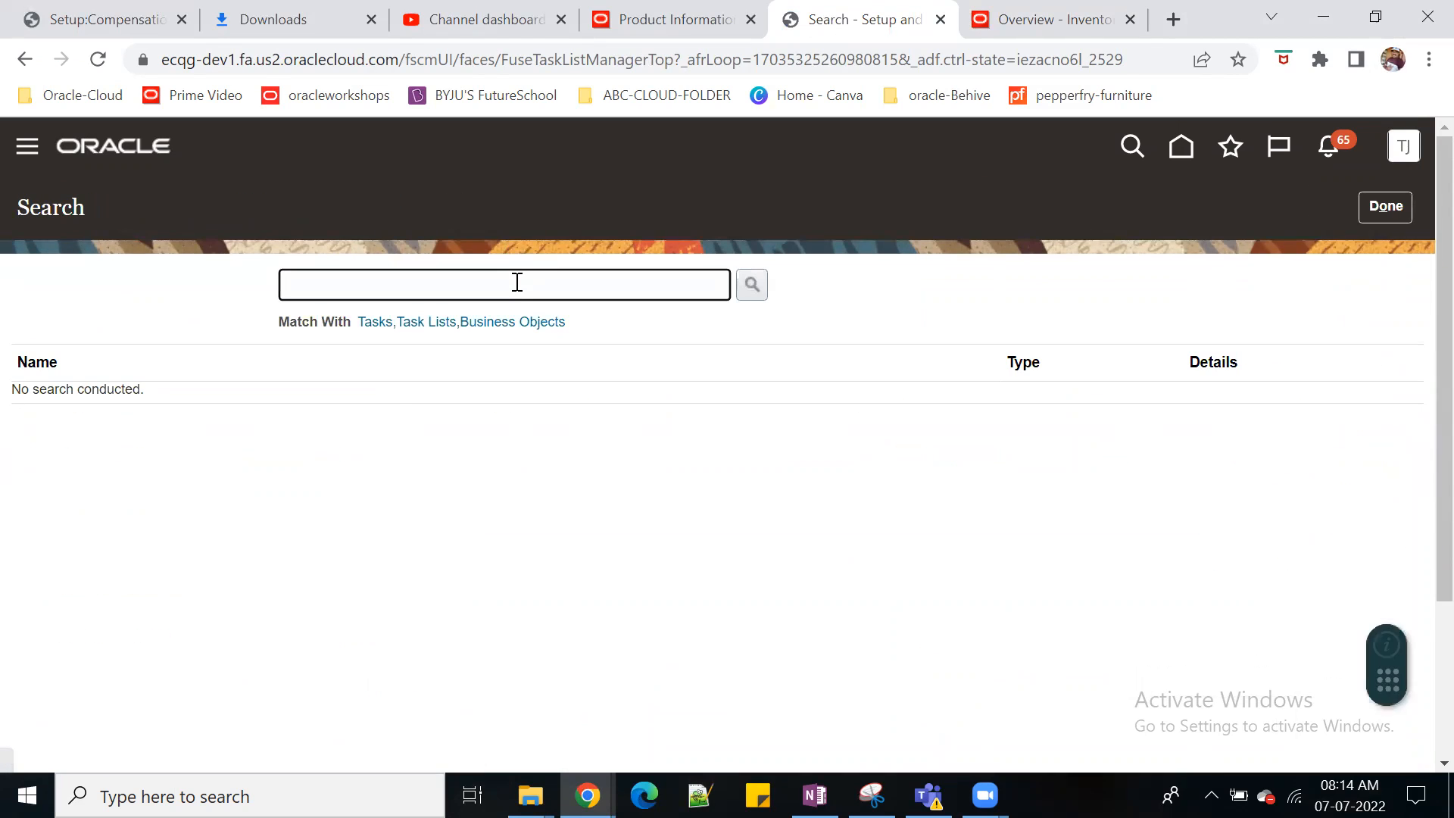
{"action": "type", "text": "mANAGE "}
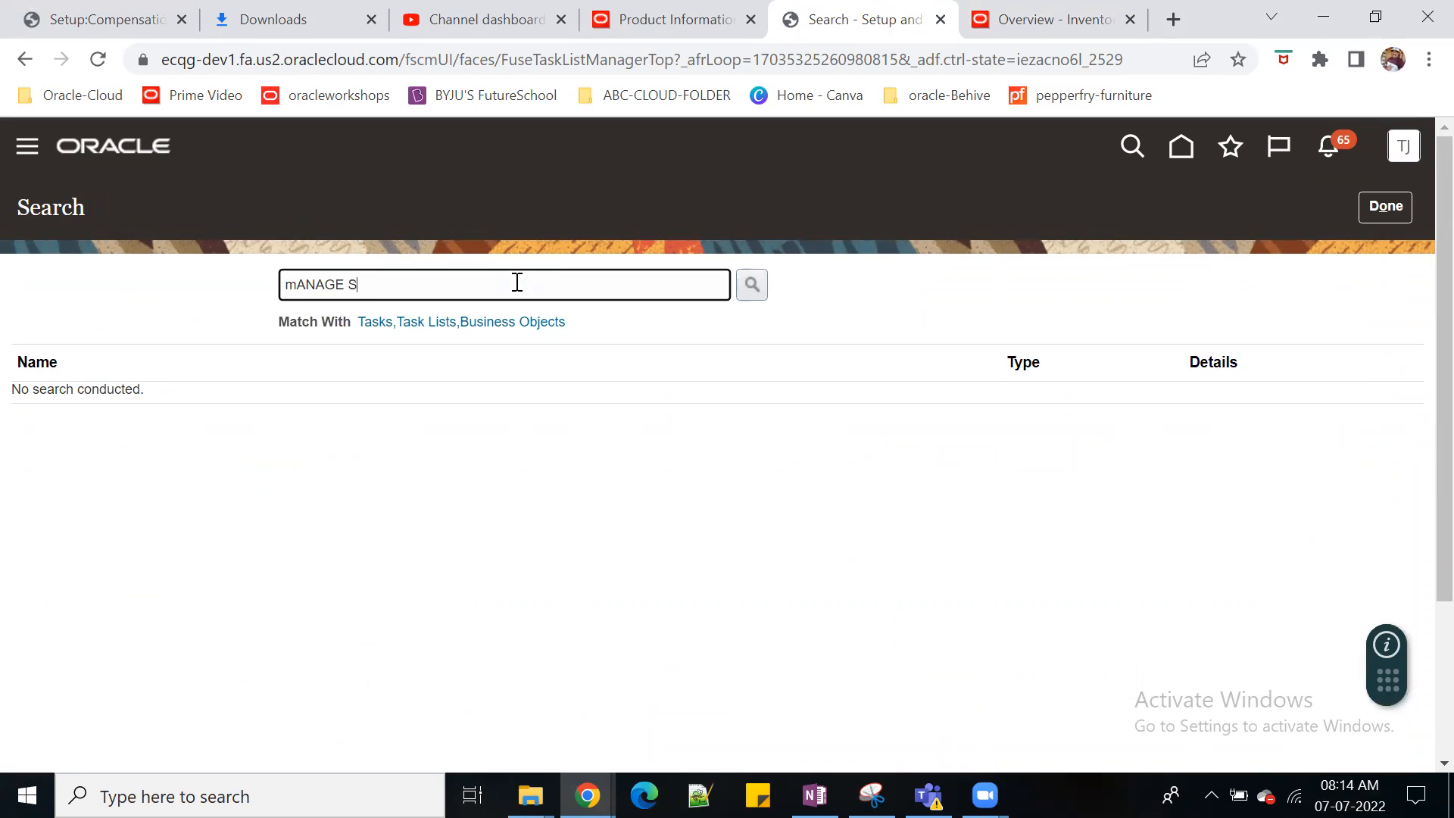
{"action": "type", "text": "SUBINVE"}
{"action": "key", "text": "Return"}
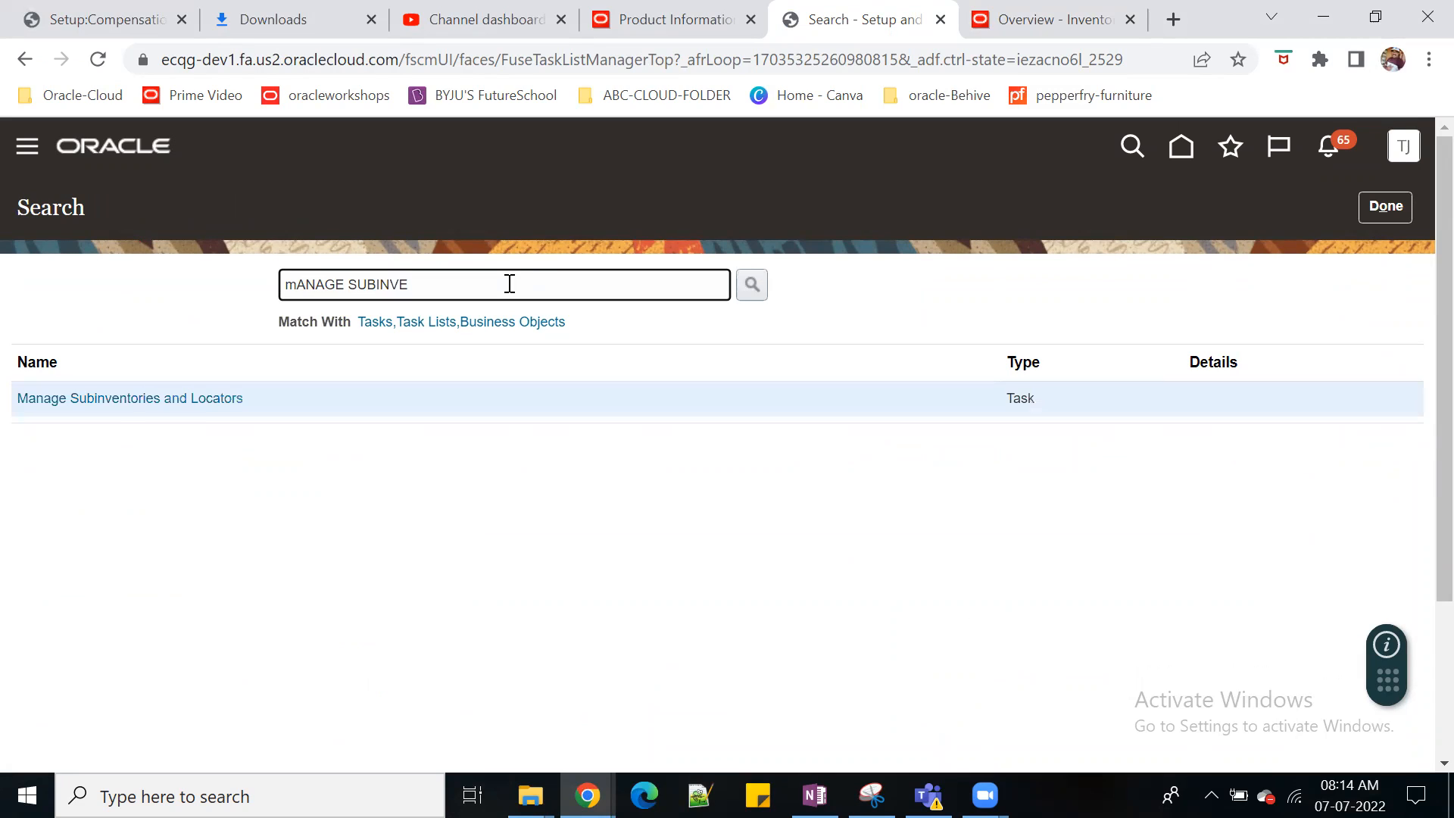
{"action": "left_click", "coordinate": [130, 398]}
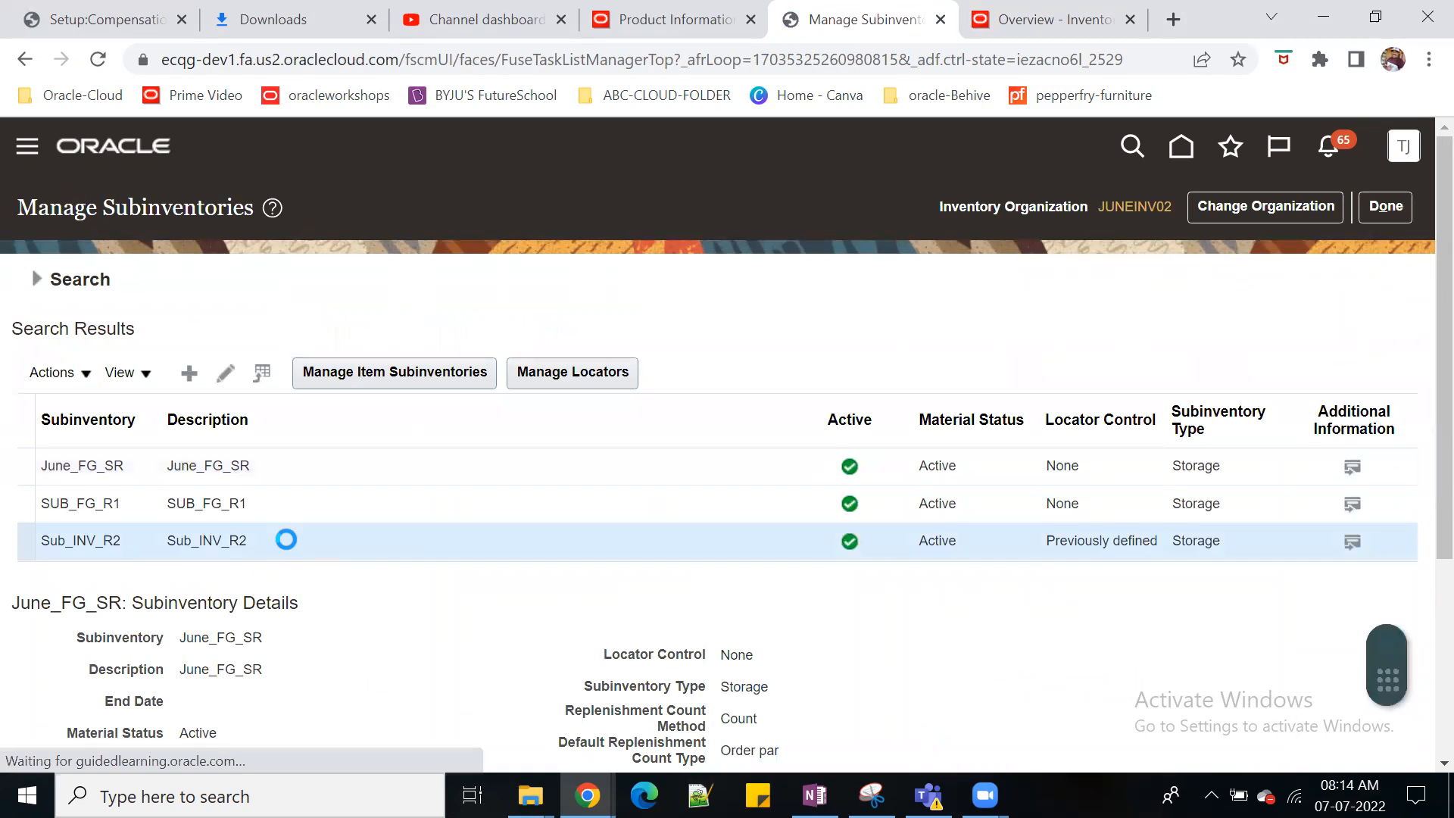
Step: Open the locators of subinventory Sub_INV_R2
{"action": "left_click", "coordinate": [286, 539]}
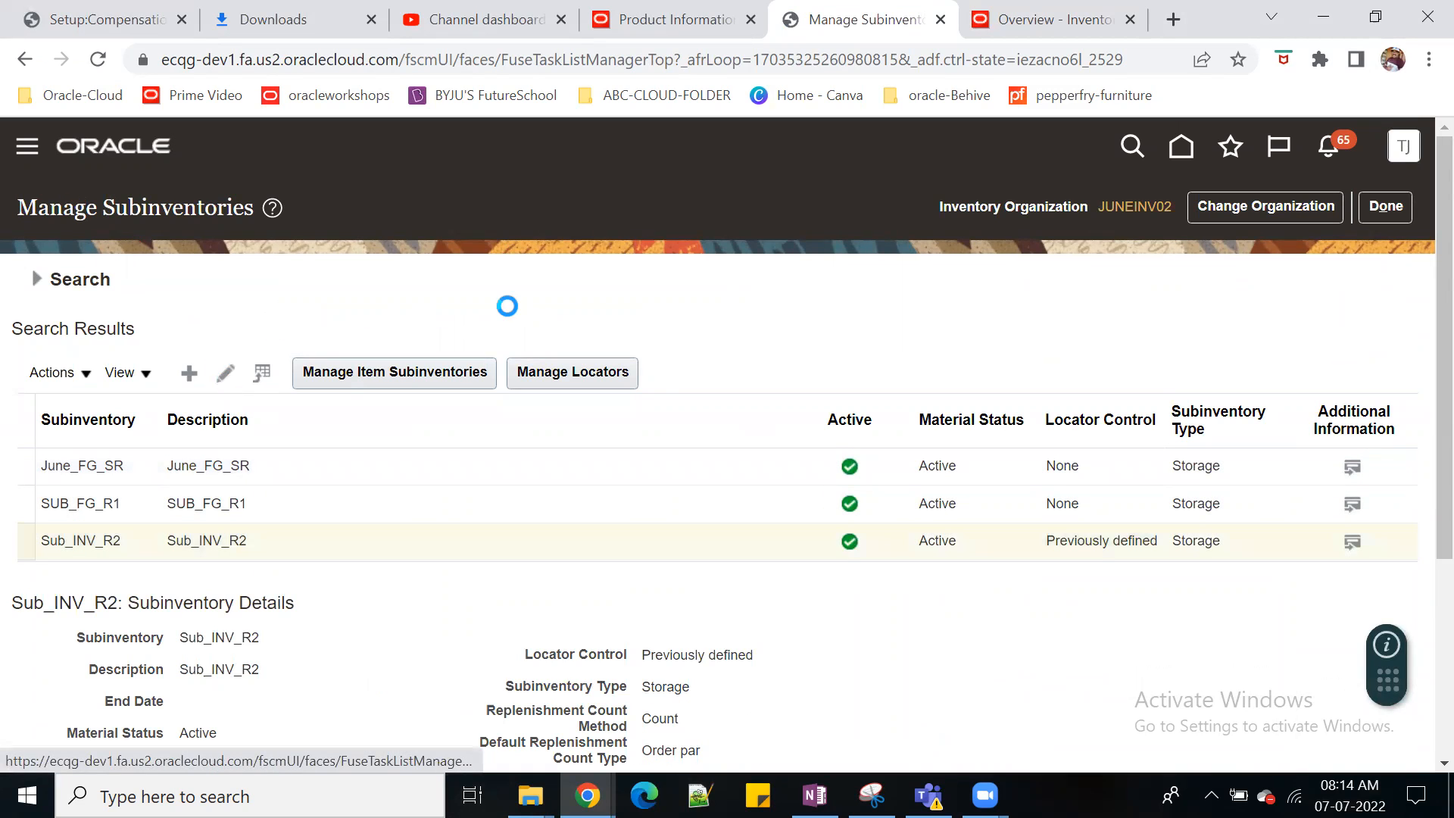
{"action": "left_click", "coordinate": [1380, 205]}
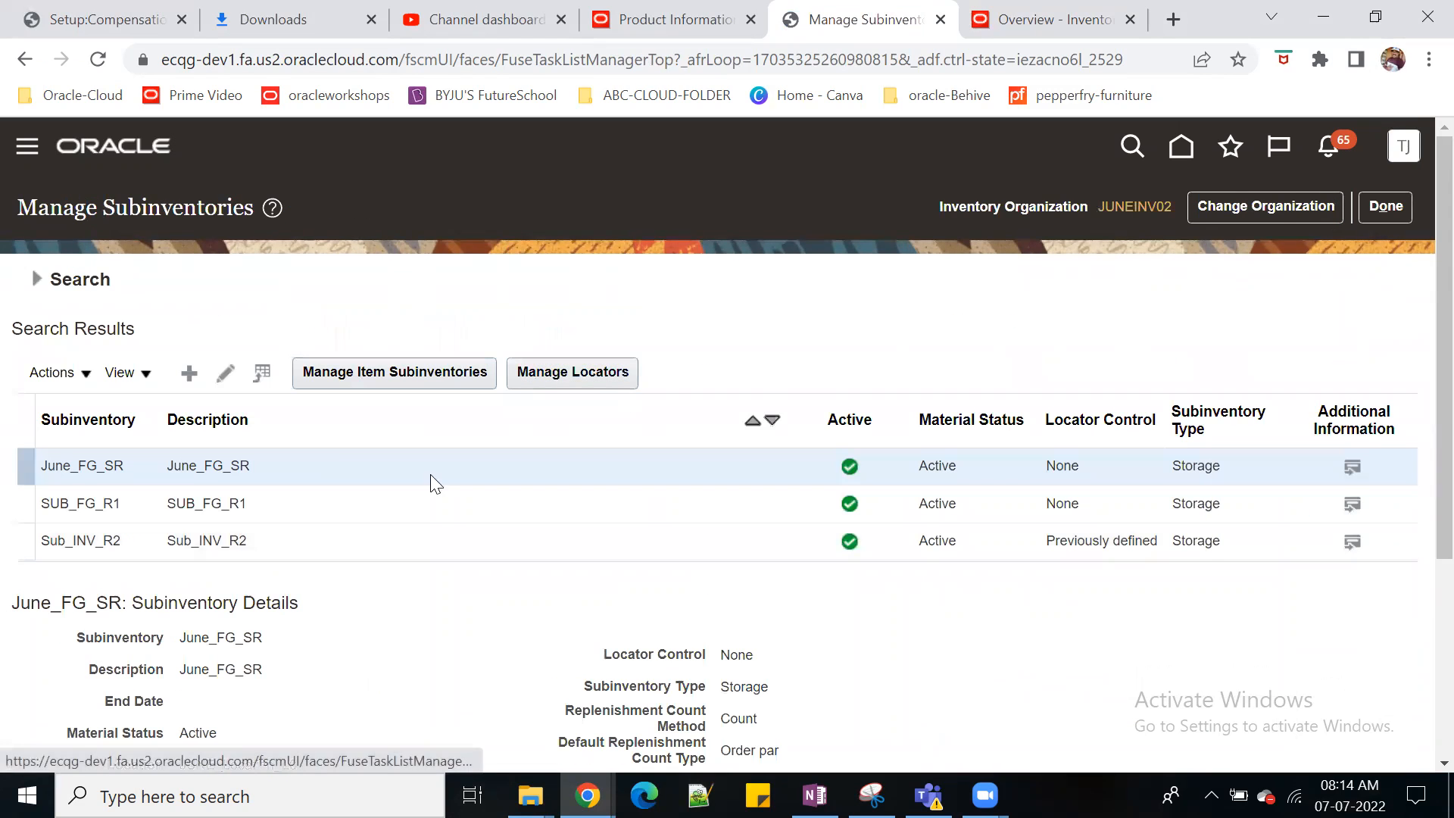
{"action": "left_click", "coordinate": [592, 380]}
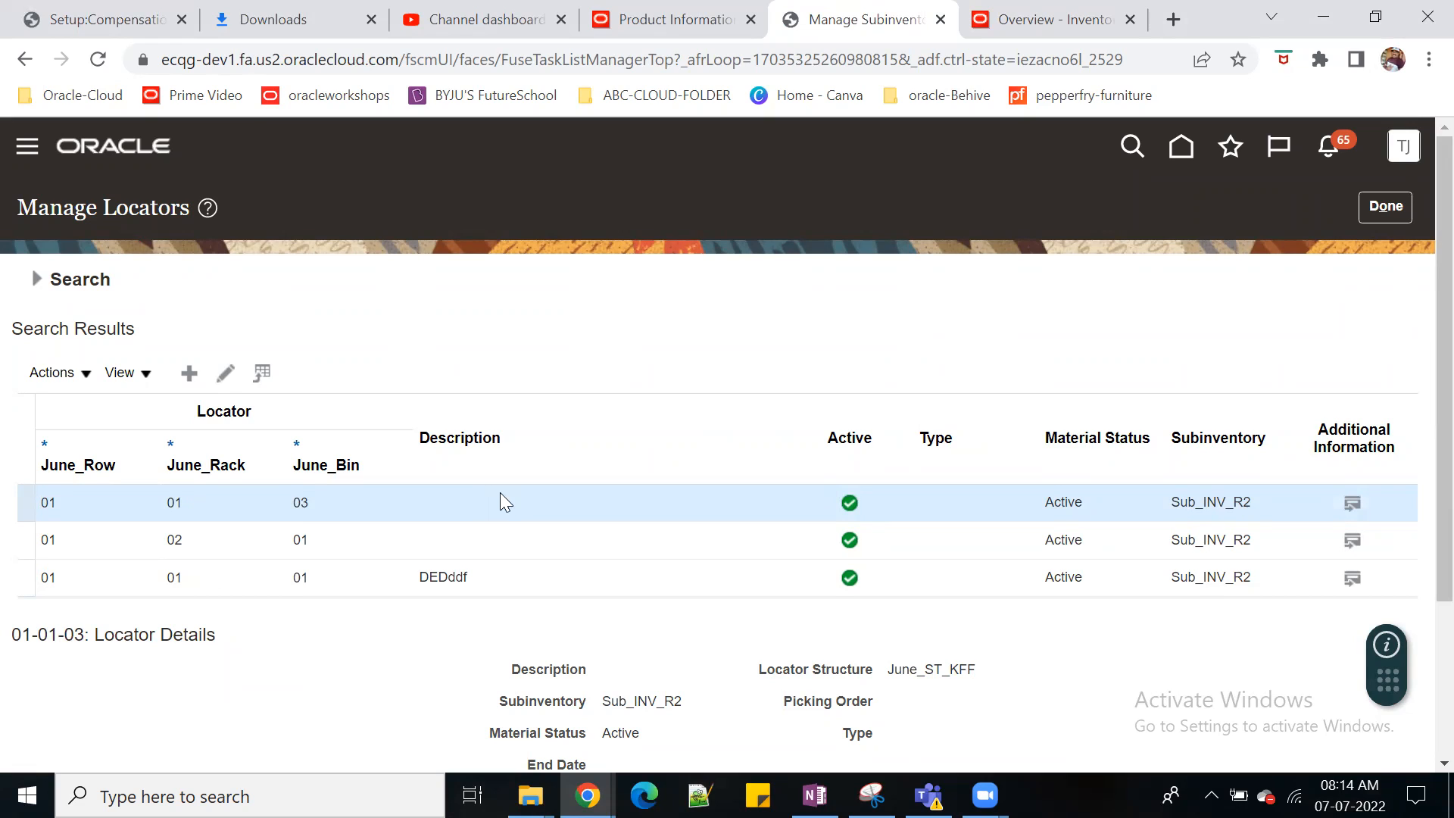
Step: Set the material status of locator 01-01-03 to JUNE_REJECTS, save it and leave the subinventories task
{"action": "left_click", "coordinate": [226, 373]}
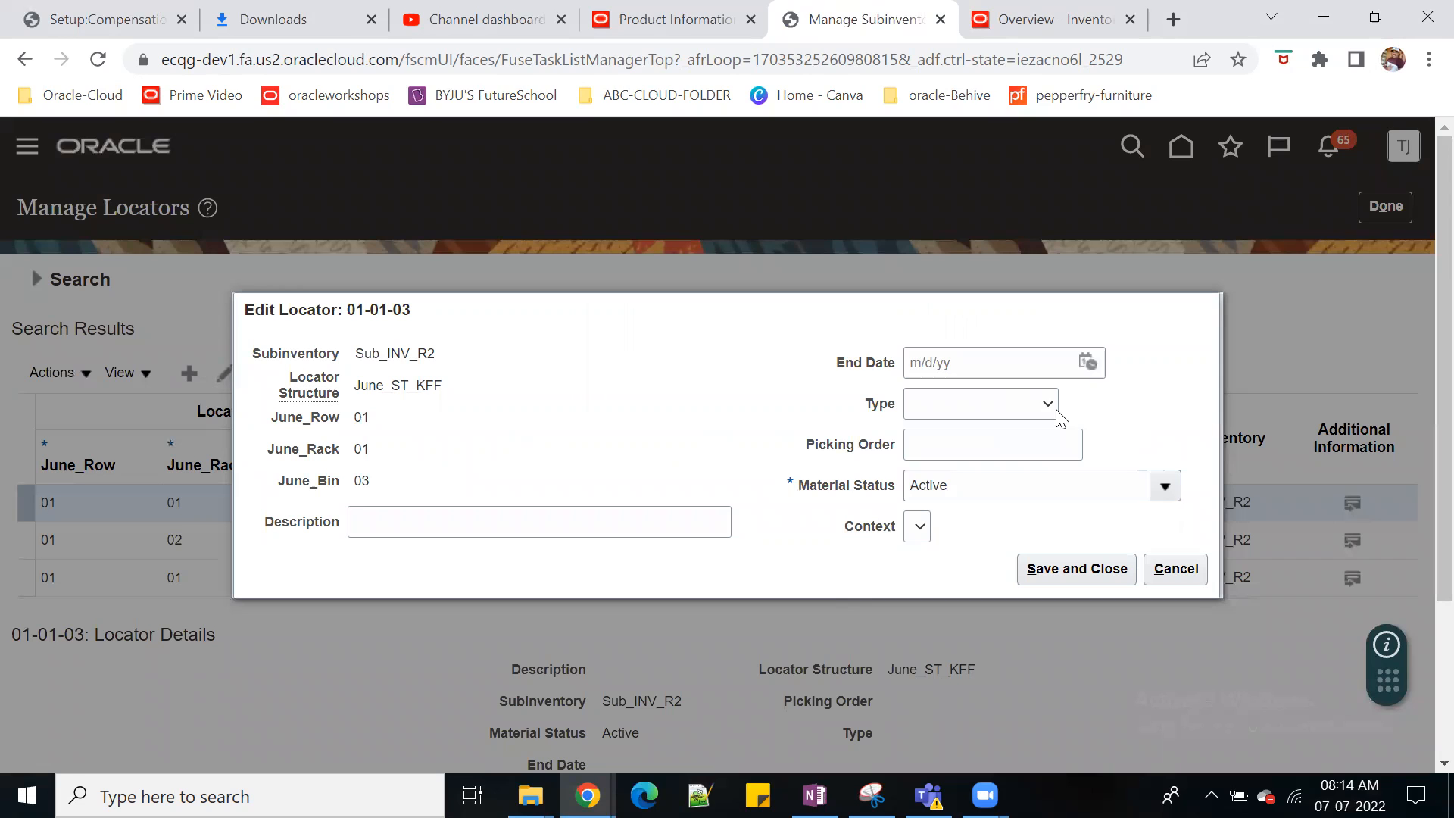
{"action": "left_click", "coordinate": [1167, 491]}
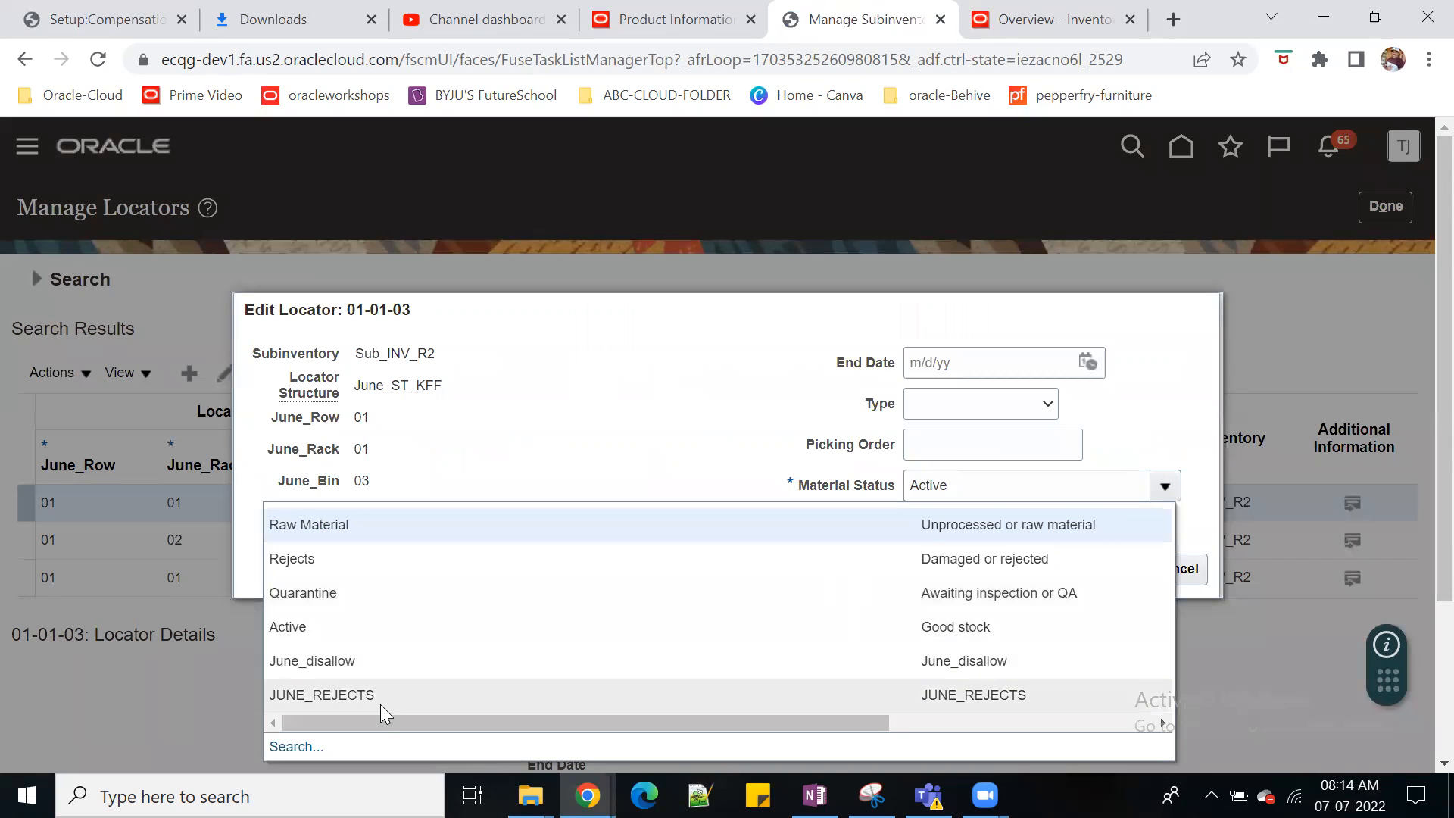
{"action": "left_click", "coordinate": [382, 700]}
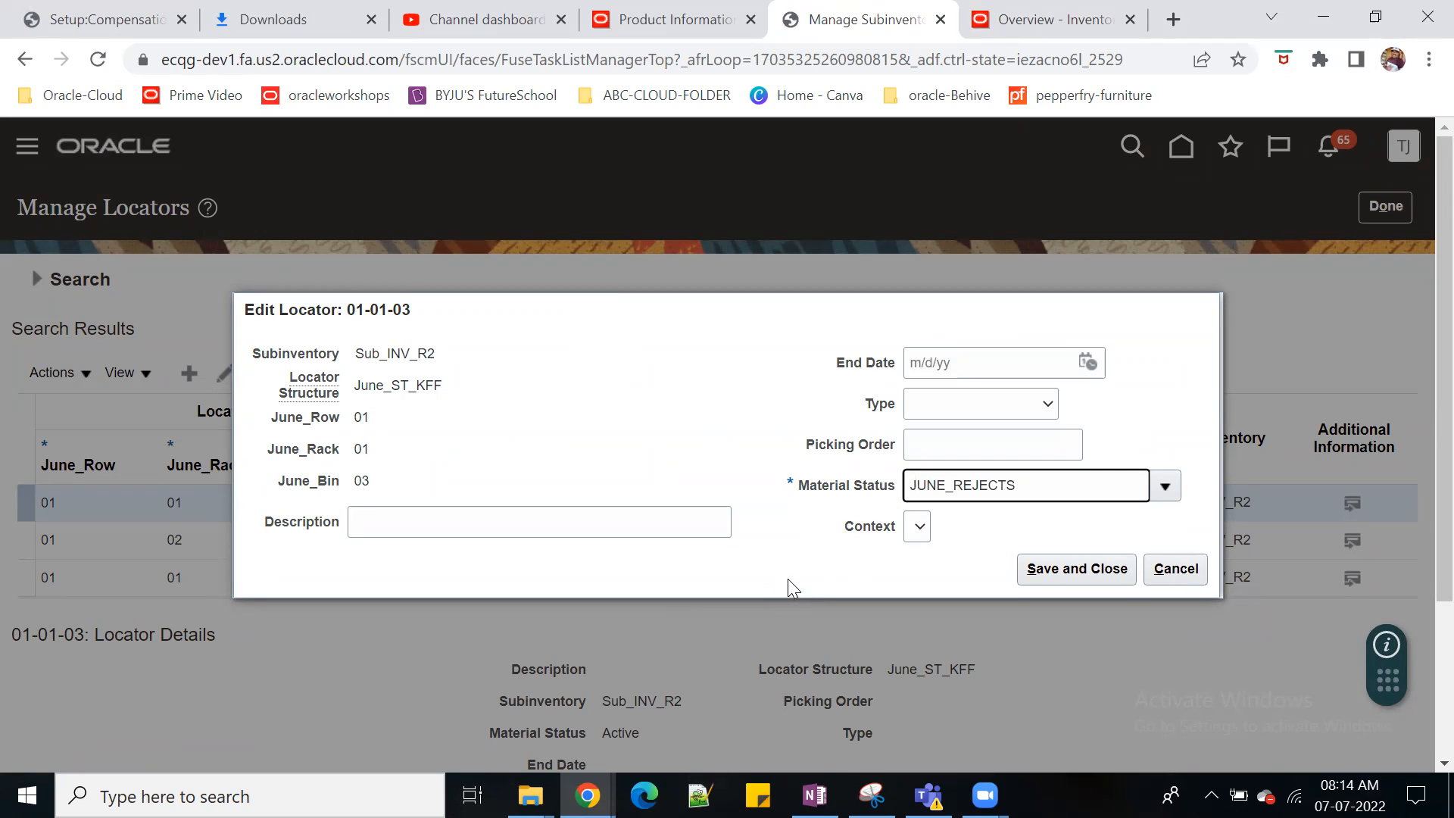
{"action": "left_click", "coordinate": [1057, 578]}
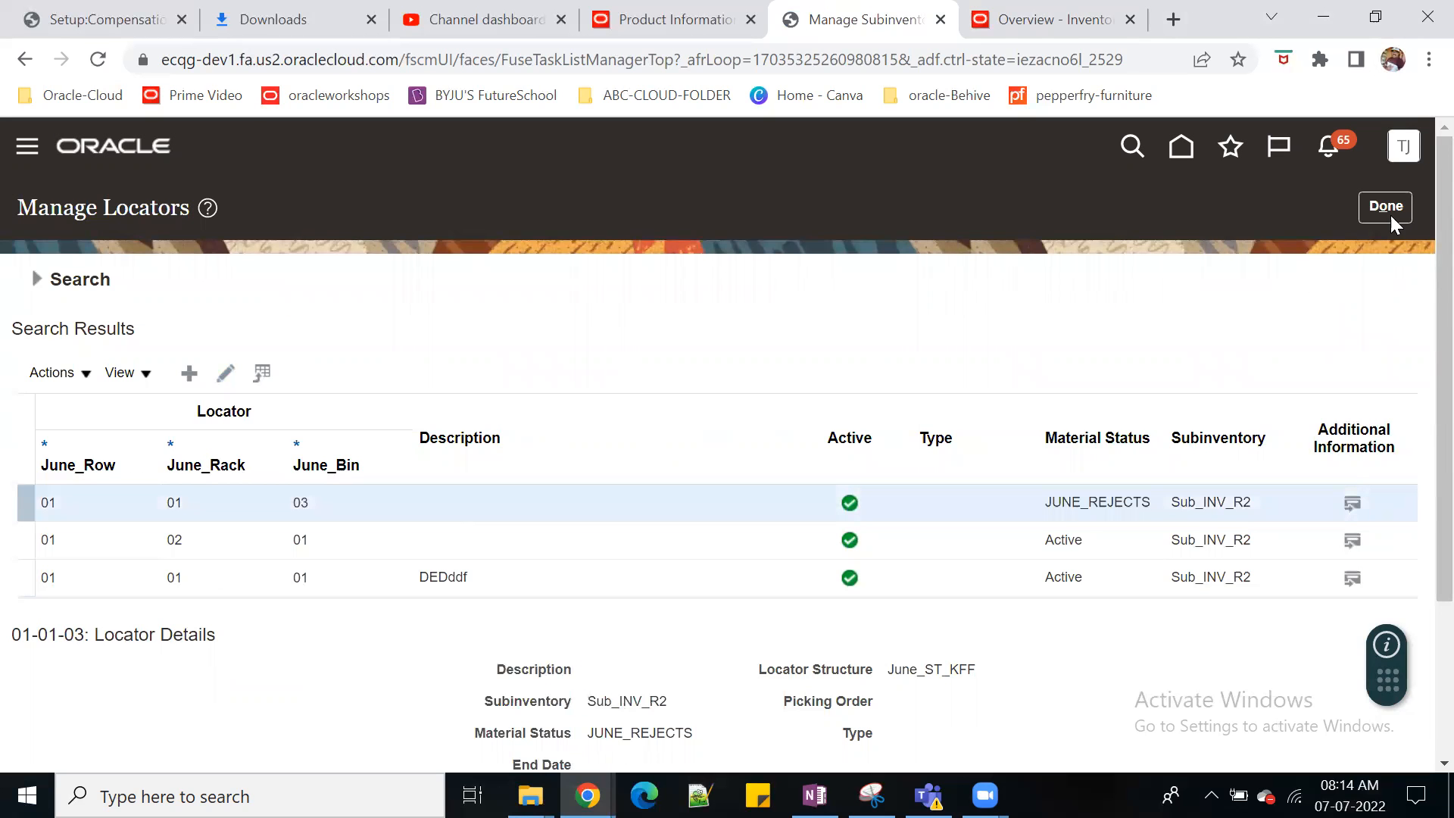
{"action": "left_click", "coordinate": [1390, 215]}
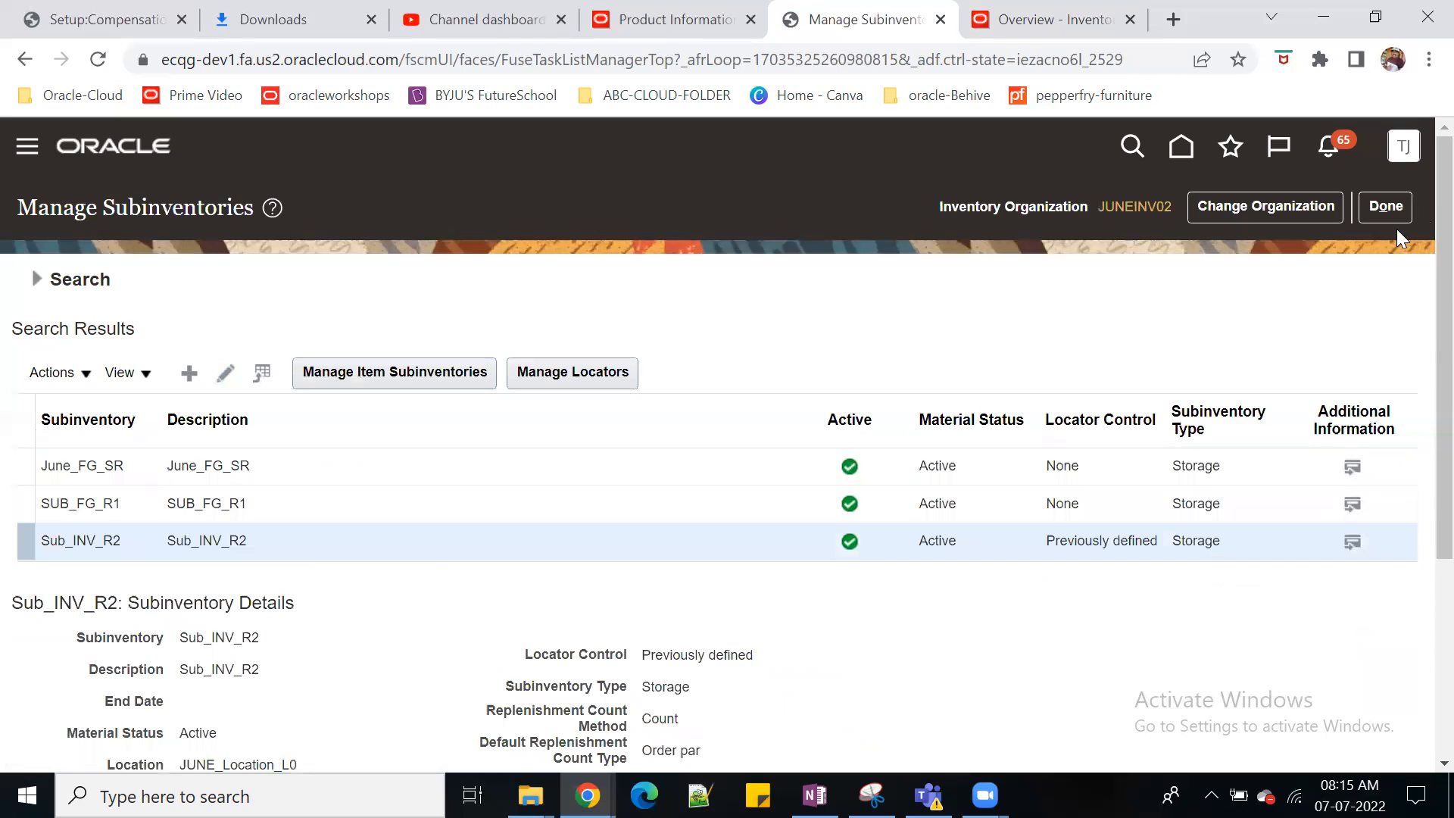
{"action": "left_click", "coordinate": [1398, 205]}
Step: Return to the Inventory Management work area and start a new miscellaneous transaction
{"action": "left_click", "coordinate": [1049, 20]}
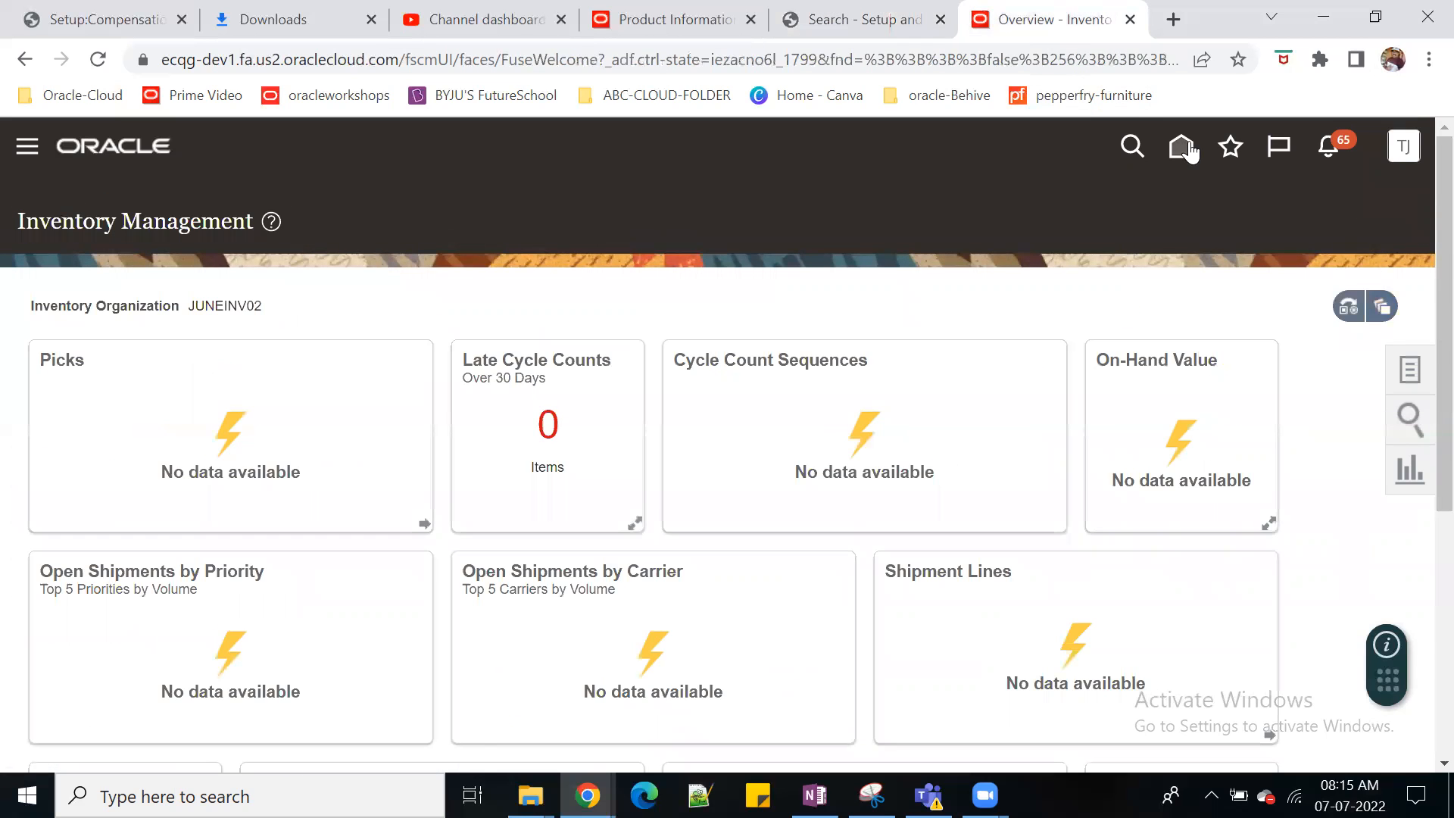
{"action": "left_click", "coordinate": [1183, 148]}
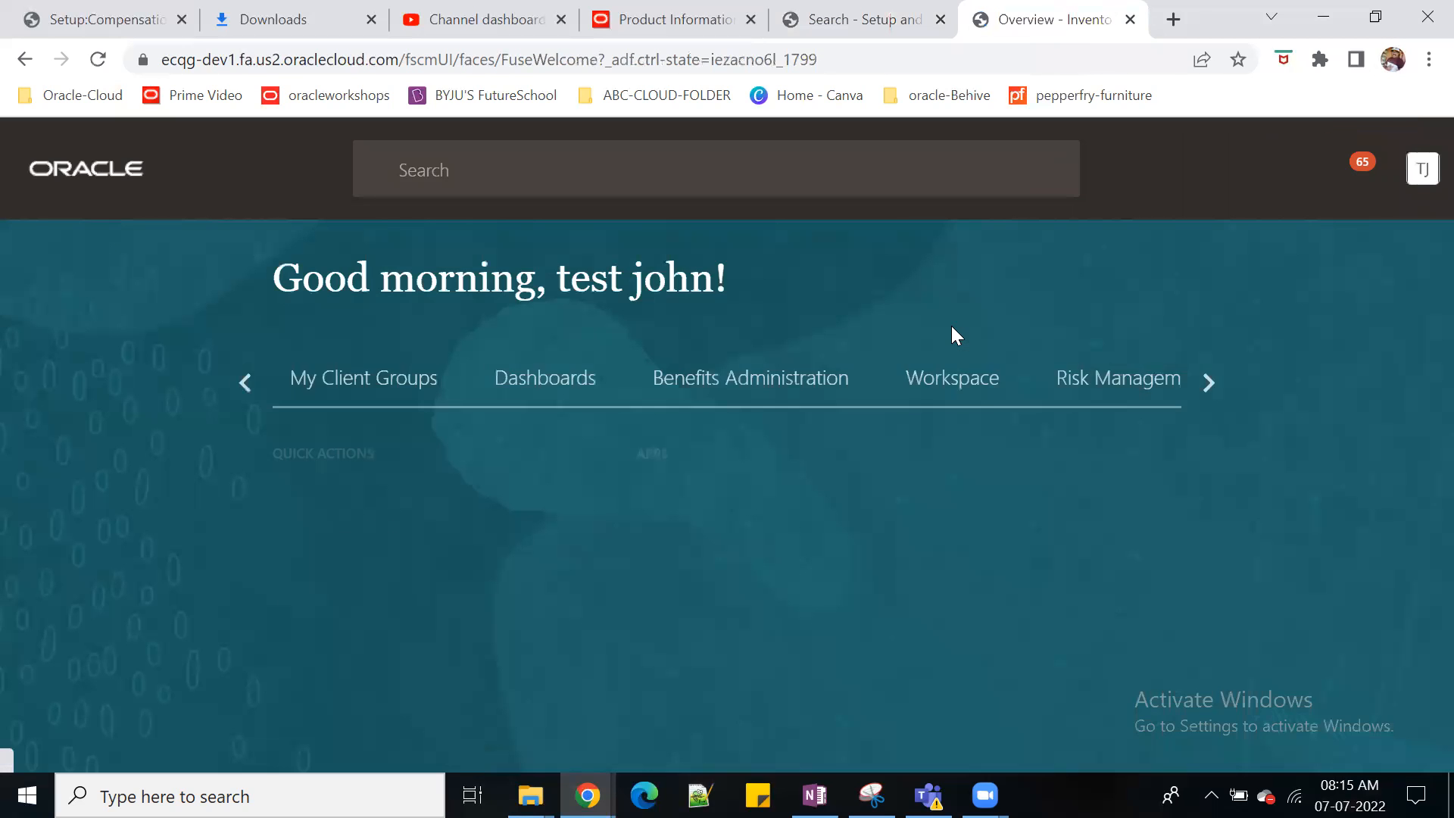
{"action": "scroll", "coordinate": [1193, 542], "scroll_direction": "down", "scroll_amount": 2}
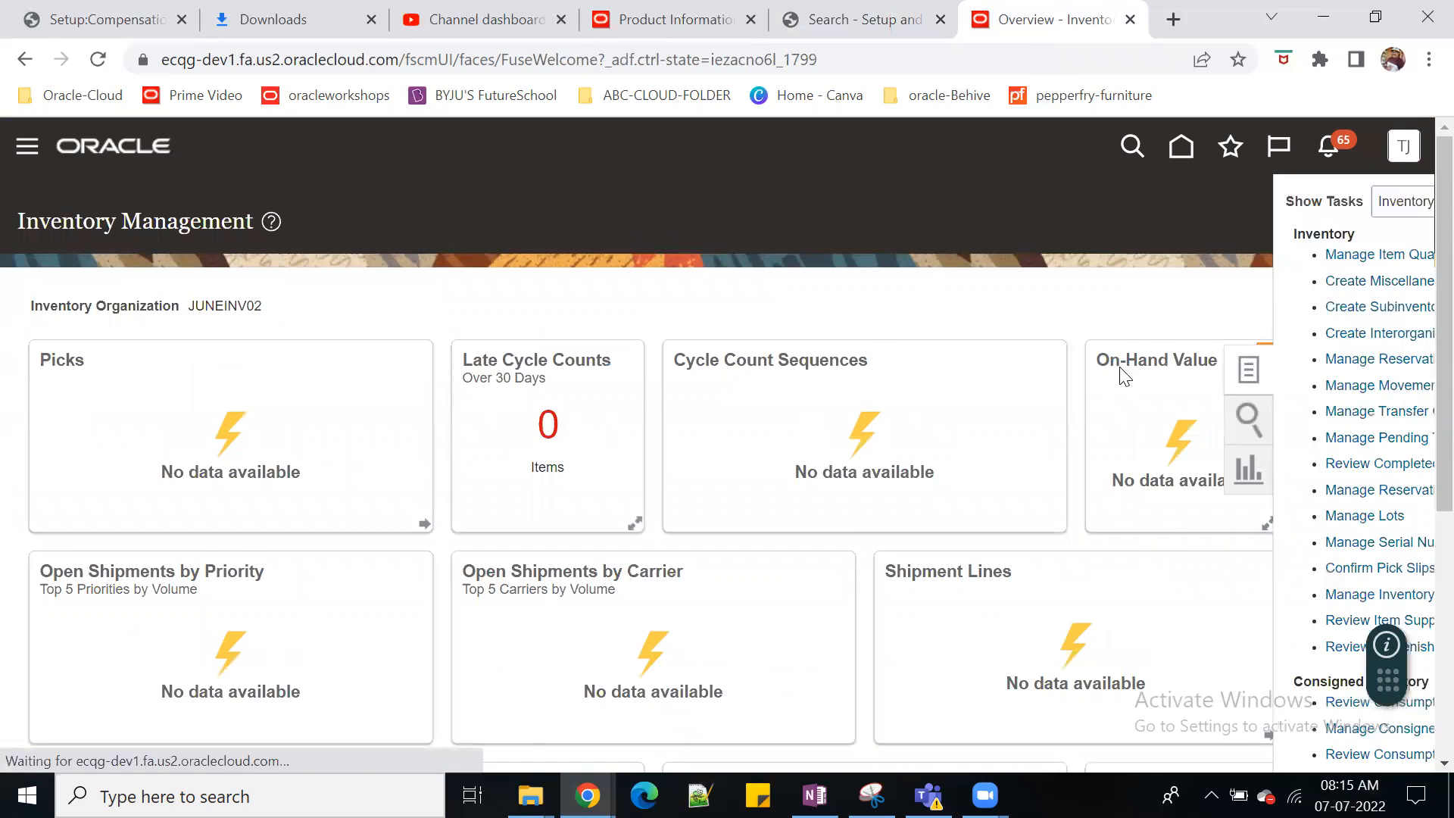
{"action": "left_click", "coordinate": [1135, 283]}
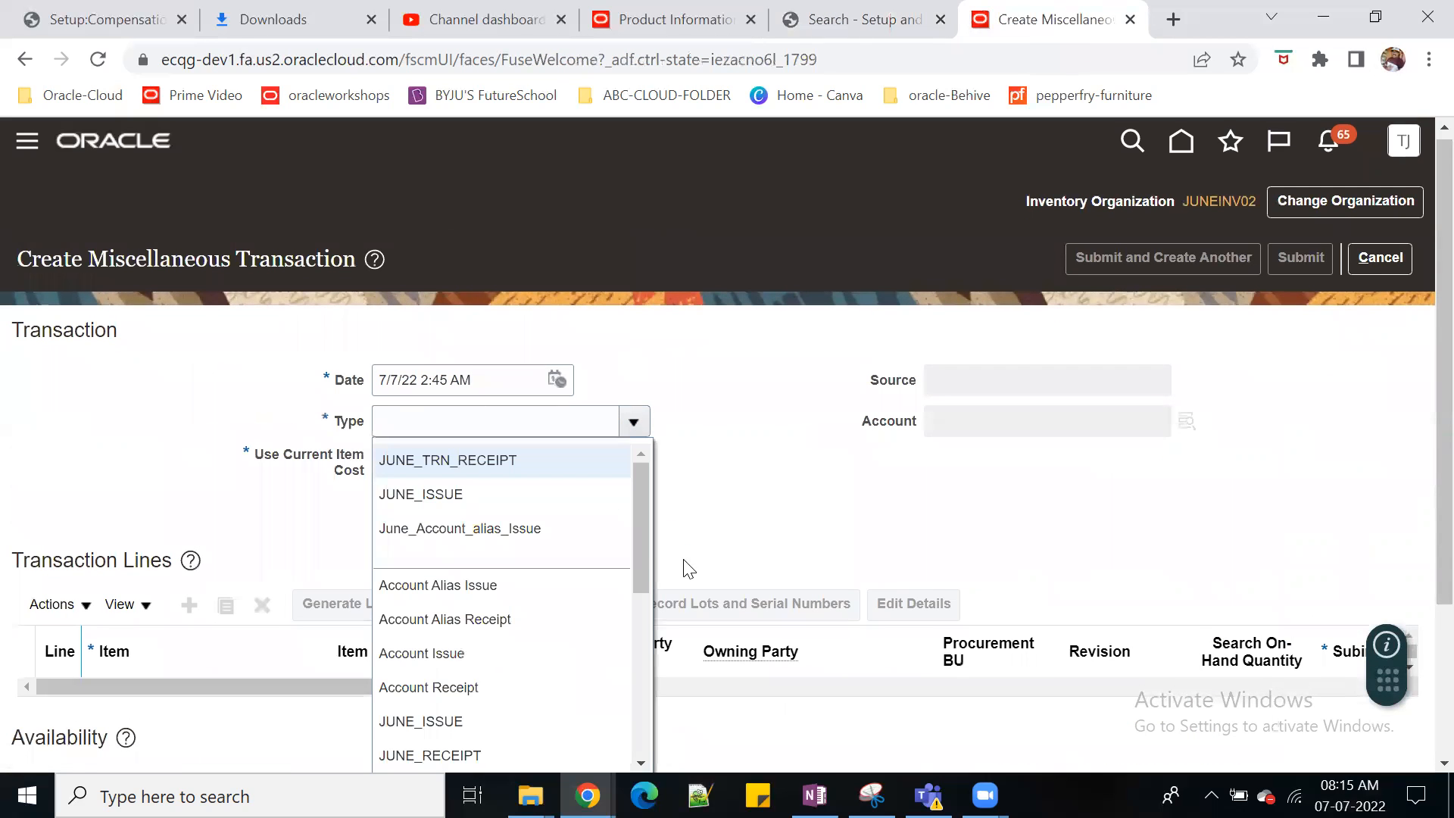
Step: Set the miscellaneous transaction's type to JUNE_TRN_ISSUE
{"action": "left_click_drag", "start_coordinate": [645, 534], "coordinate": [636, 607]}
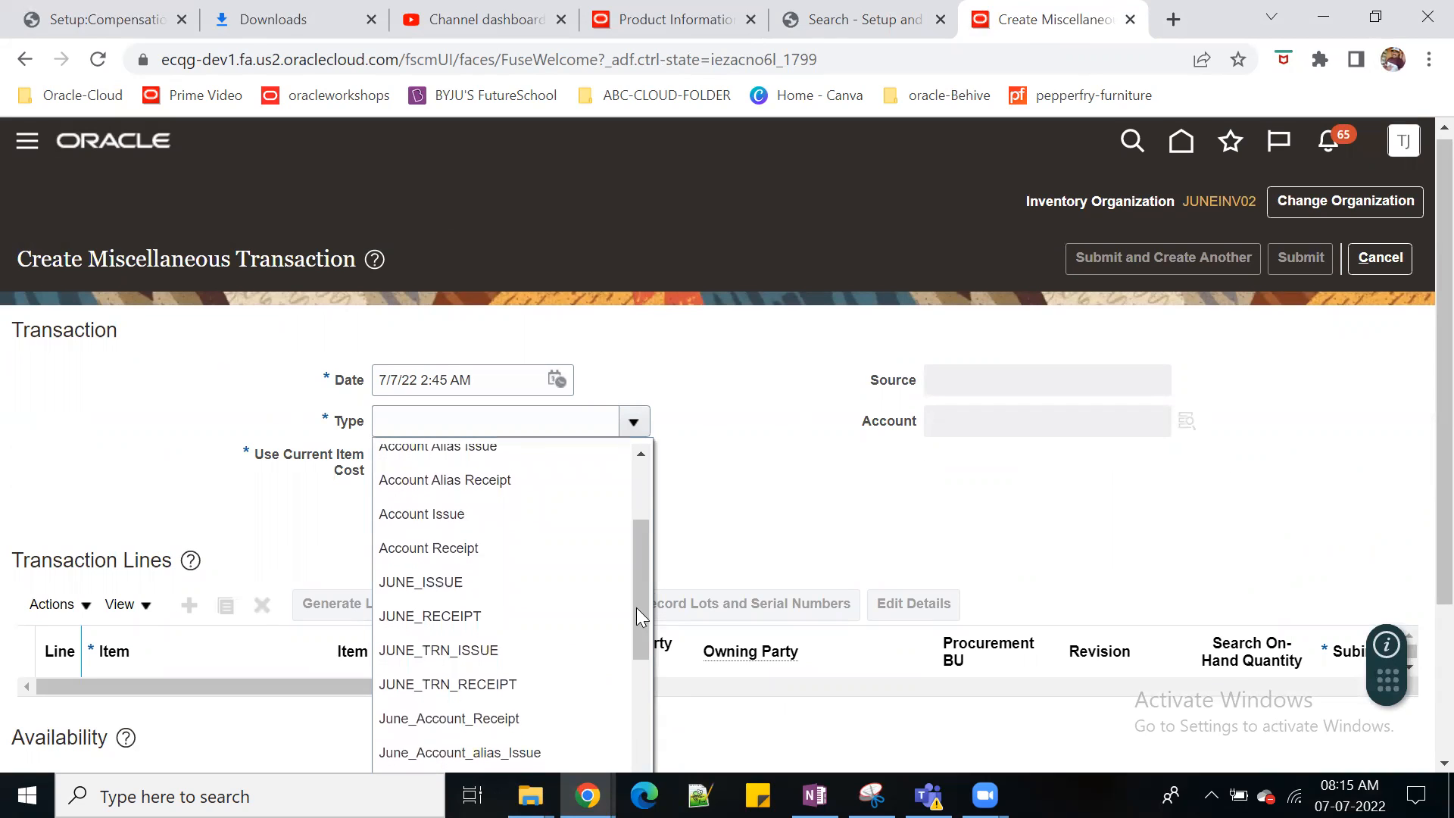
{"action": "left_click", "coordinate": [506, 651]}
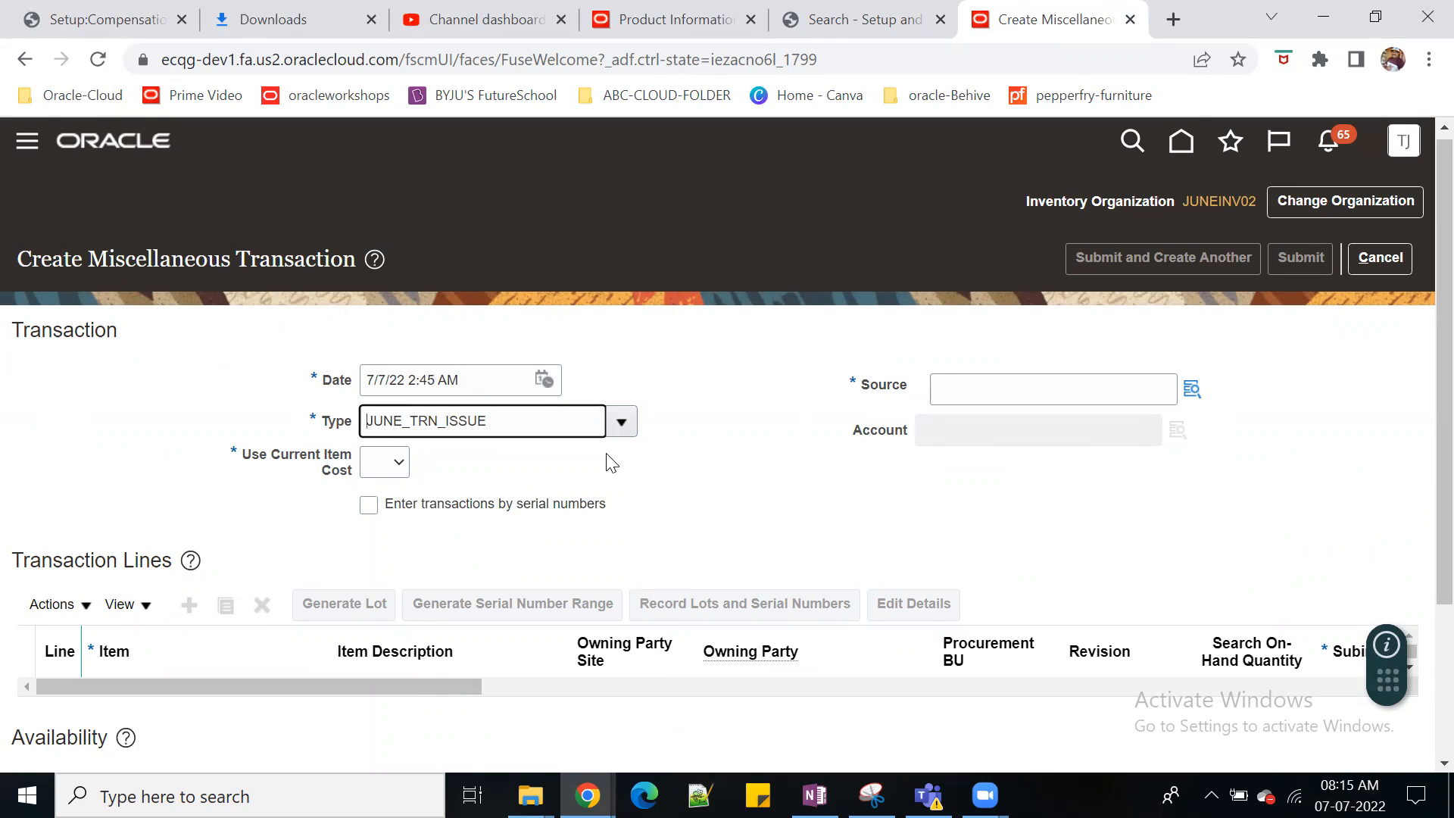
{"action": "left_click", "coordinate": [626, 424]}
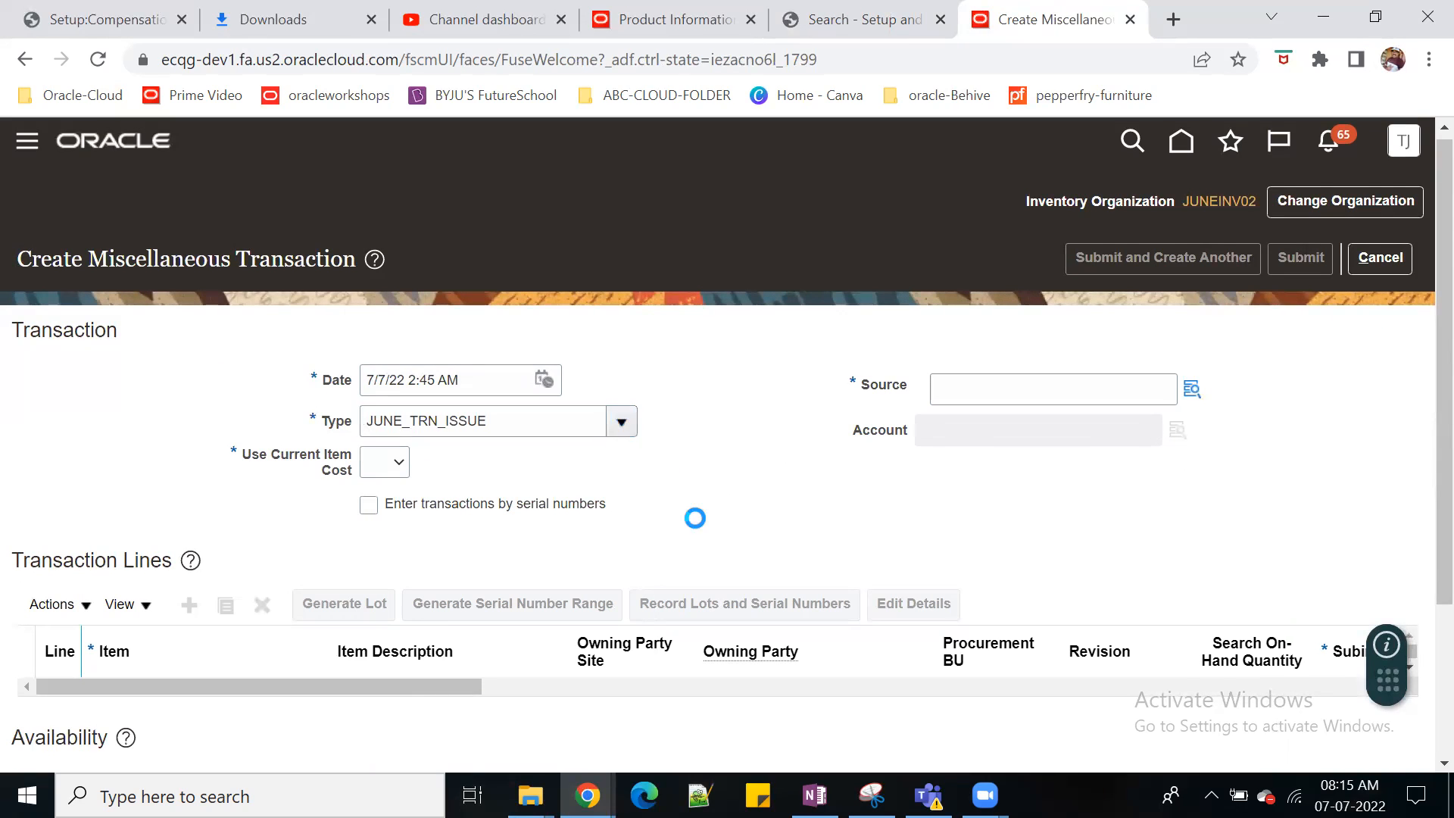
{"action": "left_click_drag", "start_coordinate": [633, 532], "coordinate": [647, 630]}
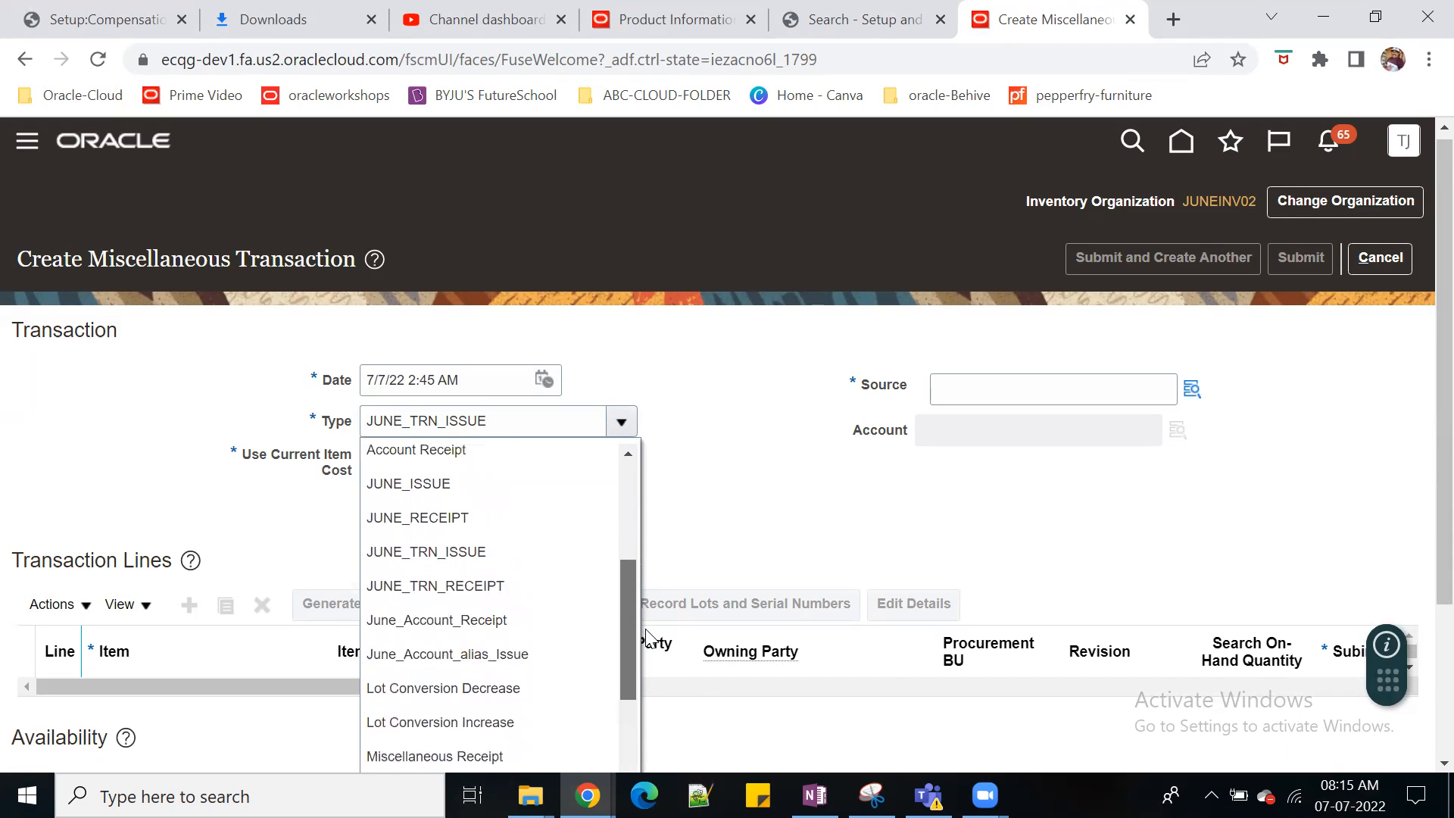
{"action": "left_click", "coordinate": [493, 551]}
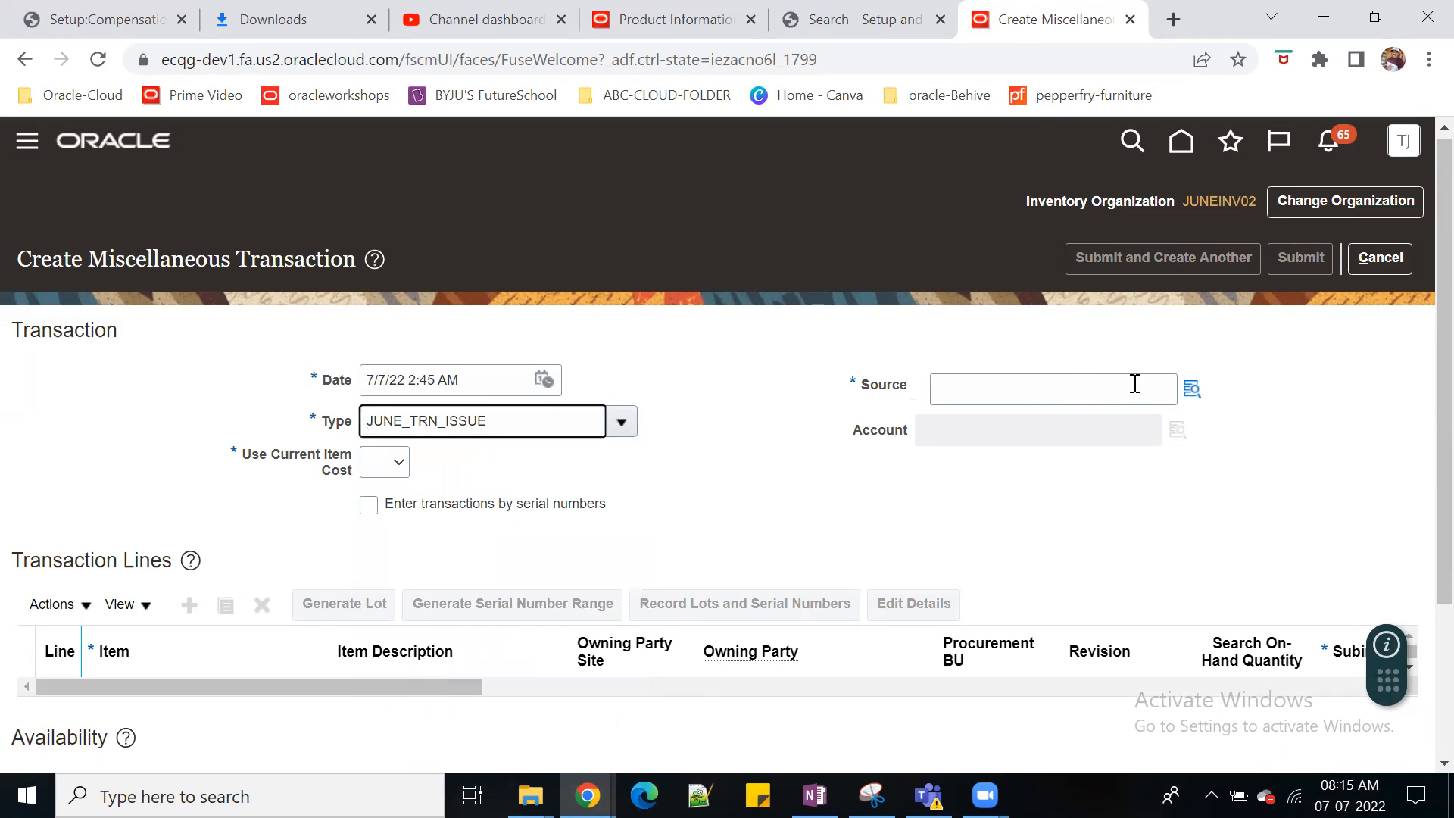
Step: Set the source of the JUNE_TRN_ISSUE transaction to the account alias JUNEINV
{"action": "left_click", "coordinate": [1192, 389]}
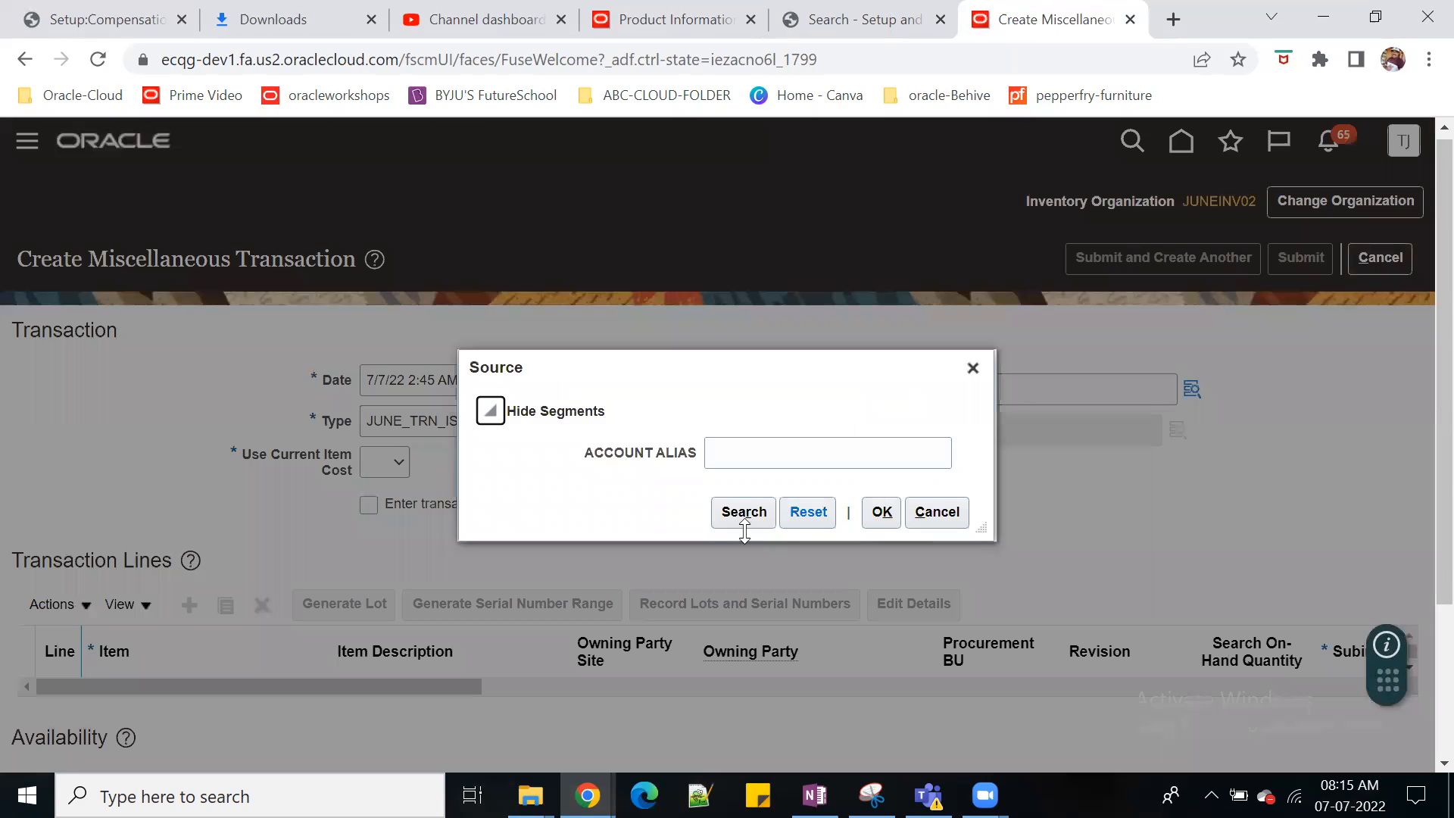
{"action": "left_click", "coordinate": [743, 513]}
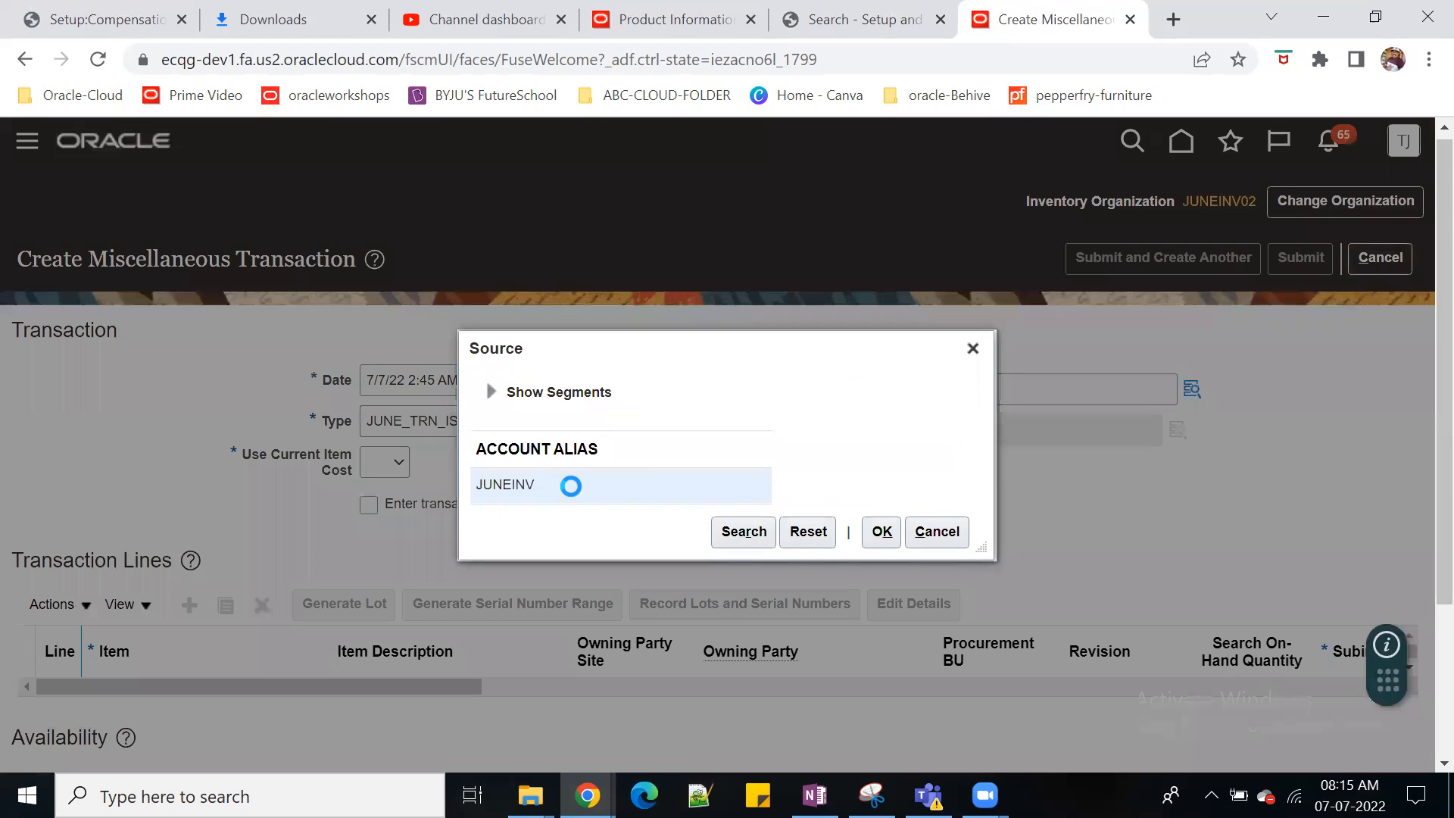
{"action": "left_click", "coordinate": [881, 531]}
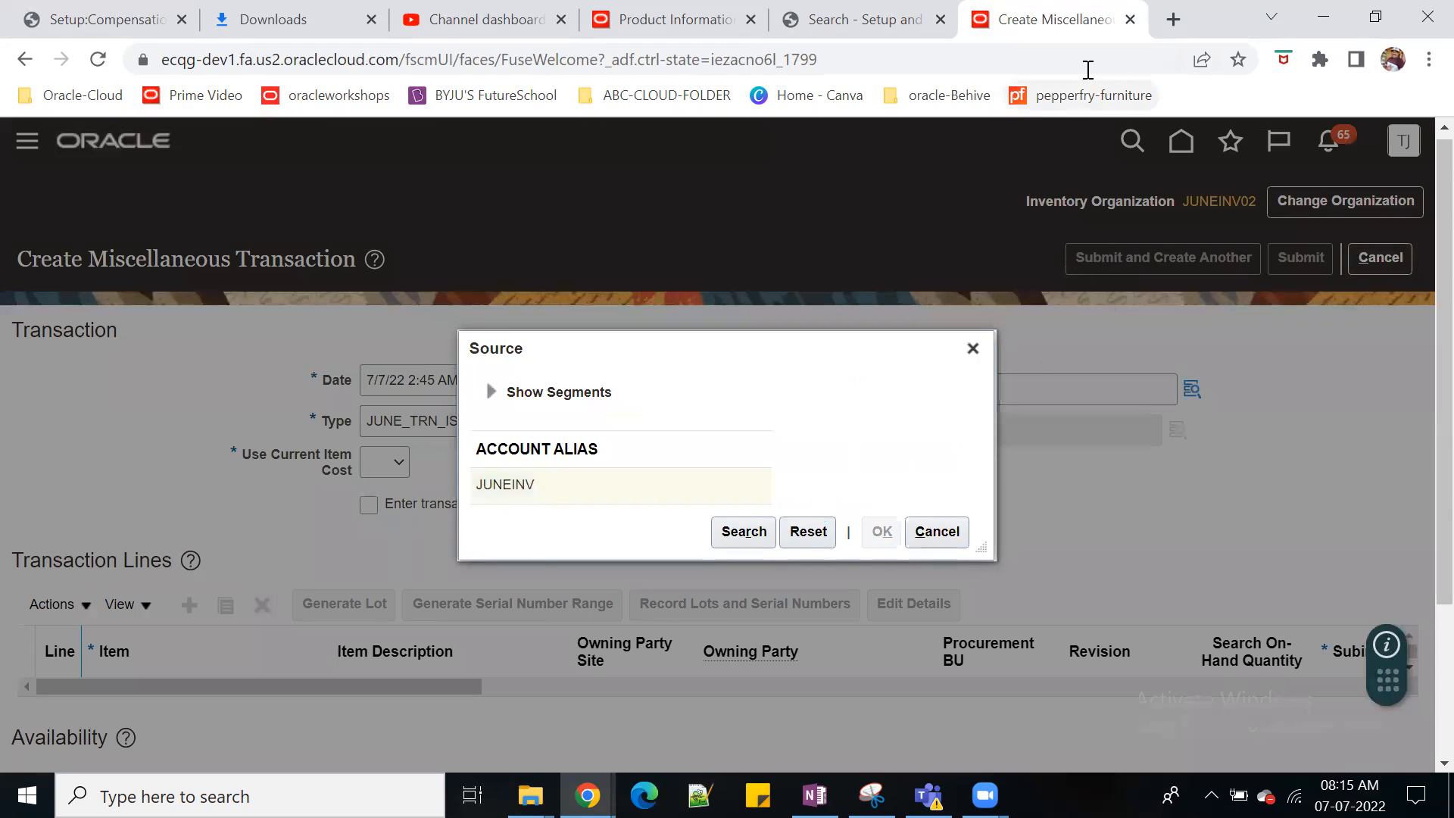
Step: Switch to the setup task search, look up MANAGE MATERIAL and open the Manage Material Statuses task
{"action": "key", "text": "ctrl+shift+Tab"}
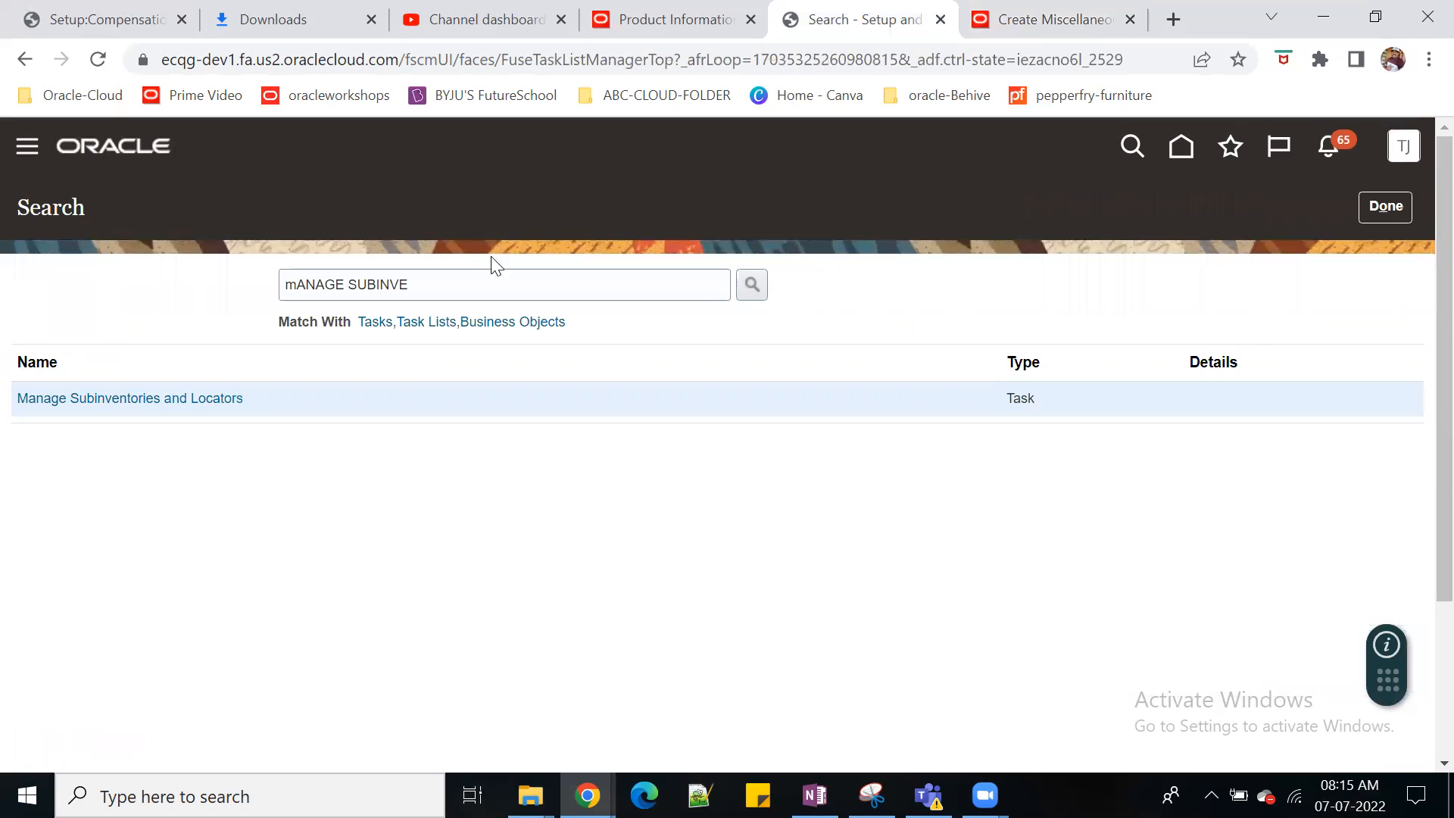
{"action": "left_click_drag", "start_coordinate": [475, 288], "coordinate": [257, 277]}
{"action": "type", "text": "m"}
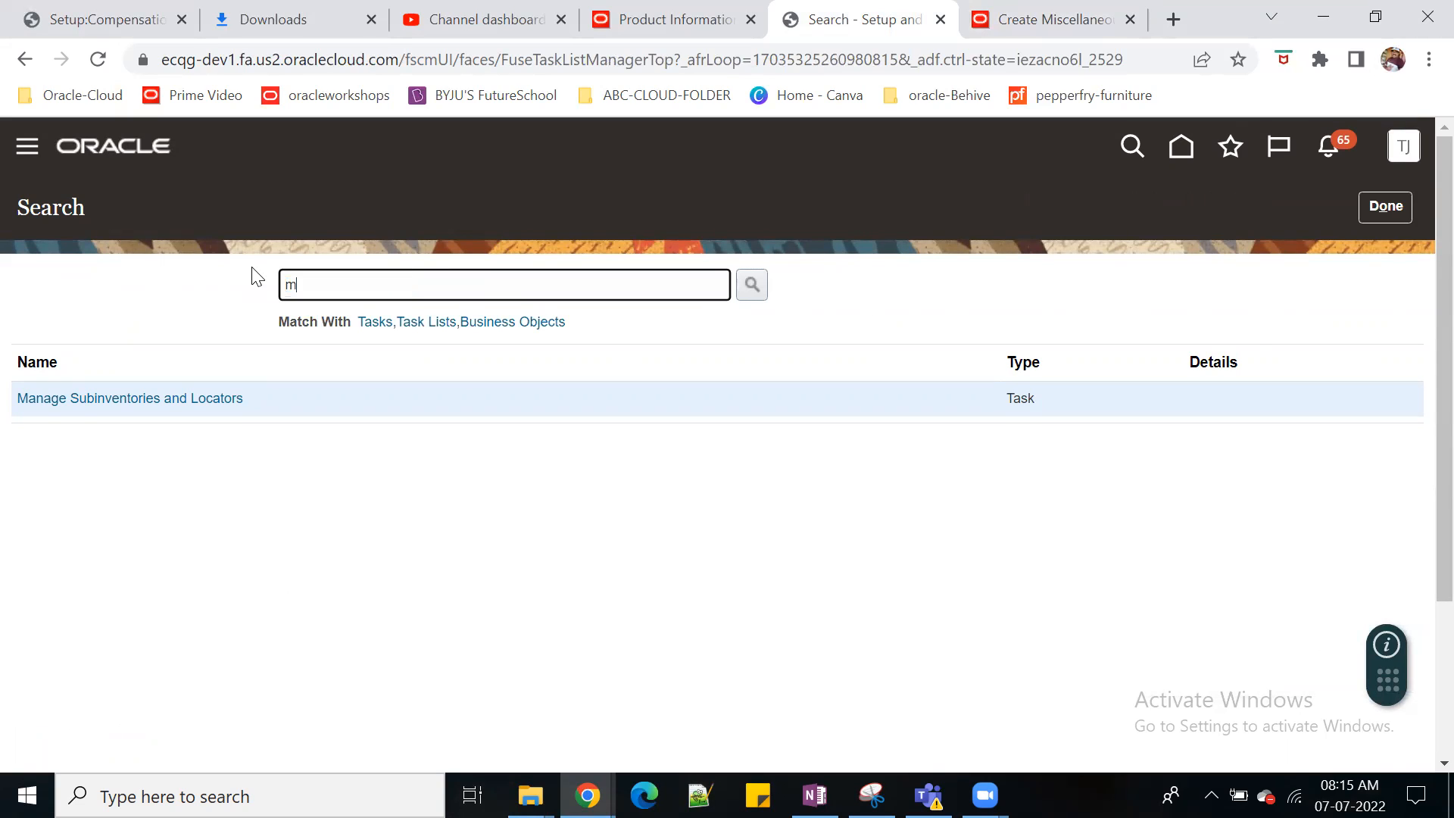
{"action": "type", "text": "ANAGE MATERIAL"}
{"action": "key", "text": "Return"}
{"action": "left_click", "coordinate": [129, 403]}
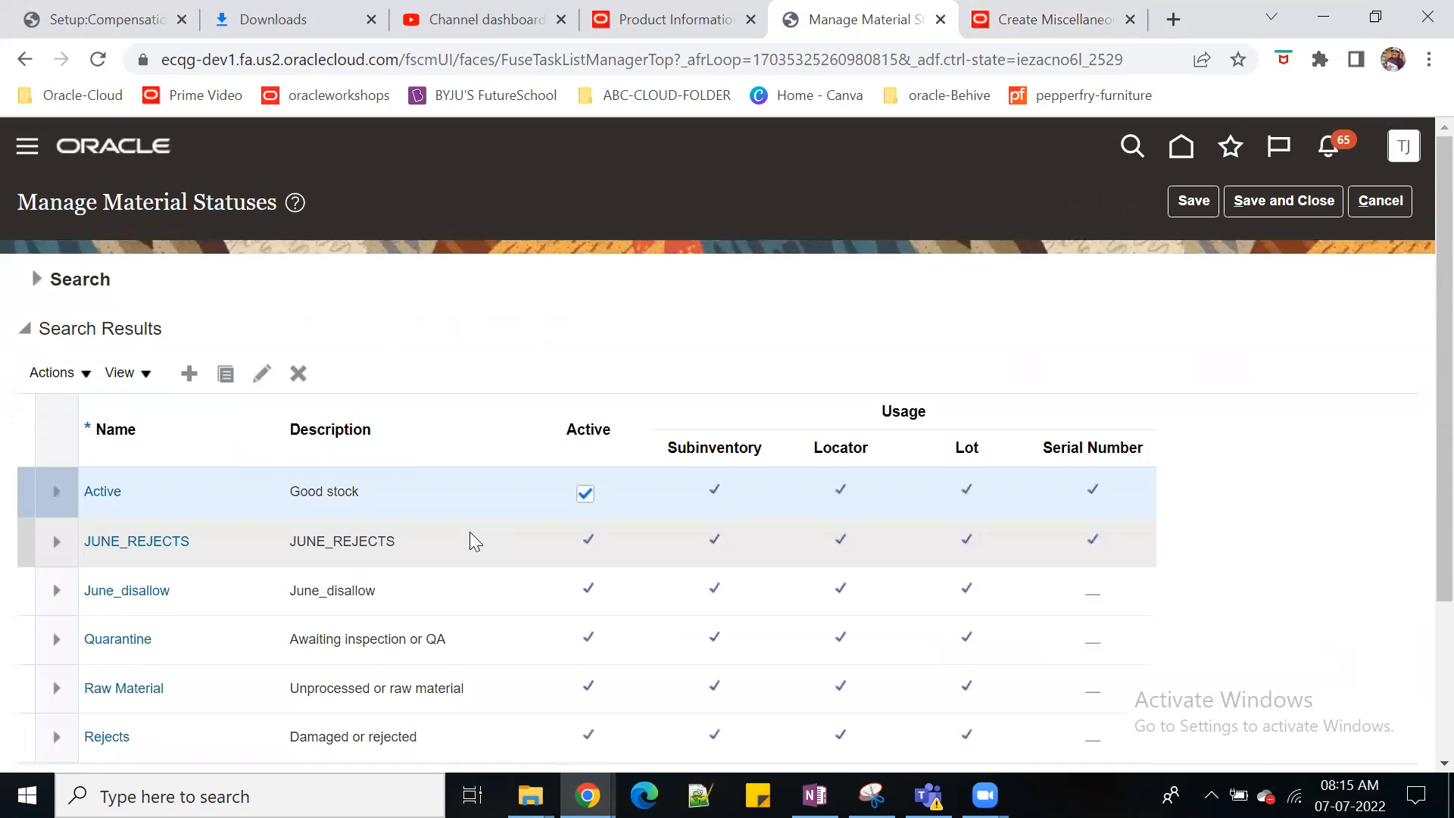
Step: Examine the allowed and disallowed transactions of the JUNE_REJECTS material status, then close it without changes
{"action": "left_click", "coordinate": [229, 543]}
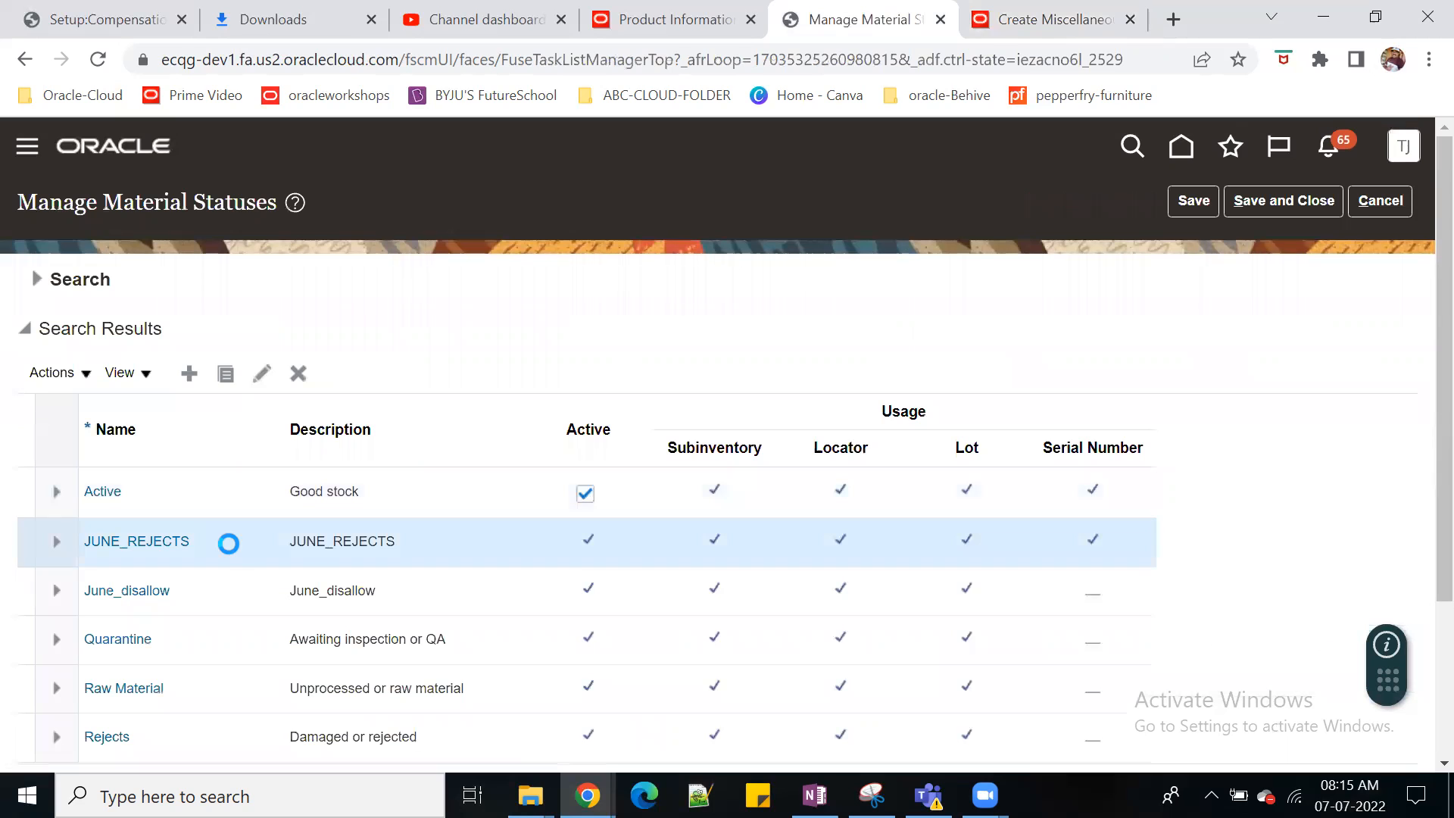
{"action": "left_click", "coordinate": [262, 373]}
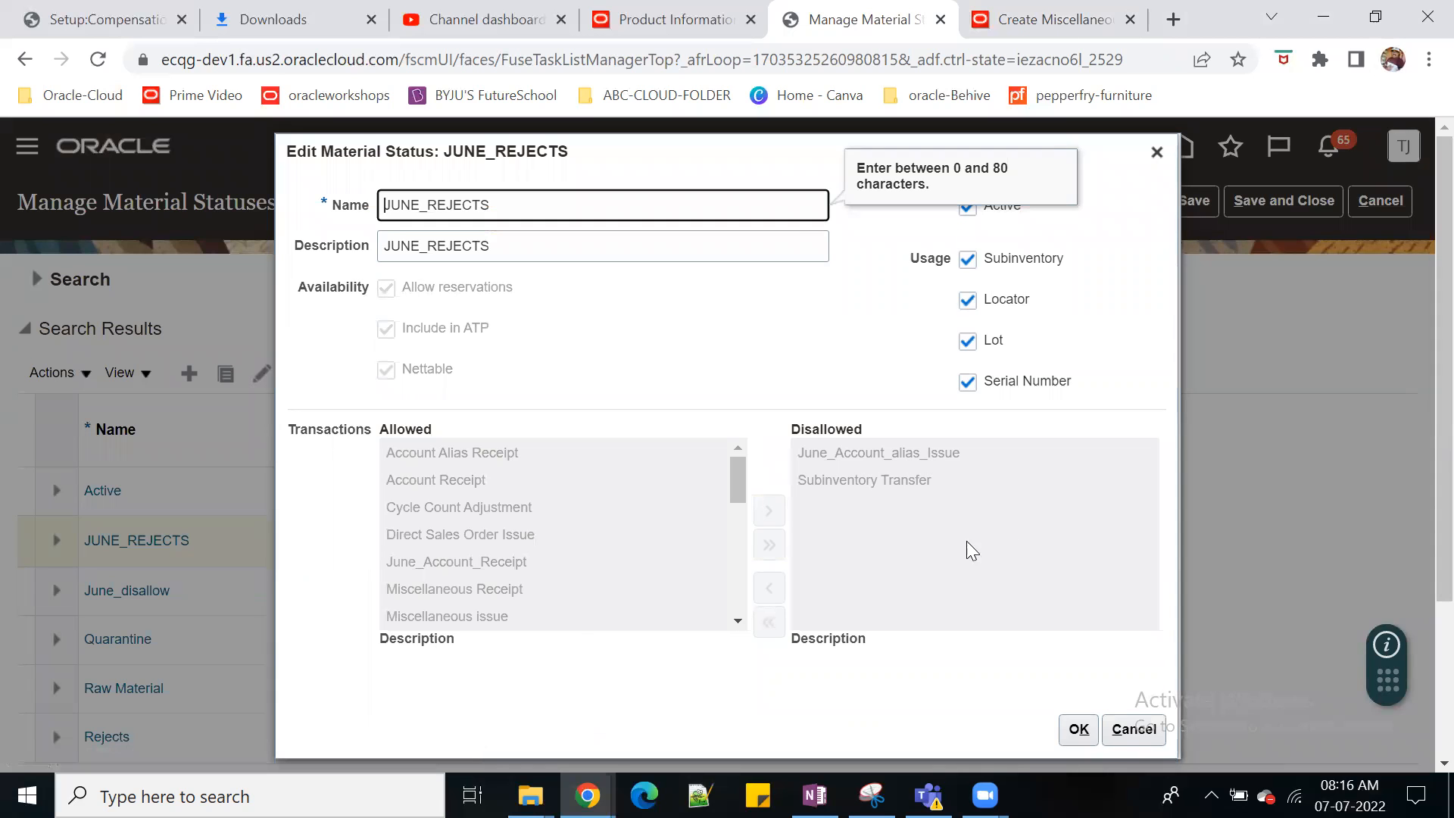
{"action": "left_click", "coordinate": [1134, 729]}
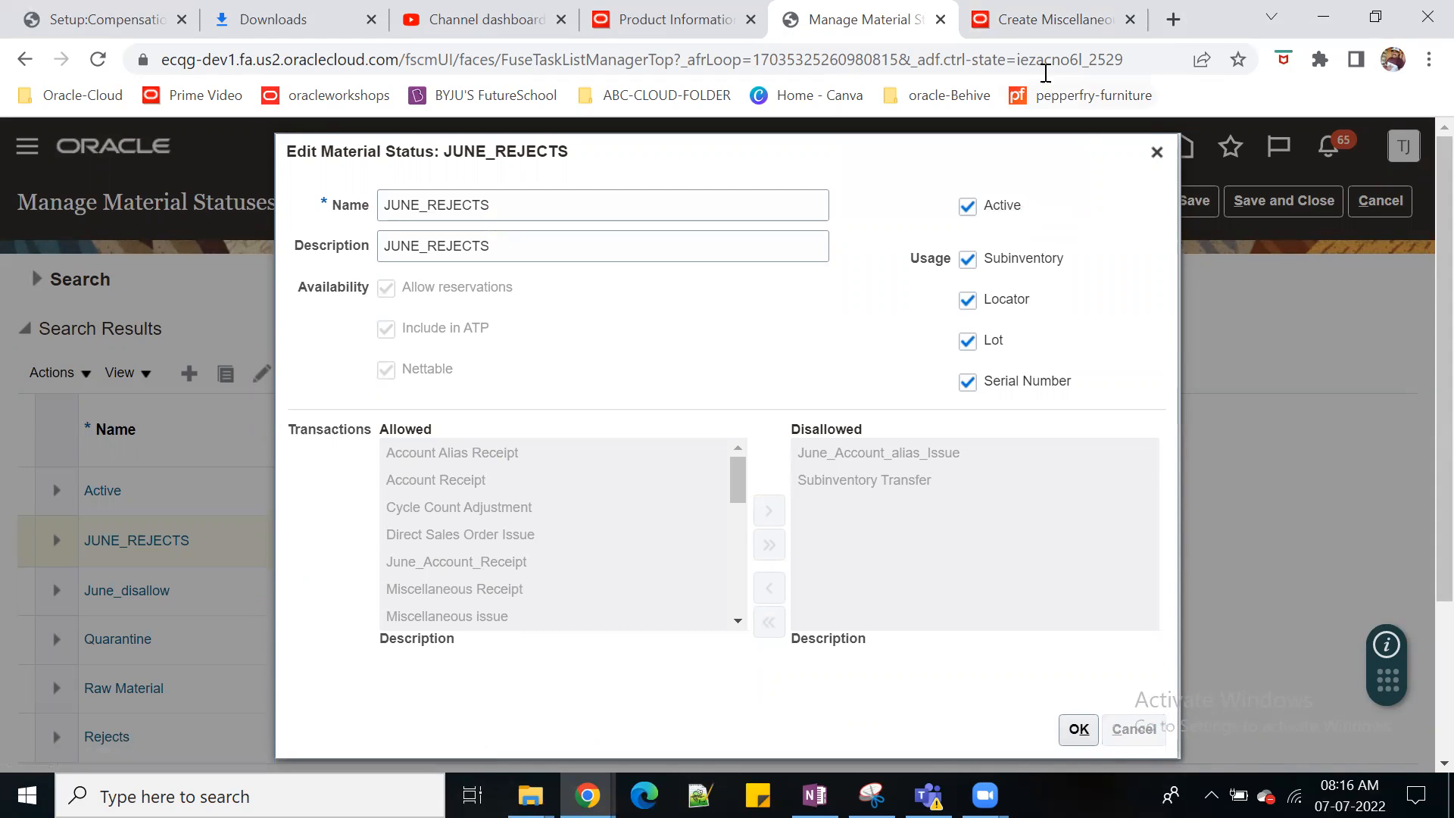
Step: Return to the miscellaneous transaction and change its type to June_Account_alias_Issue
{"action": "left_click", "coordinate": [1052, 19]}
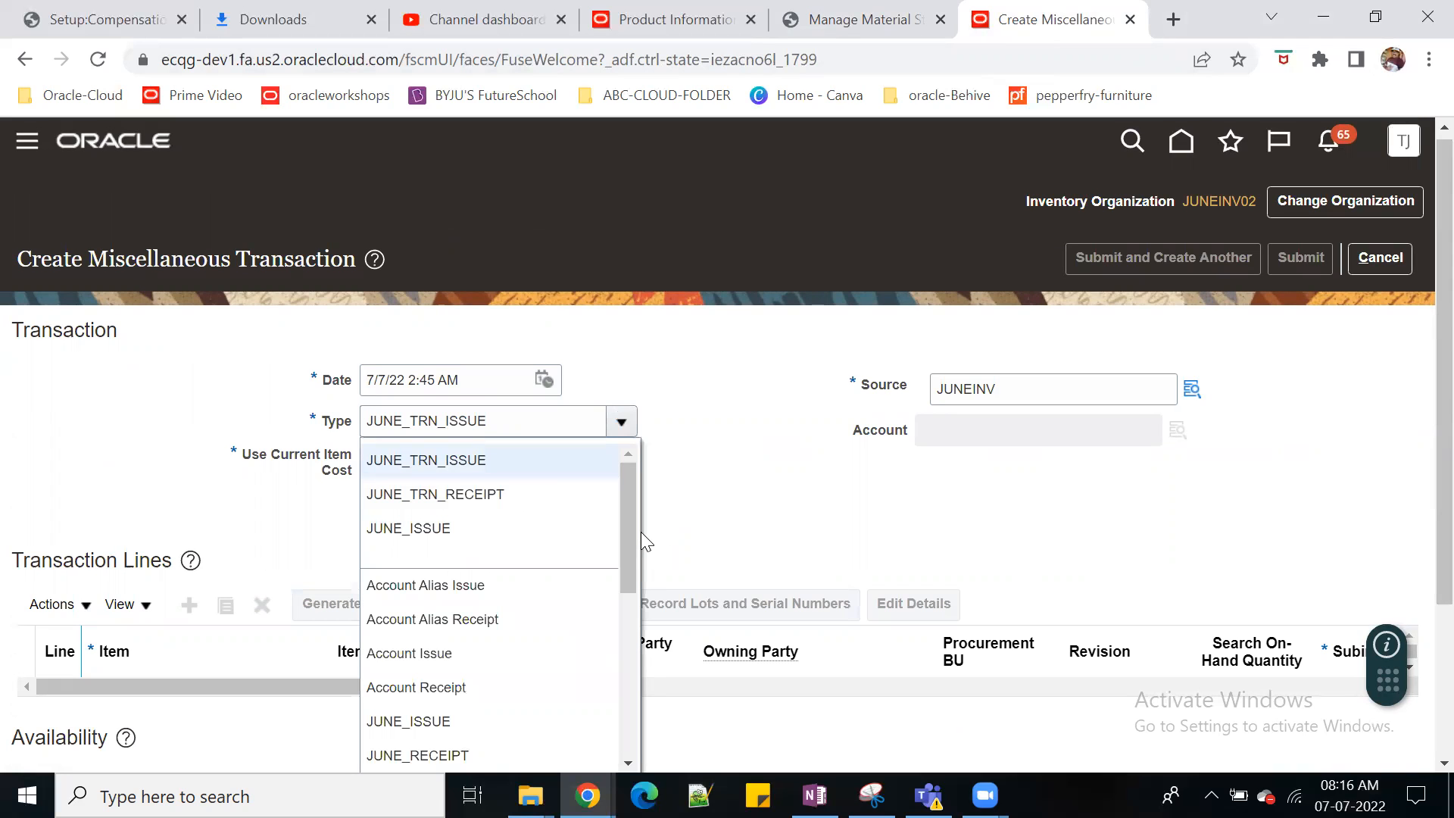
{"action": "left_click", "coordinate": [640, 532]}
{"action": "left_click", "coordinate": [621, 421]}
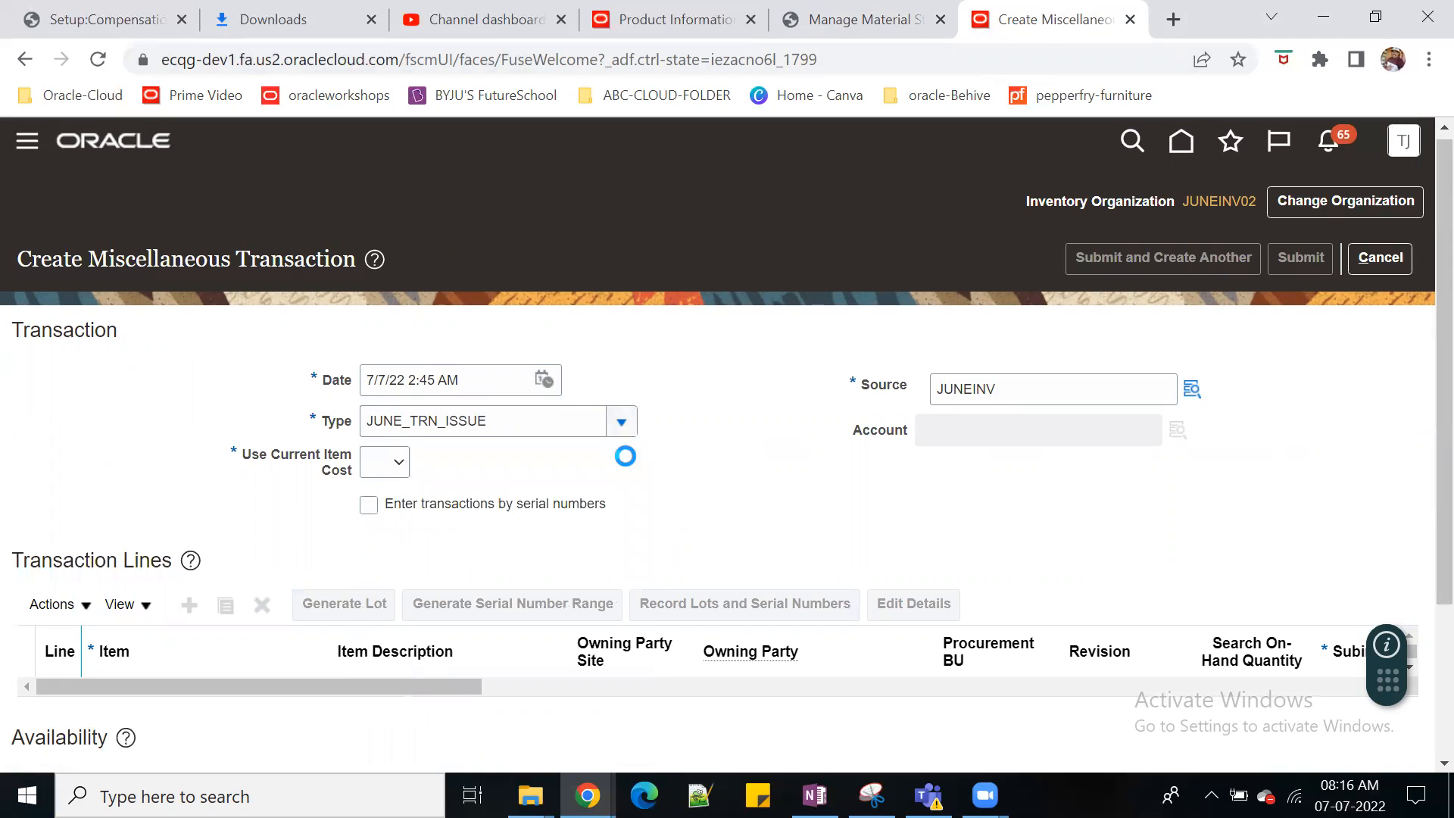
{"action": "left_click_drag", "start_coordinate": [627, 517], "coordinate": [643, 681]}
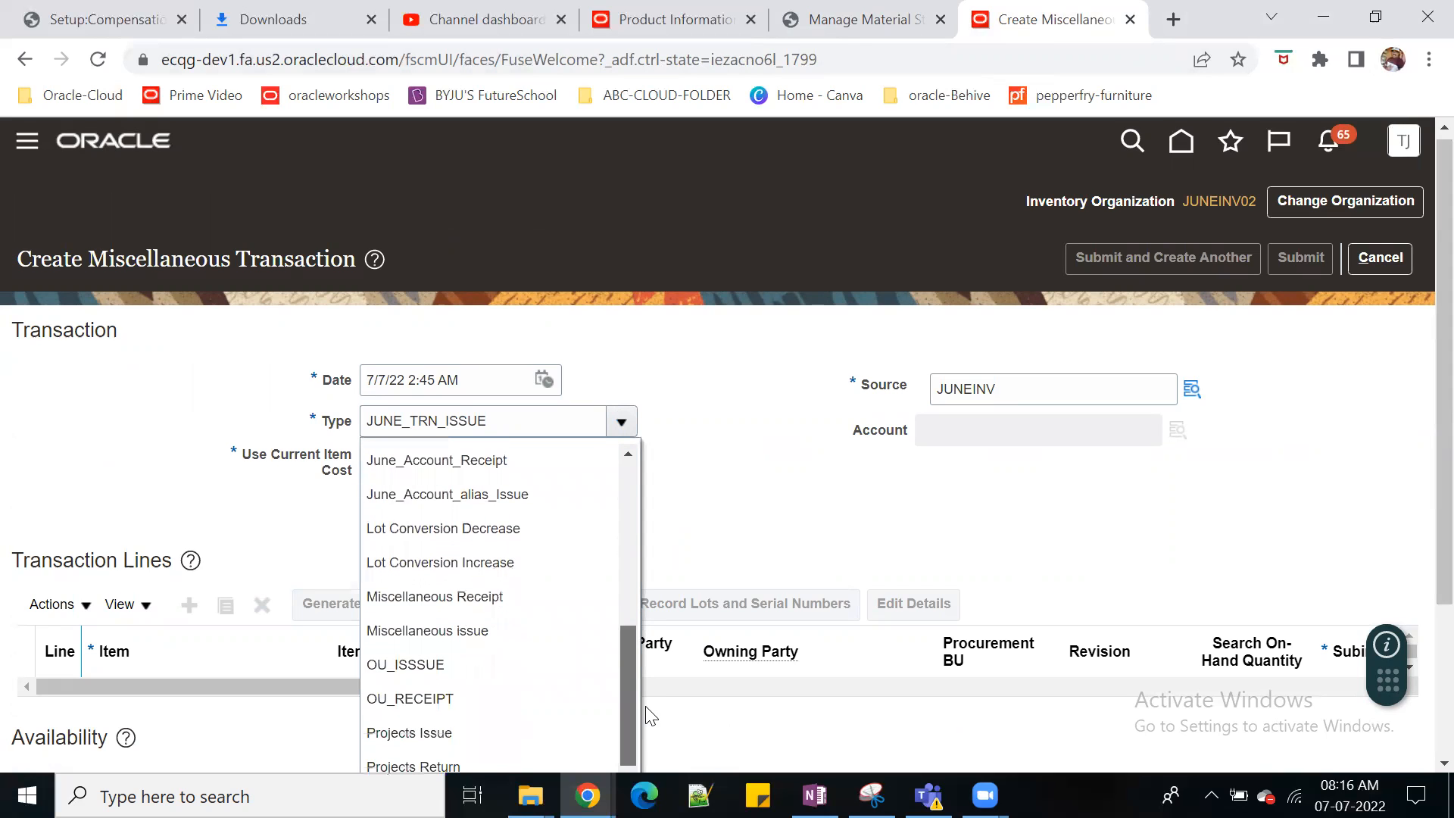
{"action": "left_click", "coordinate": [521, 494]}
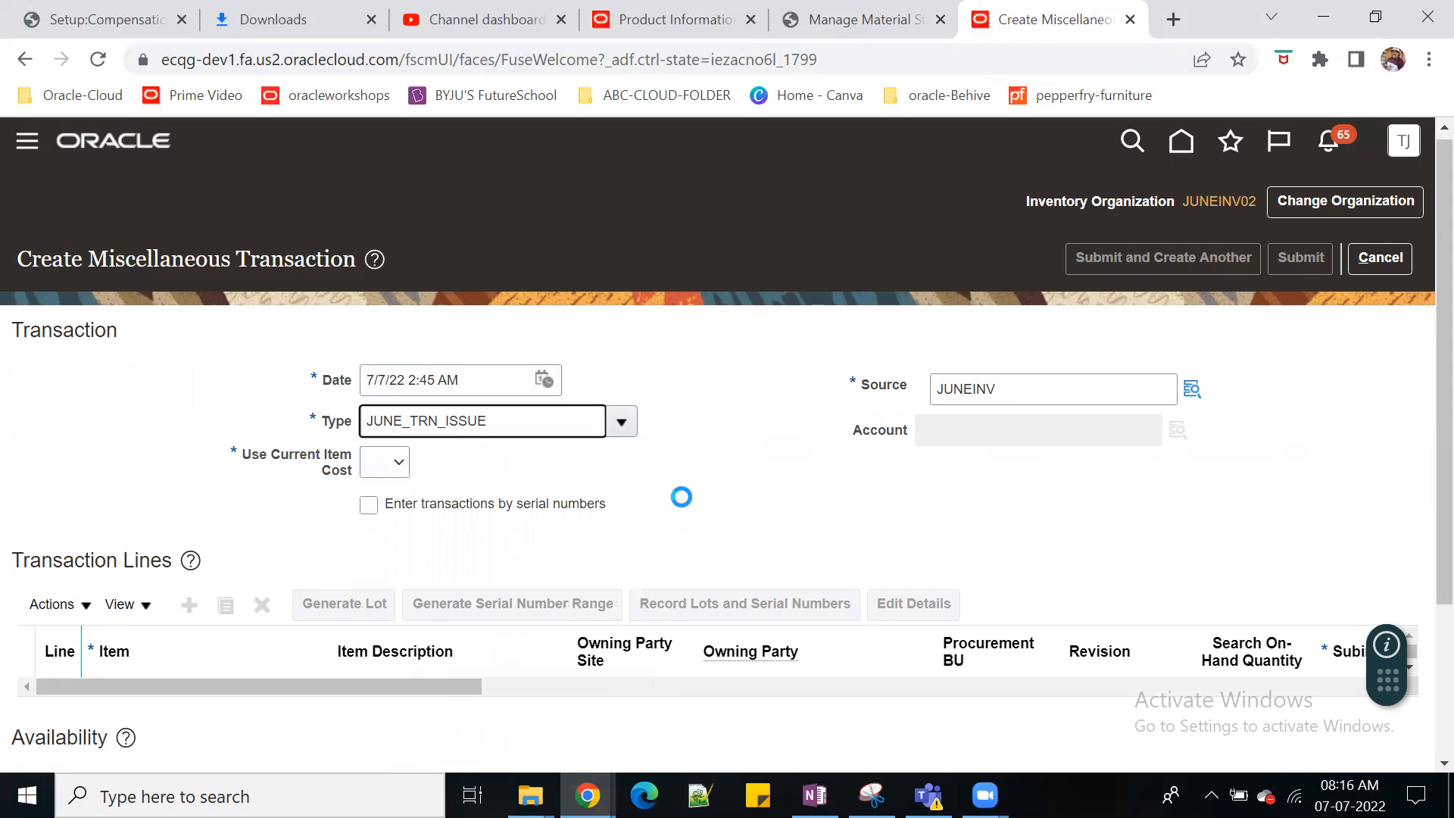
Step: Set the transaction's source to account alias JUNEINV and Use Current Item Cost to Yes
{"action": "left_click", "coordinate": [1190, 388]}
{"action": "left_click", "coordinate": [745, 513]}
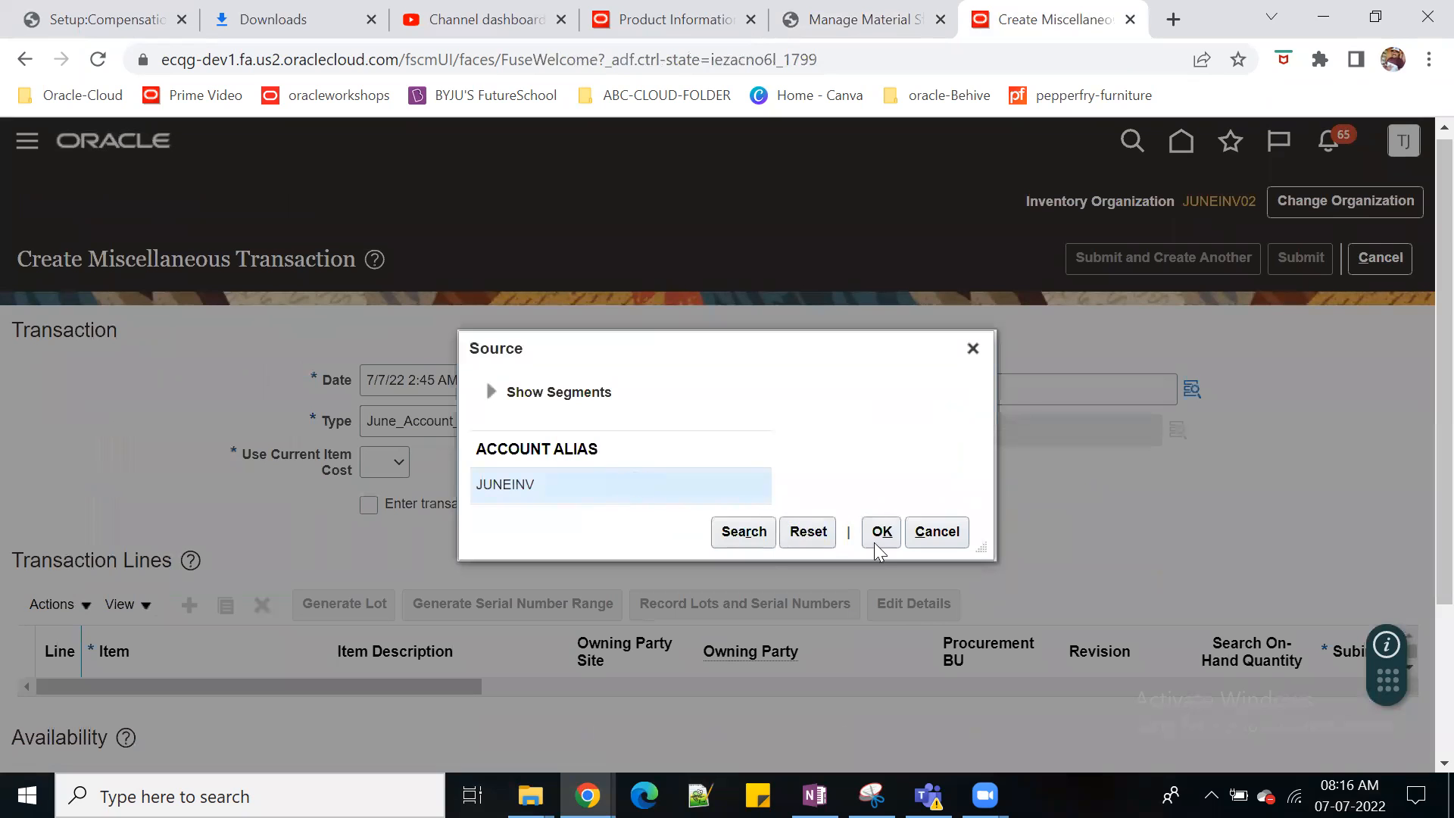
{"action": "left_click", "coordinate": [878, 544]}
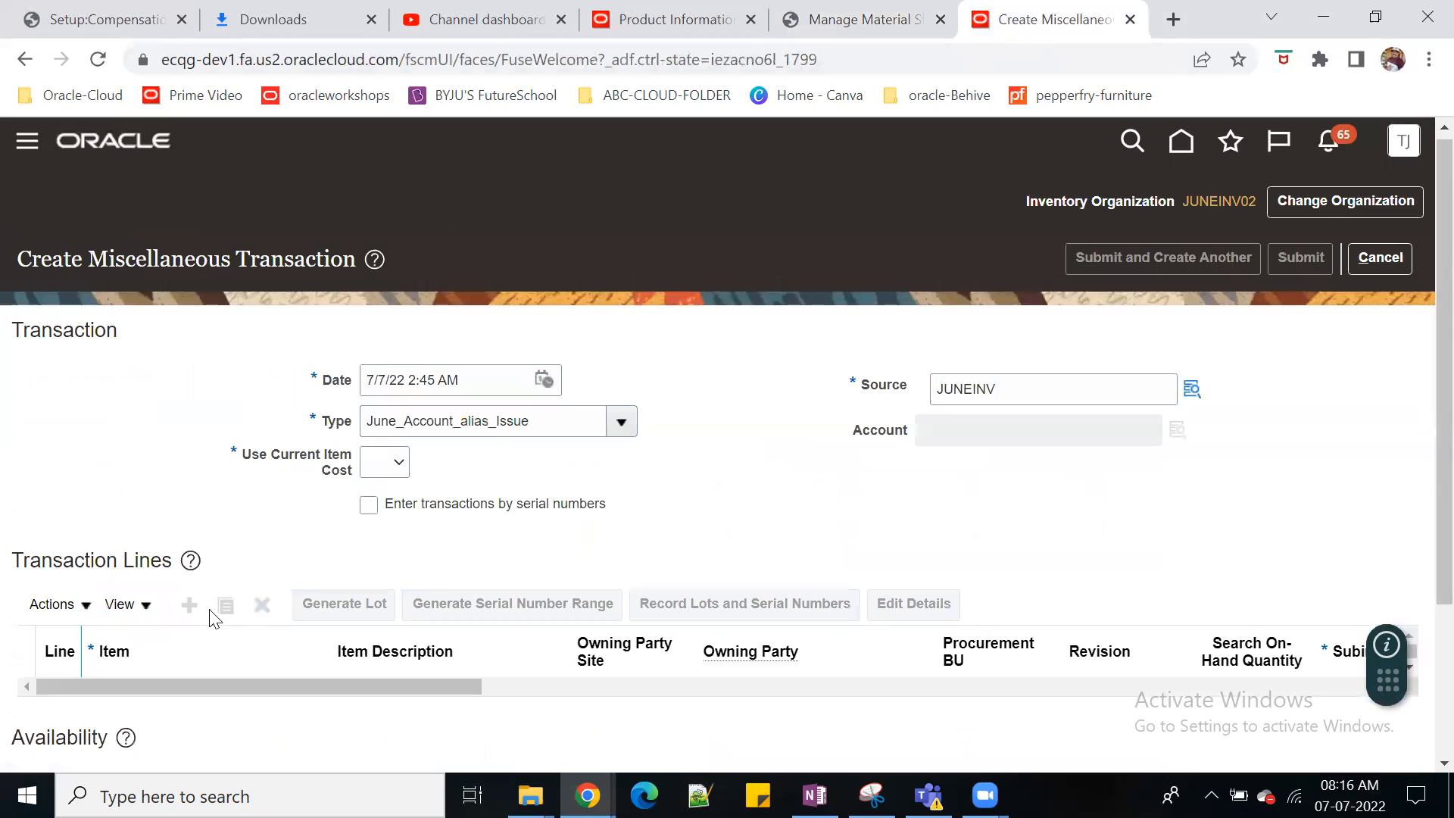
{"action": "left_click", "coordinate": [395, 469]}
{"action": "left_click", "coordinate": [390, 521]}
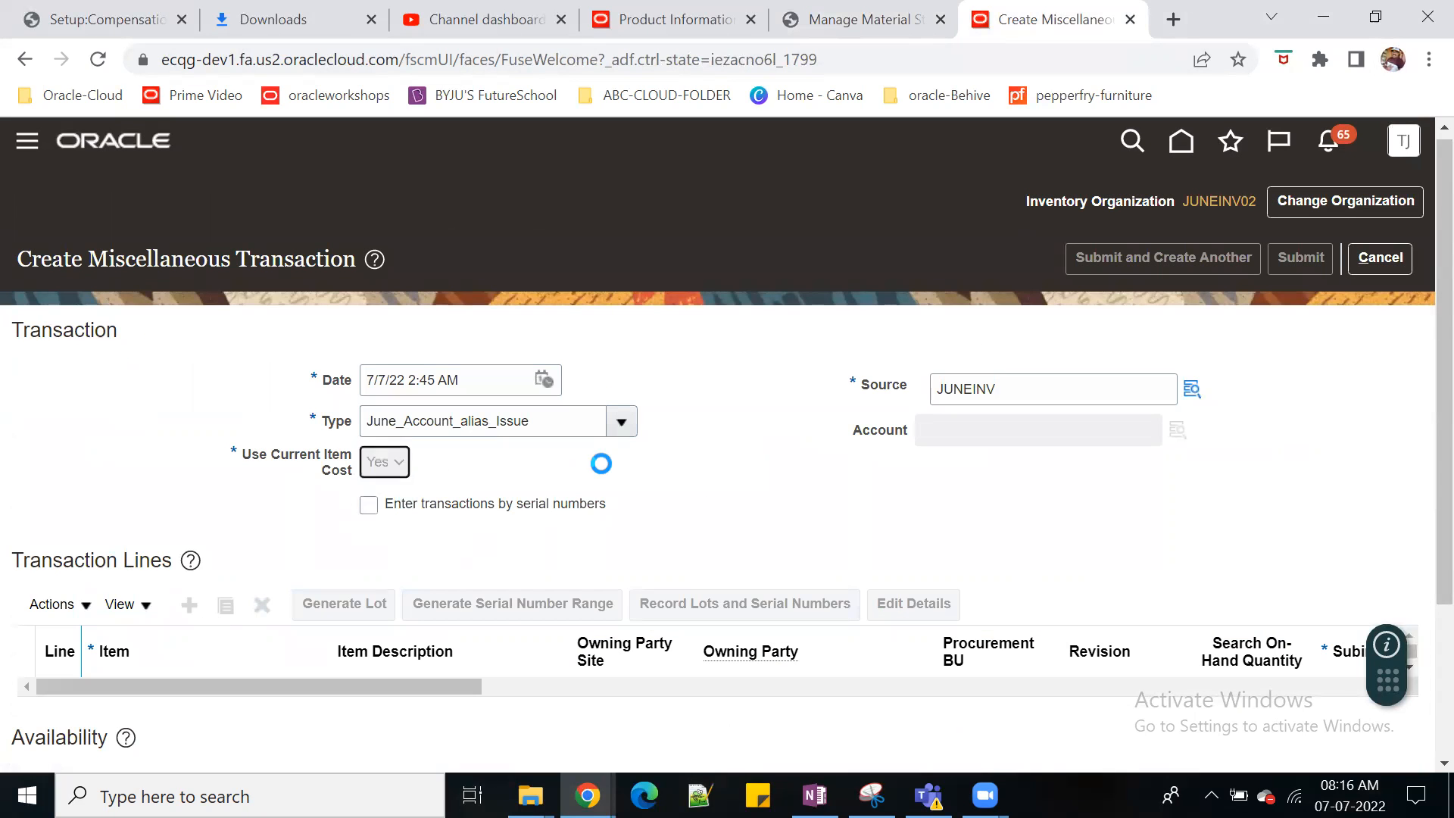
Step: Add a transaction line for item JUNE900003 with revision 0
{"action": "left_click", "coordinate": [189, 605]}
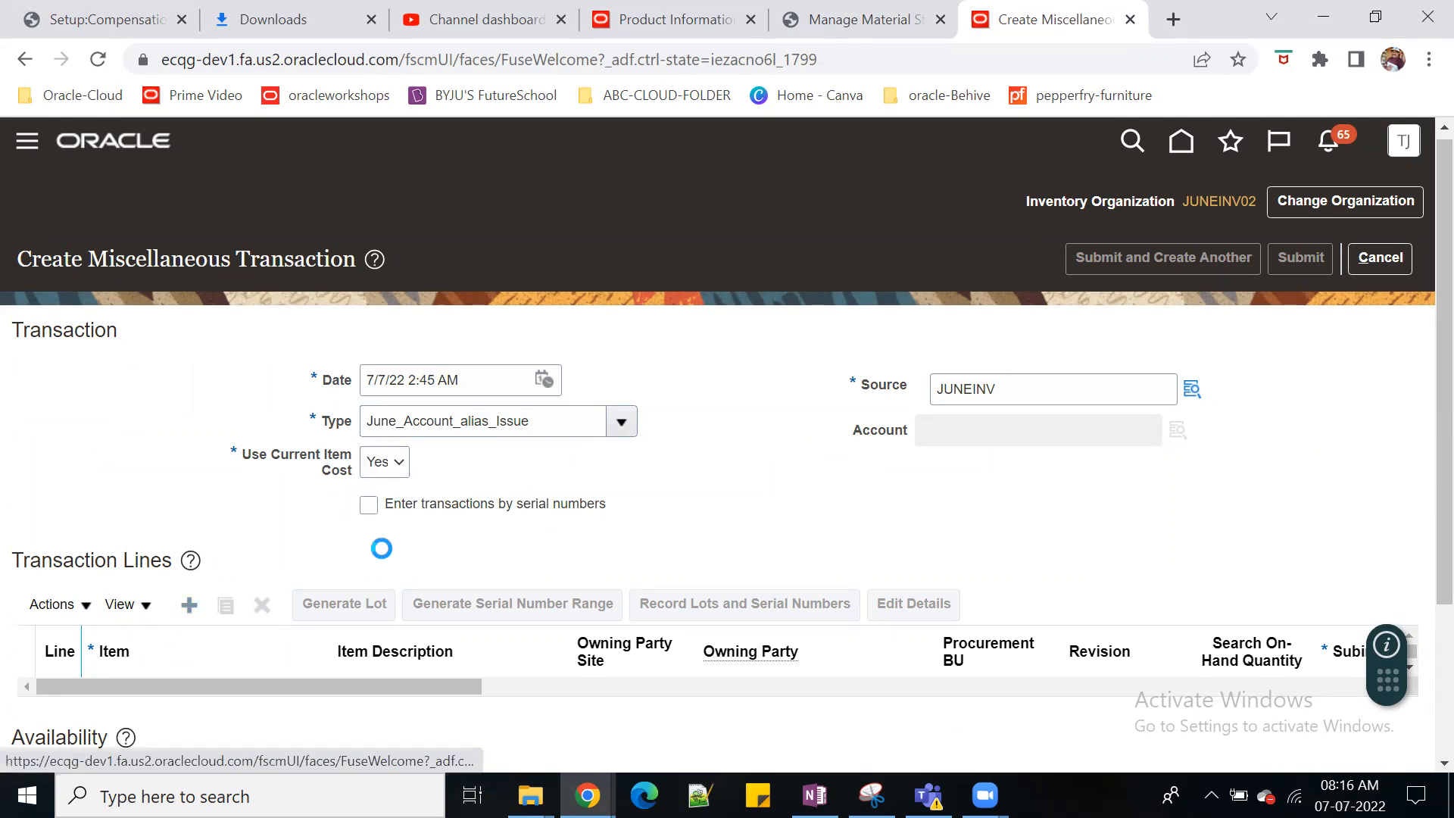
{"action": "left_click", "coordinate": [198, 703]}
{"action": "type", "text": "June9000"}
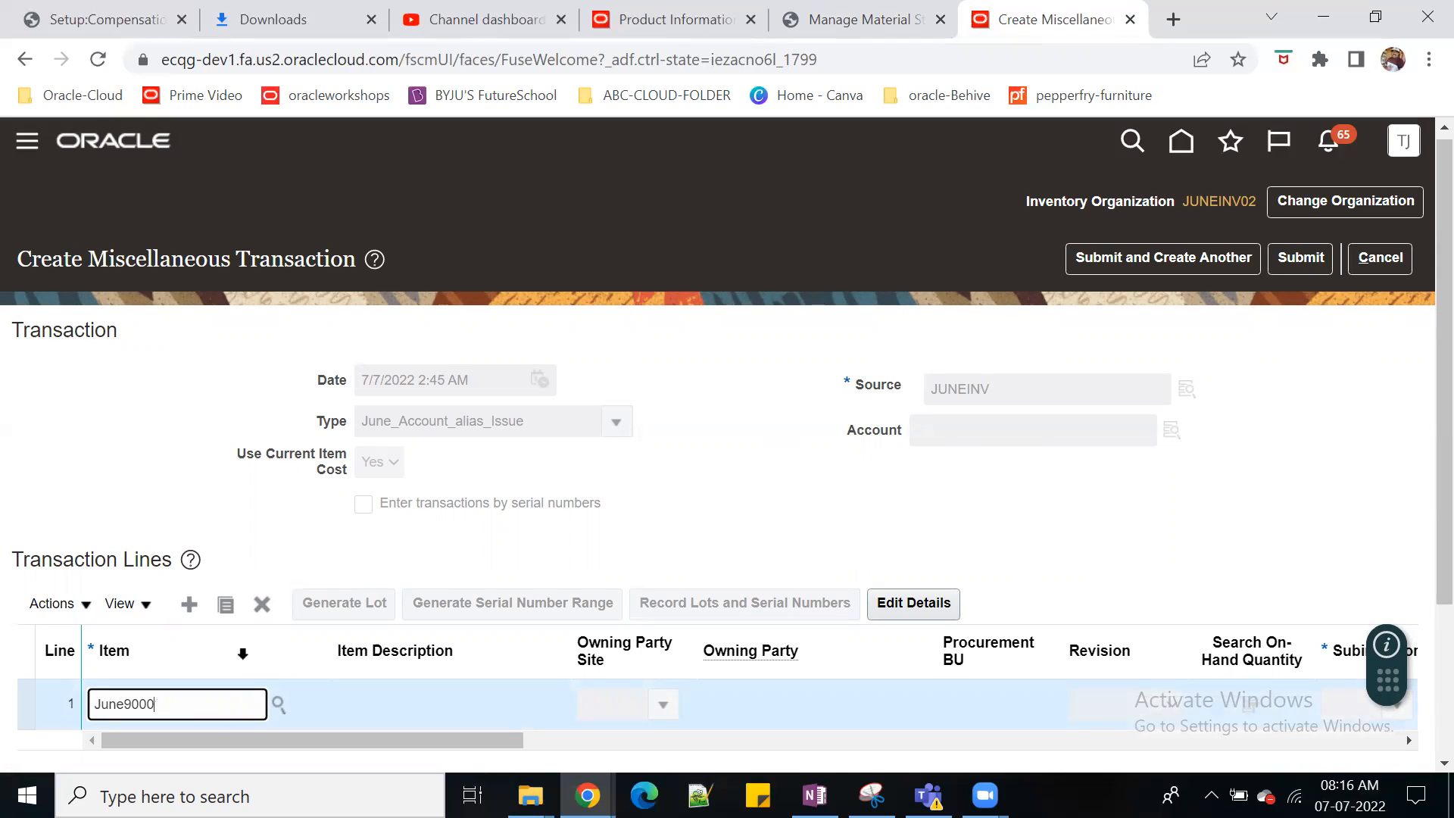
{"action": "type", "text": "33"}
{"action": "key", "text": "Tab"}
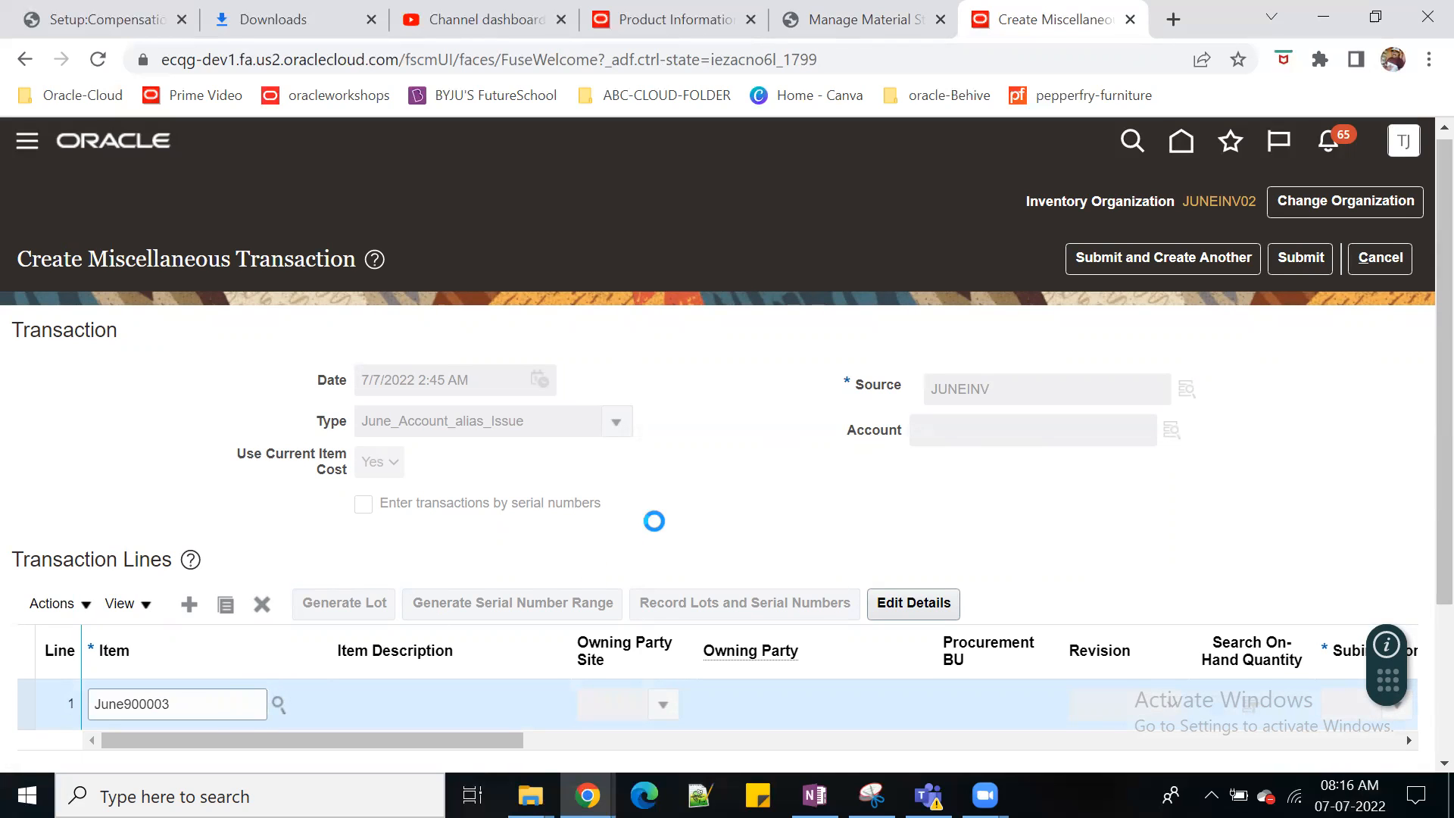
{"action": "left_click", "coordinate": [1179, 696]}
{"action": "left_click", "coordinate": [1142, 745]}
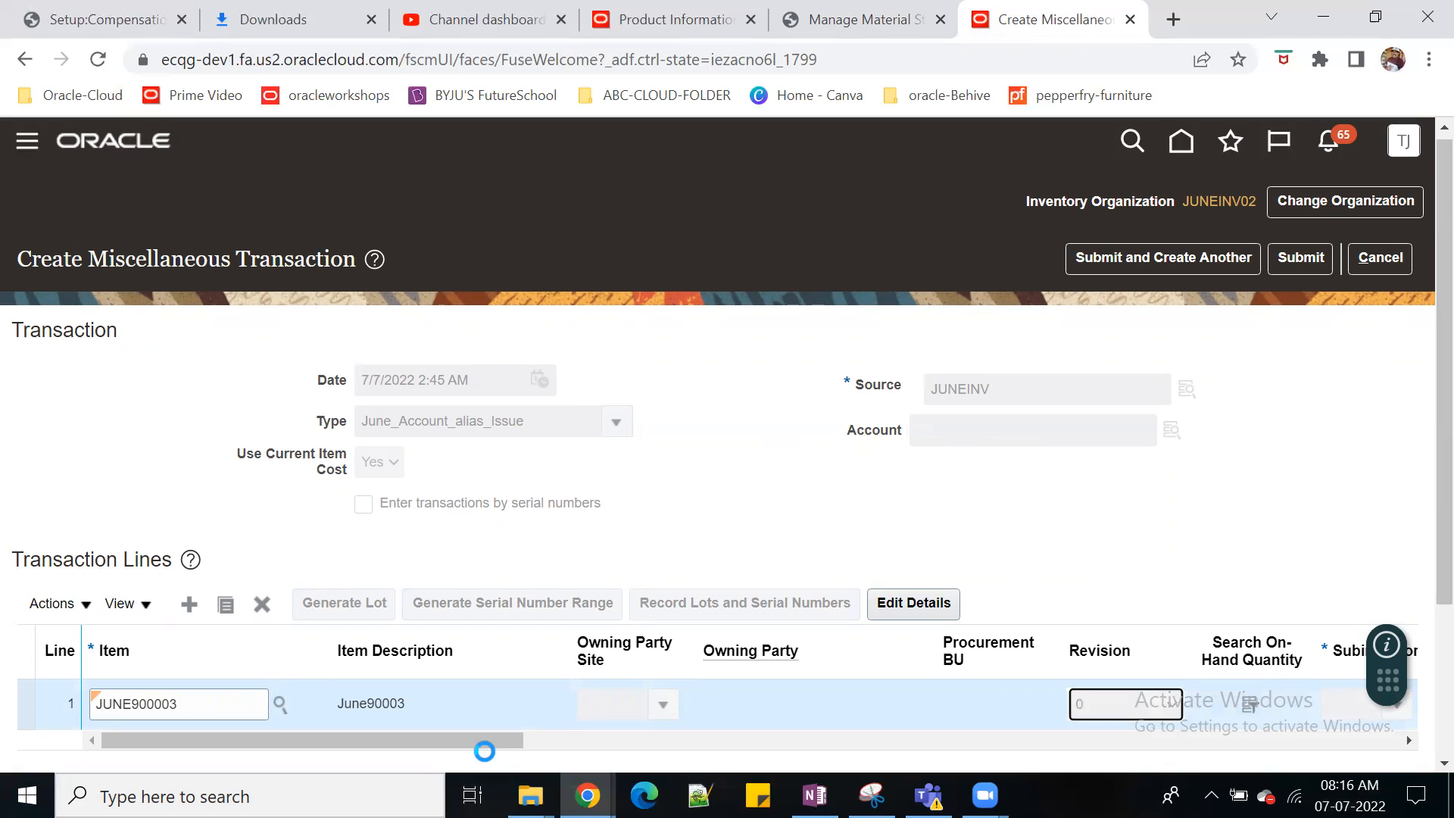
Step: Set the line's subinventory to Sub_INV_R2 and its locator to 01-02-01
{"action": "left_click_drag", "start_coordinate": [482, 742], "coordinate": [685, 742]}
{"action": "left_click", "coordinate": [750, 703]}
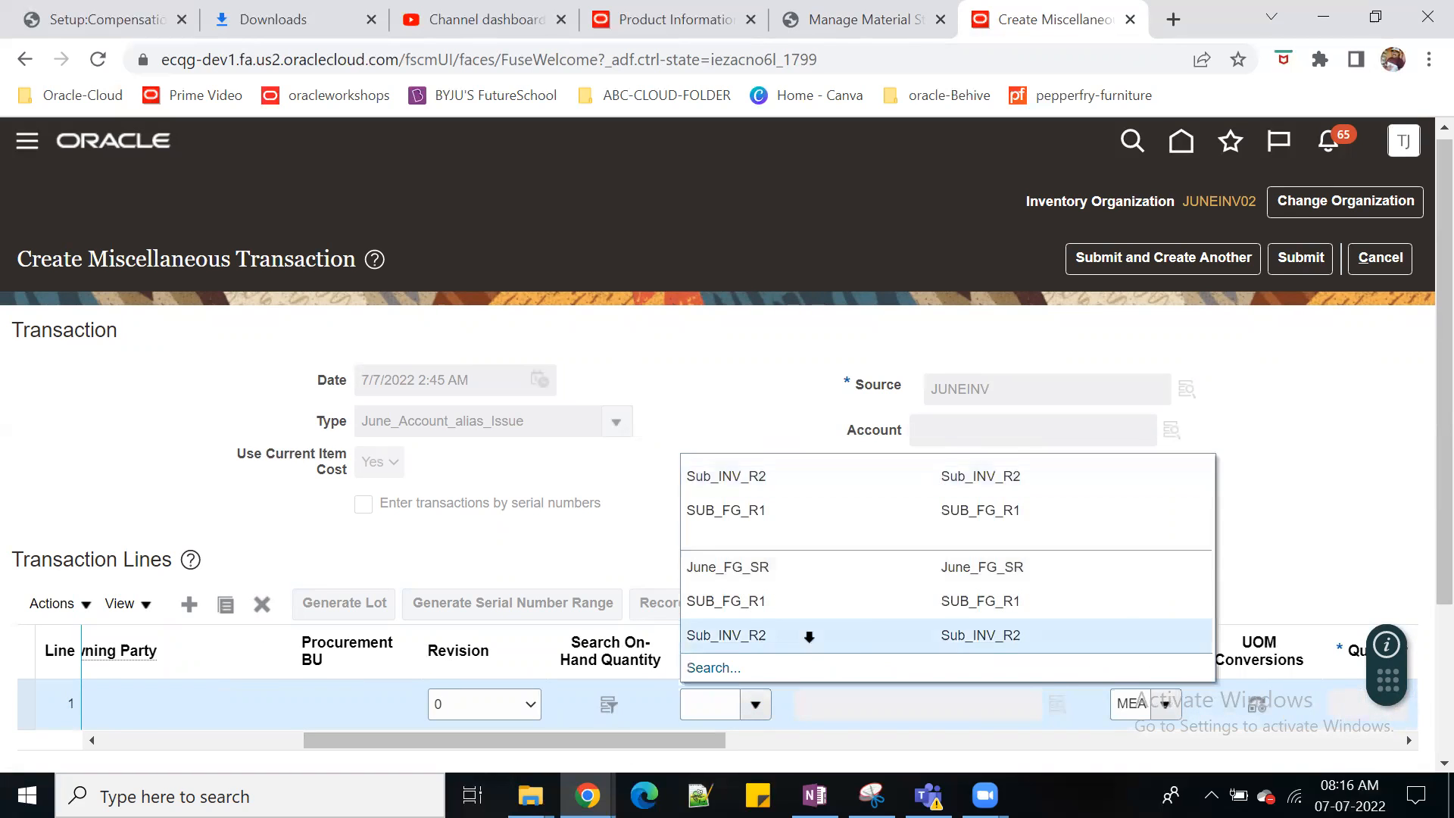
{"action": "left_click", "coordinate": [809, 637]}
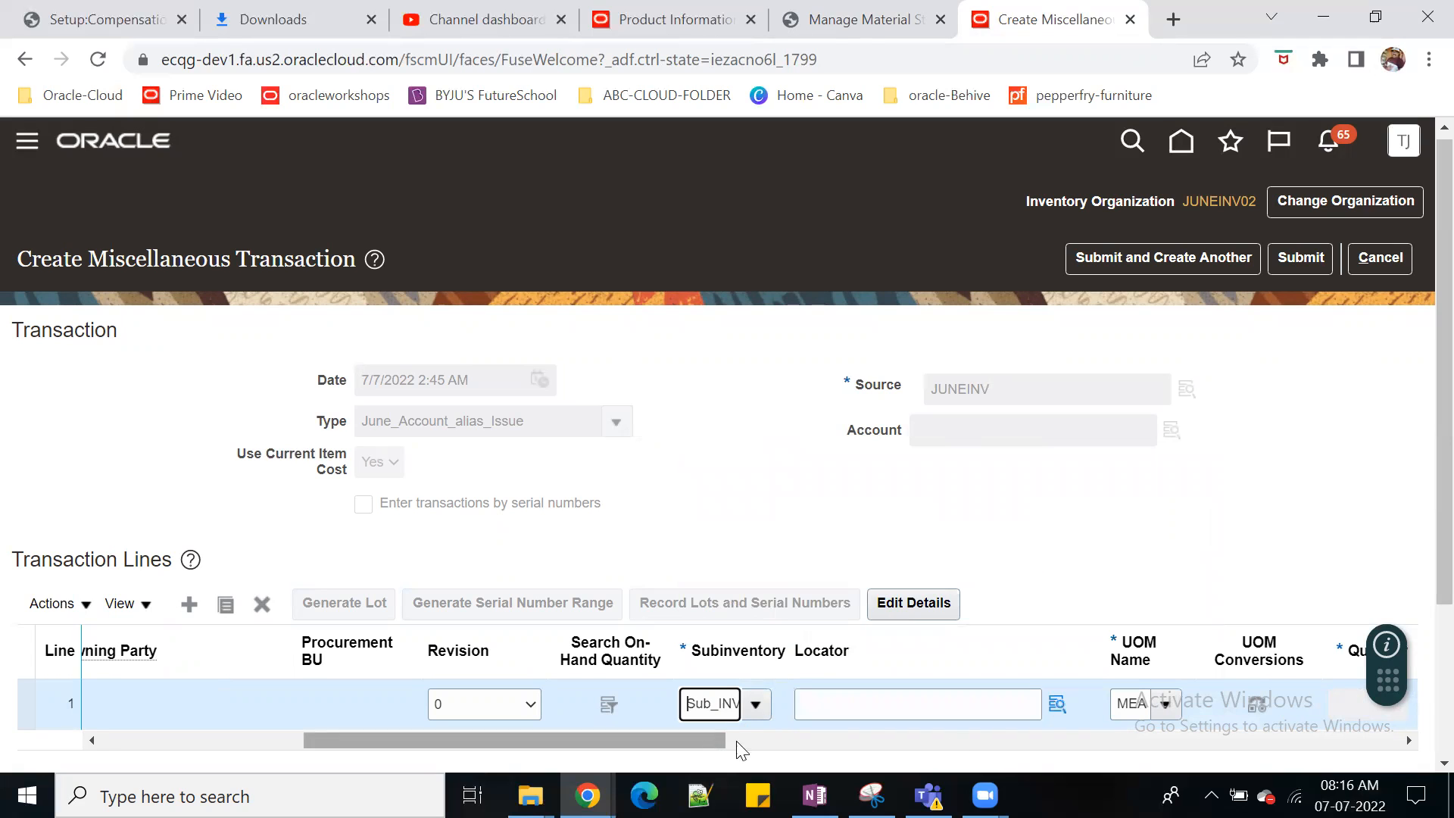
{"action": "left_click", "coordinate": [1056, 703]}
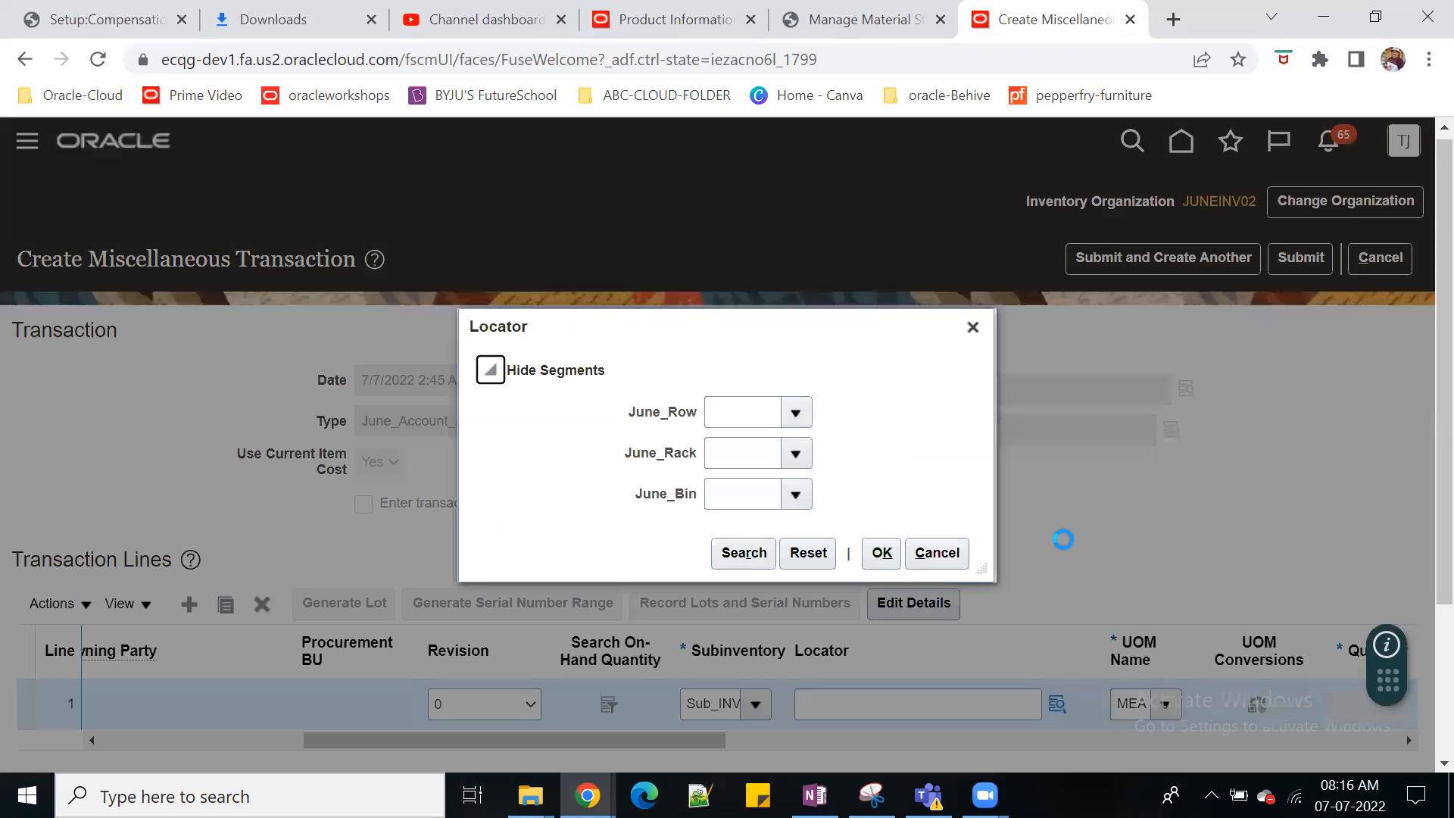
{"action": "left_click", "coordinate": [743, 552]}
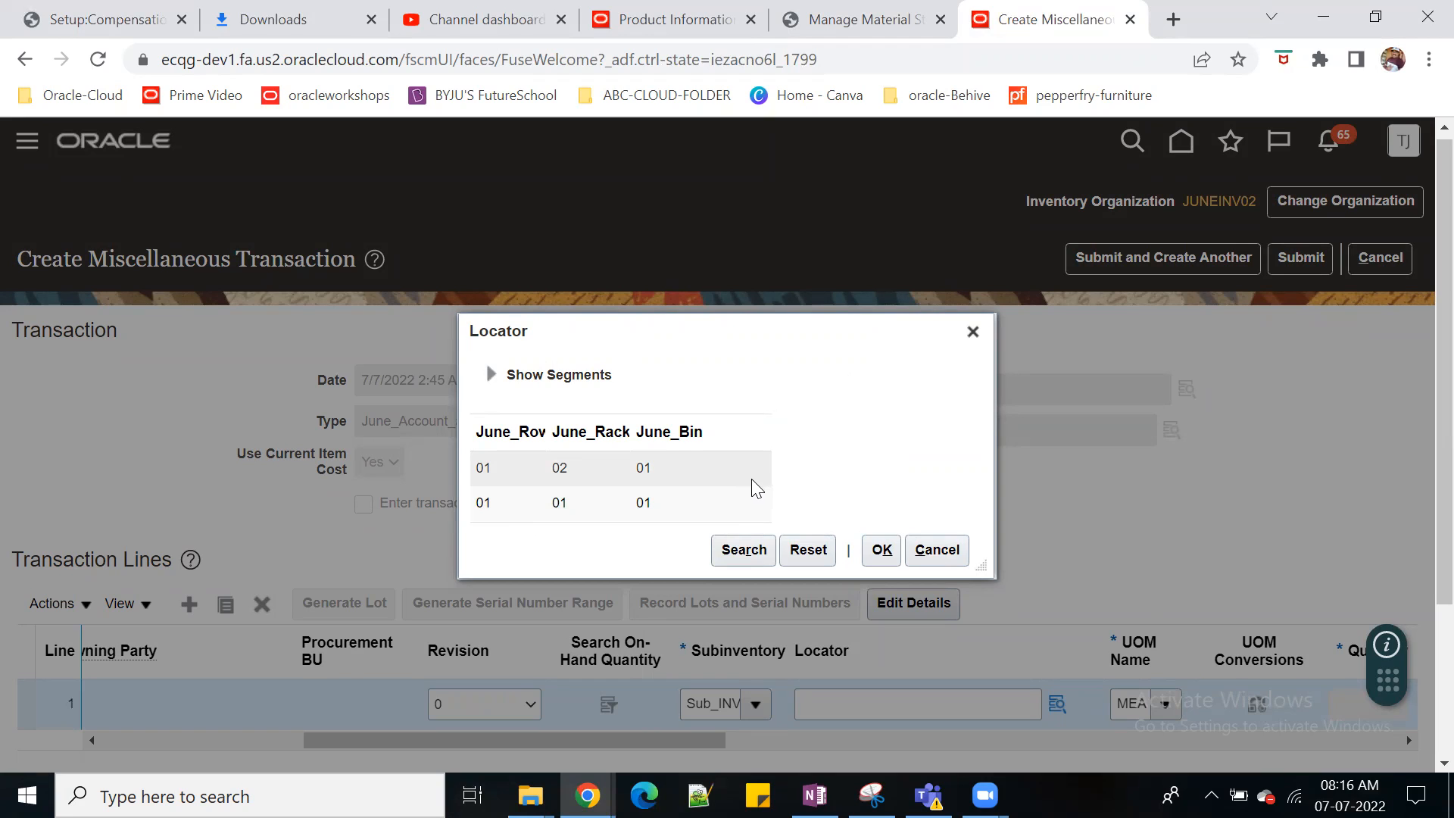
{"action": "left_click", "coordinate": [713, 465]}
{"action": "left_click", "coordinate": [881, 550]}
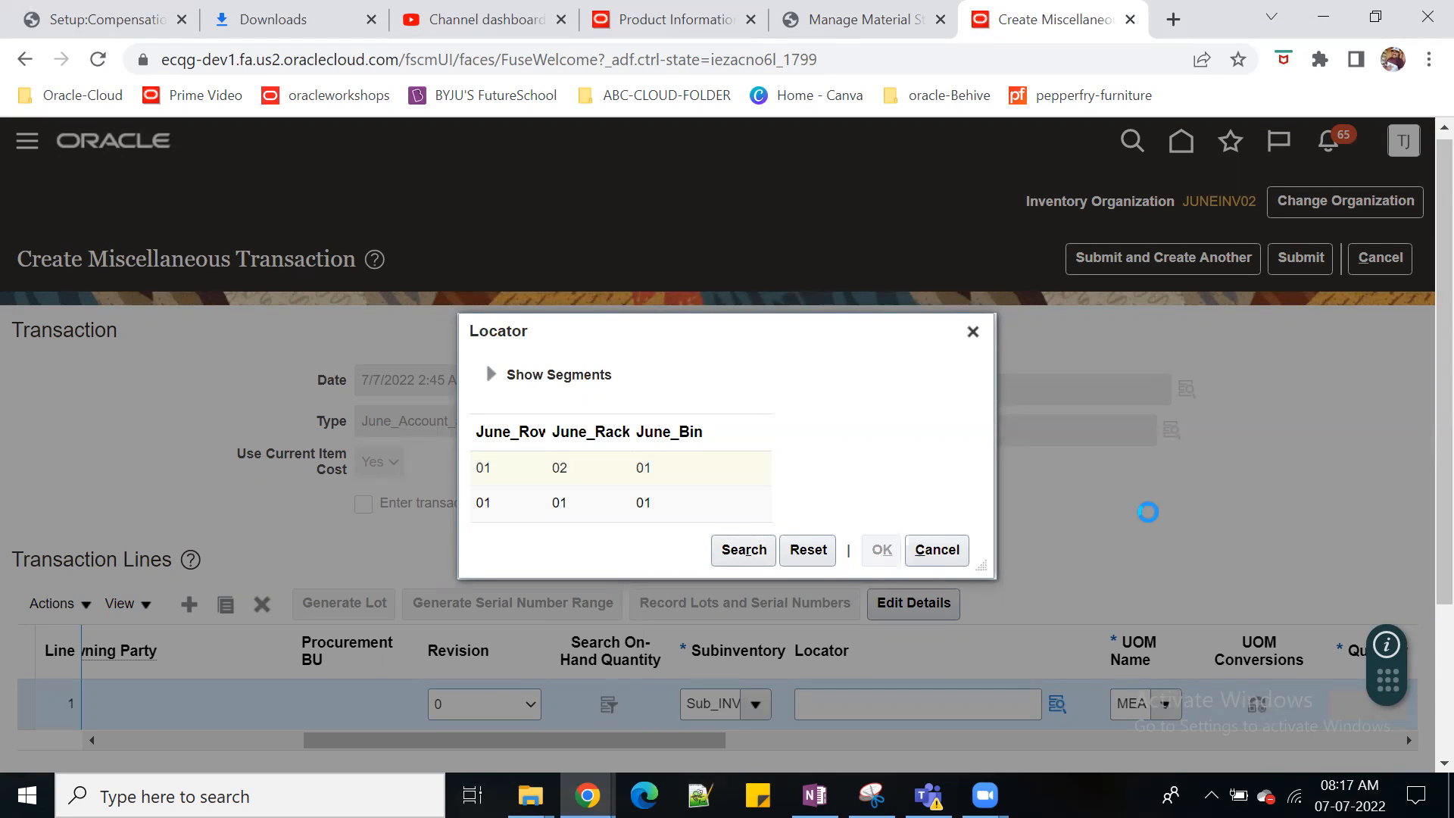
Step: Enter a quantity of 30 on the transaction line and accept the quantity warning
{"action": "scroll", "coordinate": [1153, 522], "scroll_direction": "down", "scroll_amount": 3}
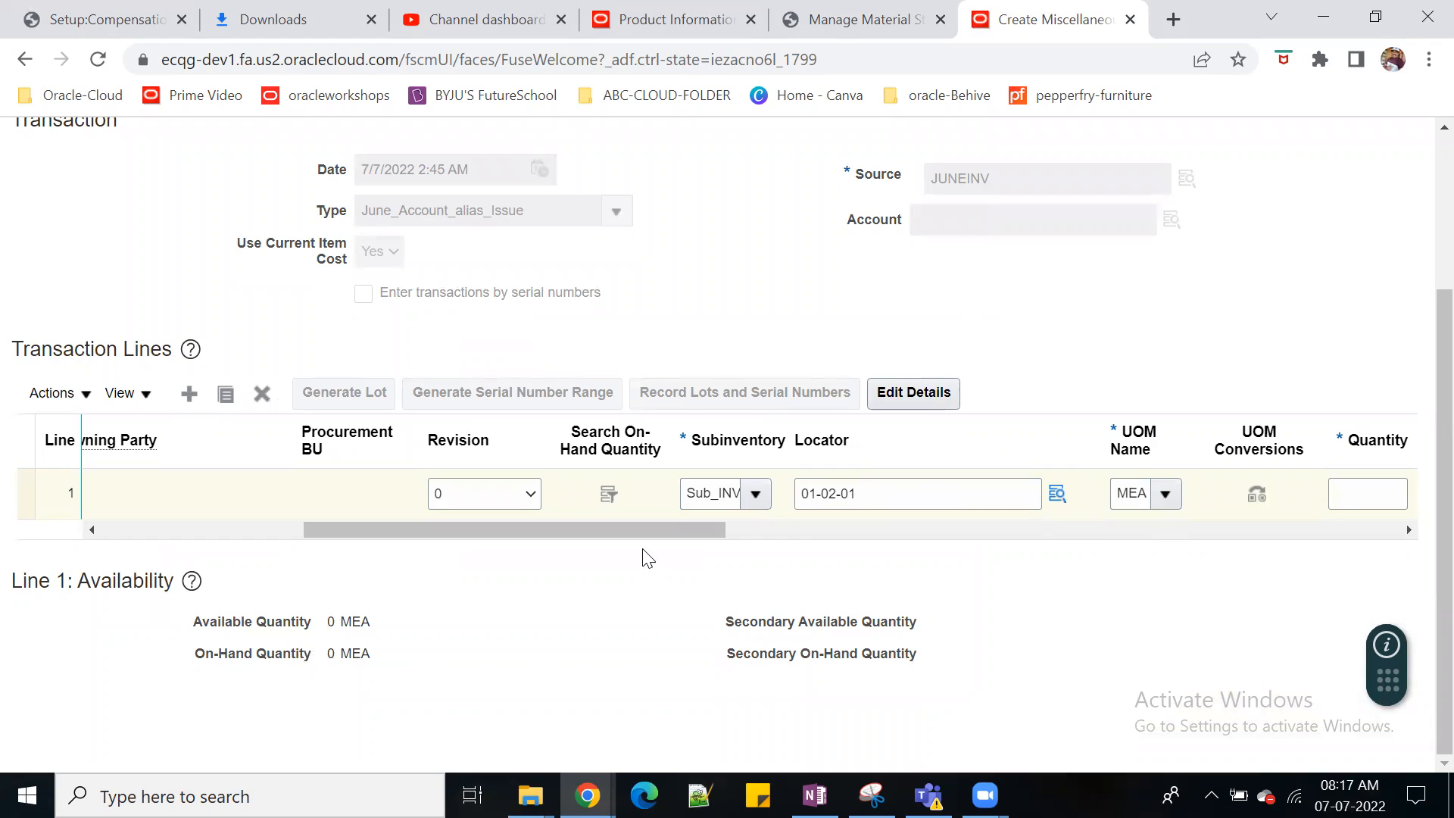
{"action": "left_click_drag", "start_coordinate": [649, 536], "coordinate": [734, 545]}
{"action": "left_click", "coordinate": [1088, 492]}
{"action": "type", "text": "30"}
{"action": "key", "text": "Tab"}
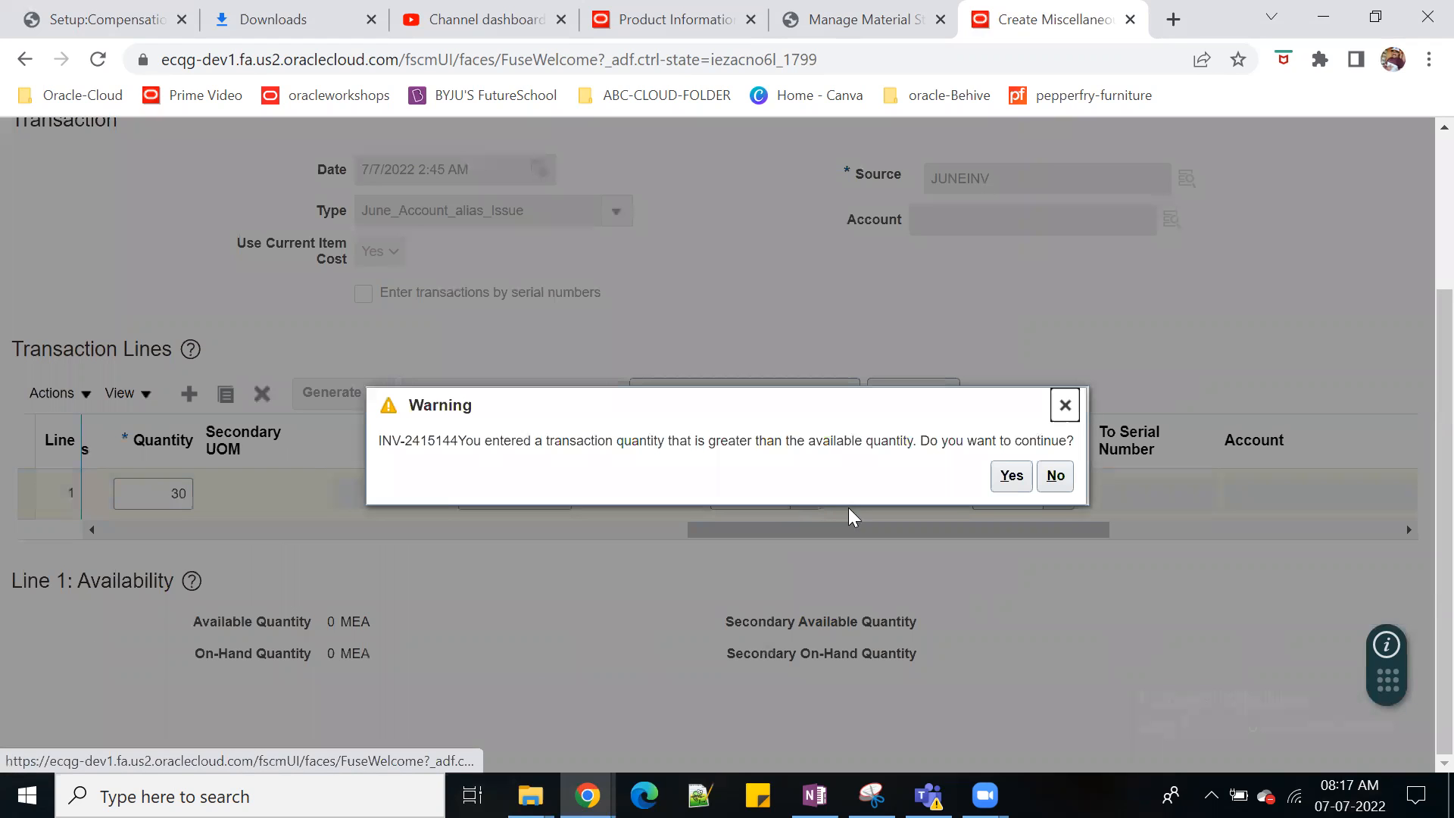
{"action": "left_click", "coordinate": [1012, 476]}
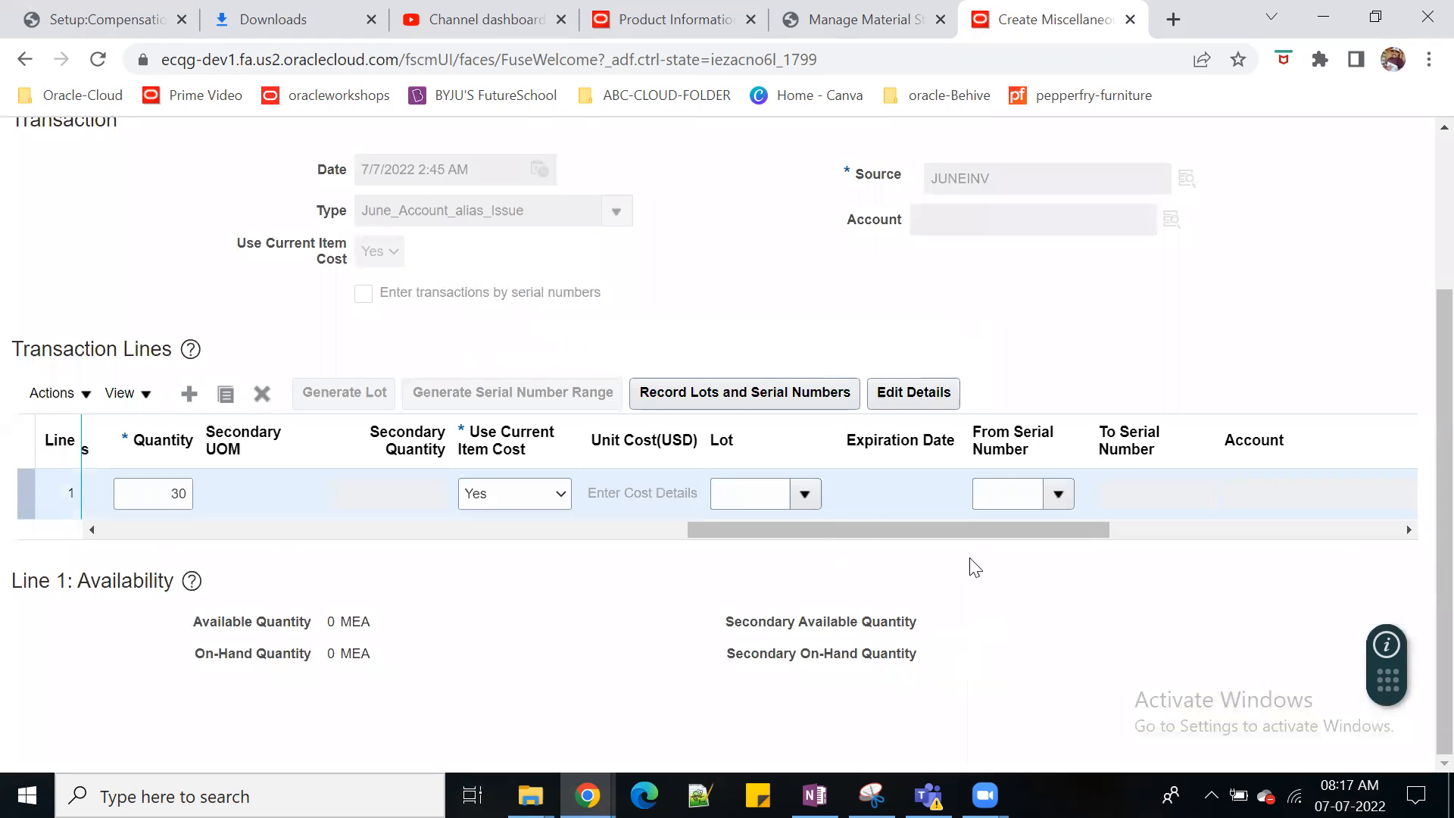
Step: Check which lots can be selected for the transaction line, leaving the lot empty
{"action": "left_click", "coordinate": [814, 492]}
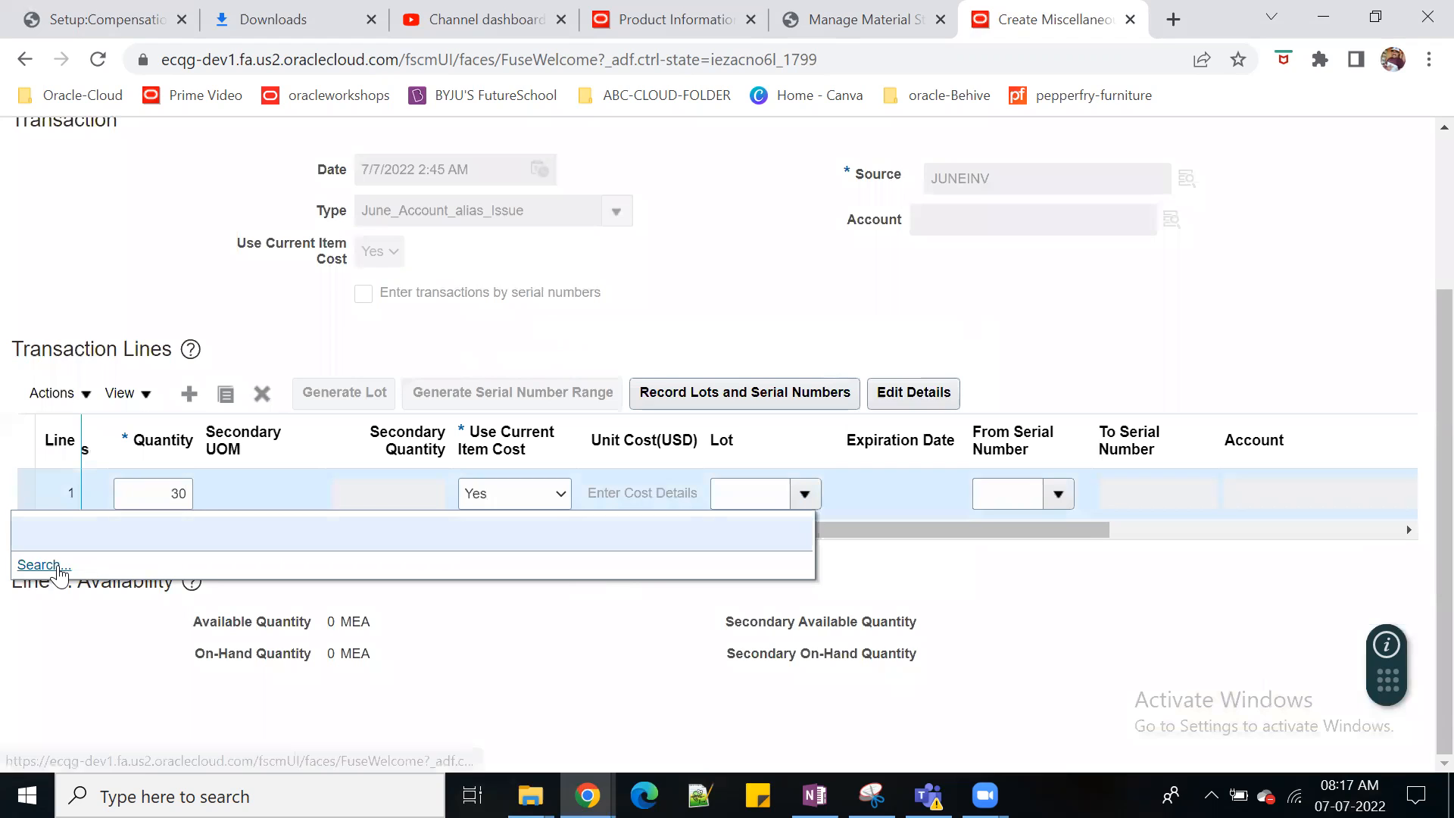
{"action": "left_click", "coordinate": [58, 573]}
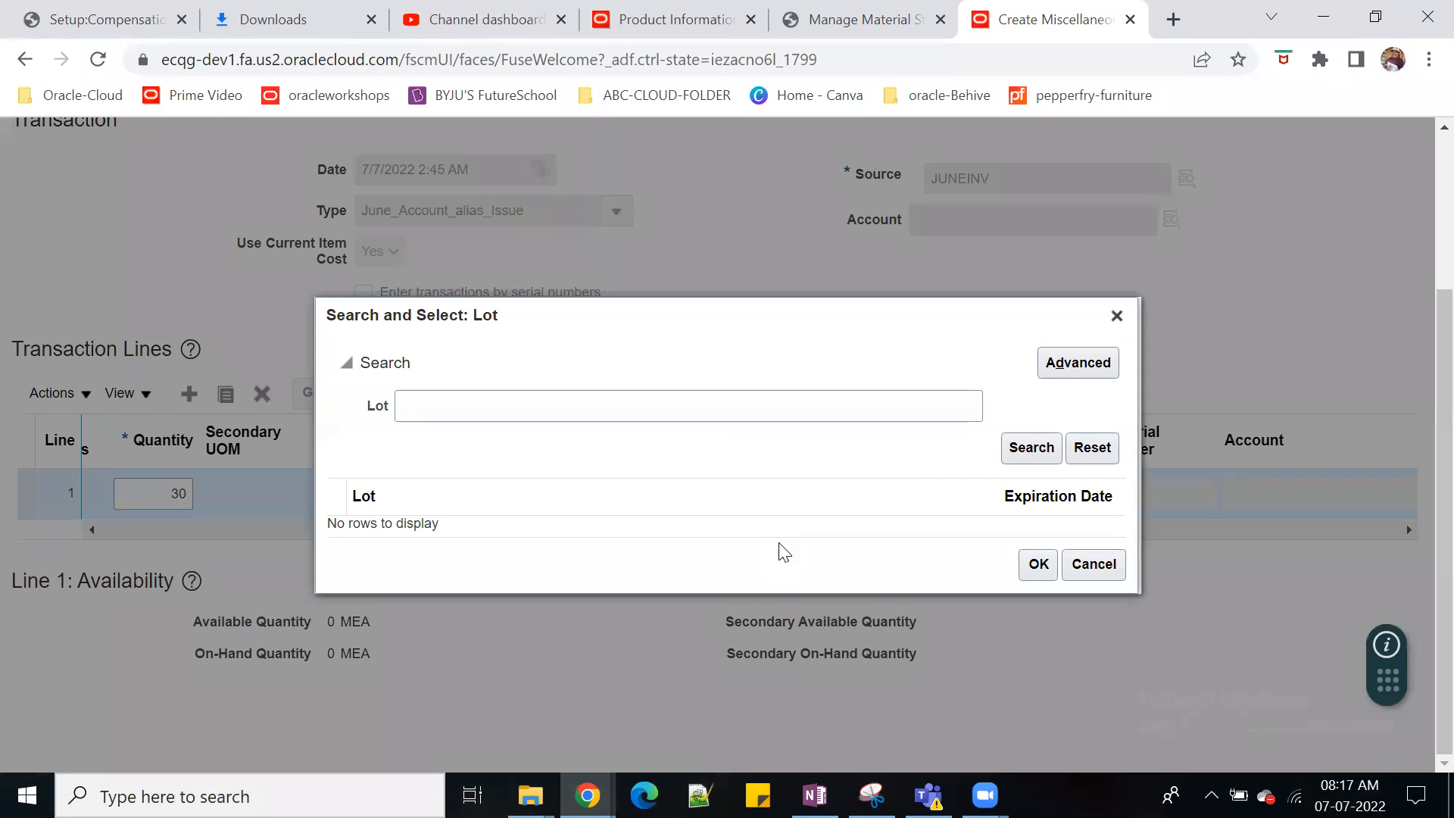
{"action": "left_click", "coordinate": [1094, 566]}
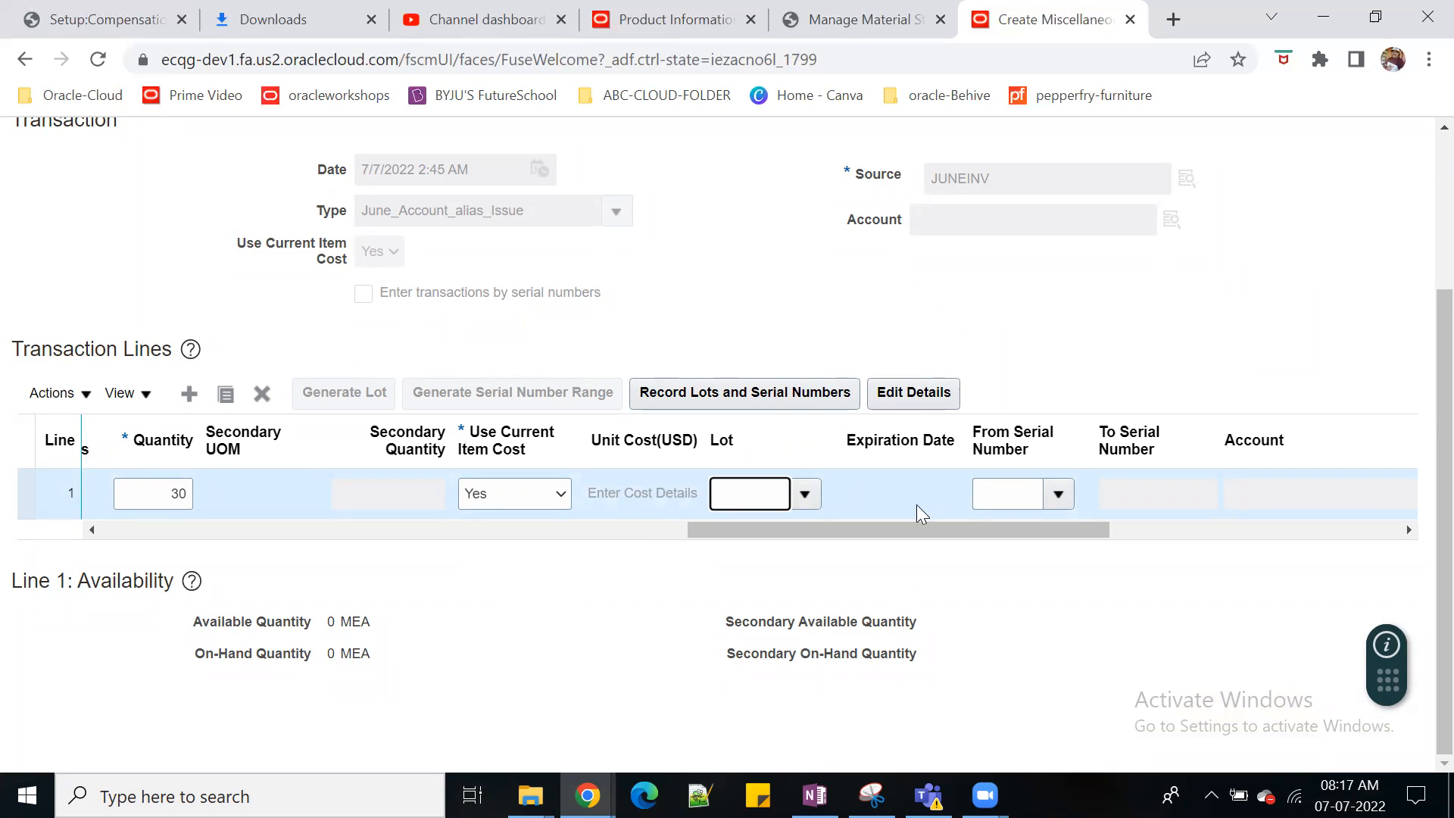
Step: Cancel the miscellaneous transaction, discarding its unsaved changes, and return to the home page
{"action": "scroll", "coordinate": [1174, 489], "scroll_direction": "up", "scroll_amount": 3}
{"action": "left_click", "coordinate": [1379, 263]}
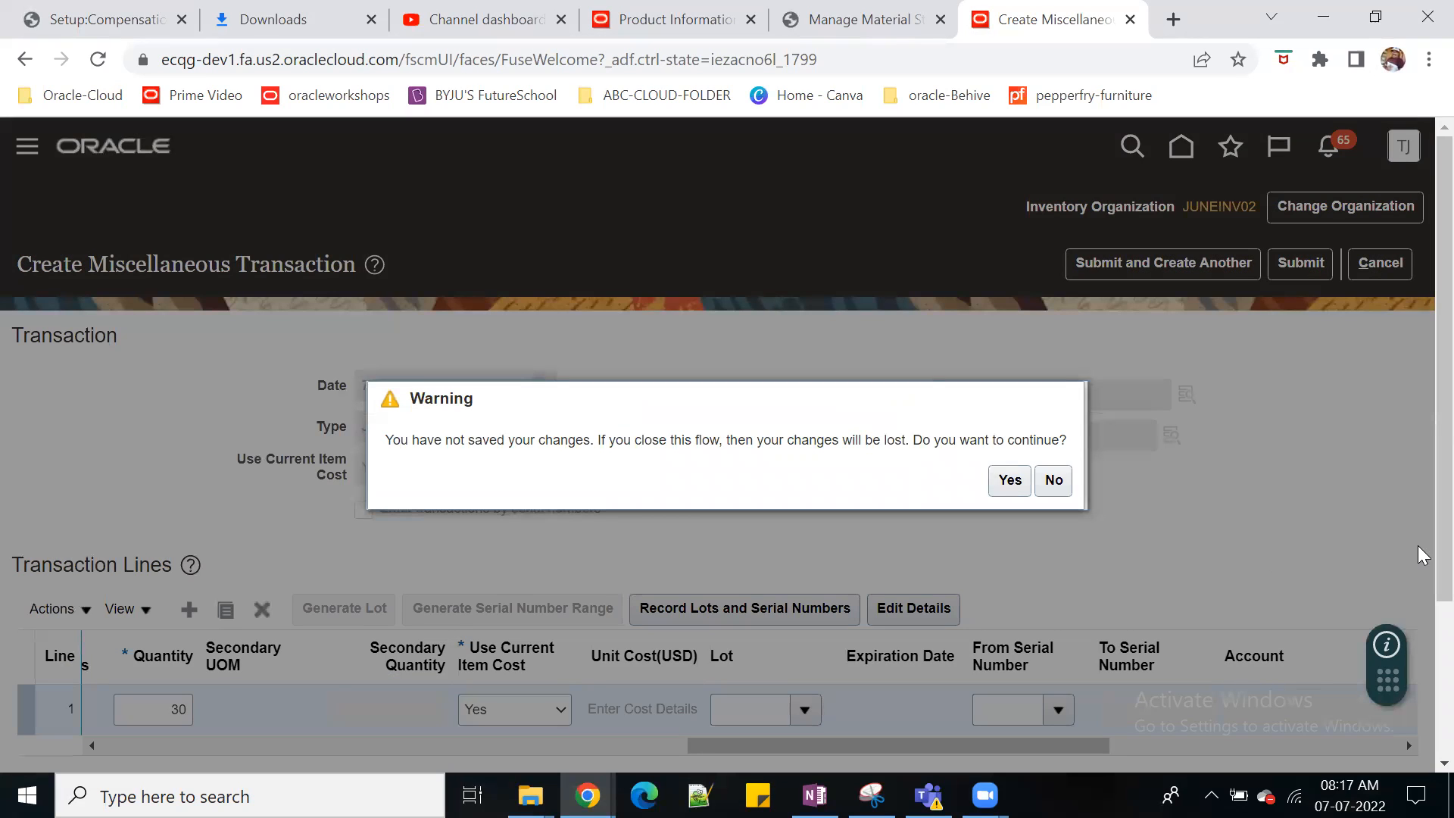
{"action": "left_click", "coordinate": [1009, 479]}
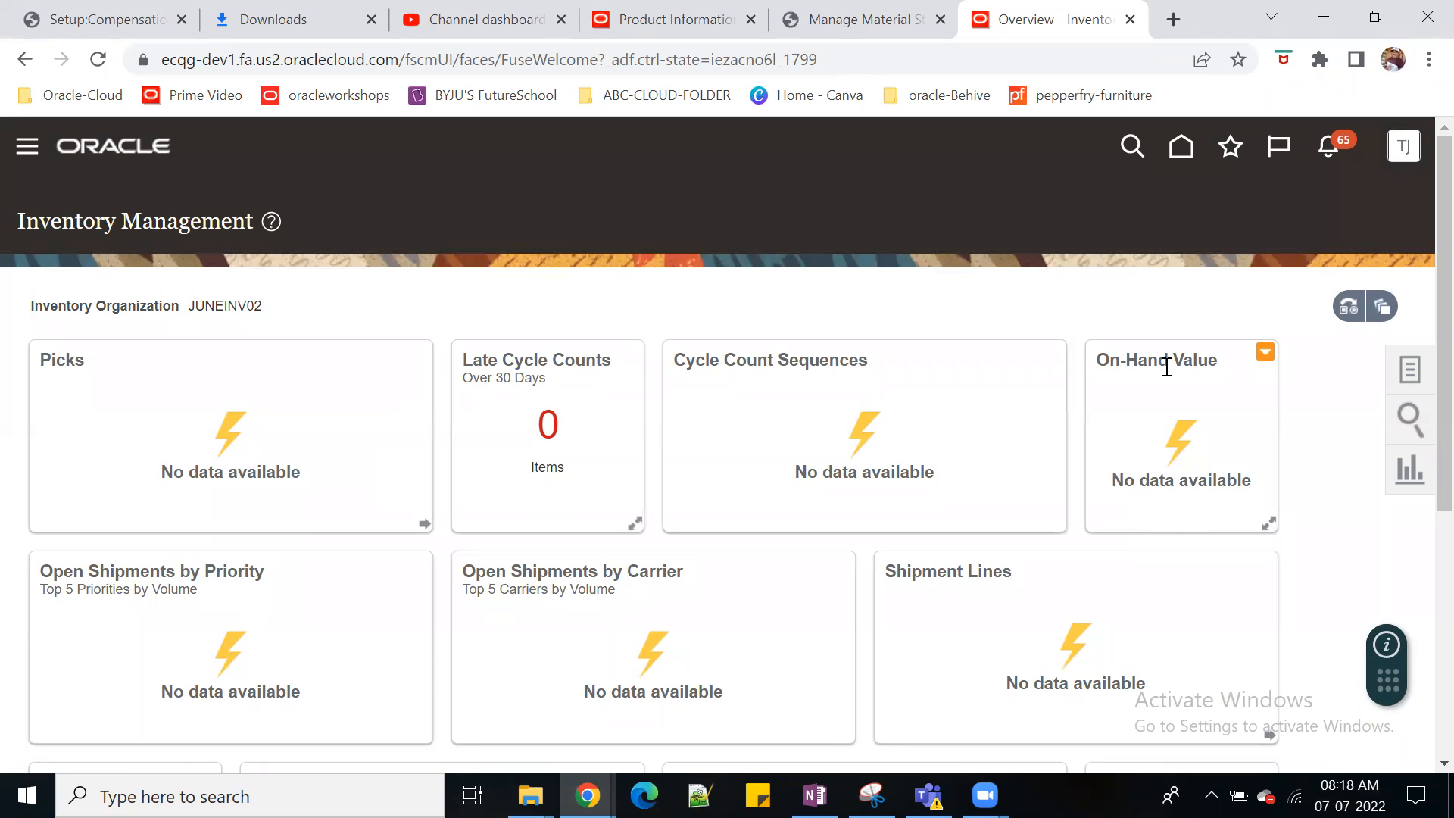
{"action": "left_click", "coordinate": [1174, 150]}
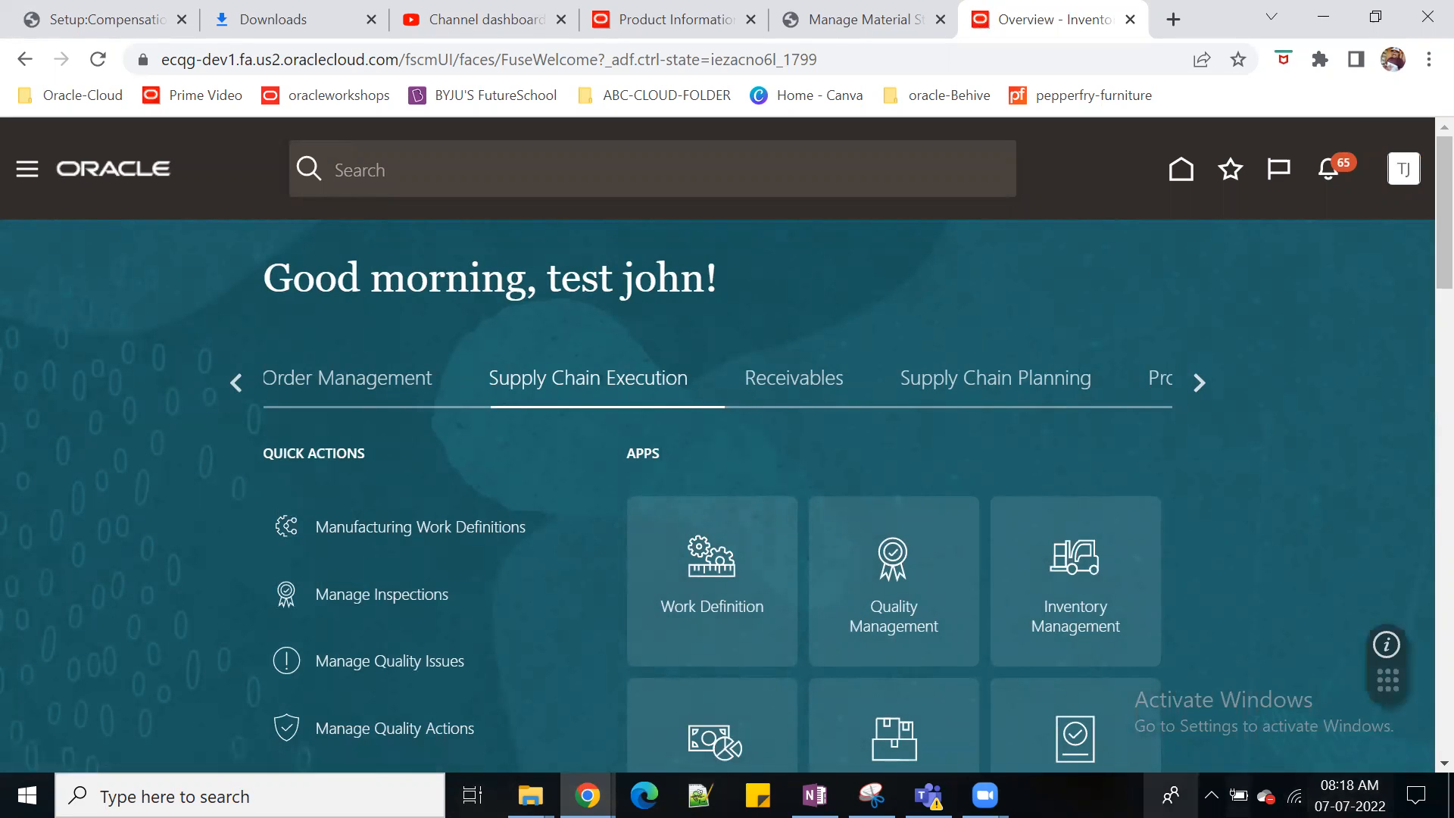
{"action": "mouse_move", "coordinate": [814, 795]}
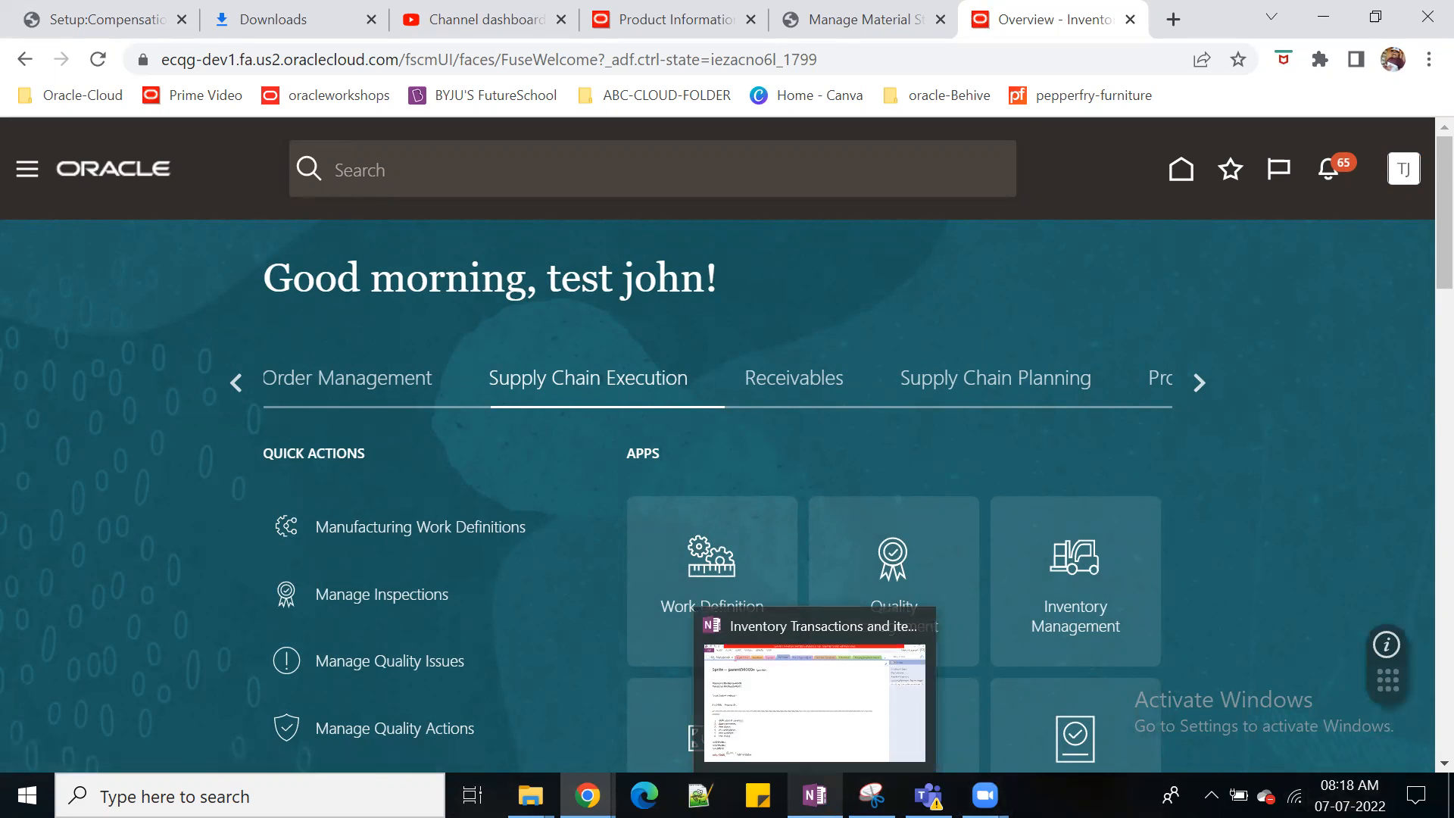
Step: Switch to OneNote and review the notes on inventory accuracy methods and ABC analysis
{"action": "left_click", "coordinate": [815, 743]}
{"action": "scroll", "coordinate": [697, 600], "scroll_direction": "down", "scroll_amount": 8}
{"action": "scroll", "coordinate": [705, 600], "scroll_direction": "up", "scroll_amount": 6}
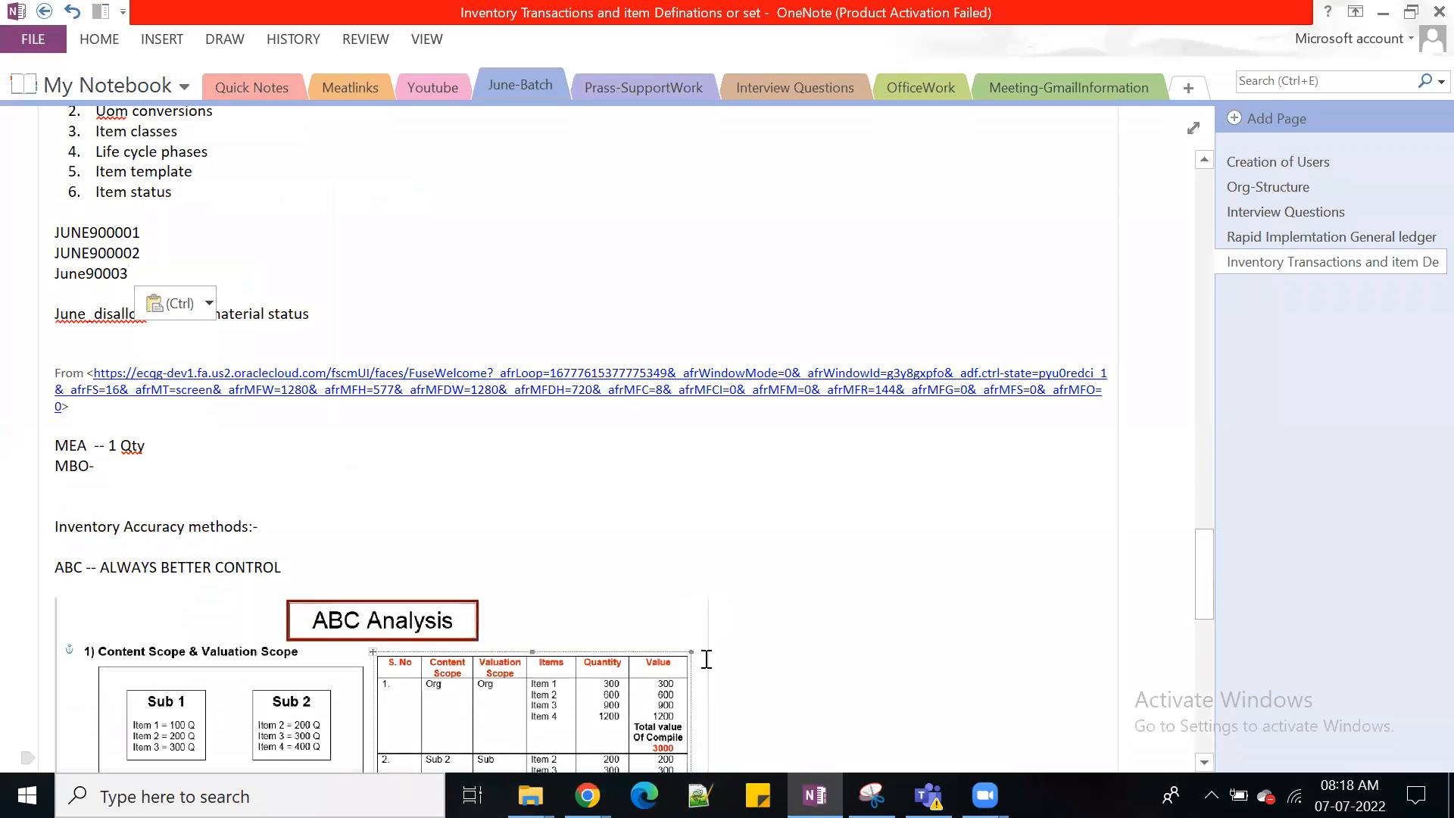
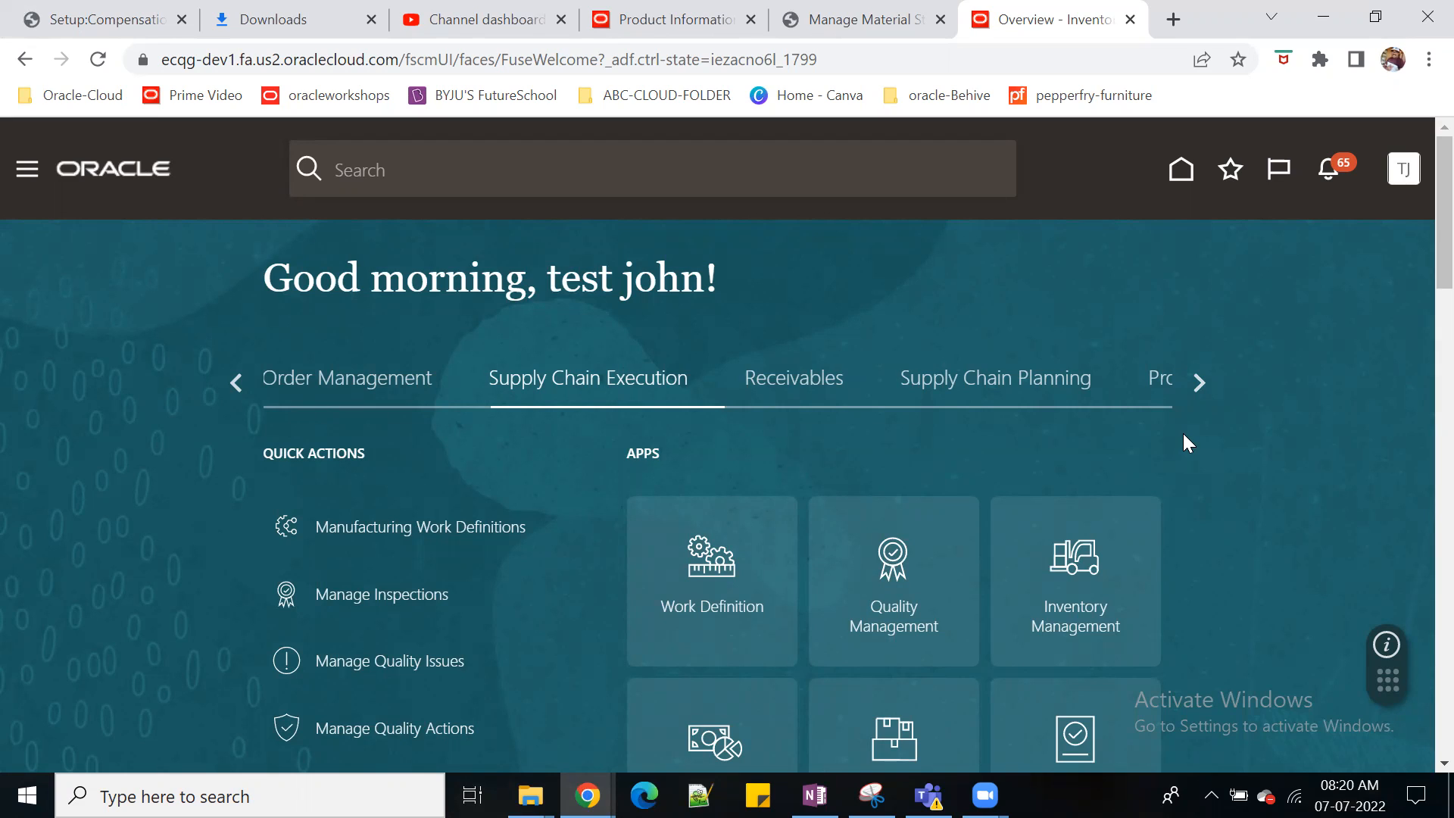
Step: Switch back to the Oracle home page in Chrome and open Manage Items from Product Information Management
{"action": "left_click", "coordinate": [1198, 387]}
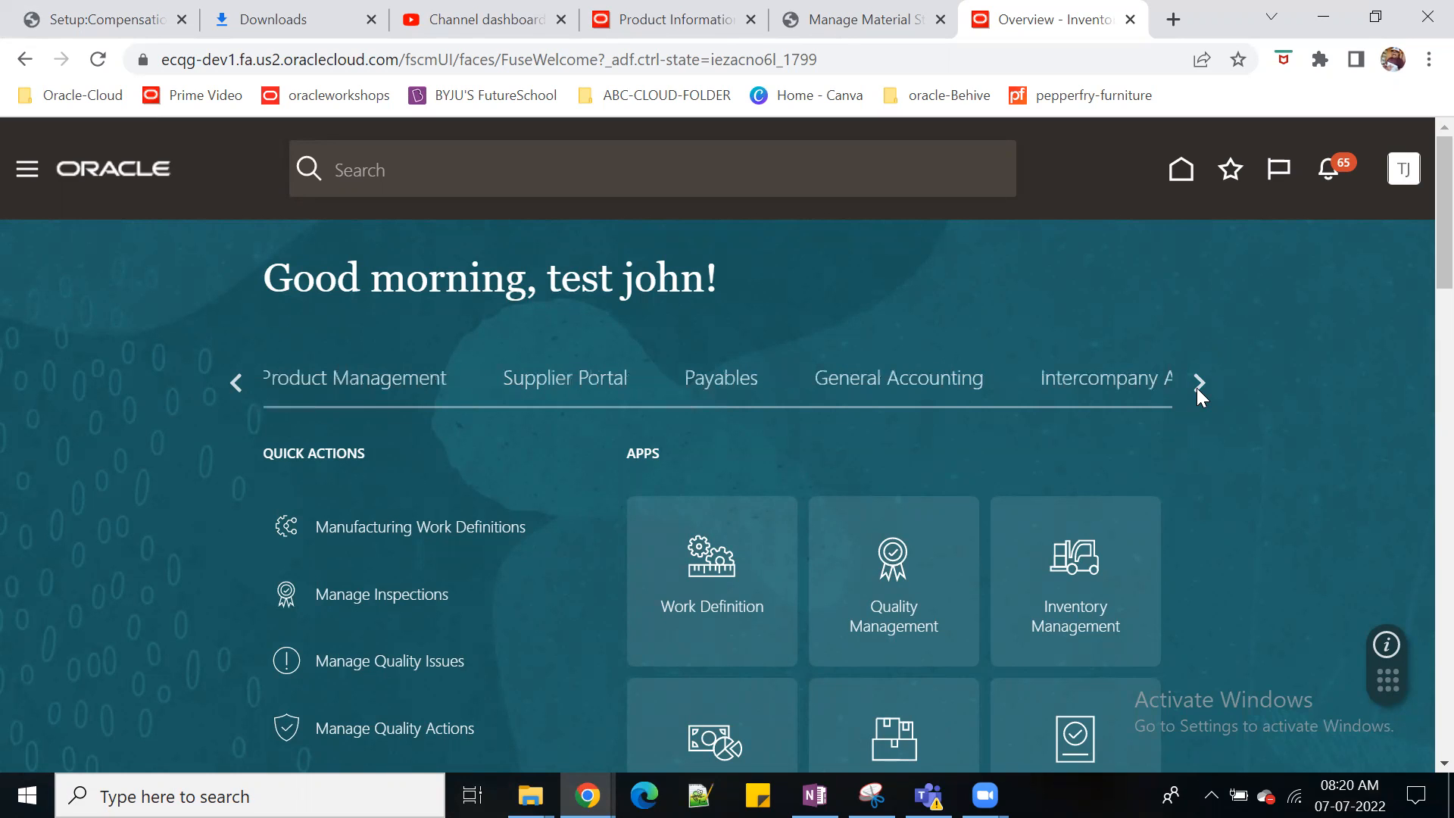
{"action": "left_click", "coordinate": [349, 378]}
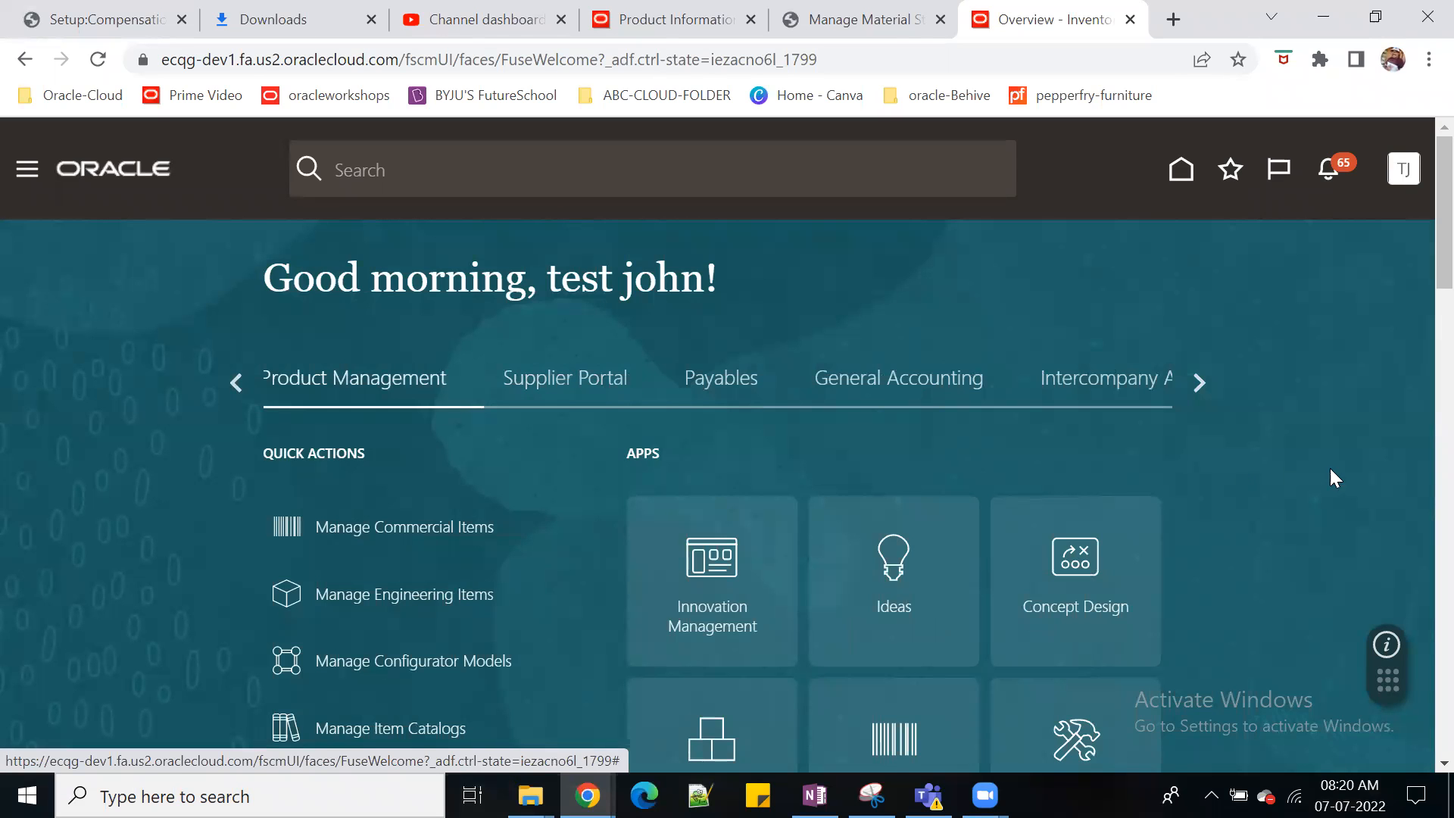
{"action": "scroll", "coordinate": [1314, 462], "scroll_direction": "down", "scroll_amount": 3}
{"action": "left_click", "coordinate": [932, 580]}
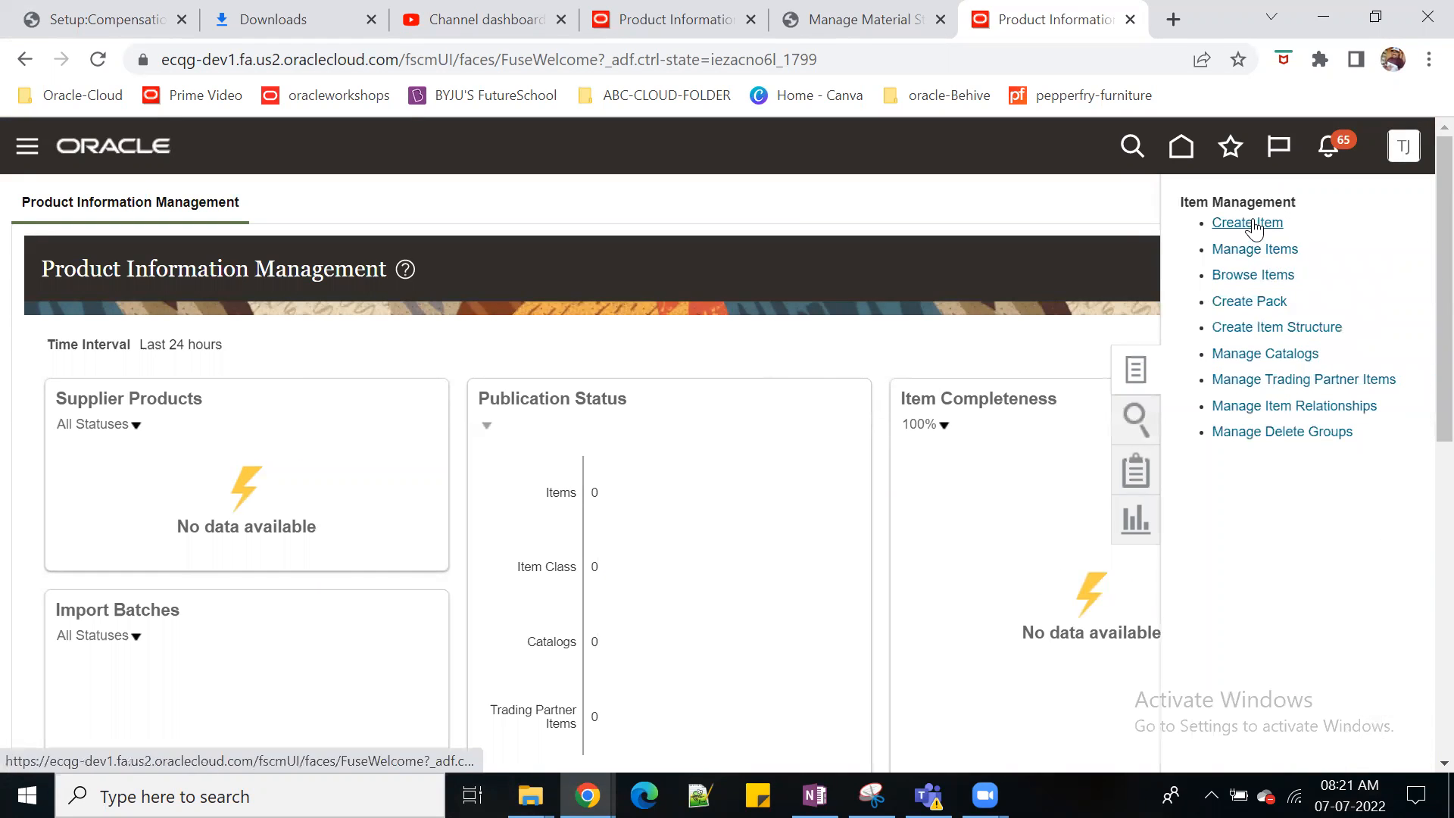
{"action": "left_click", "coordinate": [1263, 252]}
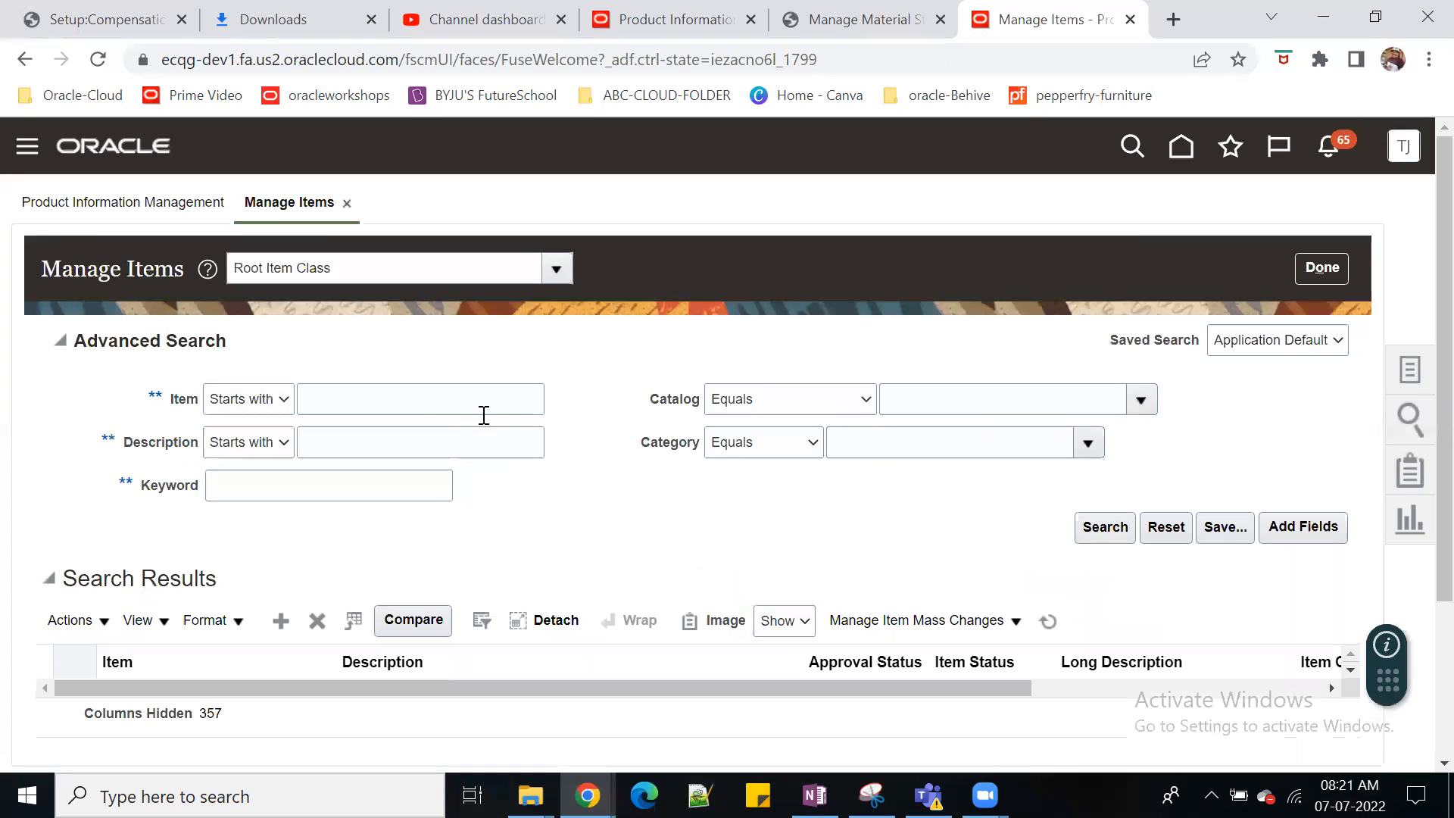
Step: Search the items for those whose item number starts with June900003
{"action": "left_click", "coordinate": [399, 406]}
{"action": "type", "text": "June90006"}
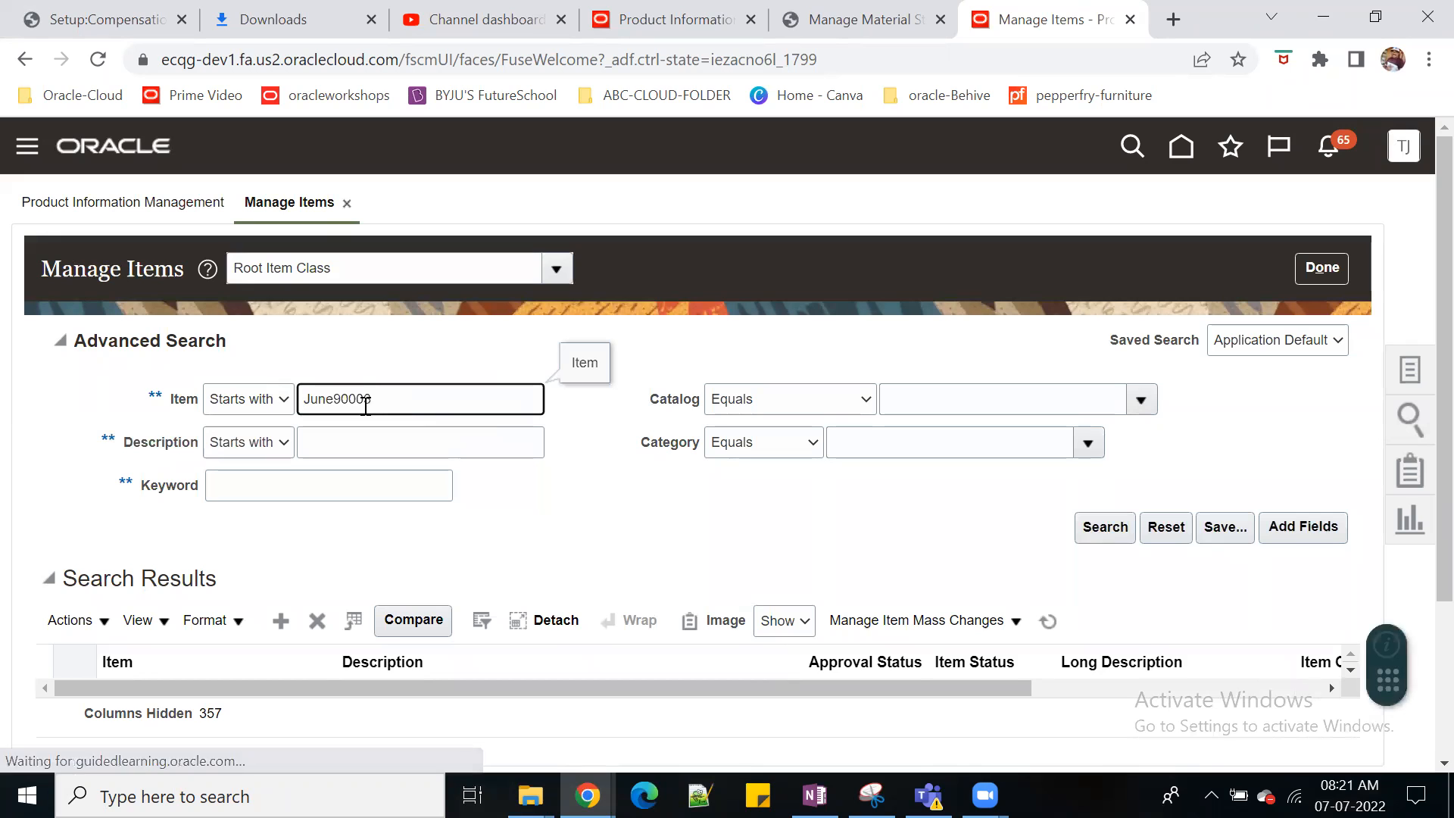
{"action": "left_click", "coordinate": [365, 405]}
{"action": "type", "text": "0"}
{"action": "left_click", "coordinate": [1104, 527]}
{"action": "scroll", "coordinate": [1038, 584], "scroll_direction": "down", "scroll_amount": 3}
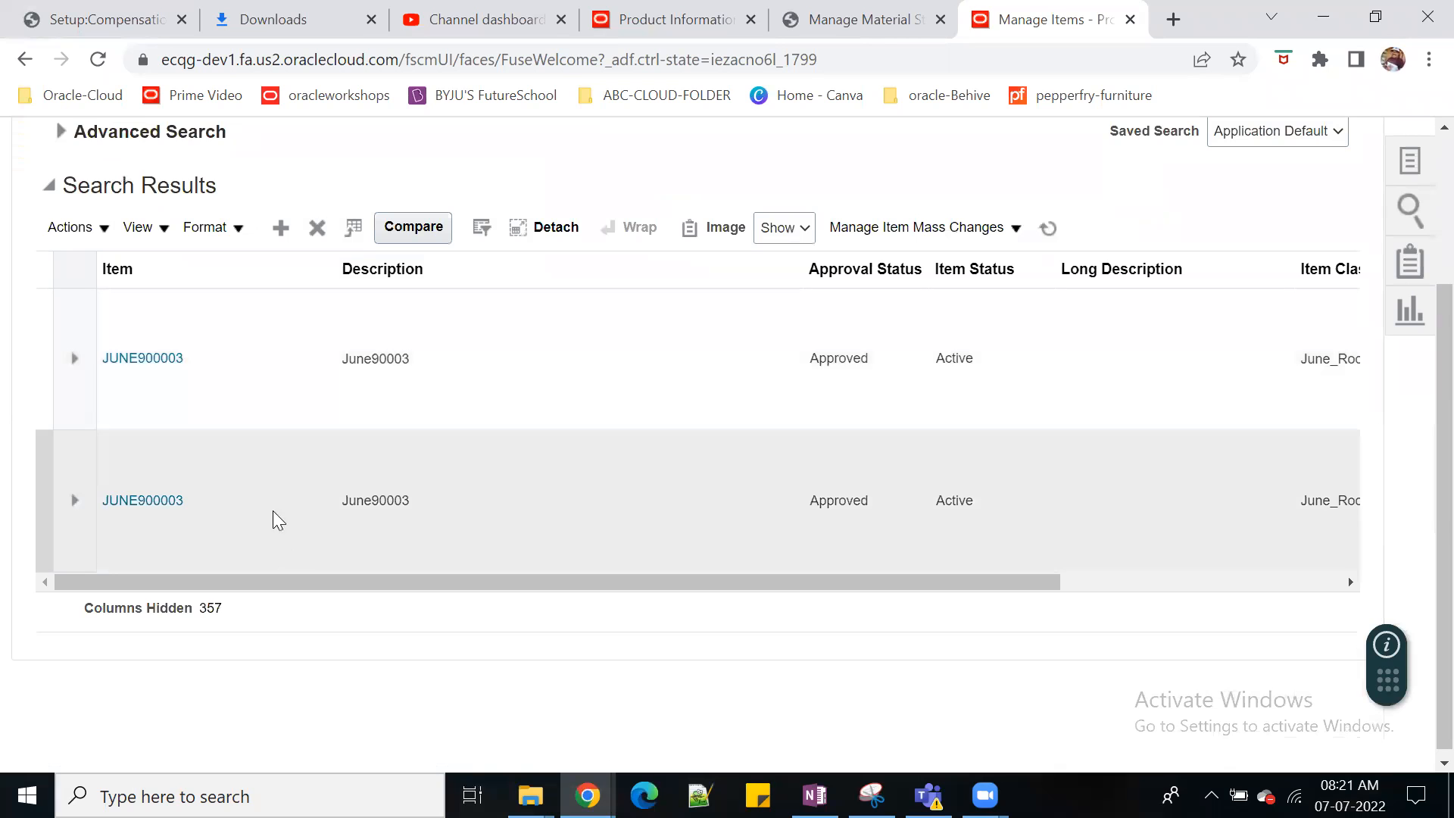
Step: Open the second JUNE900003 search result and display its Inventory specifications under Item Organization
{"action": "left_click", "coordinate": [265, 508]}
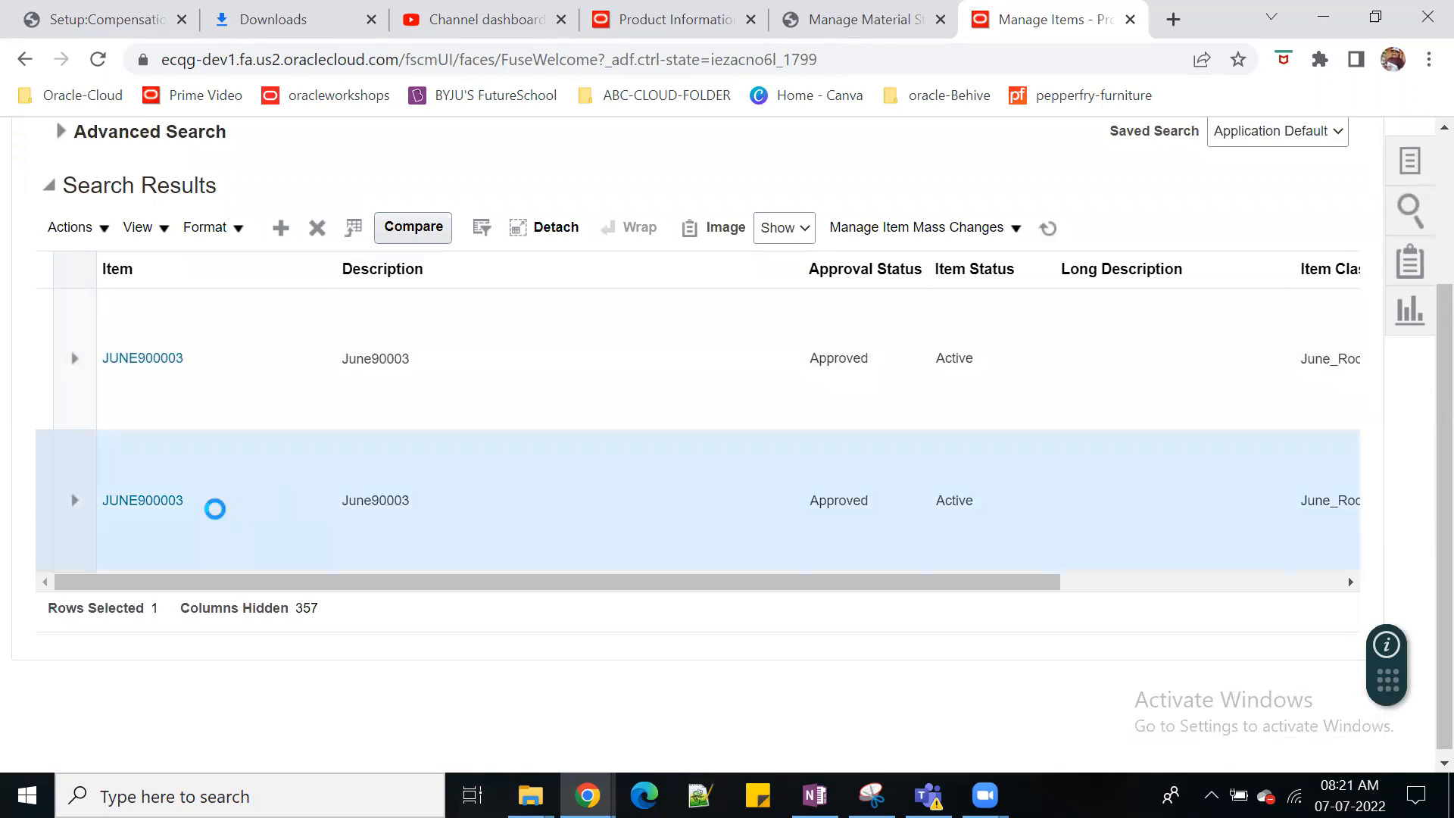
{"action": "left_click", "coordinate": [168, 501]}
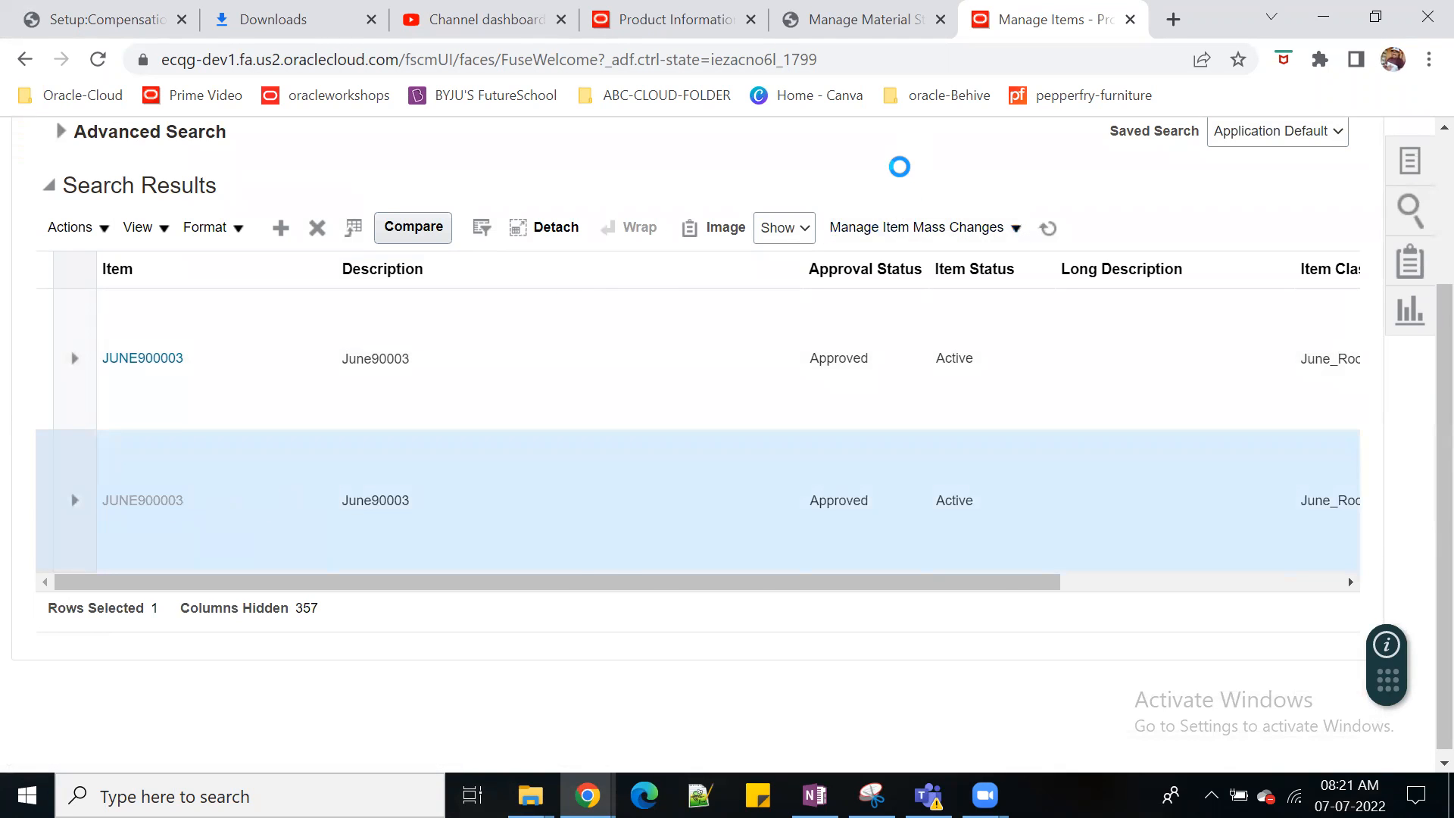
{"action": "scroll", "coordinate": [194, 314], "scroll_direction": "down", "scroll_amount": 5}
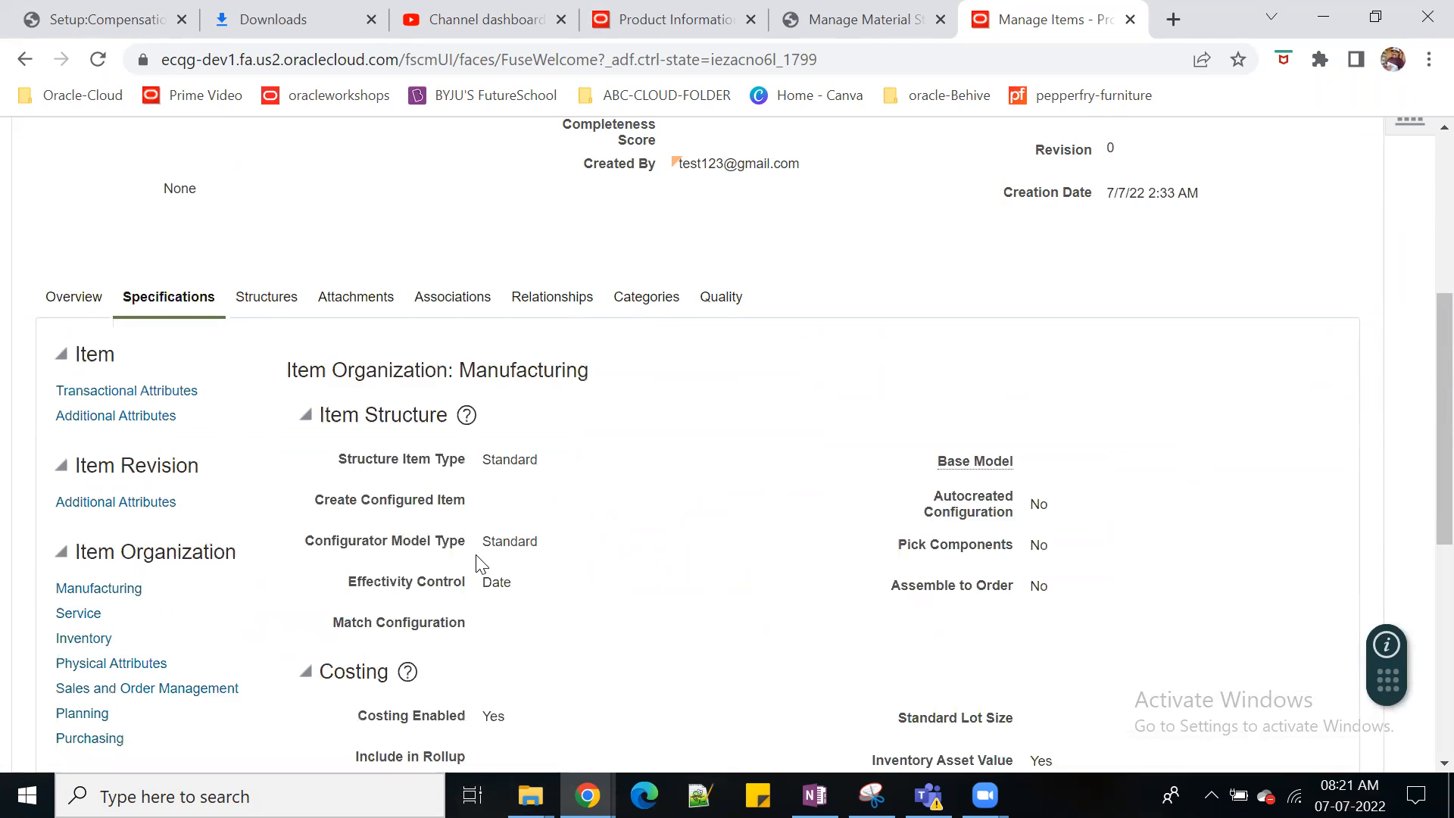
{"action": "scroll", "coordinate": [477, 558], "scroll_direction": "down", "scroll_amount": 6}
{"action": "left_click", "coordinate": [92, 190]}
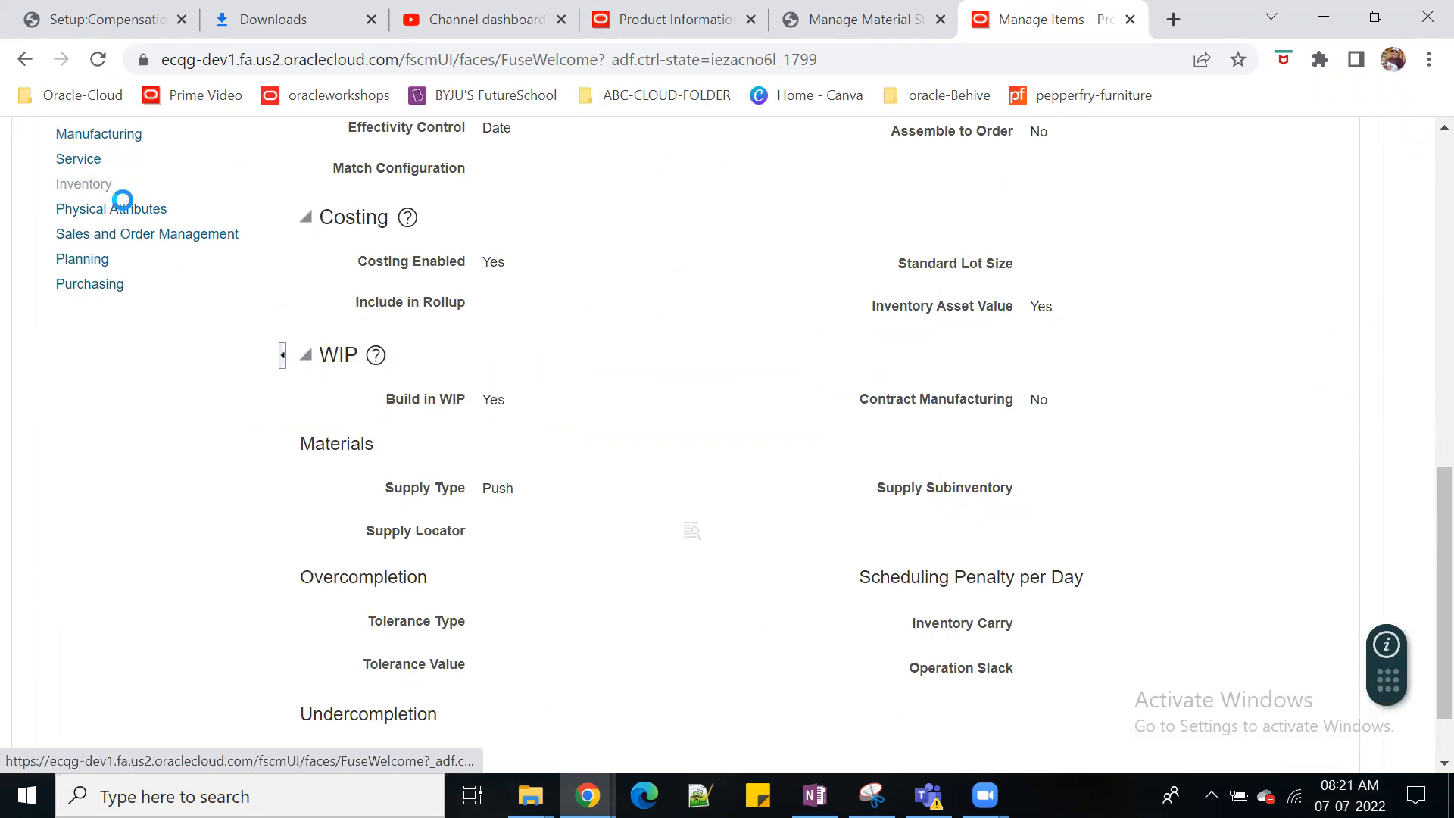
Step: Review the item's organization and its inventory specifications, including the cycle count, status and locator settings
{"action": "scroll", "coordinate": [674, 540], "scroll_direction": "down", "scroll_amount": 14}
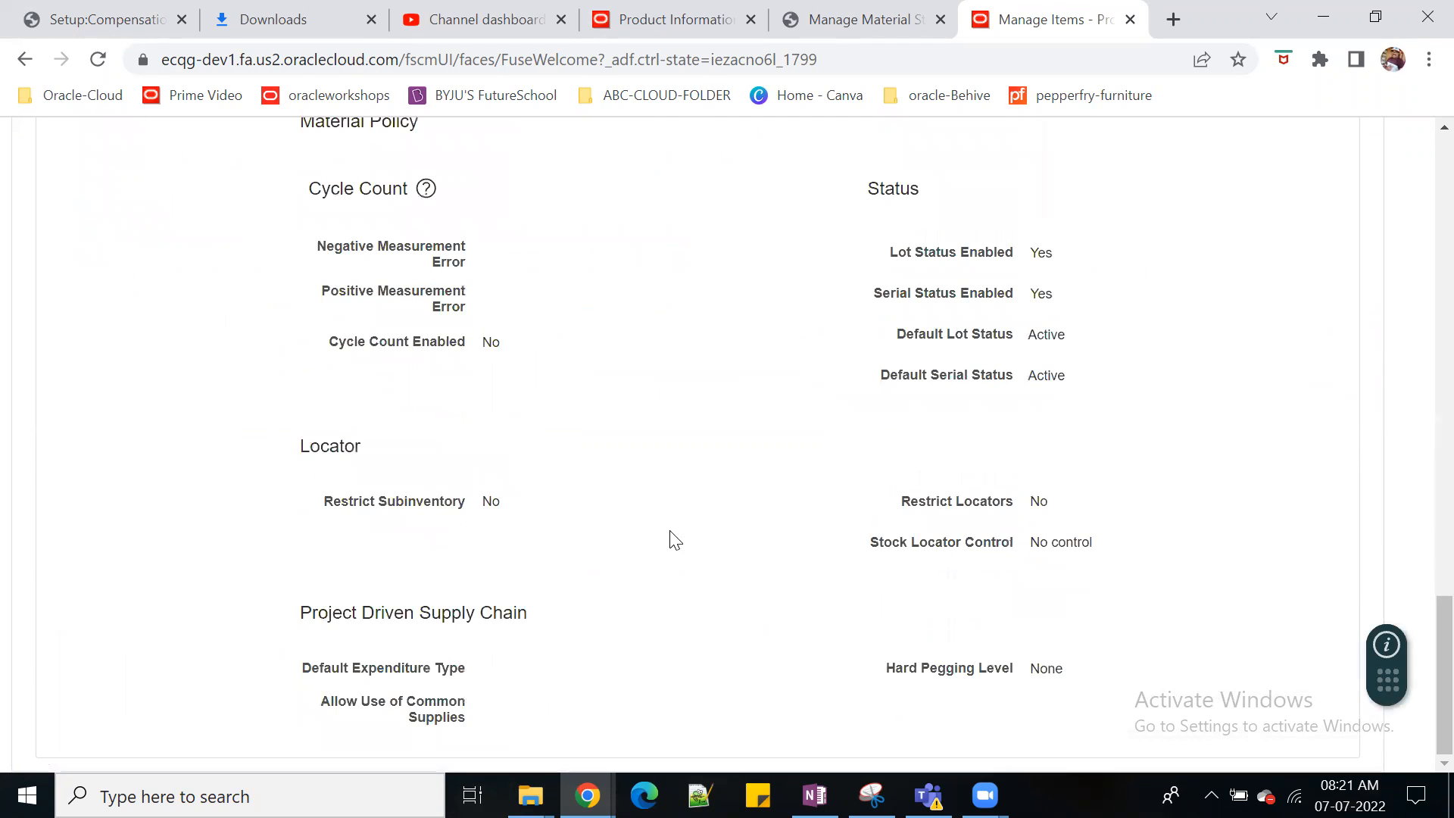
{"action": "scroll", "coordinate": [675, 539], "scroll_direction": "up", "scroll_amount": 20}
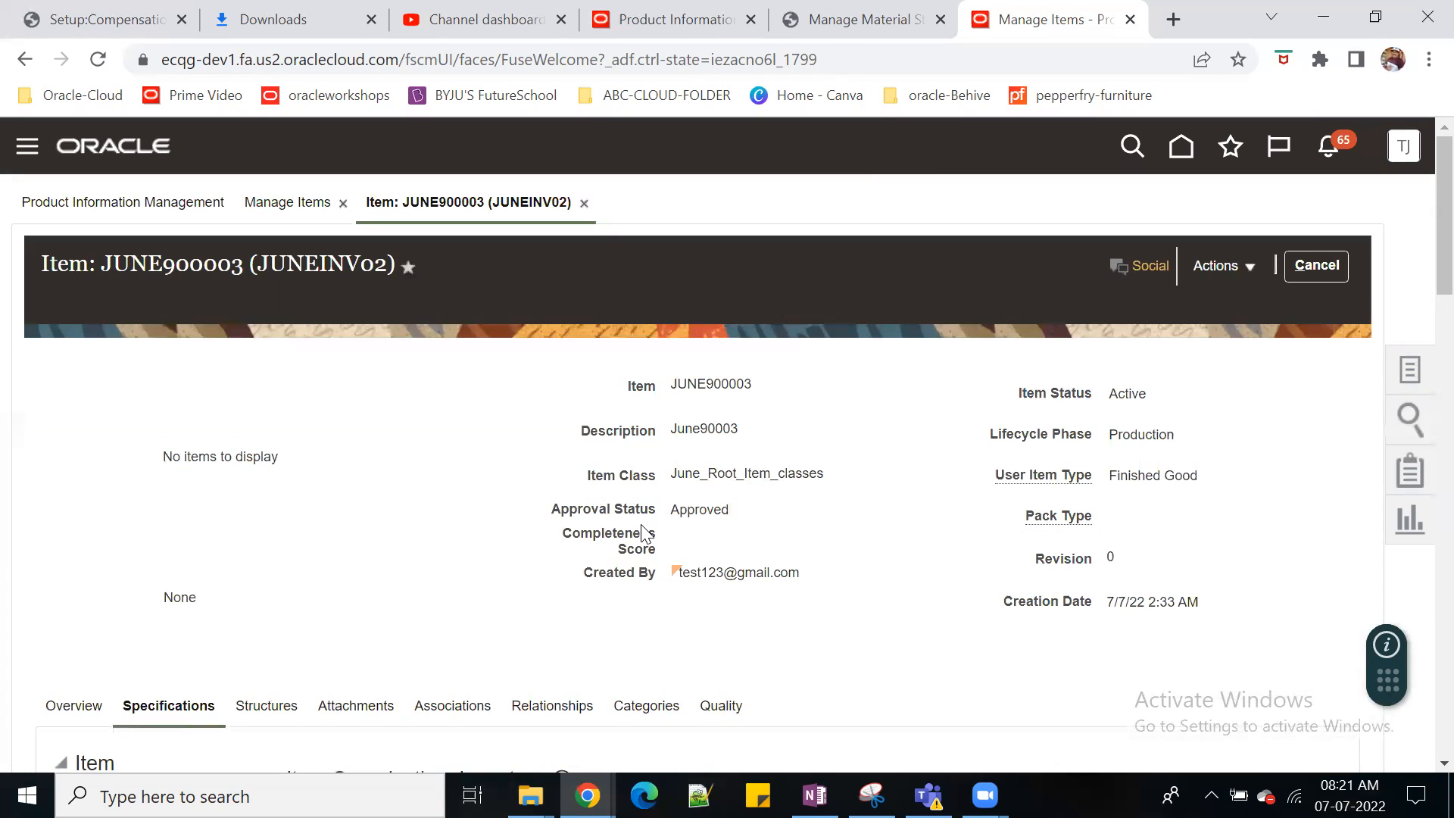
{"action": "left_click_drag", "start_coordinate": [259, 265], "coordinate": [397, 266]}
{"action": "scroll", "coordinate": [704, 541], "scroll_direction": "down", "scroll_amount": 7}
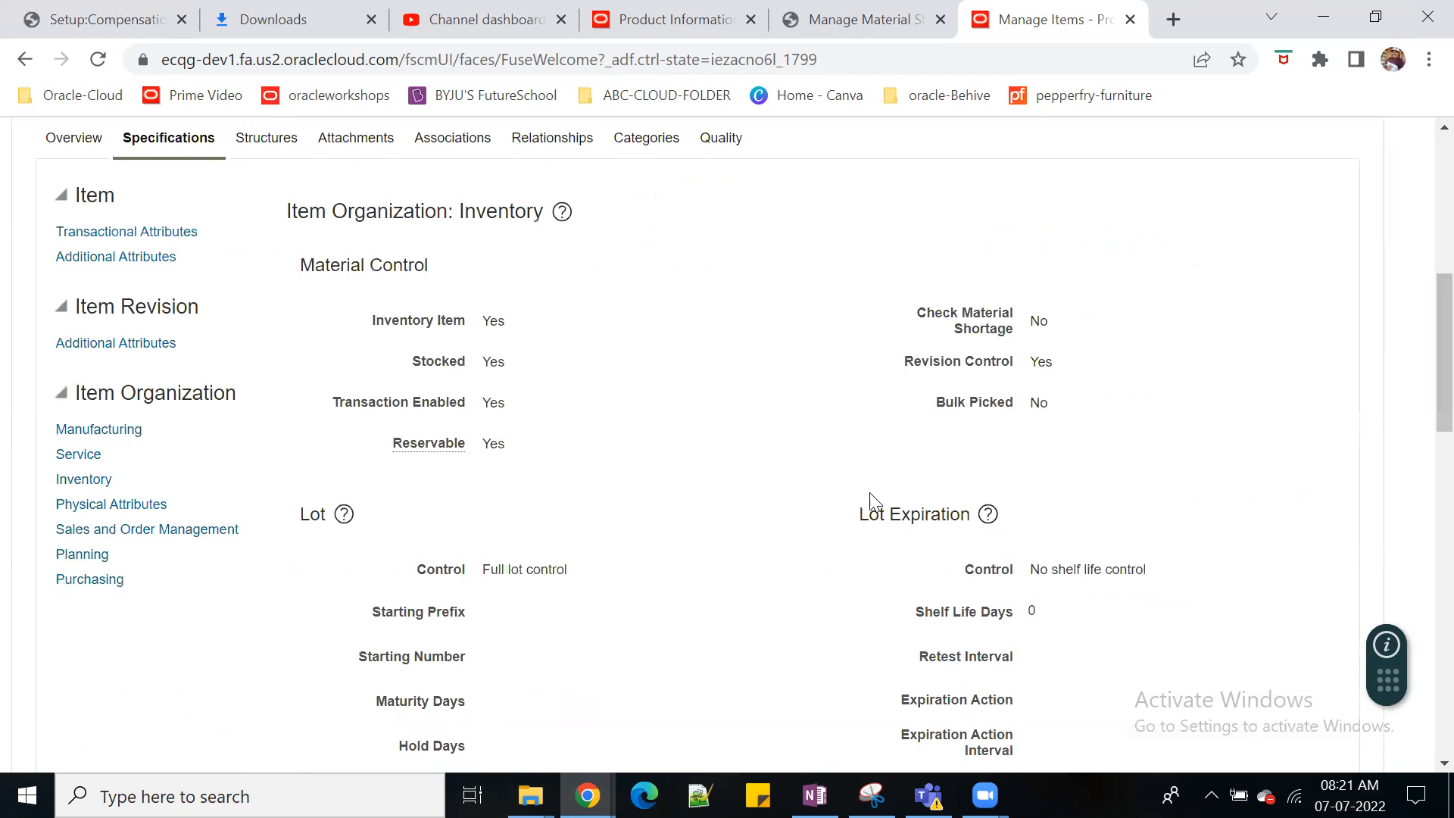
{"action": "scroll", "coordinate": [867, 504], "scroll_direction": "up", "scroll_amount": 7}
{"action": "scroll", "coordinate": [526, 561], "scroll_direction": "down", "scroll_amount": 4}
Step: Open the item's master record in organization 000 from its associations and display its Inventory specifications
{"action": "left_click", "coordinate": [453, 366]}
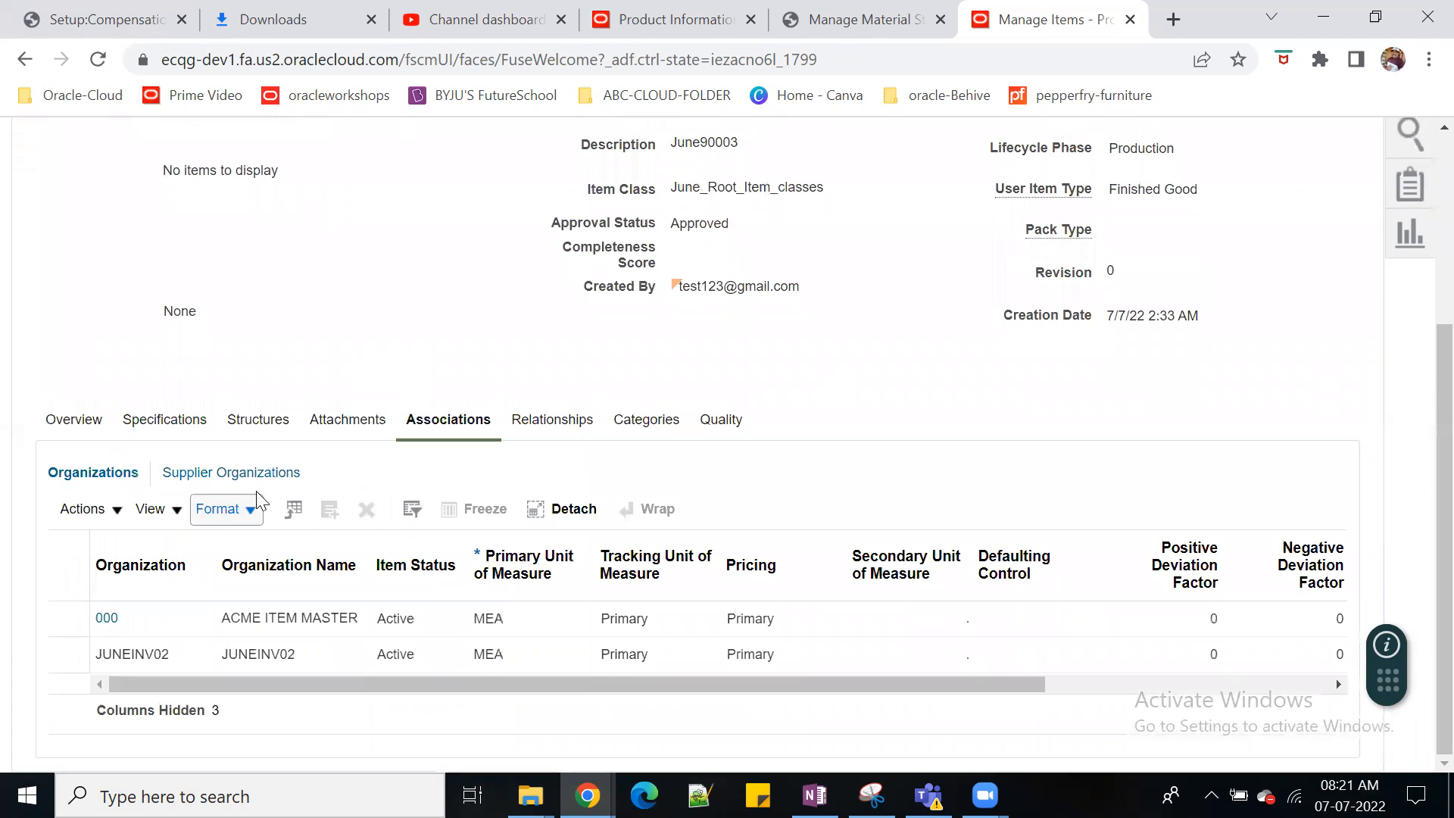
{"action": "left_click", "coordinate": [107, 618]}
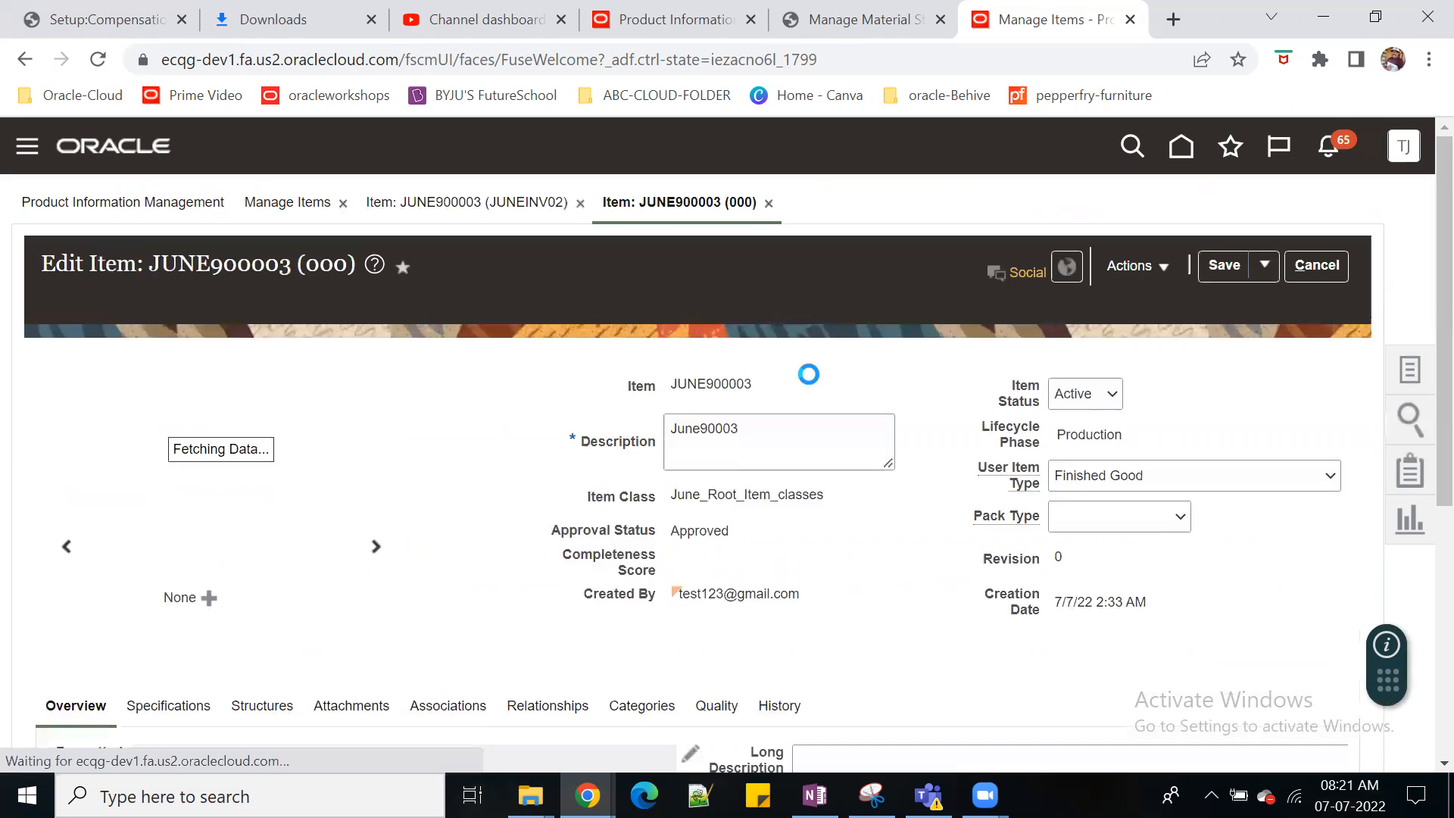
{"action": "scroll", "coordinate": [571, 504], "scroll_direction": "down", "scroll_amount": 3}
{"action": "left_click", "coordinate": [165, 366]}
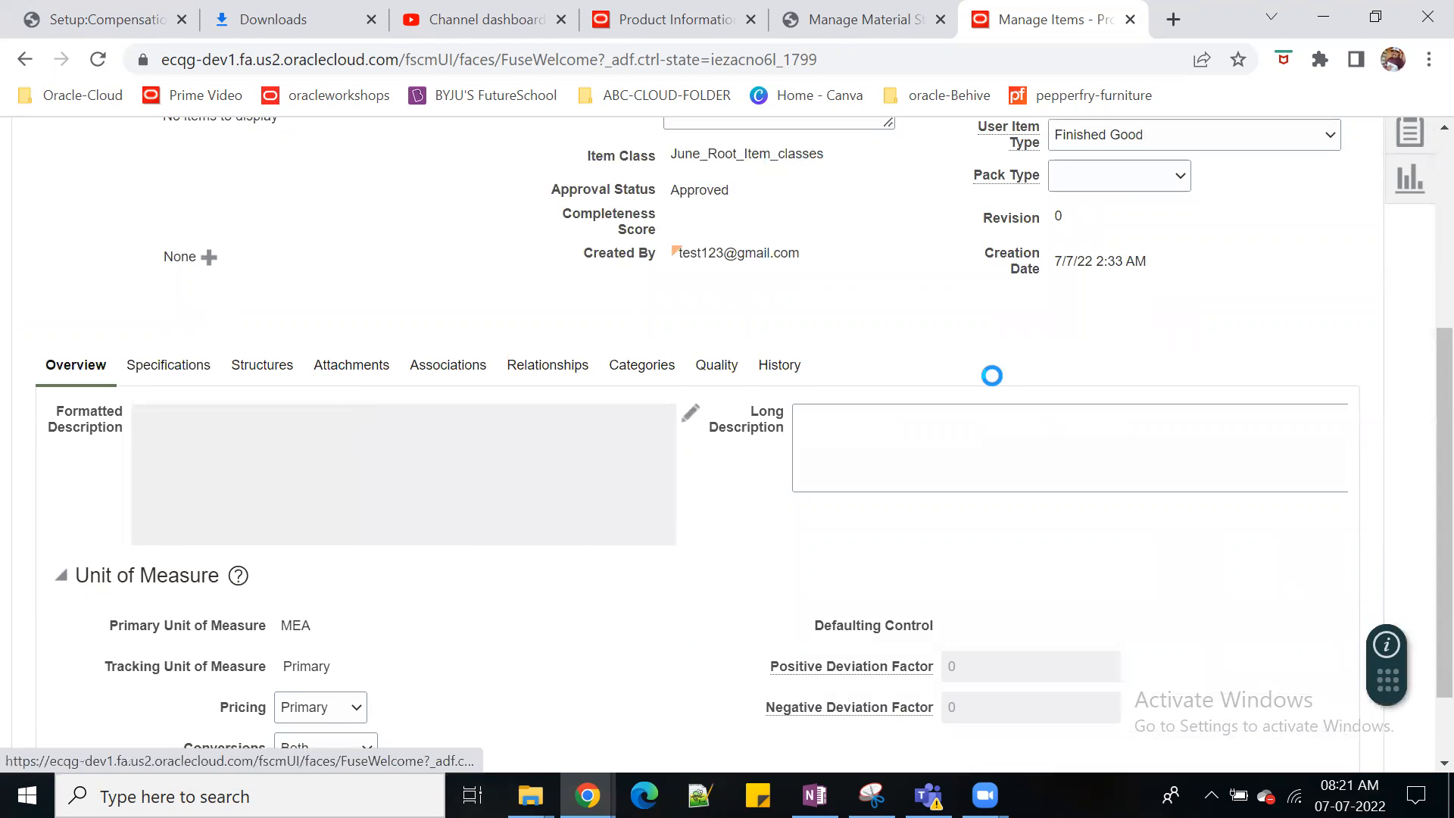
{"action": "scroll", "coordinate": [379, 454], "scroll_direction": "down", "scroll_amount": 1}
{"action": "left_click", "coordinate": [82, 605]}
Step: Find "CYCLE" on the item page and set Cycle Count Enabled to Yes
{"action": "scroll", "coordinate": [721, 541], "scroll_direction": "down", "scroll_amount": 15}
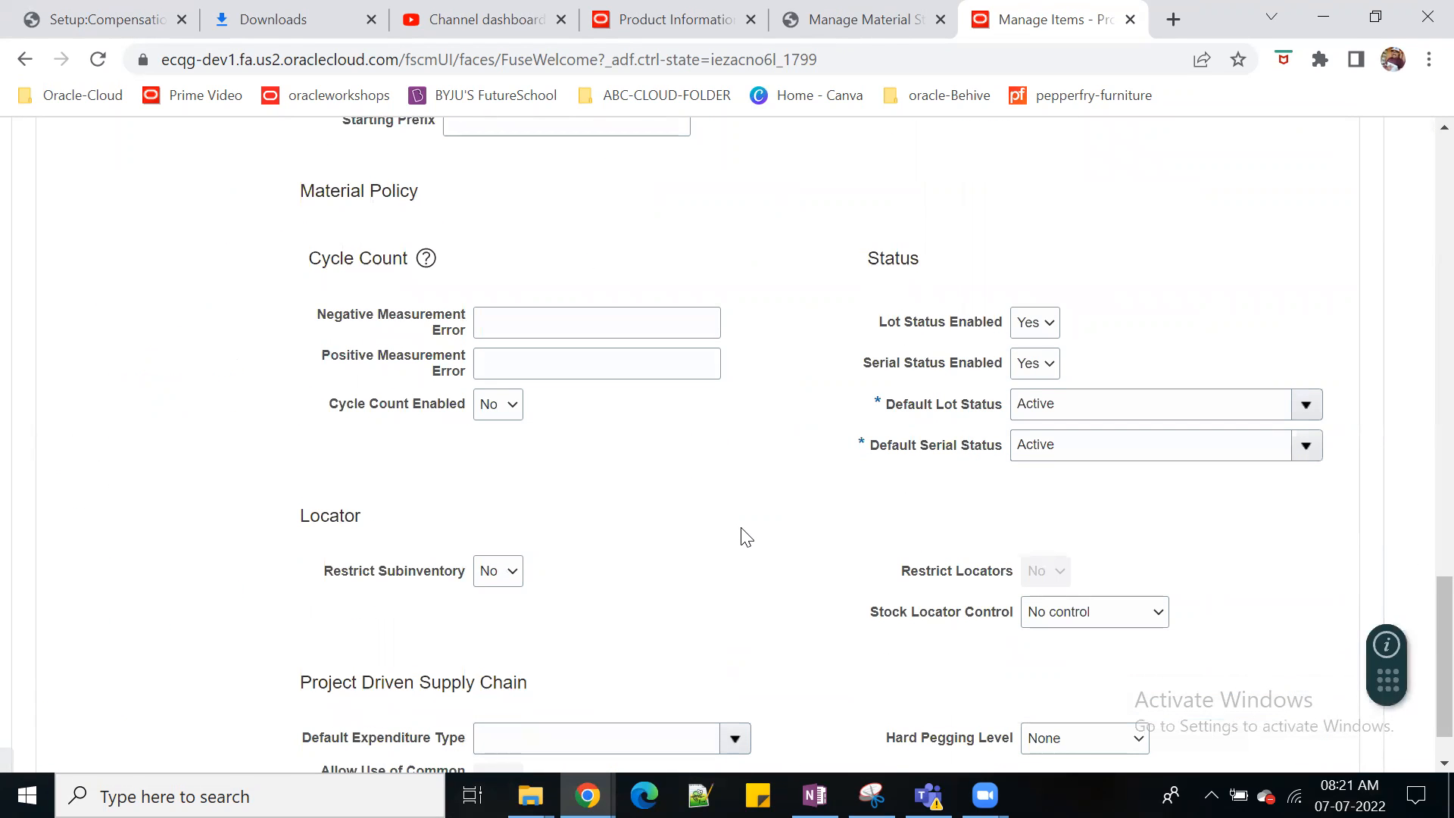
{"action": "key", "text": "ctrl+f"}
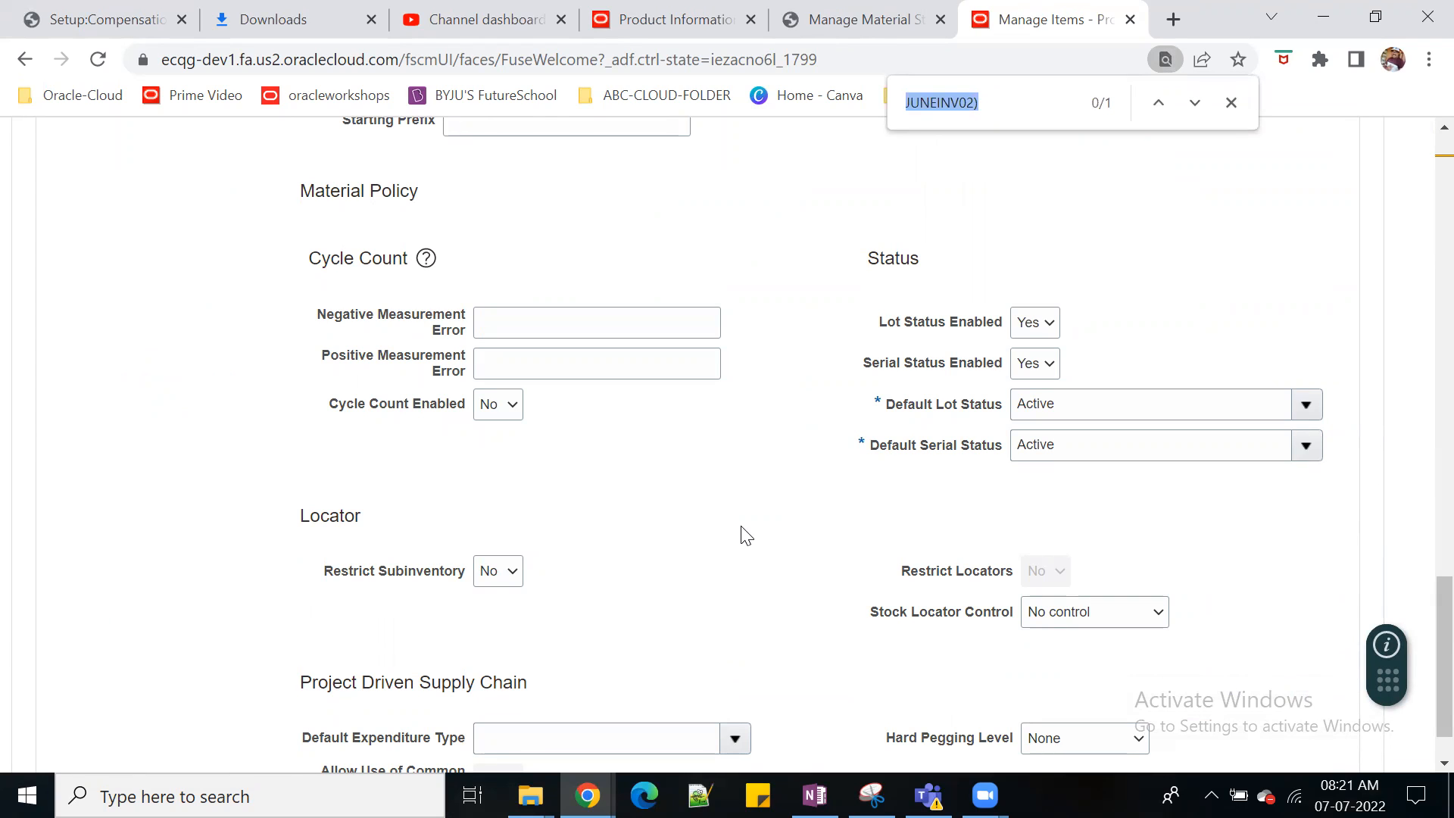
{"action": "type", "text": "CYCLE"}
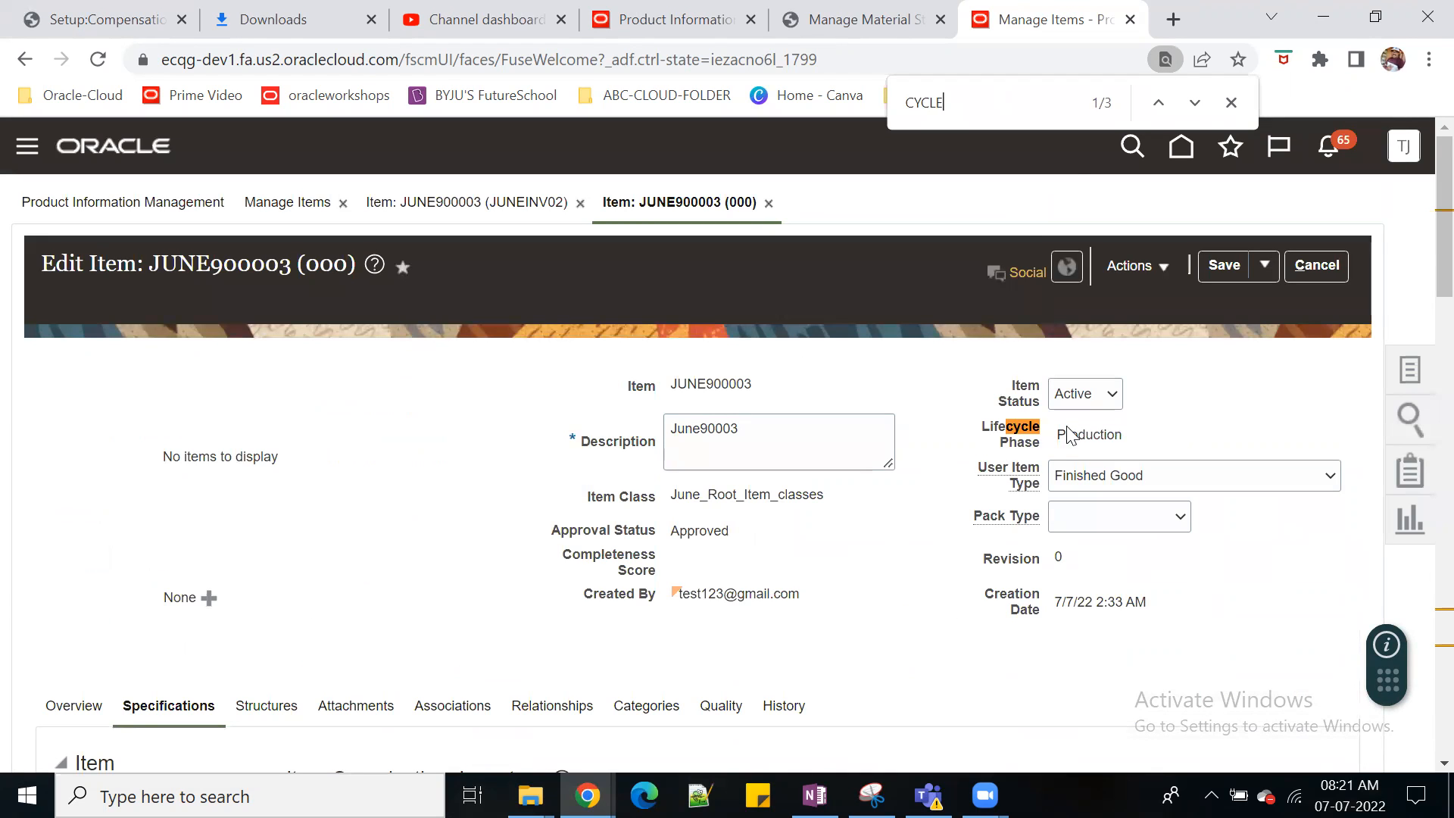
{"action": "left_click", "coordinate": [1158, 104]}
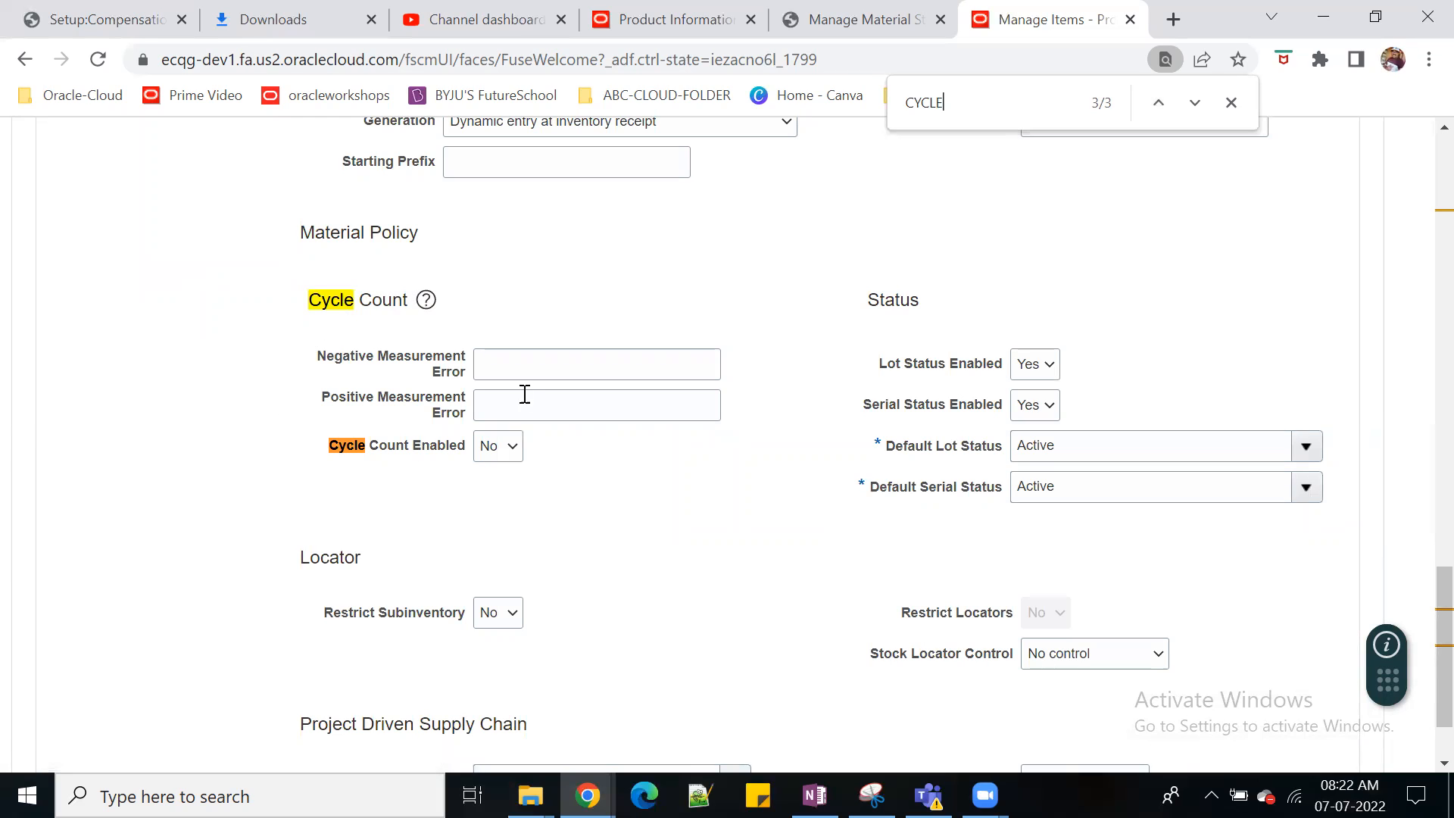
{"action": "left_click", "coordinate": [512, 447]}
{"action": "left_click", "coordinate": [500, 488]}
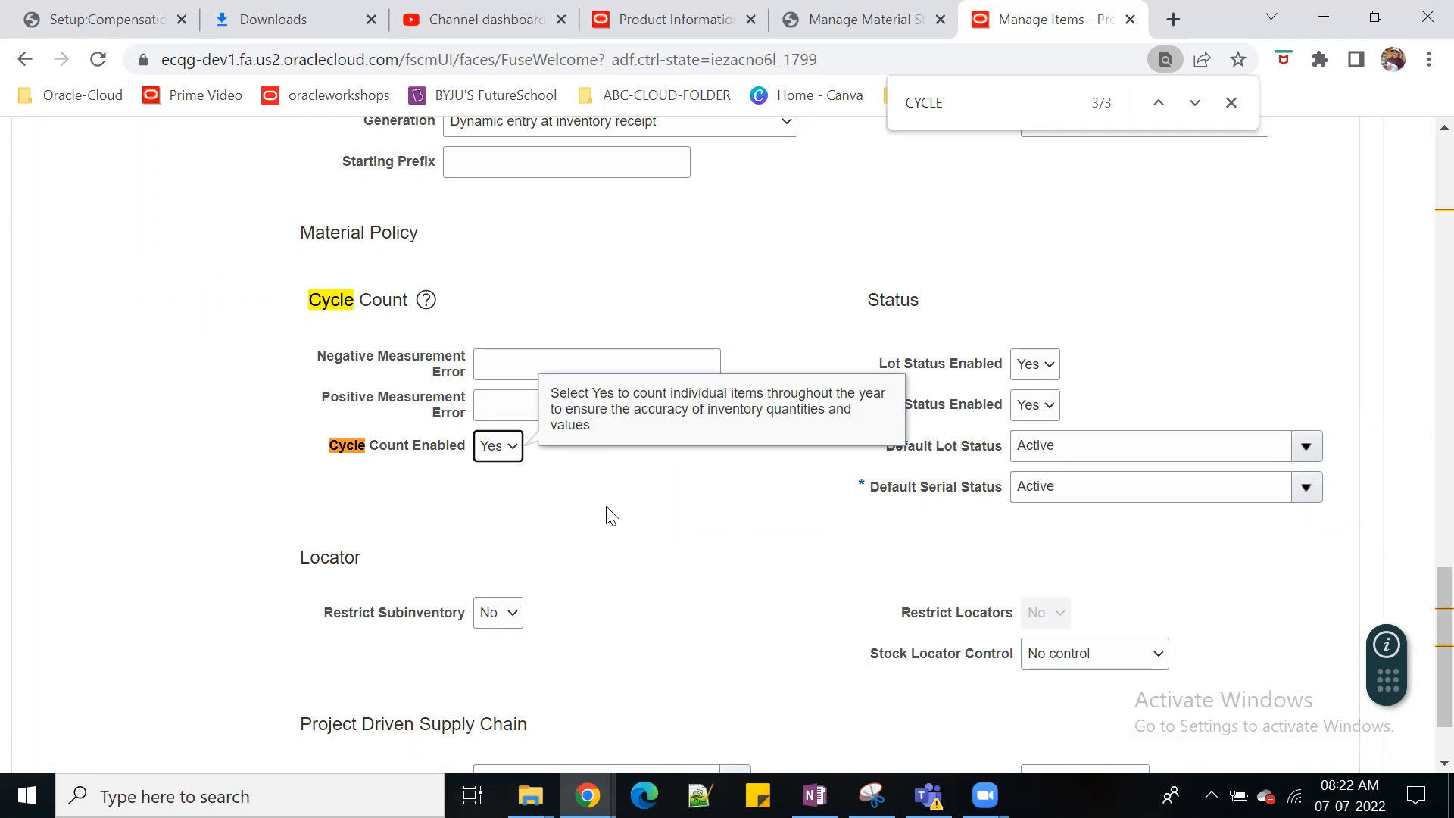
{"action": "left_click", "coordinate": [726, 587]}
Step: Save and close the master item record, and close the JUNEINV02 item view to return to Manage Items
{"action": "scroll", "coordinate": [726, 586], "scroll_direction": "up", "scroll_amount": 15}
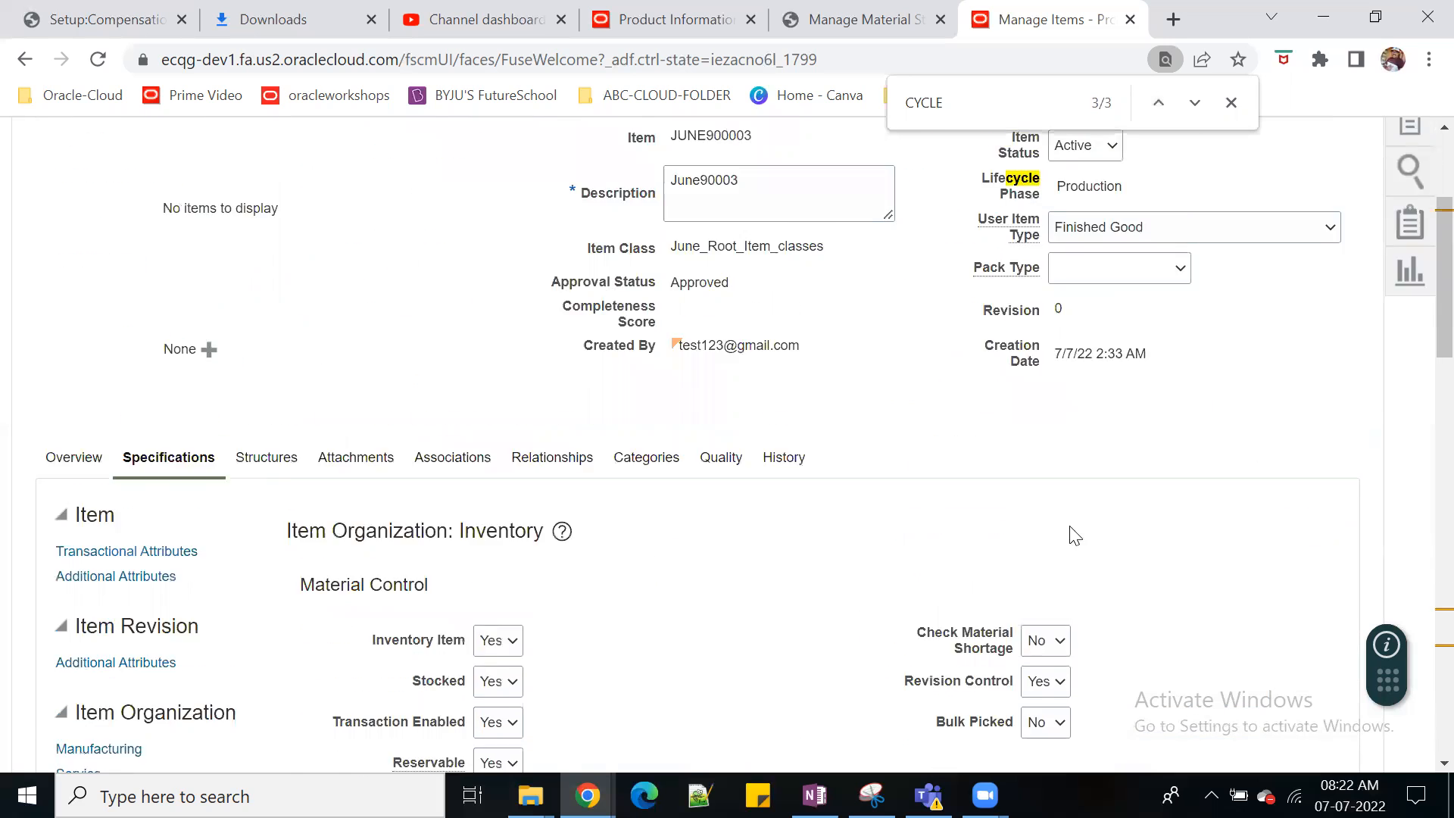
{"action": "left_click", "coordinate": [1229, 277]}
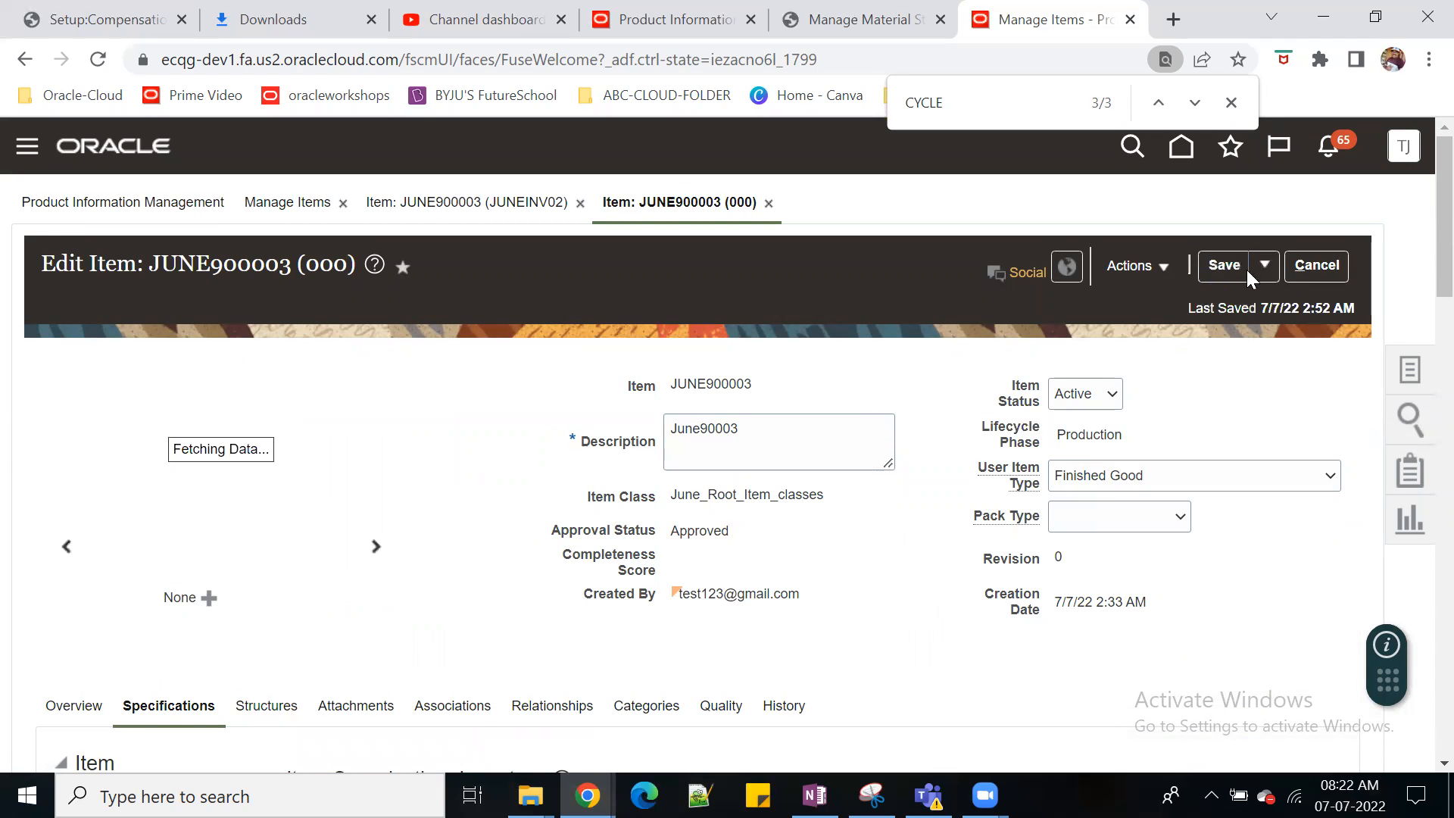
{"action": "left_click", "coordinate": [1264, 266]}
{"action": "left_click", "coordinate": [1248, 310]}
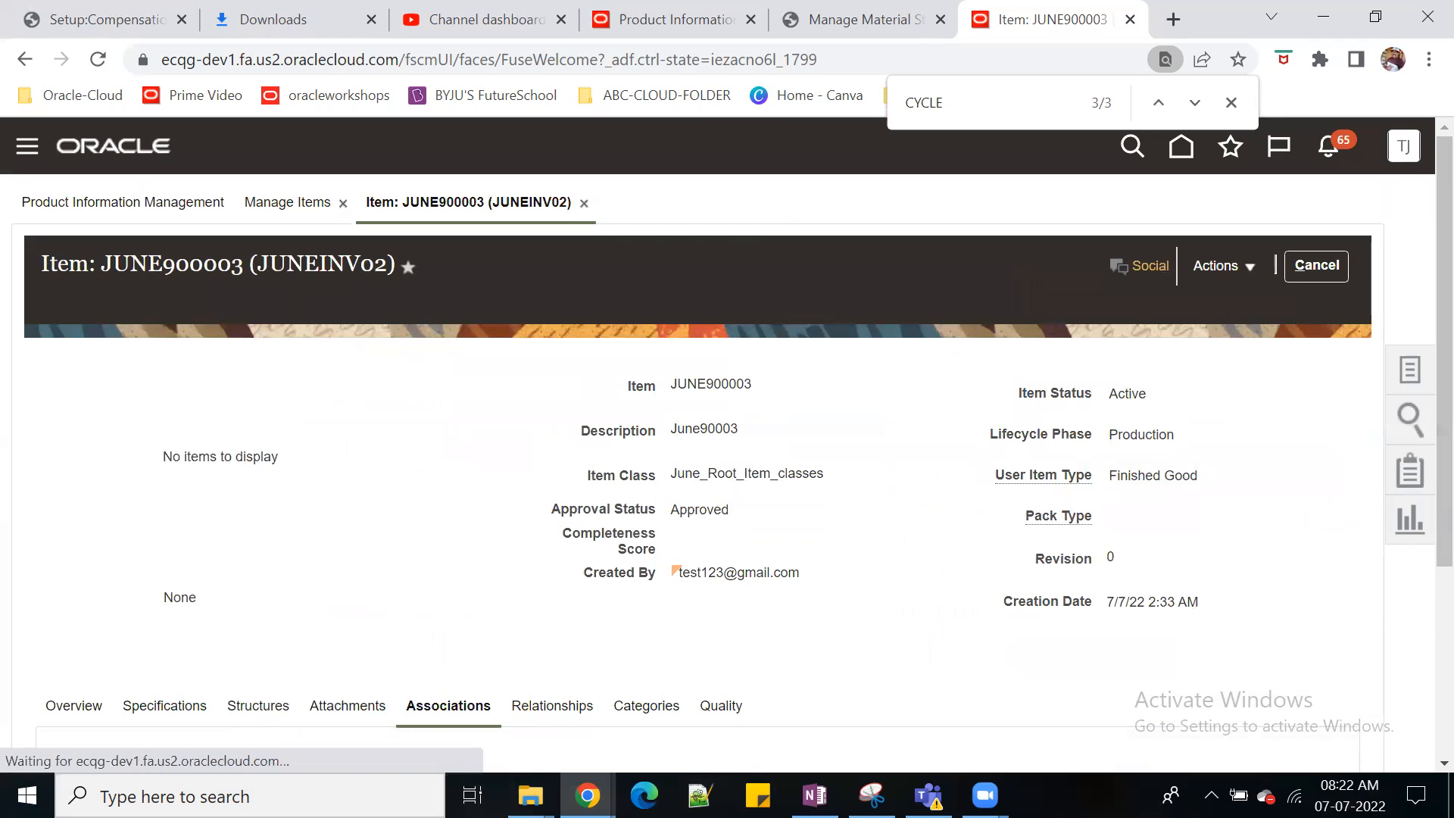
{"action": "left_click", "coordinate": [1316, 266]}
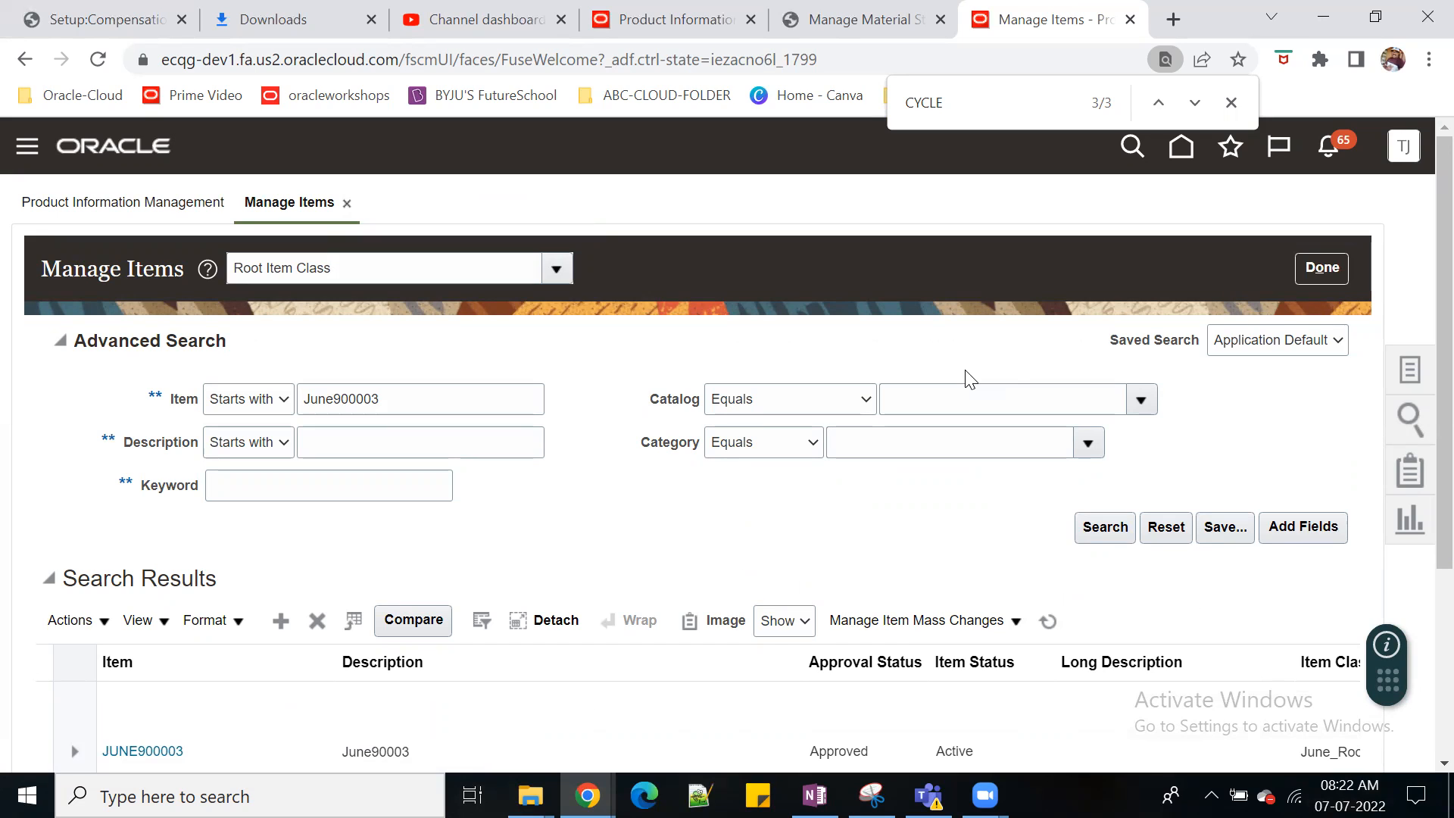
{"action": "left_click", "coordinate": [1402, 149]}
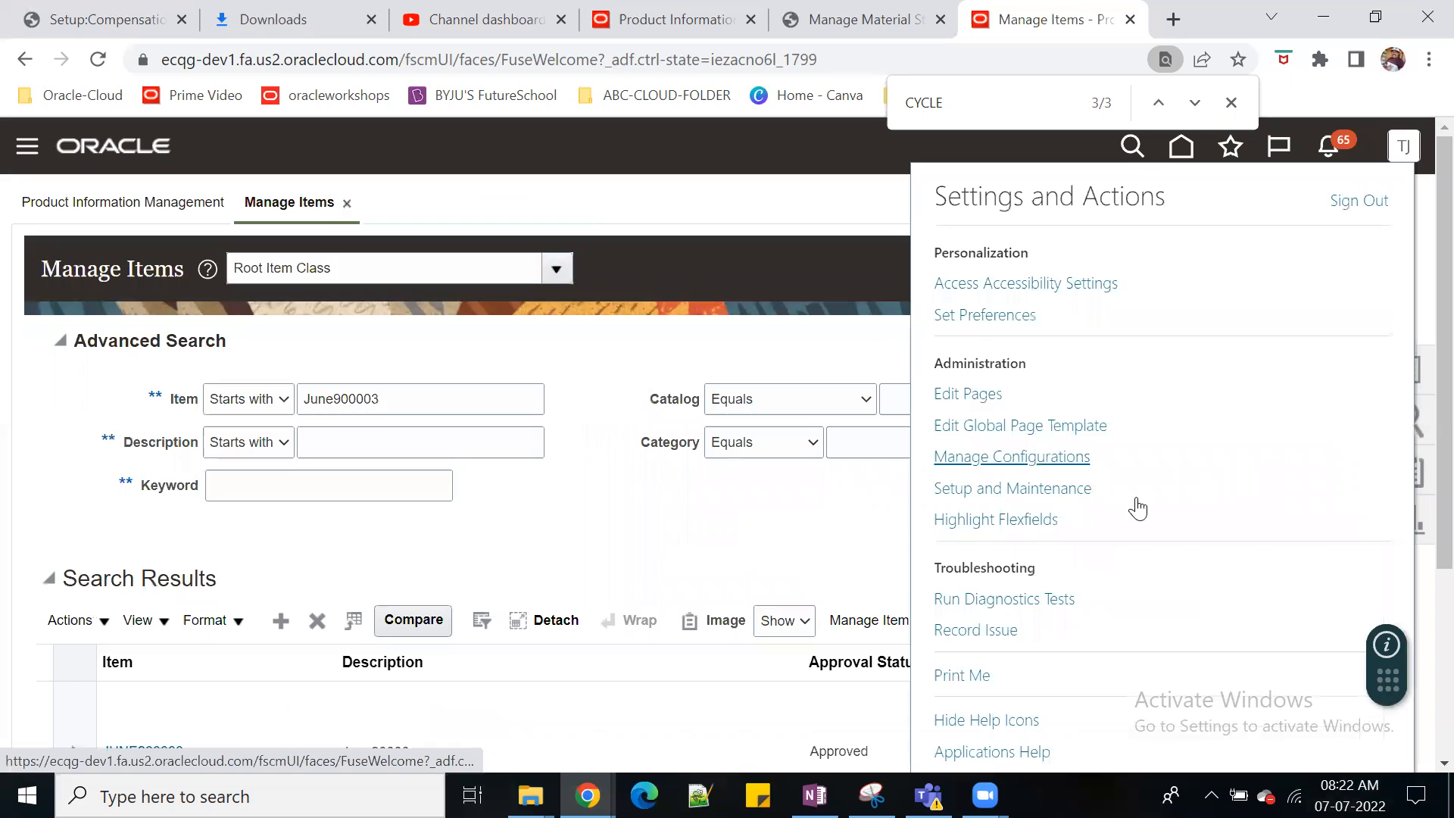
{"action": "left_click", "coordinate": [761, 542]}
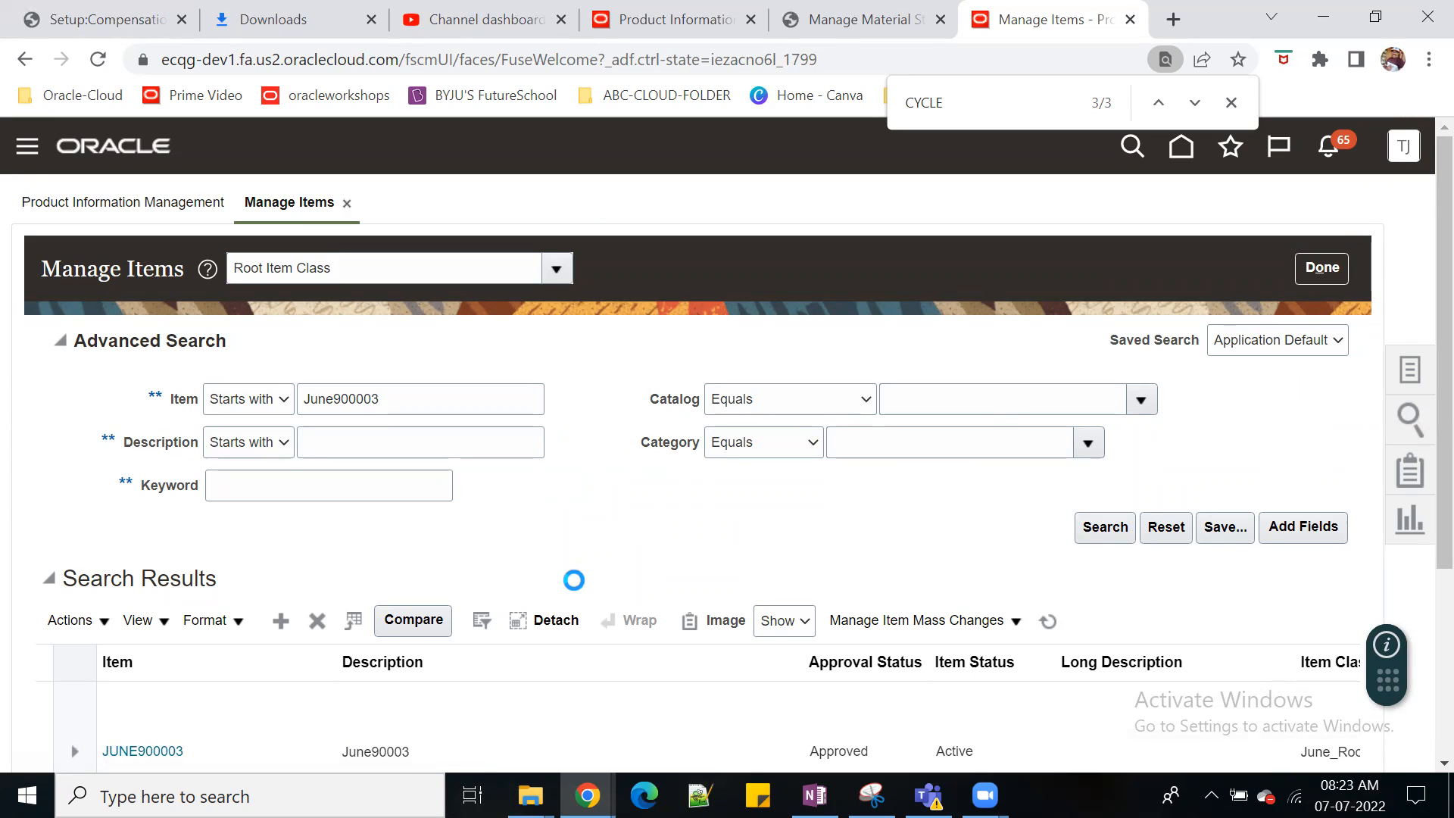
{"action": "scroll", "coordinate": [589, 547], "scroll_direction": "down", "scroll_amount": 3}
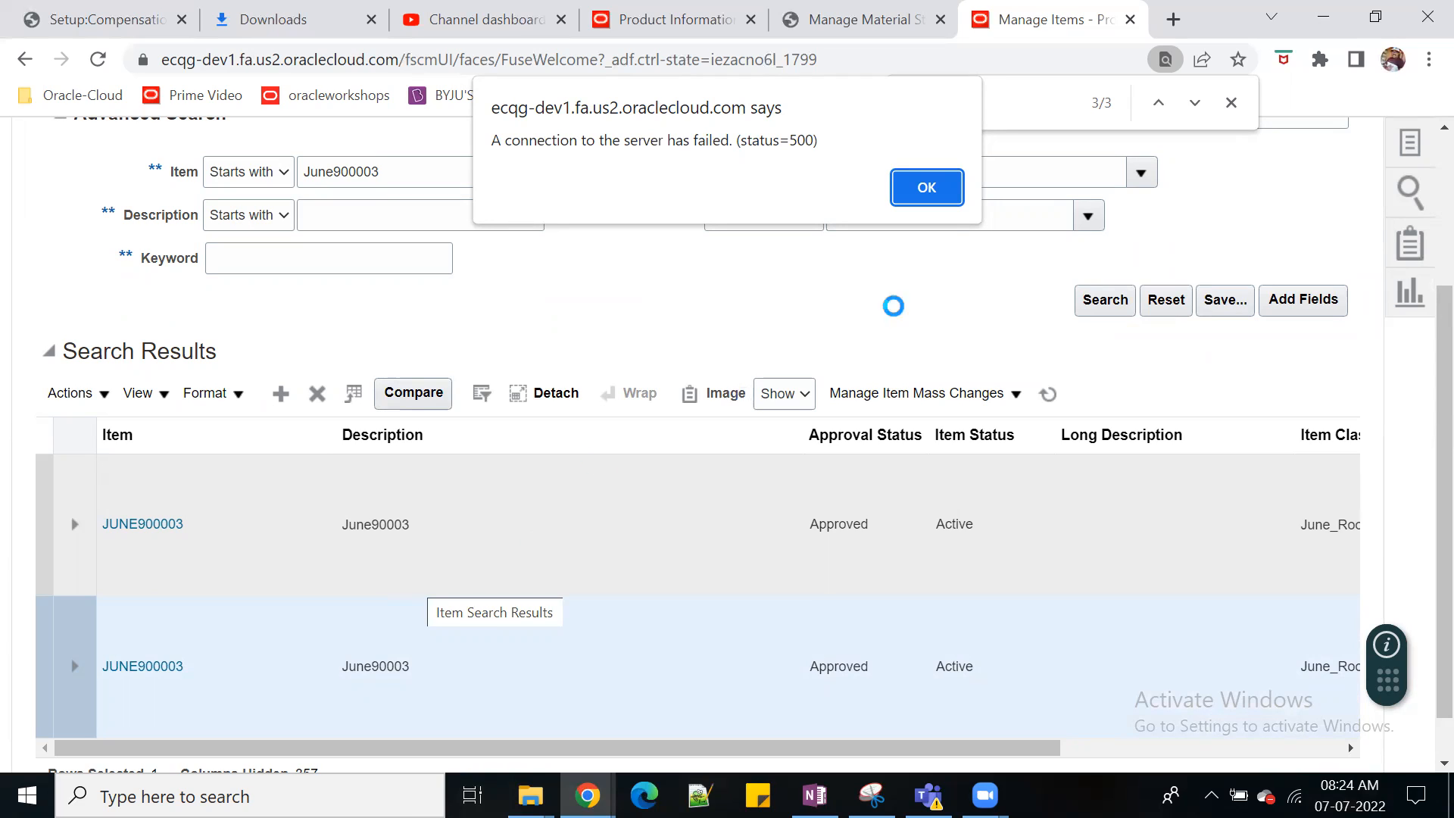
{"action": "left_click", "coordinate": [928, 187]}
{"action": "scroll", "coordinate": [1237, 217], "scroll_direction": "up", "scroll_amount": 3}
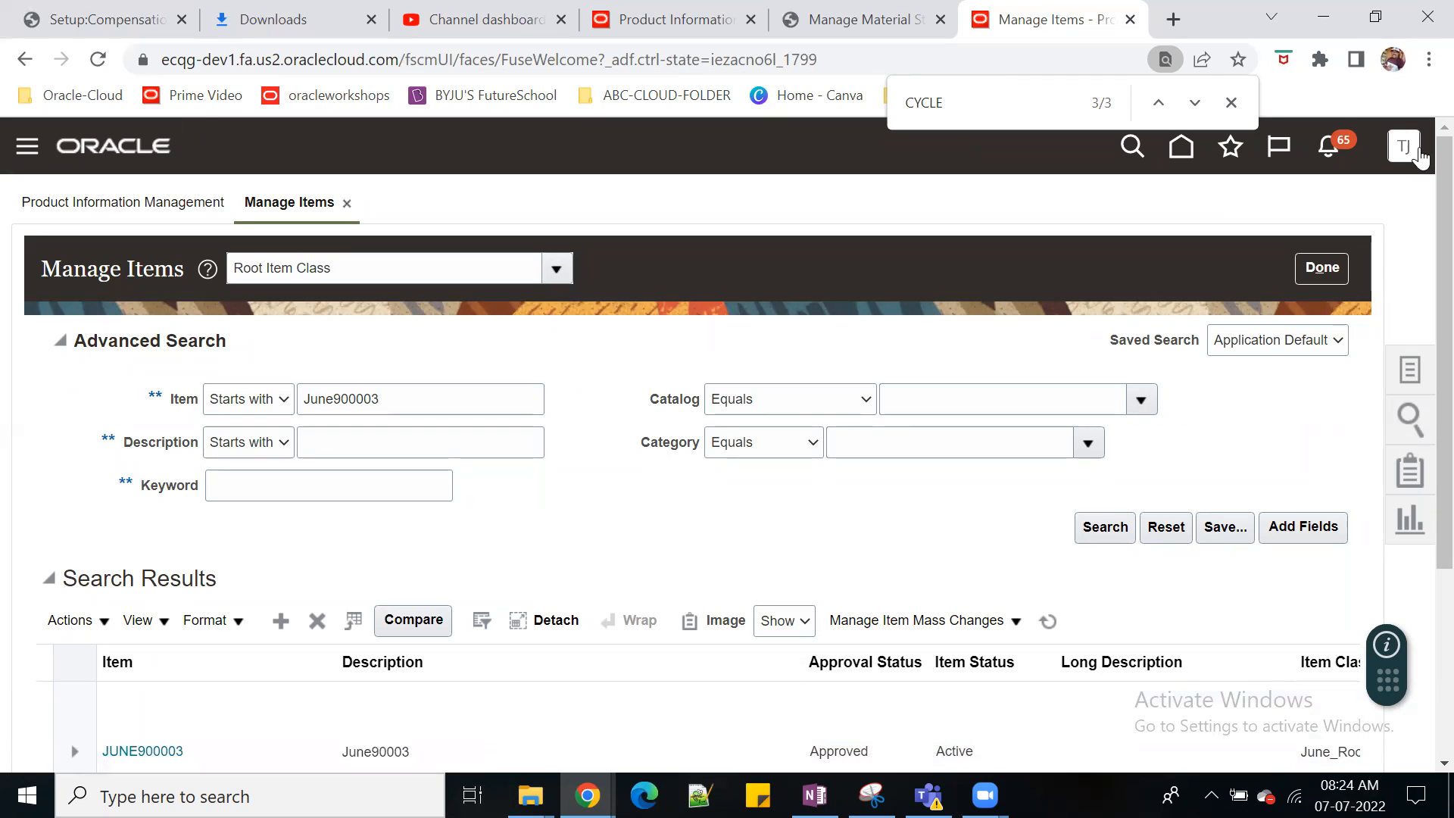
Step: Reload the page, dismissing the application error, and open Setup and Maintenance from the home page
{"action": "left_click", "coordinate": [97, 59]}
{"action": "left_click", "coordinate": [854, 250]}
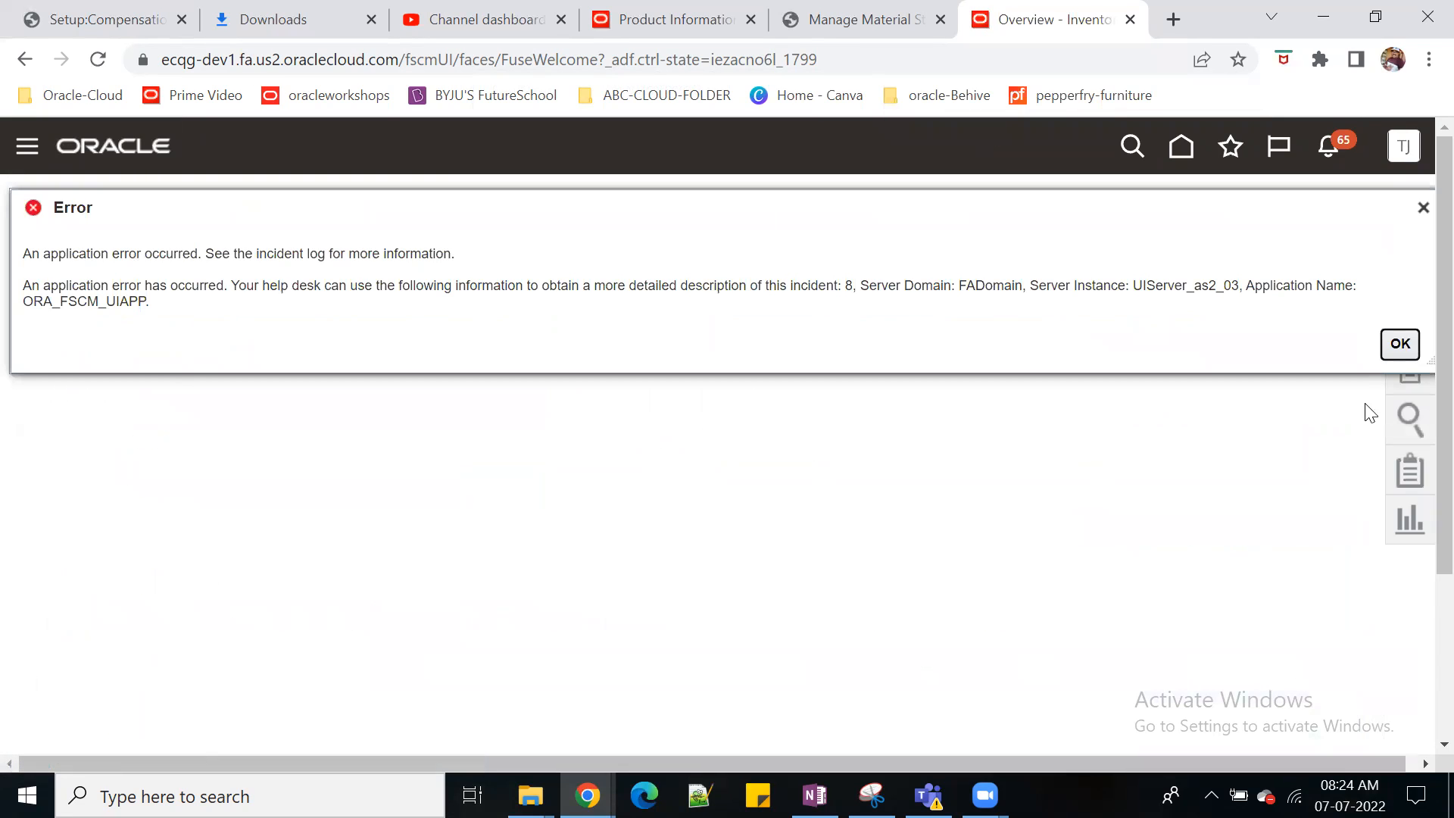
{"action": "left_click", "coordinate": [1399, 343]}
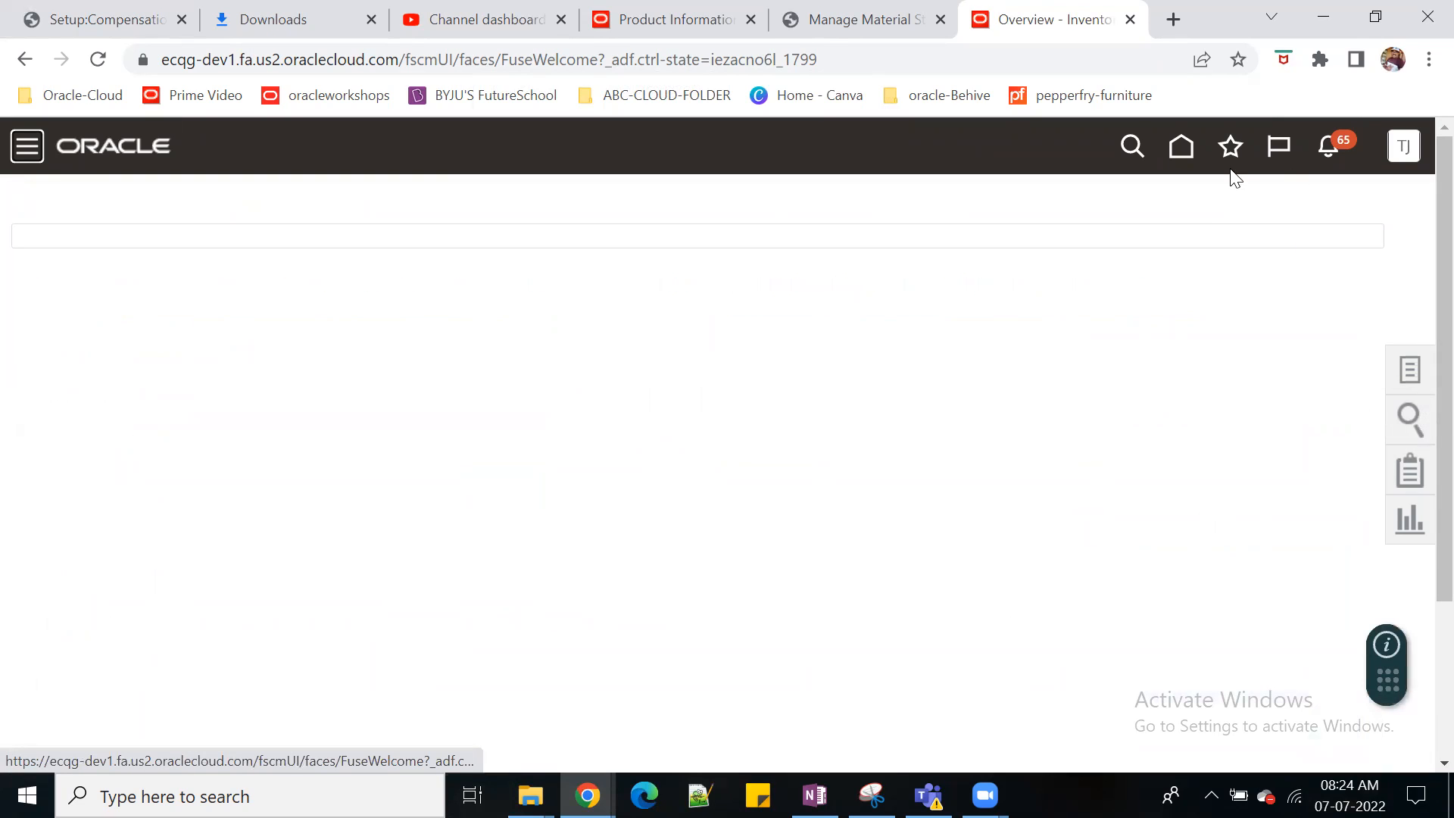
{"action": "left_click", "coordinate": [1179, 151]}
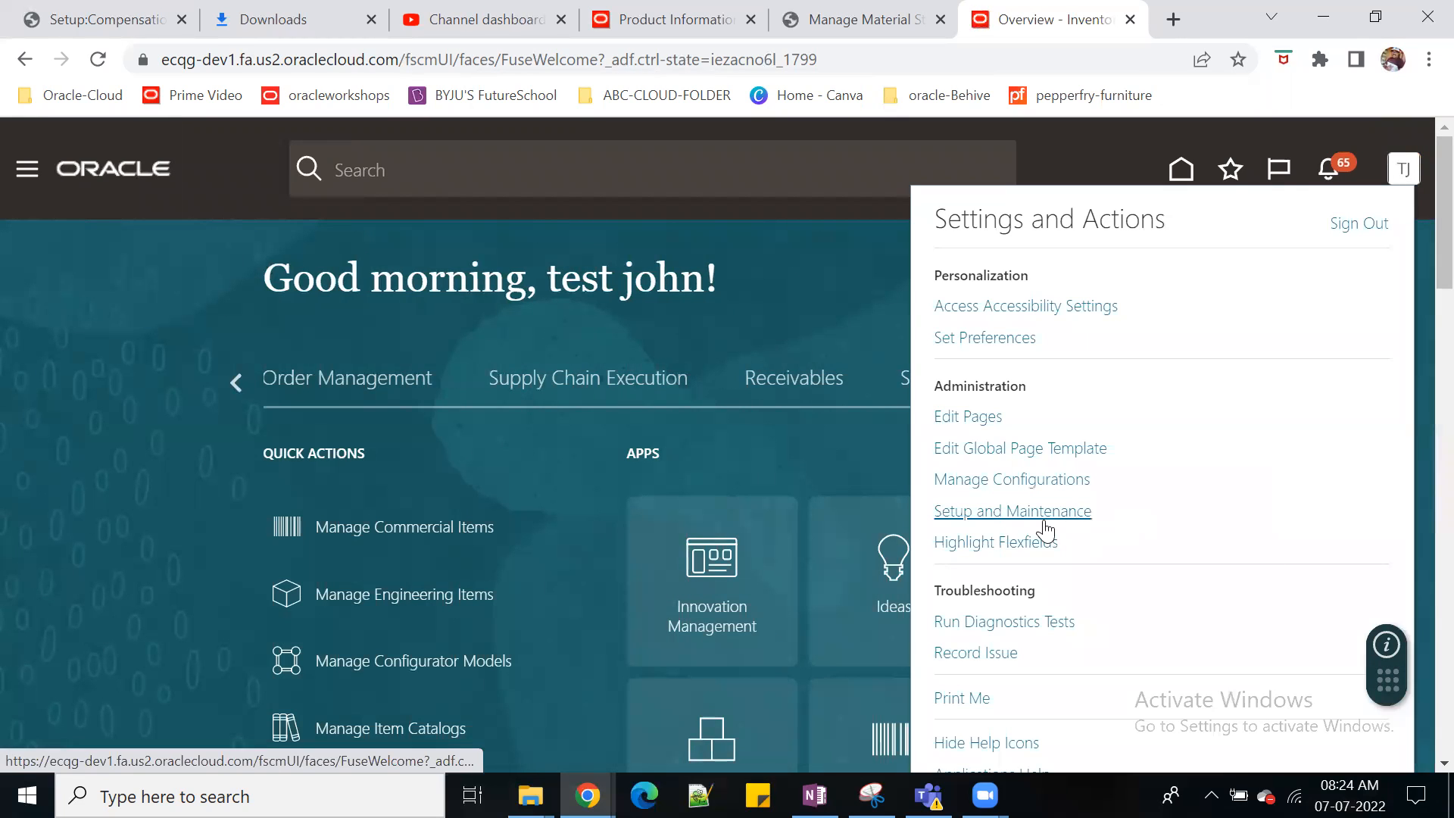
{"action": "left_click", "coordinate": [1055, 511]}
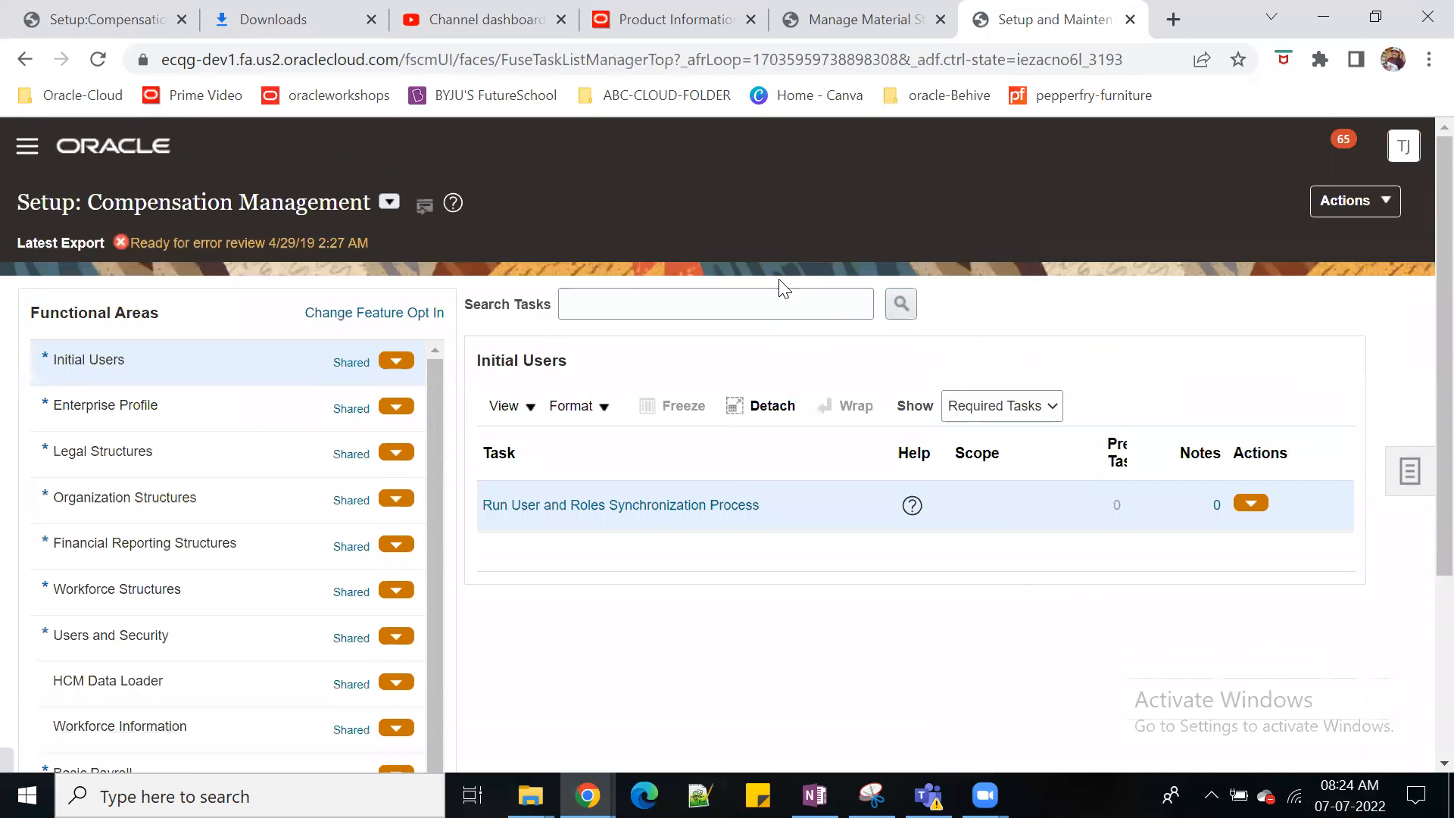
Step: Switch the setup offering to Manufacturing and Supply Chain Materials Management and browse all tasks of the Inventory Management functional area
{"action": "left_click", "coordinate": [389, 202]}
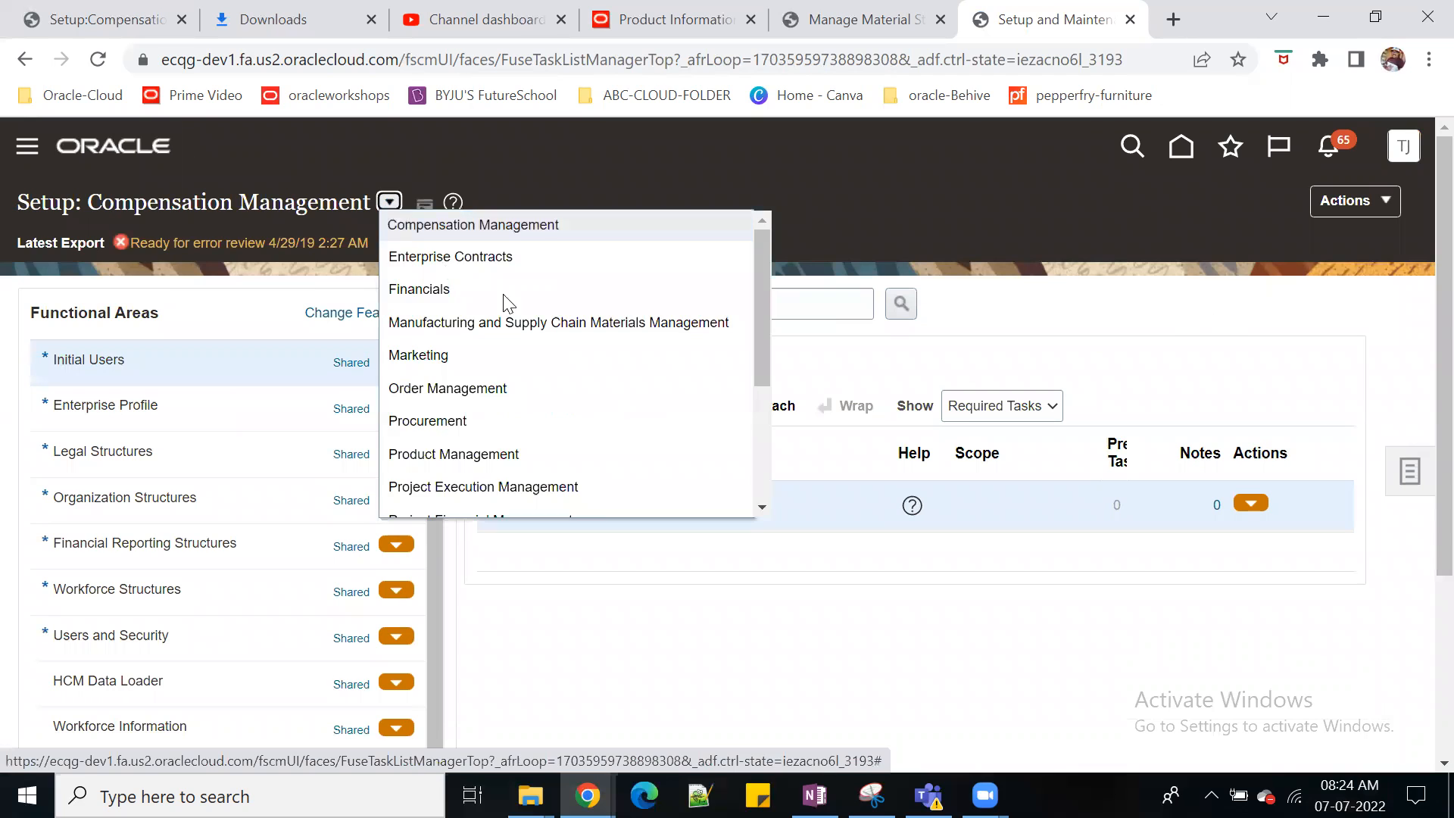
{"action": "left_click", "coordinate": [506, 323]}
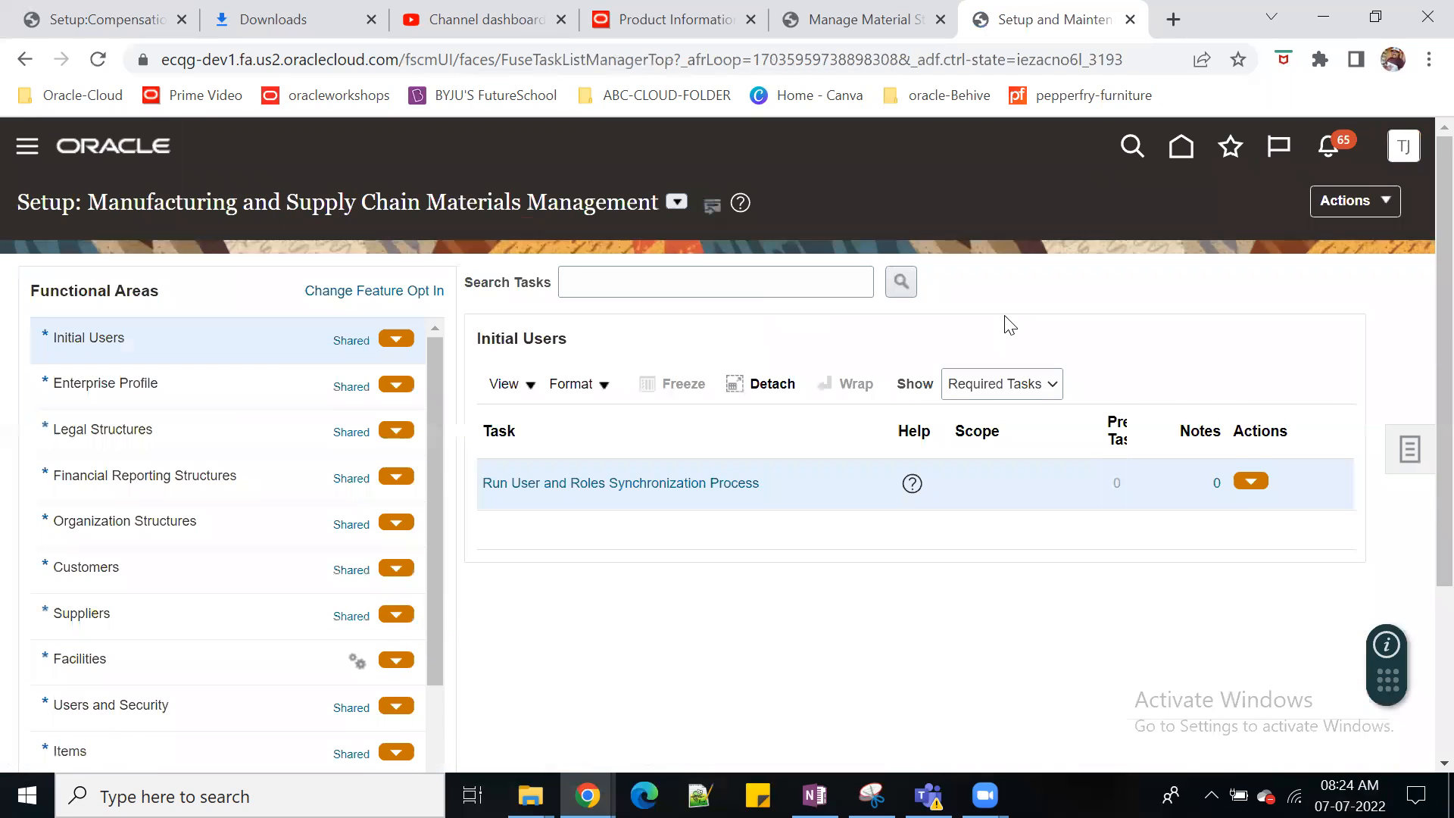
{"action": "scroll", "coordinate": [139, 651], "scroll_direction": "down", "scroll_amount": 3}
{"action": "left_click", "coordinate": [121, 658]}
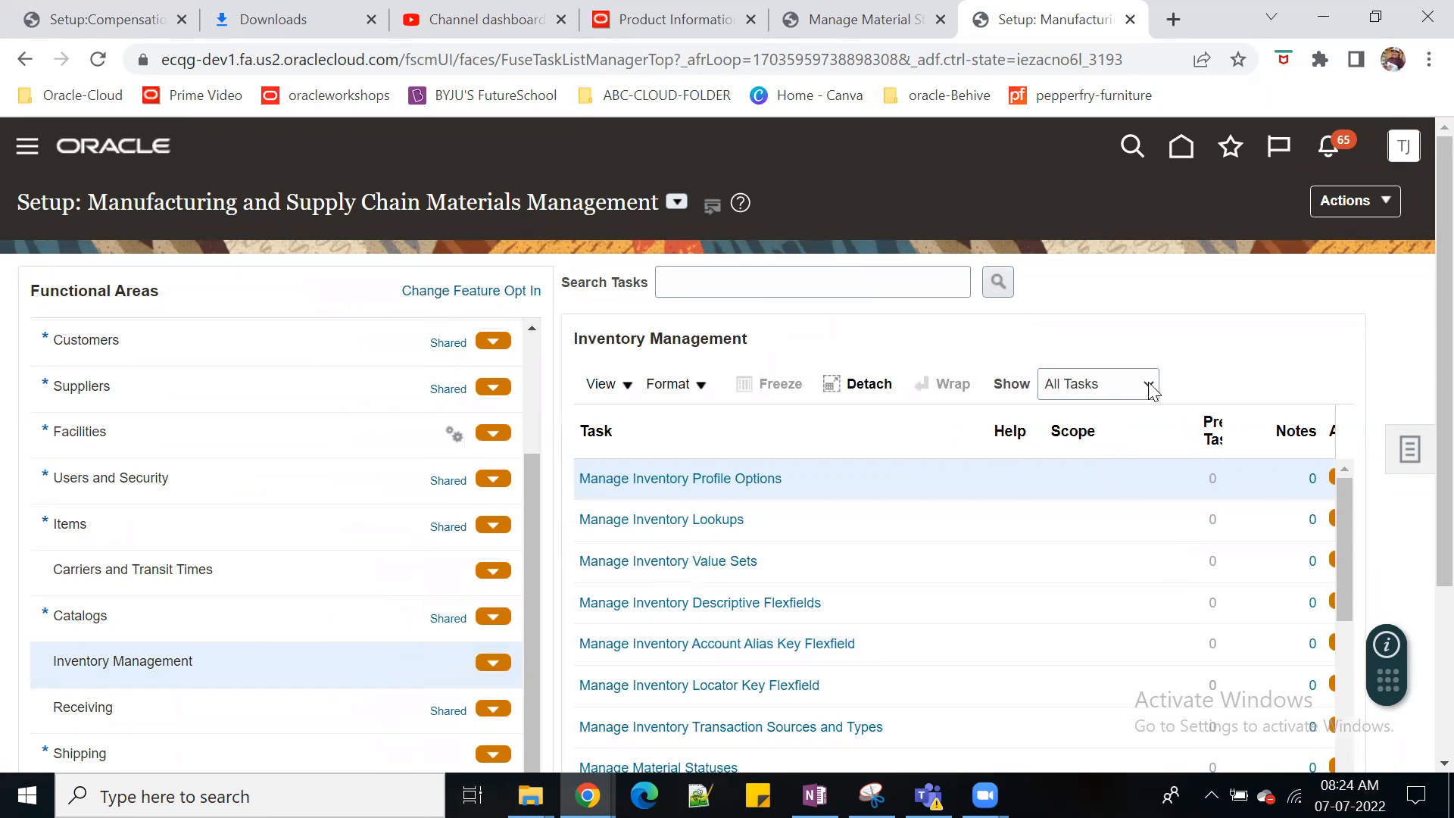
{"action": "scroll", "coordinate": [1417, 452], "scroll_direction": "down", "scroll_amount": 2}
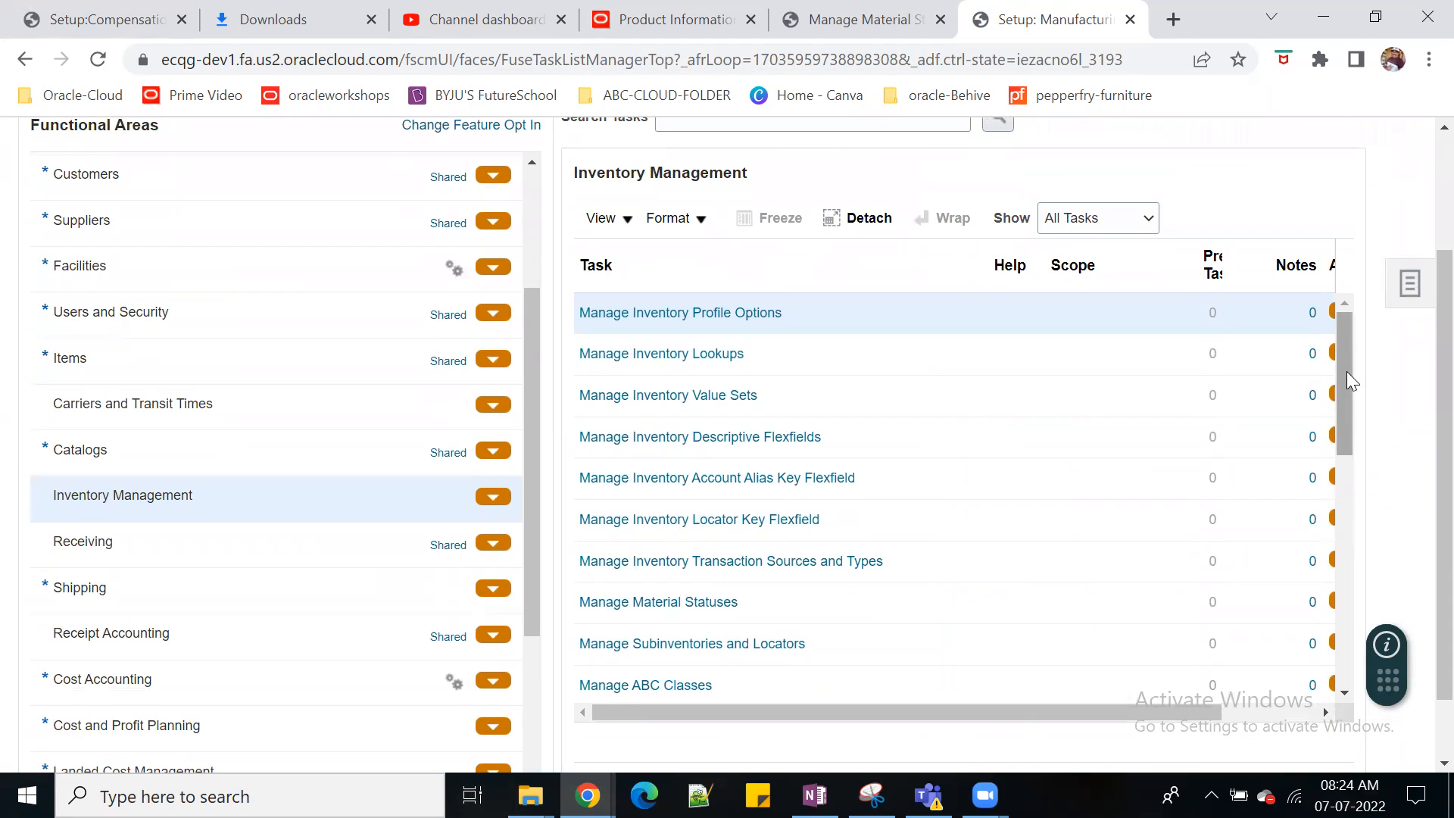
{"action": "scroll", "coordinate": [1346, 371], "scroll_direction": "down", "scroll_amount": 1}
{"action": "scroll", "coordinate": [1359, 405], "scroll_direction": "down", "scroll_amount": 3}
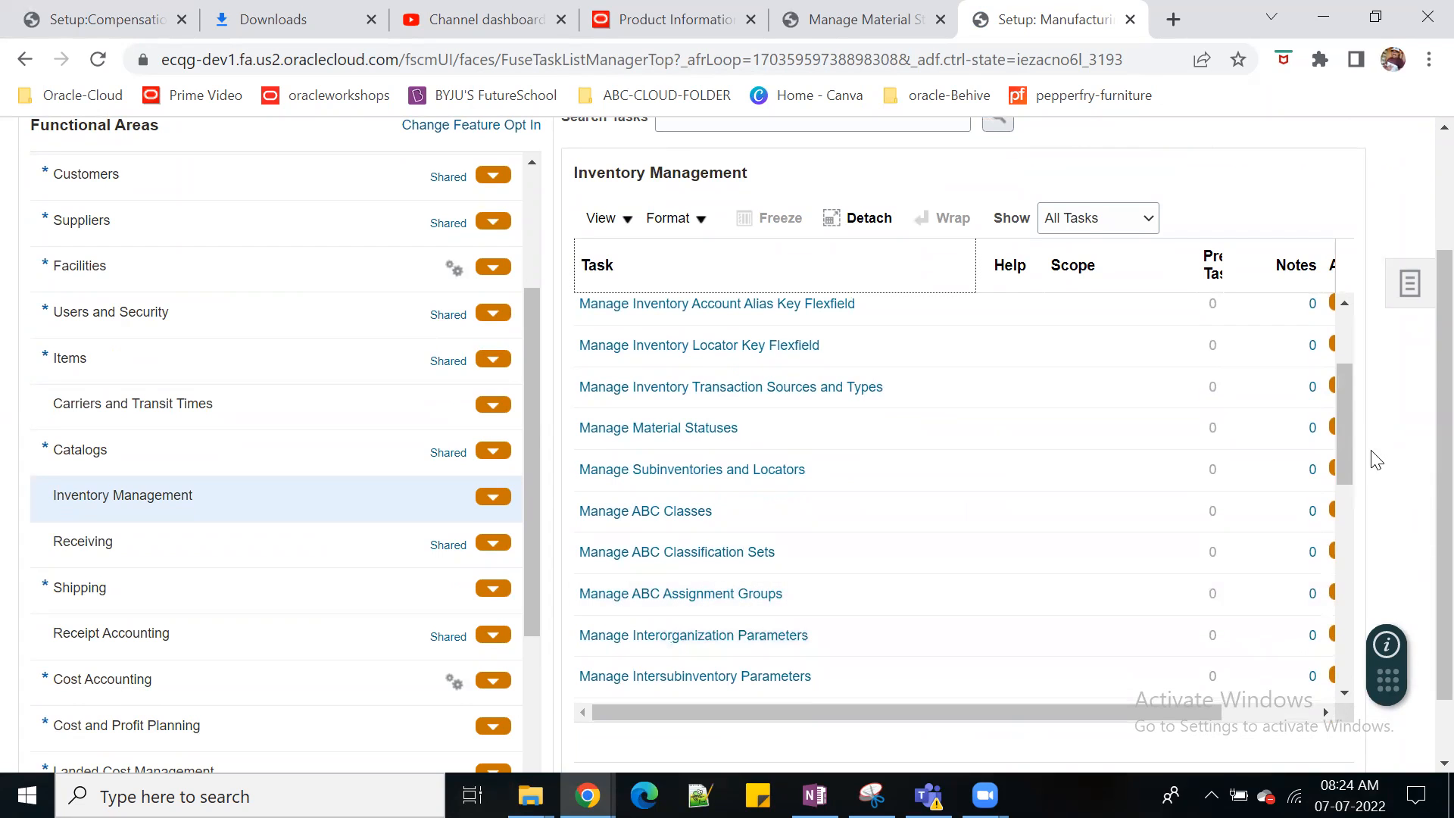
{"action": "left_click_drag", "start_coordinate": [1345, 447], "coordinate": [1403, 654]}
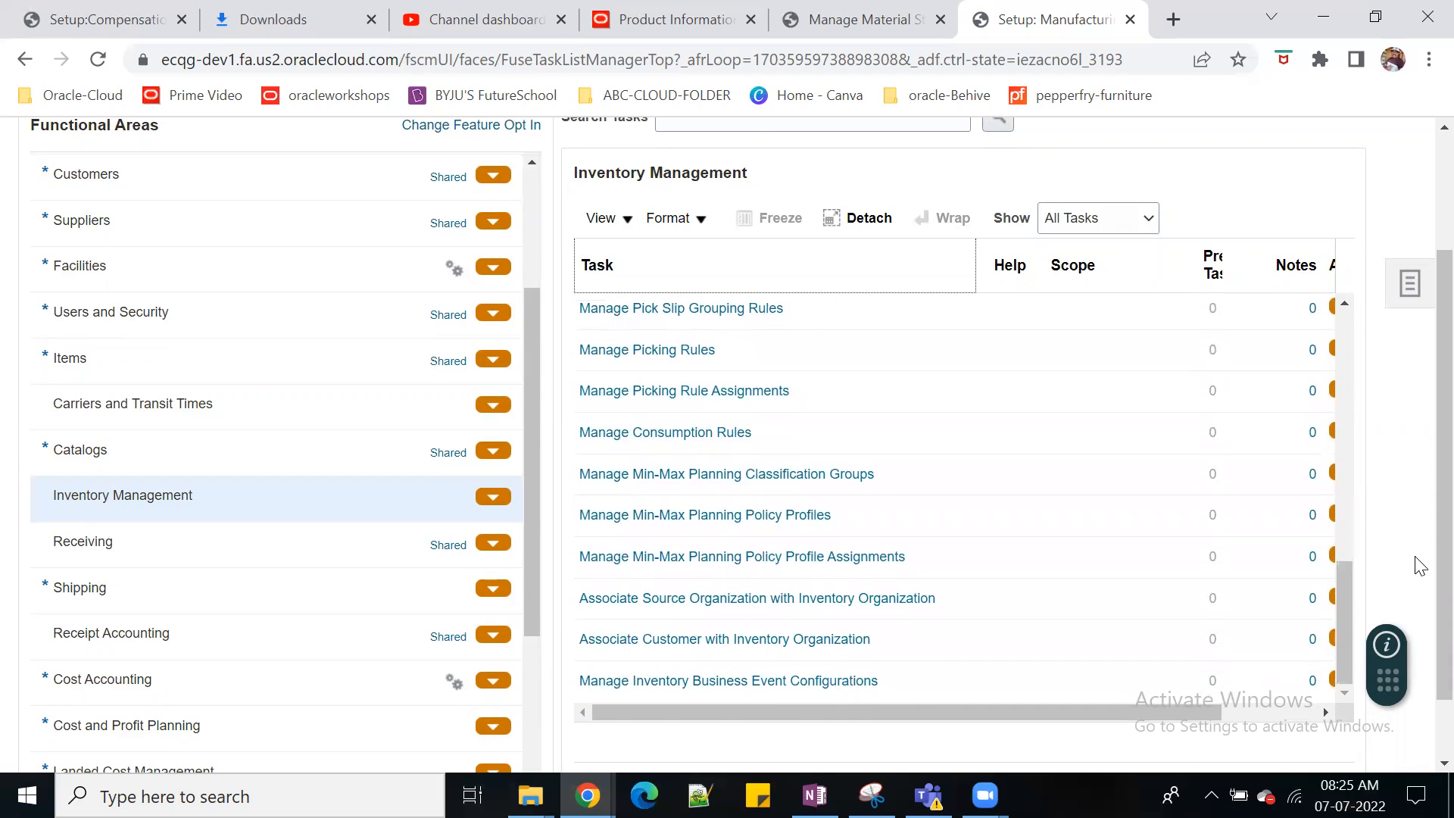
Step: Search the offering's tasks for "%Items%Operational%" and close the search results
{"action": "scroll", "coordinate": [1418, 565], "scroll_direction": "up", "scroll_amount": 2}
{"action": "left_click", "coordinate": [853, 231]}
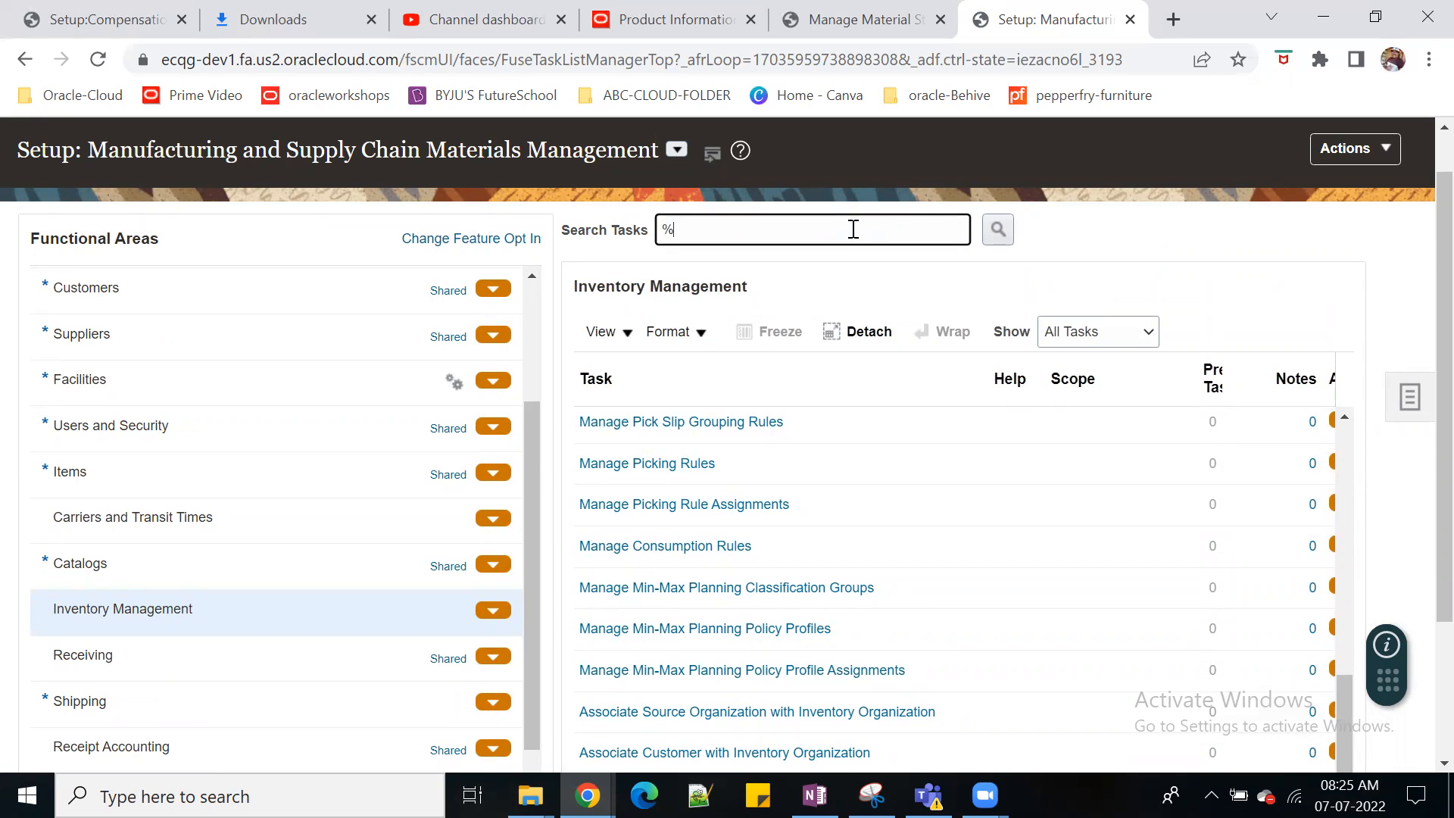
{"action": "type", "text": "%oPERAT"}
{"action": "type", "text": "%Operational"}
{"action": "key", "text": "Return"}
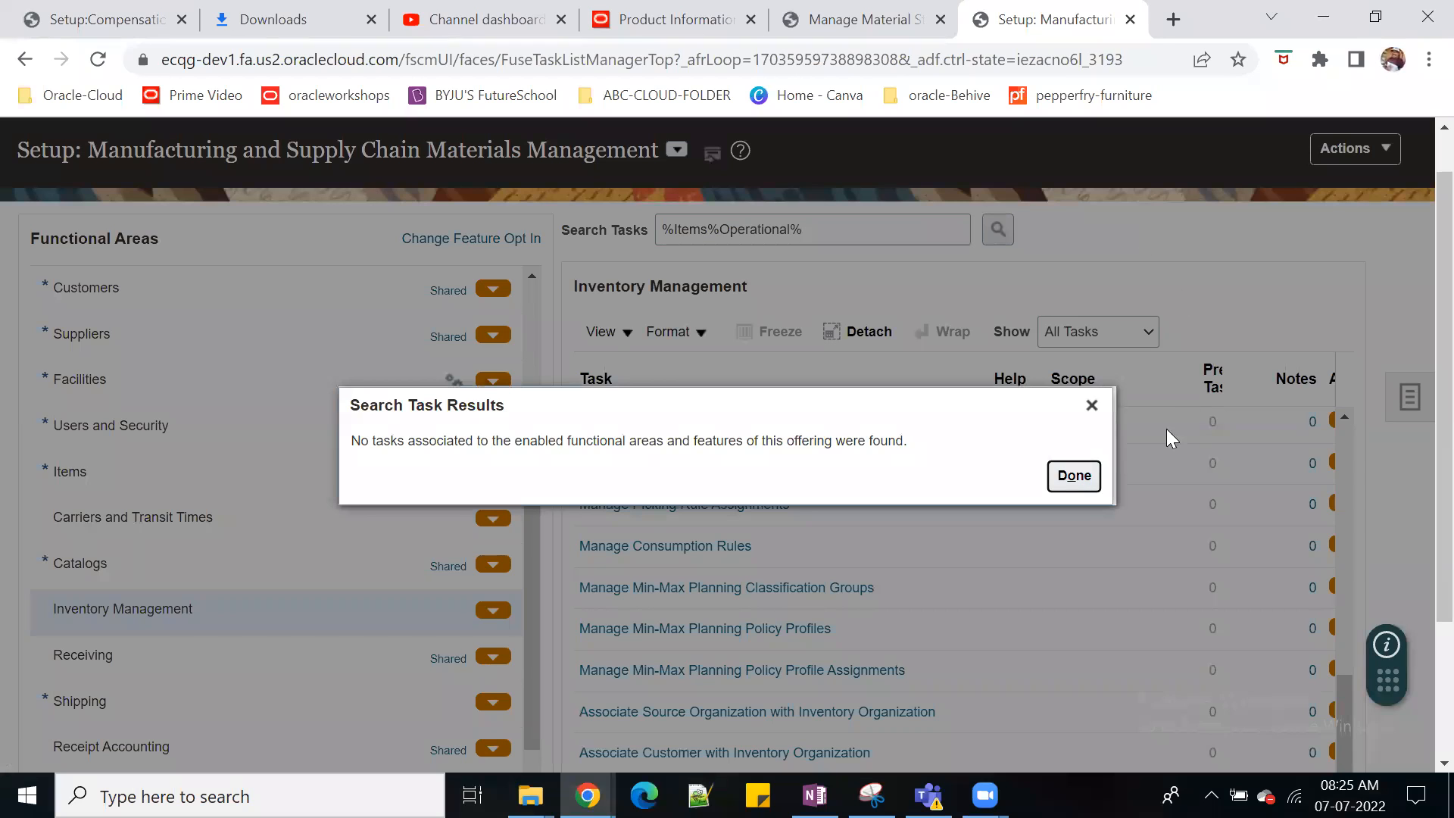
{"action": "left_click", "coordinate": [1075, 476]}
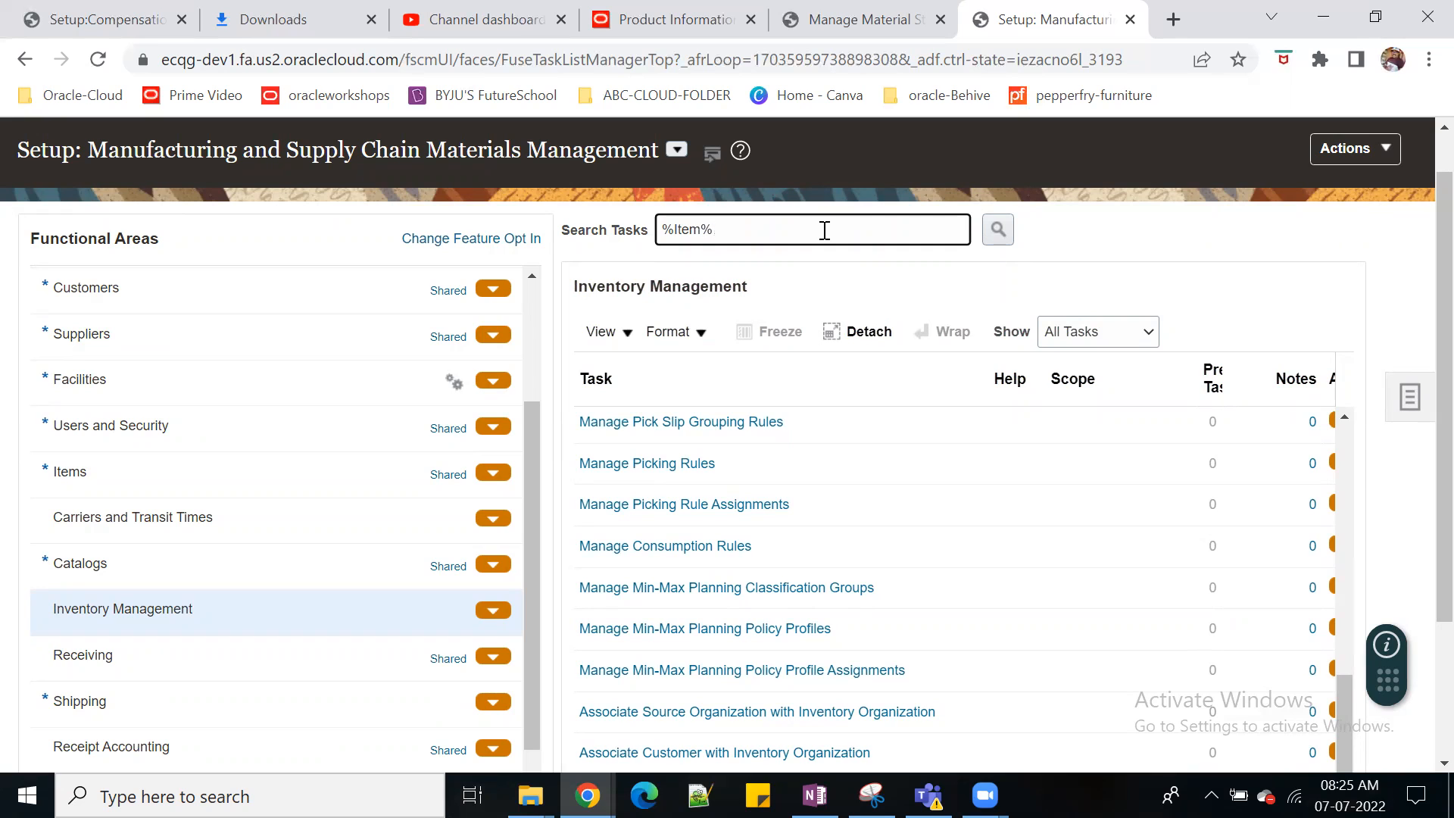
Step: Search the offering's tasks for "%Item%", look through the matching tasks, and close the results
{"action": "left_click", "coordinate": [998, 230]}
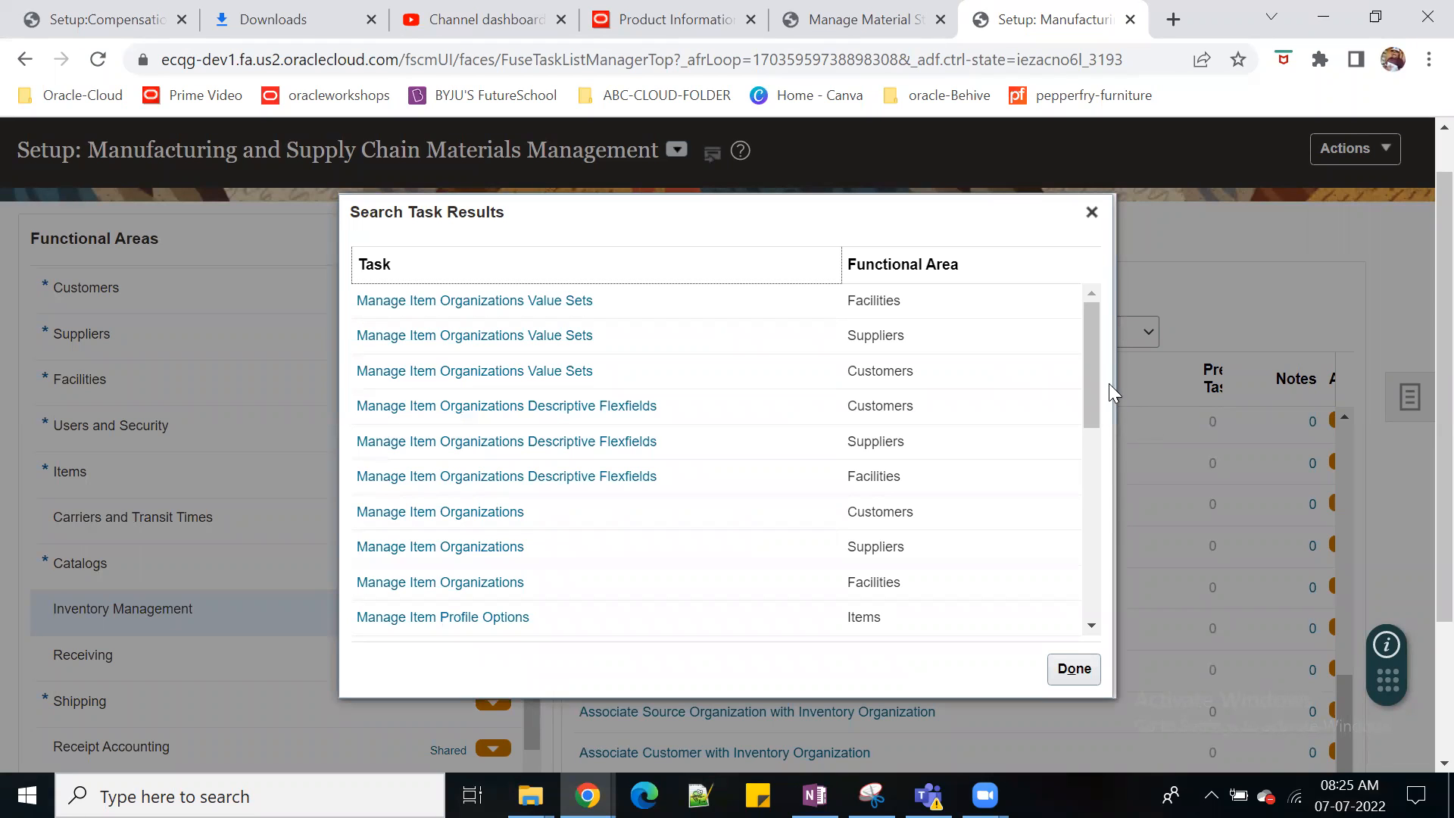
{"action": "left_click_drag", "start_coordinate": [1093, 381], "coordinate": [1125, 357]}
{"action": "left_click", "coordinate": [1073, 668]}
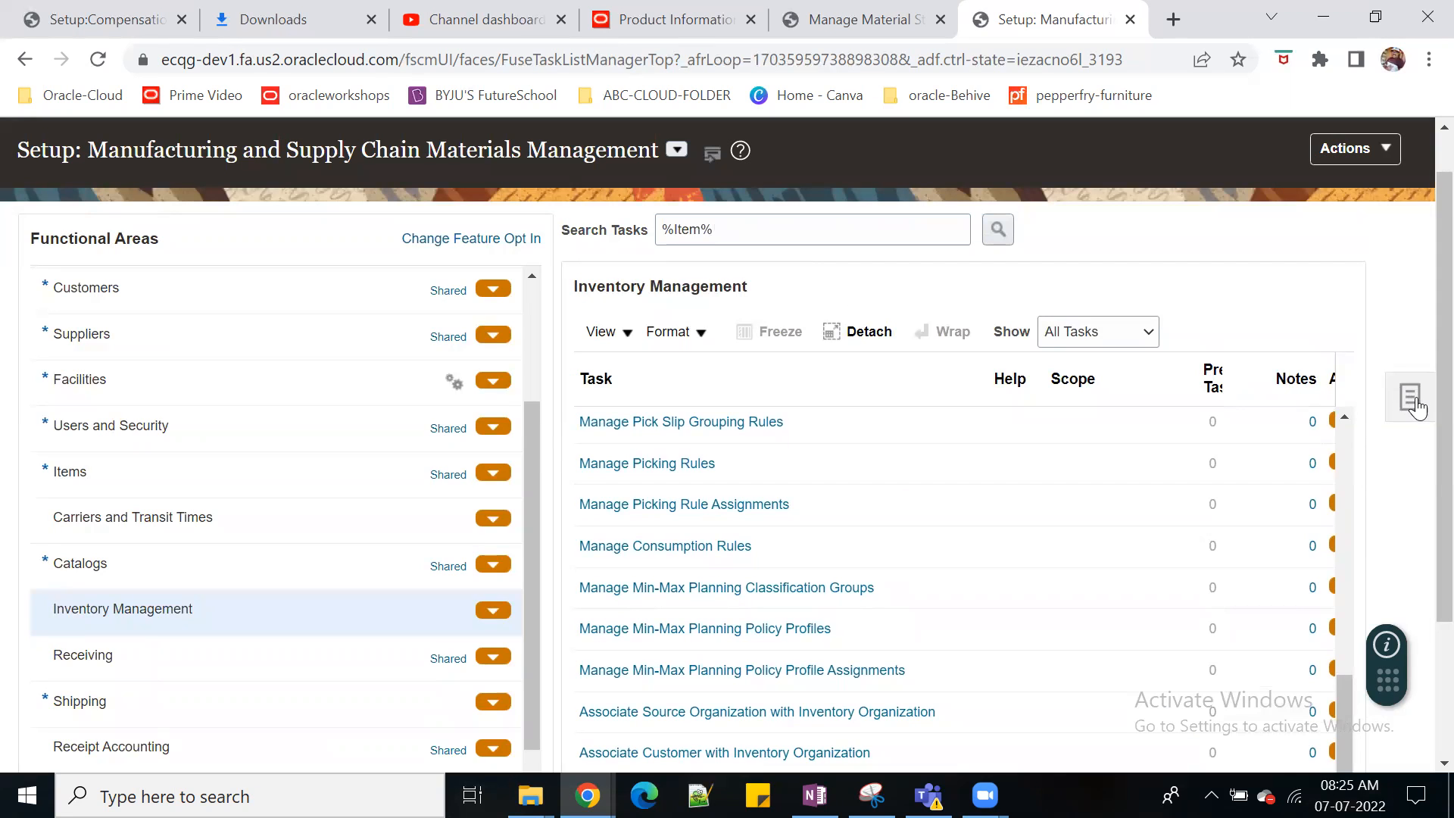
Step: Open the setup-wide search page and search tasks, task lists and business objects for "%Item%"
{"action": "scroll", "coordinate": [1404, 350], "scroll_direction": "down", "scroll_amount": 2}
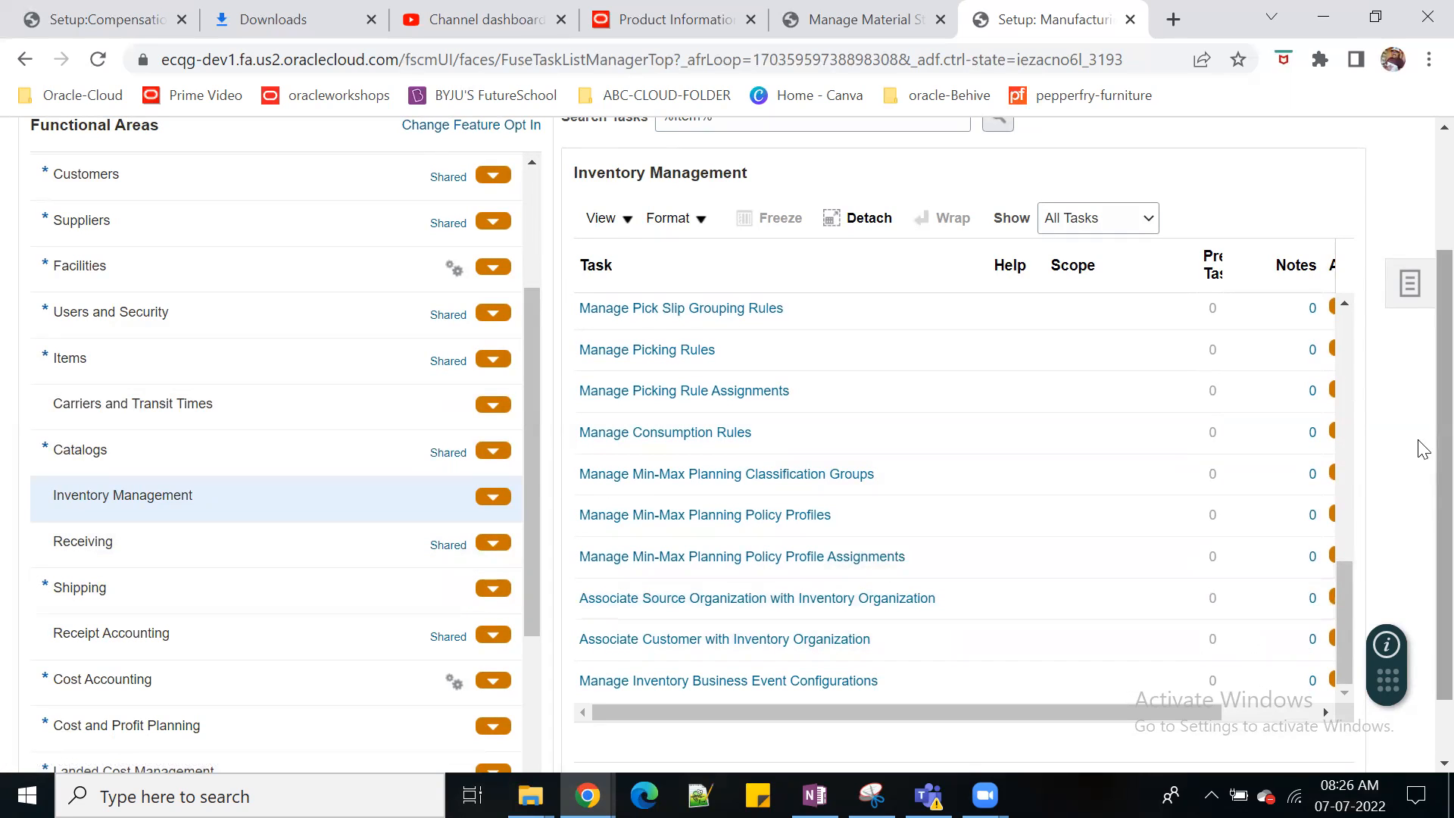
{"action": "left_click", "coordinate": [1407, 296]}
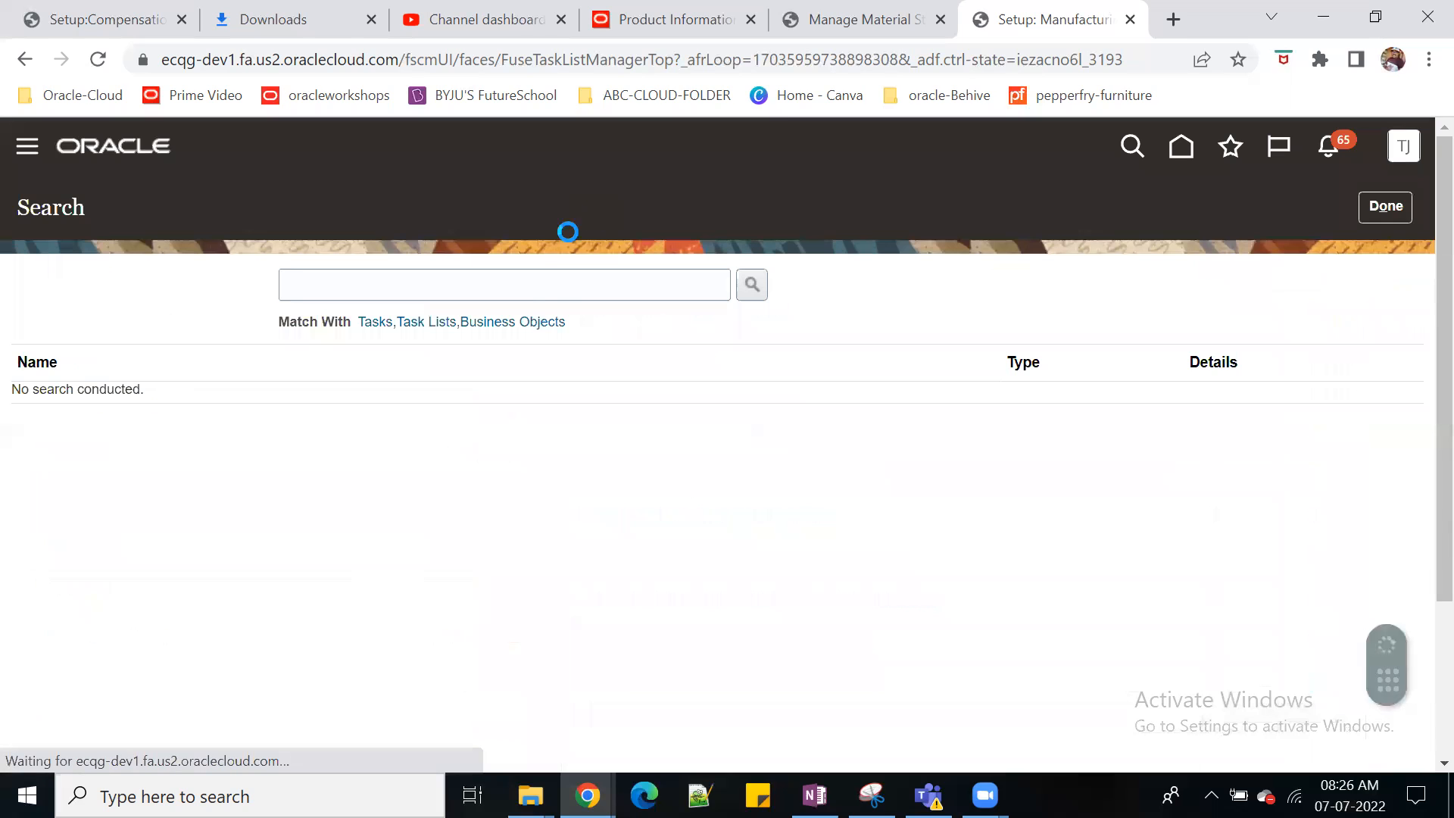
{"action": "left_click", "coordinate": [500, 292]}
{"action": "type", "text": "%Item%"}
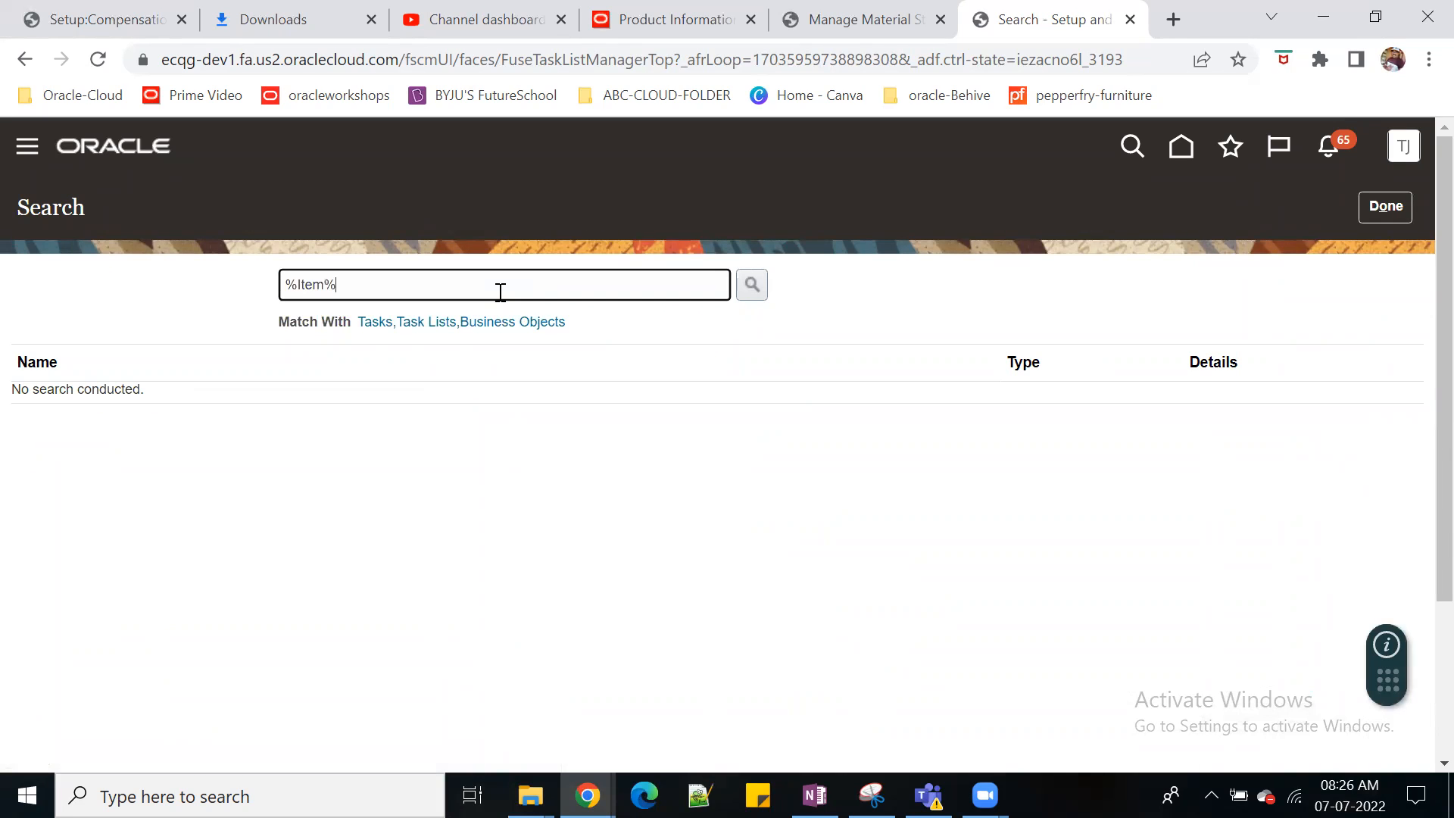
{"action": "key", "text": "Return"}
{"action": "left_click_drag", "start_coordinate": [1414, 472], "coordinate": [1421, 663]}
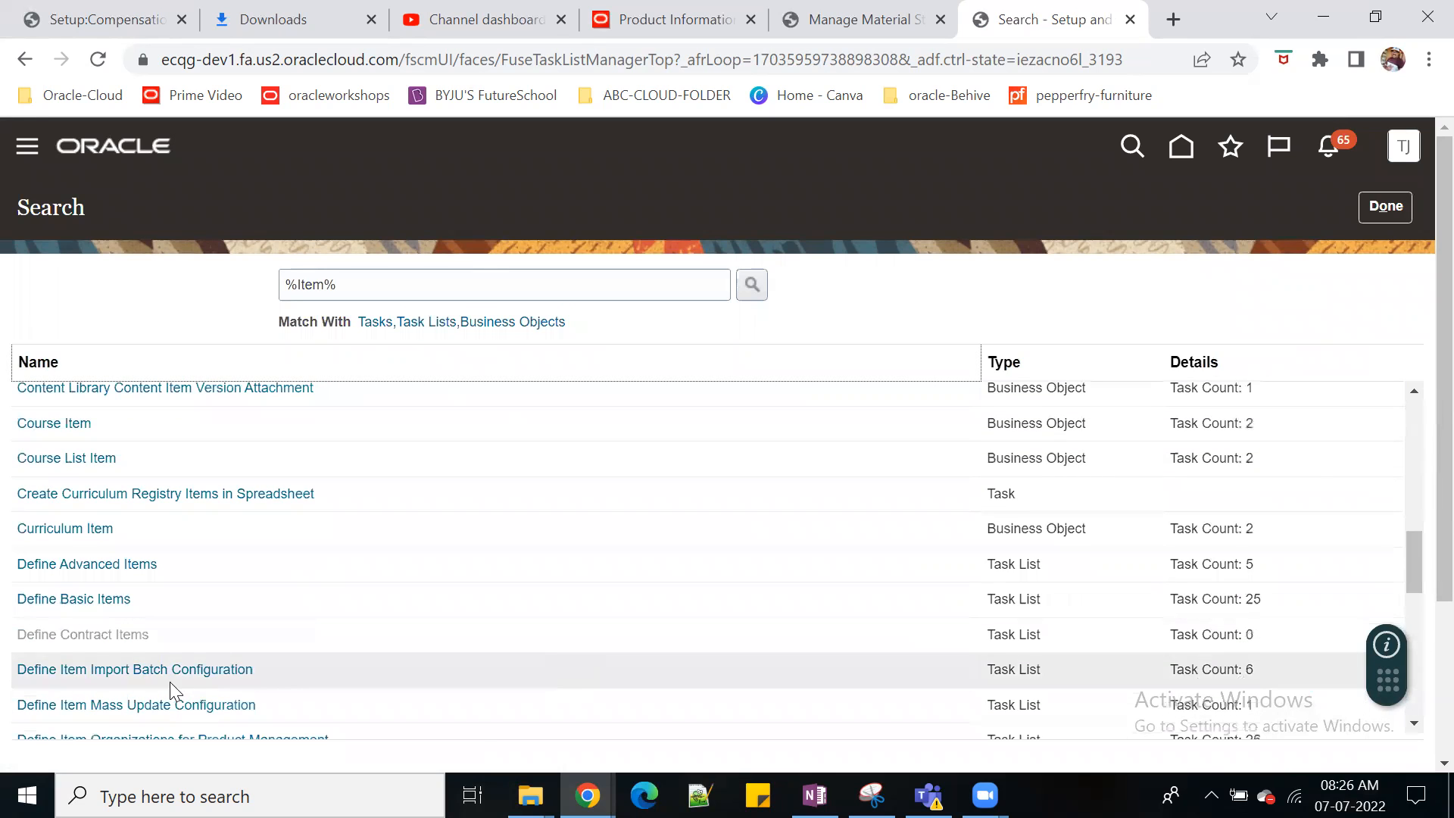
Step: Open the Manage Operational Attributes Groups task from the Define Basic Items task list and browse the attributes' control levels
{"action": "left_click", "coordinate": [94, 604]}
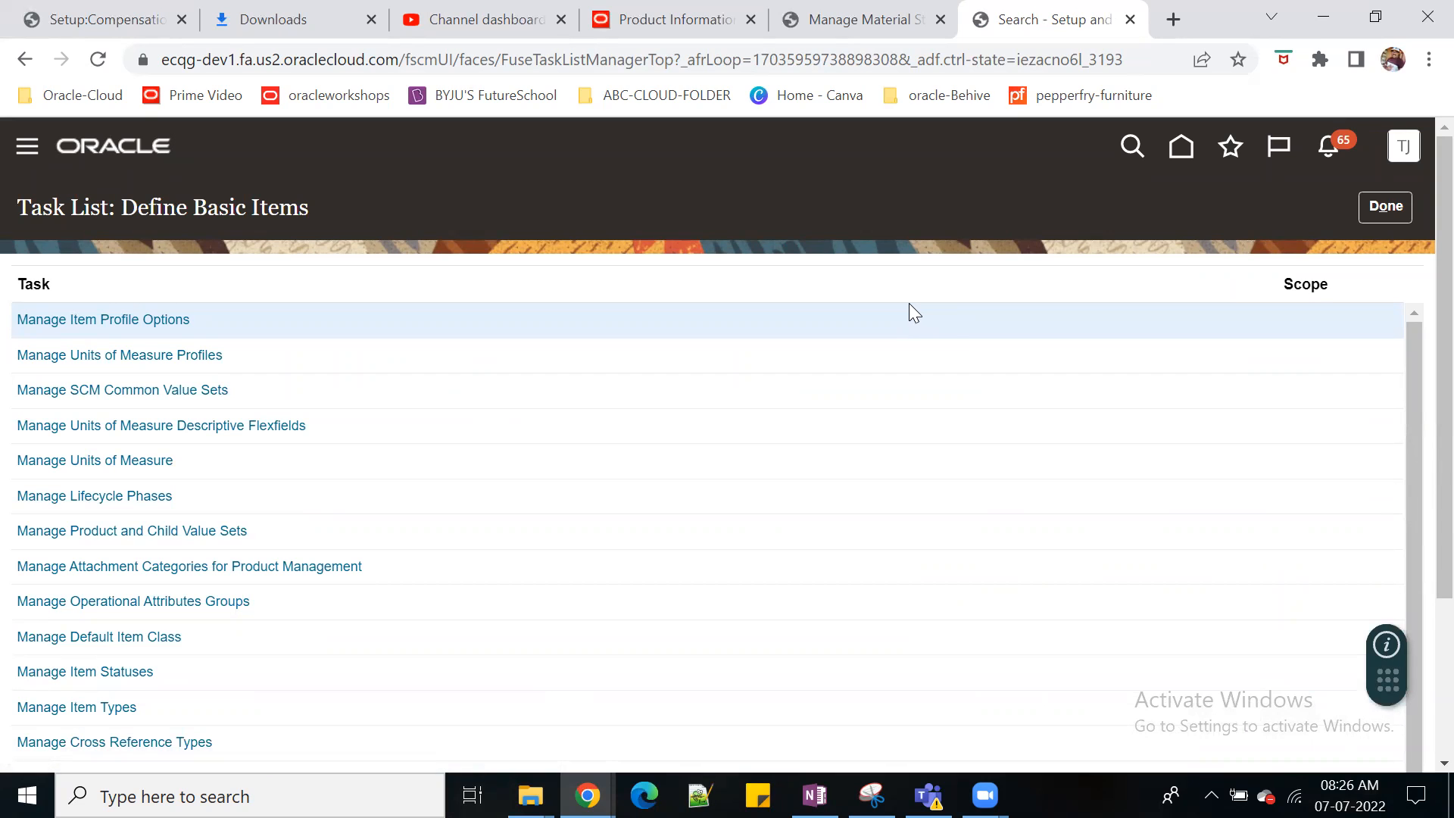
{"action": "left_click", "coordinate": [161, 613]}
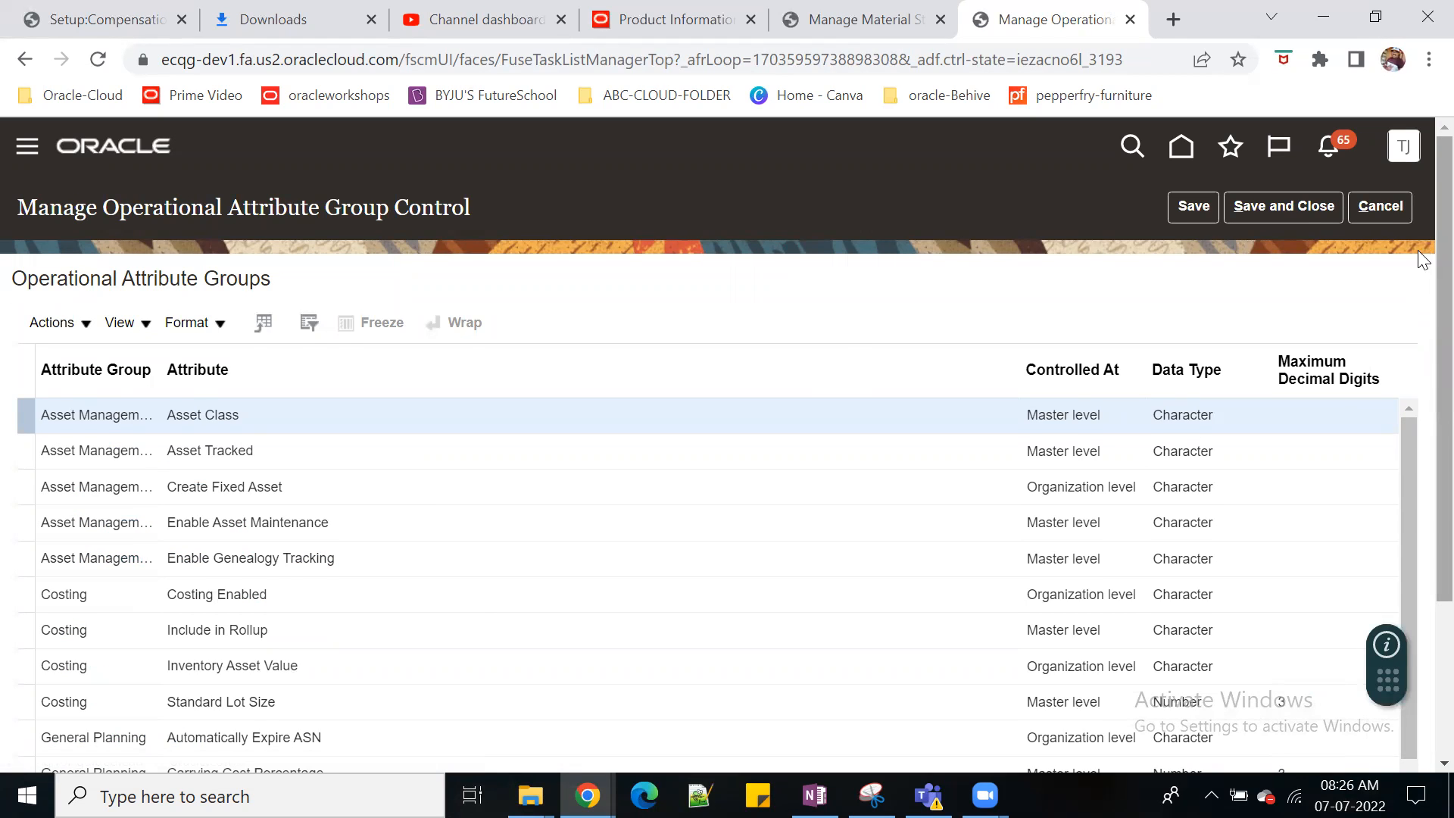
{"action": "scroll", "coordinate": [1422, 261], "scroll_direction": "down", "scroll_amount": 2}
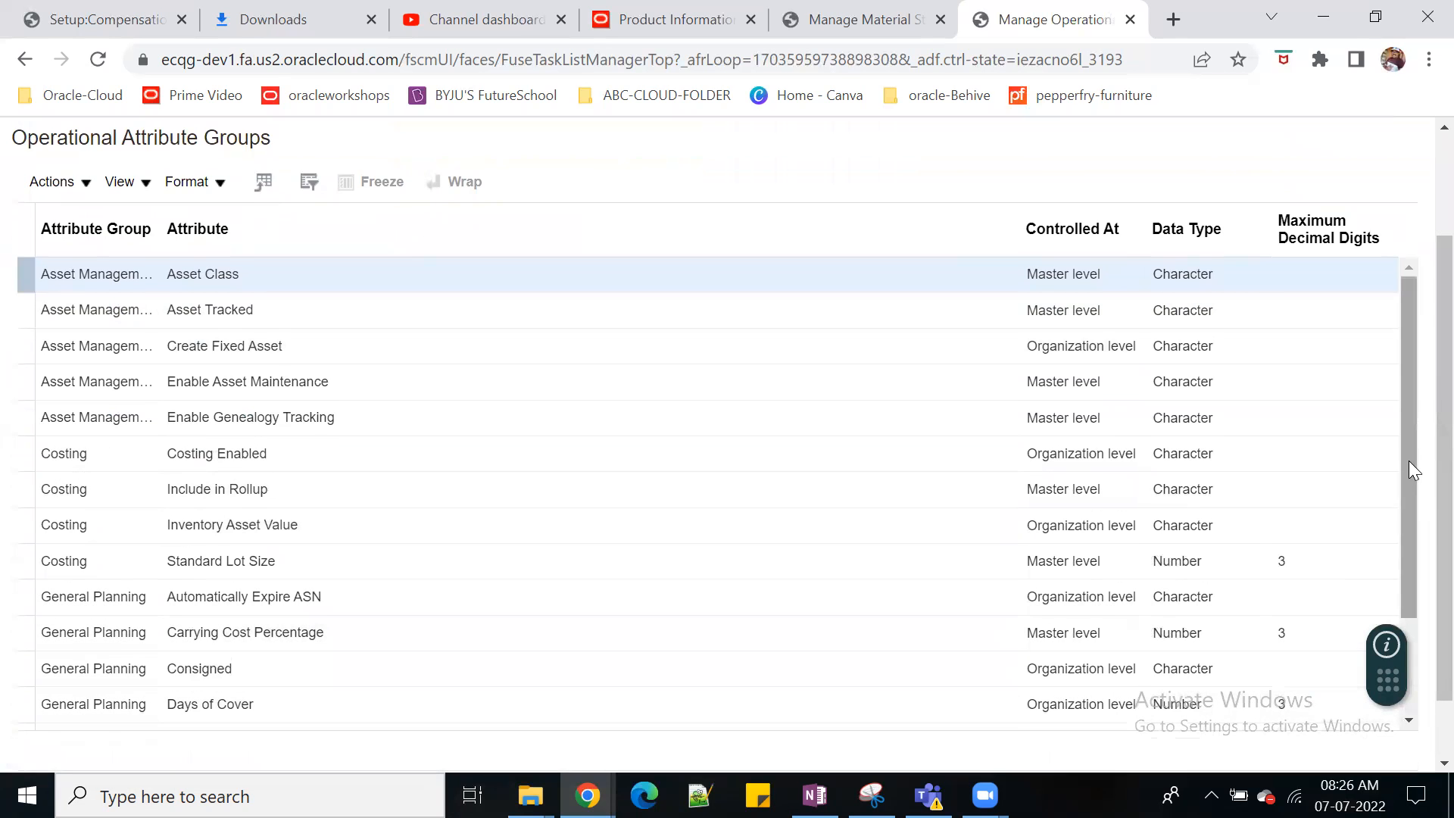
{"action": "left_click_drag", "start_coordinate": [1408, 460], "coordinate": [1418, 593]}
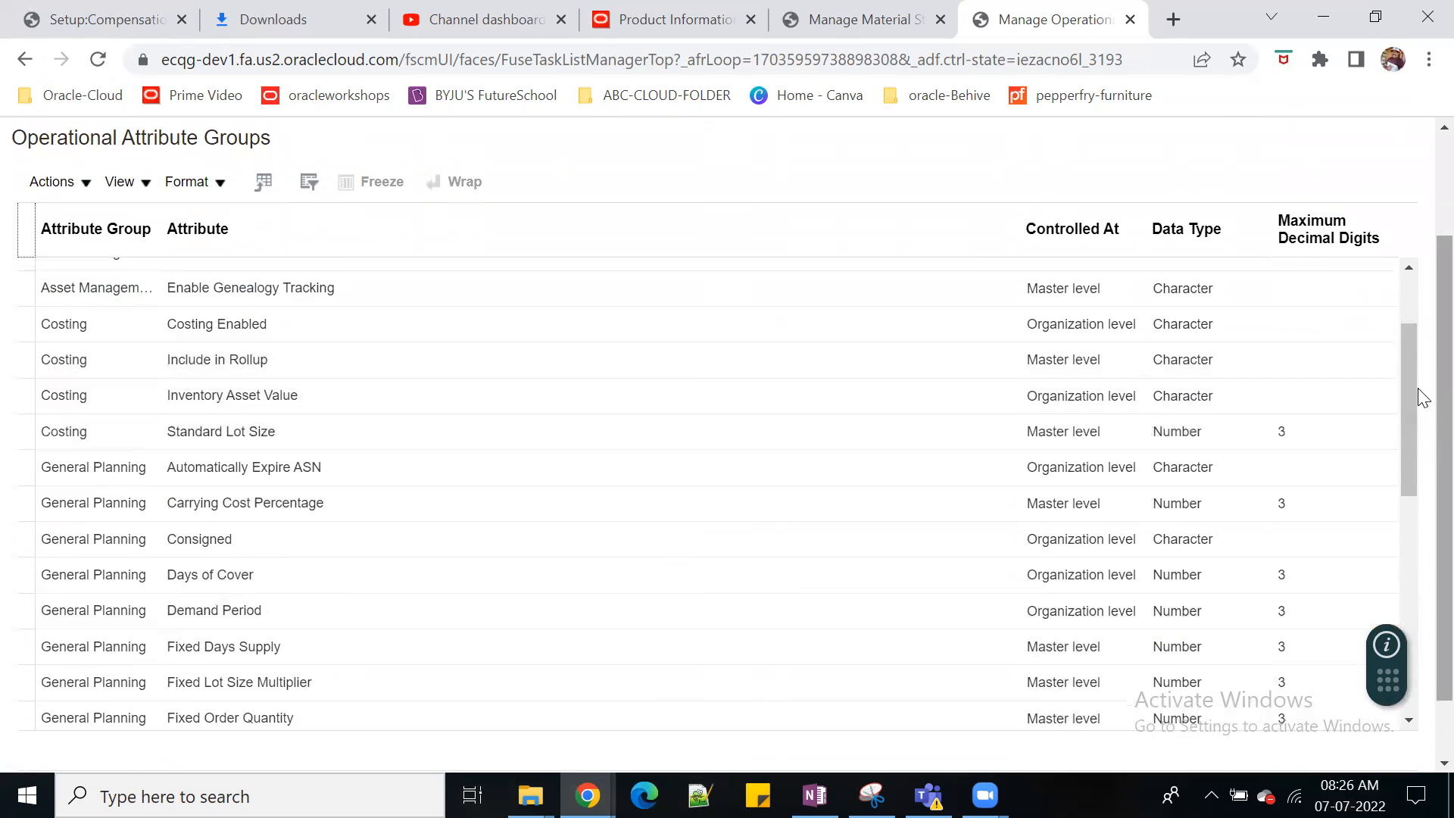
{"action": "left_click_drag", "start_coordinate": [1407, 343], "coordinate": [1409, 295]}
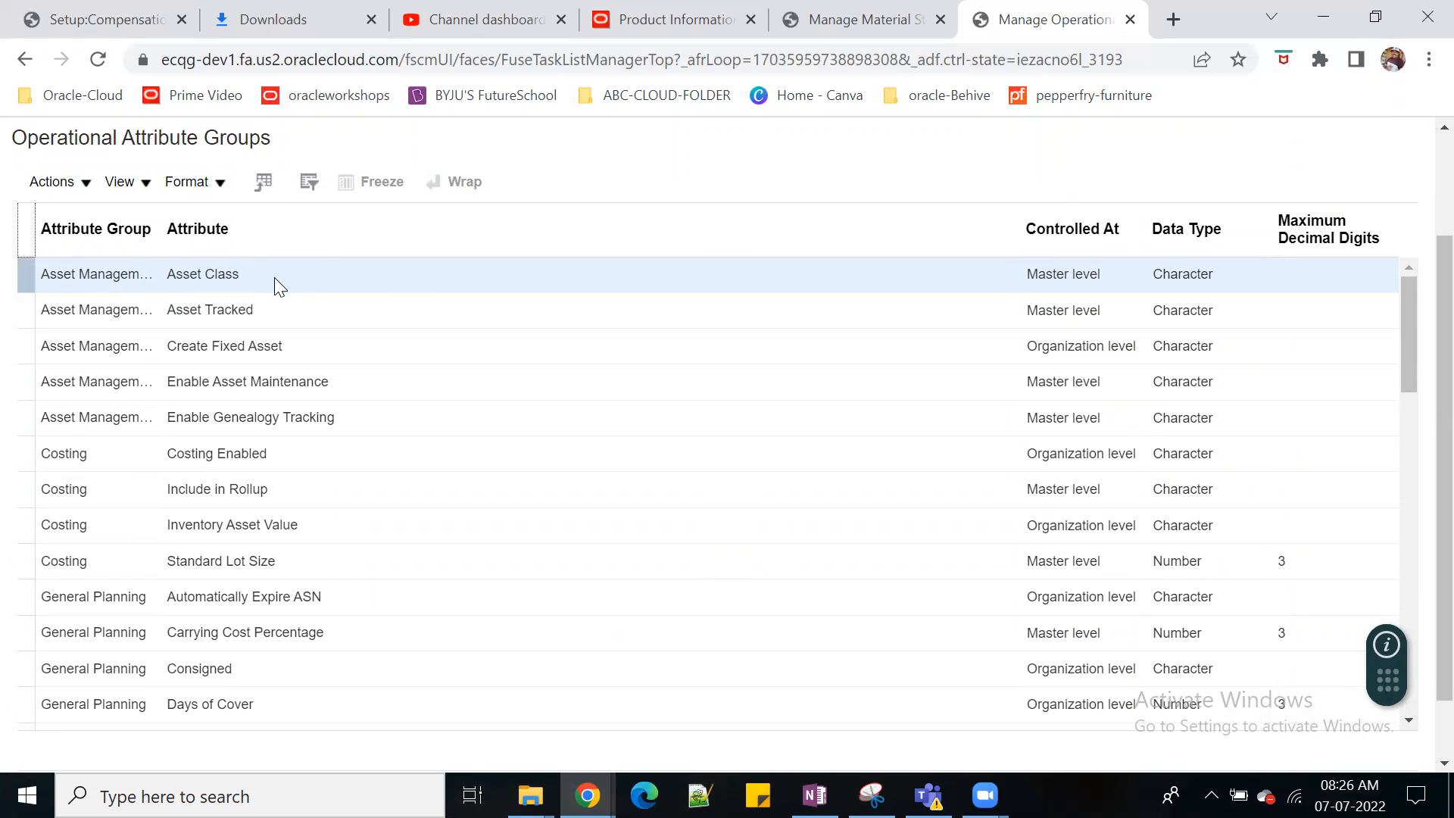
Step: Try setting the Costing Enabled attribute to be controlled at Master level, and leave the attribute groups without saving
{"action": "left_click", "coordinate": [400, 453]}
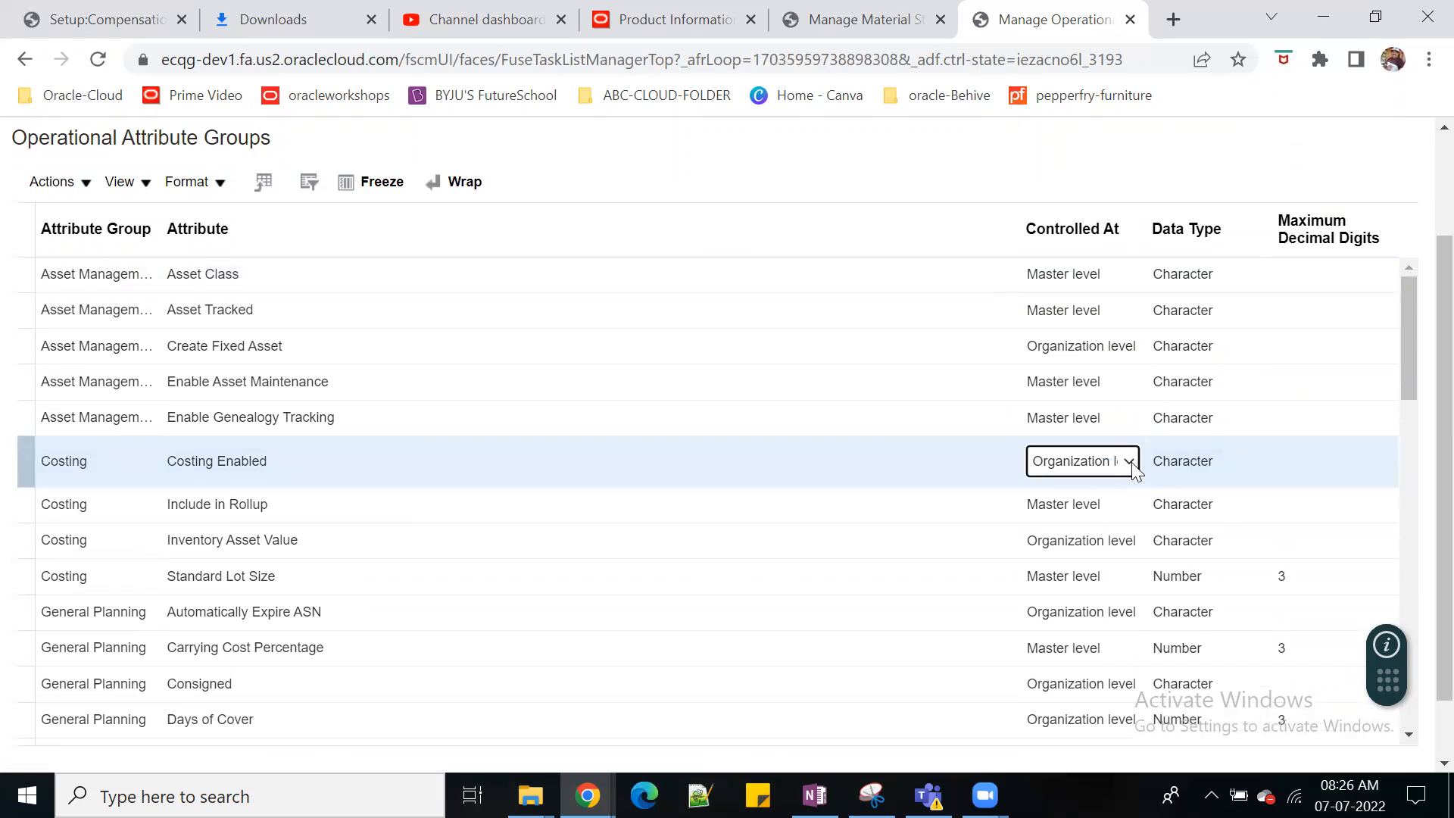
{"action": "left_click", "coordinate": [1128, 462]}
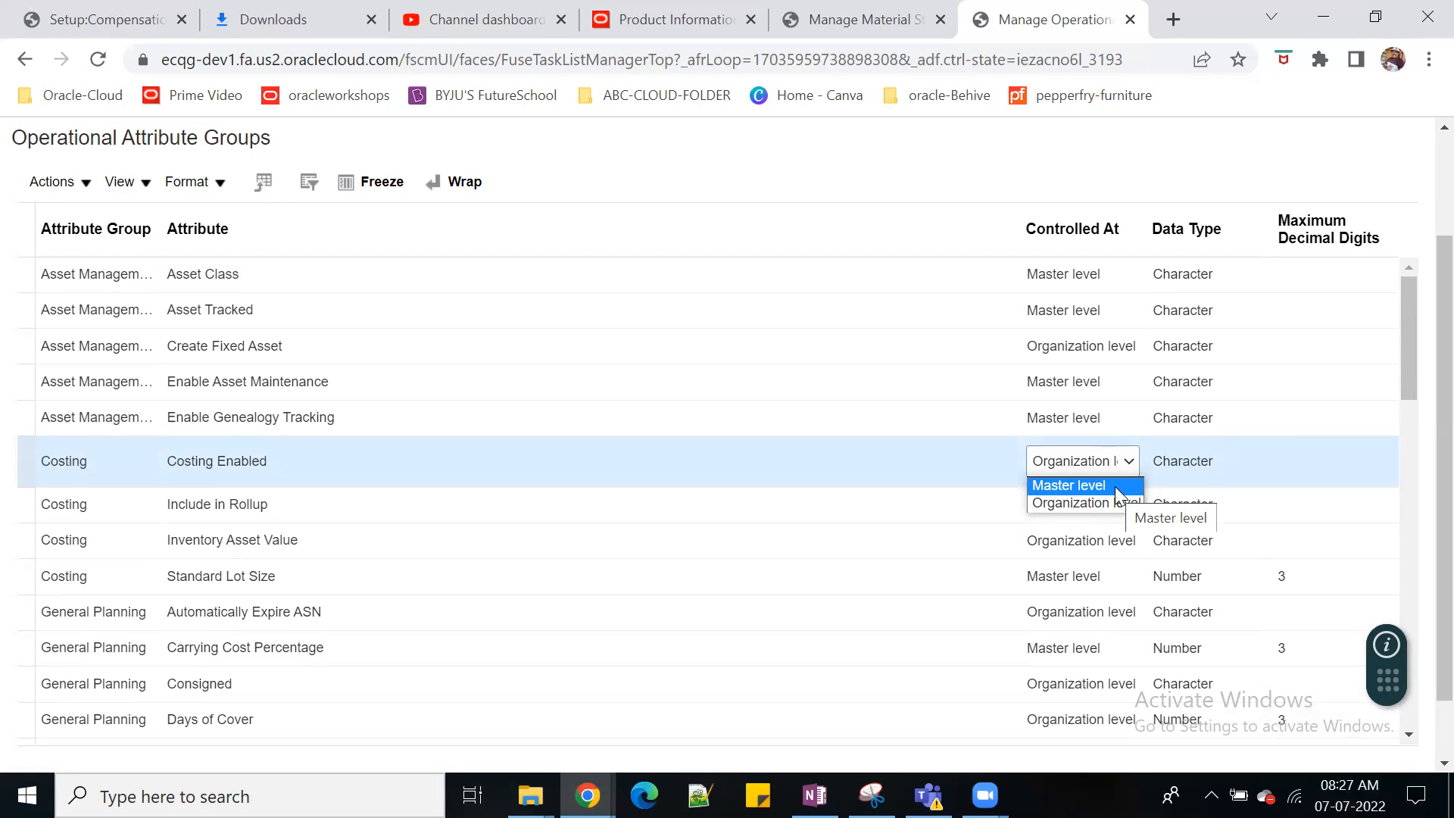
{"action": "left_click", "coordinate": [1114, 486]}
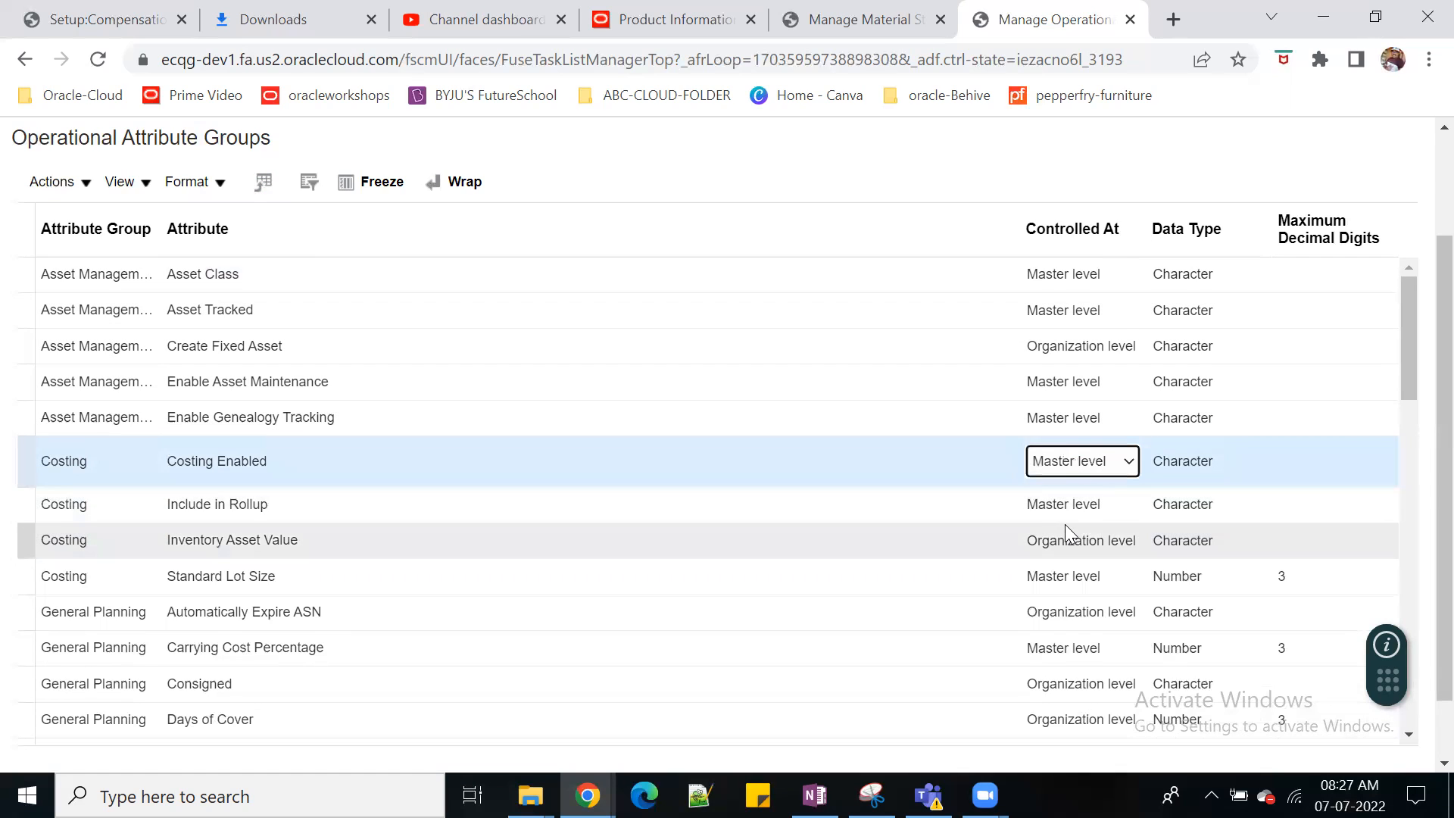
{"action": "left_click_drag", "start_coordinate": [1408, 332], "coordinate": [1389, 236]}
{"action": "scroll", "coordinate": [1388, 229], "scroll_direction": "up", "scroll_amount": 2}
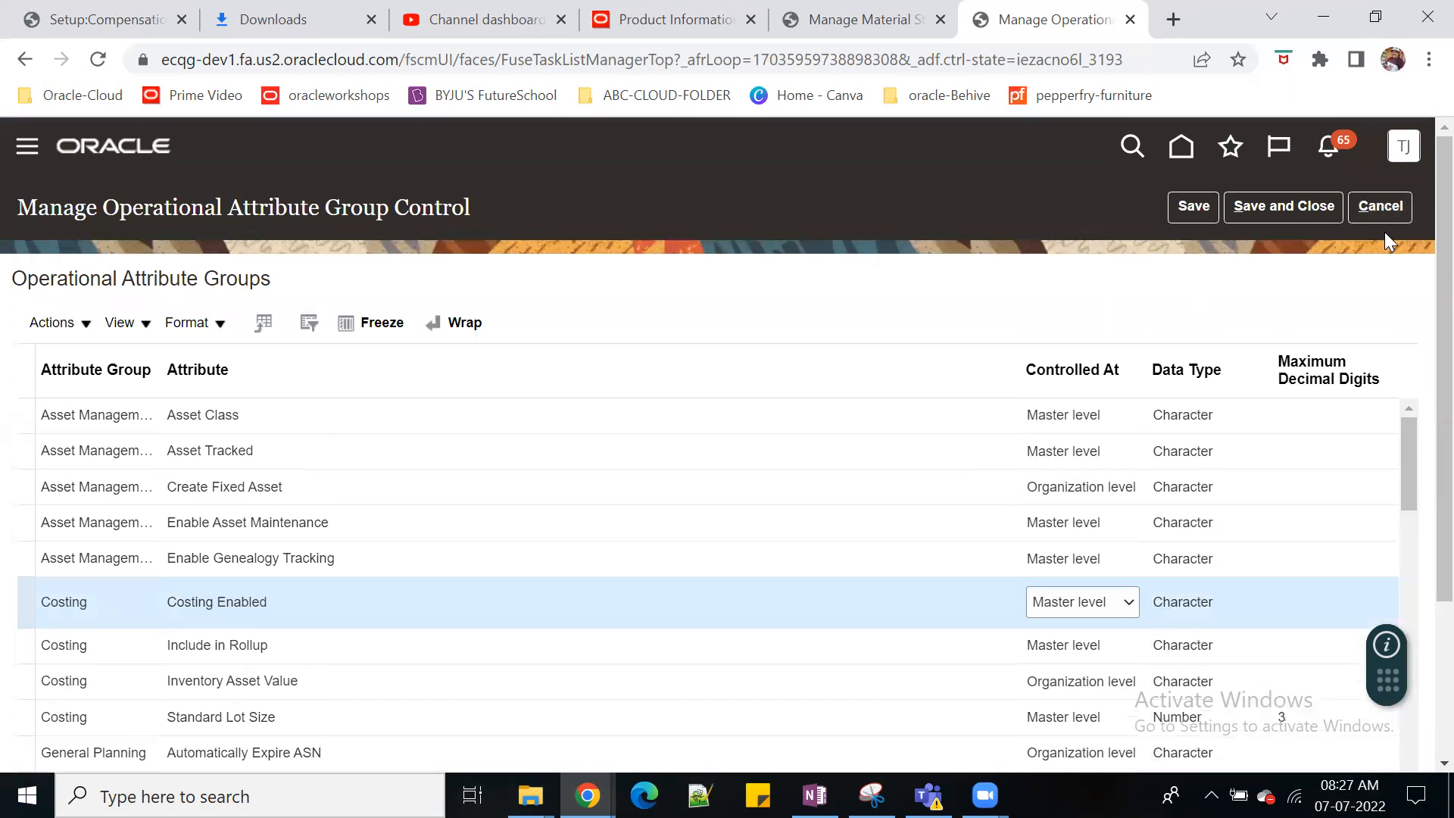
{"action": "left_click", "coordinate": [1381, 207]}
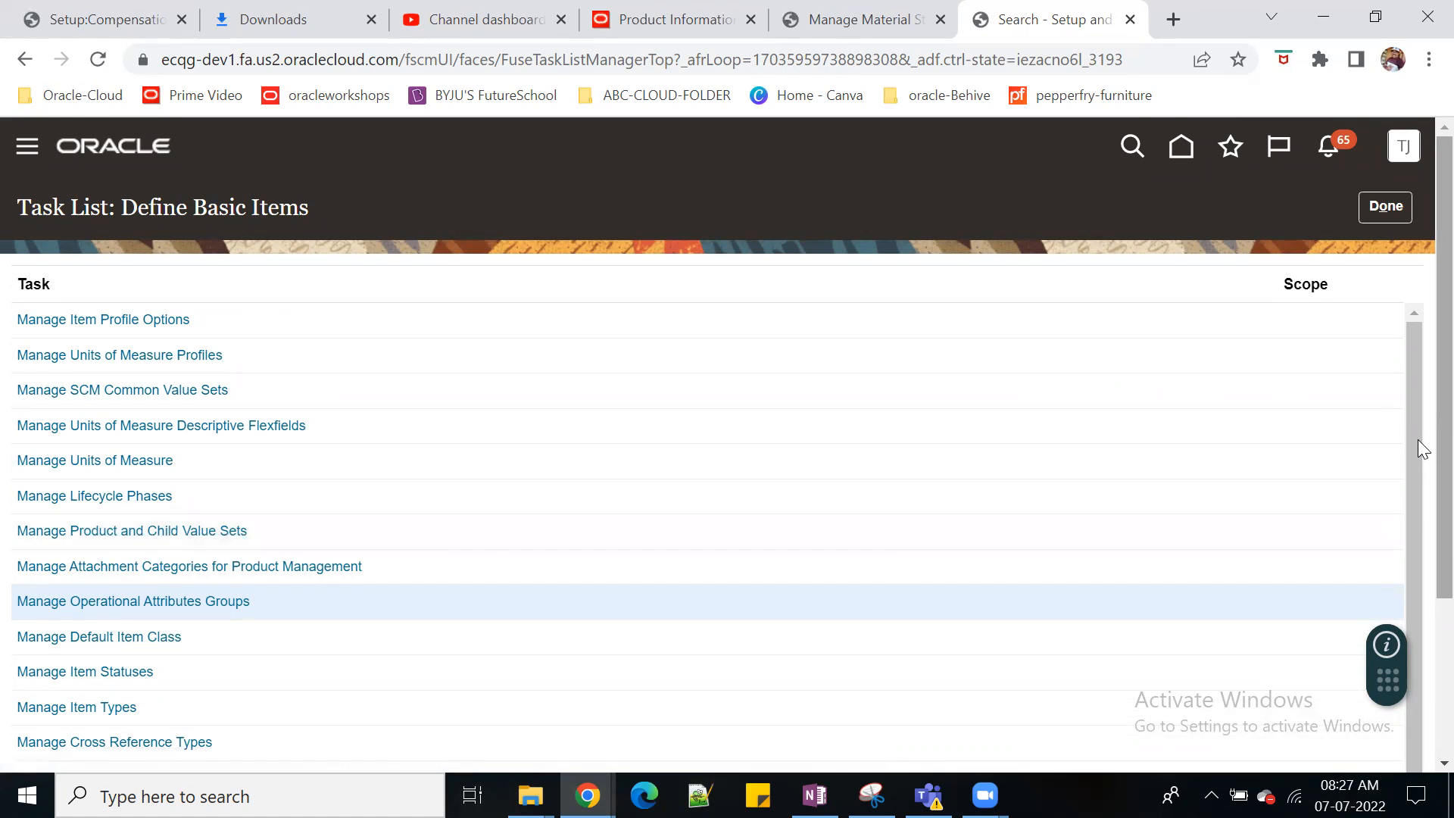
Step: Look through the Define Basic Items task list, close it and the search page, and return to the home page
{"action": "scroll", "coordinate": [1418, 447], "scroll_direction": "down", "scroll_amount": 2}
{"action": "scroll", "coordinate": [1417, 577], "scroll_direction": "down", "scroll_amount": 1}
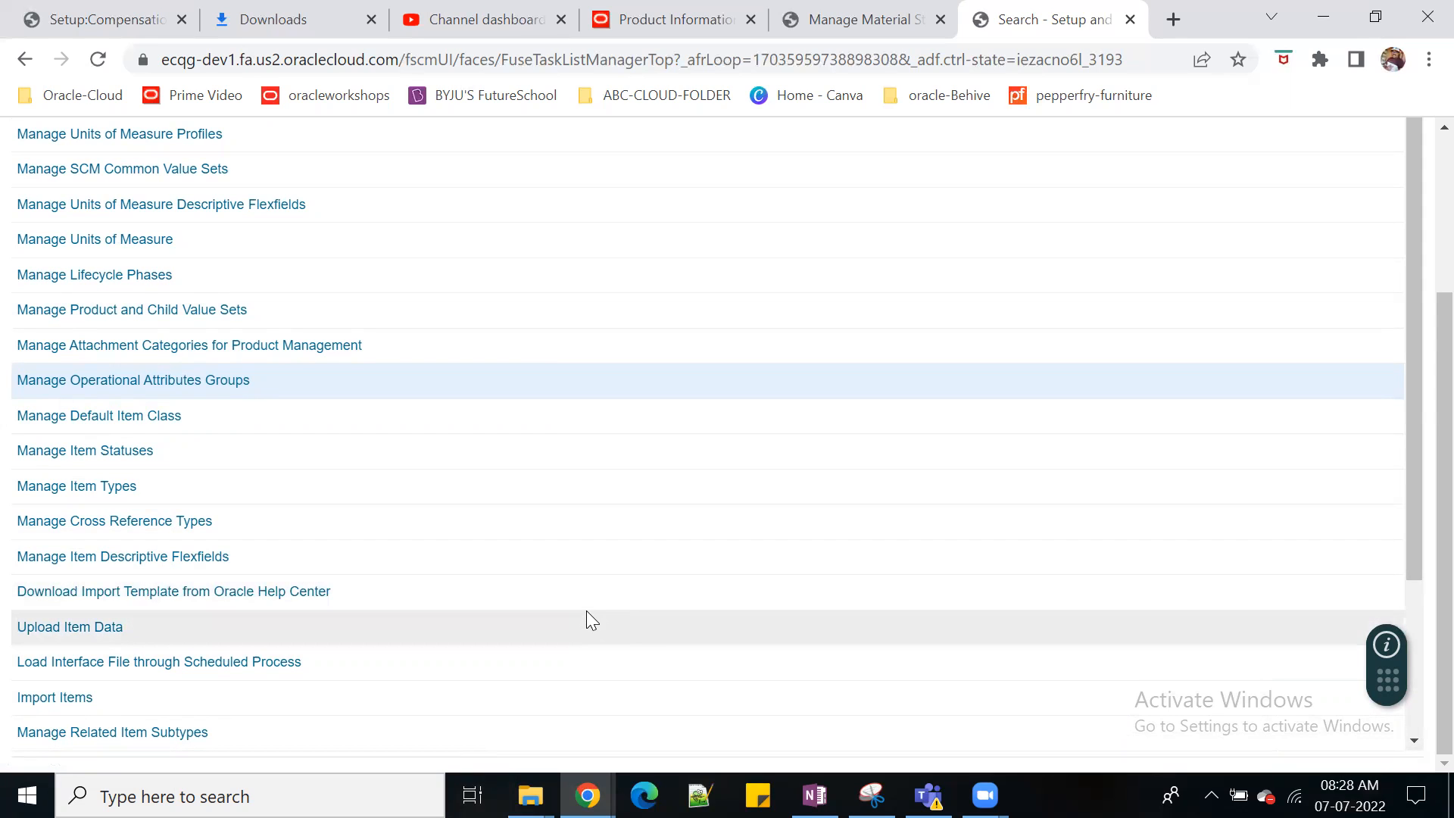
{"action": "scroll", "coordinate": [586, 610], "scroll_direction": "up", "scroll_amount": 3}
{"action": "left_click", "coordinate": [1382, 207]}
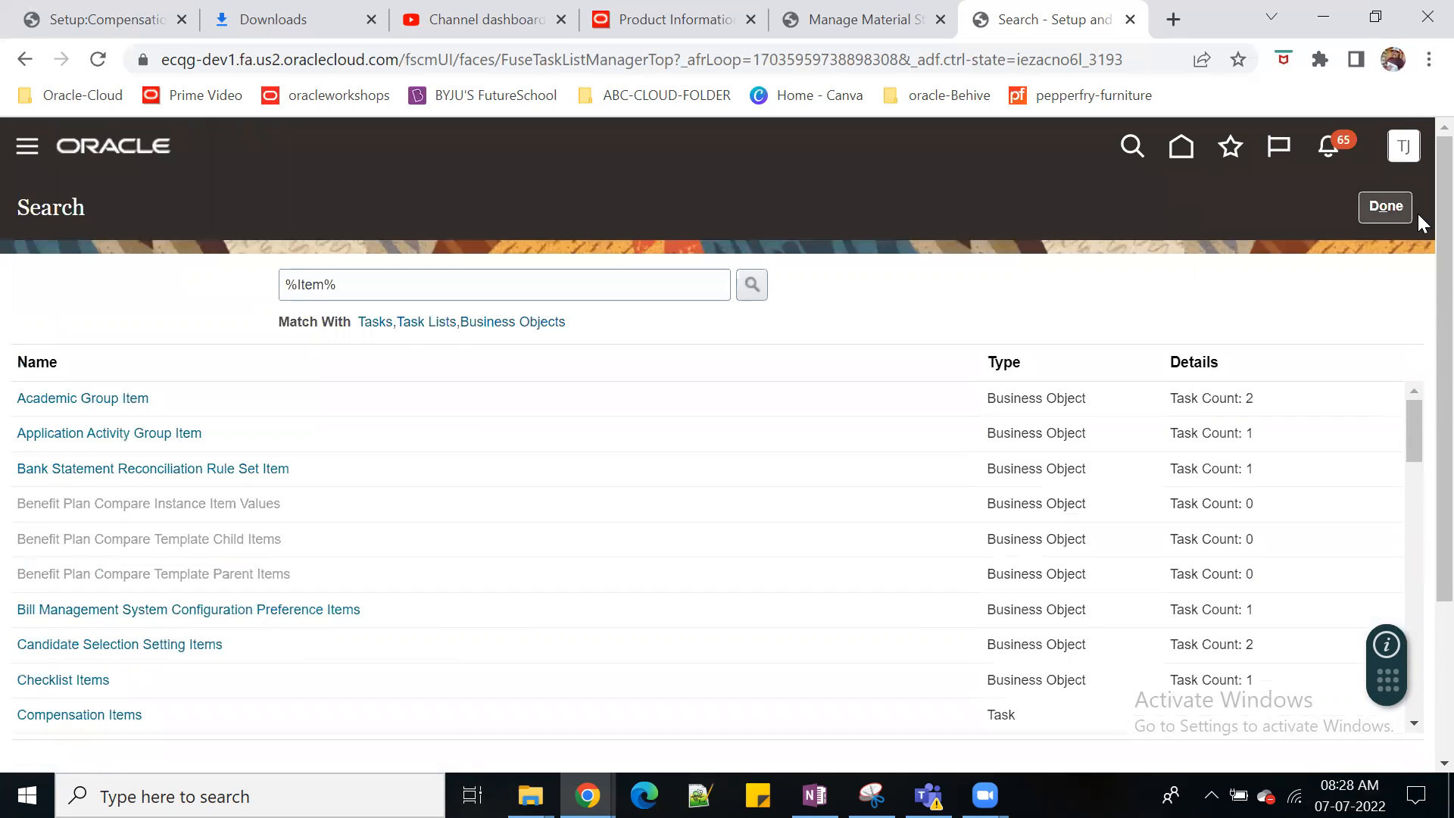
{"action": "left_click", "coordinate": [1382, 209]}
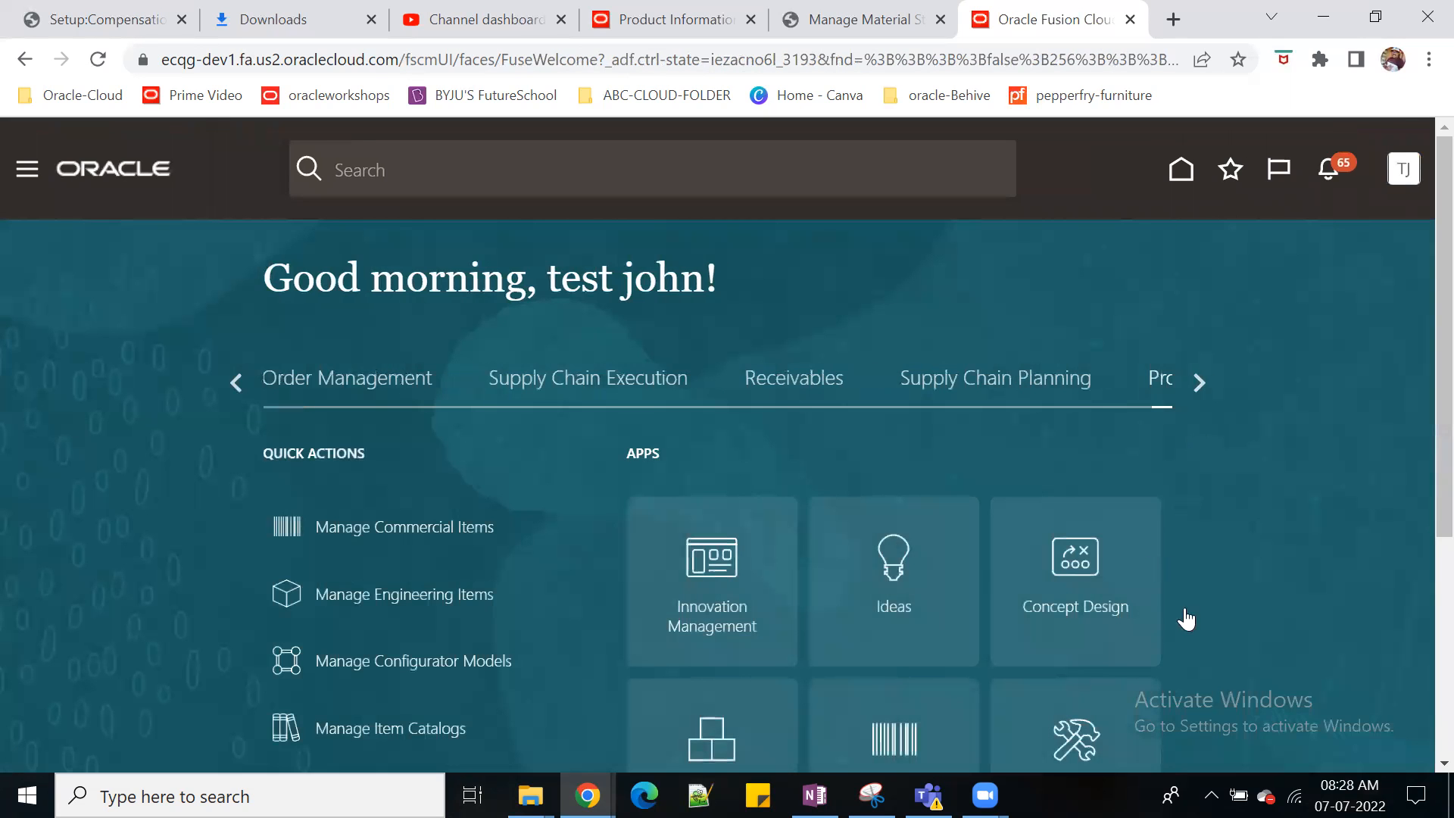
Step: Open Product Information Management from the home page and start the Manage Items task
{"action": "scroll", "coordinate": [1232, 540], "scroll_direction": "down", "scroll_amount": 3}
{"action": "left_click", "coordinate": [922, 588]}
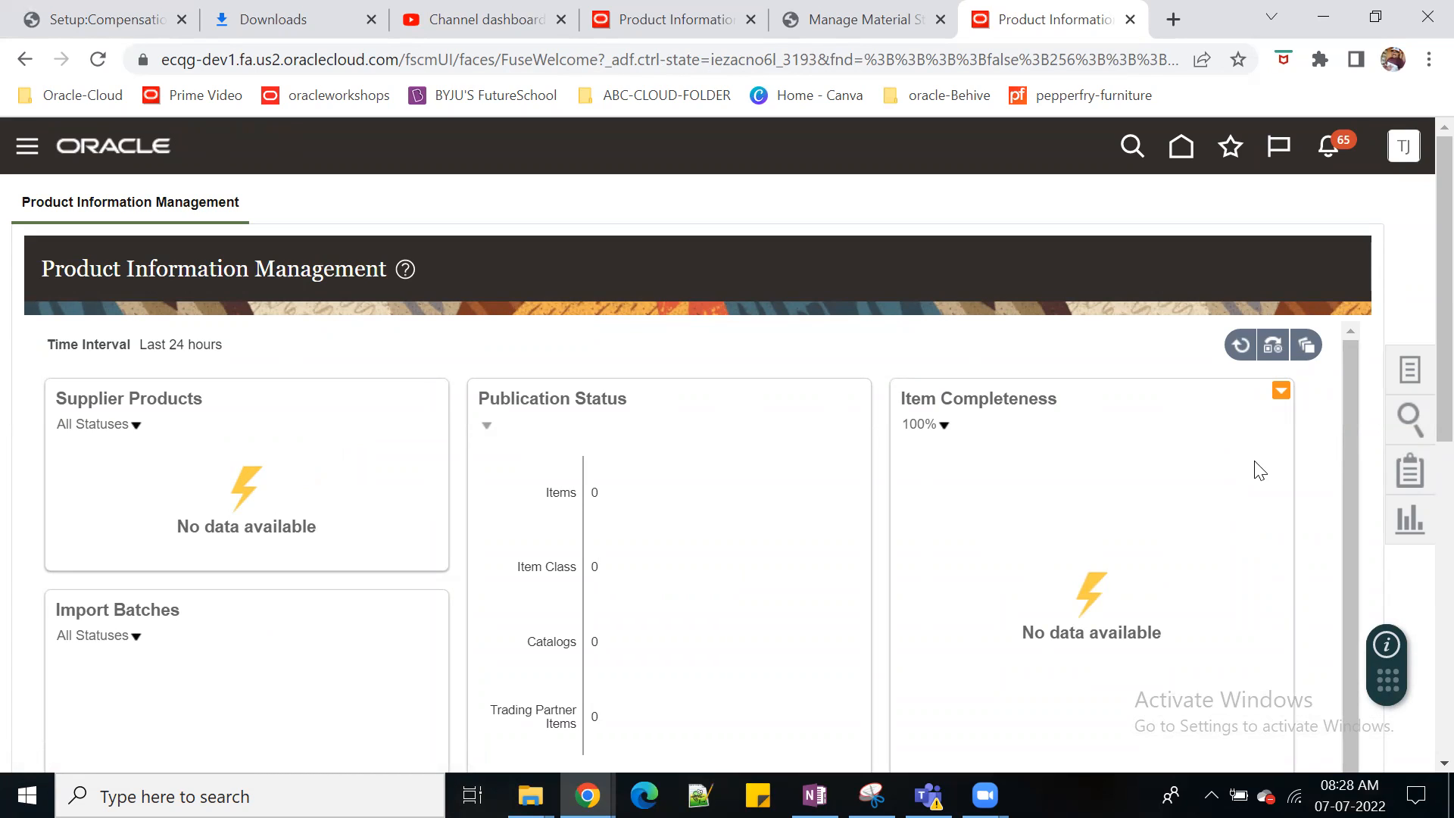
{"action": "left_click", "coordinate": [1405, 371]}
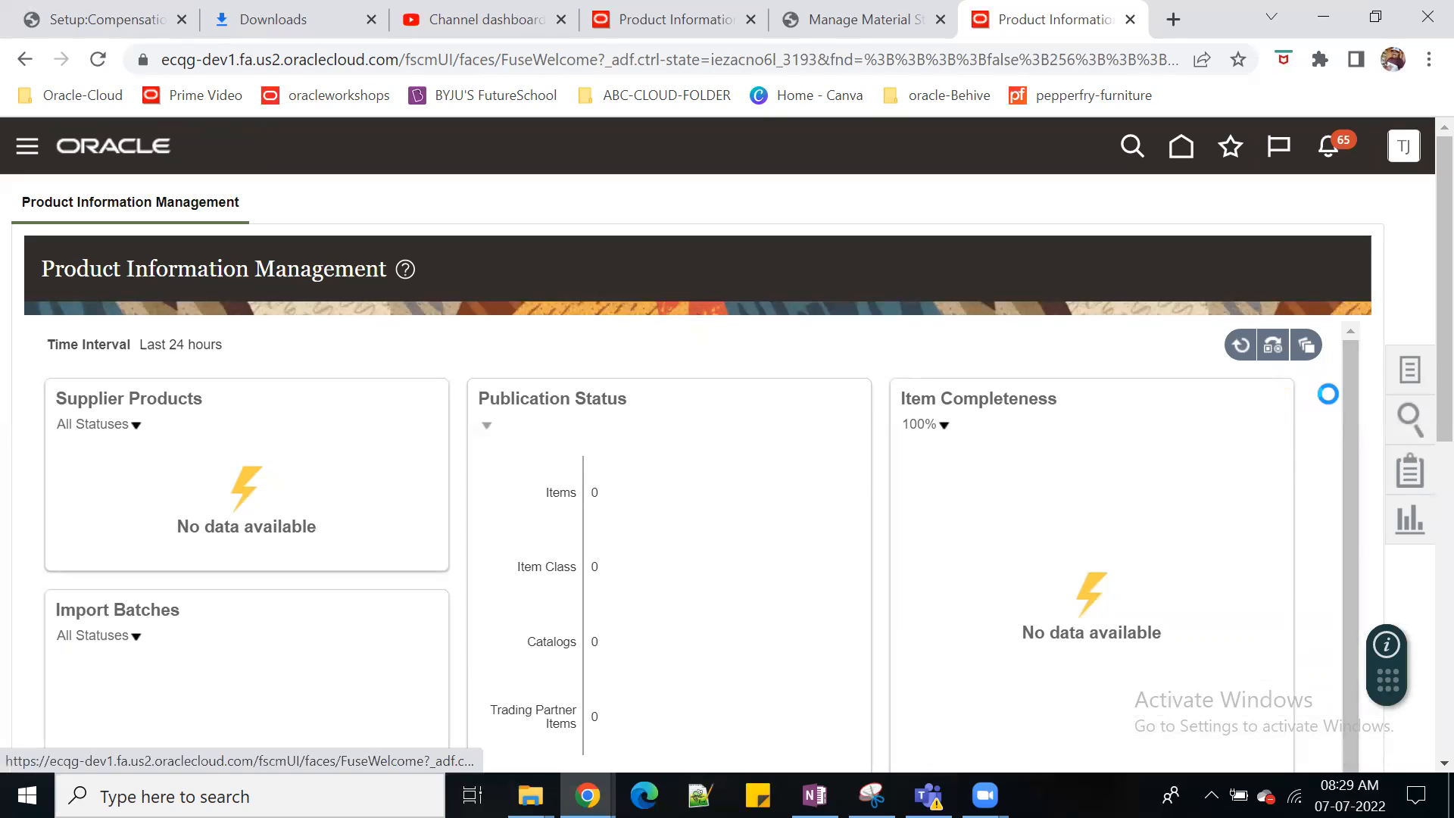
{"action": "left_click", "coordinate": [1255, 253]}
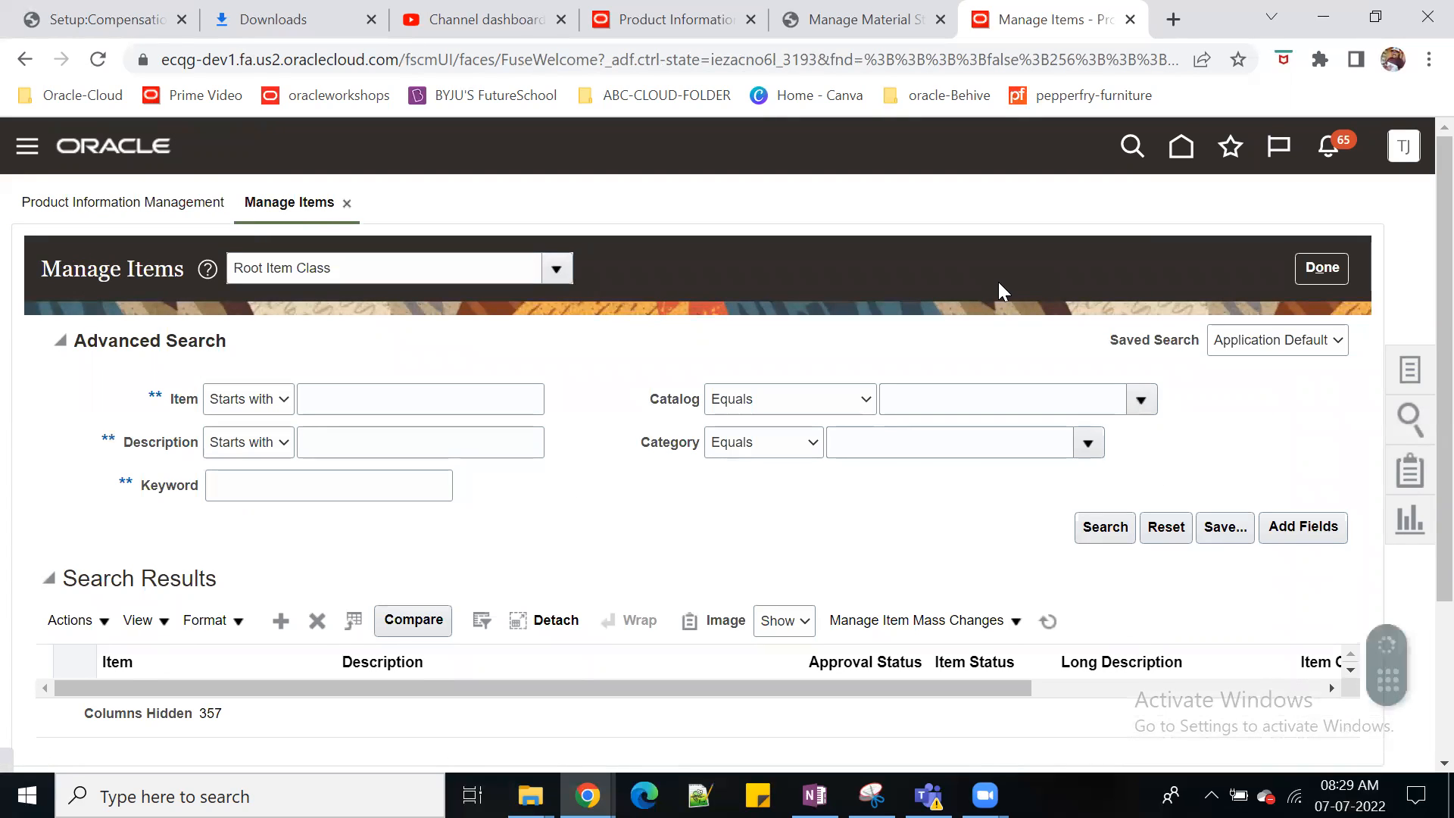
Step: Search Manage Items for items starting with June900003
{"action": "left_click", "coordinate": [327, 393]}
{"action": "type", "text": "June90003"}
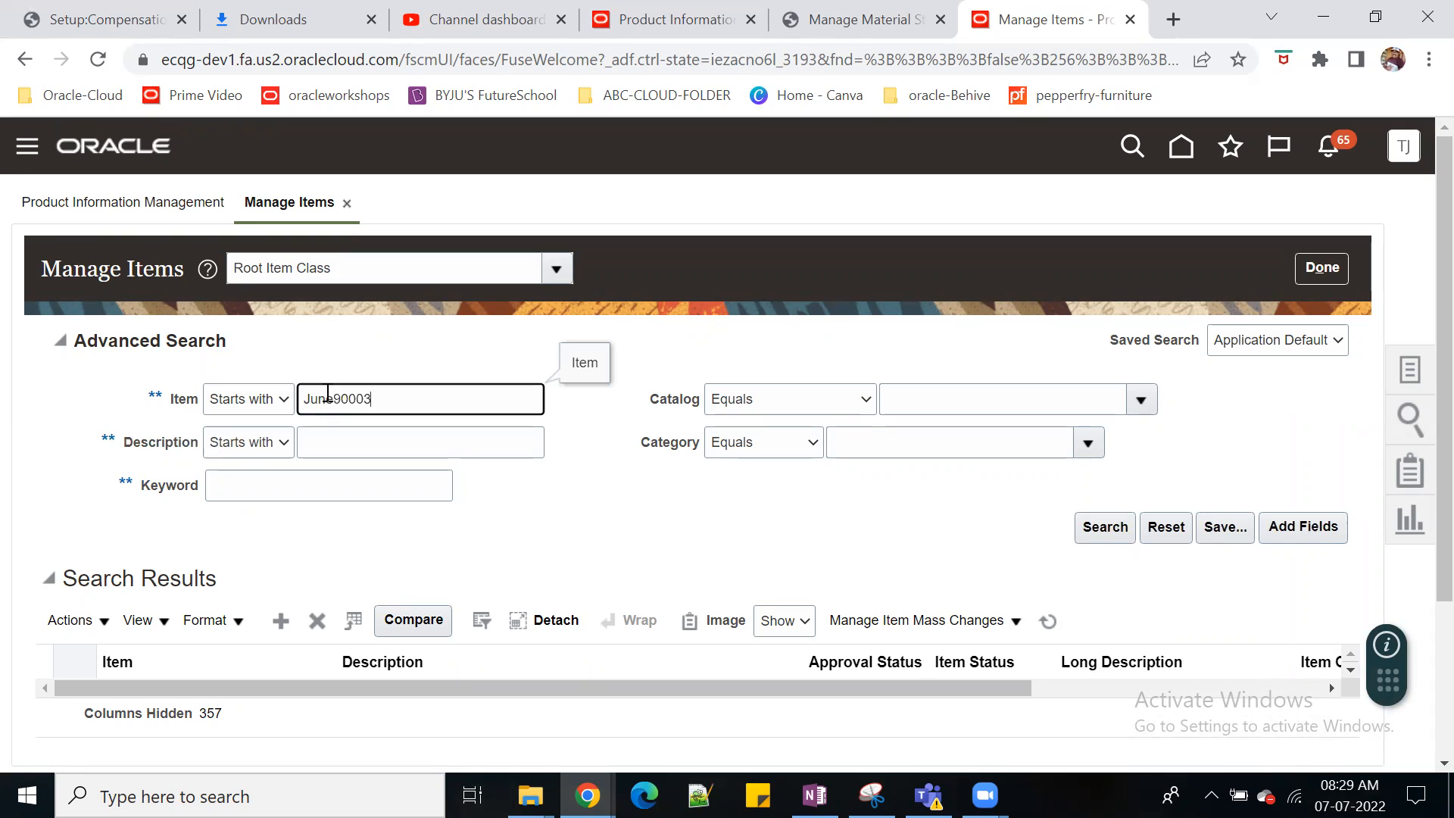
{"action": "key", "text": "BackSpace"}
{"action": "type", "text": "03"}
{"action": "left_click", "coordinate": [1111, 529]}
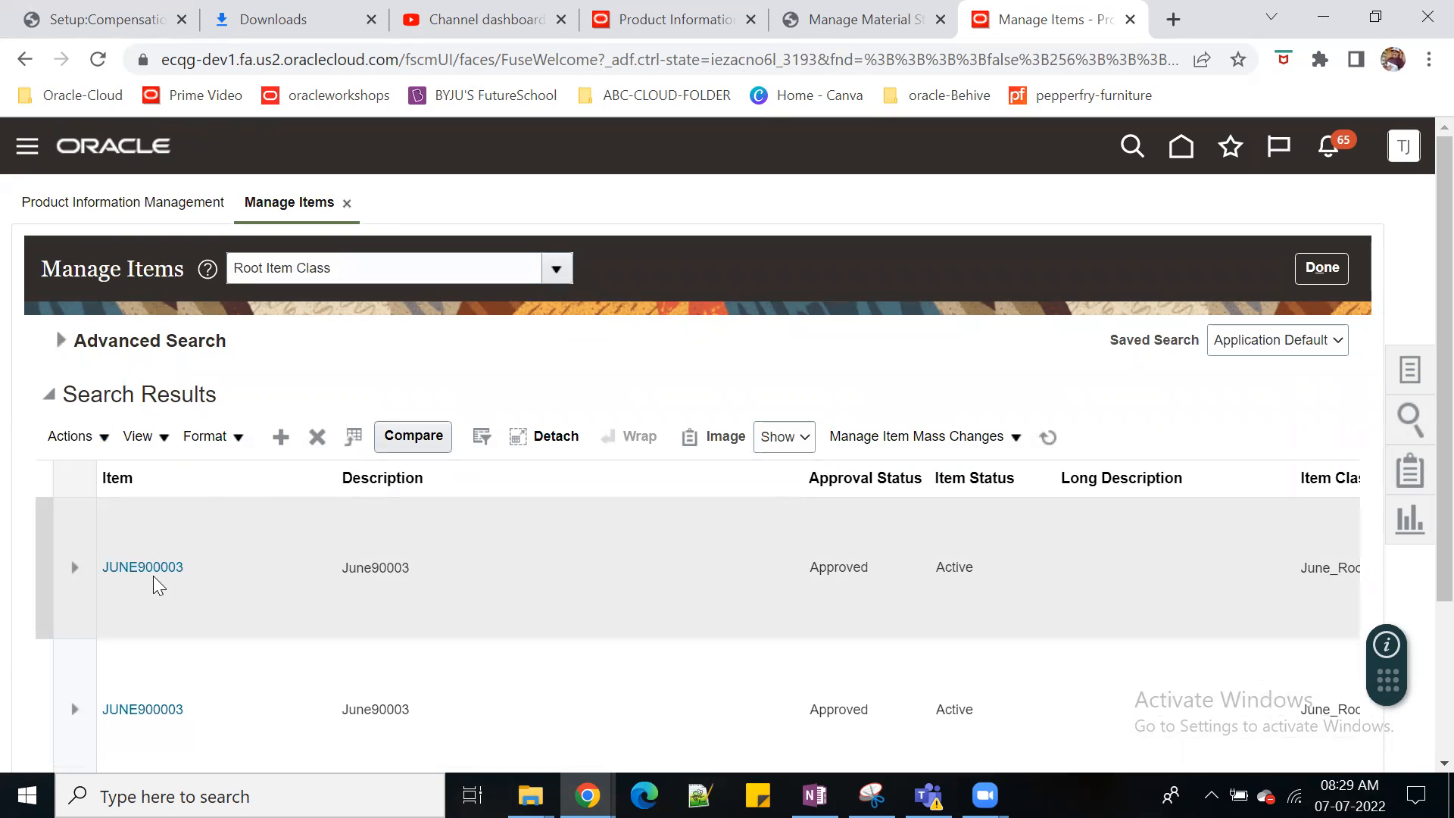
Step: Open the JUNEINV02 record of item JUNE900003 from the search results
{"action": "scroll", "coordinate": [163, 579], "scroll_direction": "down", "scroll_amount": 3}
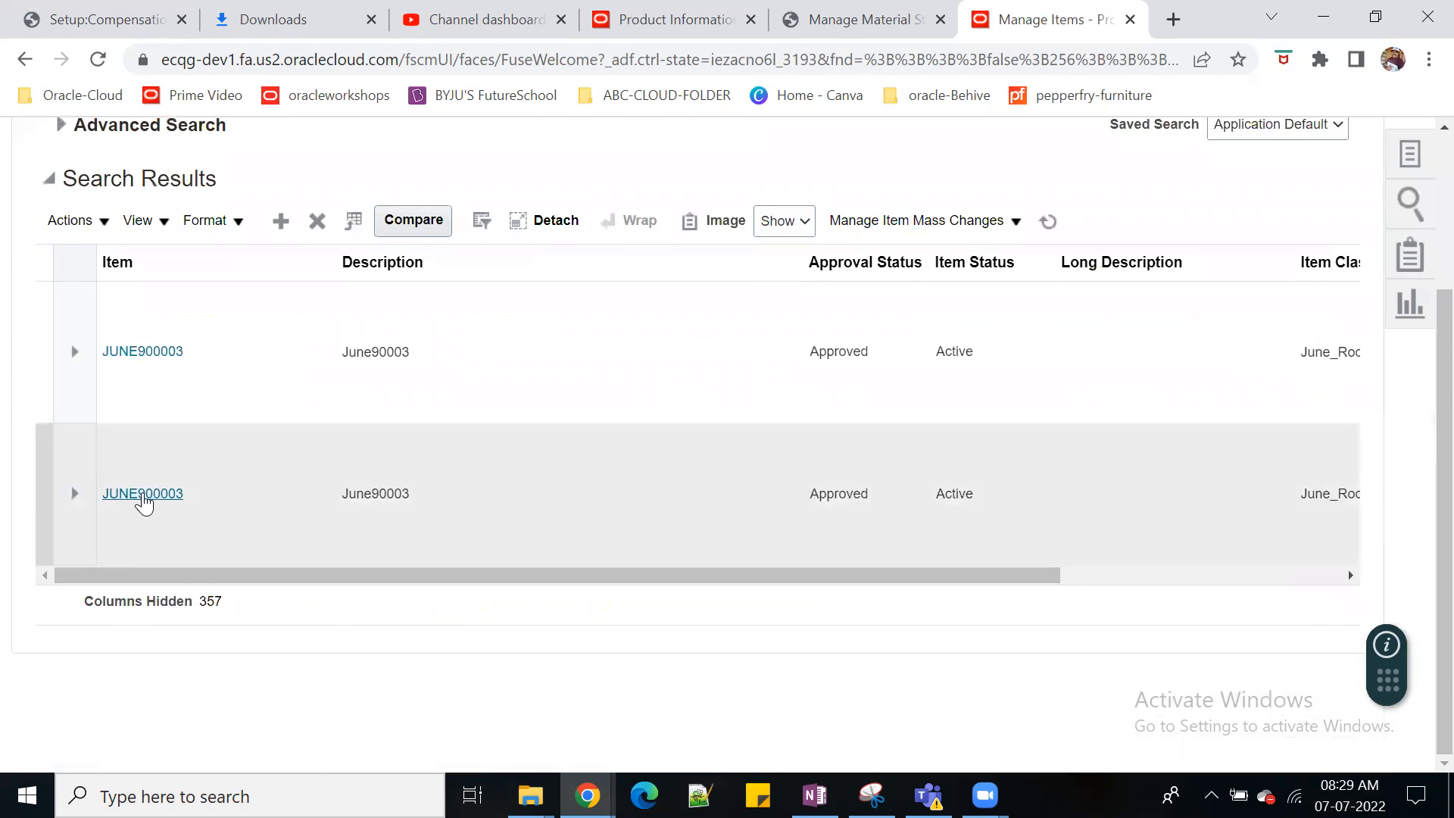
{"action": "left_click", "coordinate": [143, 493]}
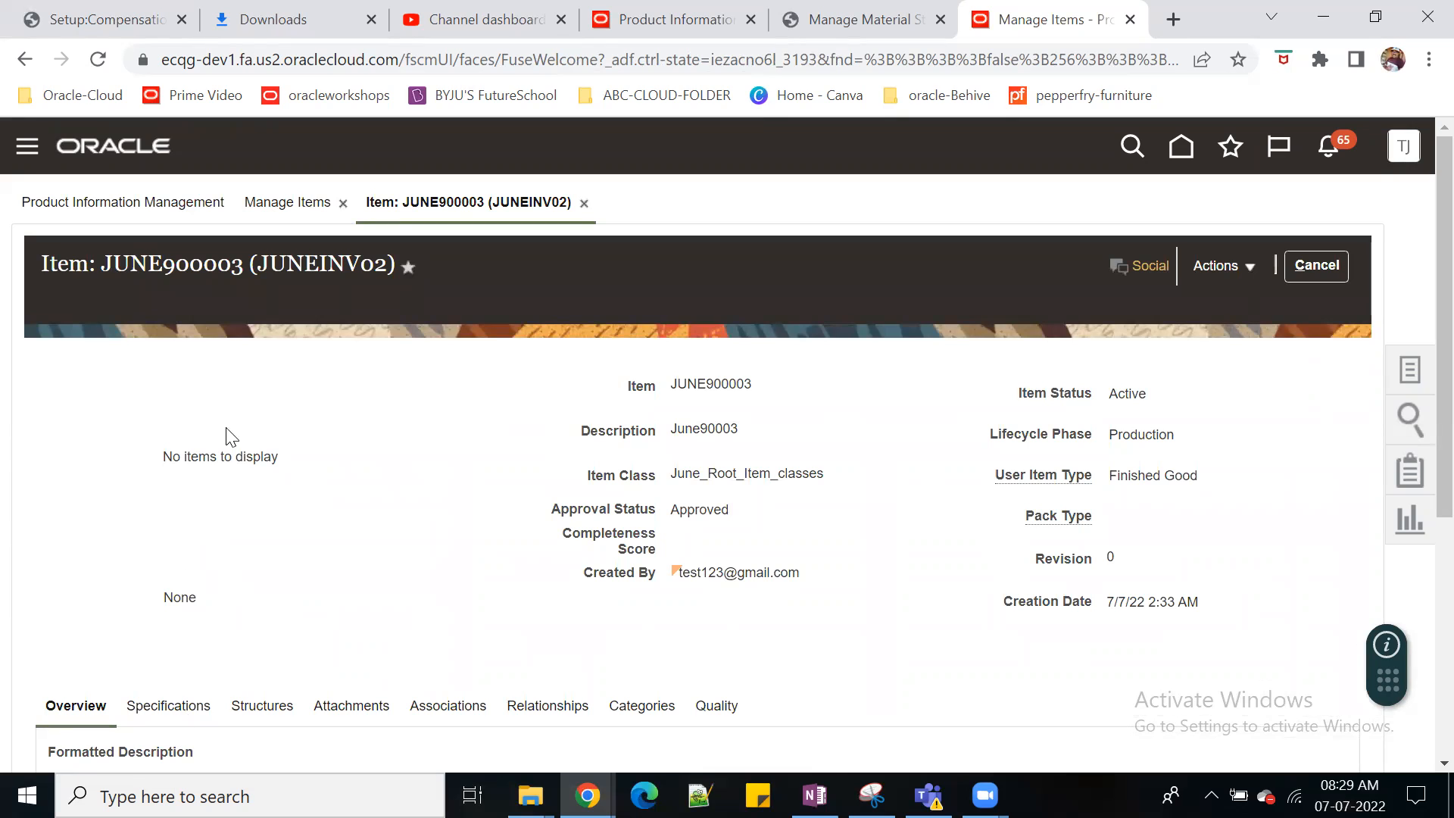
{"action": "scroll", "coordinate": [295, 466], "scroll_direction": "down", "scroll_amount": 2}
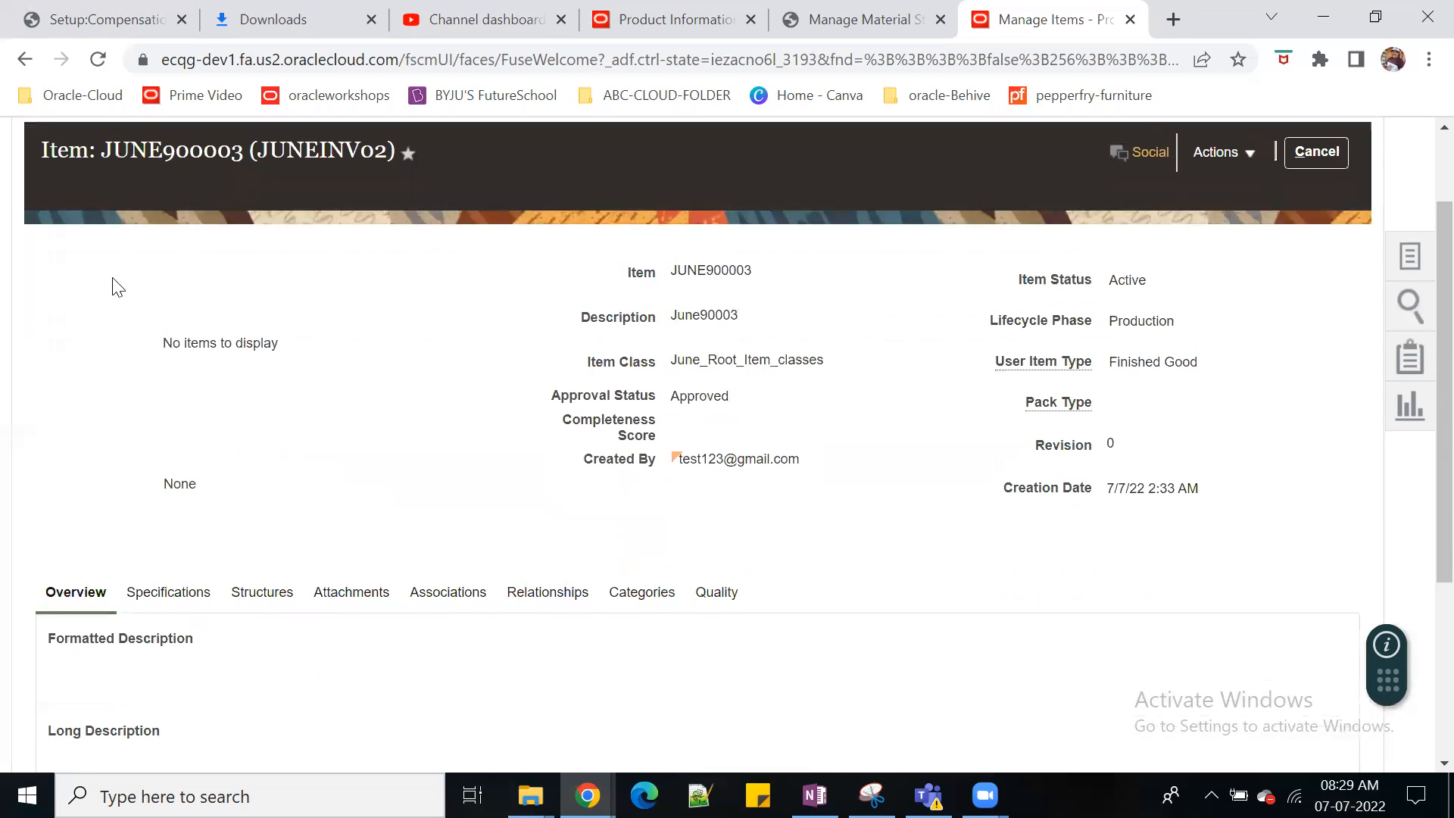